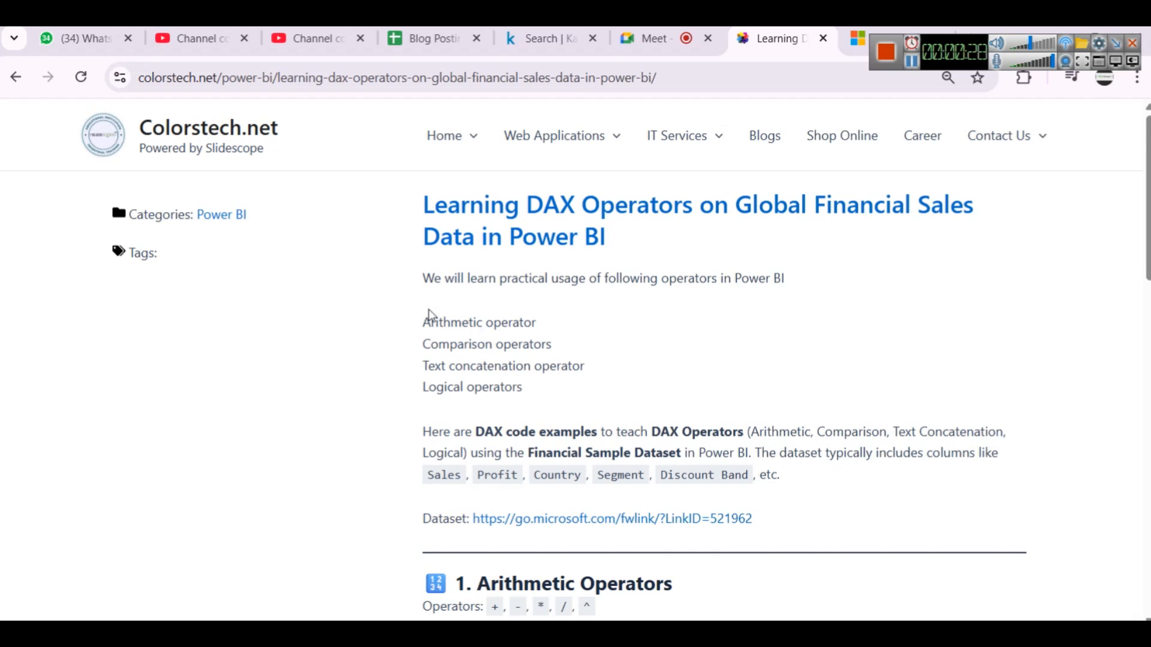
Highlight the arithmetic and comparison operator entries in the article's list of DAX operators
left_click_drag(423, 315, 588, 305)
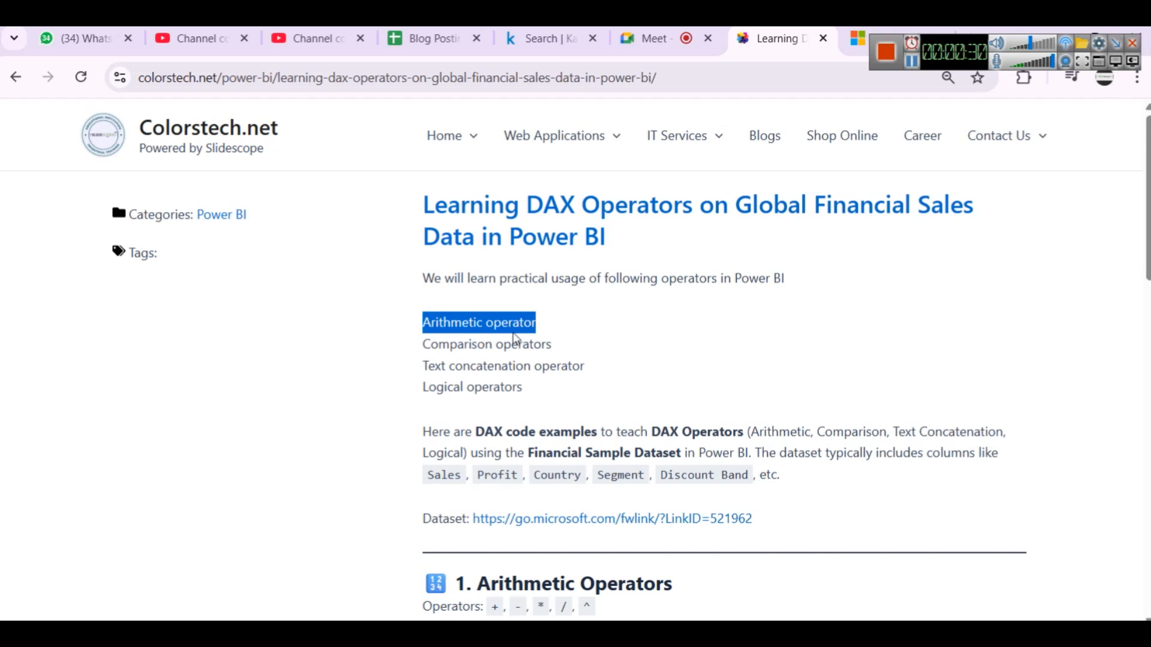
left_click_drag(412, 337, 619, 328)
left_click(480, 363)
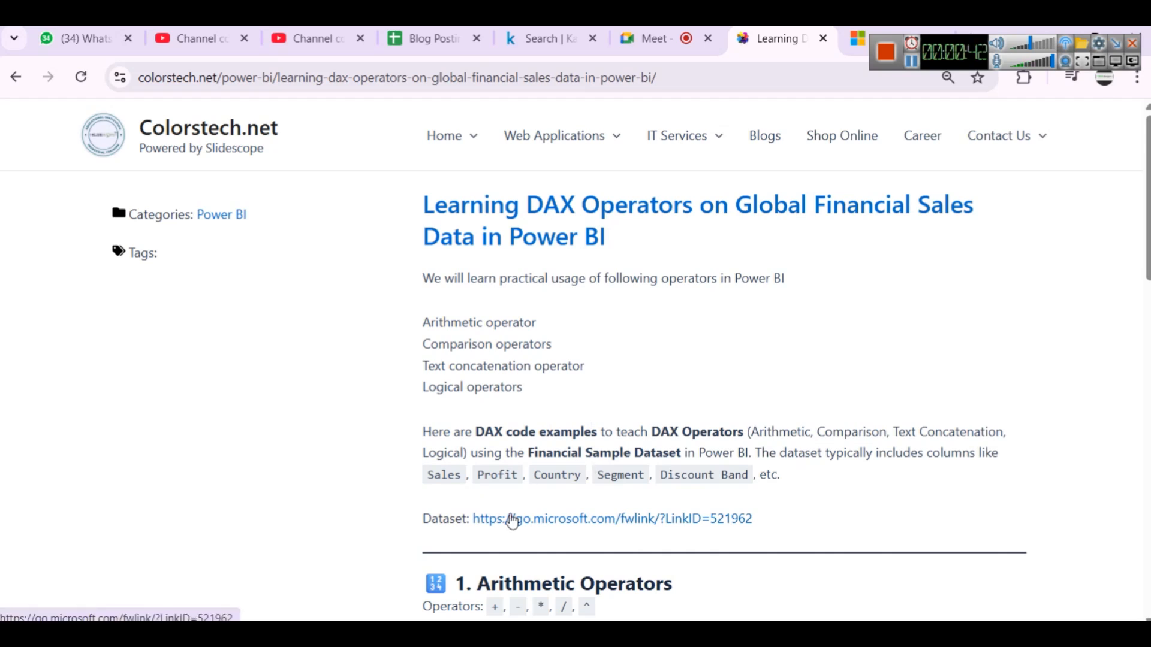
Switch to Power BI Desktop, dismiss the uncertified connectors notice and start screen, and expand the ribbon
left_click(707, 633)
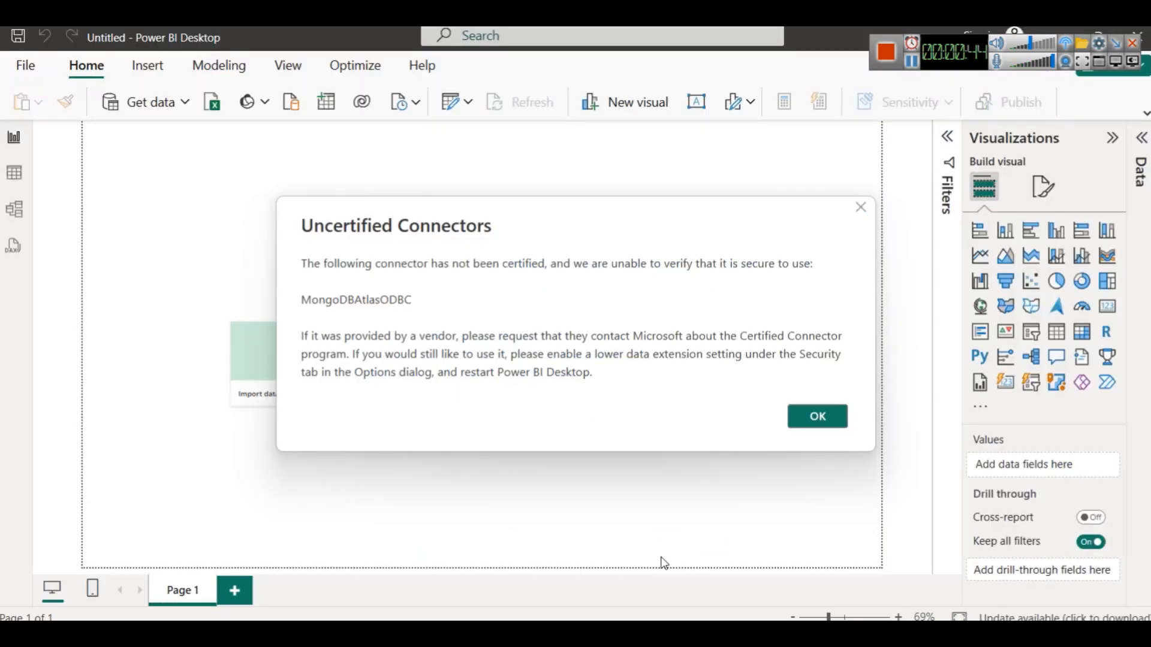
left_click(852, 201)
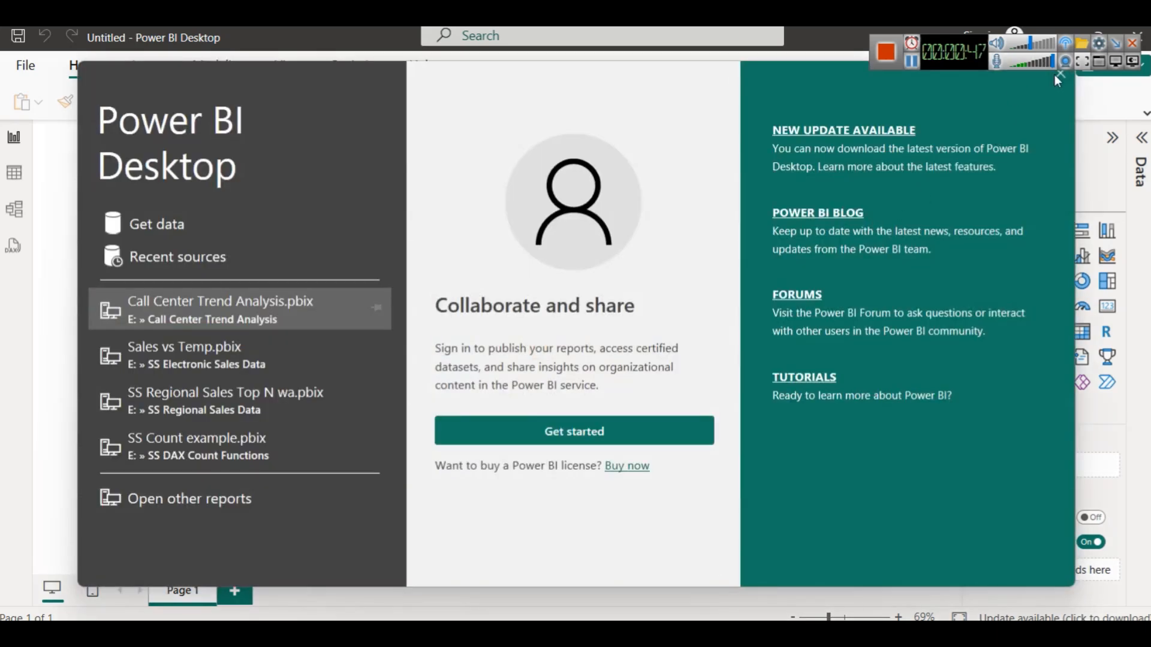
left_click(1058, 74)
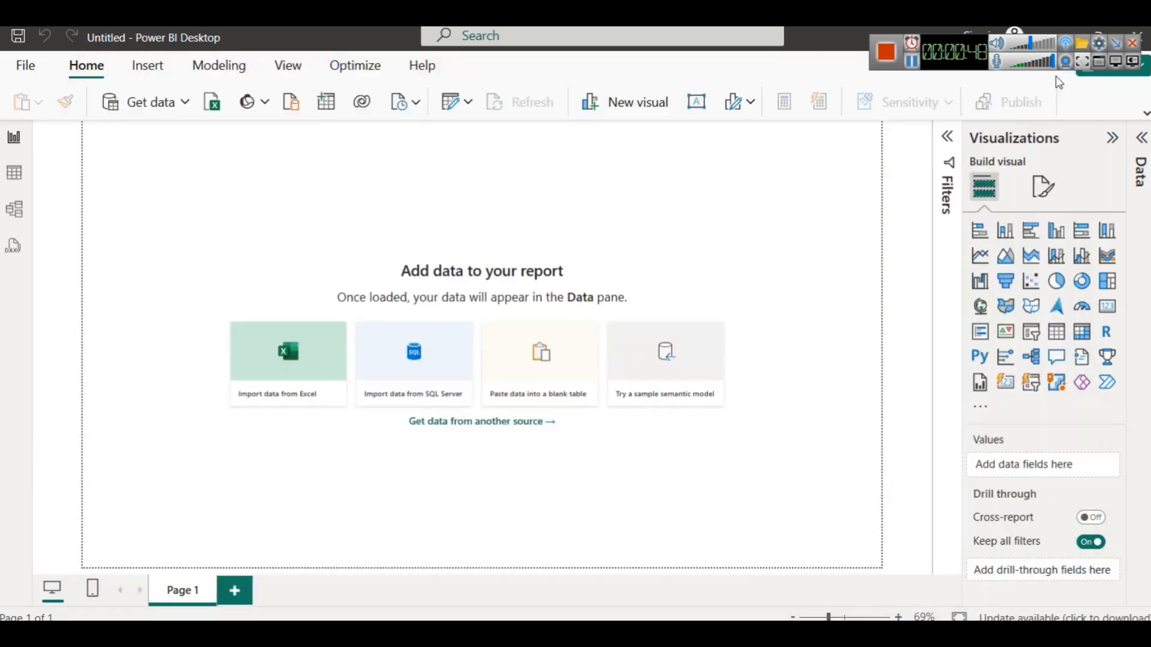
left_click(1146, 112)
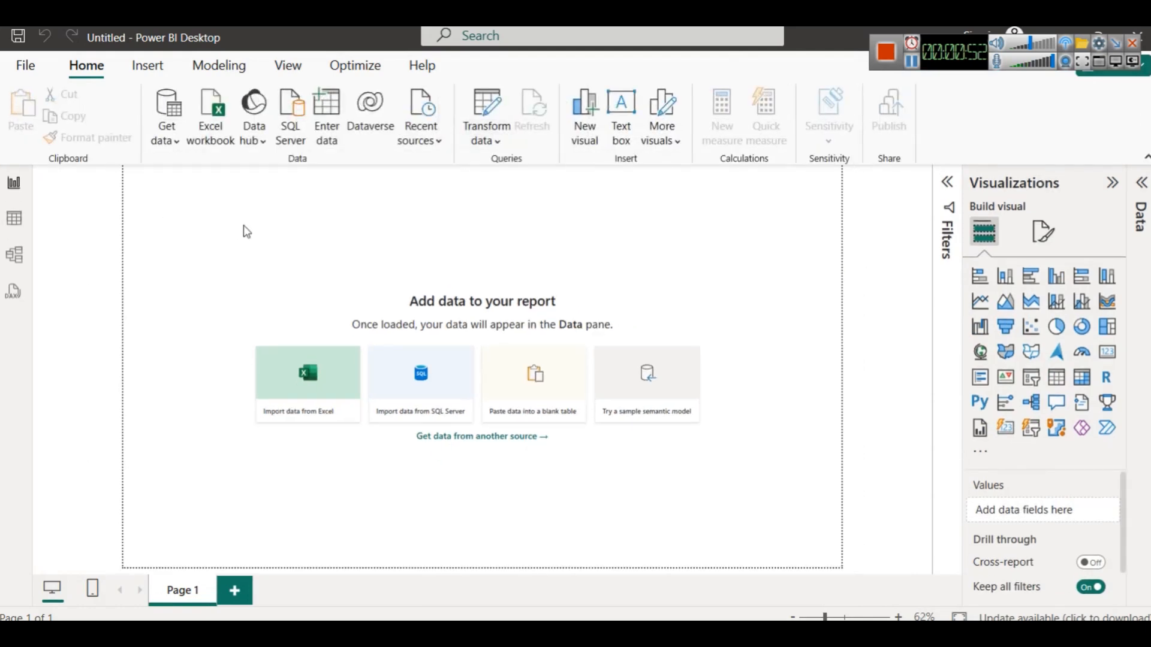
Connect to the Excel workbook Financial Sample (1).xlsx in the WE-Dash folder on New Volume (E:)
left_click(178, 139)
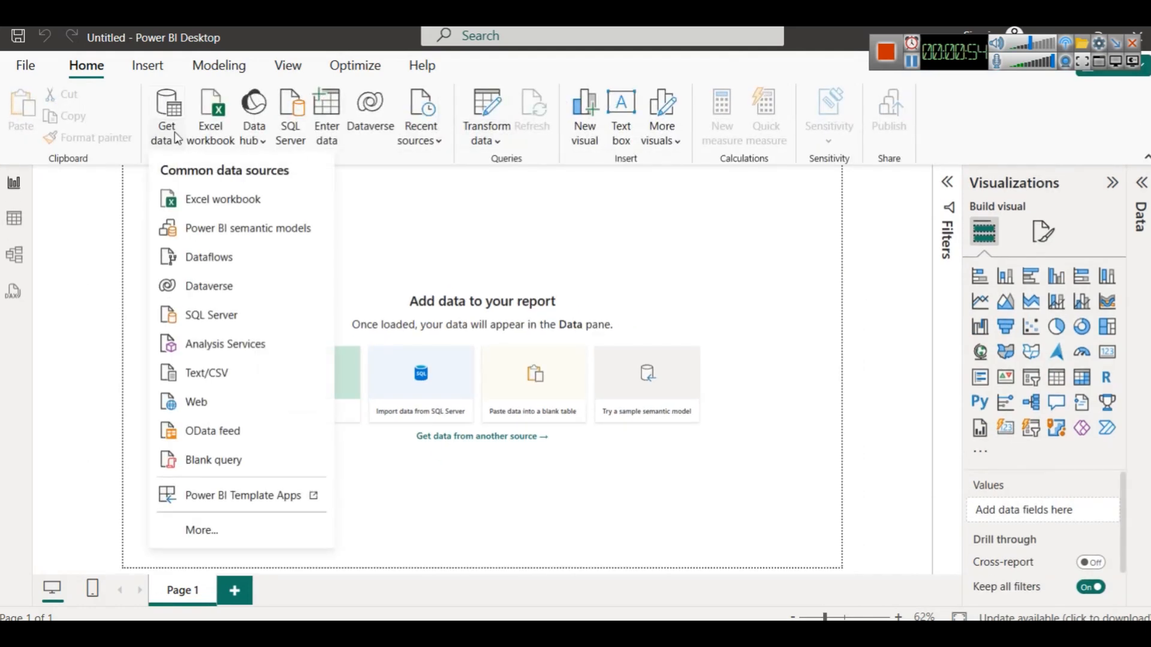
left_click(203, 198)
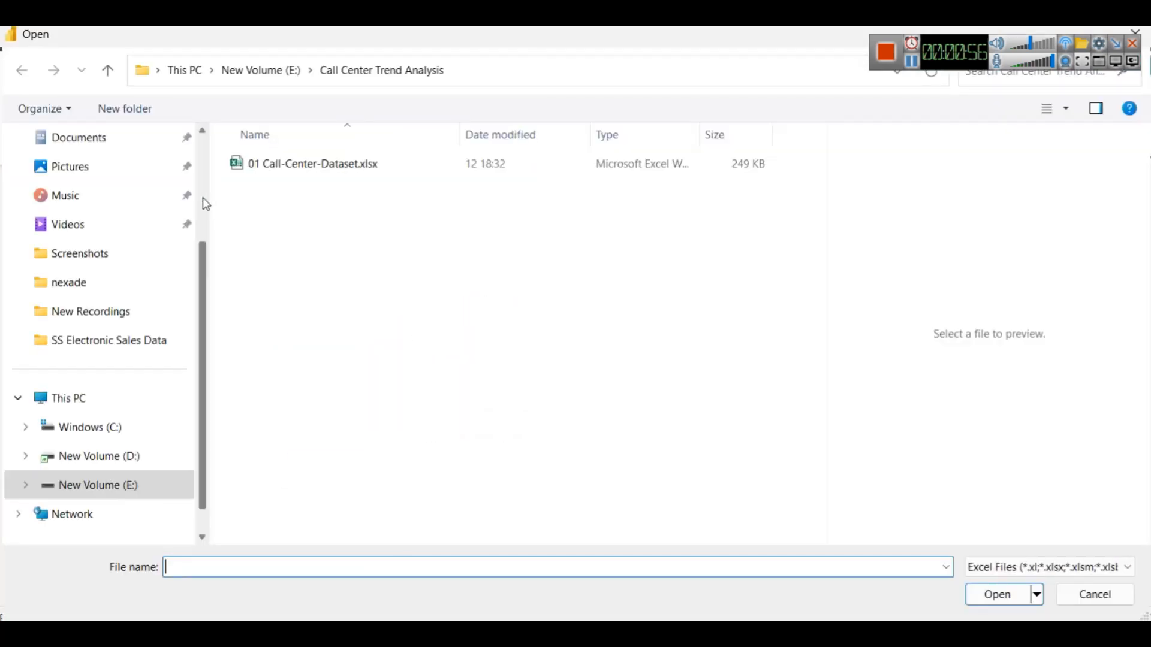
left_click(277, 70)
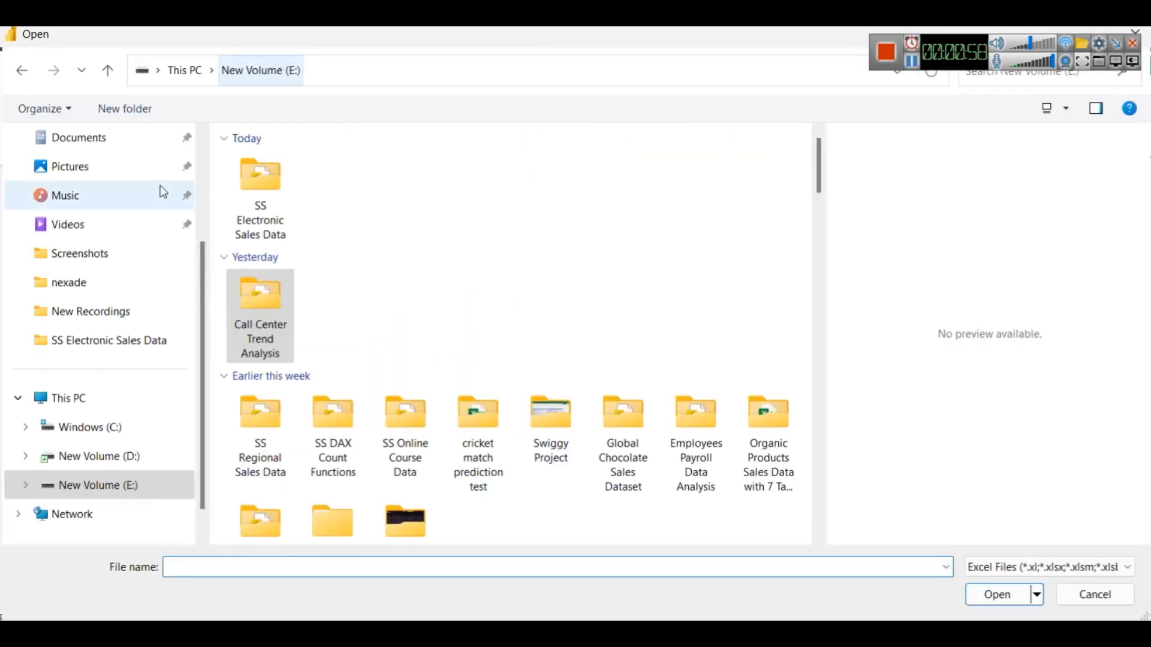
type("we")
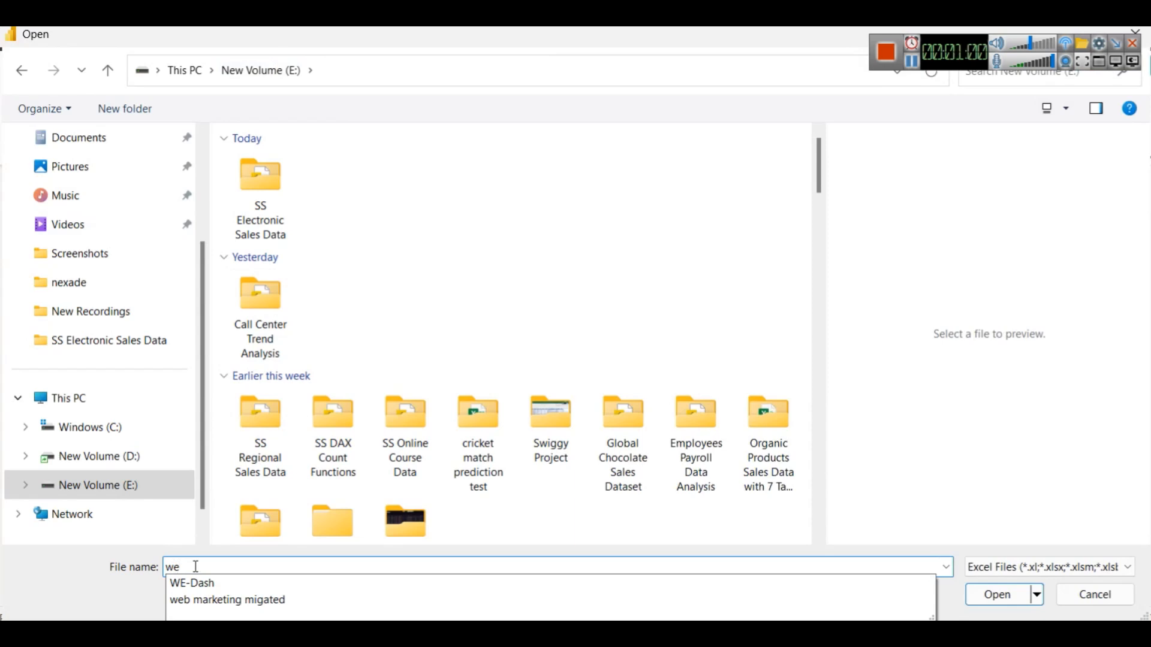
key("Down")
key("Return")
left_click(326, 220)
left_click(327, 222)
left_click(983, 594)
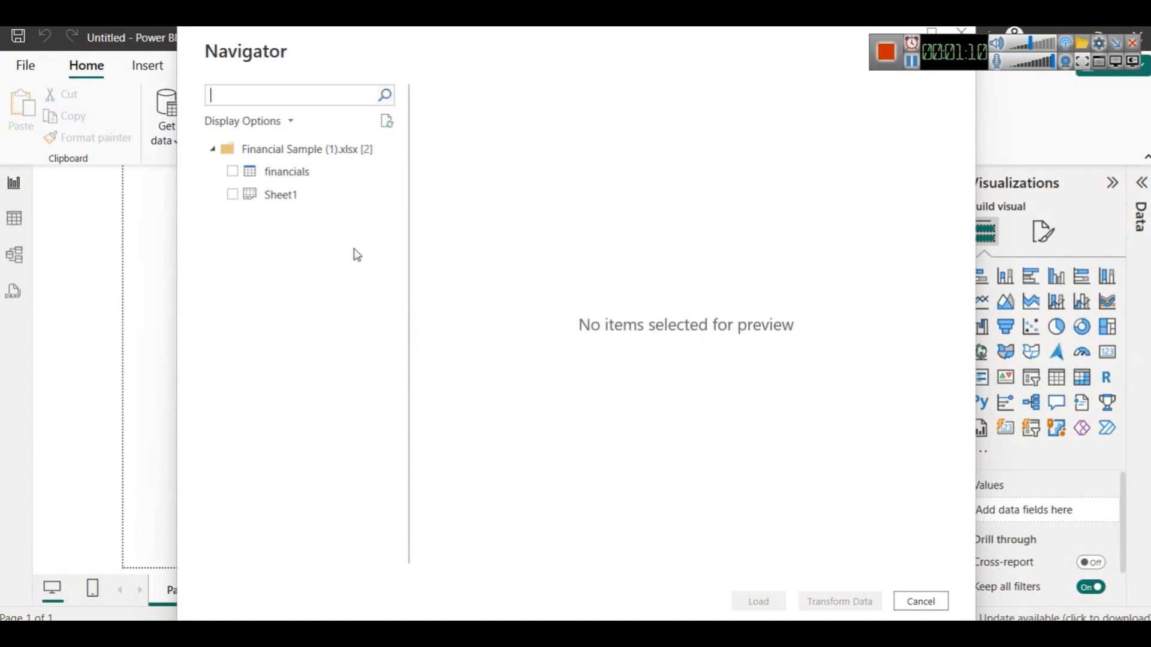
Select the financials table, check its columns in the preview, and load it into the report
left_click(233, 173)
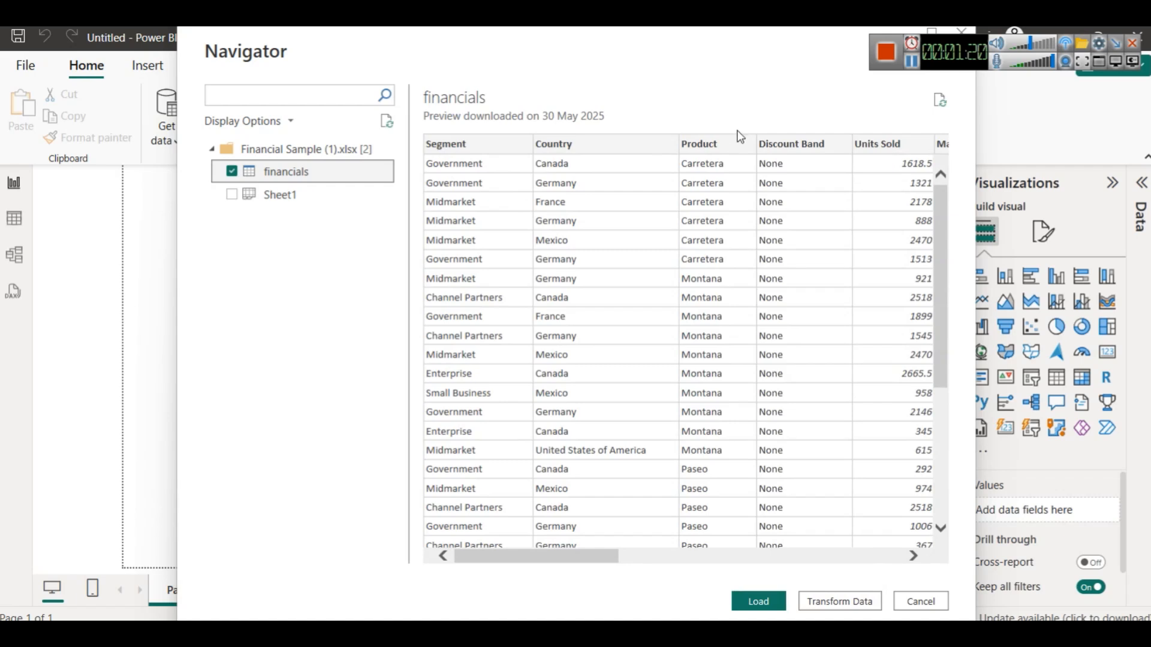
left_click_drag(572, 556, 610, 555)
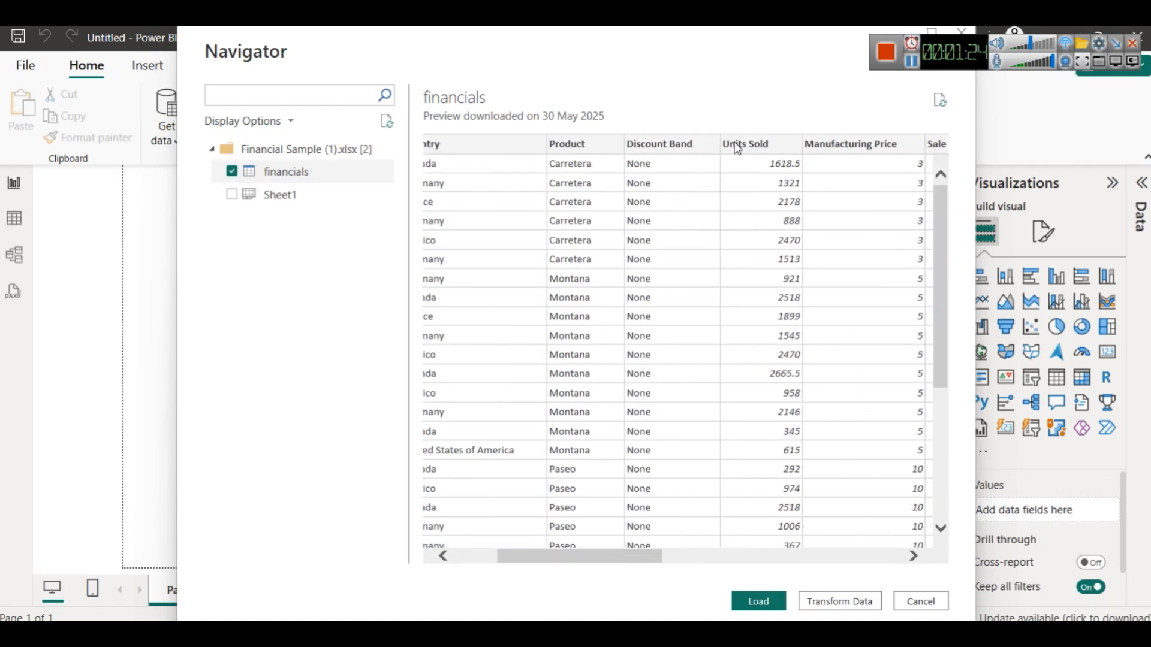
left_click_drag(606, 558, 790, 555)
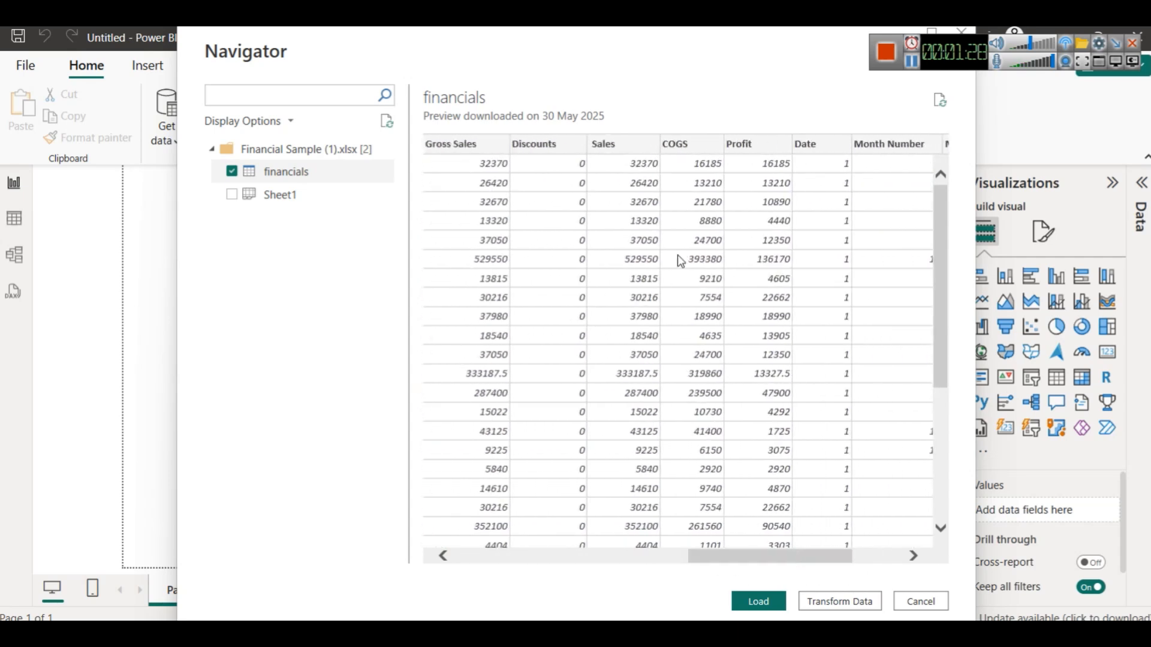
left_click(759, 601)
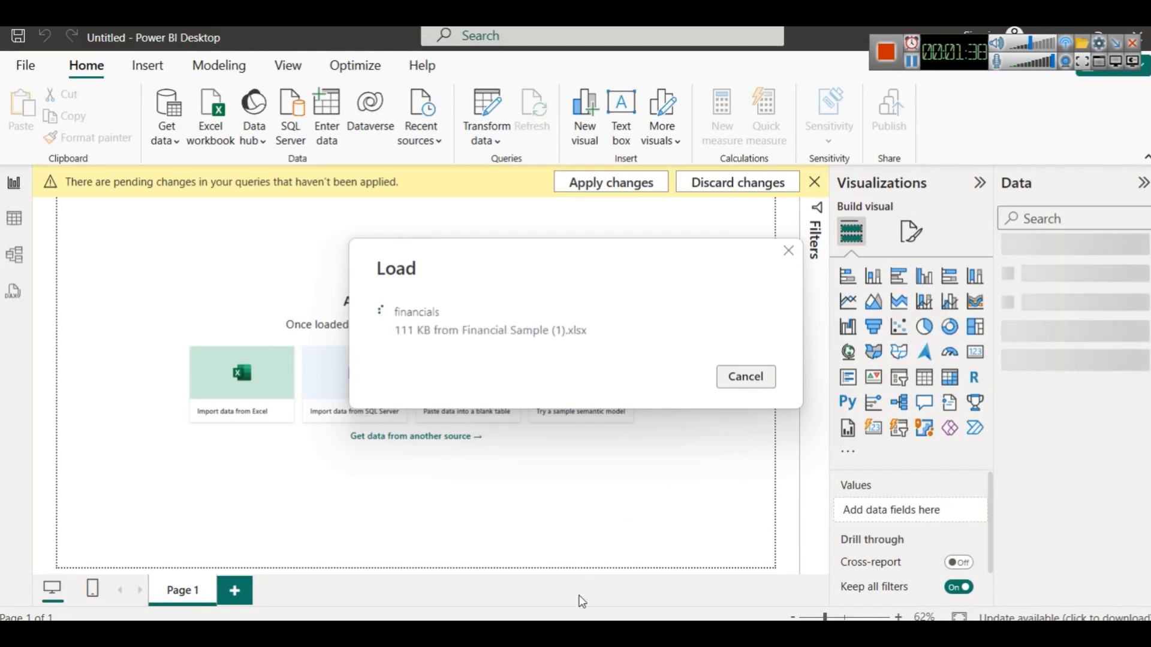
Return to the Power BI Desktop report and expand the financials table to show its fields
left_click(563, 606)
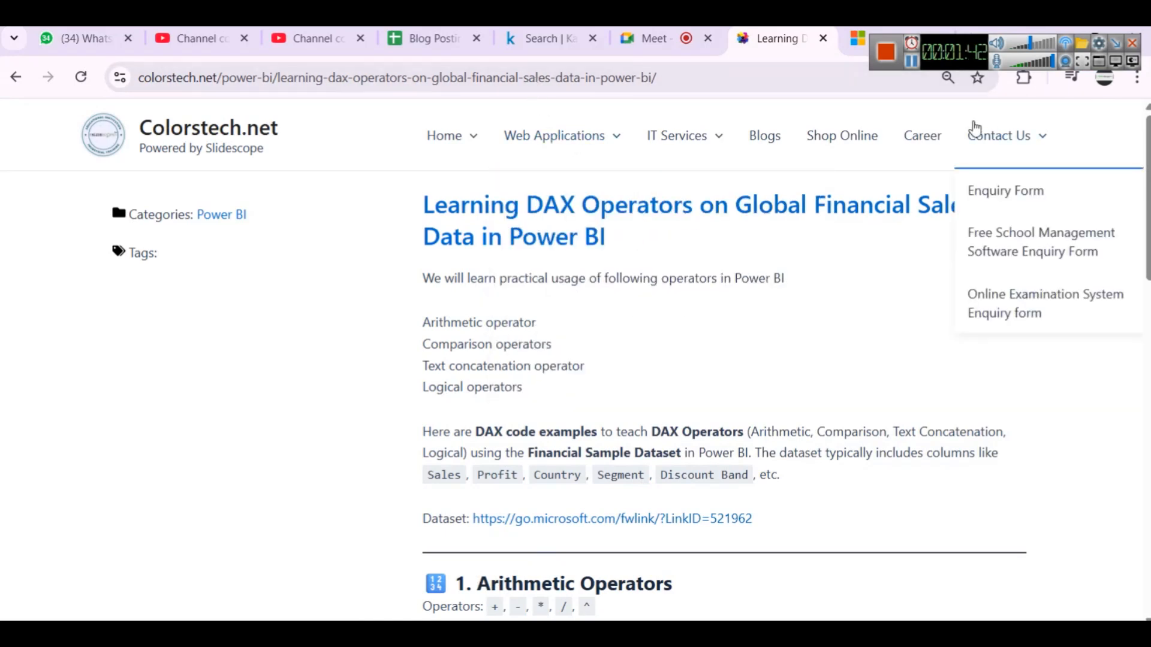
left_click(789, 632)
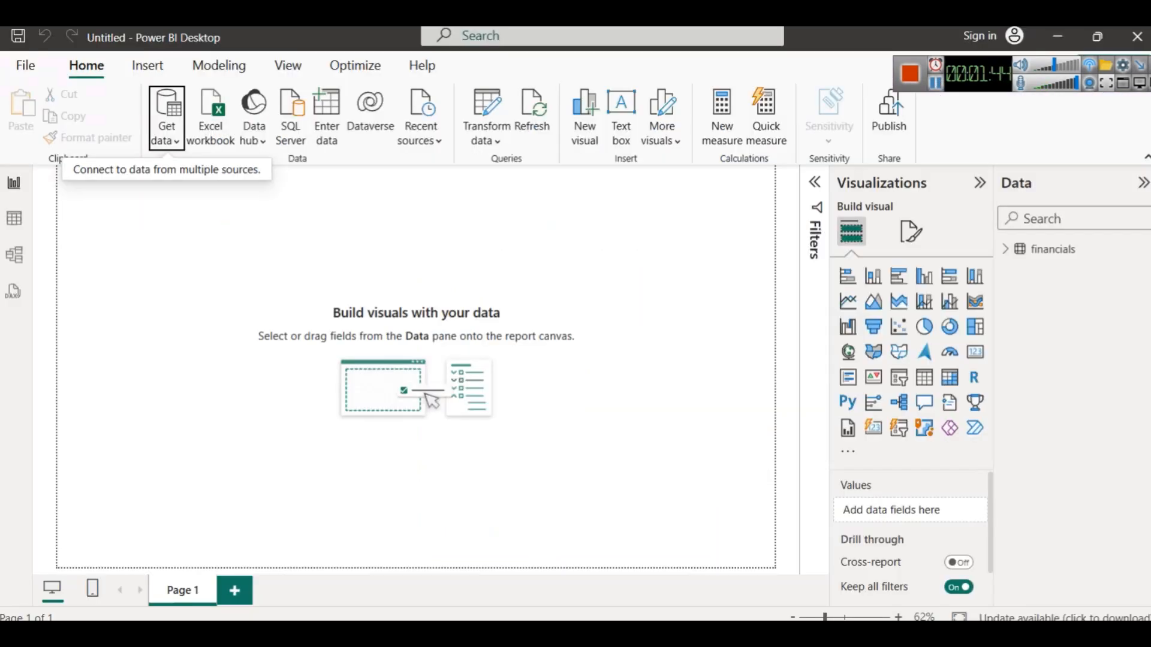
left_click(1003, 250)
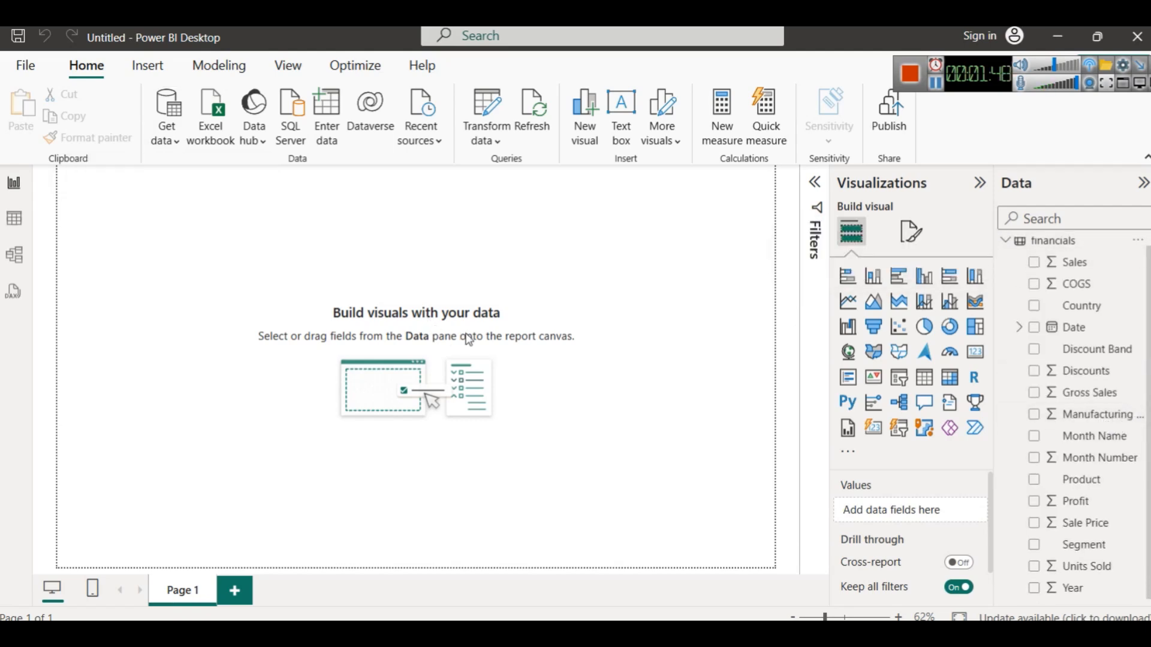
left_click(596, 120)
left_click(229, 261)
left_click(138, 223)
key("Delete")
Insert a text box reading "Financial Analysis using DAX Operators" on the report page and collapse the filters
left_click(622, 116)
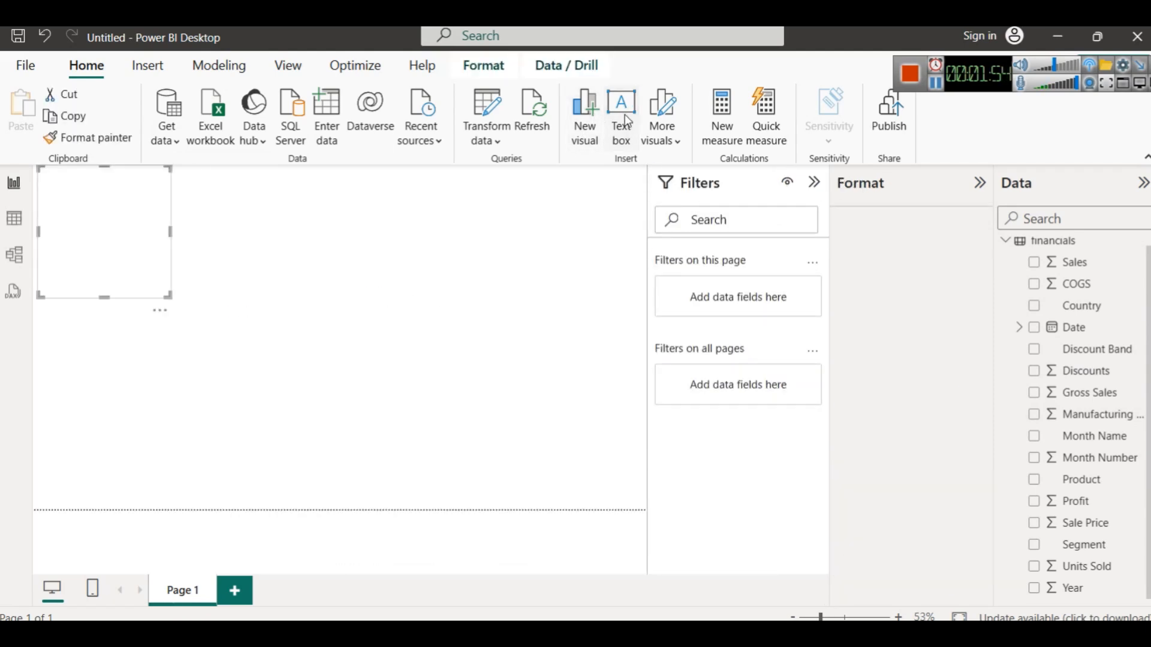
left_click(814, 182)
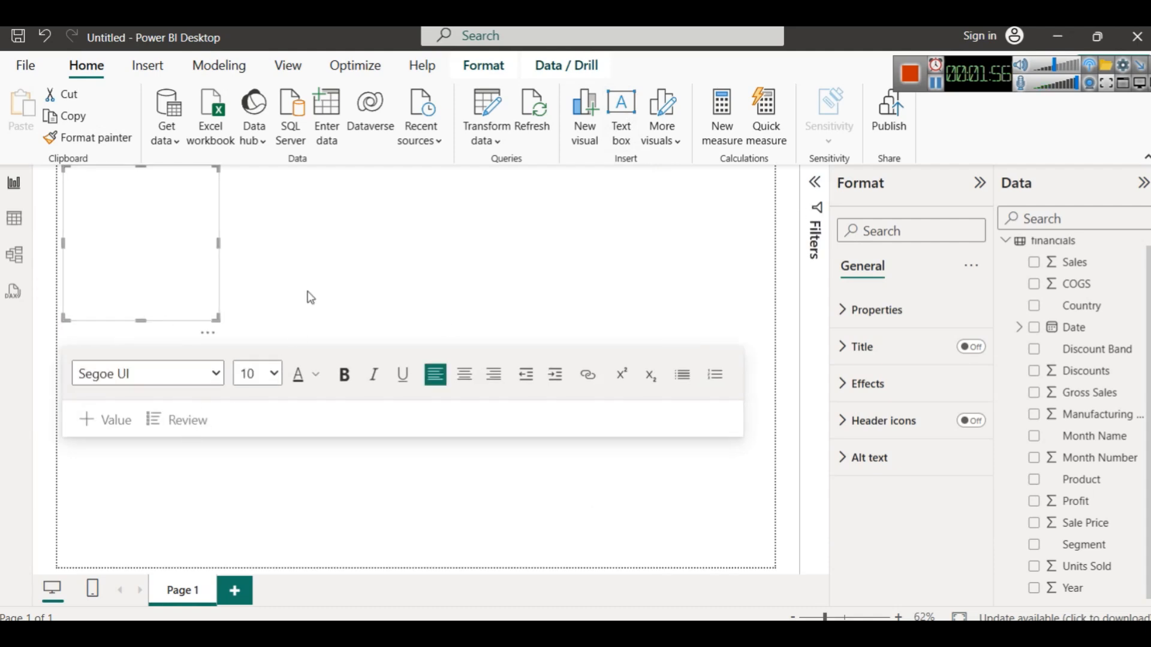
left_click(295, 337)
left_click(139, 208)
type("Financi")
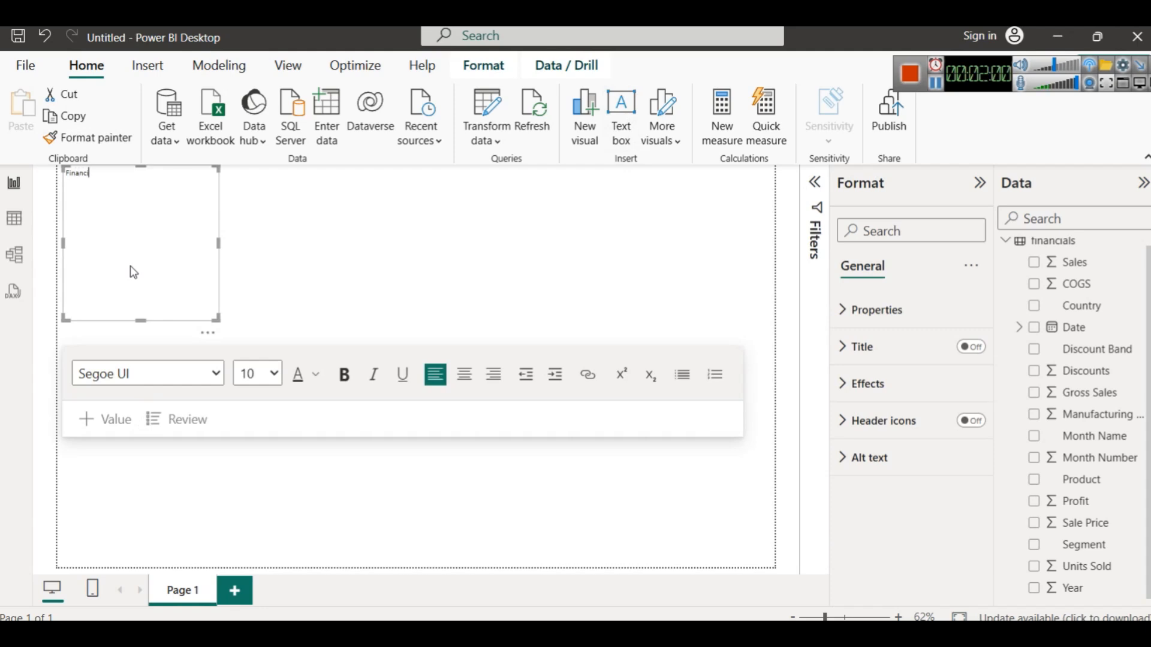
type("al Analysis using DAX C")
type("perators")
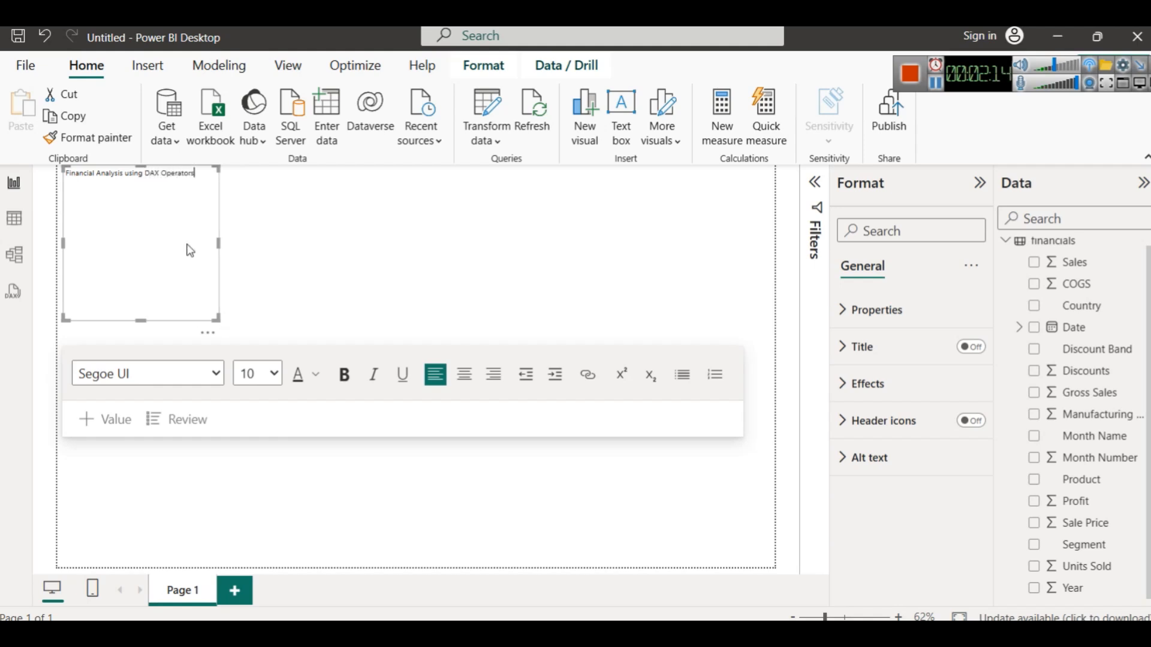
Place the bold, blue, centred title box along the page's lower edge and turn on its visual border and shadow
left_click_drag(141, 167, 142, 295)
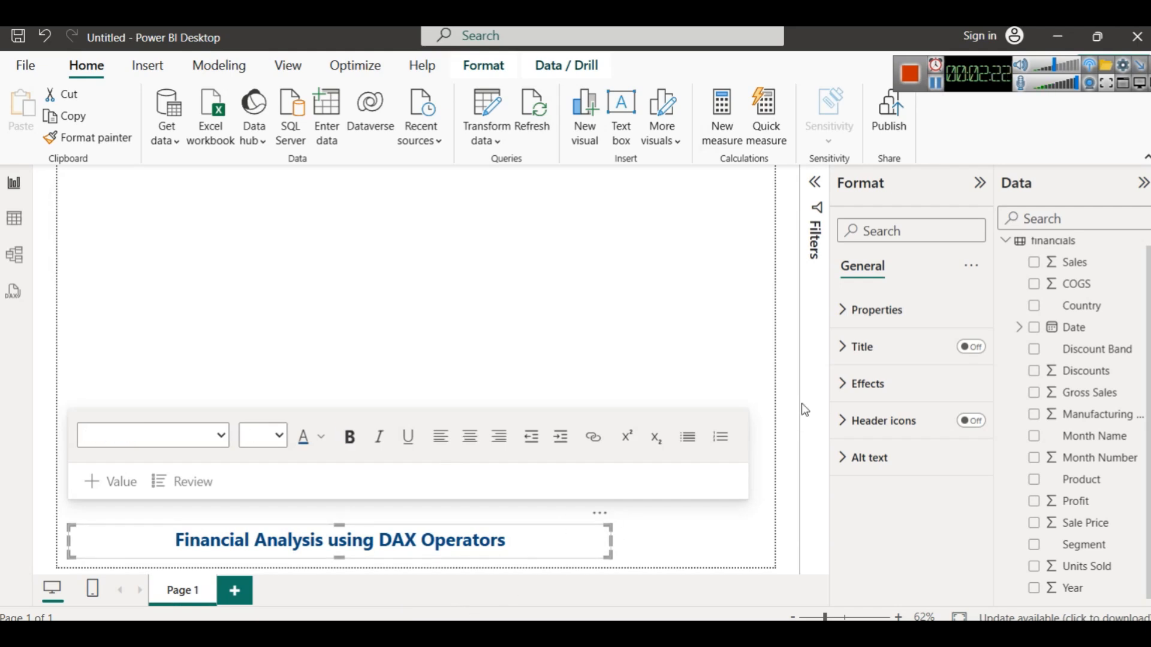
left_click(863, 384)
scroll(954, 469, "down", 3)
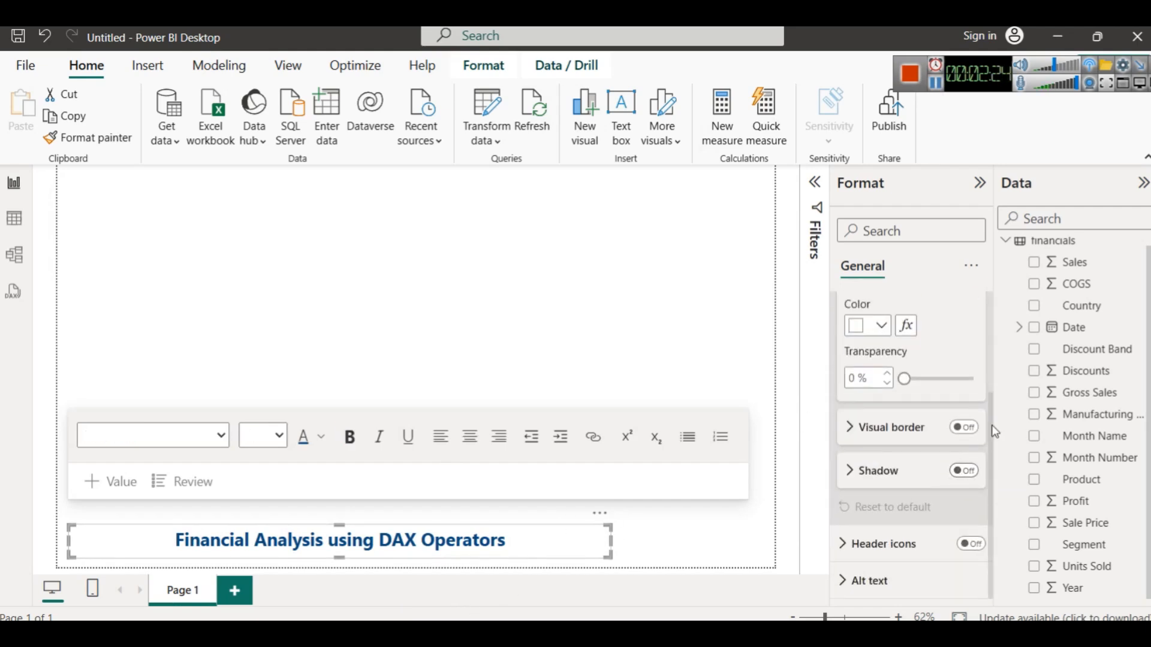
left_click(973, 433)
left_click(968, 479)
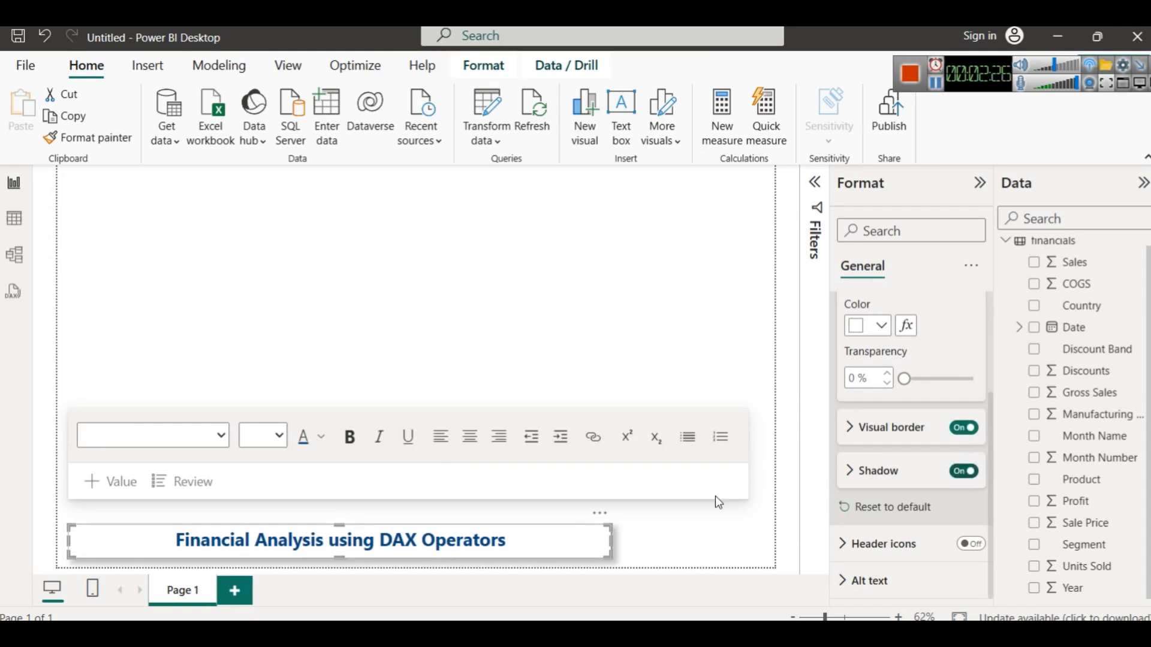
left_click(659, 520)
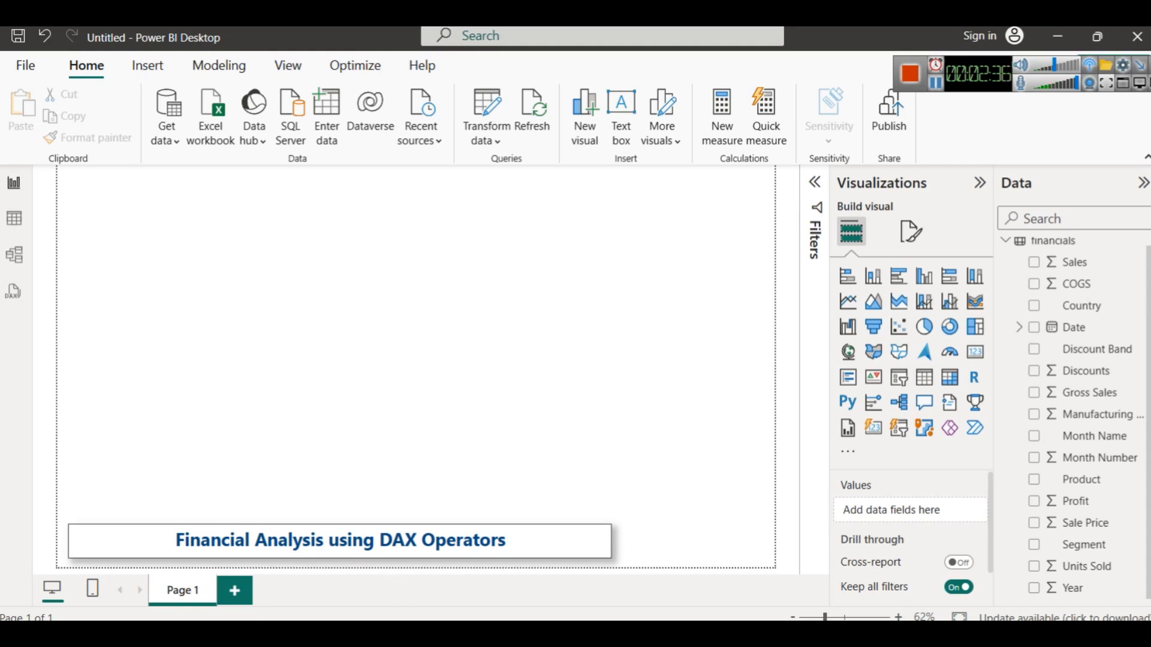
Switch to a blank Notepad document and write "maths" as the first entry, followed by an empty line
mouse_move(428, 634)
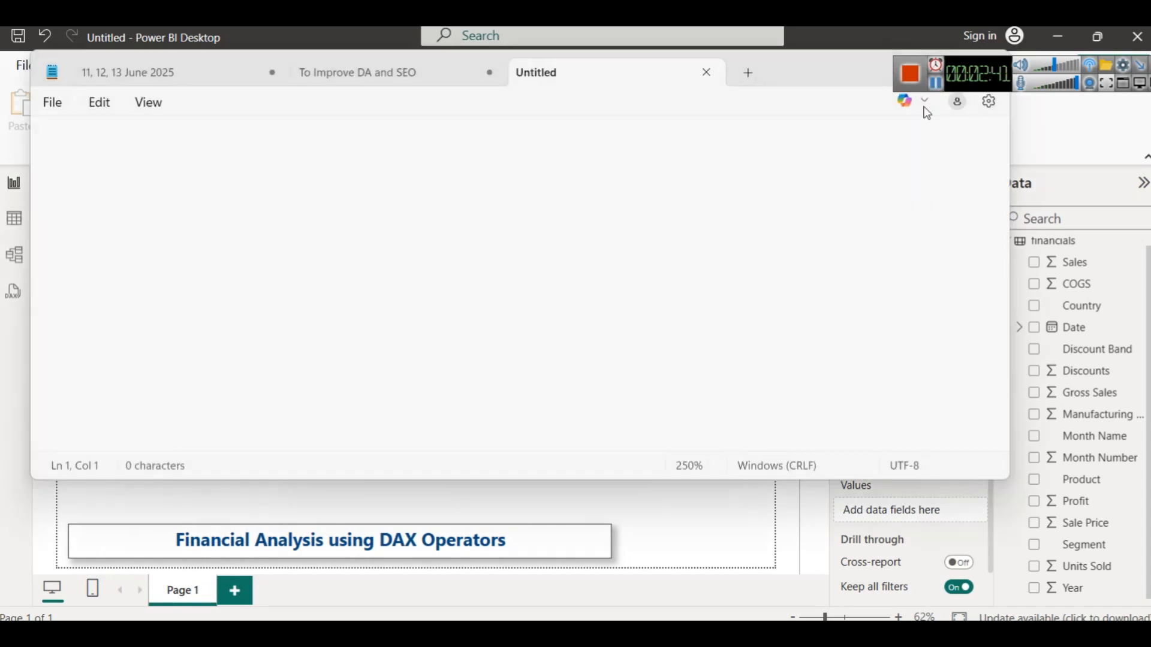
left_click(464, 207)
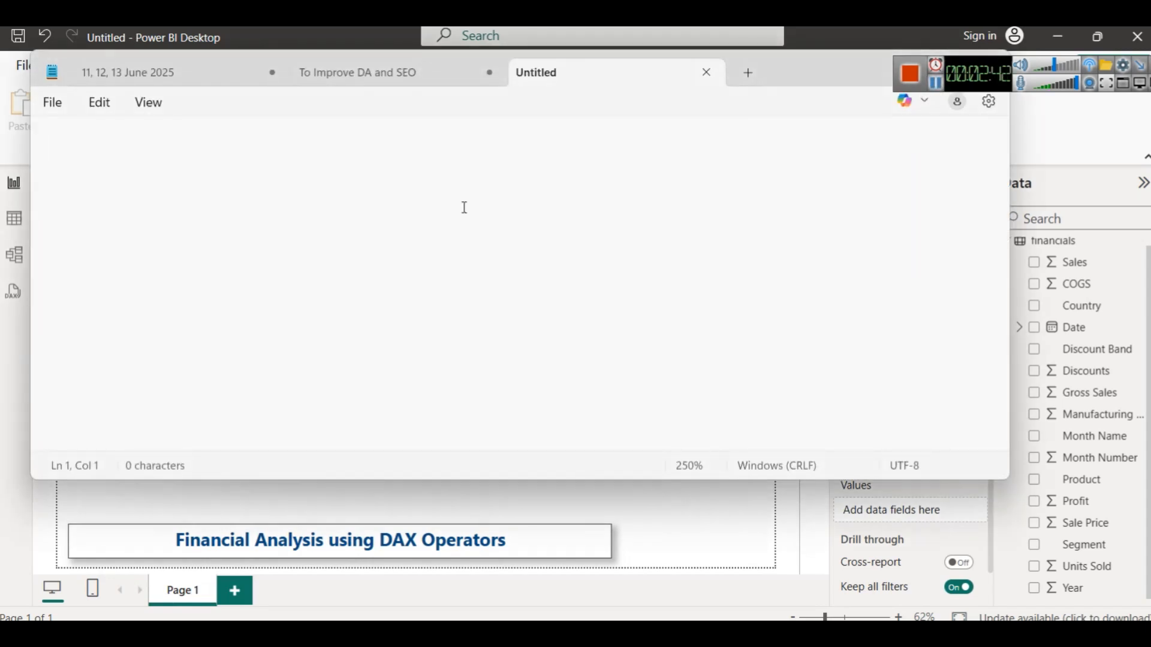
type("Ari")
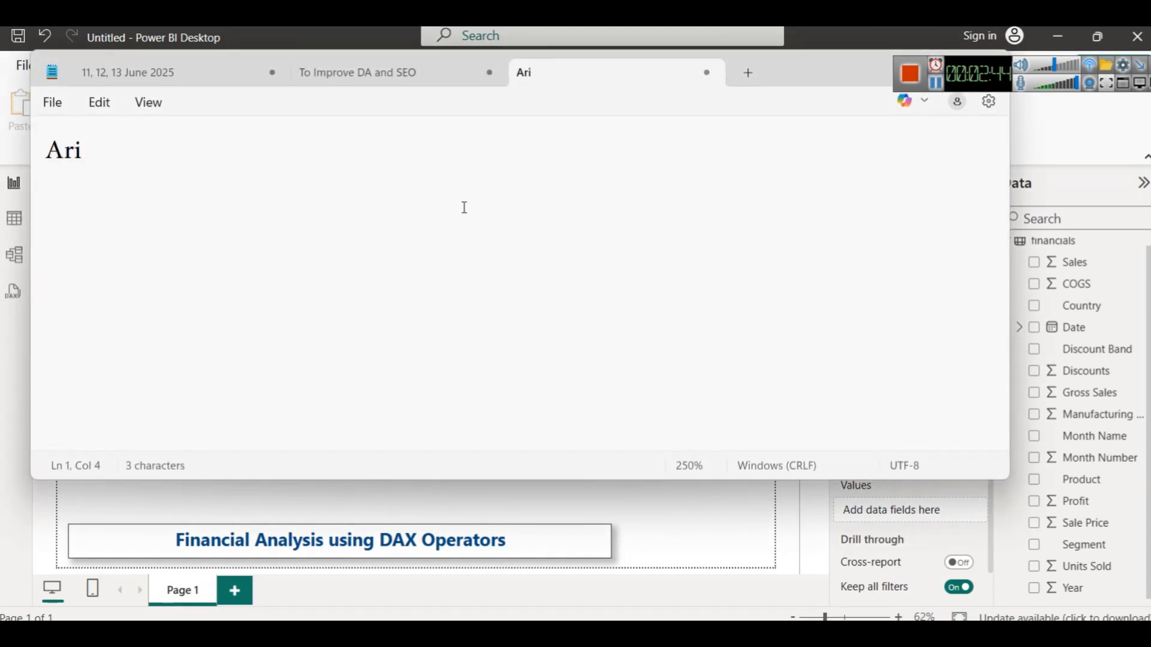
key("ctrl+a")
type("maths")
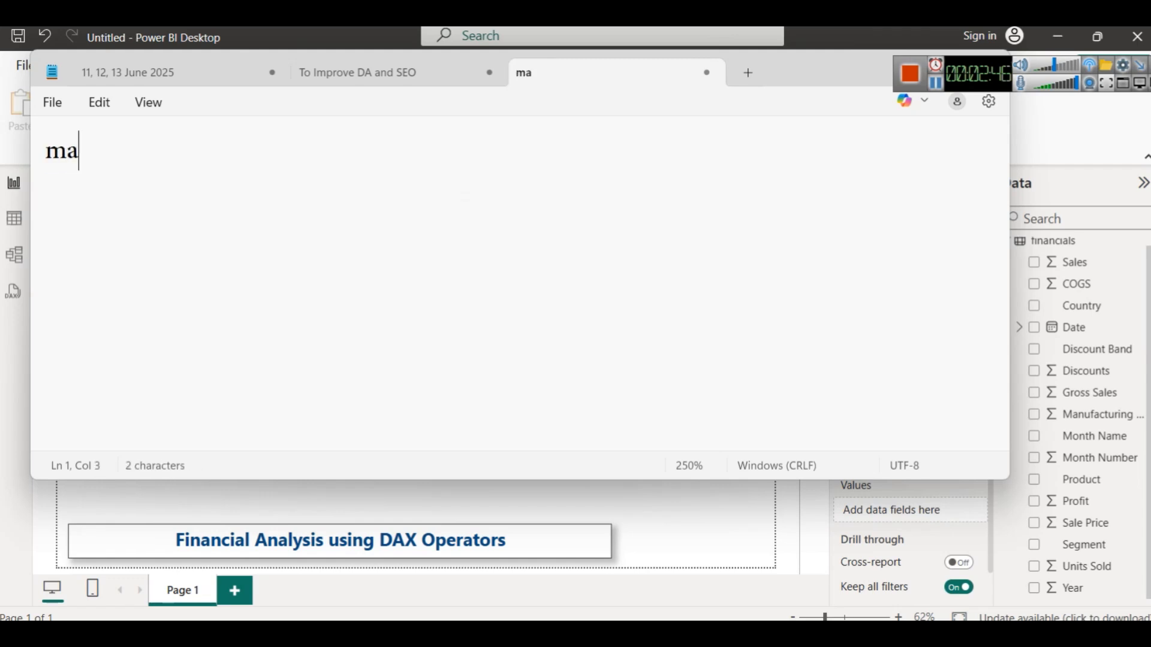
key("Return")
key("Return")
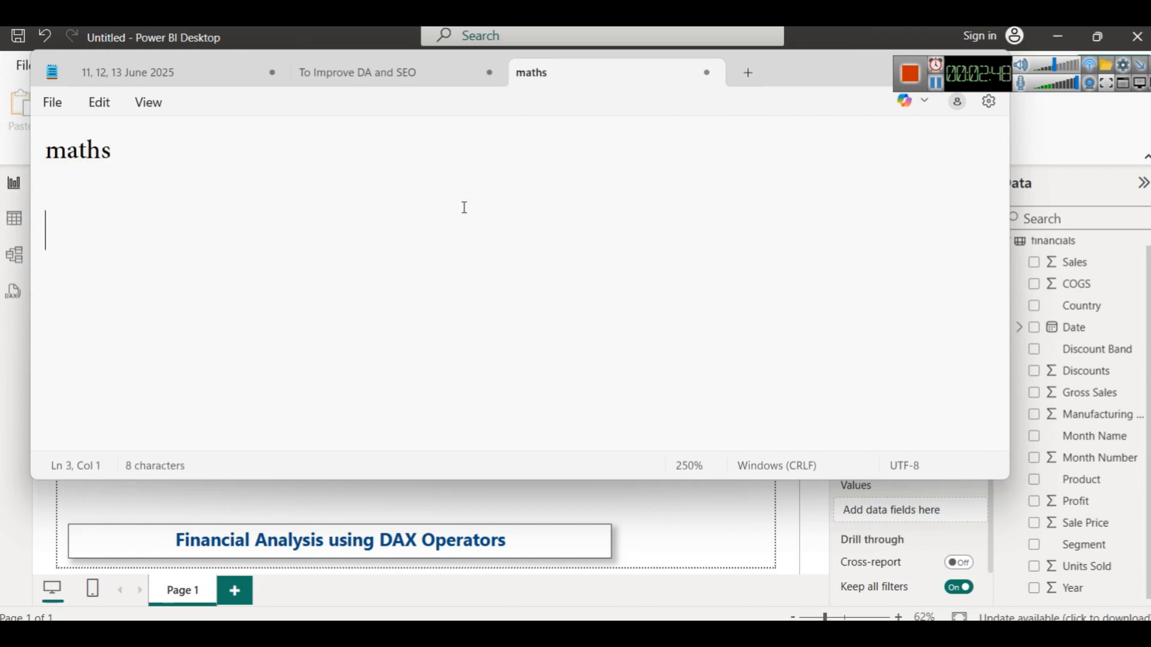
Add "comparison" and "logical" as the following entries in the note, separated by an empty line
type("compar")
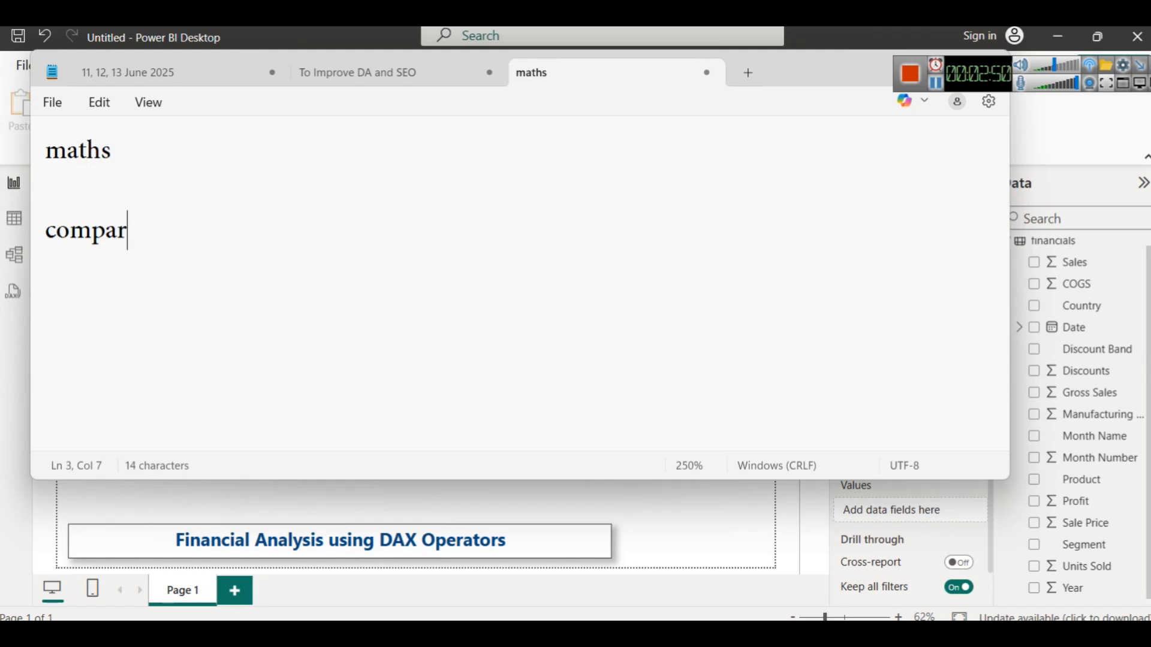
type("ision")
key("BackSpace")
key("BackSpace")
key("BackSpace")
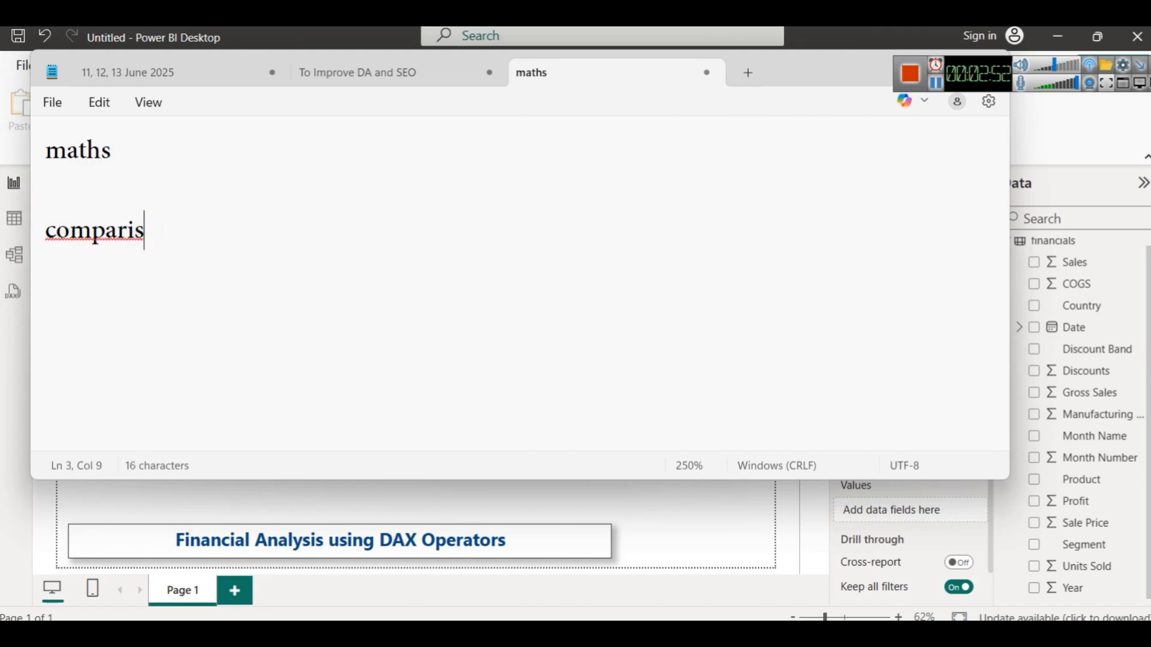
type("on")
key("Return")
key("Return")
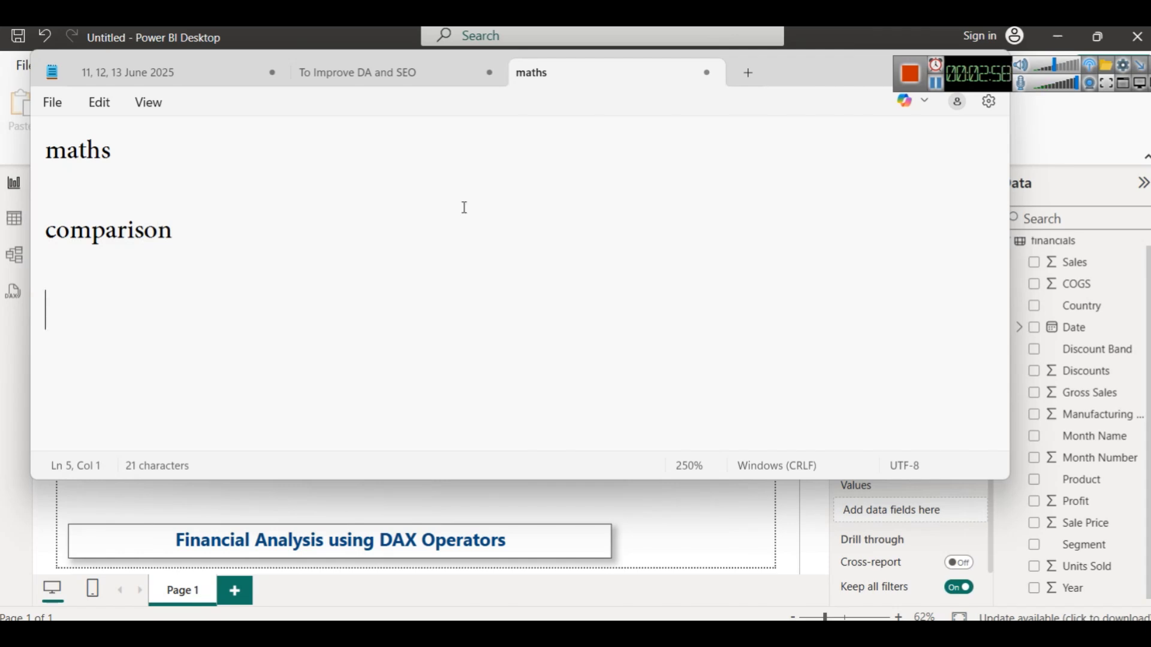
type("logical")
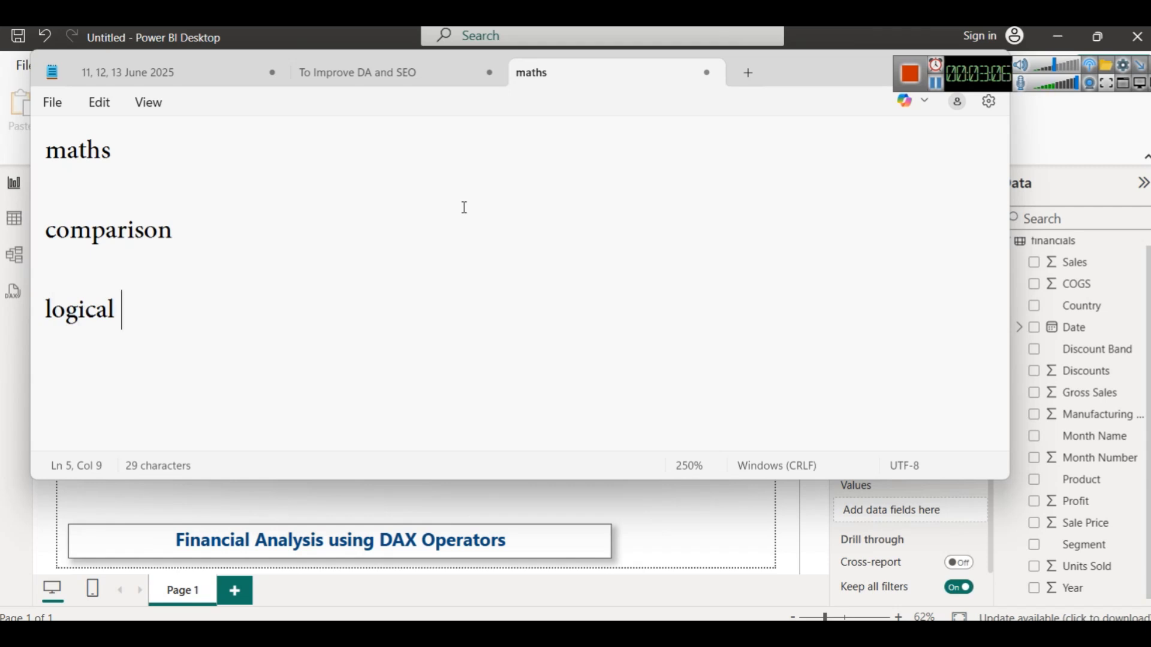
Switch to the Chrome browser and show the Colorstech.net article on learning DAX operators
left_click(688, 513)
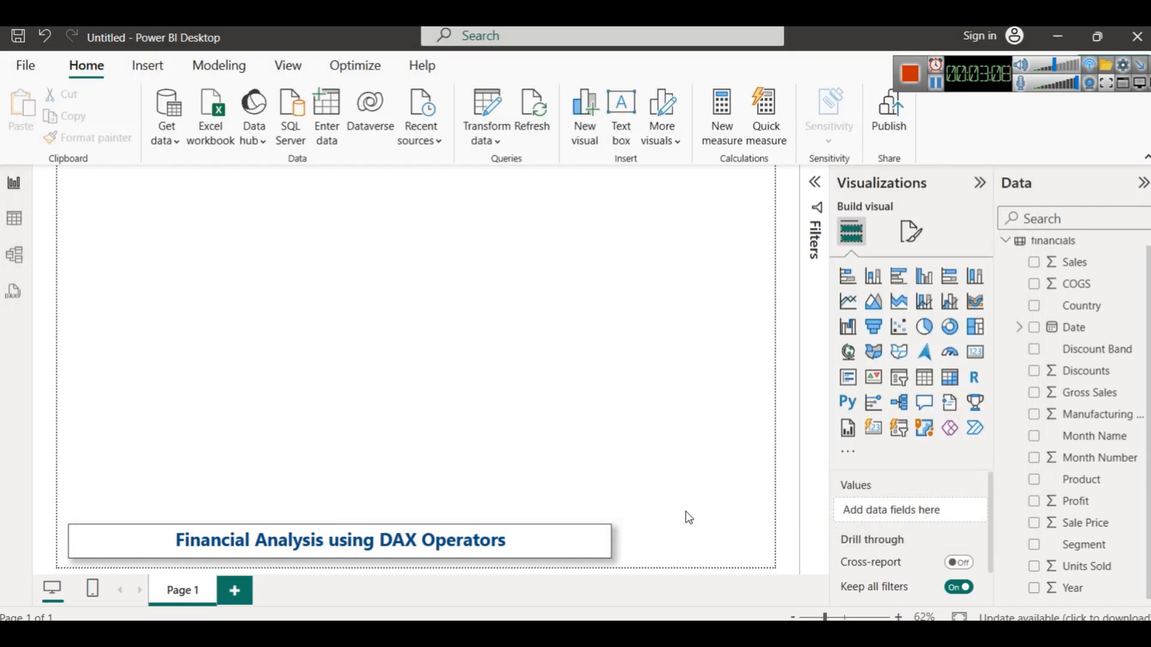
mouse_move(588, 635)
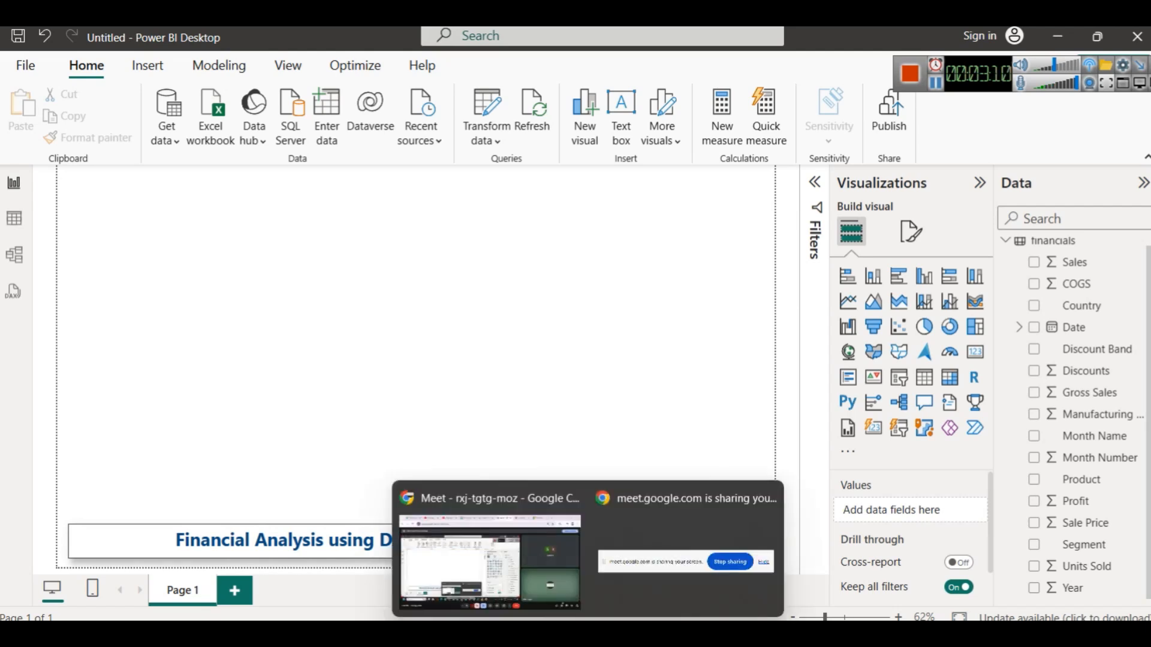
left_click(492, 520)
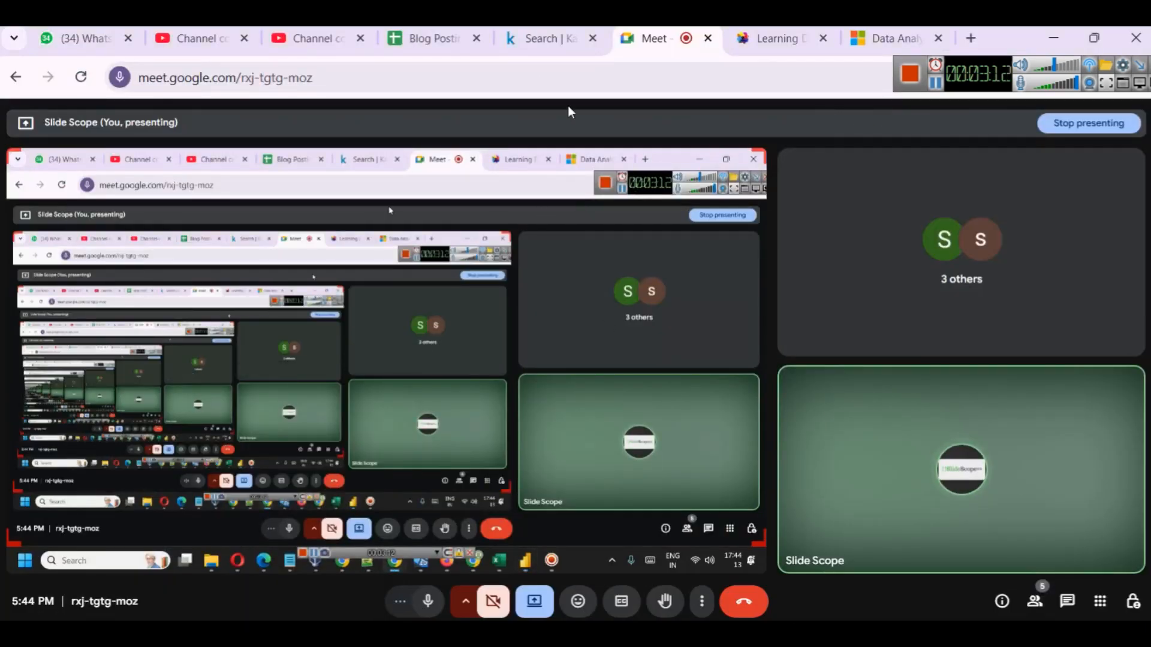
left_click(793, 30)
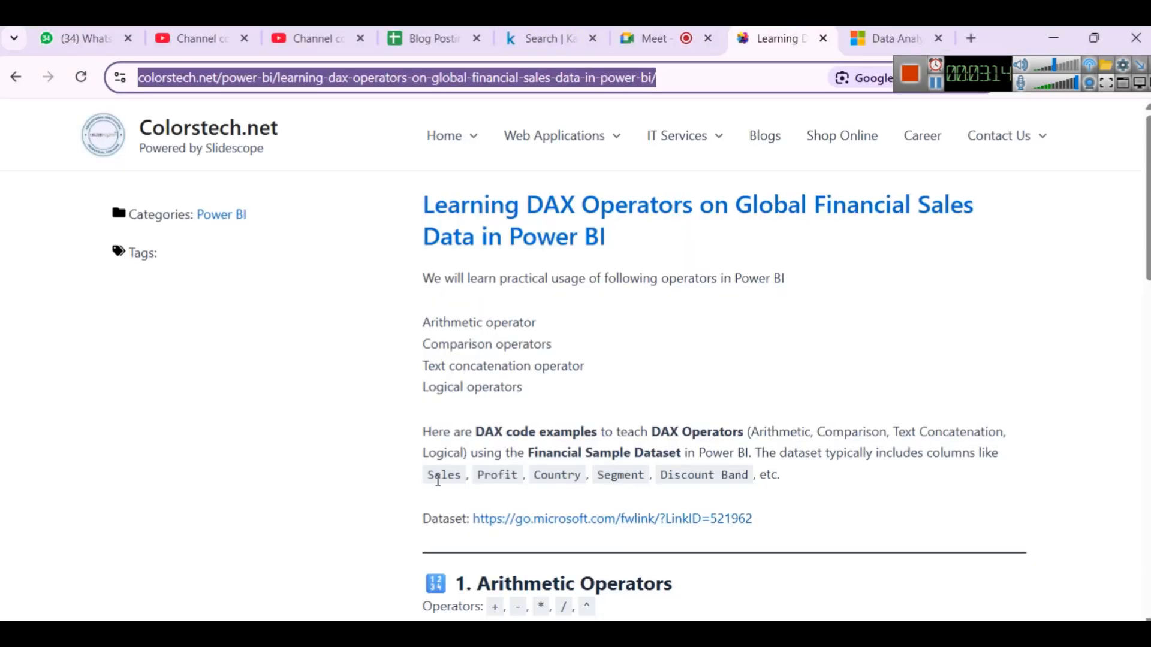
left_click_drag(3, 39, 3, 38)
Go through the operators +, -, *, / and ^ listed in the article's Arithmetic Operators section
scroll(539, 319, "down", 5)
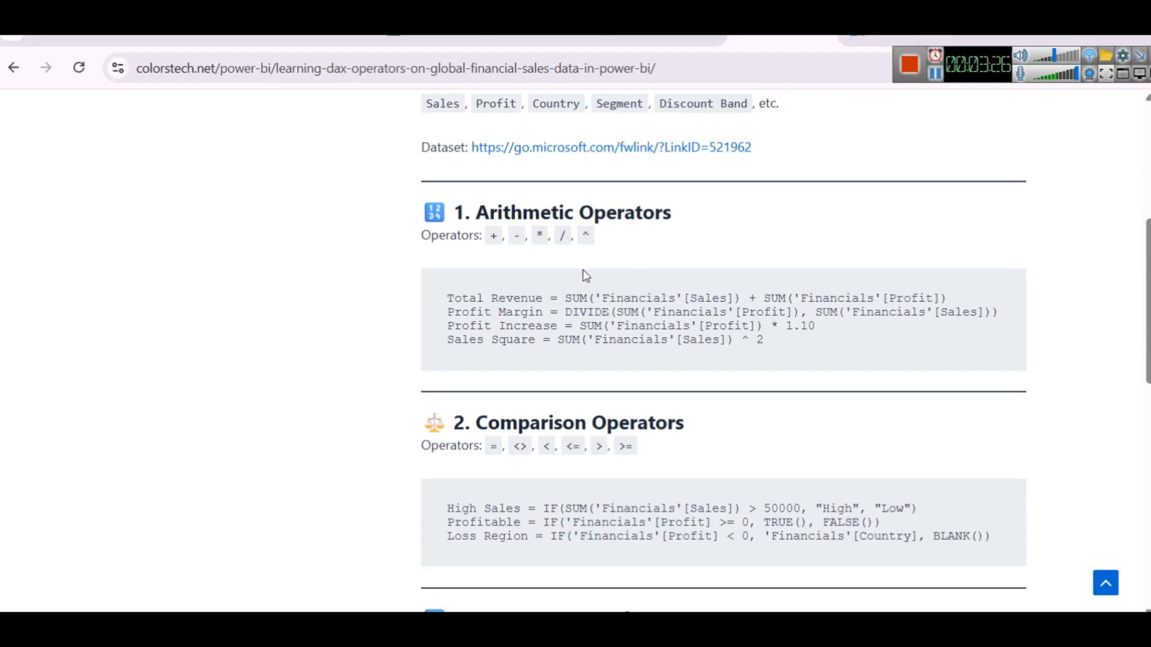
left_click_drag(499, 236, 490, 236)
left_click(516, 235)
double_click(539, 235)
double_click(563, 235)
double_click(585, 236)
Copy the article's Total Revenue formula and paste it into a new measure in the financials table in Power BI
left_click_drag(432, 302, 1017, 291)
key("ctrl+c")
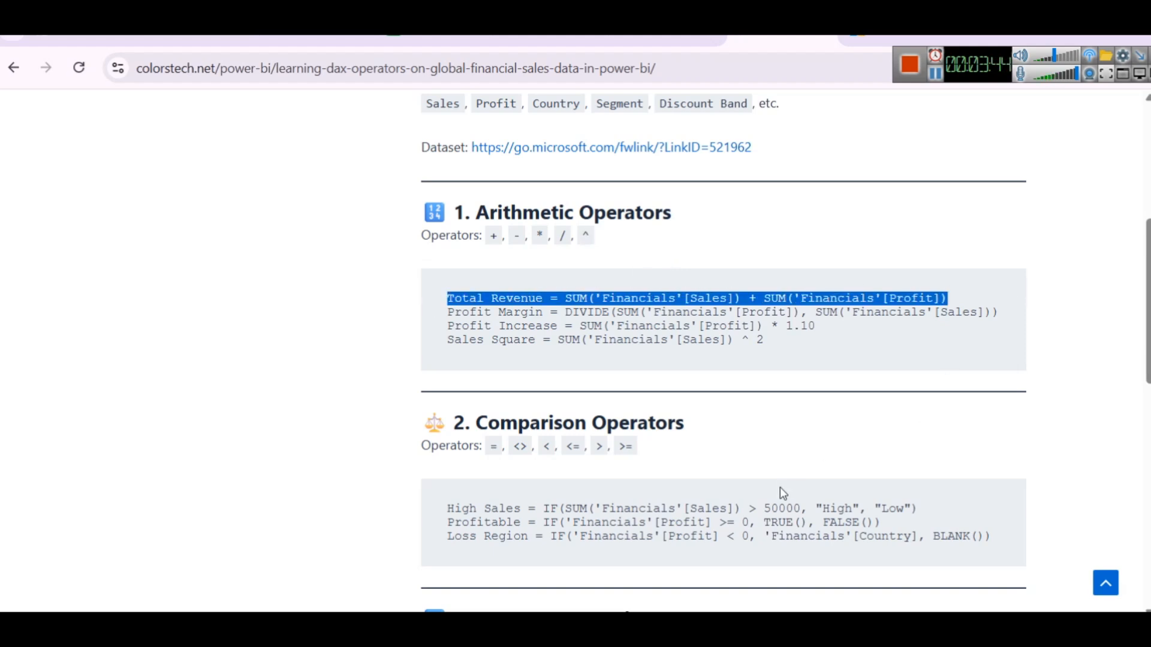
left_click(792, 608)
scroll(1040, 366, "up", 1)
right_click(1049, 241)
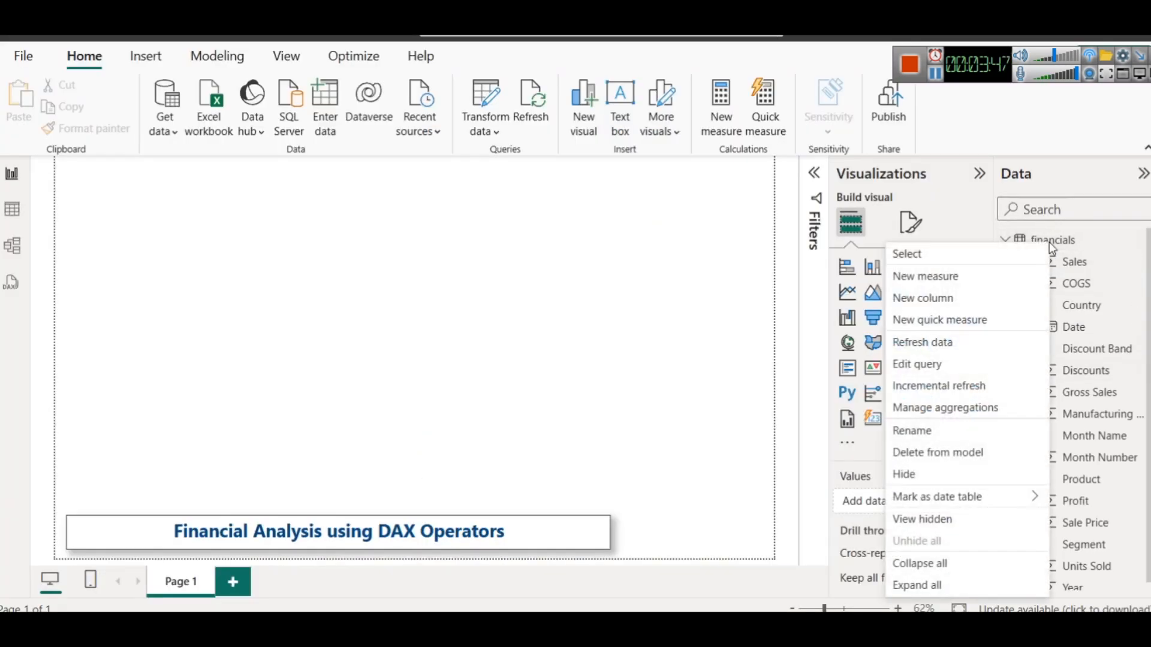
left_click(945, 272)
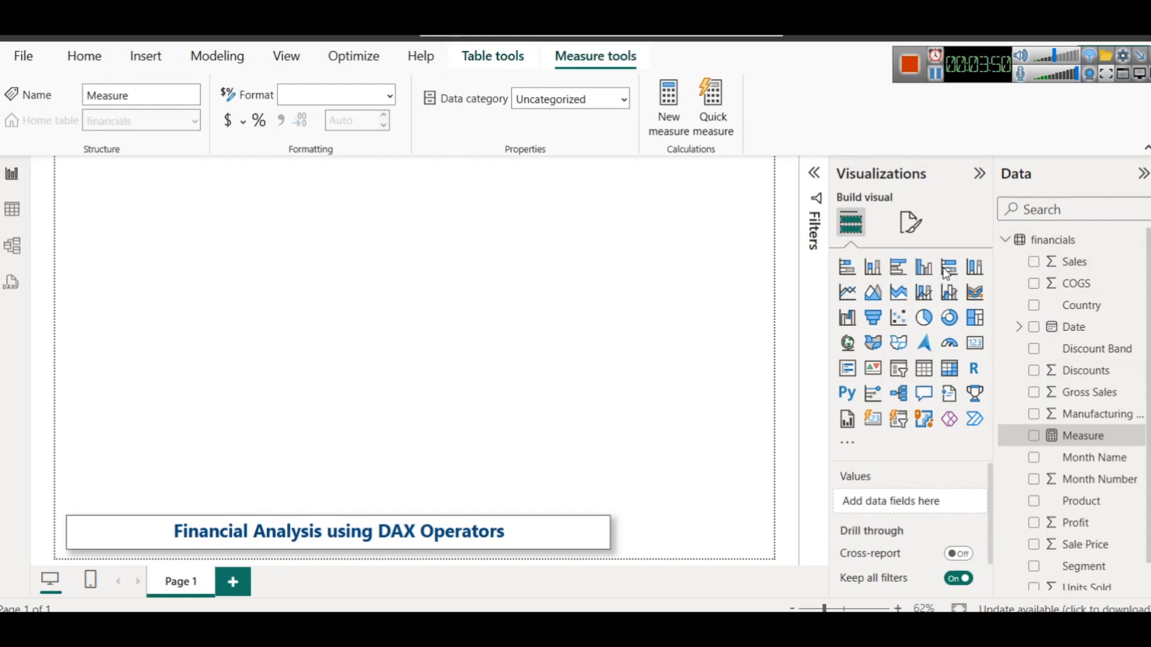
key("ctrl+v")
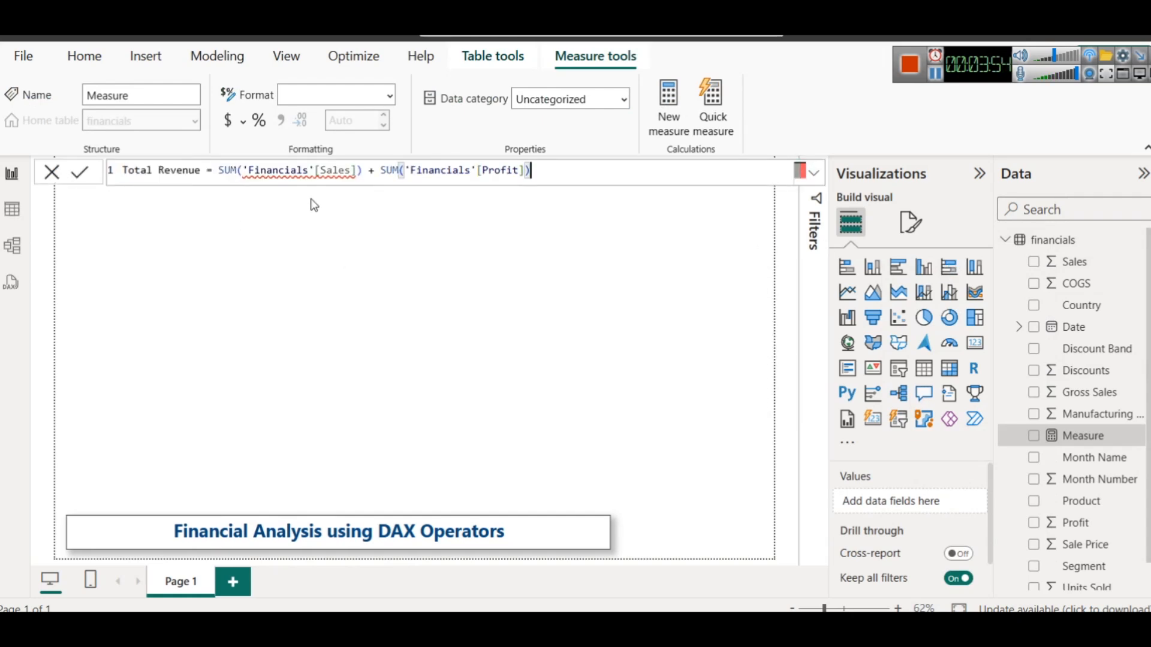
Rename the financials table as Financials with a capital F
right_click(1056, 243)
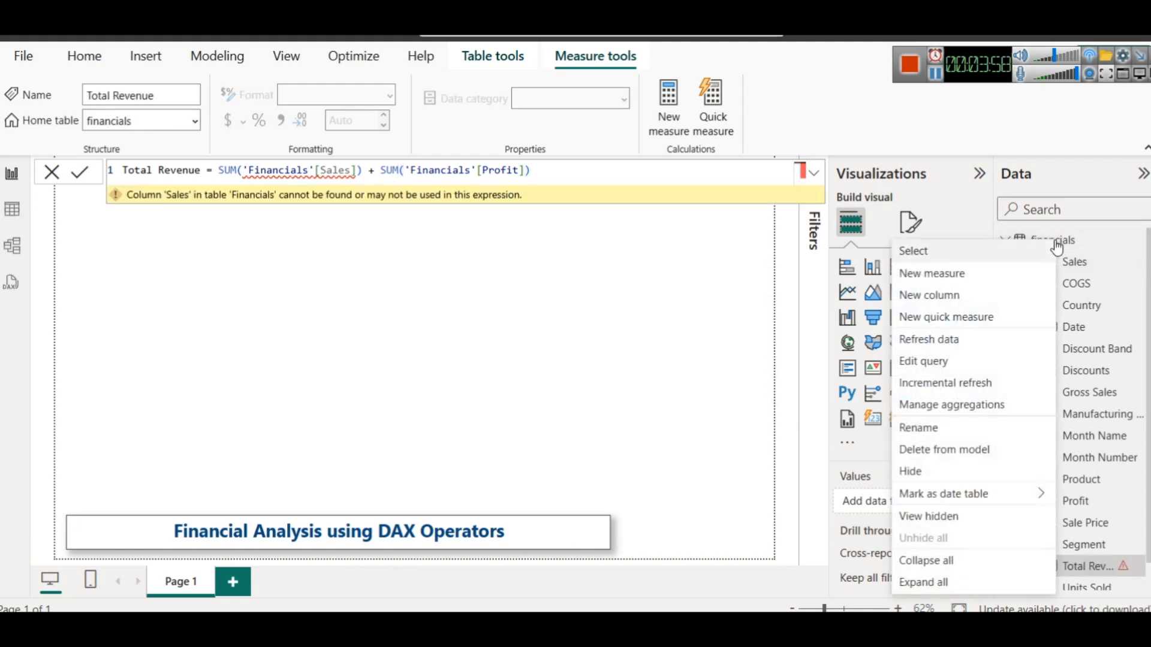
left_click(923, 429)
key("Home")
key("Delete")
type("F")
key("Return")
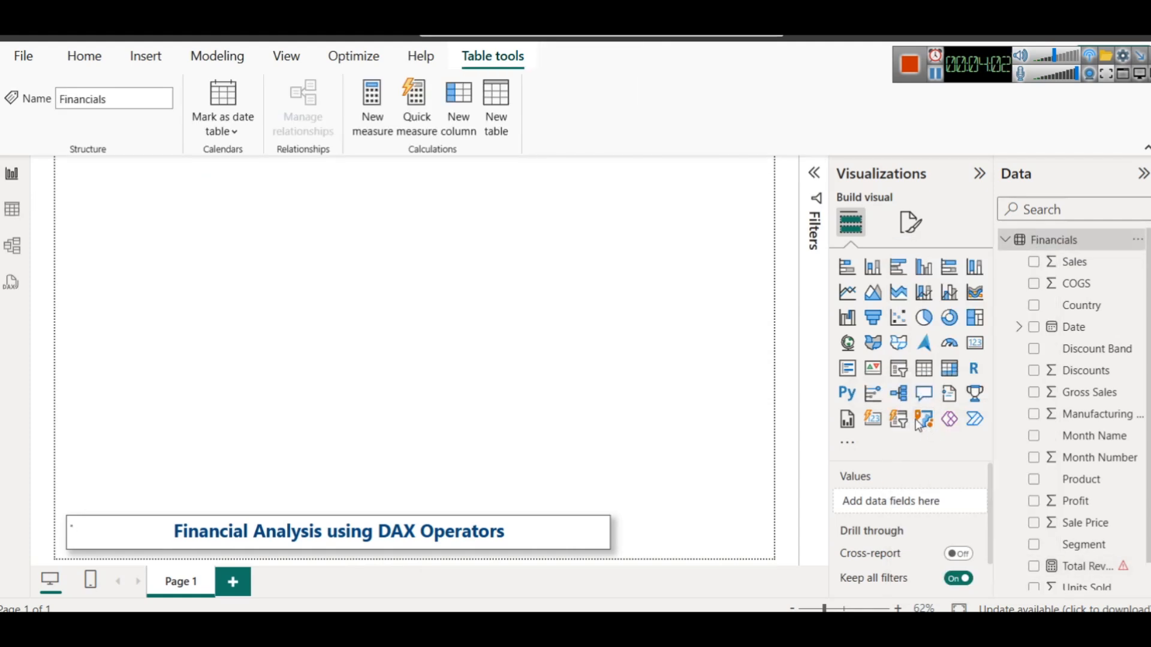
Reopen the Total Revenue measure and correct its first column reference to 'Financials'[ Sales], with a space before Sales
right_click(1038, 243)
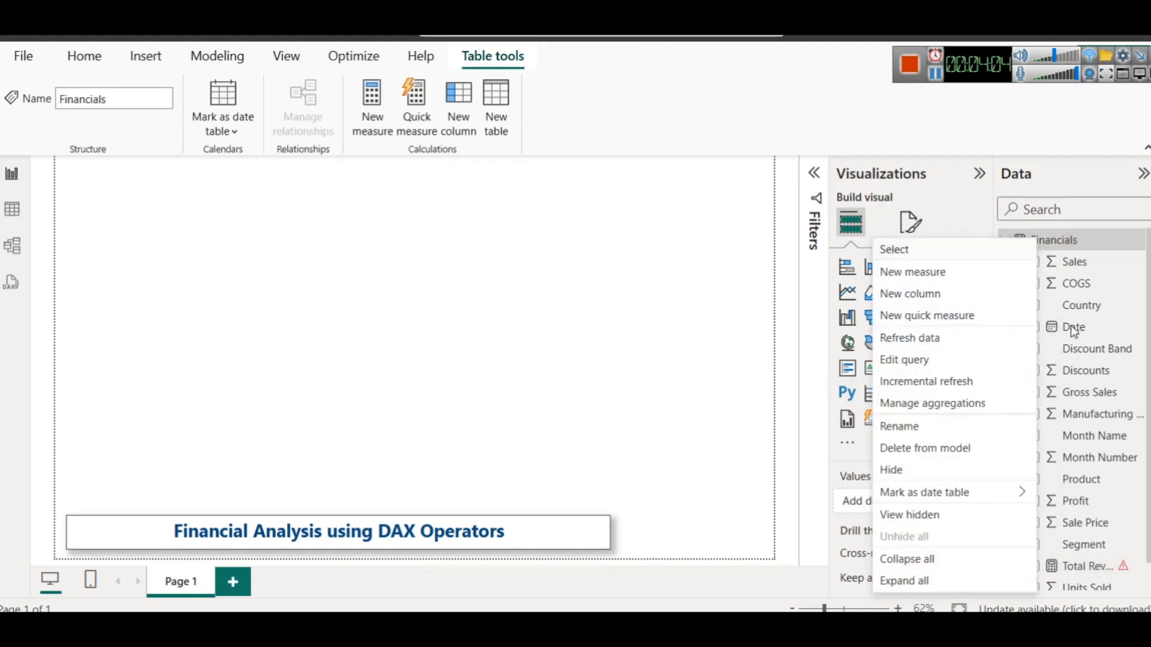
left_click(1075, 437)
scroll(1096, 556, "down", 1)
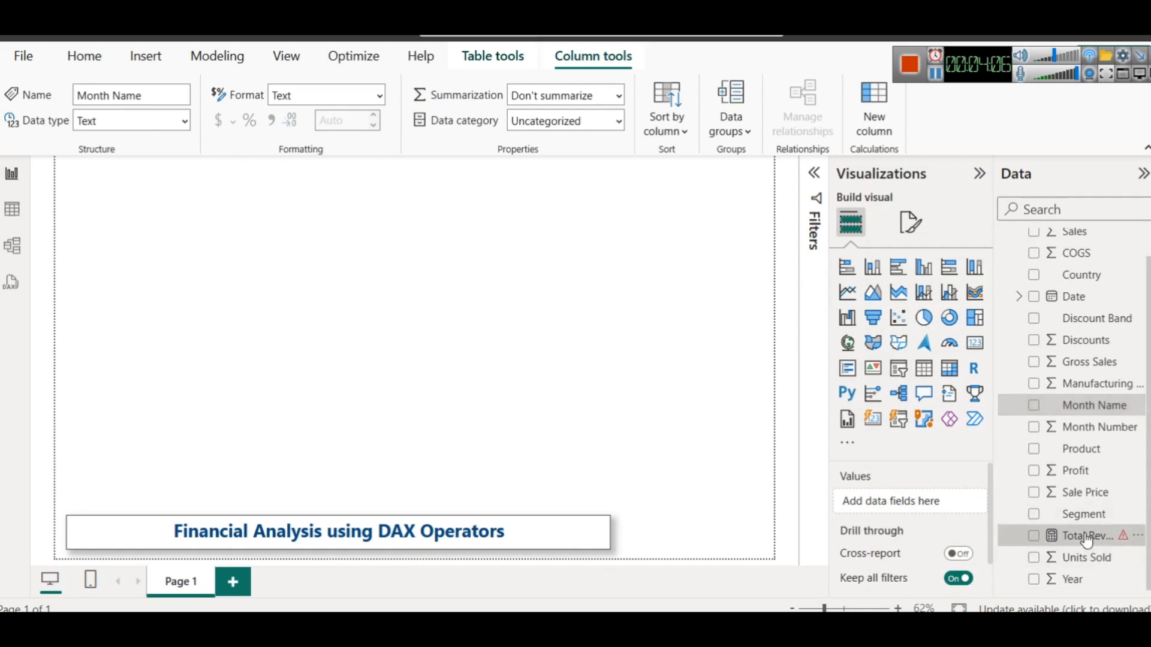
left_click(1086, 536)
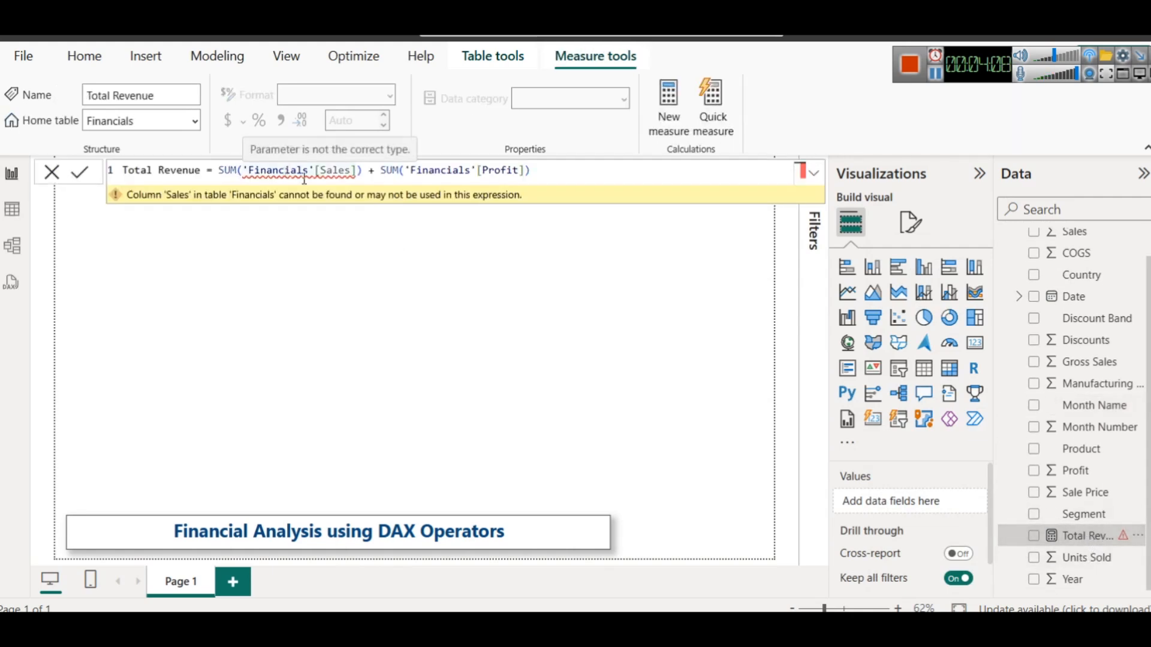
left_click(324, 171)
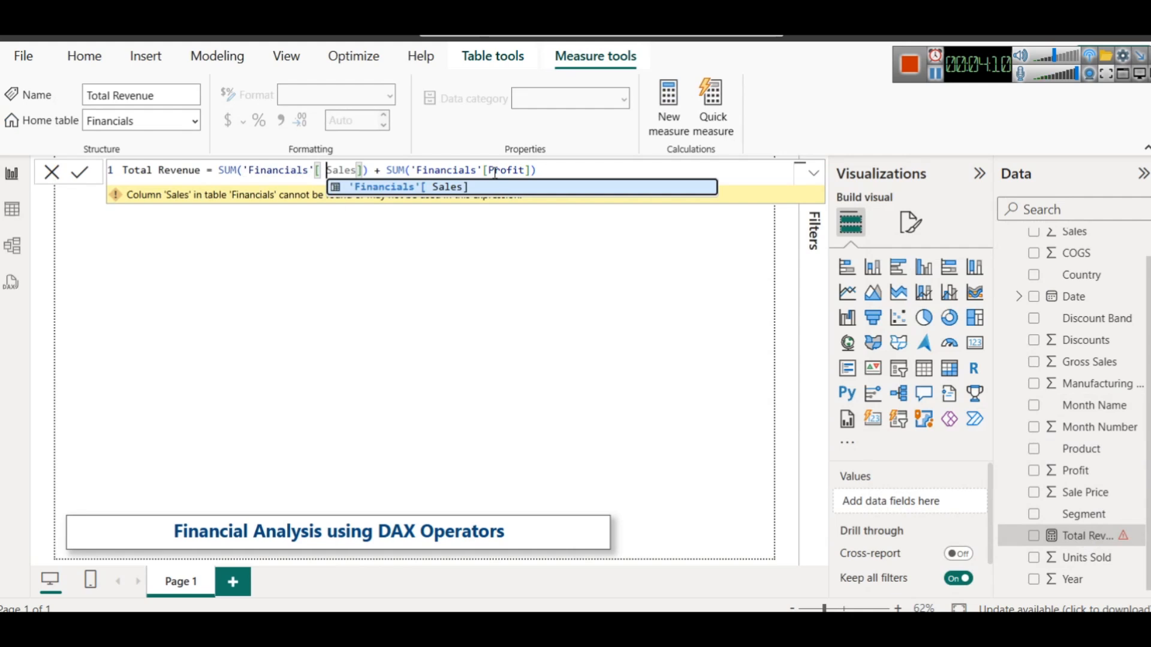
left_click(444, 186)
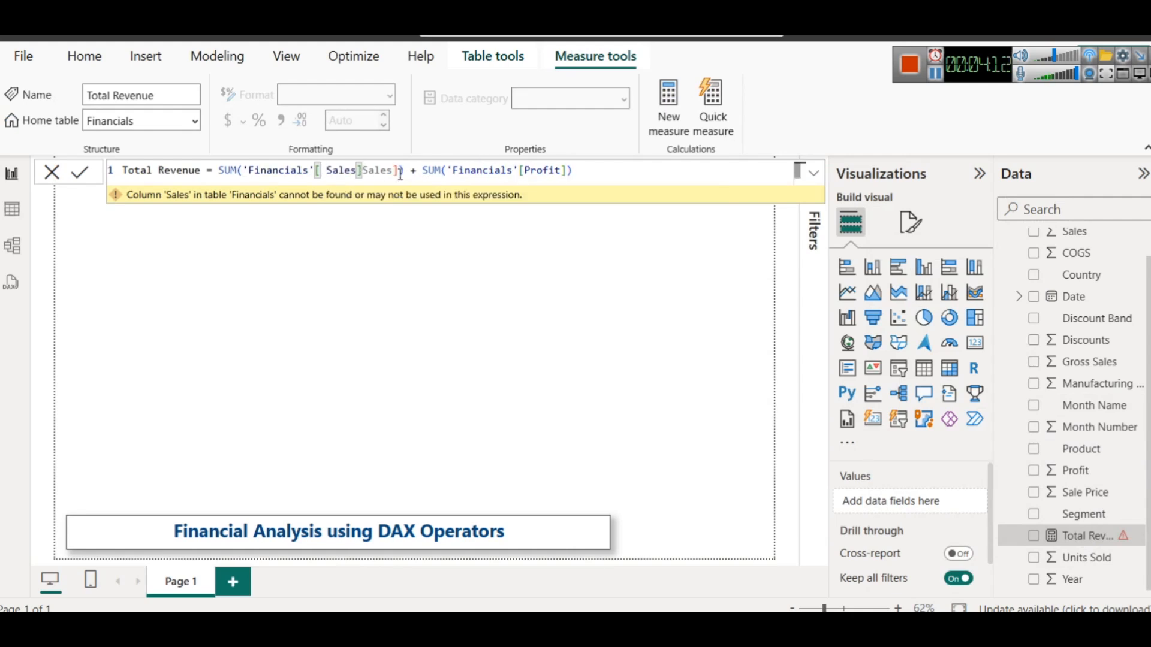
key("BackSpace")
key("BackSpace")
key("BackSpace")
key("BackSpace")
key("BackSpace")
key("BackSpace")
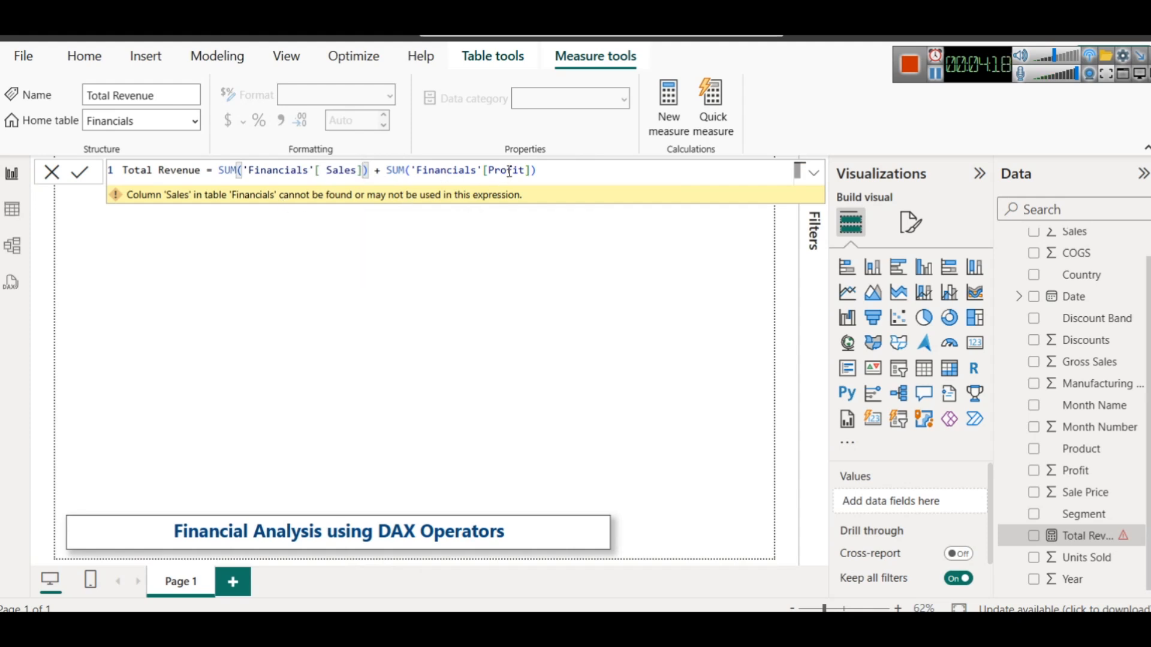
Highlight the Sales sum, the Profit sum and the plus operator in the Total Revenue formula, and commit the measure
left_click(373, 170)
key("Left")
key("shift+Left")
key("shift+Left")
key("shift+Left")
key("shift+Left")
key("shift+Left")
key("shift+Left")
key("shift+Left")
key("shift+Left")
key("shift+Left")
key("shift+Left")
key("shift+Left")
key("shift+Left")
key("shift+Left")
key("shift+Left")
key("shift+Left")
key("shift+Left")
key("shift+Left")
key("shift+Left")
key("shift+Left")
key("shift+Left")
key("Right")
key("Right")
key("Right")
key("Right")
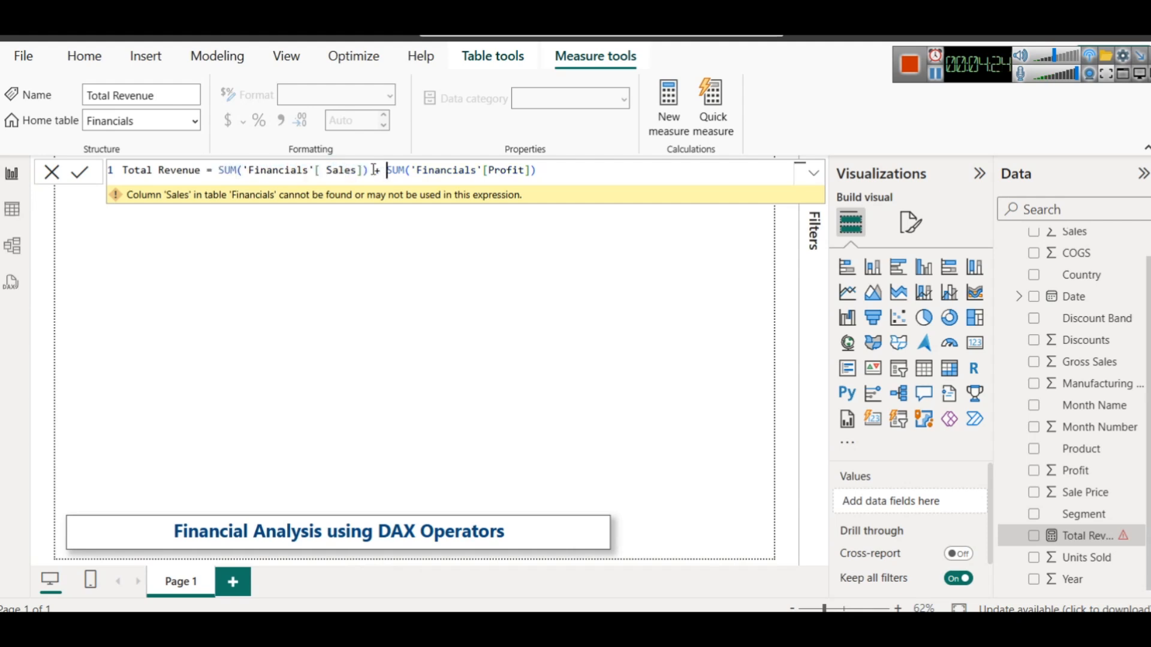
key("shift+Right")
key("shift+Right")
key("shift+Right")
key("shift+Right")
key("shift+Right")
key("shift+Right")
key("shift+Right")
key("shift+Right")
key("shift+Right")
key("shift+Right")
key("shift+Right")
key("shift+Right")
key("shift+Right")
key("shift+Right")
key("shift+Right")
key("shift+Right")
key("shift+Right")
key("shift+Right")
key("shift+Right")
key("shift+Right")
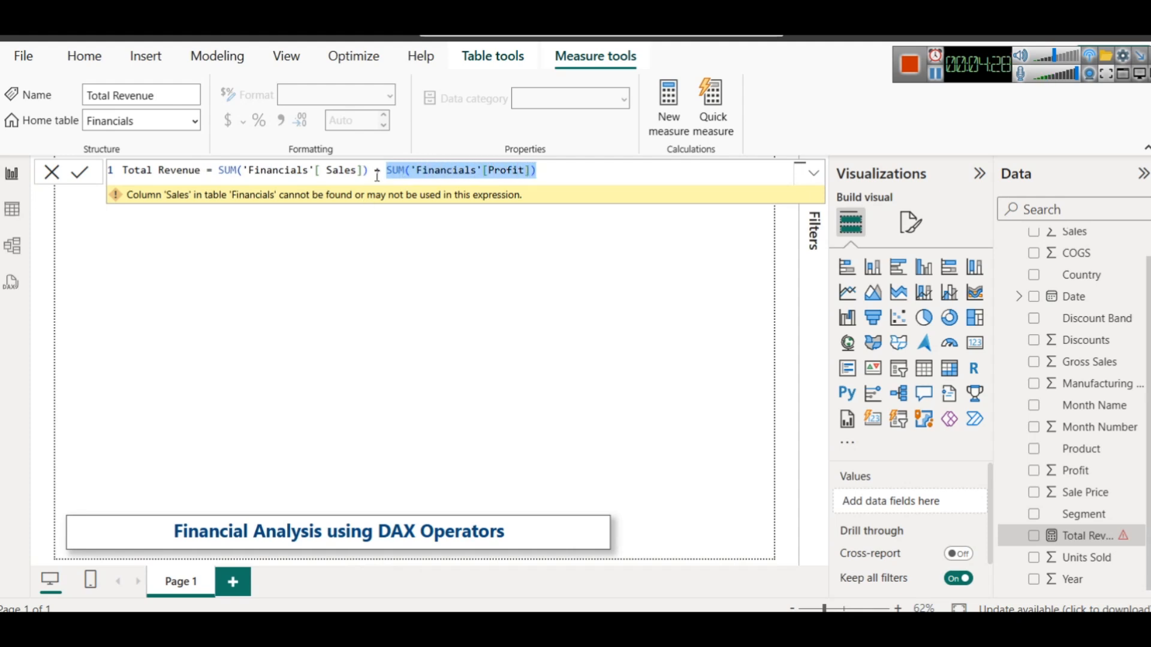
left_click(376, 172)
key("shift+Right")
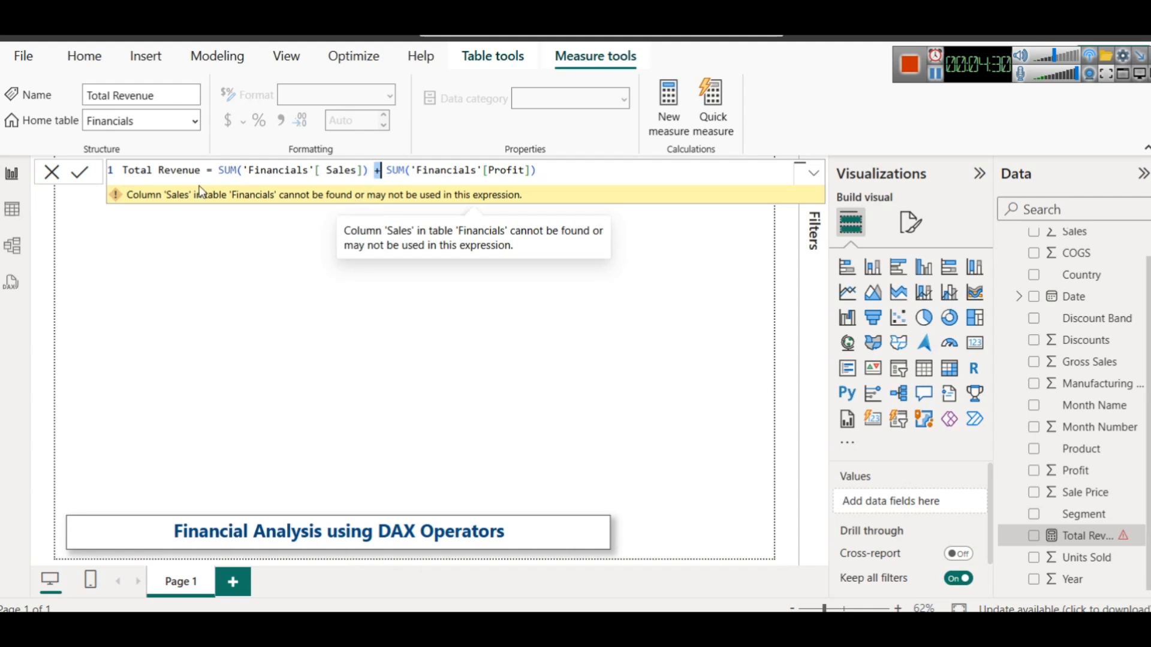
left_click(79, 173)
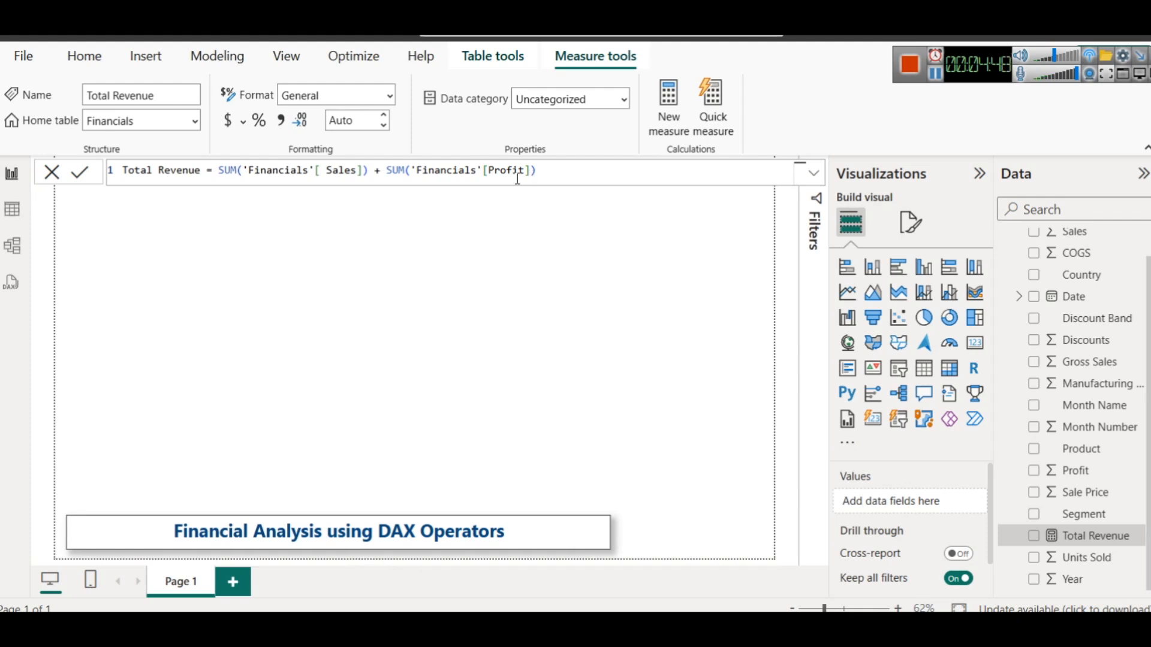
double_click(462, 286)
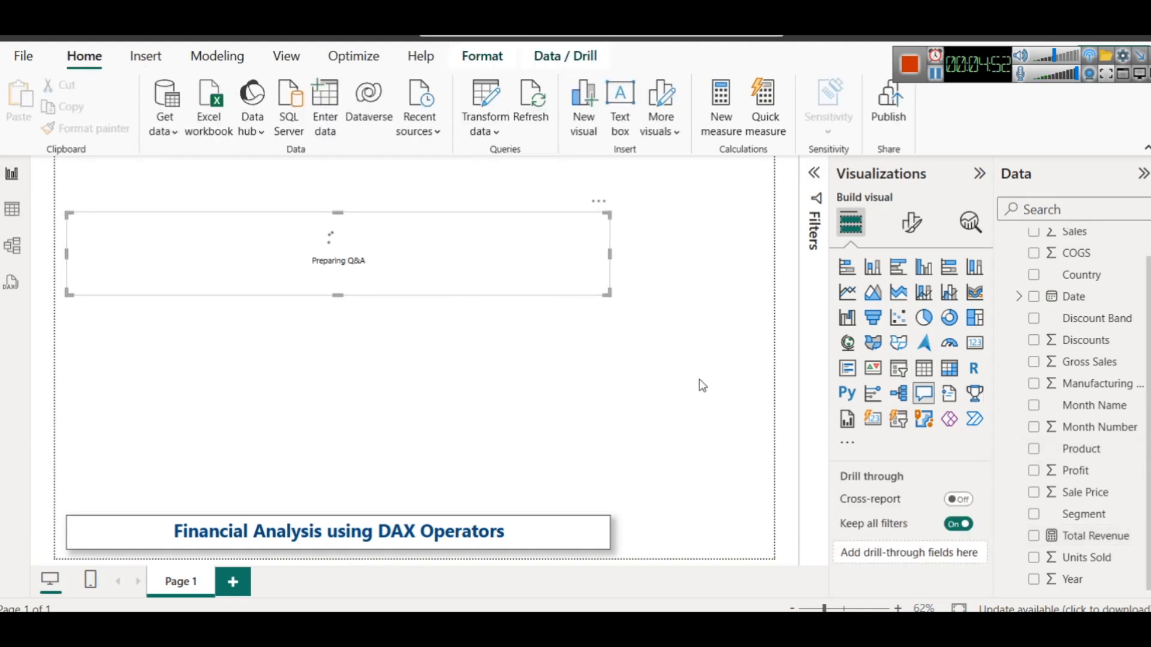
left_click(598, 201)
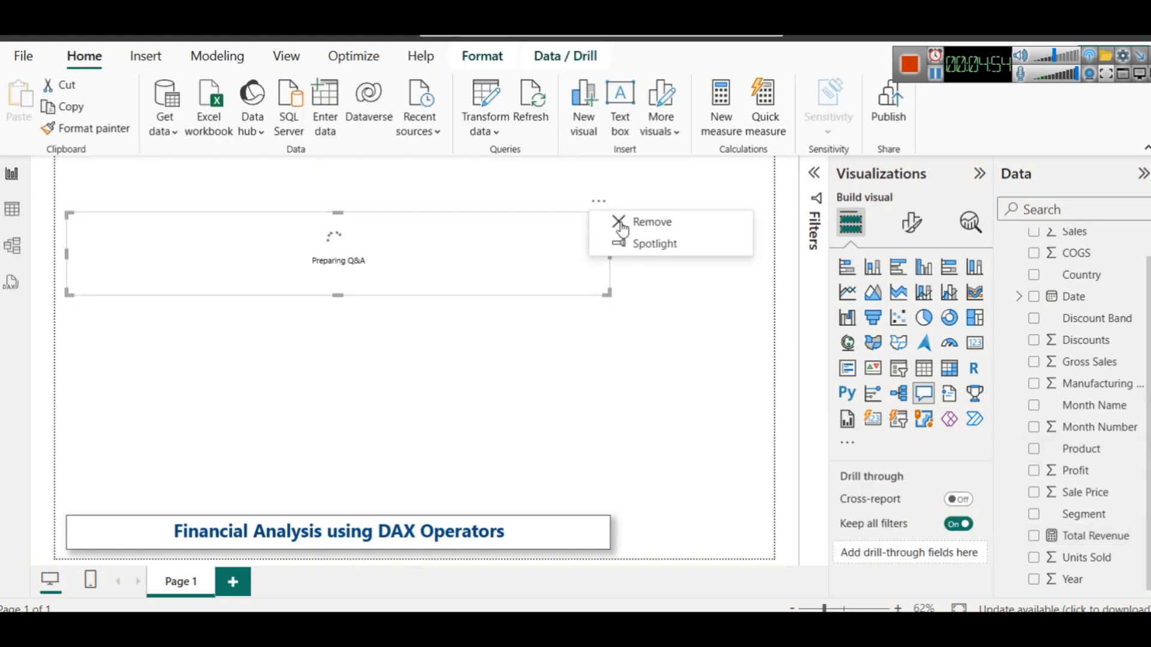
left_click(636, 228)
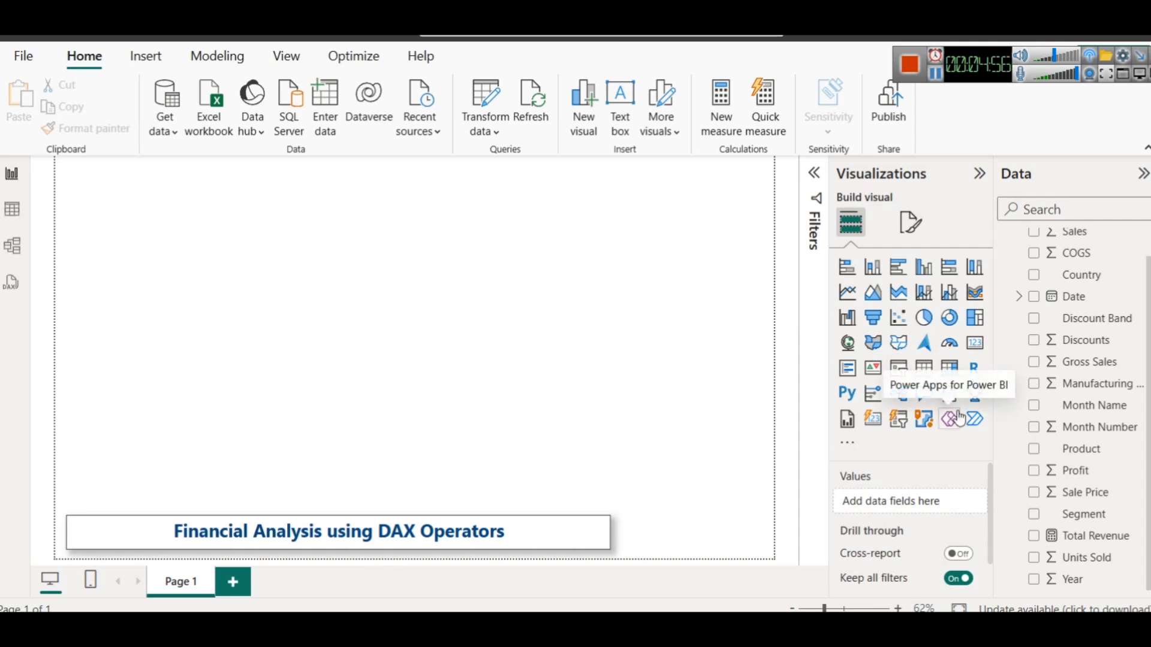
Add a small card visual in the page's upper-left corner and fill it with the Total Revenue measure
left_click(975, 342)
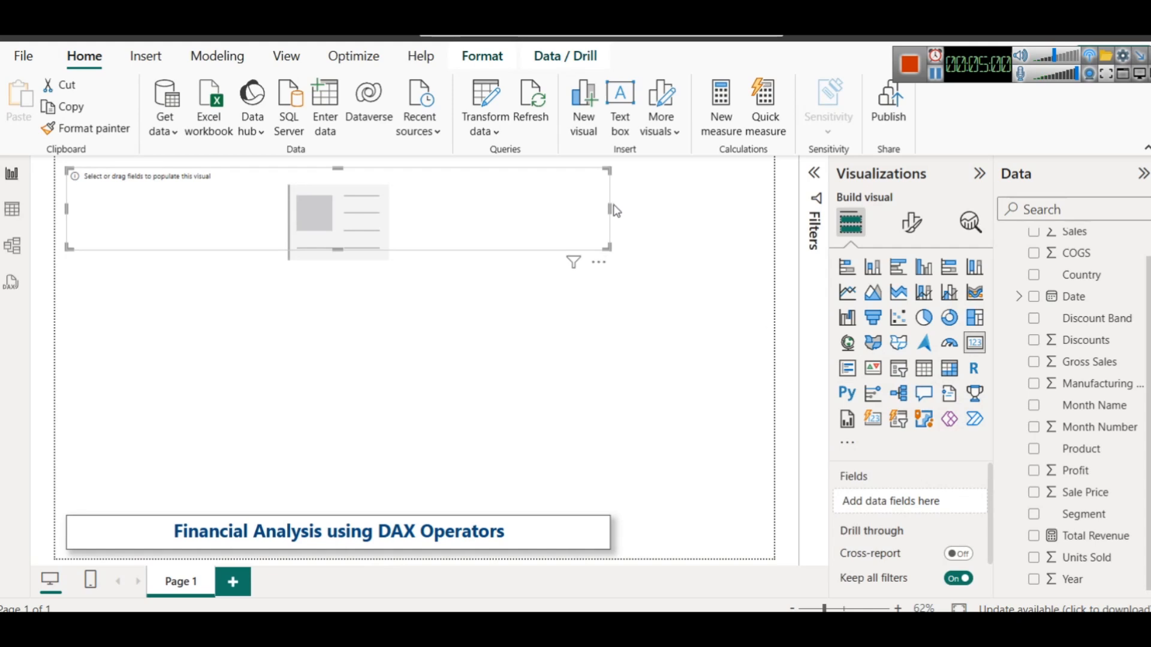
left_click_drag(610, 204, 201, 205)
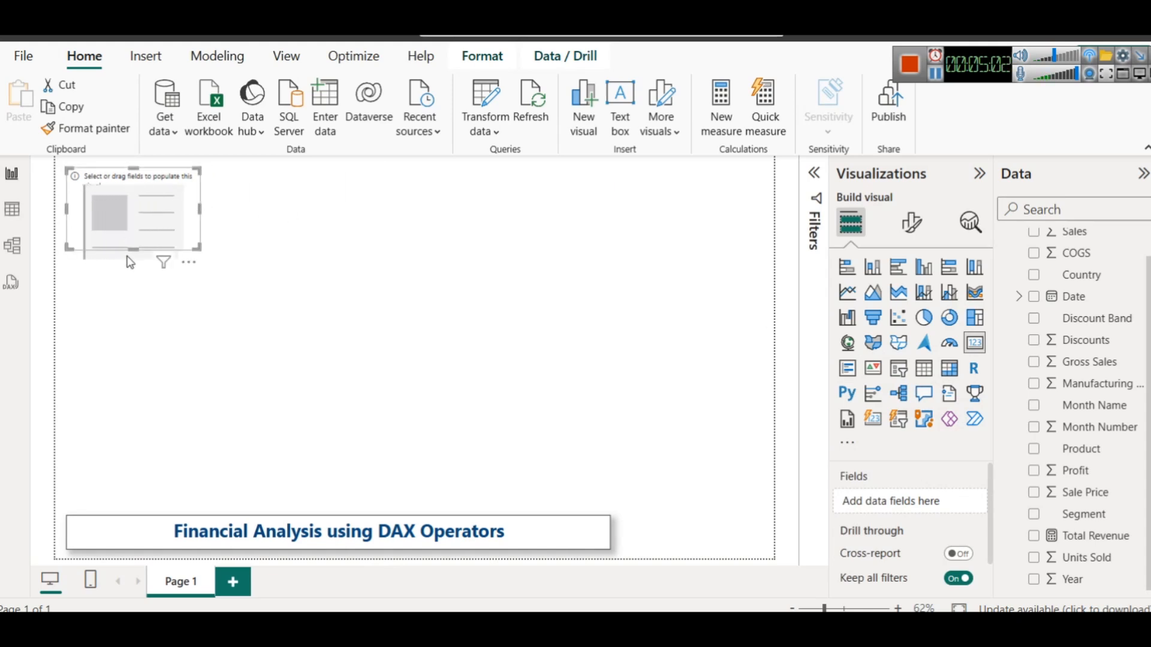
scroll(1131, 504, "up", 1)
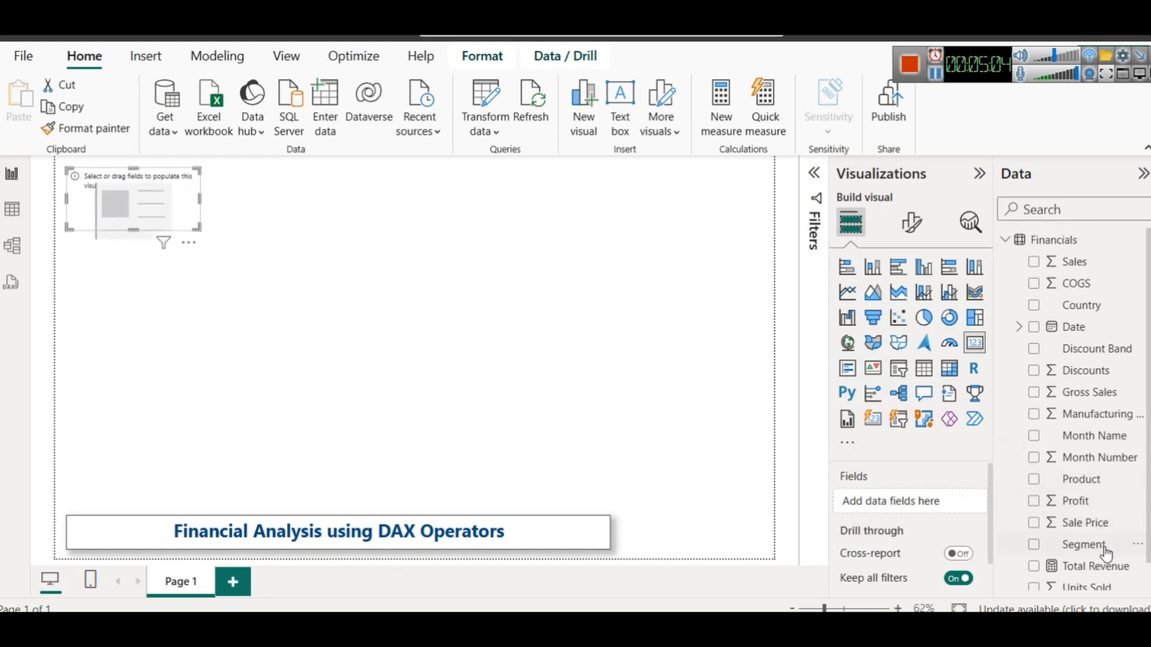
left_click_drag(977, 520, 959, 504)
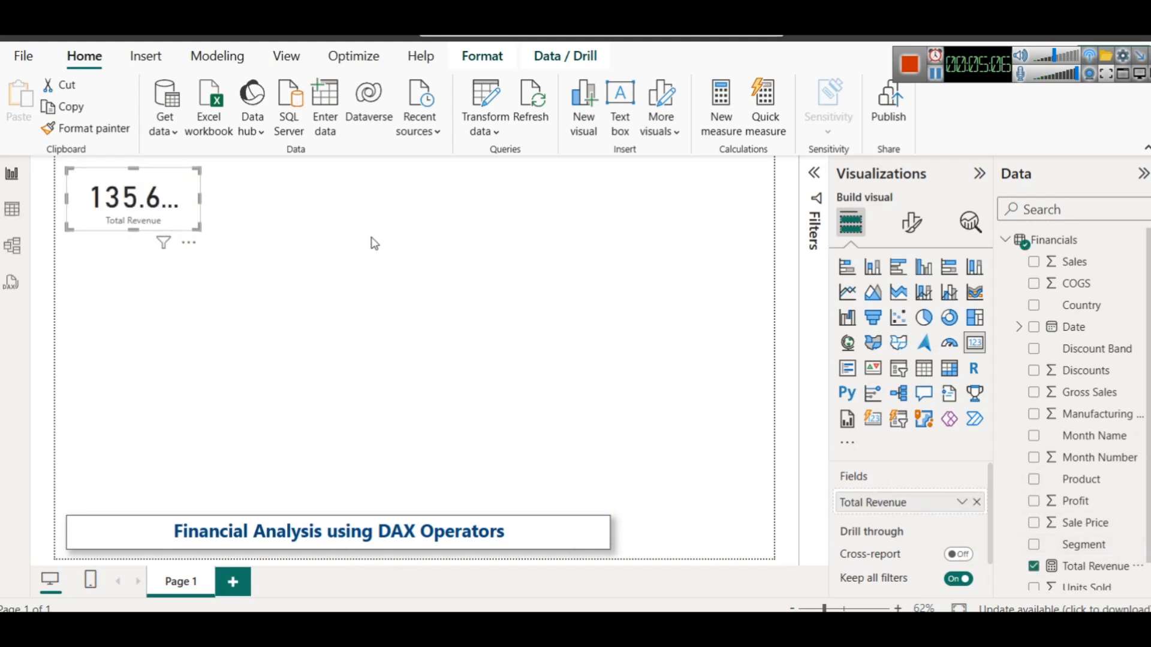
Format the card's callout value with font size 35 and a dark blue colour
left_click(911, 223)
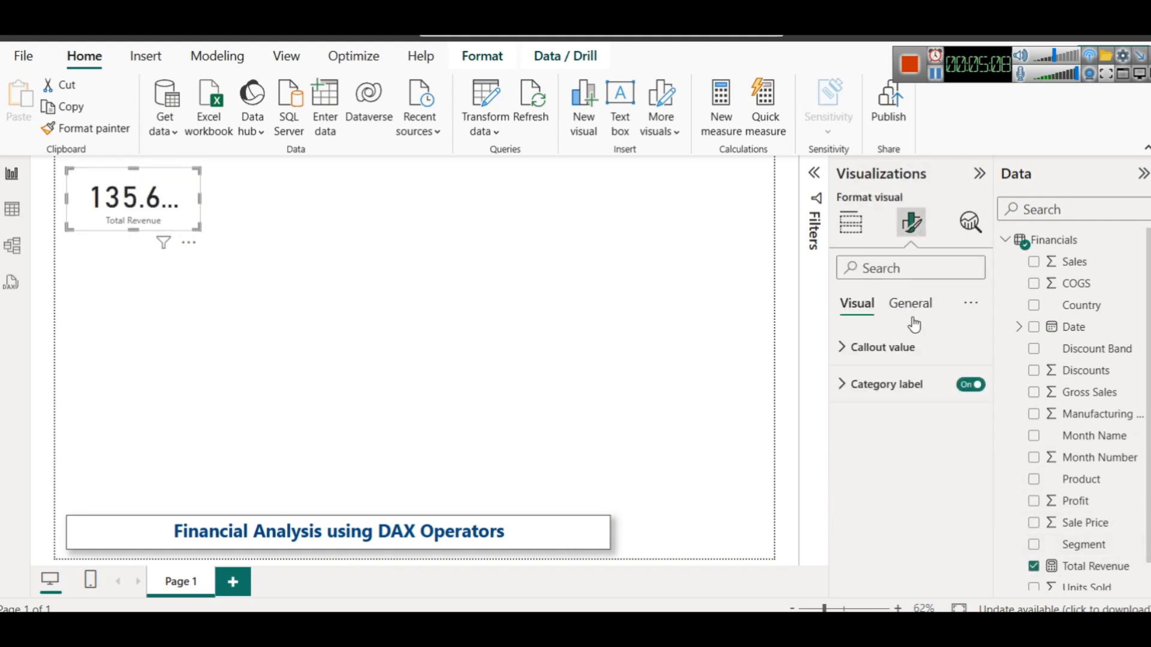
left_click(910, 345)
double_click(951, 410)
type("35")
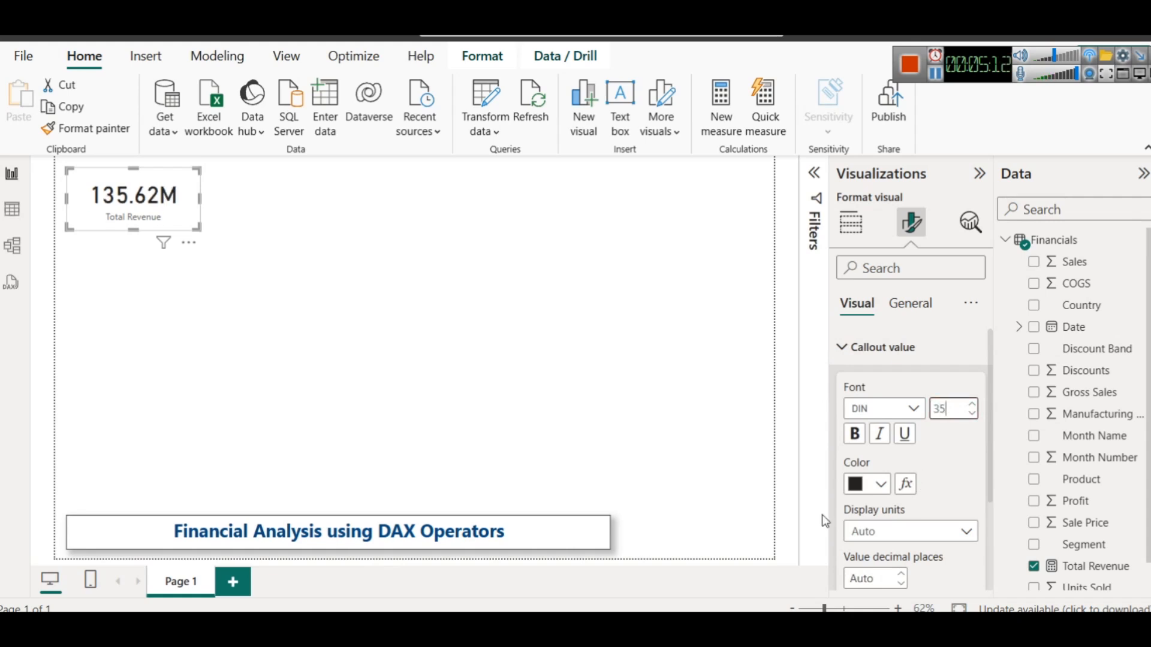
left_click(863, 486)
left_click(916, 353)
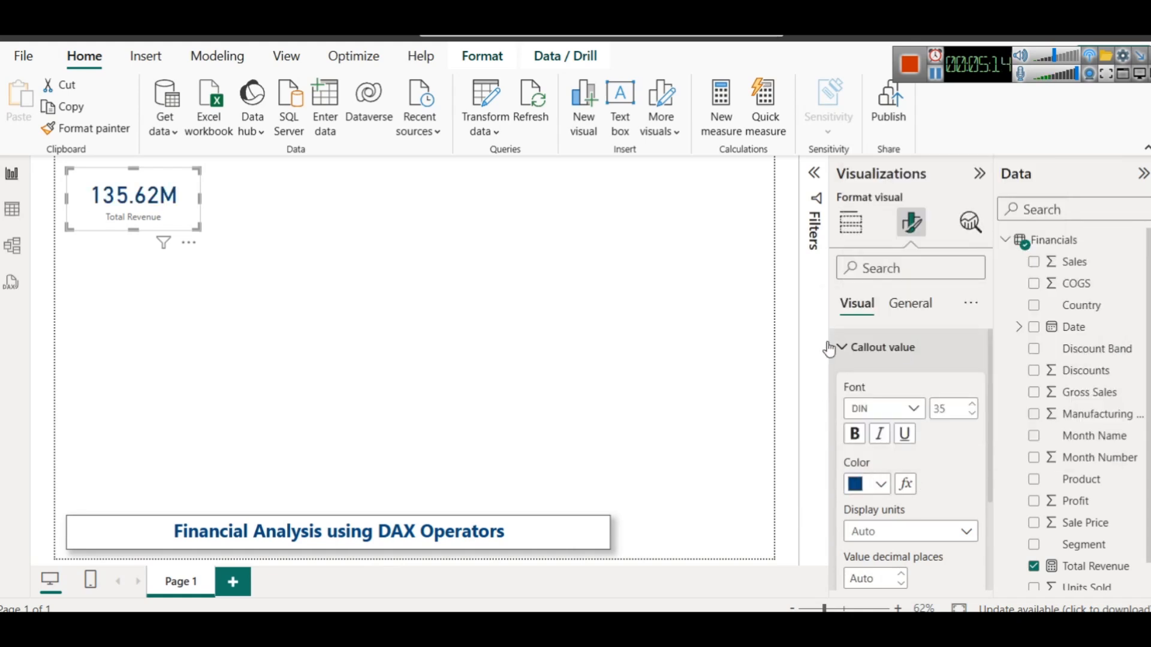
Format the card's category label with a dark brown colour and font size 14
scroll(877, 488, "down", 3)
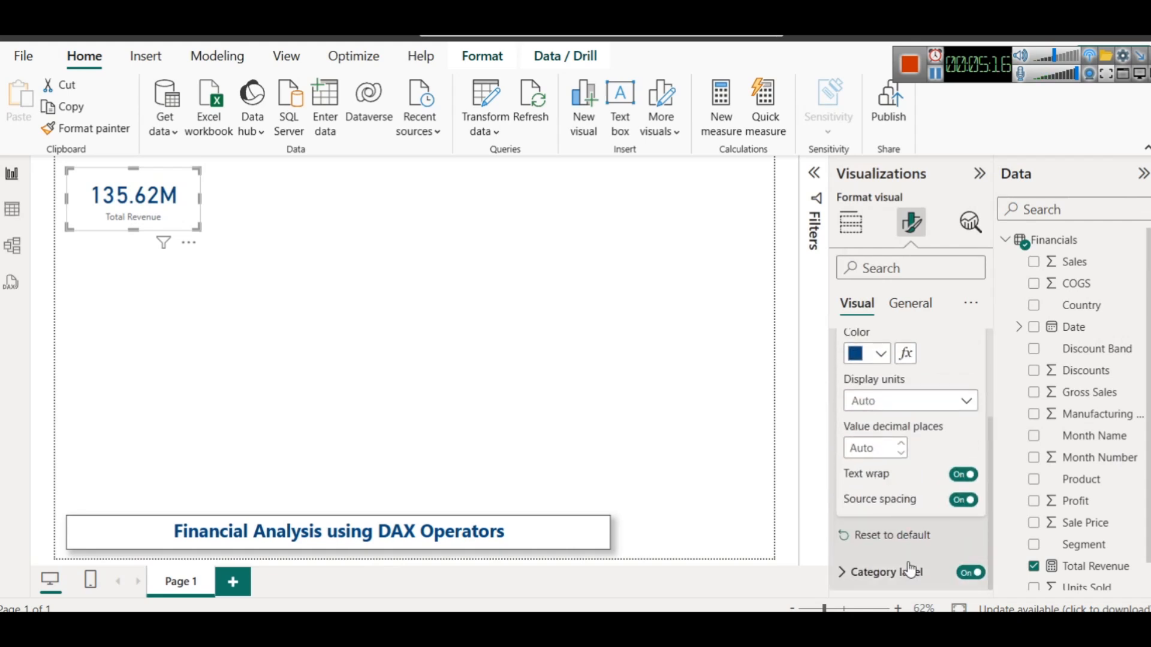
left_click(866, 570)
left_click(870, 544)
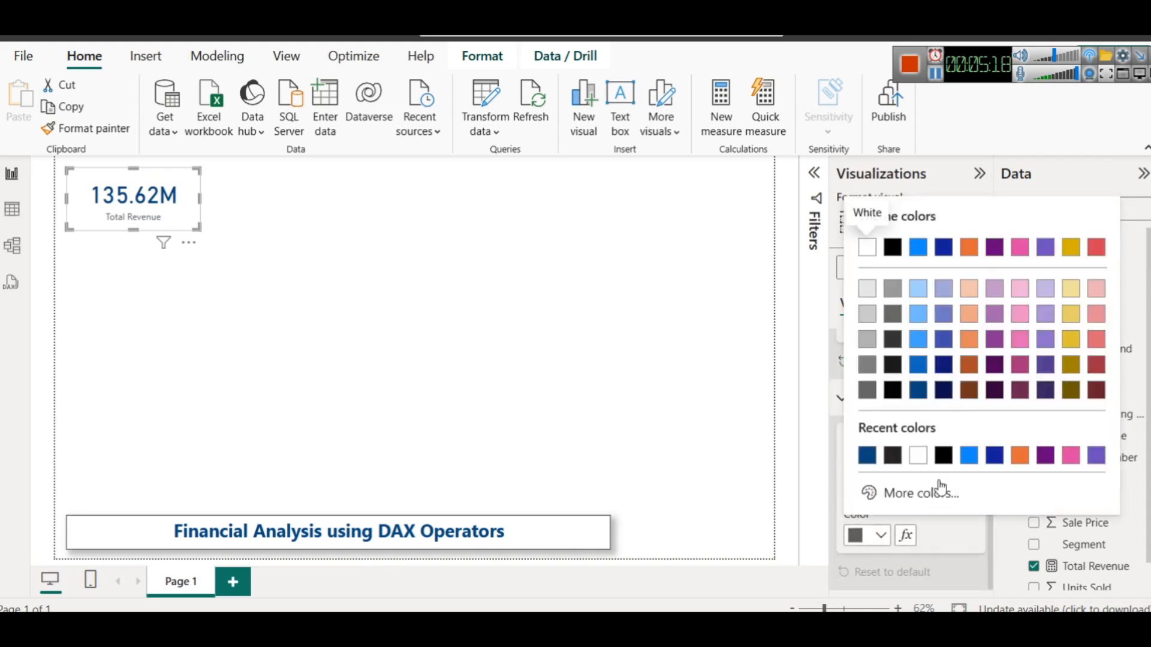
left_click(970, 397)
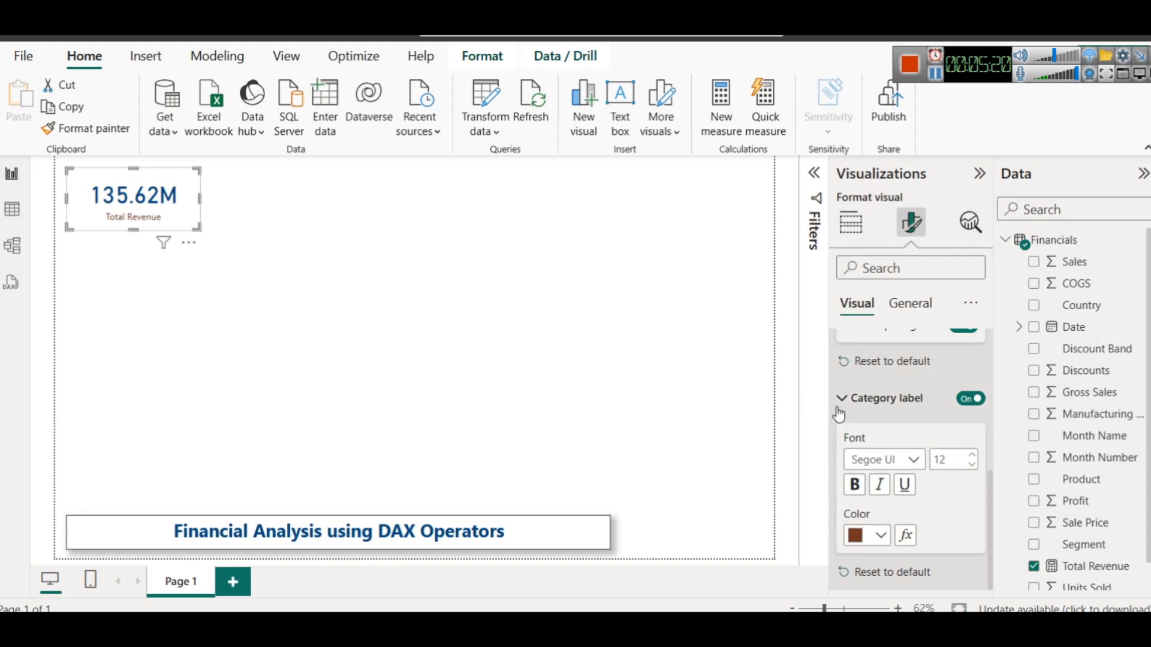
left_click(972, 456)
left_click(972, 456)
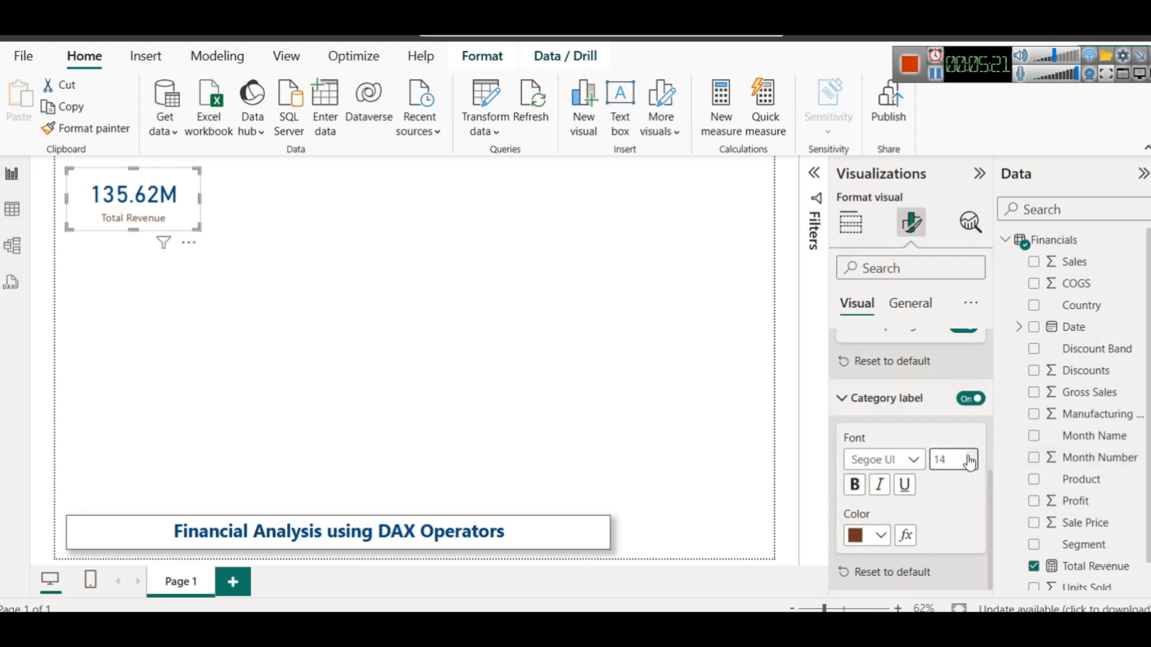
Turn on the shadow effect for the Total Revenue card and reduce the card's height slightly
left_click(286, 254)
left_click(169, 196)
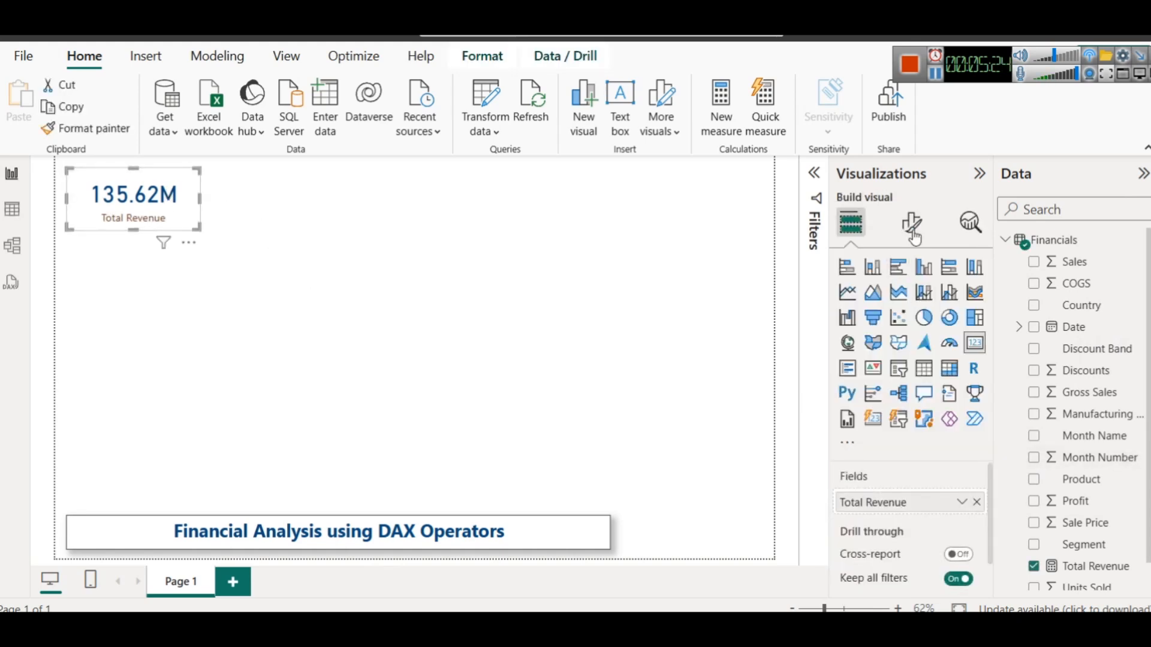
left_click(912, 222)
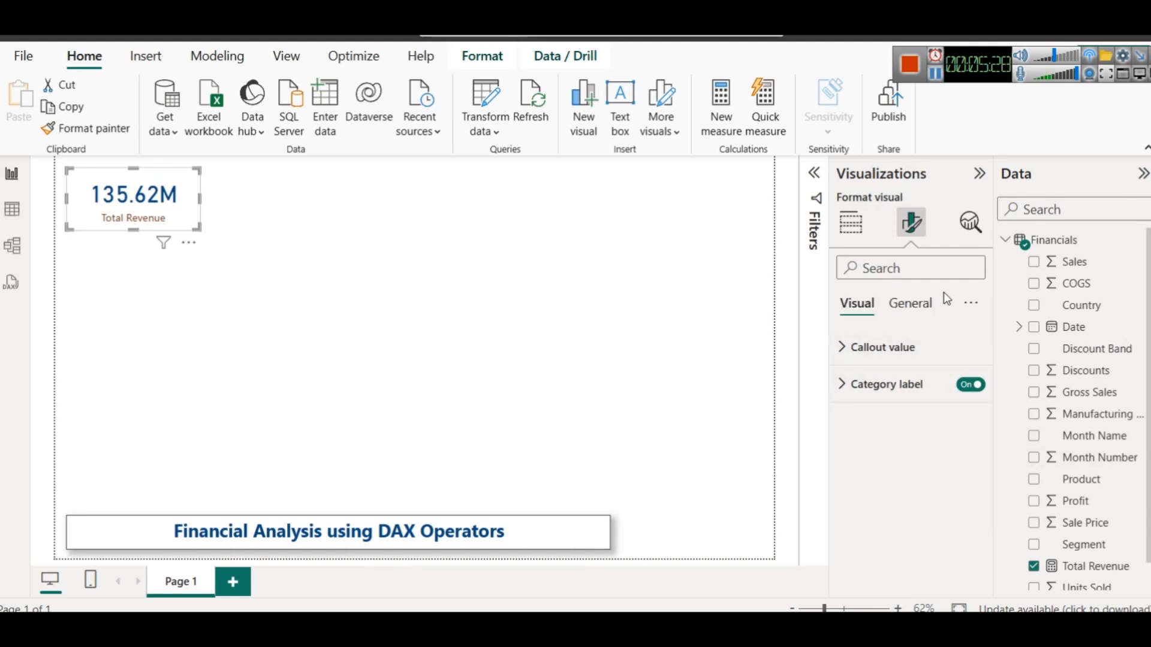
left_click(910, 303)
left_click(902, 422)
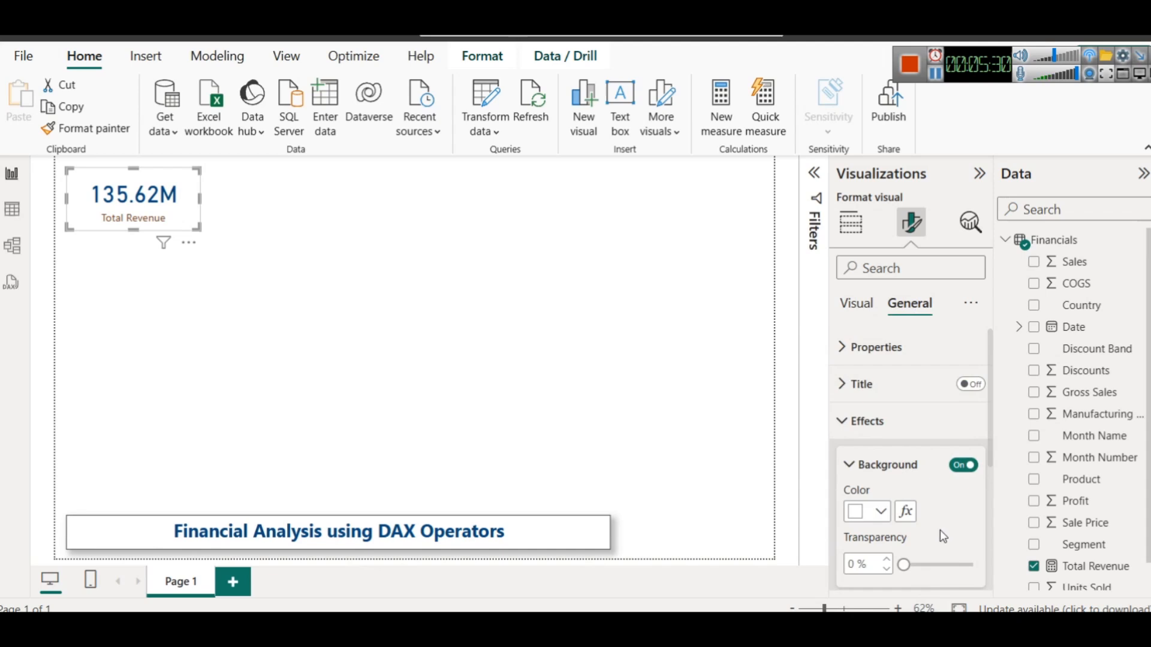
scroll(940, 530, "down", 4)
left_click(964, 426)
left_click(318, 300)
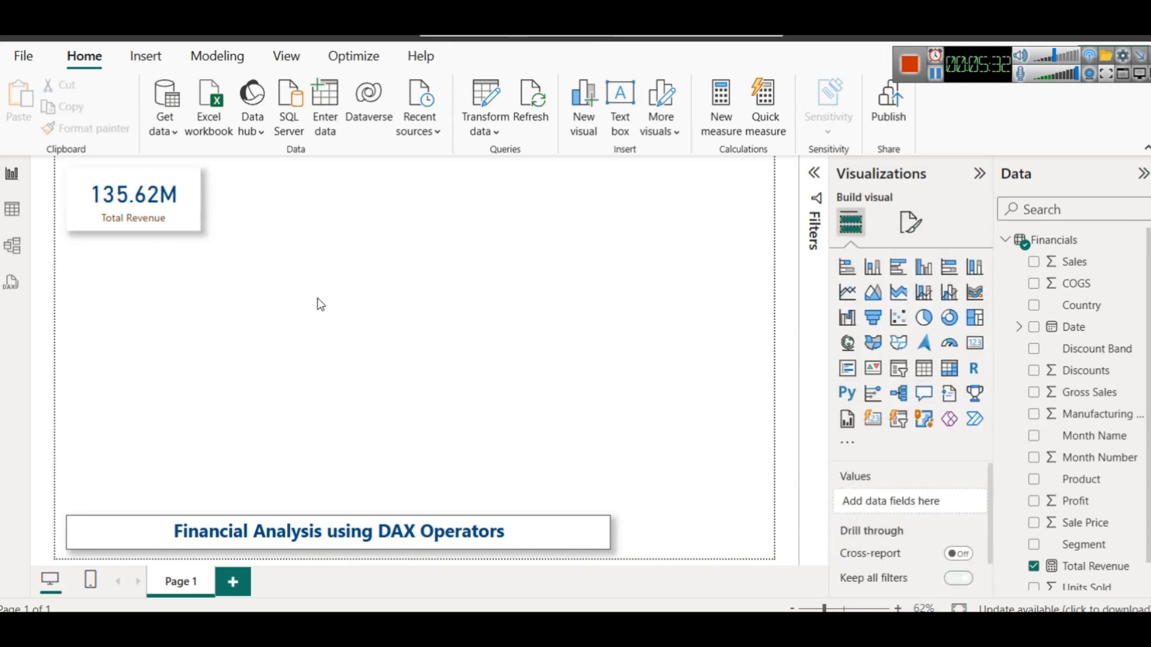
left_click(133, 238)
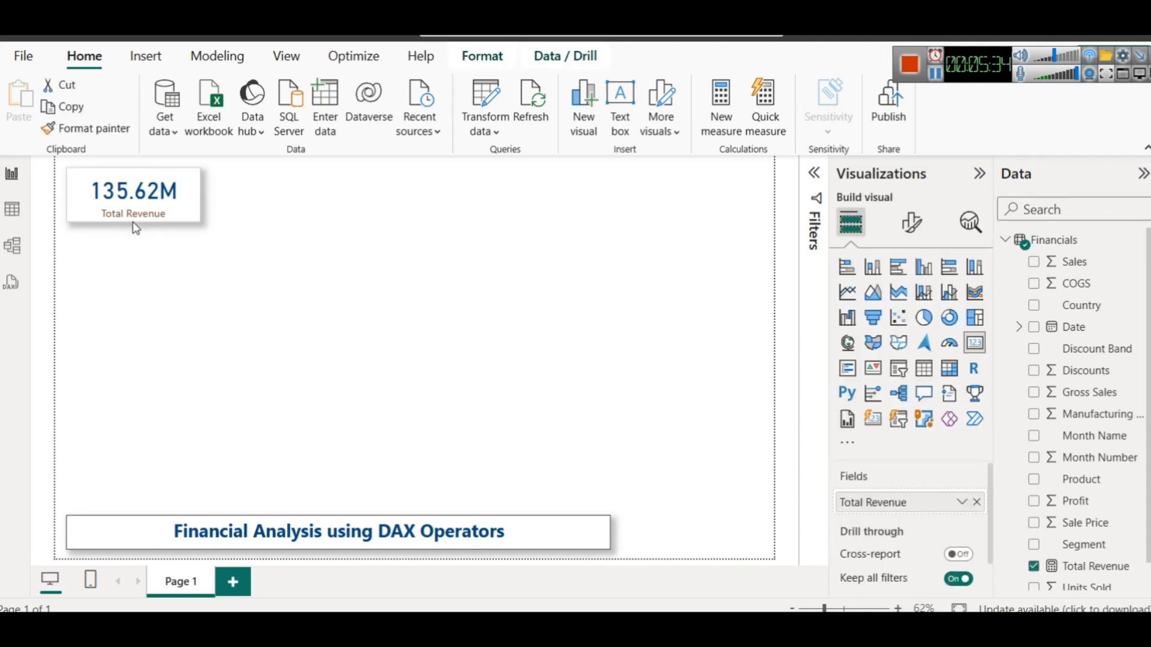
left_click(181, 268)
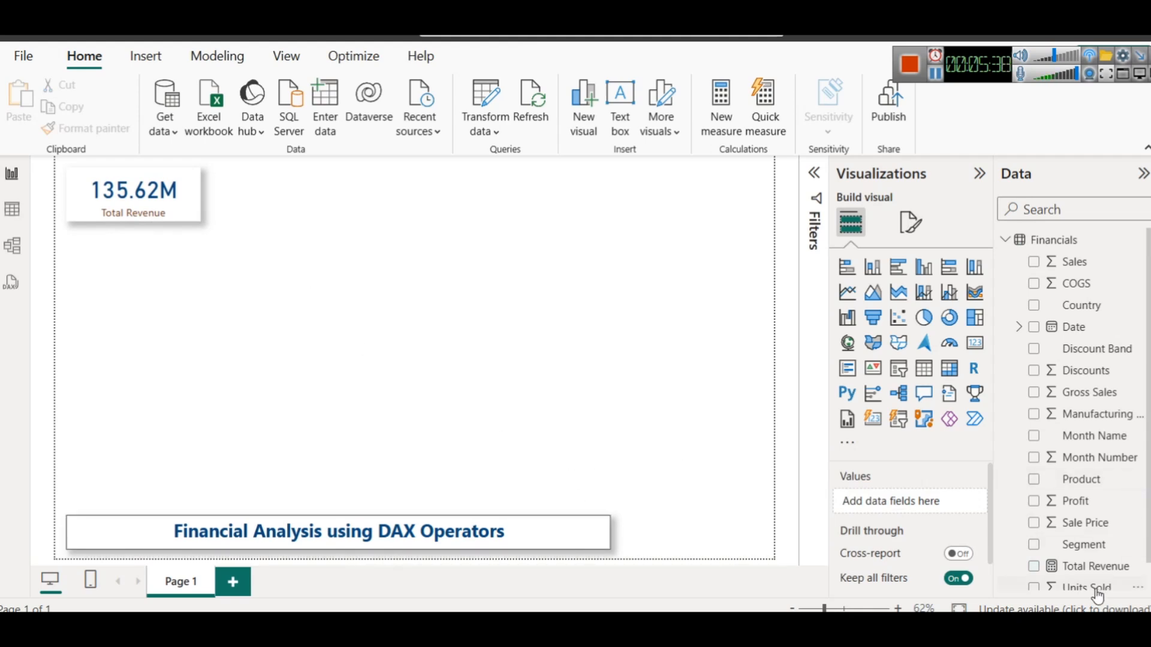
Open the Total Revenue measure's formula and highlight its Sales sum and plus operator
left_click(1095, 567)
left_click_drag(367, 171, 213, 170)
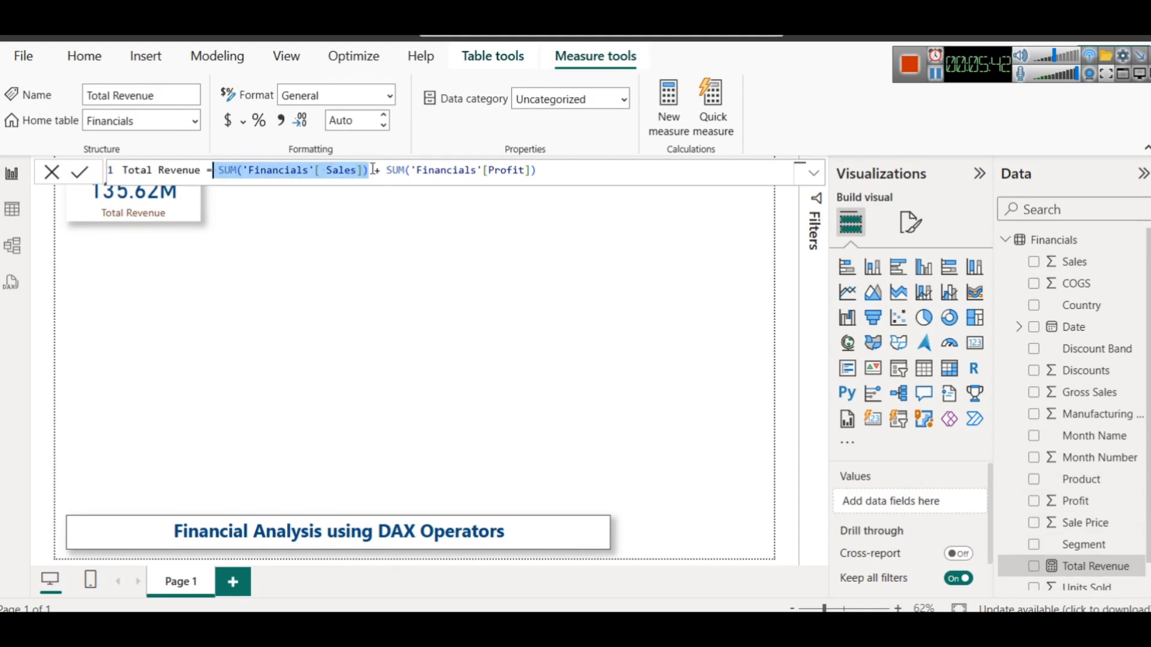
left_click_drag(388, 173, 371, 174)
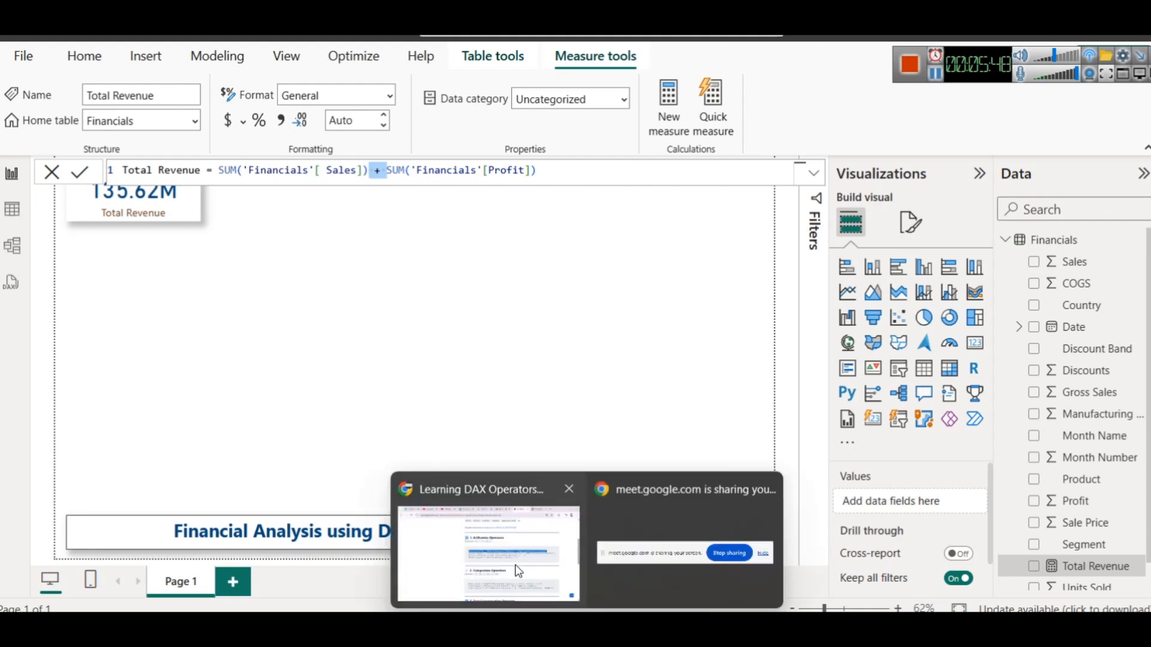
Switch to the tutorial page in the browser, copy the Profit Margin formula, and return to Power BI Desktop
left_click(516, 564)
left_click_drag(445, 312, 1022, 313)
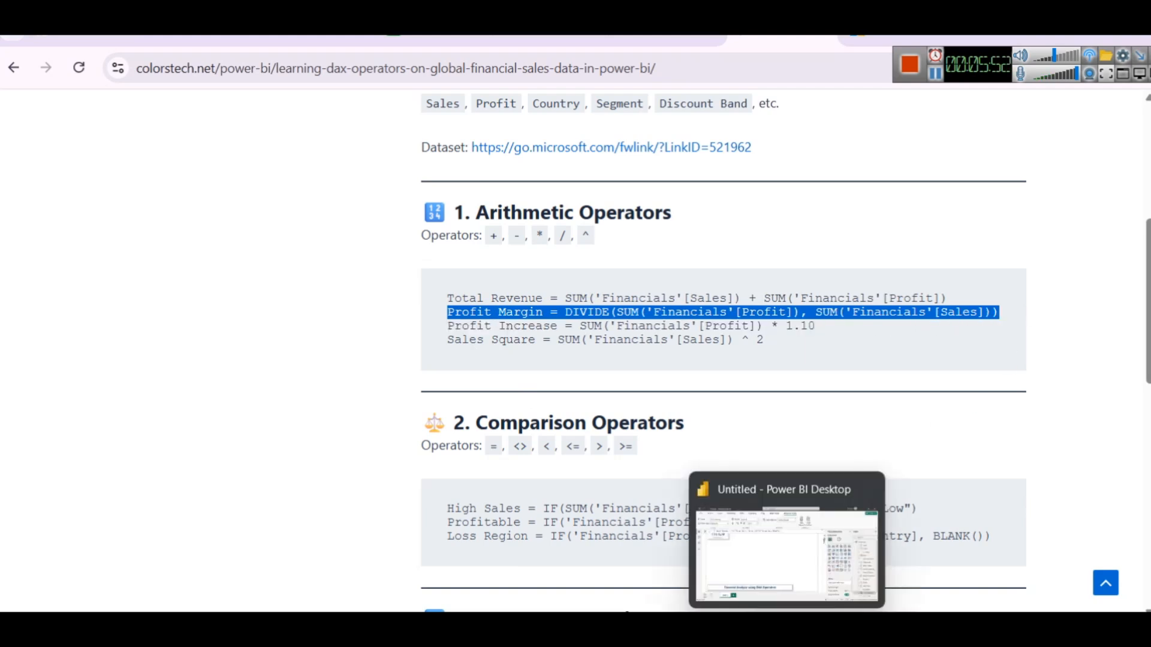
left_click(772, 564)
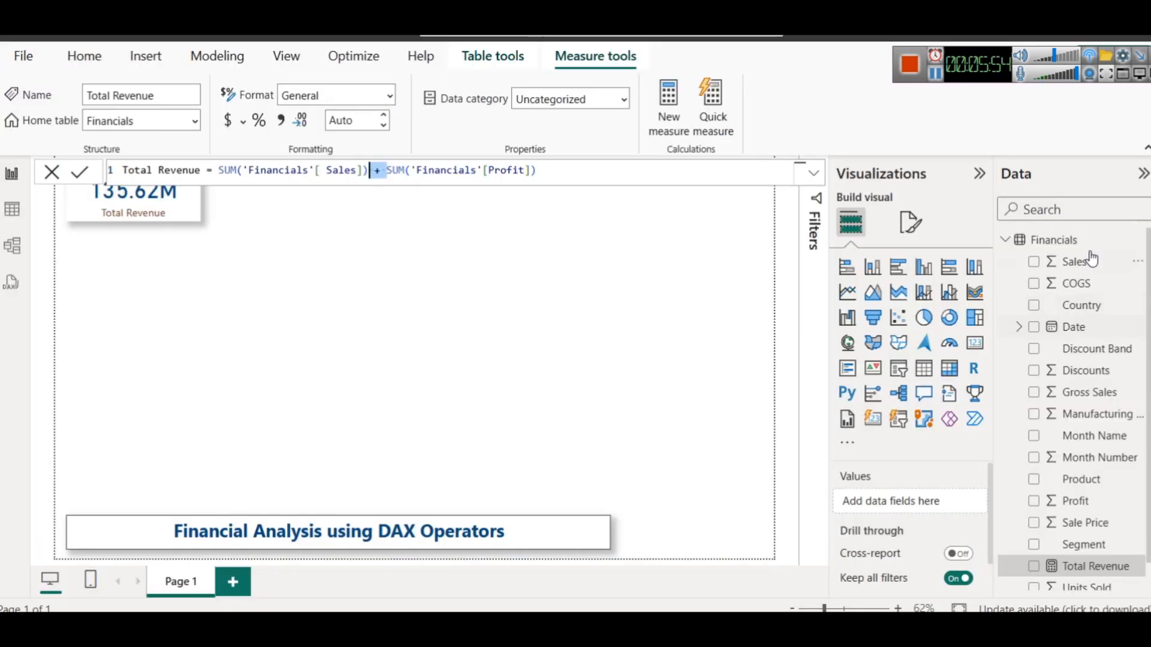
Create a measure in the Financials table with the formula Profit Margin = DIVIDE(SUM('Financials'[Profit]), SUM('Financials'[ Sales]))
right_click(1067, 246)
left_click(1018, 296)
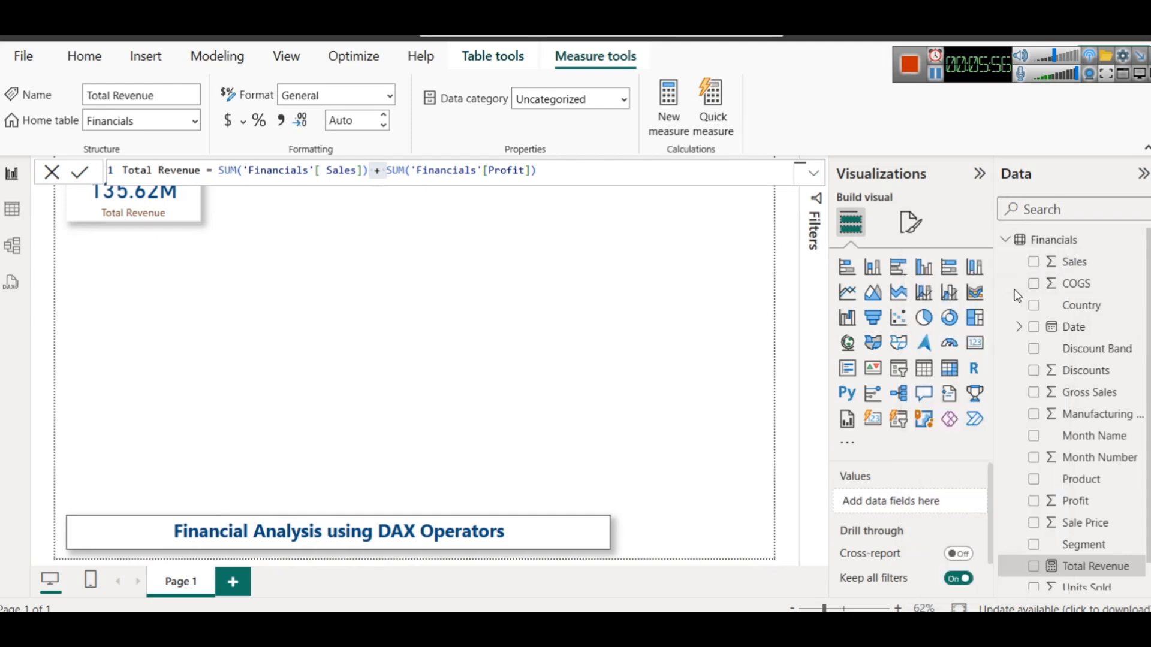
type("Profit Margin = DIVIDE(SUM('Financials'[Profit]), SUM('Financials'[Sales]))")
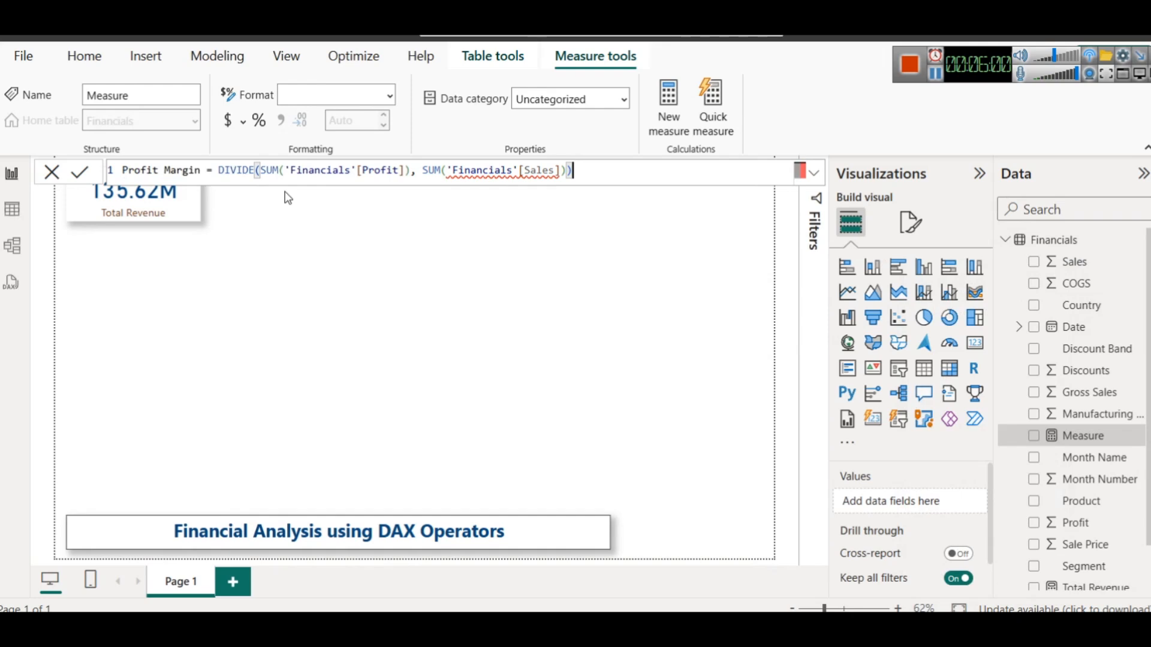
left_click(525, 171)
left_click(638, 164)
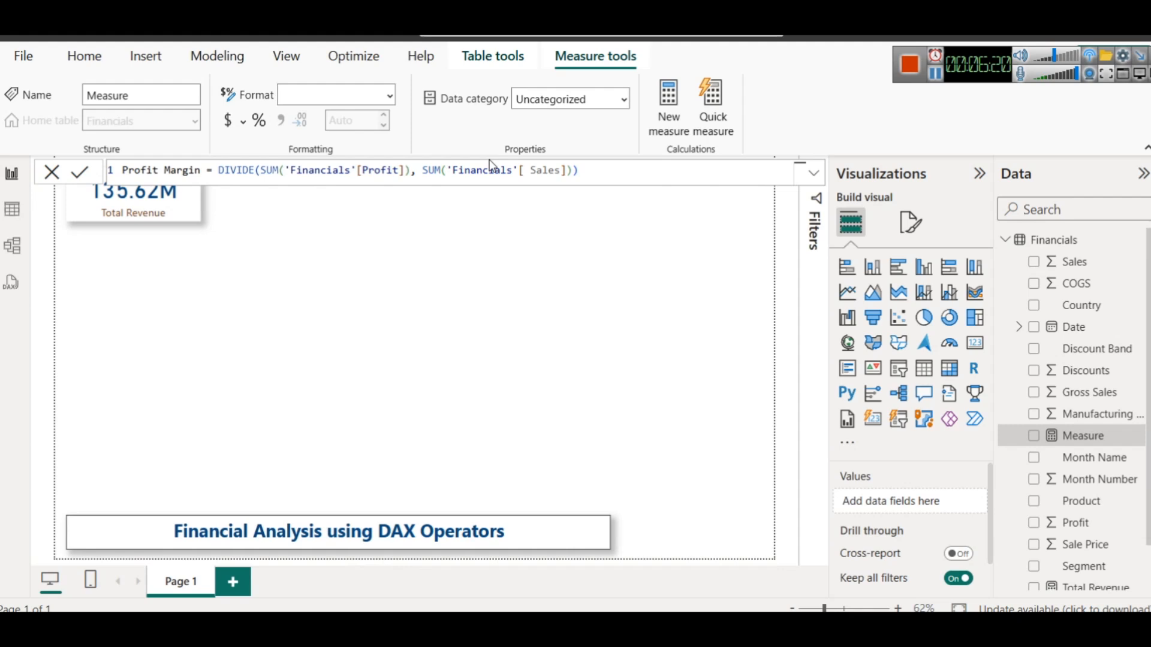
Highlight DIVIDE in the Profit Margin formula and re-enter its opening parenthesis to show the function's syntax hint
double_click(227, 171)
left_click(264, 171)
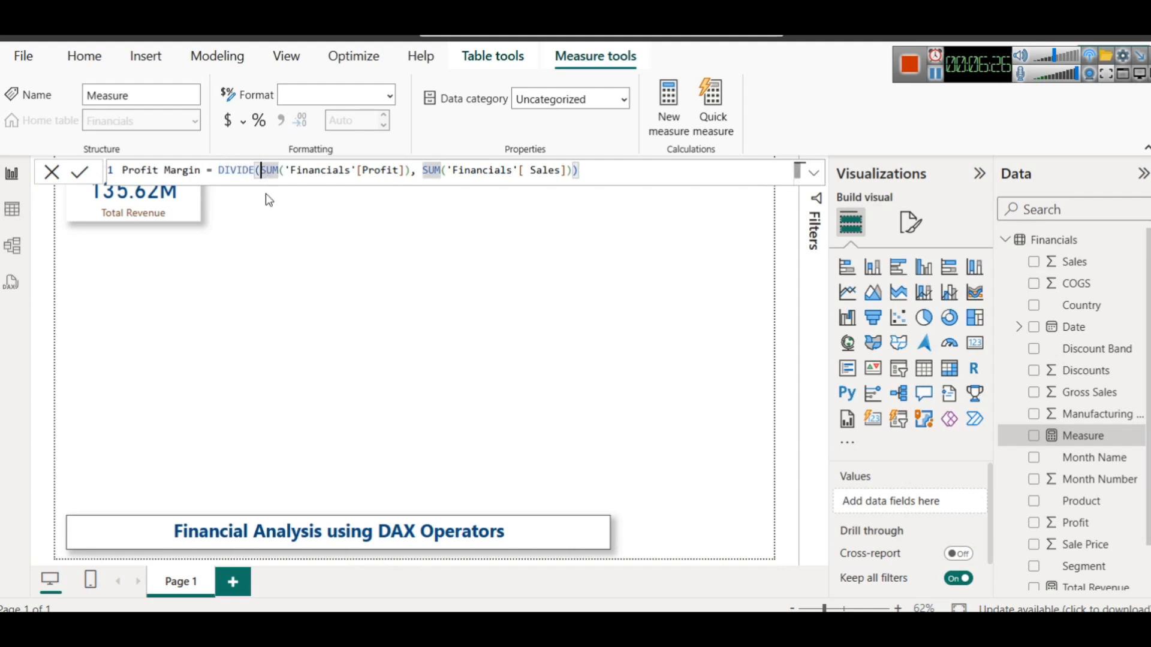
key("BackSpace")
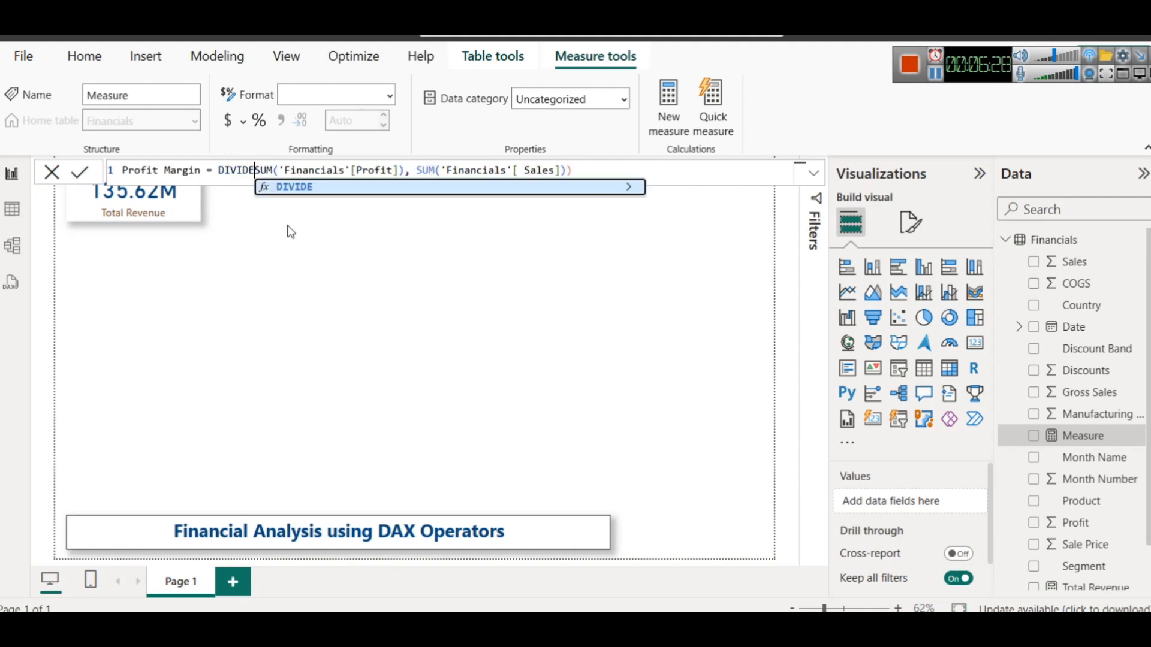
type("(")
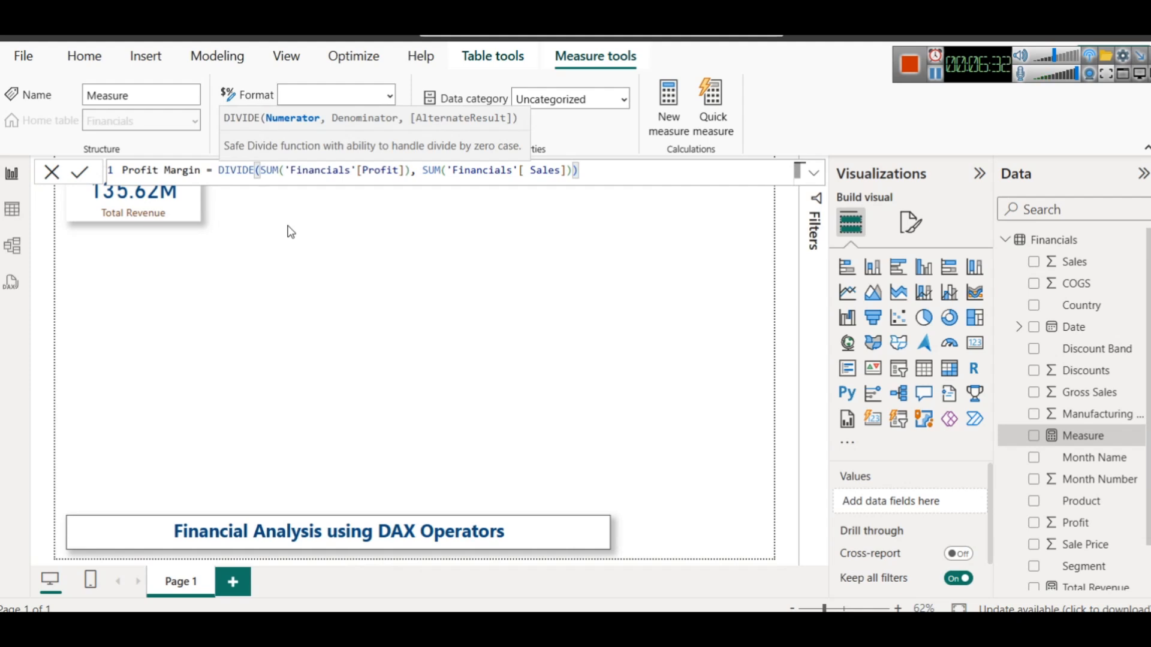
Highlight the Profit sum as DIVIDE's numerator, point out the Sales sum, and commit the Profit Margin measure
key("shift+Right")
key("shift+Right")
key("shift+Right")
key("shift+Right")
key("shift+Right")
key("shift+Right")
key("shift+Right")
key("shift+Right")
key("shift+Right")
key("shift+Right")
key("shift+Right")
key("shift+Right")
key("shift+Right")
key("shift+Right")
key("shift+Right")
key("shift+Right")
key("shift+Right")
key("shift+Right")
key("shift+Right")
key("shift+Right")
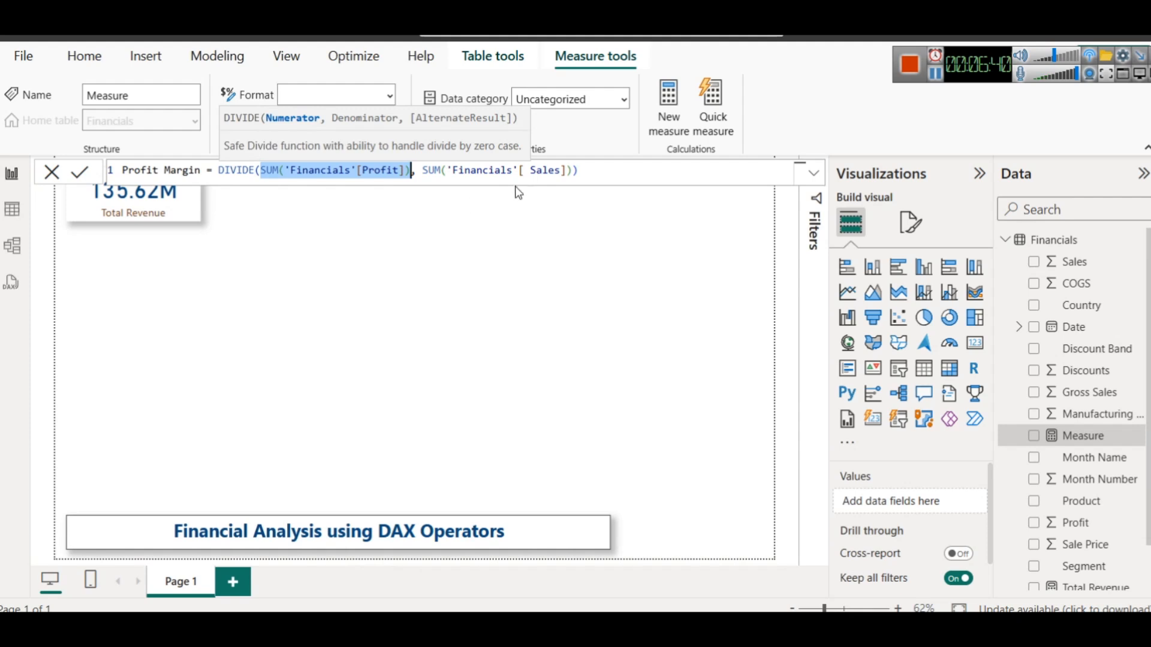
left_click(566, 171)
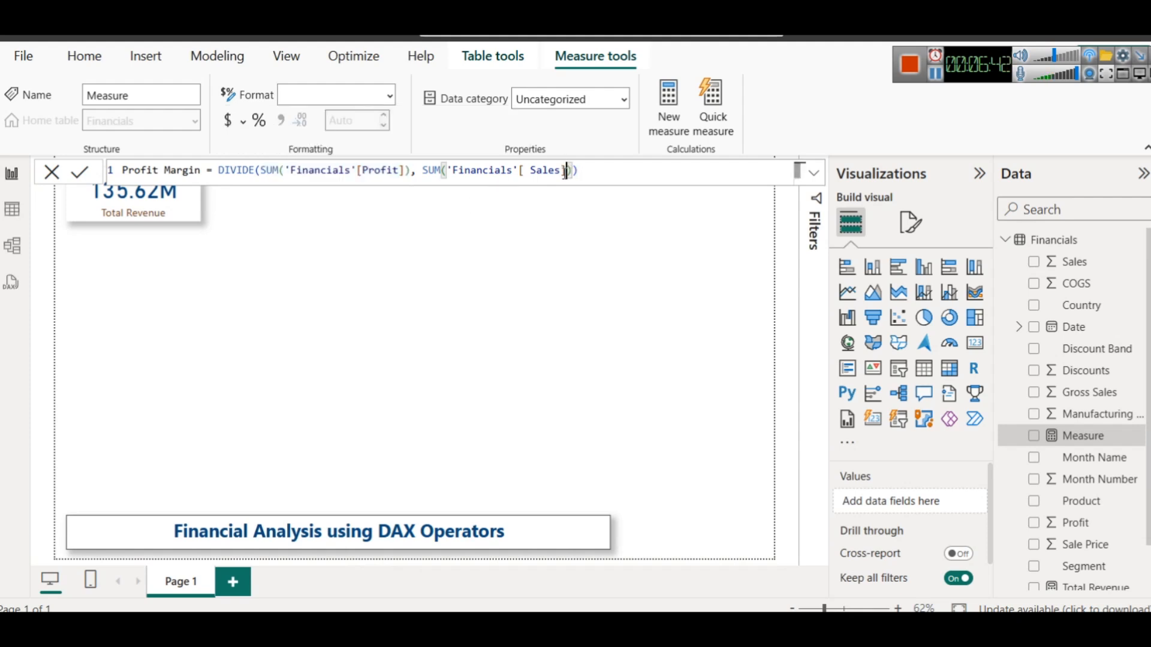
left_click(82, 174)
left_click(421, 307)
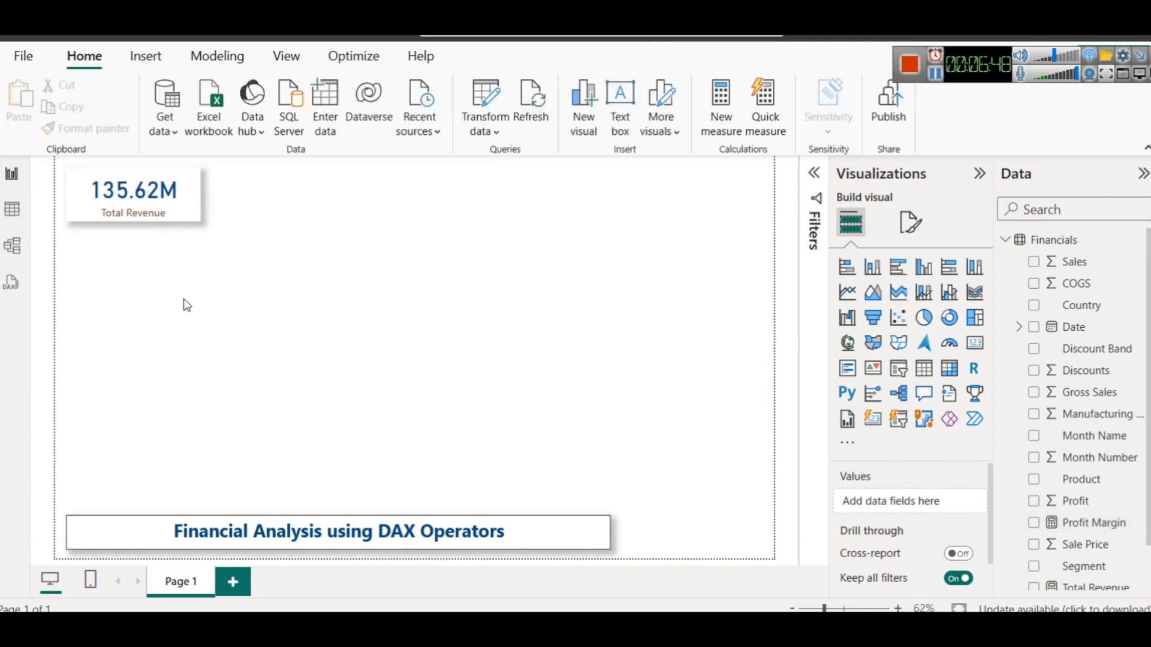
Format the Profit Margin measure as a percentage in the table view and return to the report
left_click(17, 222)
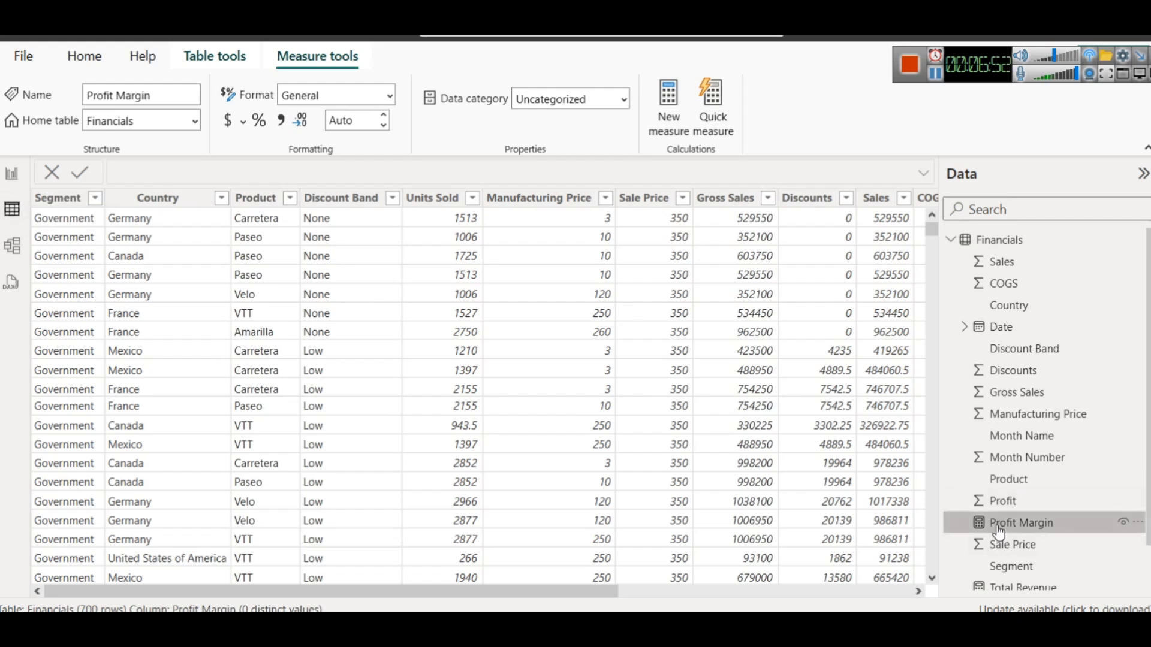
left_click(260, 121)
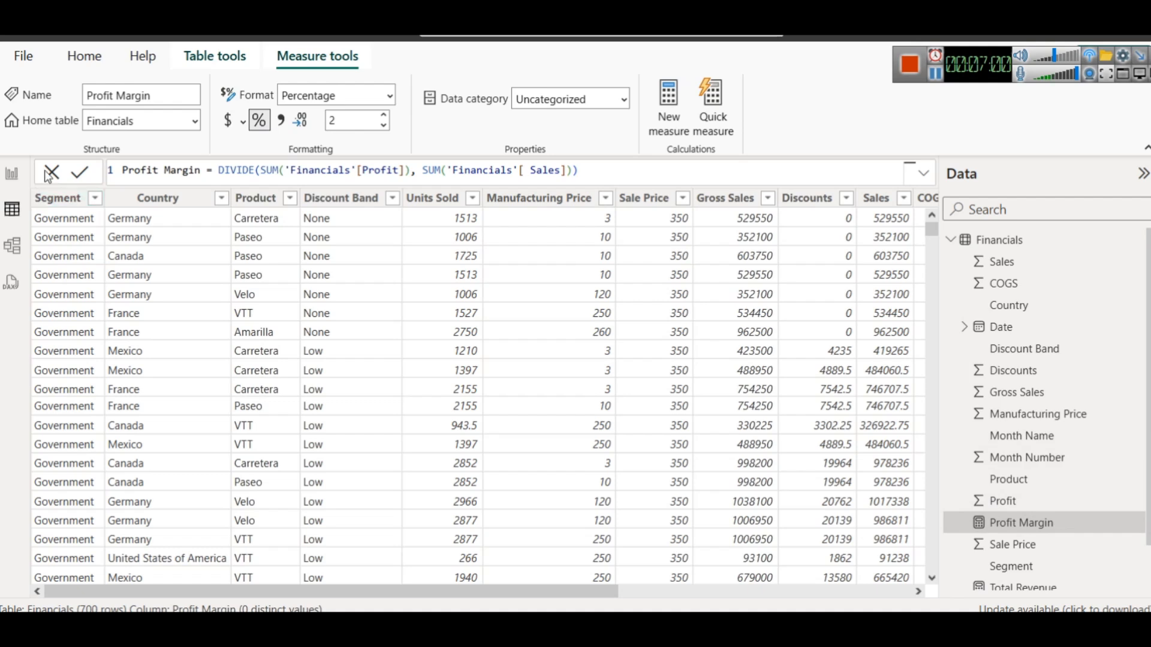
left_click(21, 172)
Duplicate the Total Revenue card and replace the copy's field with the Profit Margin measure
left_click(100, 192)
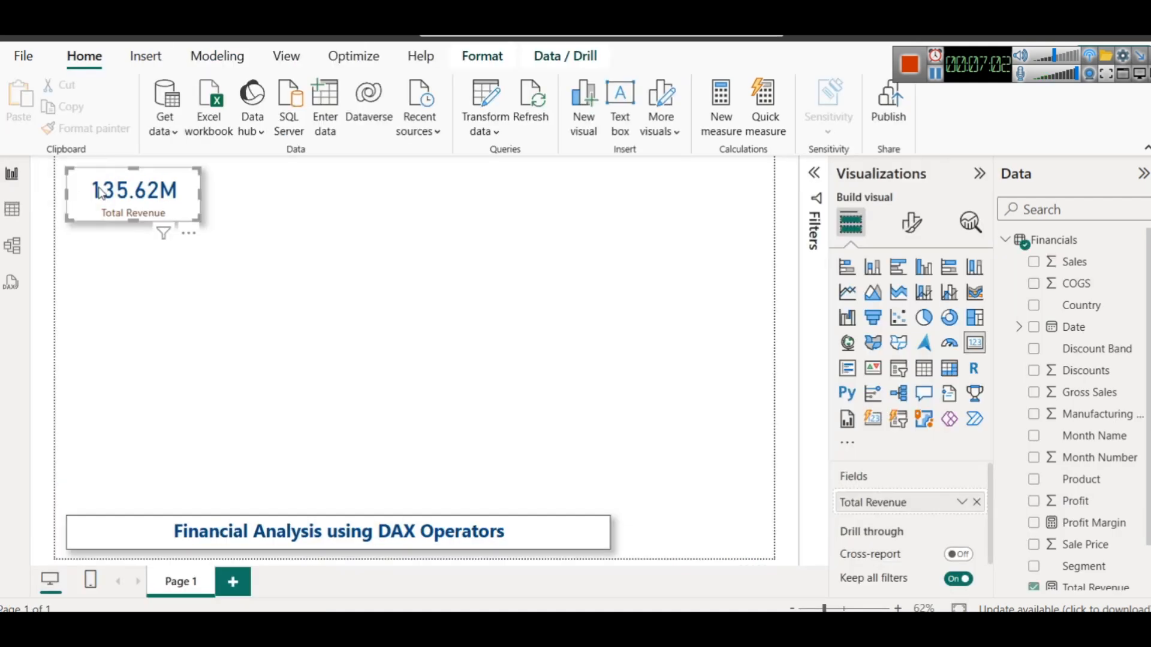
key("ctrl+c")
key("ctrl+v")
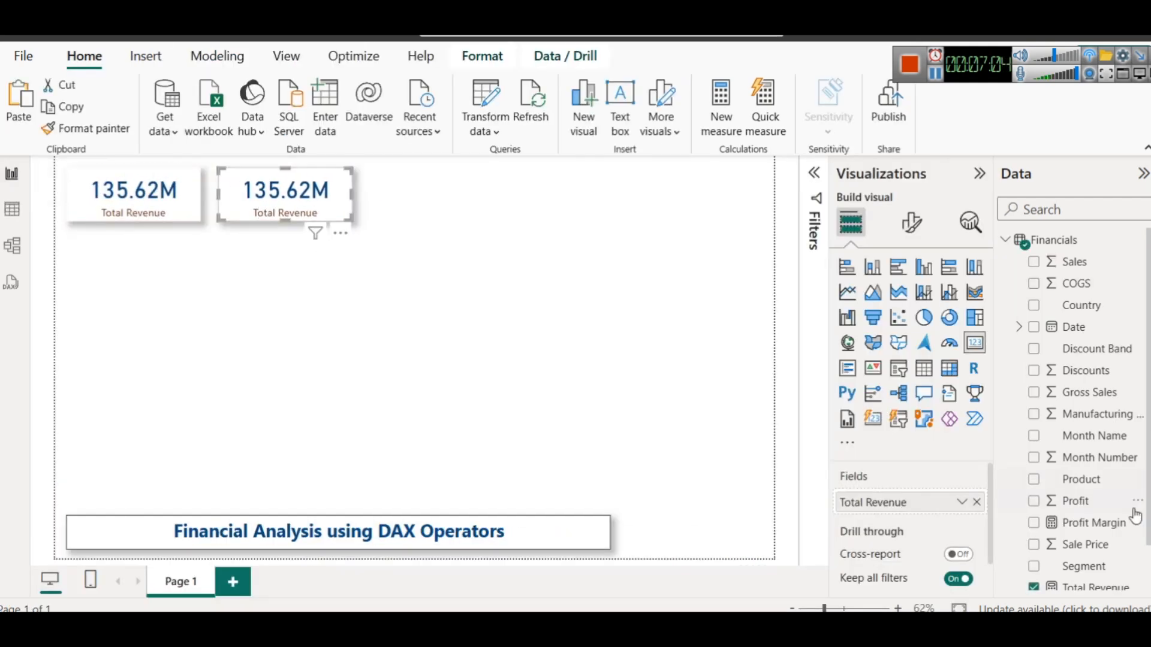
scroll(1088, 519, "down", 1)
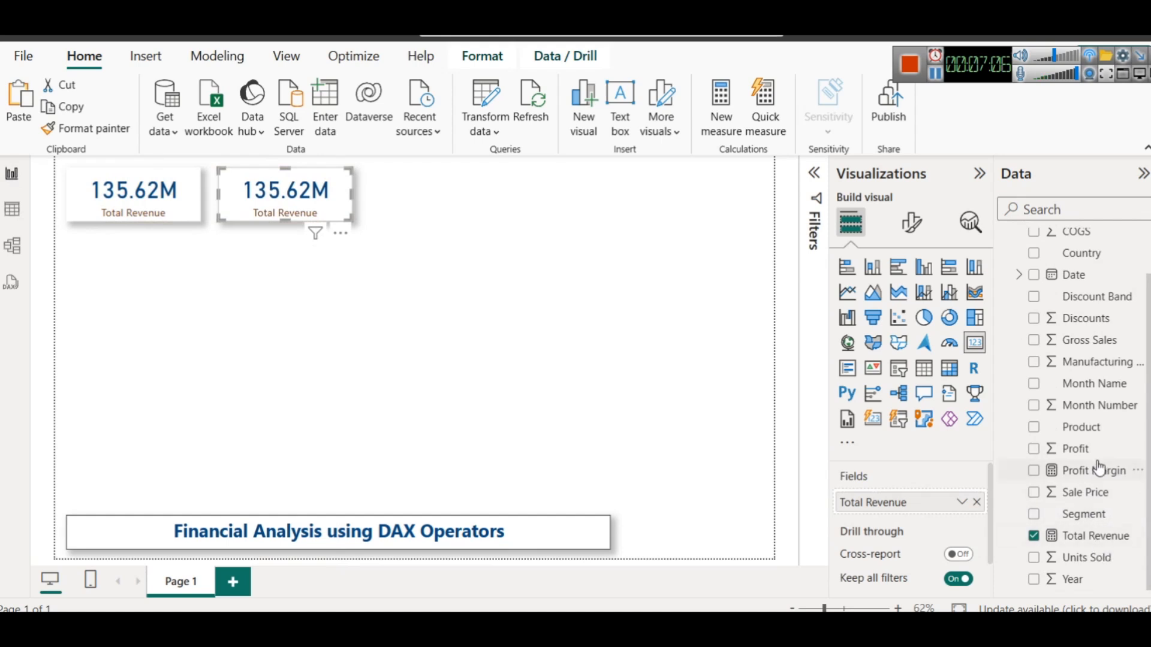
left_click(977, 502)
left_click_drag(1056, 469, 266, 189)
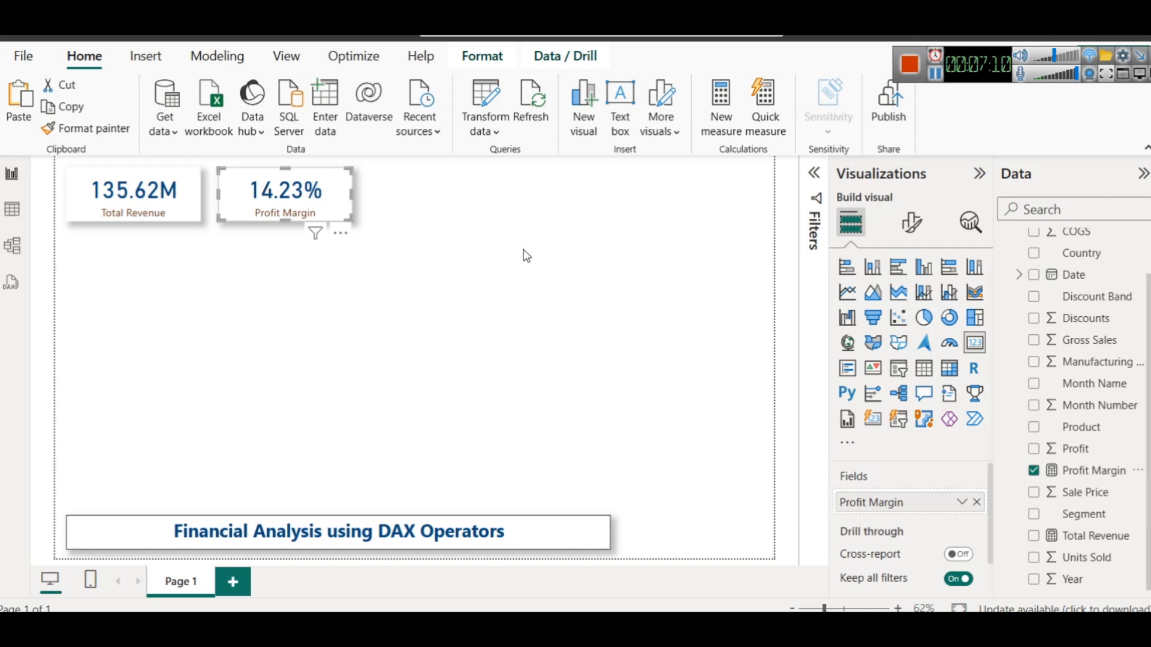
Narrow the Total Revenue and Profit Margin cards slightly and place them closely side by side
left_click(195, 197)
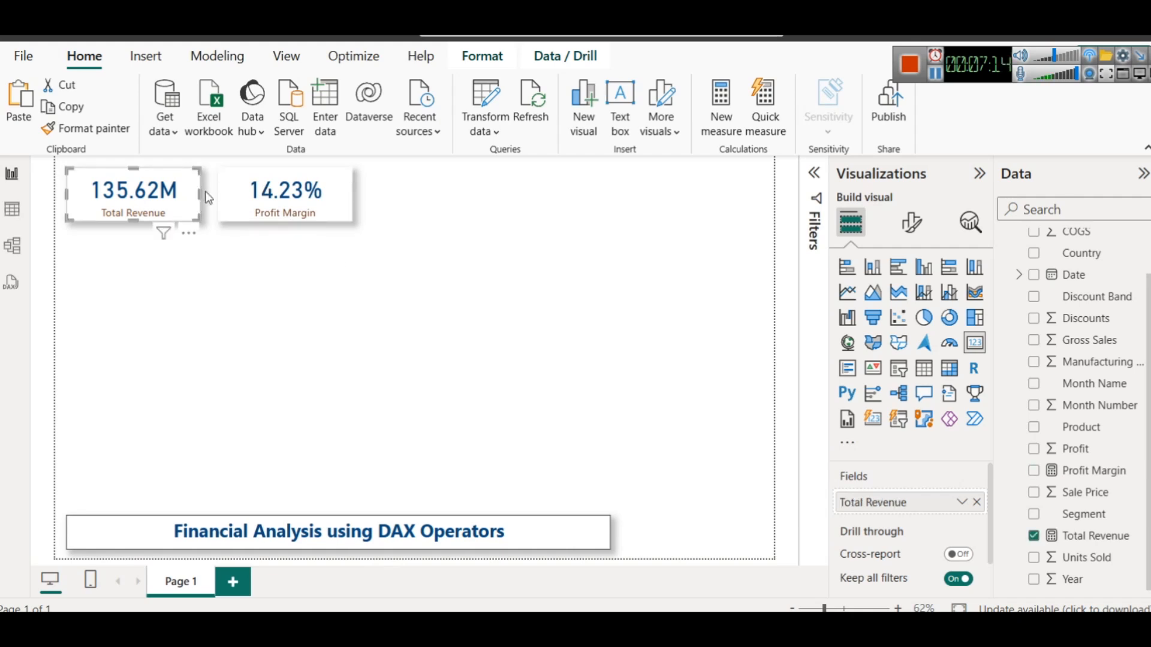
left_click_drag(199, 193, 191, 193)
mouse_move(318, 200)
left_mouse_down()
mouse_move(296, 200)
mouse_move(326, 195)
left_mouse_up()
left_click(449, 220)
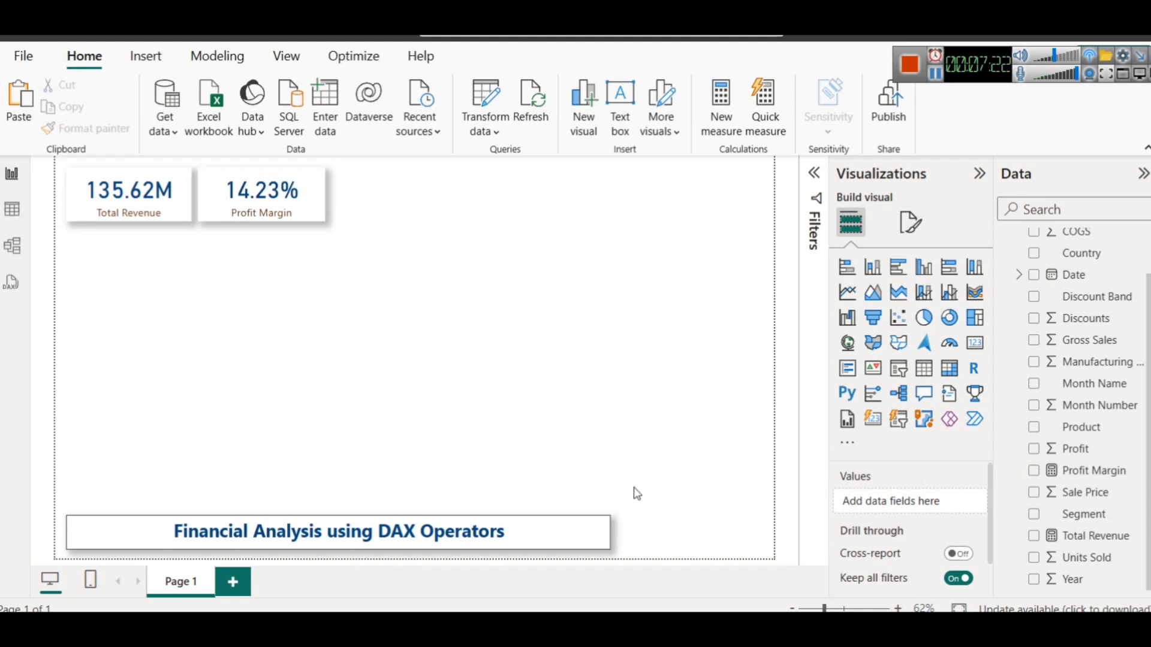
Switch to the tutorial page in the browser, highlight the division operator, and return to Power BI Desktop
left_click(525, 562)
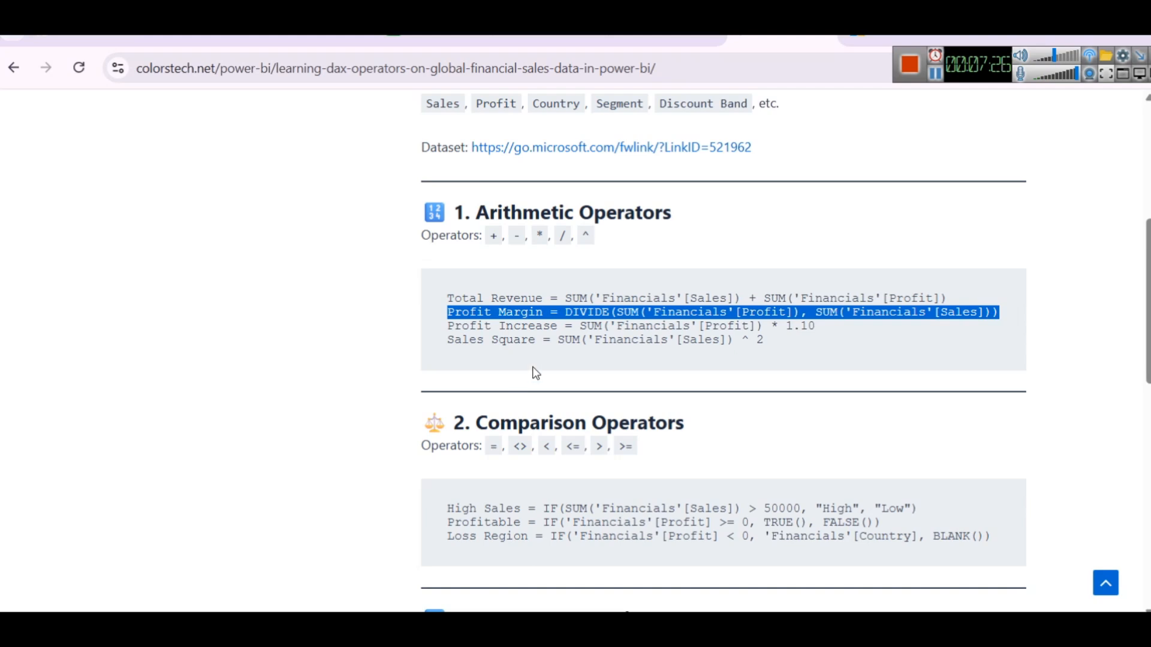
double_click(562, 235)
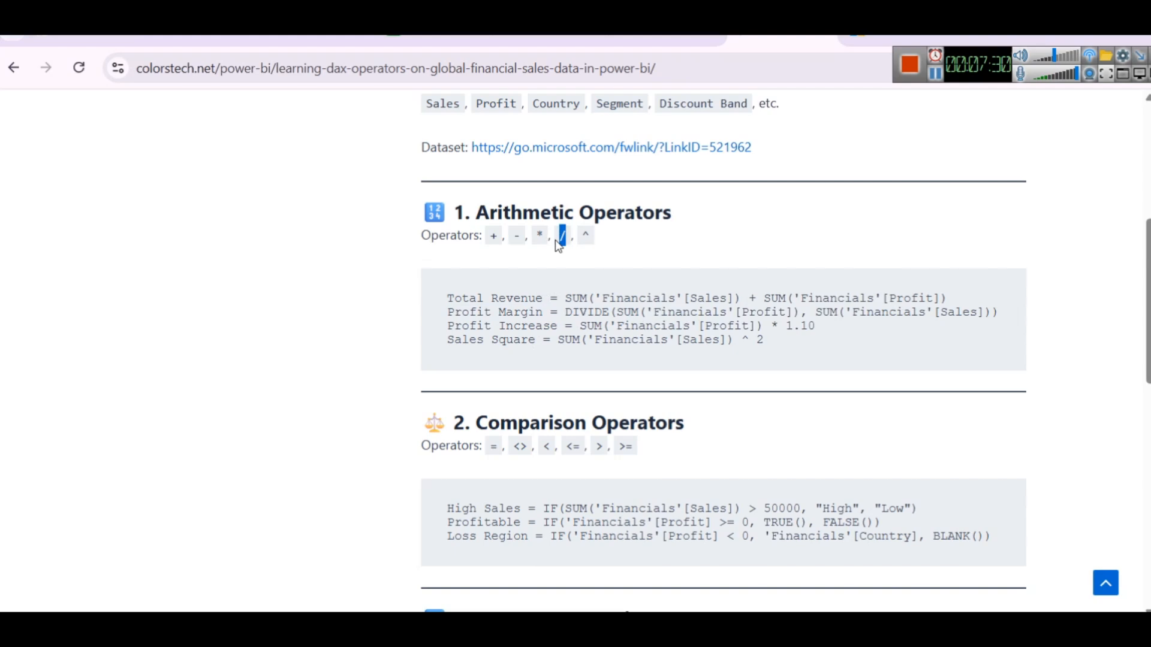
key("alt+Tab")
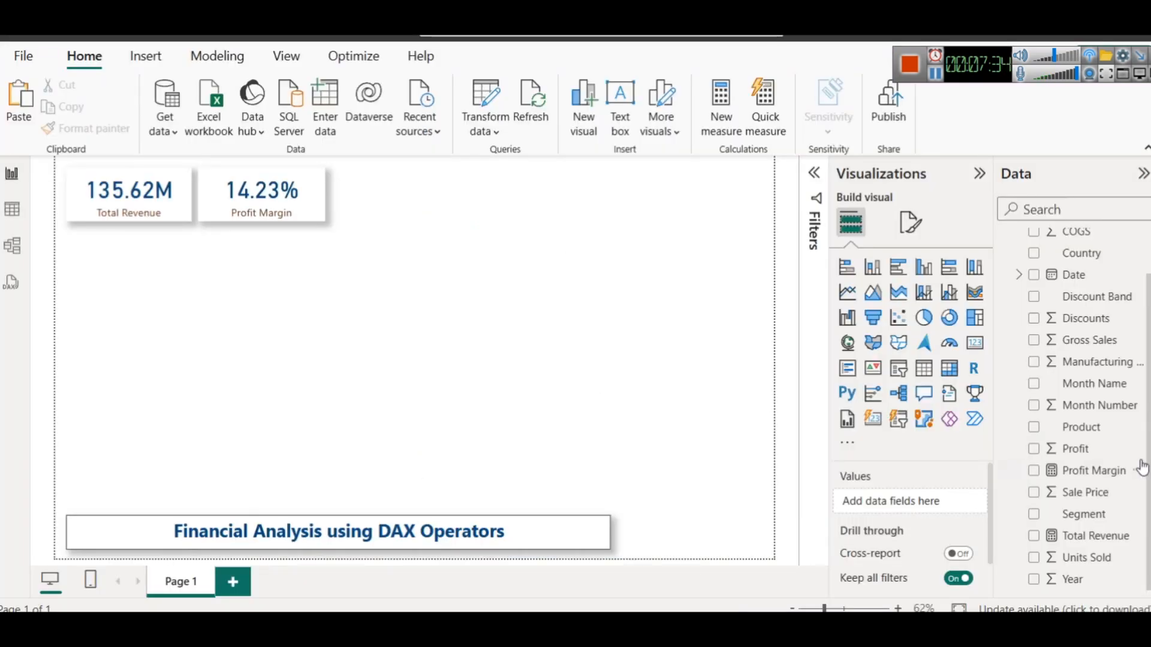
Create a new measure in the Financials table from a copy of the Profit Margin formula, naming it Profit Margin 2
right_click(1096, 476)
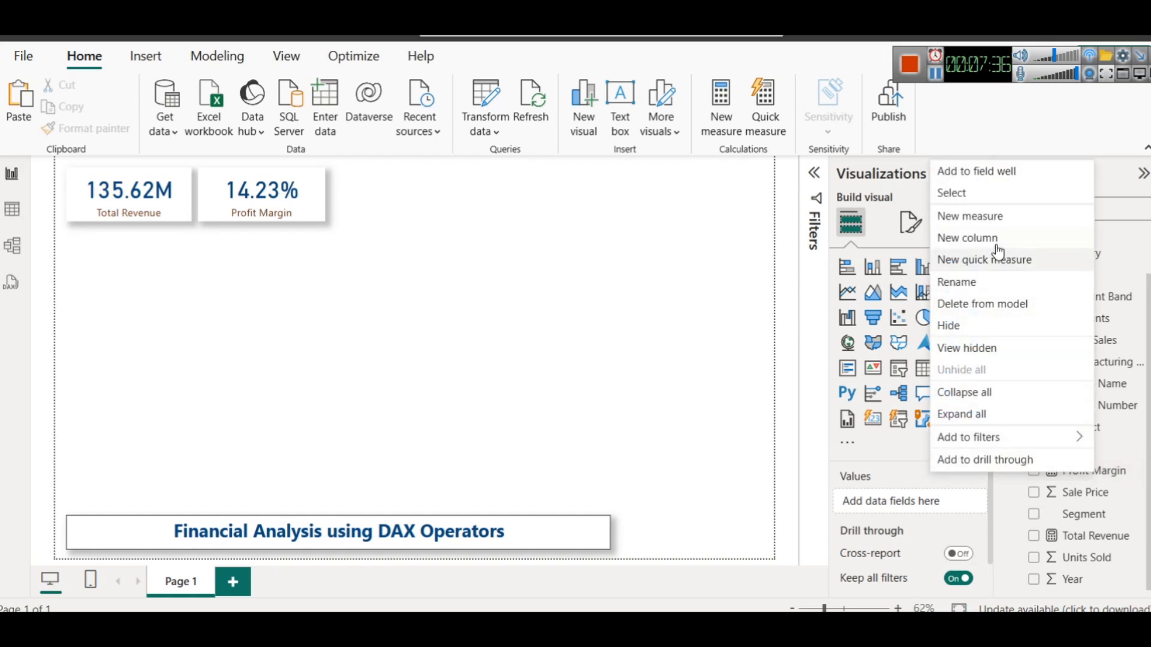
left_click(1115, 474)
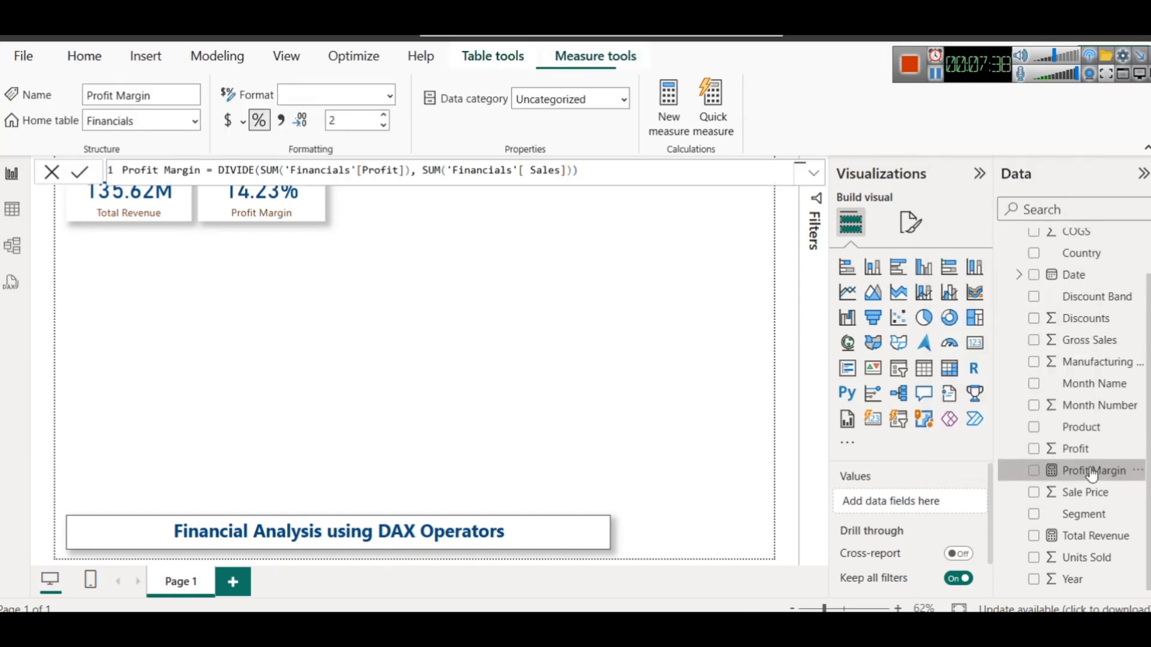
triple_click(607, 174)
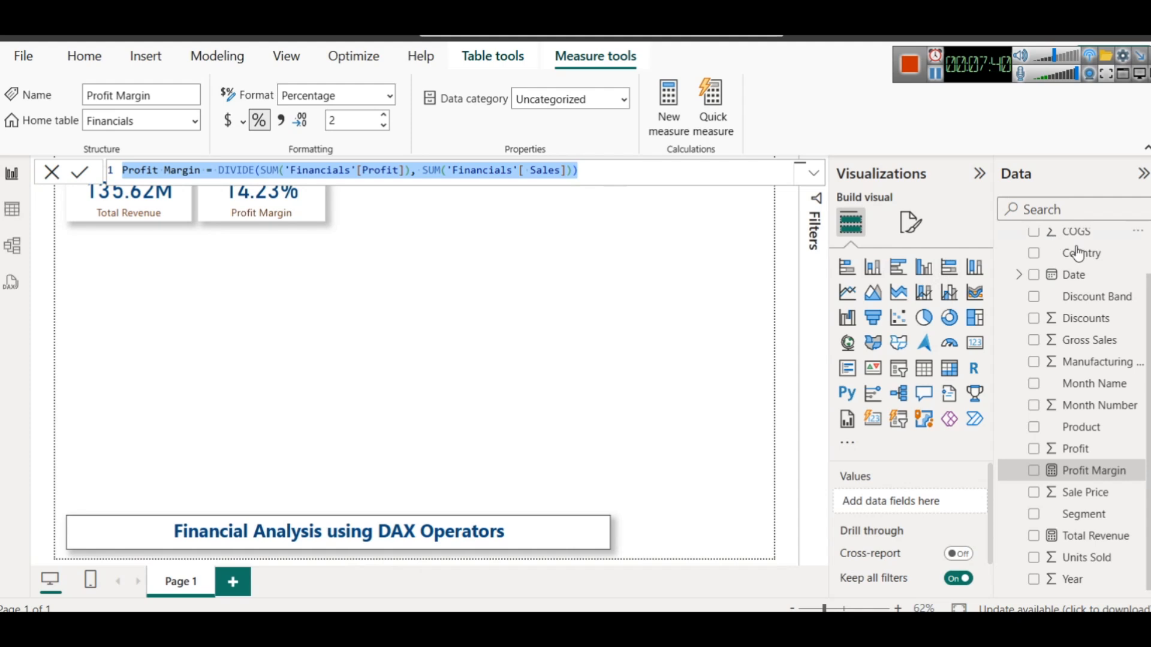
scroll(1071, 327, "up", 2)
right_click(1051, 244)
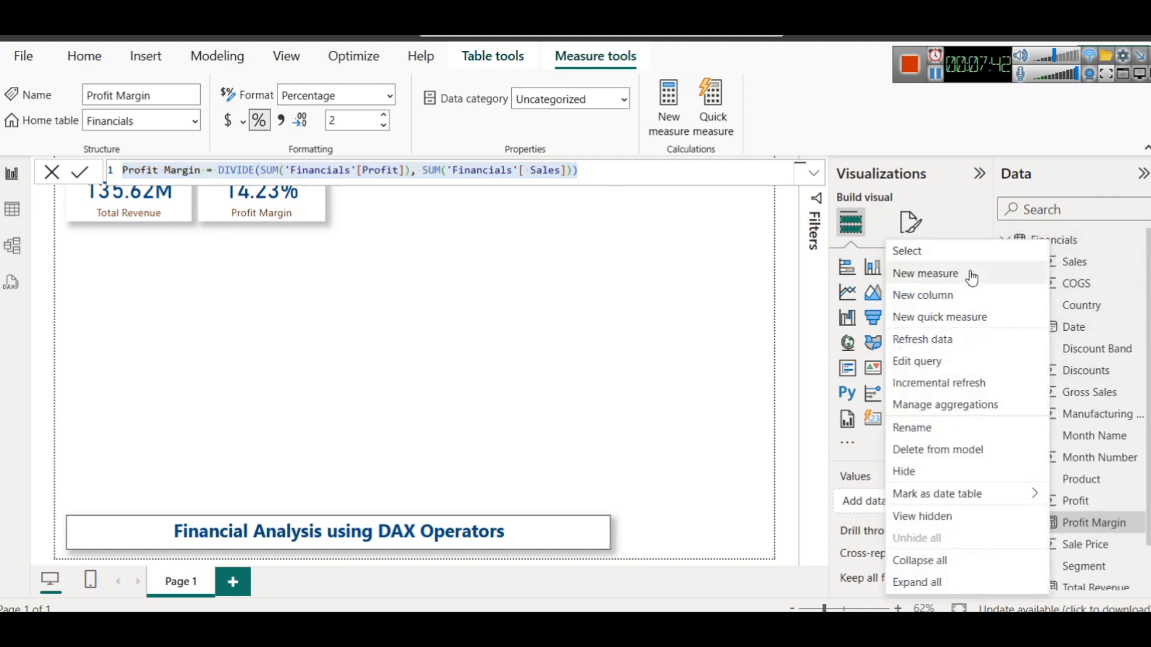
key("Escape")
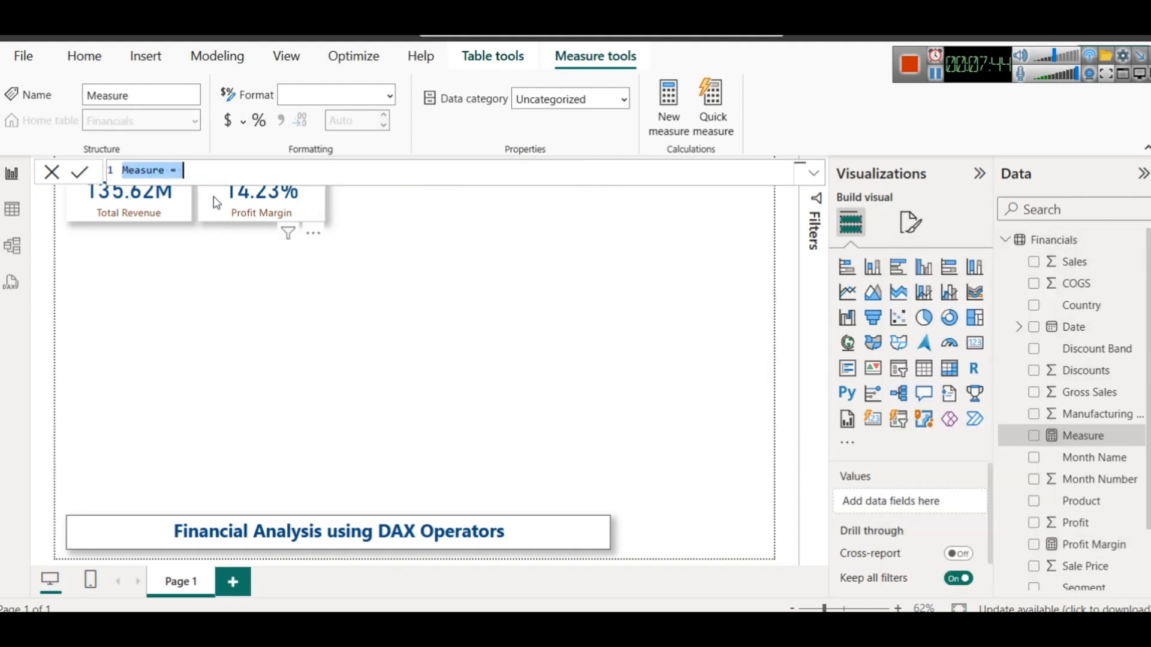
key("ctrl+v")
left_click(208, 171)
type("2")
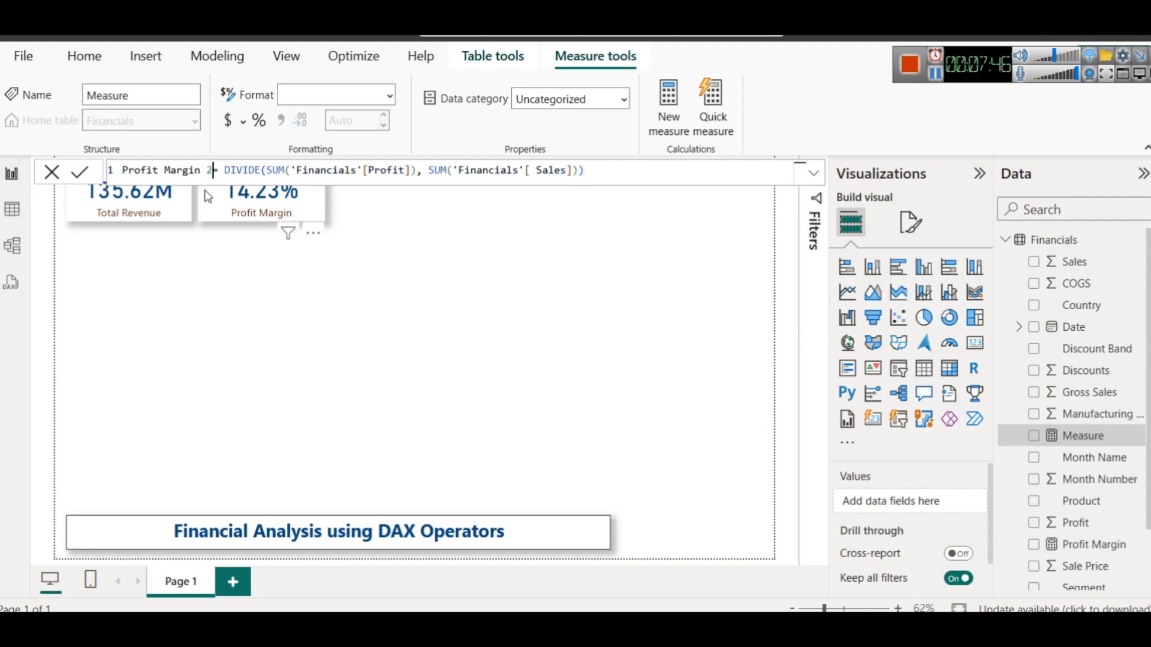
Rewrite the Profit Margin 2 formula with the division operator instead of DIVIDE, as SUM('Financials'[Profit]) / SUM('Financials'[ Sales])
left_click_drag(266, 170, 227, 174)
key("Delete")
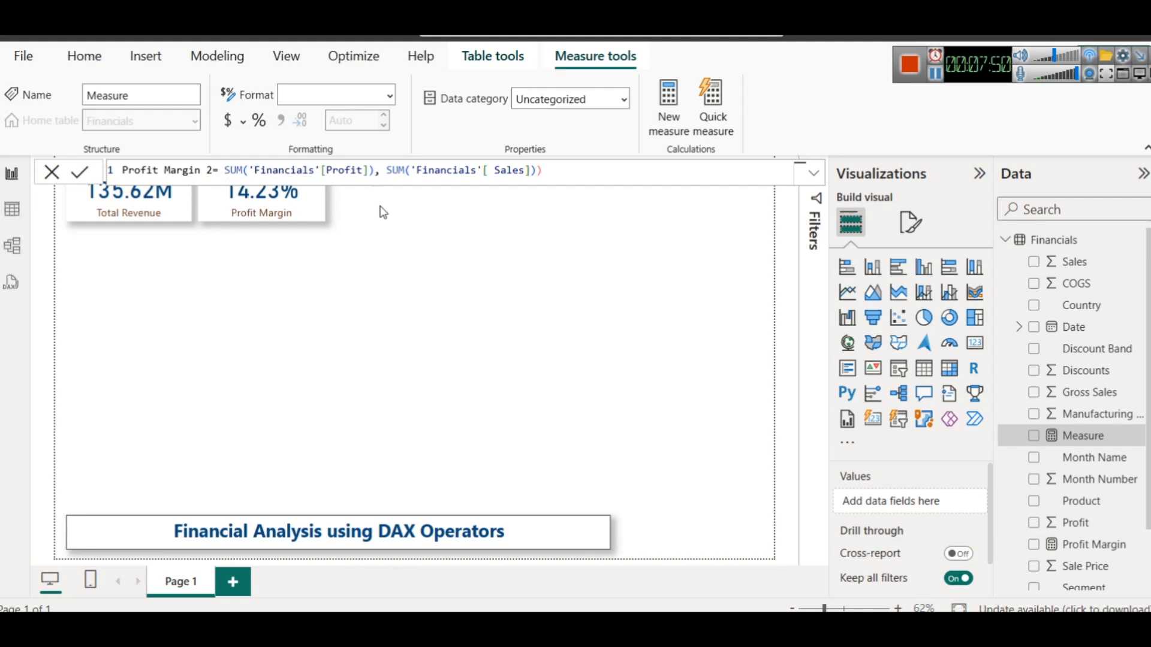
left_click(373, 171)
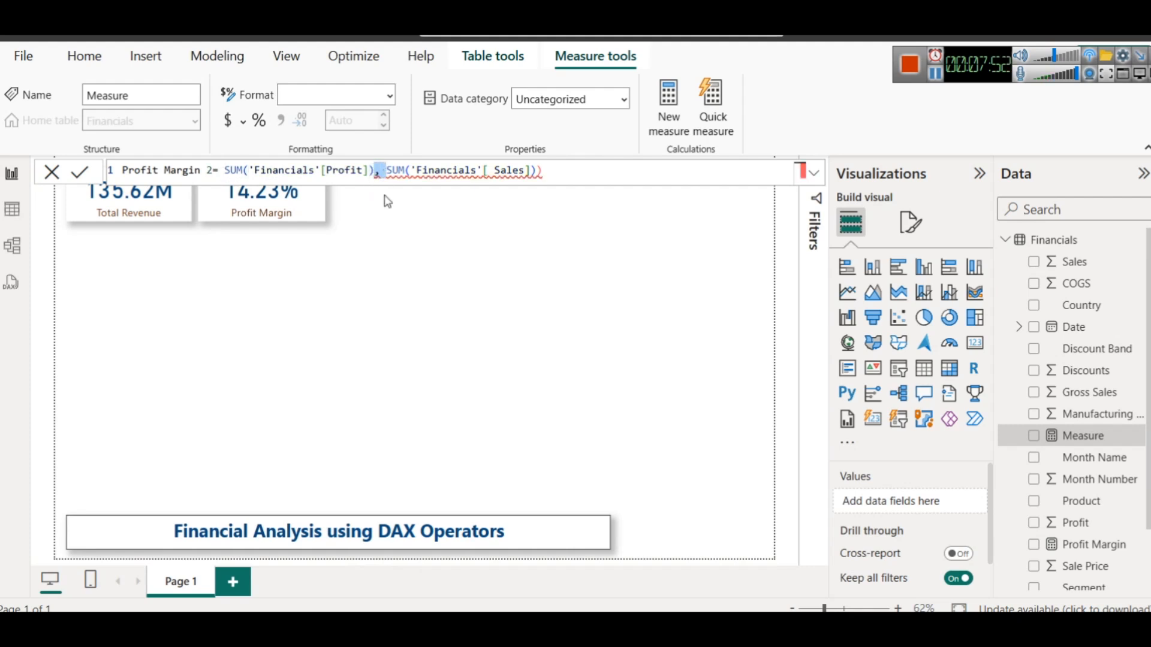
key("Delete")
key("Delete")
left_click(555, 177)
key("BackSpace")
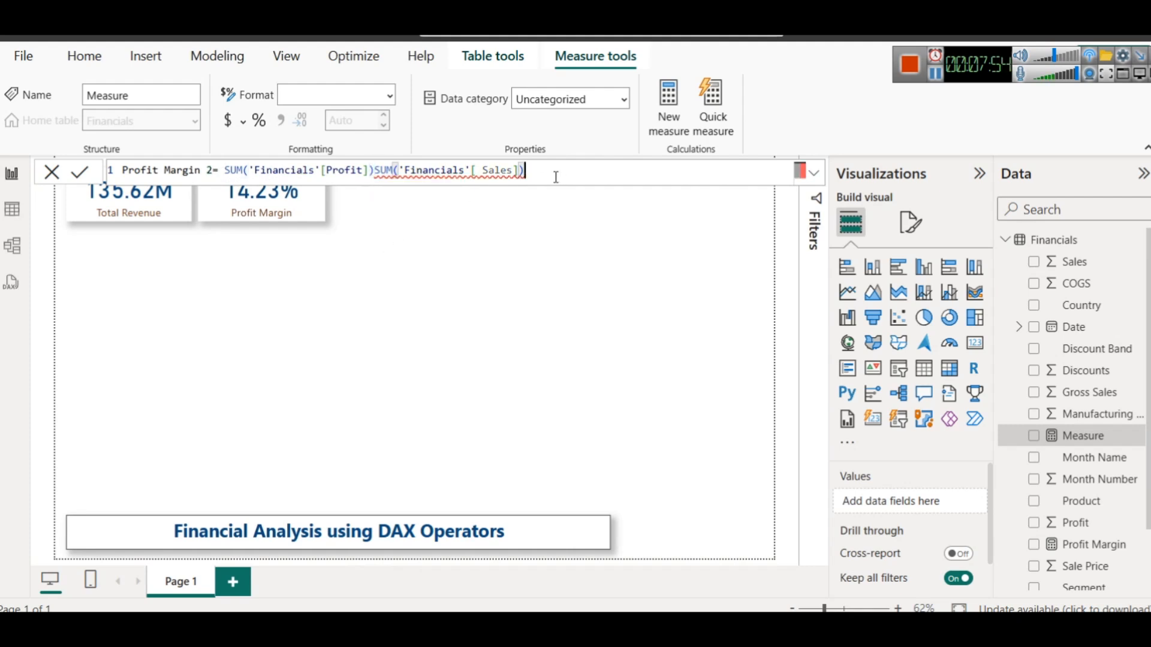
left_click(374, 172)
type("/")
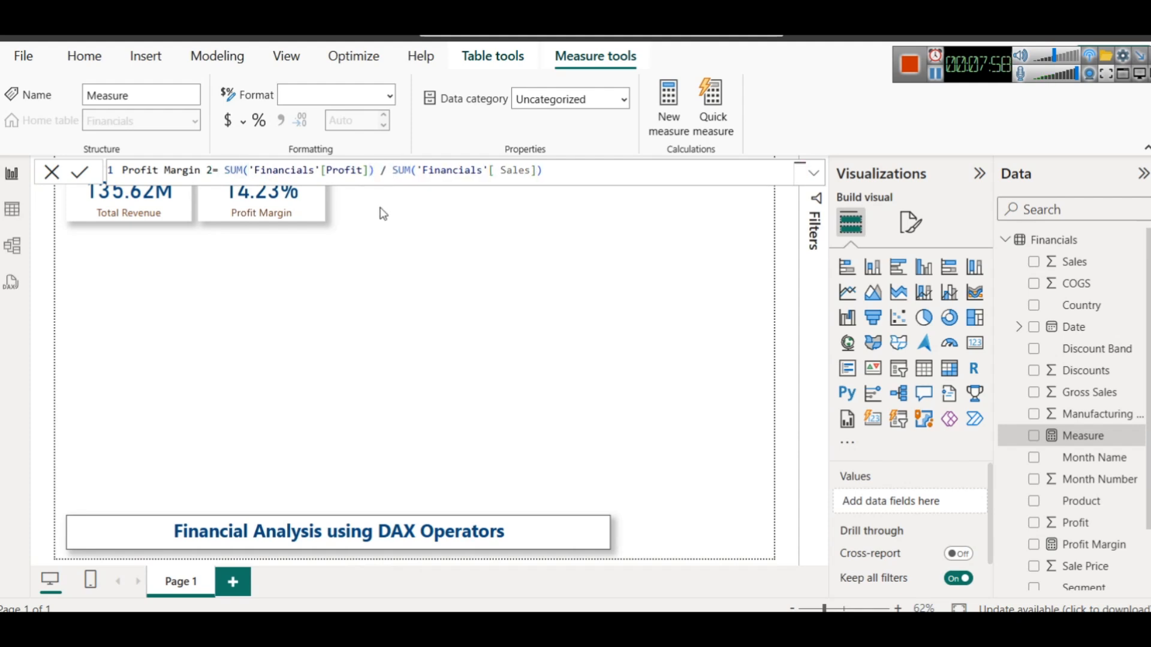
Highlight the profit sum before the division operator in the Profit Margin 2 formula to examine it
key("Left")
key("Left")
key("Left")
key("Left")
key("shift+Left")
key("shift+Left")
key("shift+Left")
key("shift+Left")
key("shift+Left")
key("shift+Left")
key("shift+Left")
key("shift+Left")
key("shift+Left")
key("shift+Left")
key("shift+Left")
key("shift+Left")
key("shift+Left")
key("shift+Left")
key("shift+Left")
key("shift+Left")
key("shift+Left")
key("shift+Left")
key("shift+Left")
key("shift+Left")
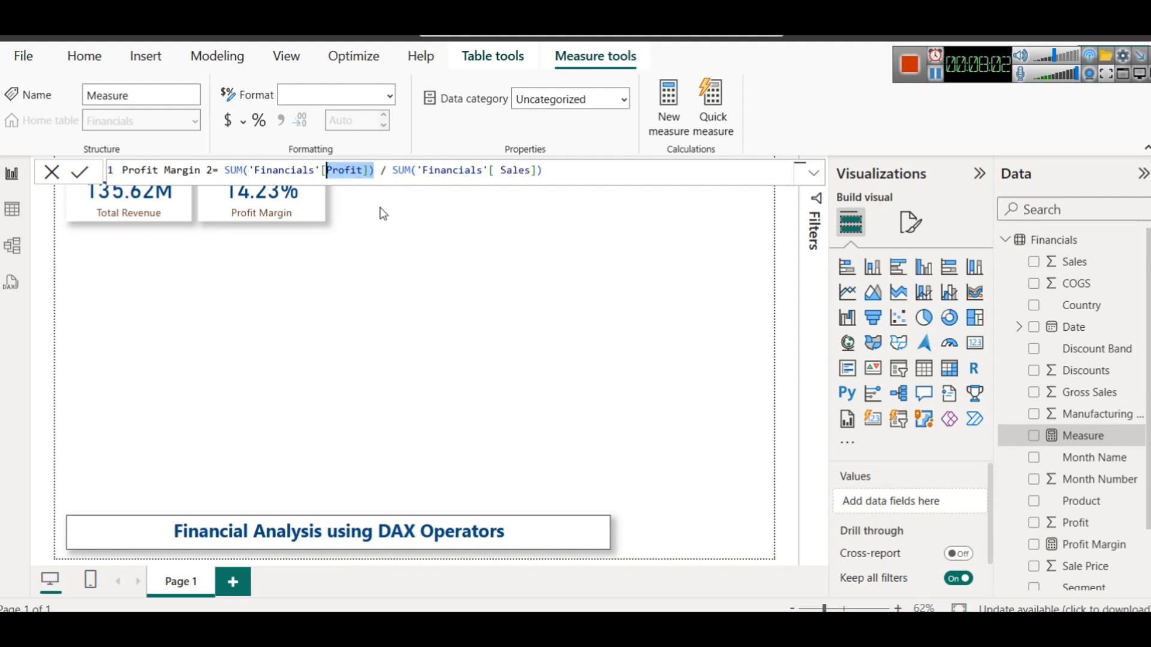
key("Right")
key("Right")
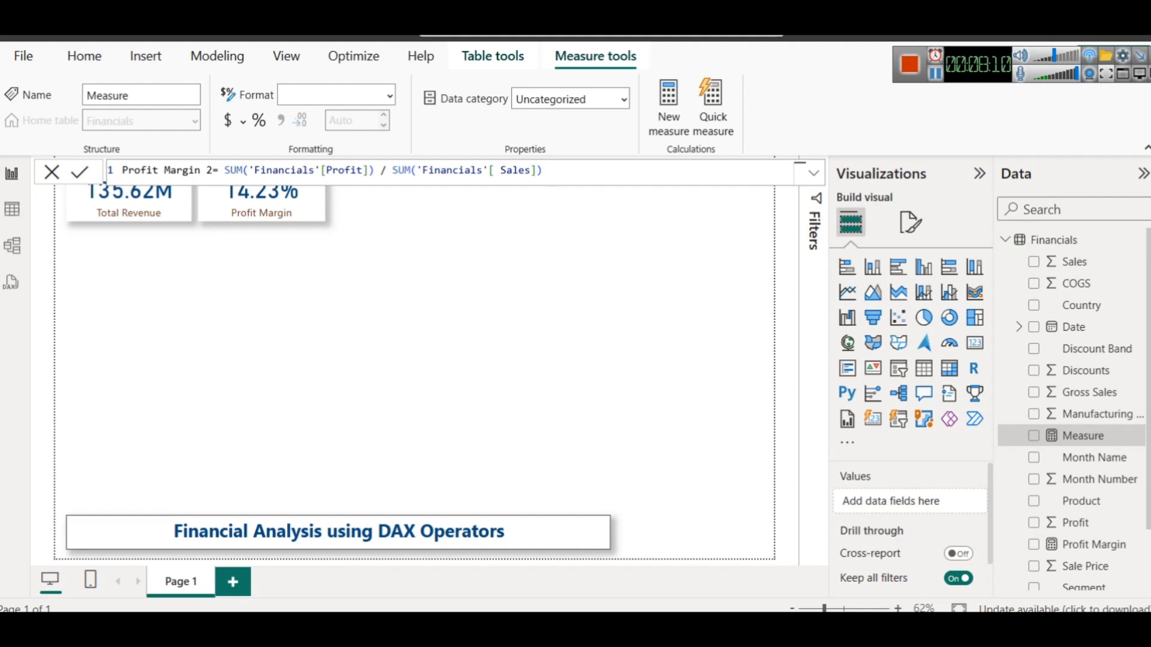
Add the example 14 / 7 at the end of the maths note in Notepad and return to Power BI Desktop
left_click(543, 589)
key("Return")
key("Return")
type("14 /")
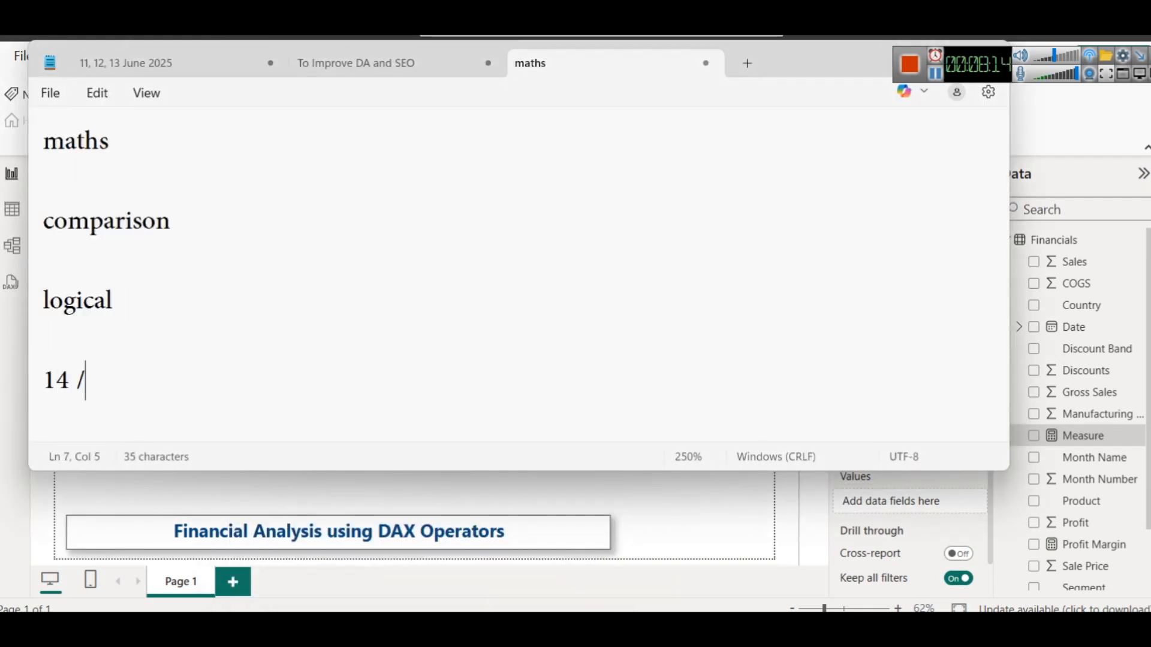
type(" 7")
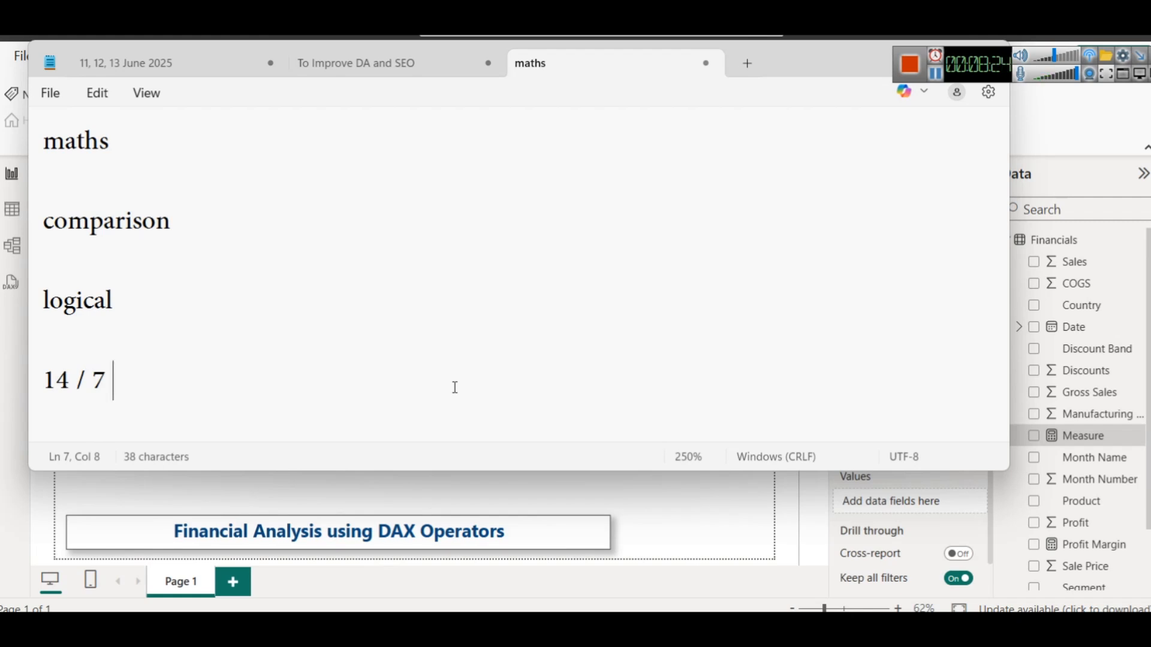
left_click_drag(858, 51, 844, 102)
left_click(886, 106)
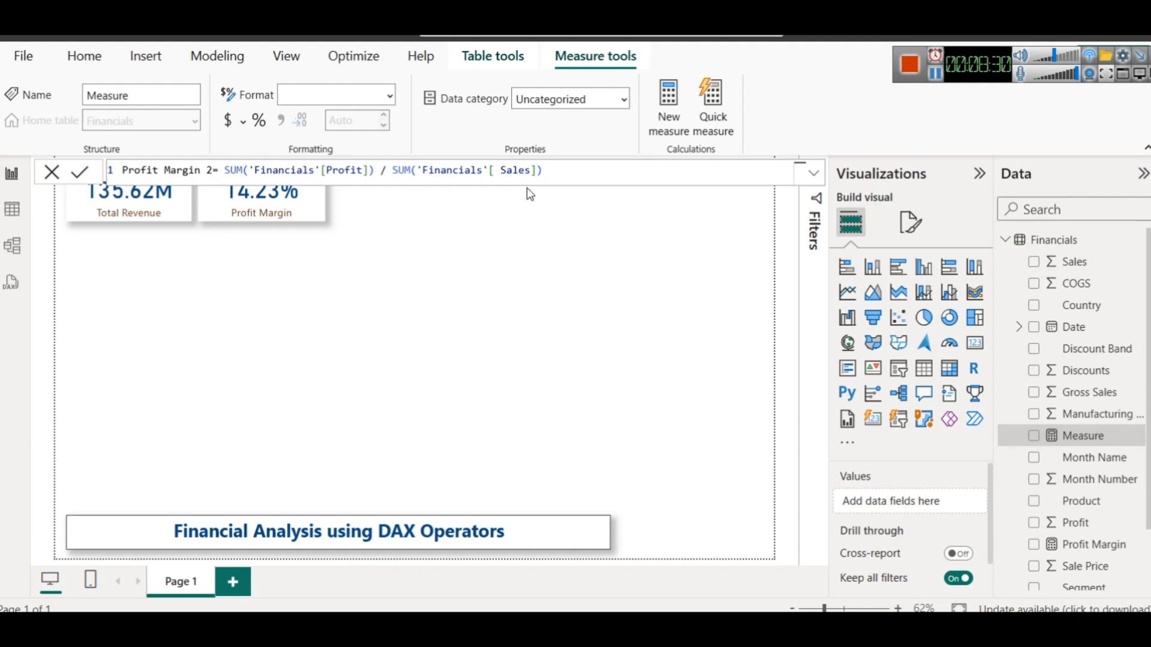
Copy the whole Profit Margin 2 formula into the maths note in Notepad, replacing the line 14 / 7
left_click_drag(372, 171, 215, 172)
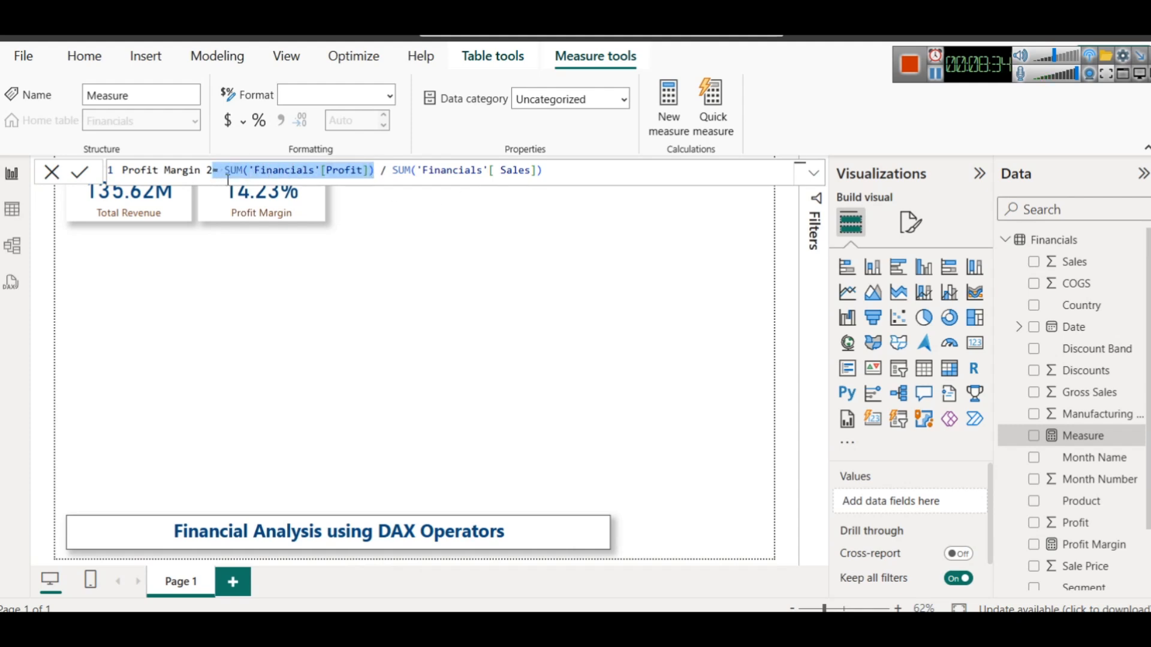
left_click(542, 176)
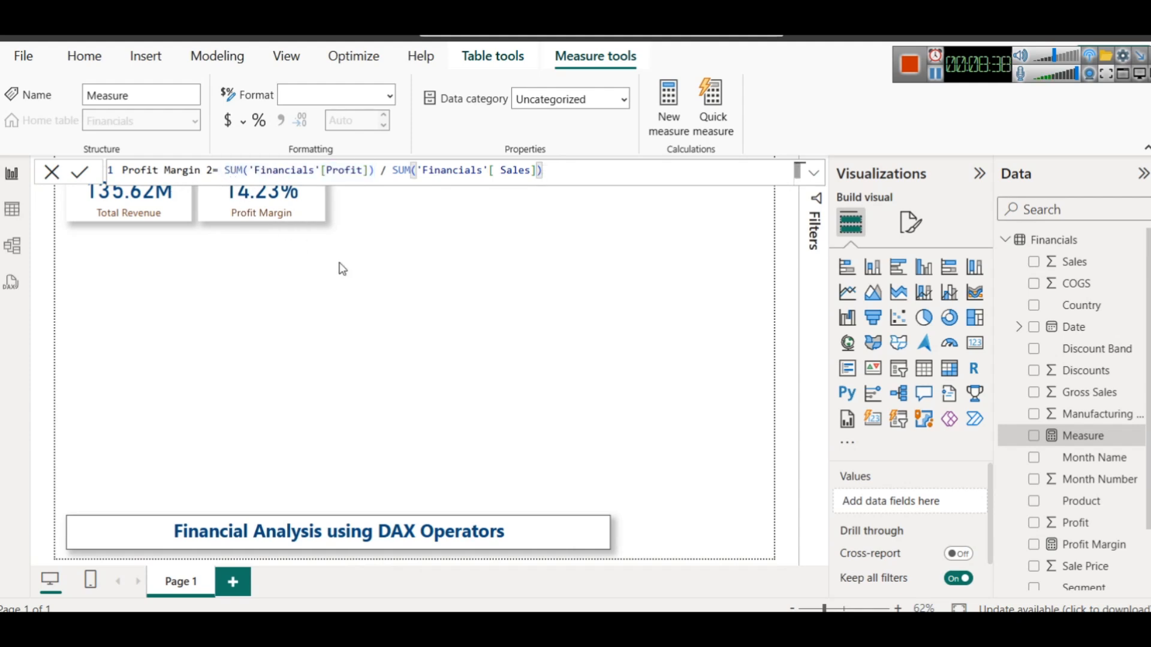
key("ctrl+a")
key("ctrl+c")
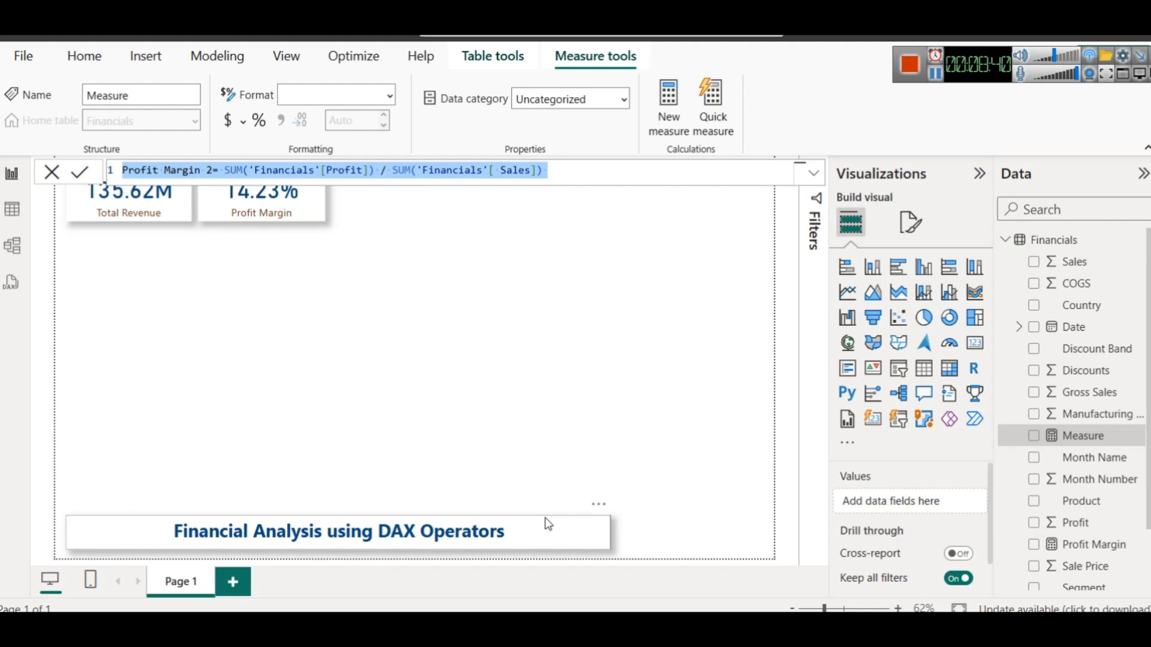
left_click(373, 506)
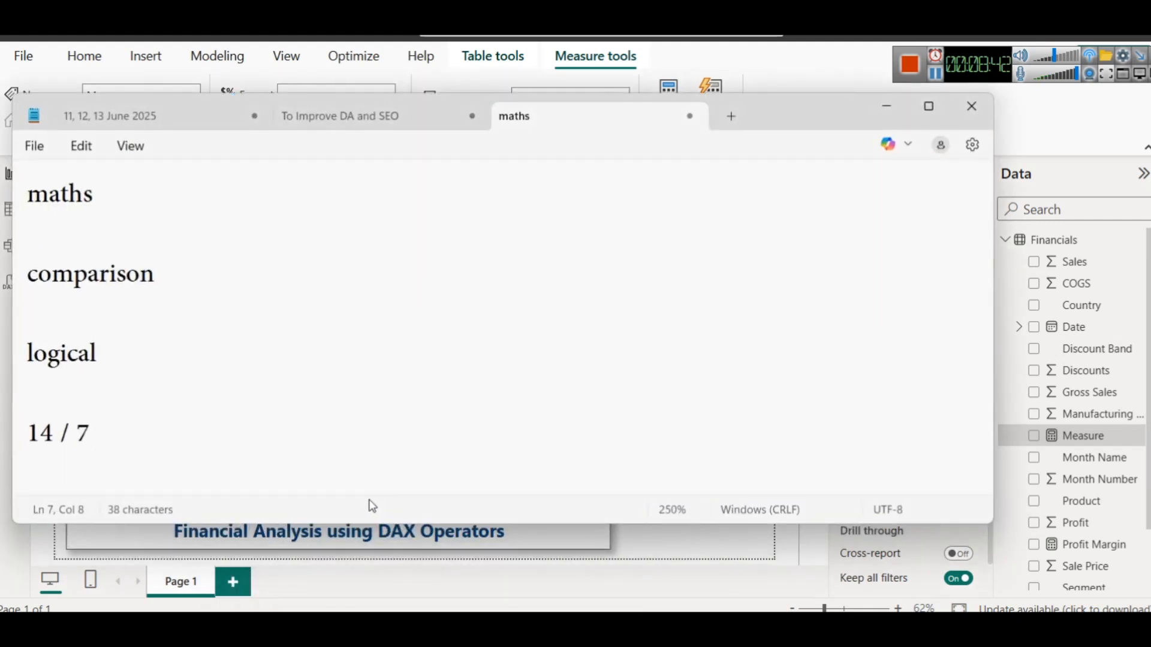
key("shift+Home")
key("ctrl+v")
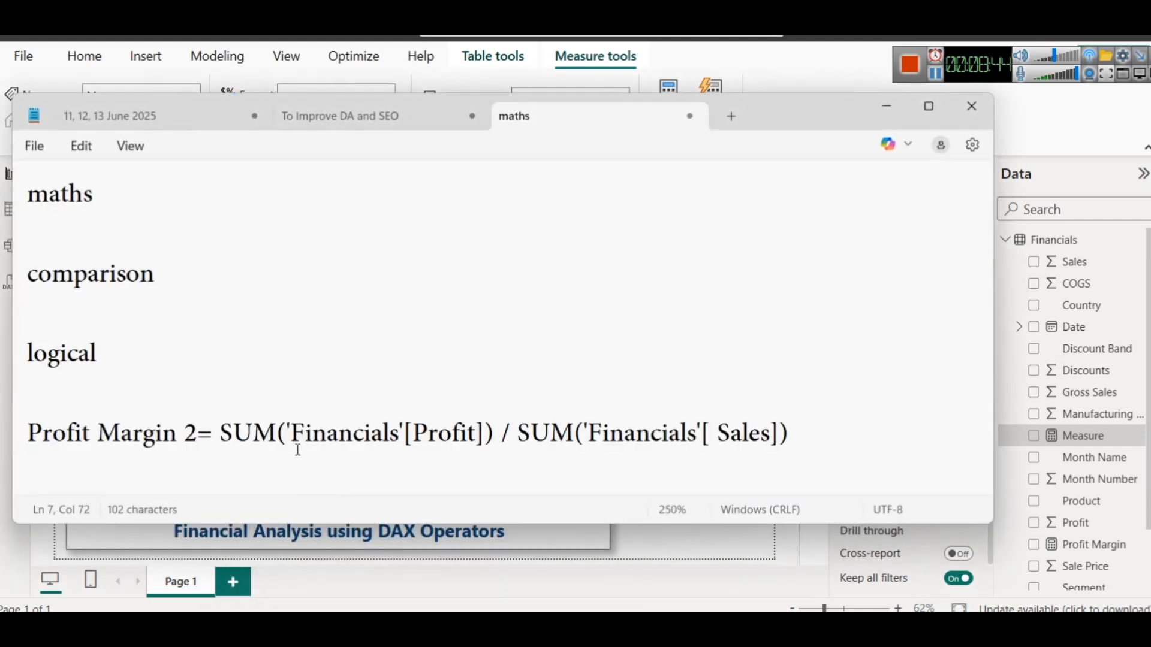
Enclose the division in the note's Profit Margin 2 formula in parentheses and multiply it by 100
left_click(221, 434)
type("(")
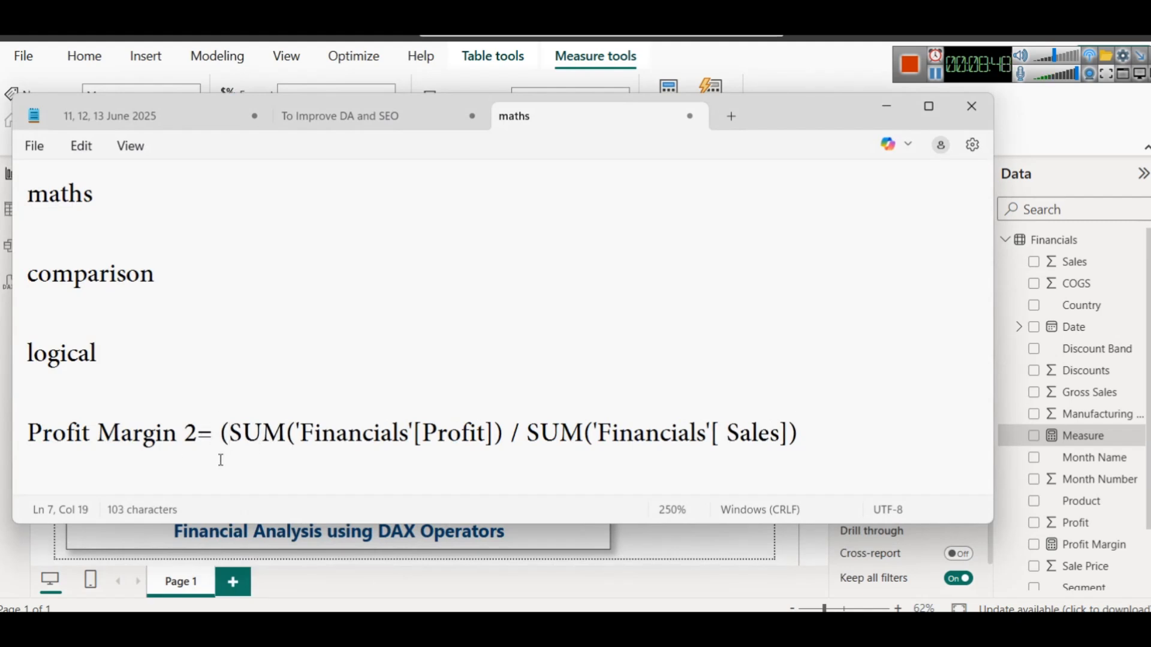
left_click(826, 441)
type(")")
key("ctrl+Left")
key("ctrl+Left")
key("ctrl+Left")
key("ctrl+Left")
key("ctrl+Left")
key("Left")
key("Left")
key("Left")
key("Left")
key("Left")
key("Left")
key("Left")
key("Left")
key("Left")
key("Left")
key("Left")
key("Left")
key("Left")
key("Left")
key("Left")
key("Left")
key("Left")
key("Left")
key("Left")
key("Left")
left_click(826, 441)
type("* 100")
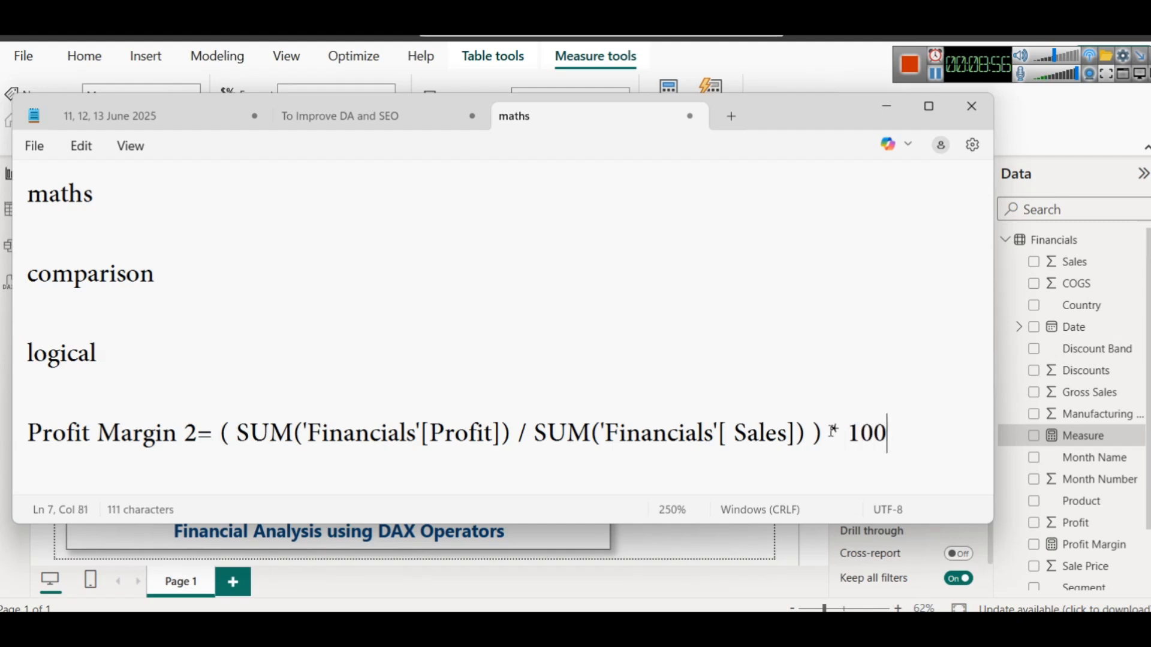
Rename the measure in the note's formula to Profit Margin %
left_click_drag(890, 433, 18, 450)
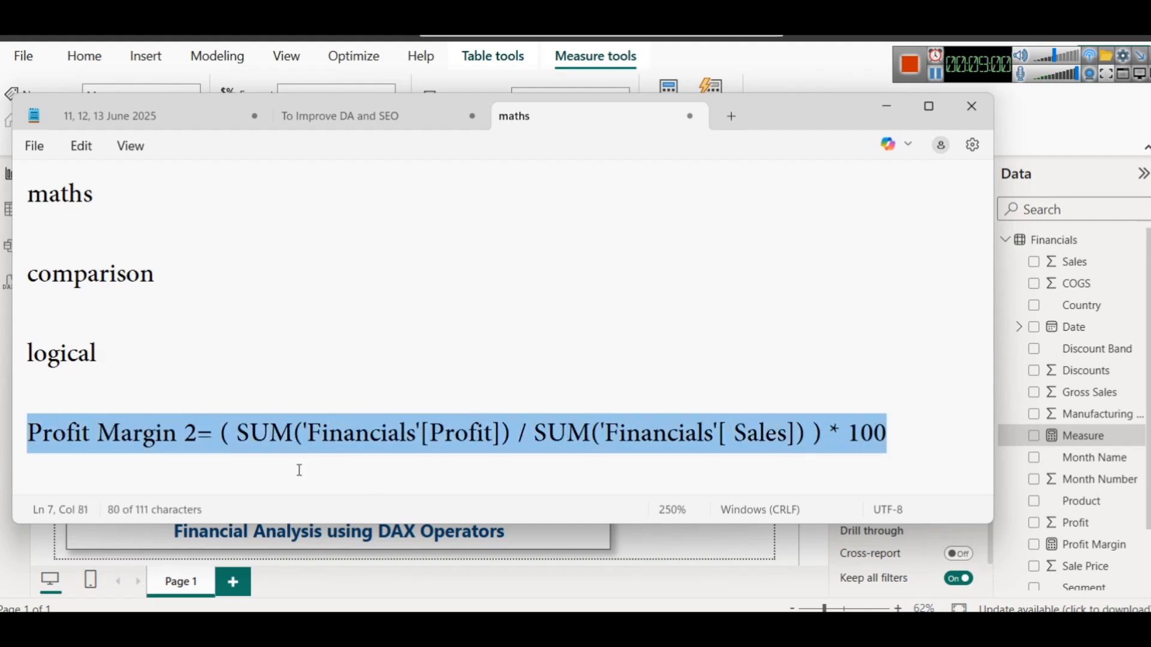
left_click(199, 441)
left_click_drag(198, 441, 191, 444)
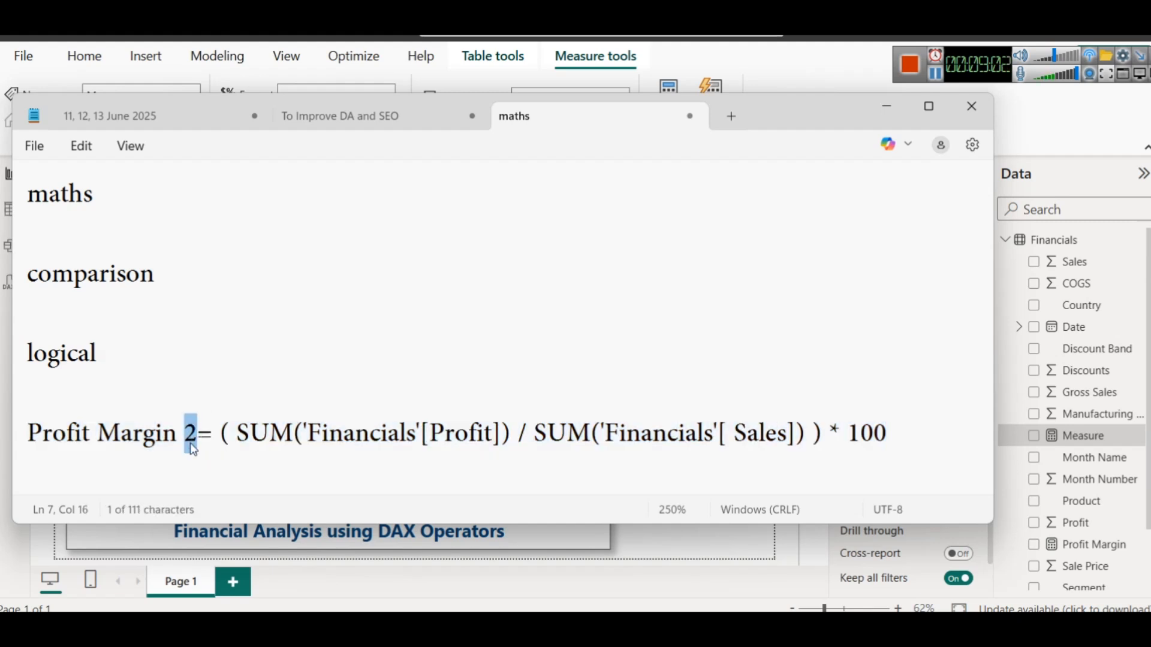
type("%")
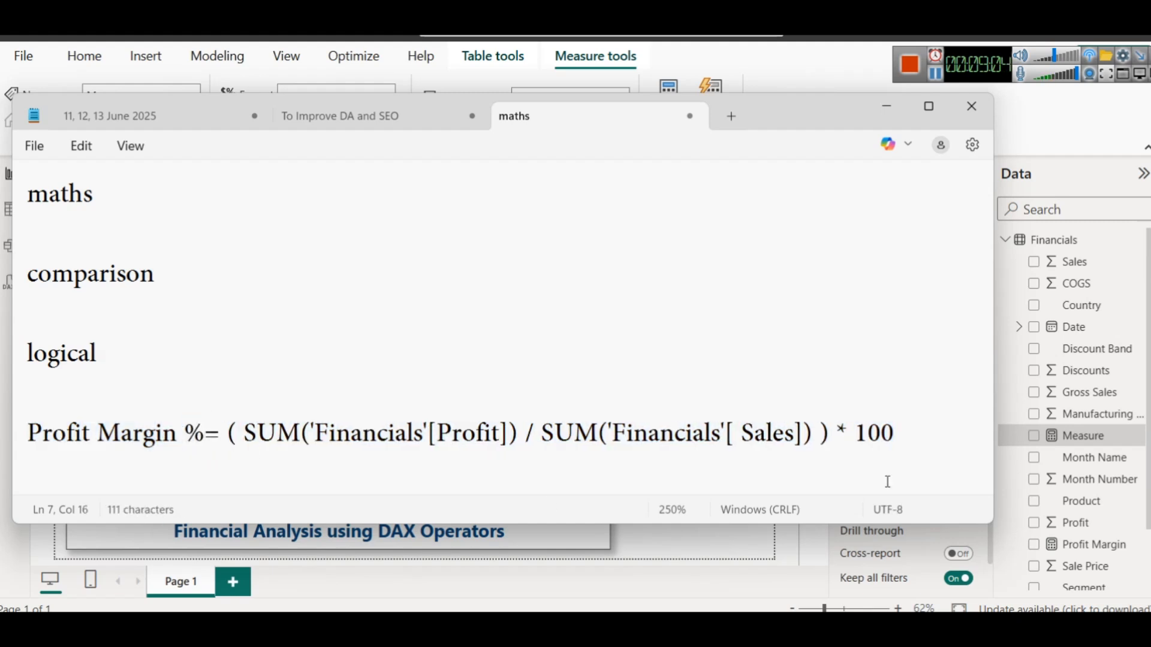
Replace the Profit Margin 2 measure's formula in Power BI Desktop with the Profit Margin % formula from the note and commit it
triple_click(852, 425)
key("ctrl+c")
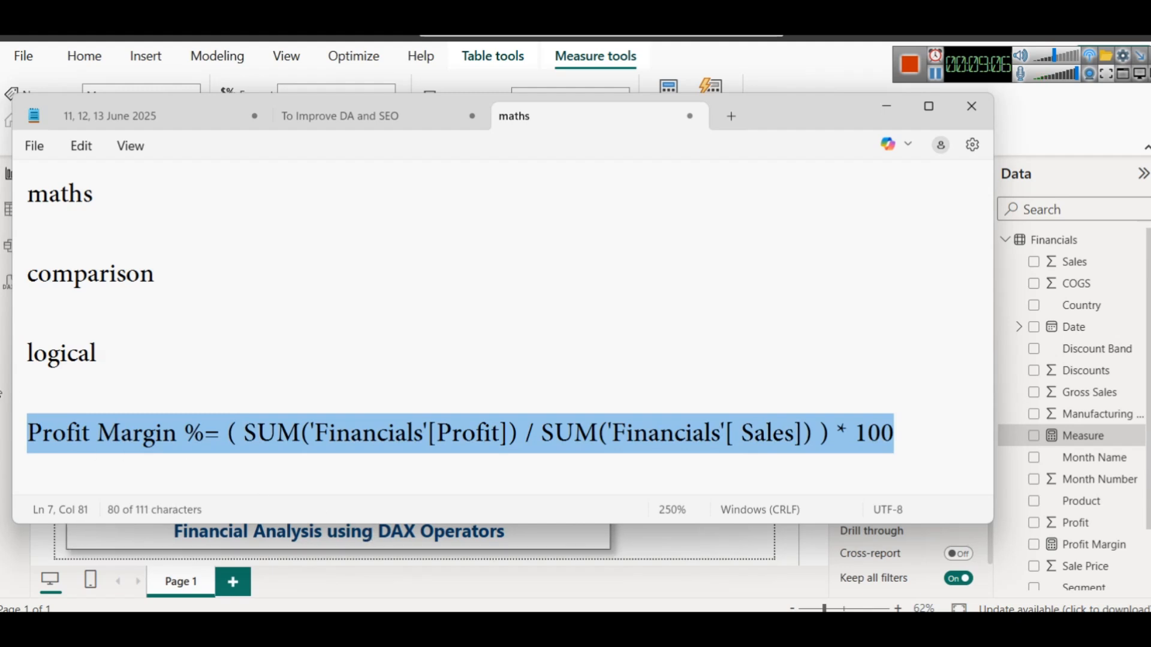
left_click(4, 391)
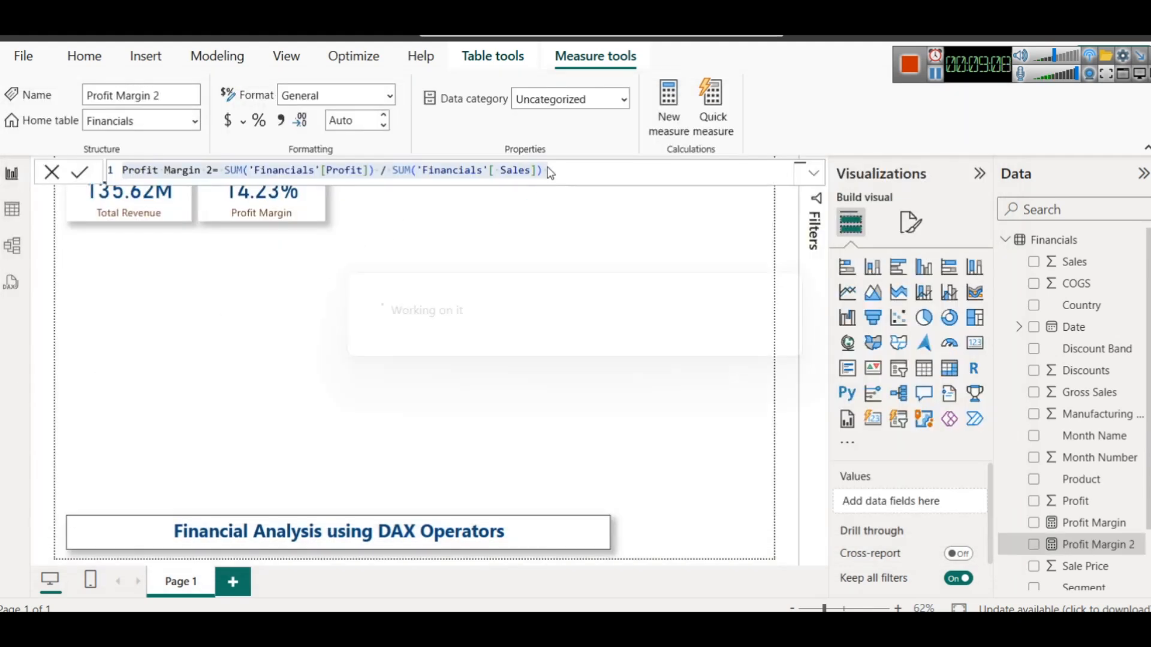
left_click(606, 173)
key("ctrl+a")
key("ctrl+v")
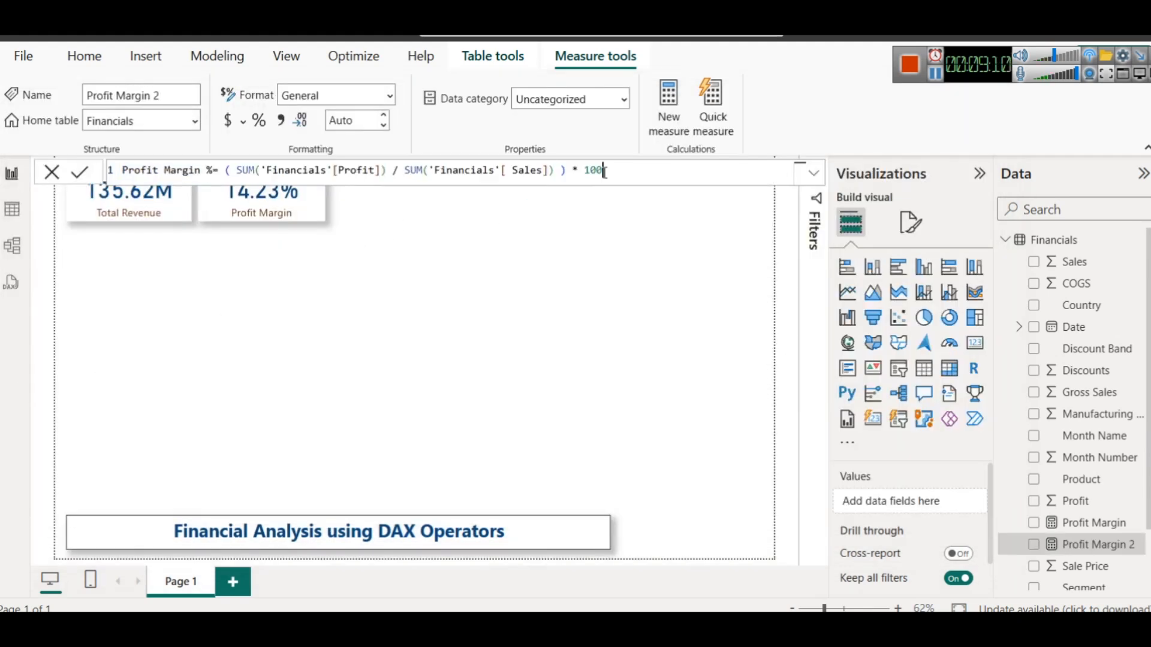
left_click(212, 171)
left_click(80, 172)
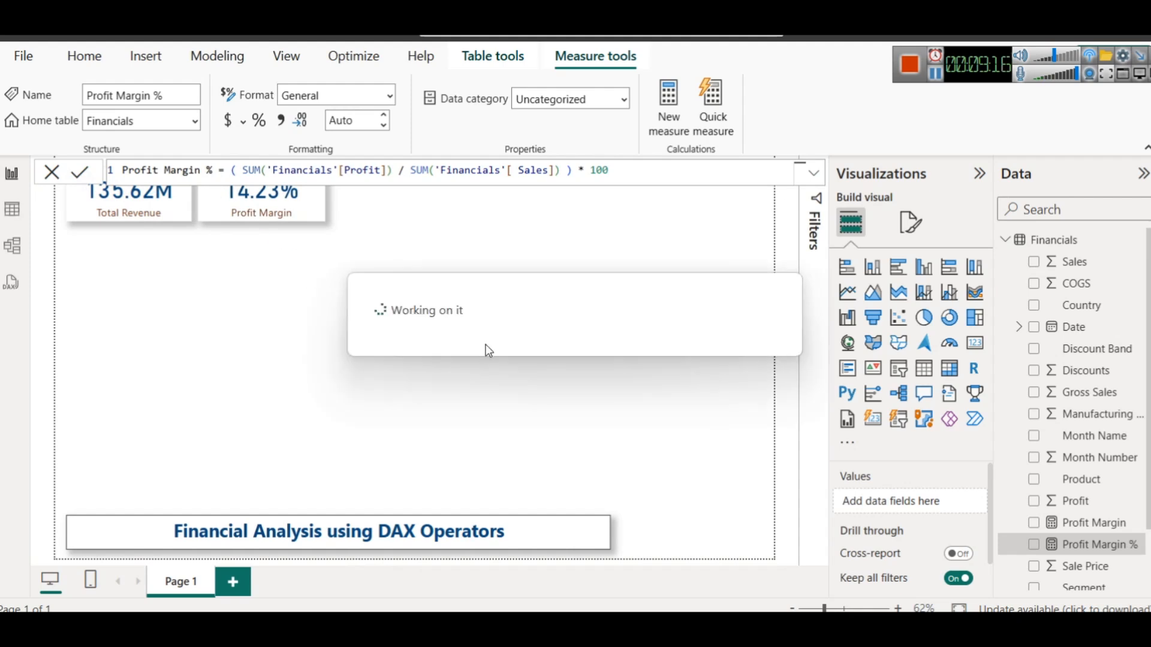
Try the Profit Margin % measure in a duplicate of the Profit Margin card and delete that duplicate
left_click(359, 280)
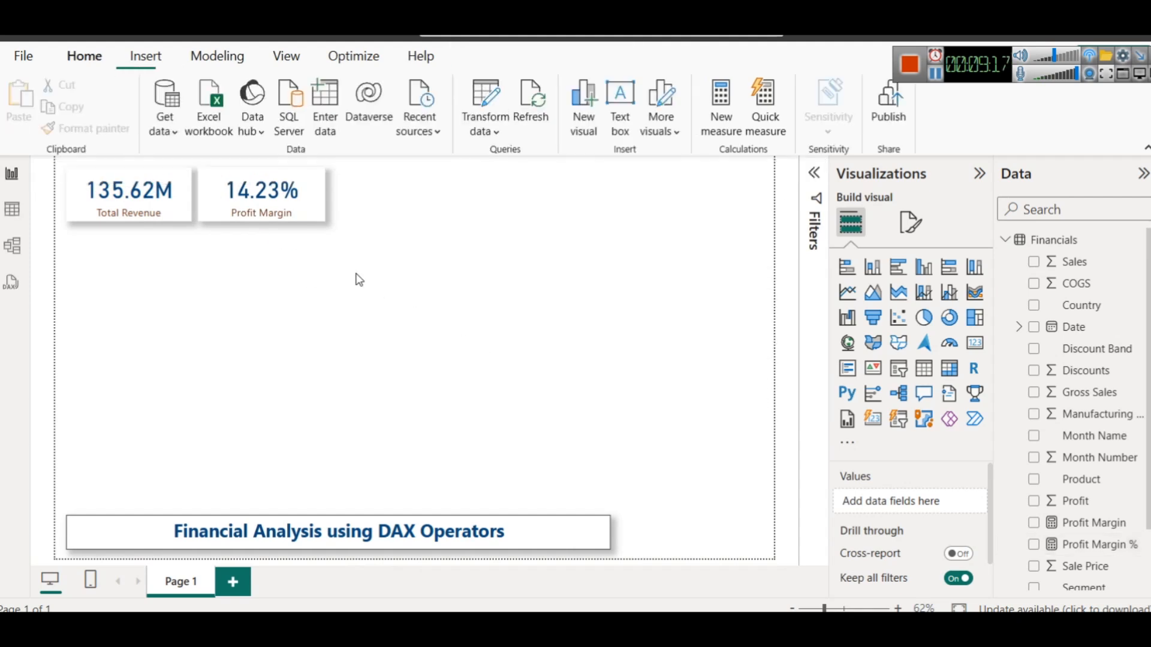
left_click(289, 220)
key("ctrl+c")
key("ctrl+v")
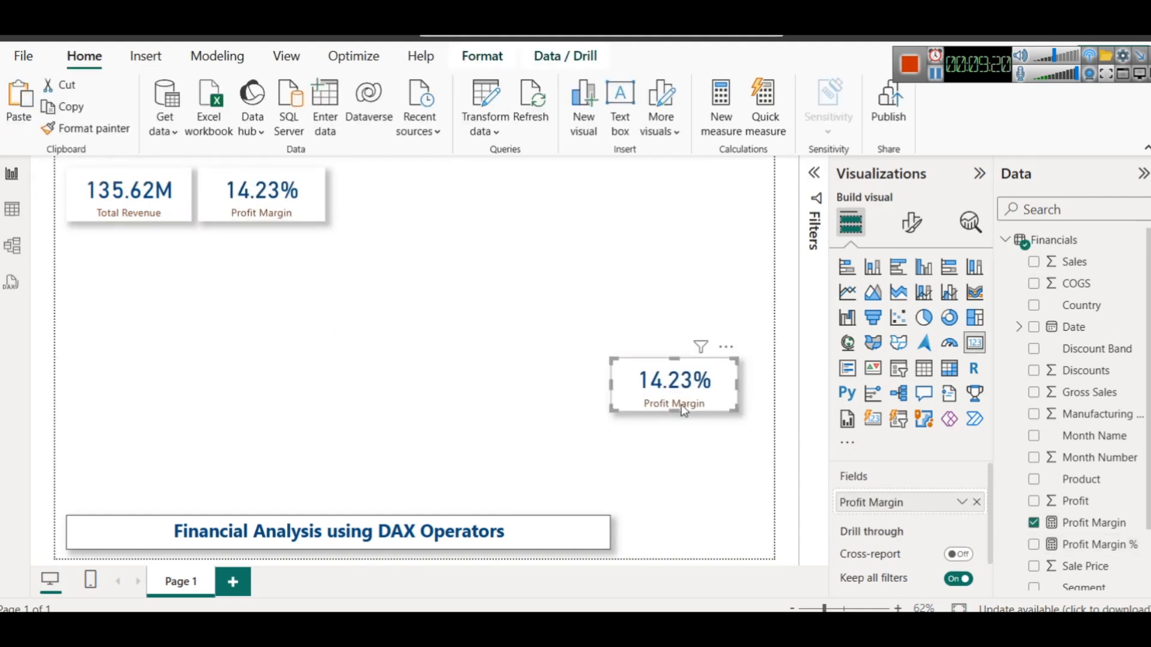
left_click(977, 502)
left_click_drag(1090, 544, 928, 504)
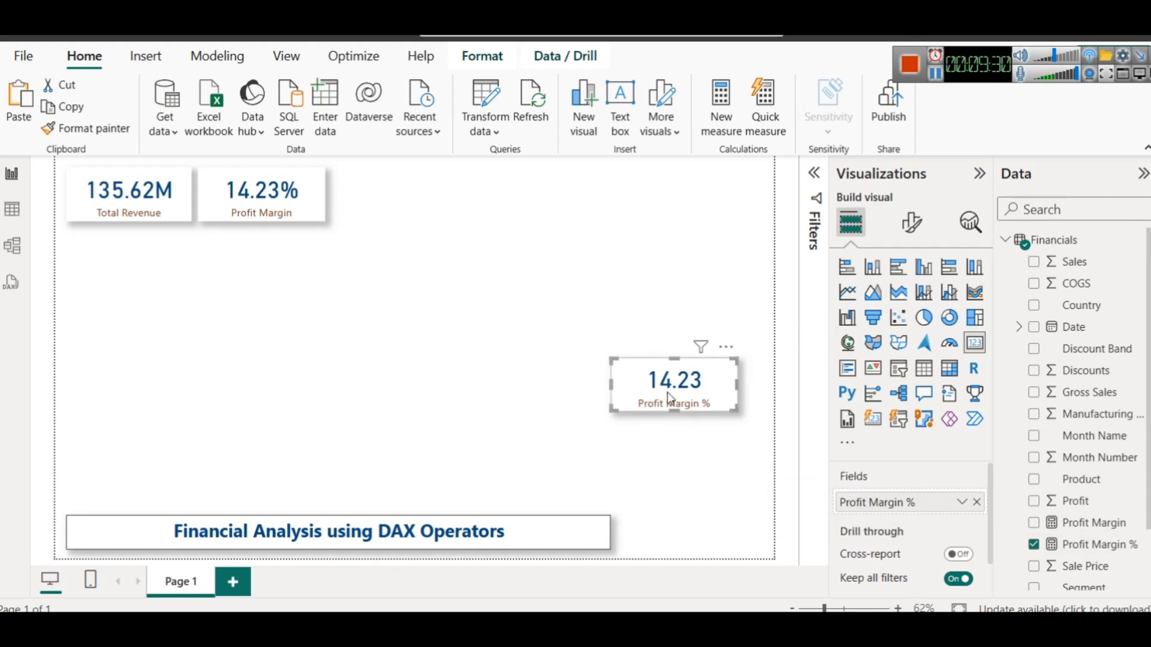
key("Delete")
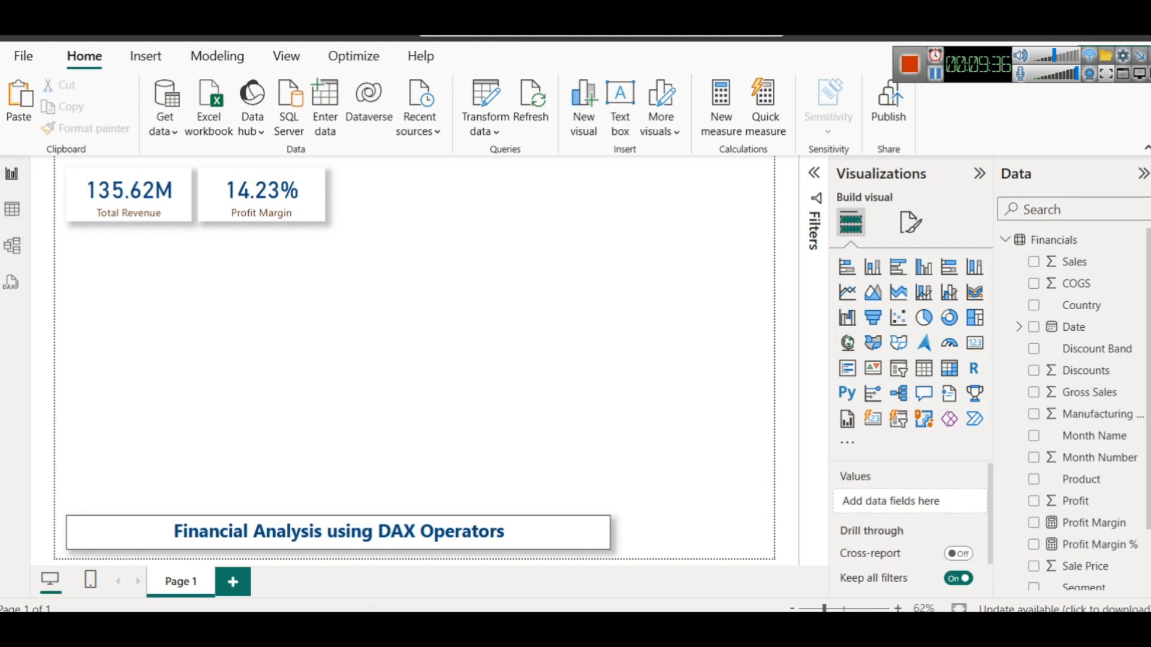
Switch to the DAX operators tutorial page in the browser to view the arithmetic operator examples
left_click(547, 479)
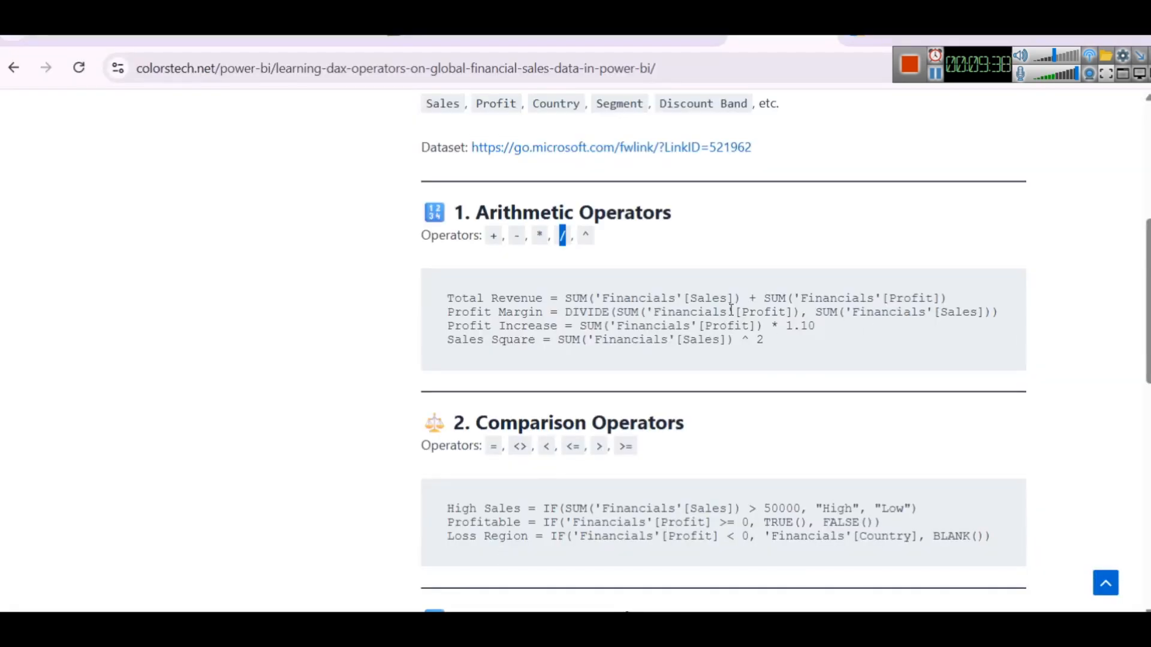
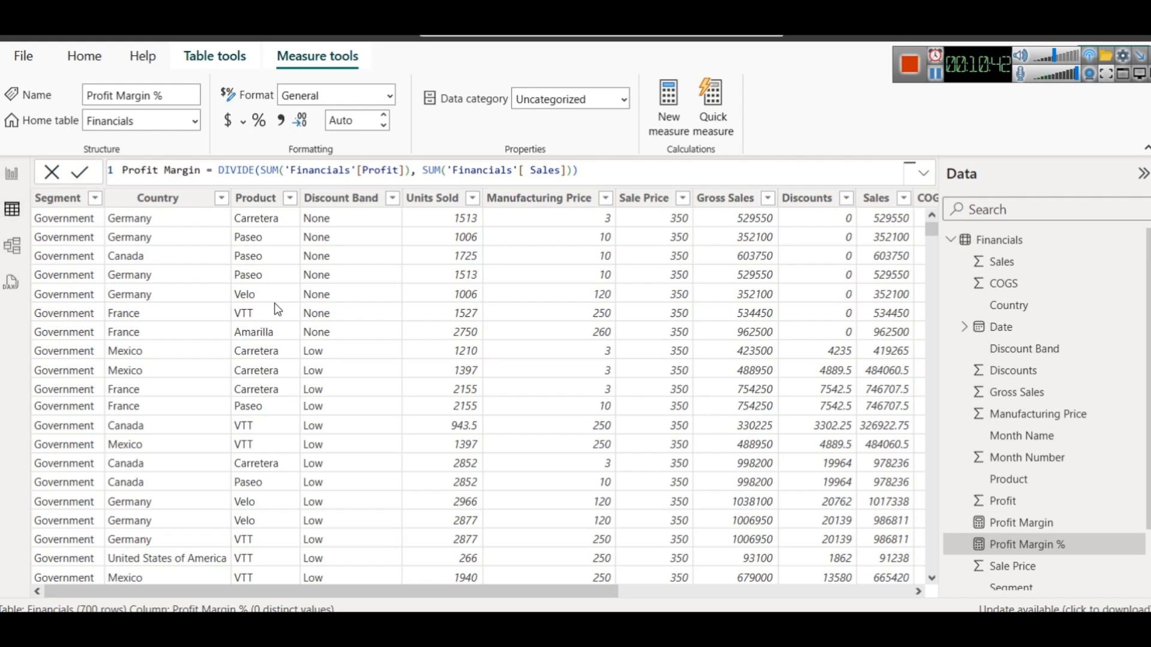
Examine the Units Sold and Sale Price columns in the Financials data table
left_click(437, 202)
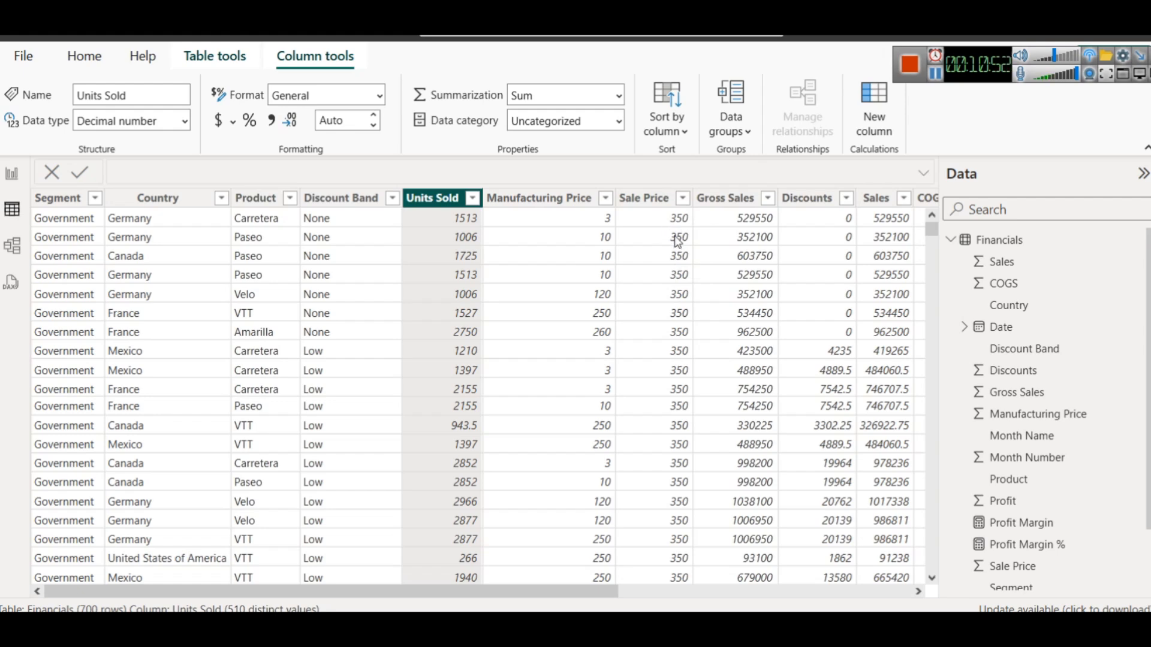
scroll(659, 324, "down", 10)
scroll(653, 423, "up", 10)
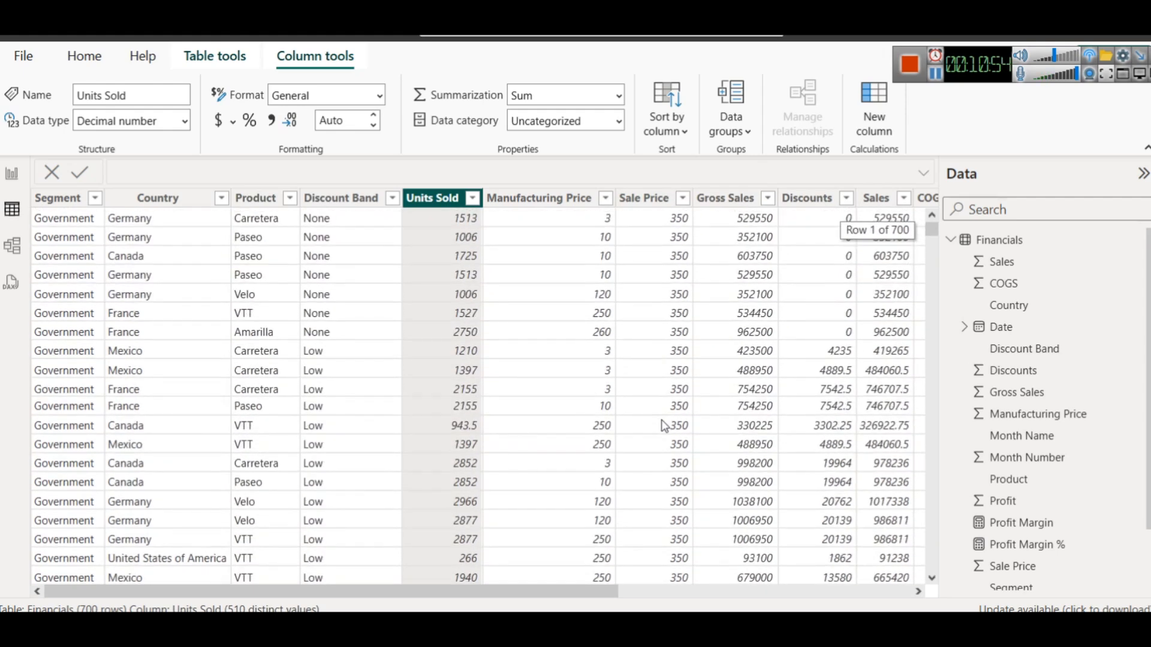
scroll(664, 425, "down", 20)
scroll(661, 426, "up", 20)
scroll(658, 427, "down", 2)
scroll(658, 428, "up", 2)
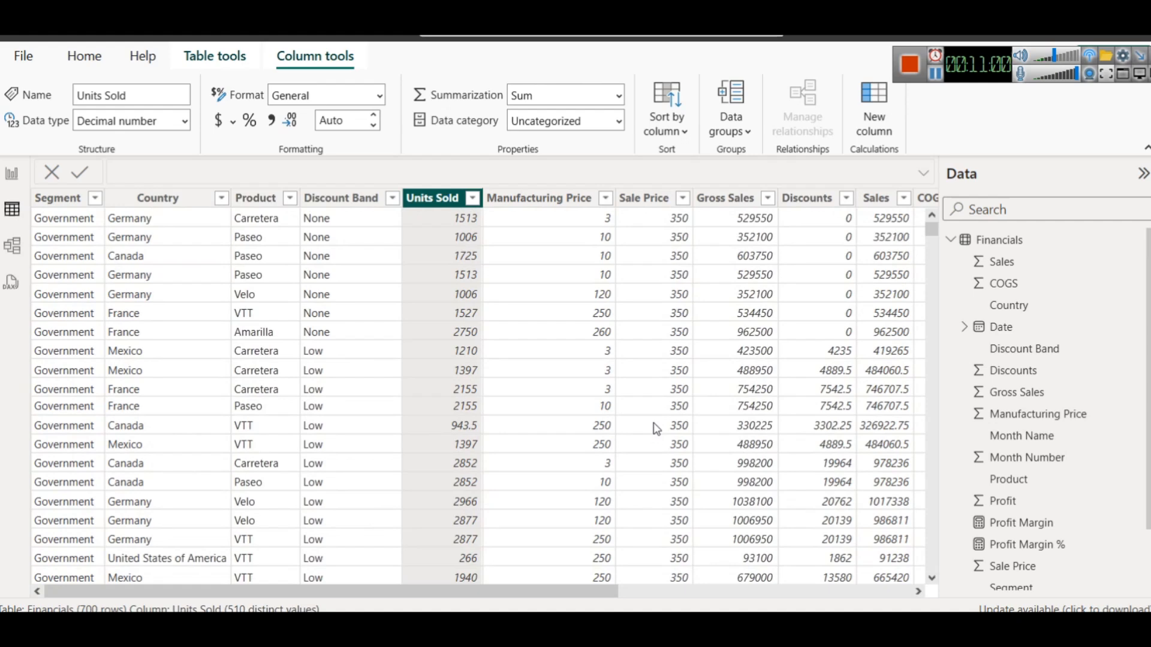
Duplicate the Profit Margin card on the report page and place the copy directly beside the original
left_click(9, 173)
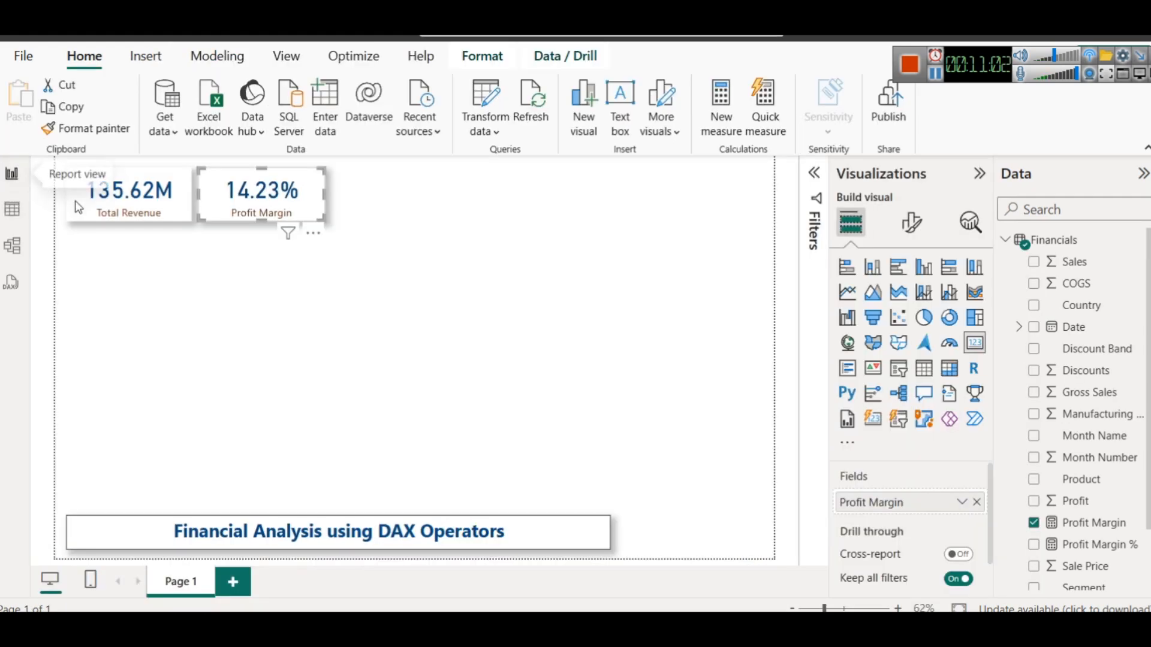
left_click(391, 244)
left_click(290, 200)
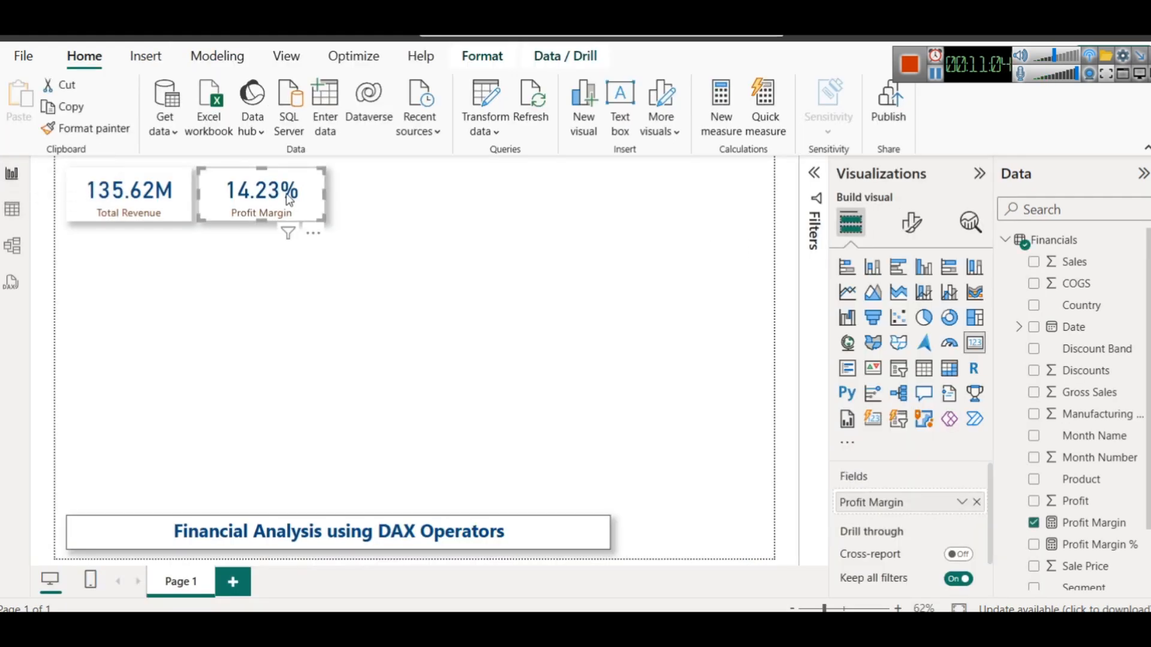
key("ctrl+c")
key("ctrl+v")
left_click_drag(290, 200, 409, 195)
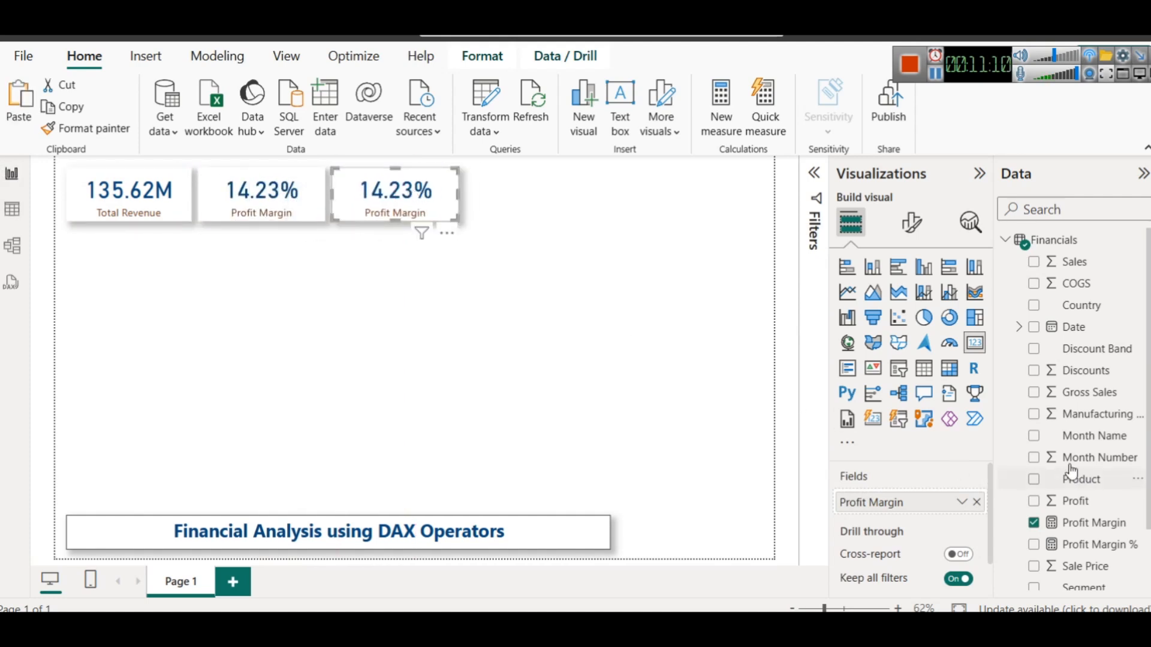
right_click(1023, 238)
left_click(925, 281)
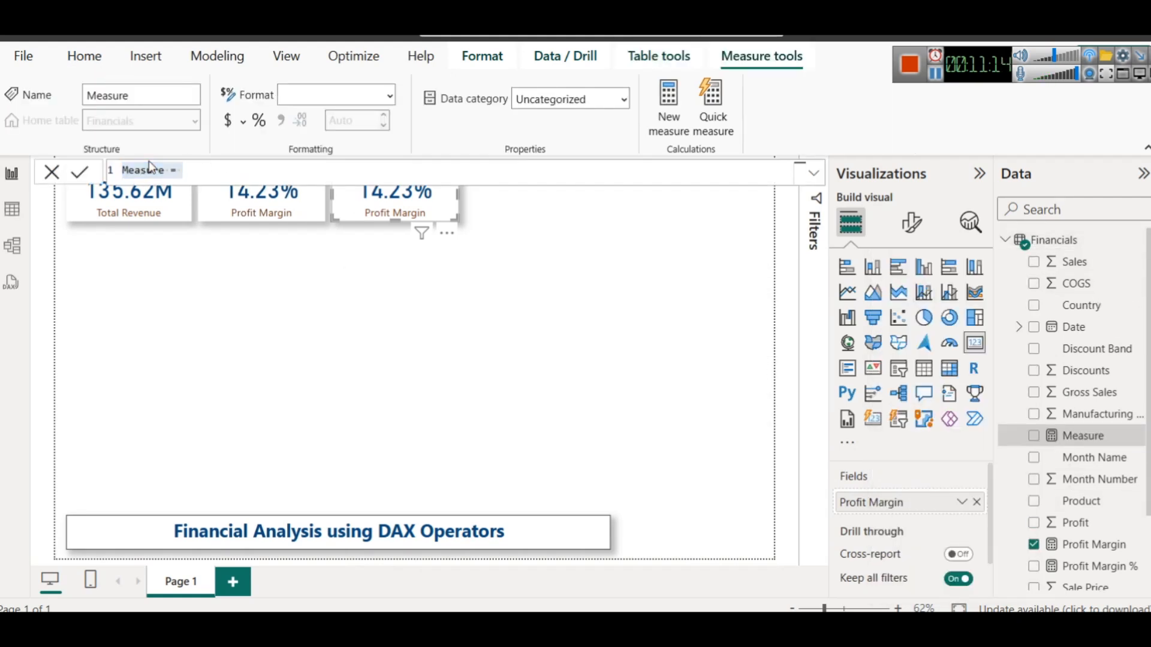
double_click(134, 169)
type("Unit Sold x Unit Price")
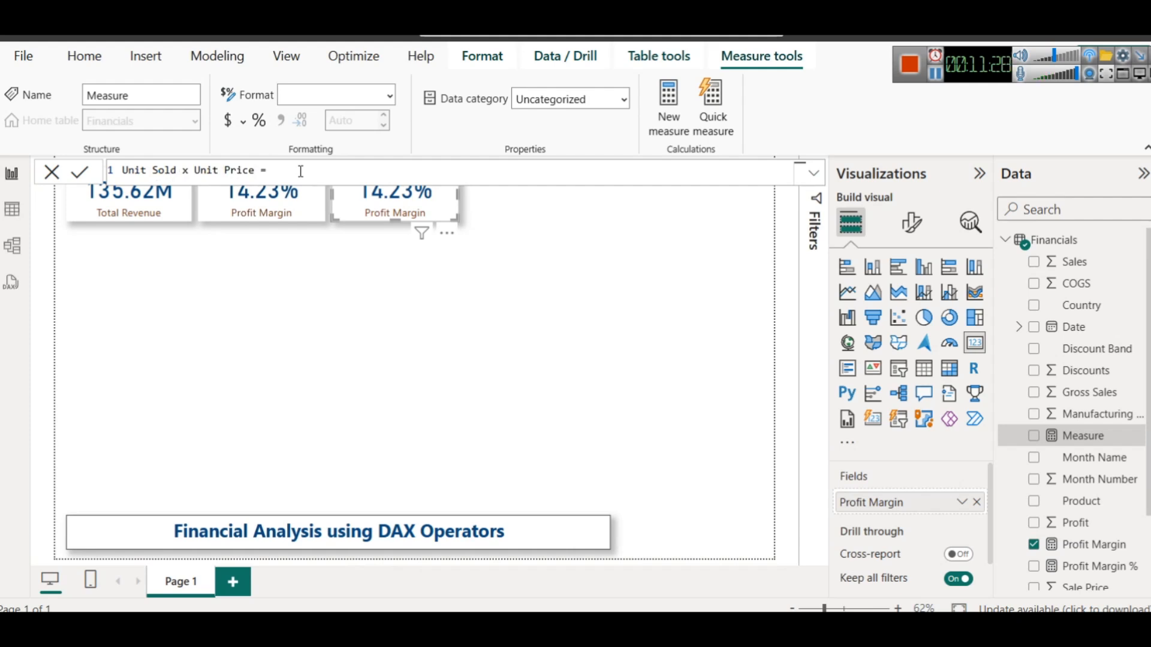
key("ctrl+a")
key("BackSpace")
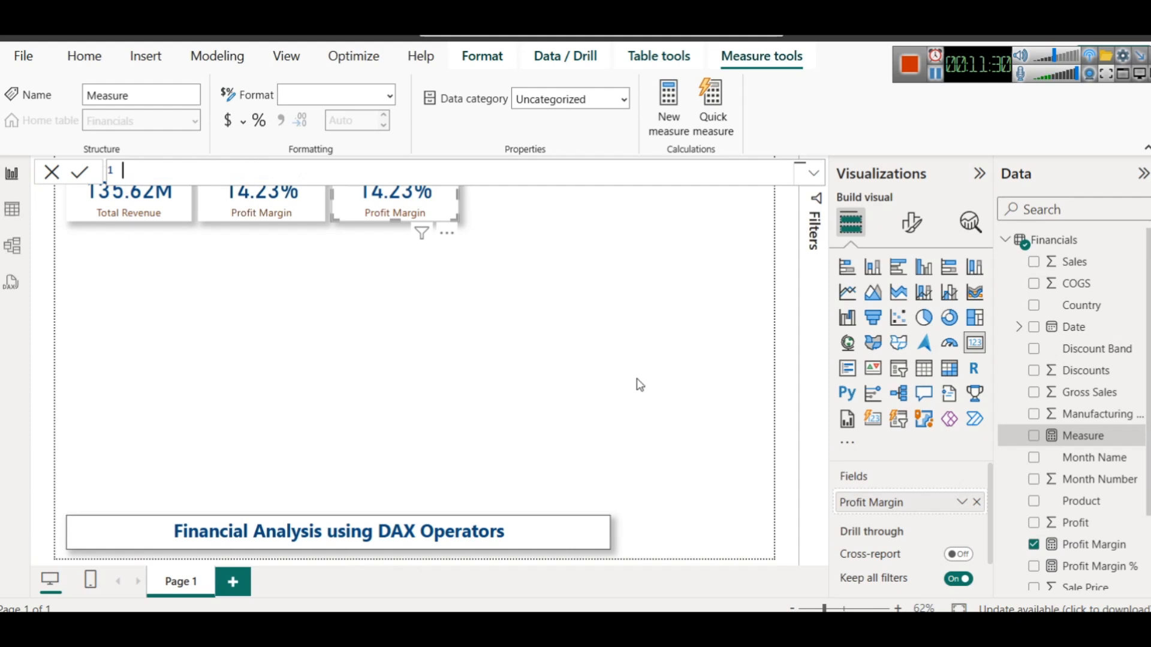
left_click(636, 380)
Start a new calculated column in the Financials table and name it Unit Sold x Sale Price
left_click(1055, 240)
right_click(1062, 248)
left_click(1003, 302)
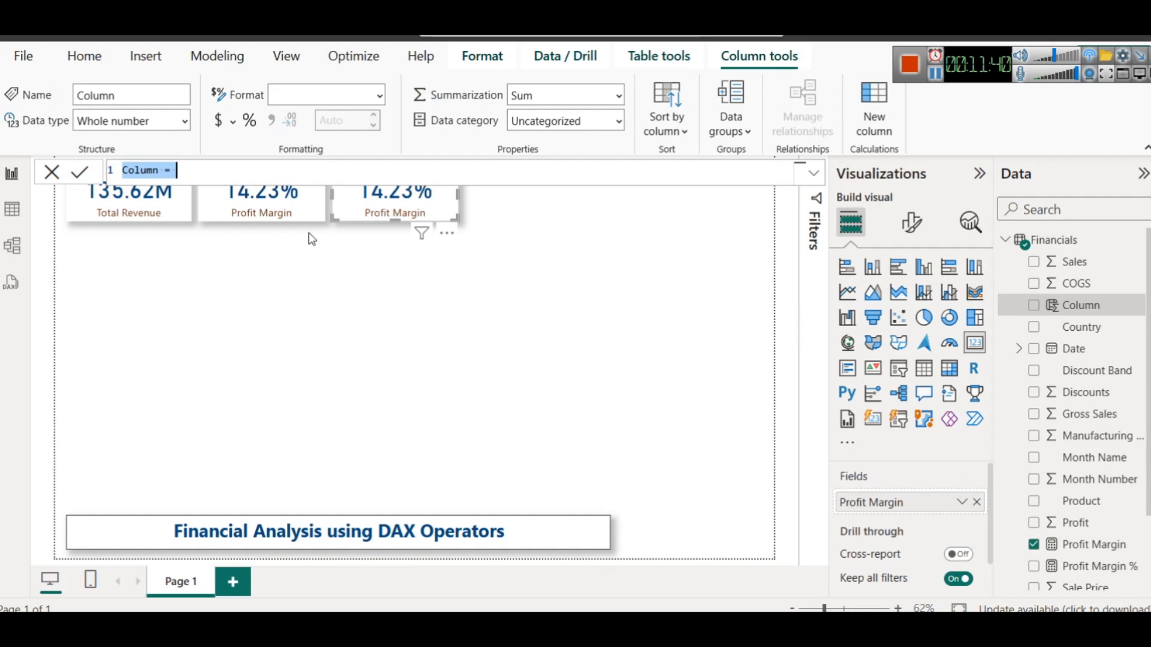
left_click(153, 169)
double_click(154, 170)
type("Unit")
type(" Sold x Sal")
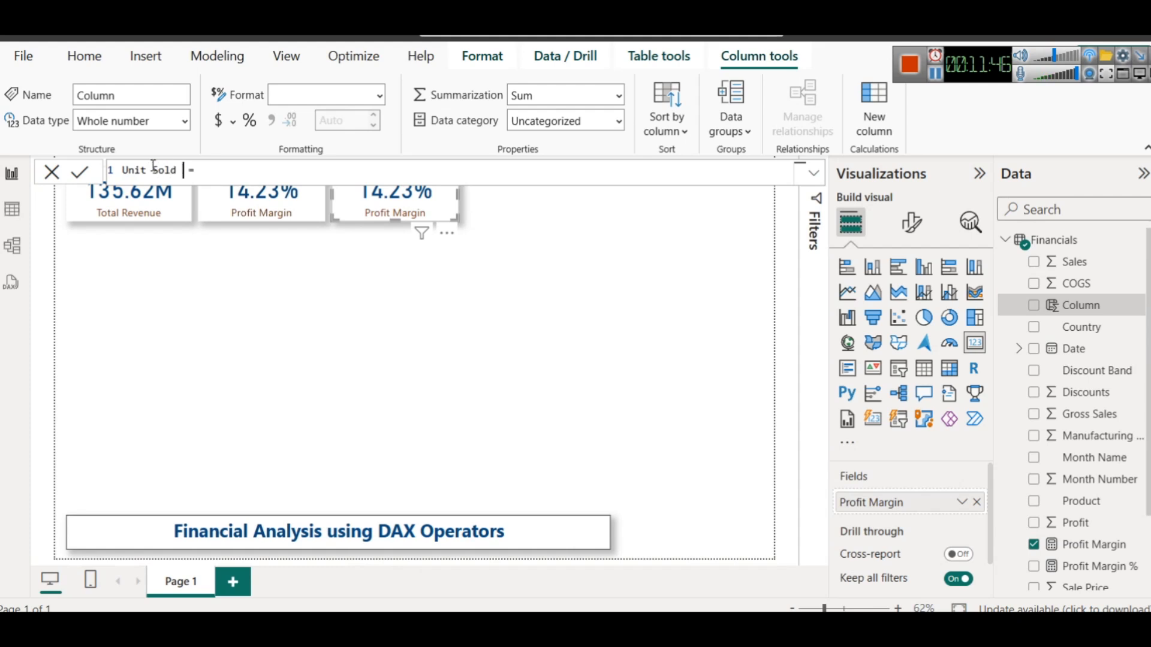
type("e Price")
Define the Unit Sold x Sale Price column as Financials[Units Sold] * Financials[Sale Price] and commit the formula
key("End")
type("Uni")
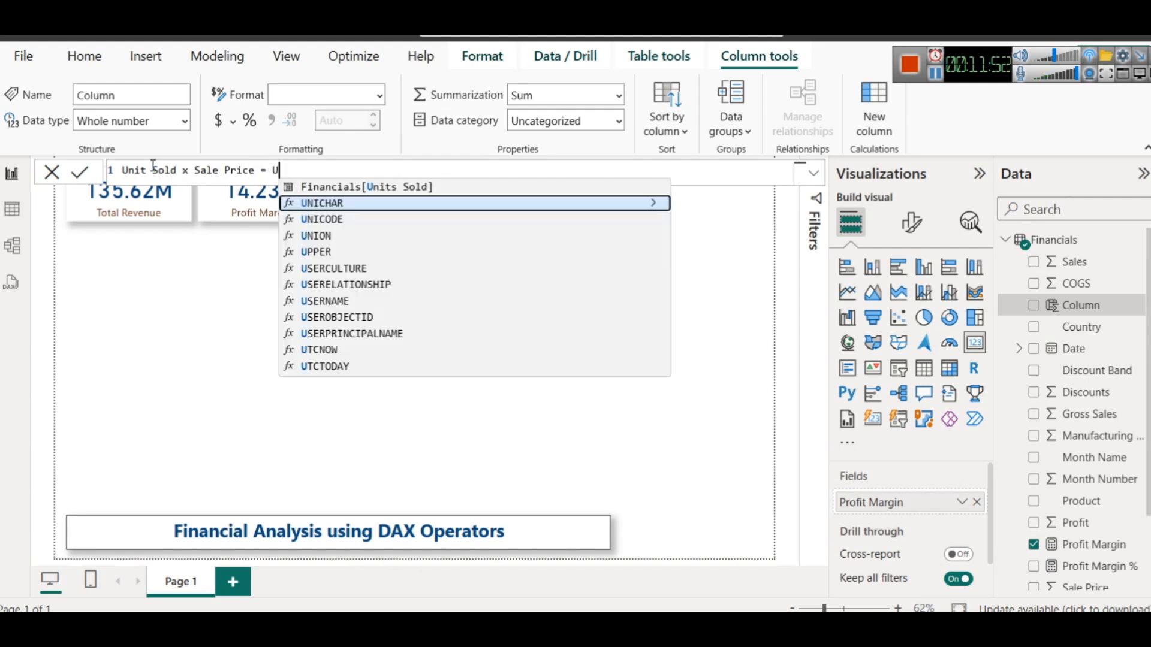
key("BackSpace")
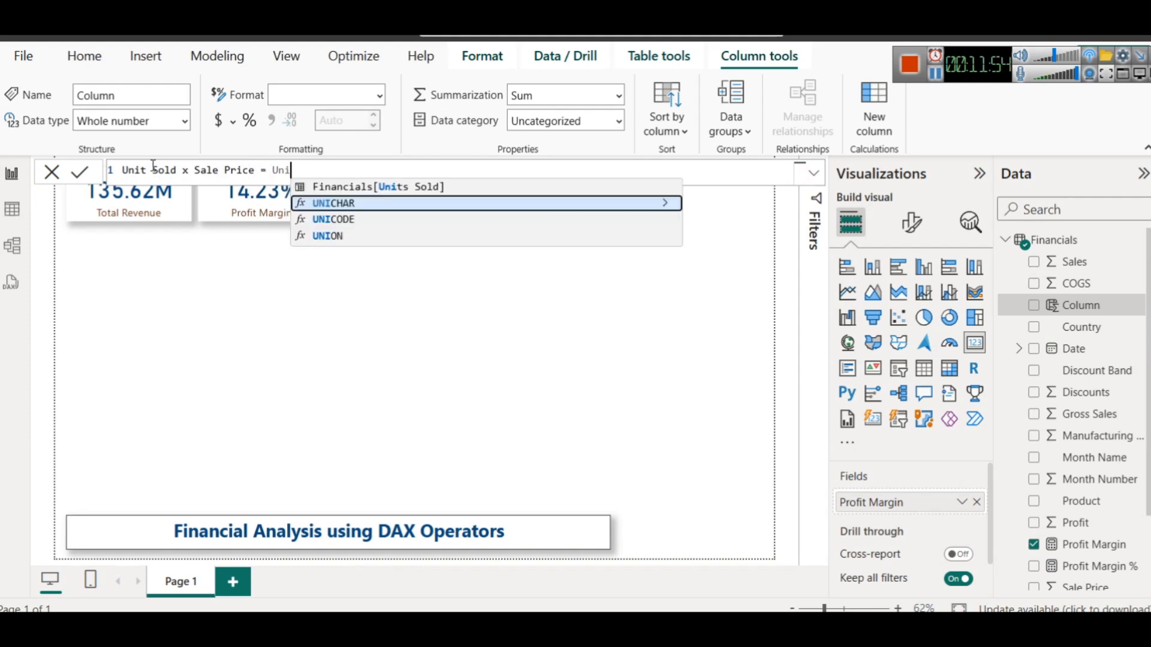
key("Up")
key("Tab")
type("* Sale")
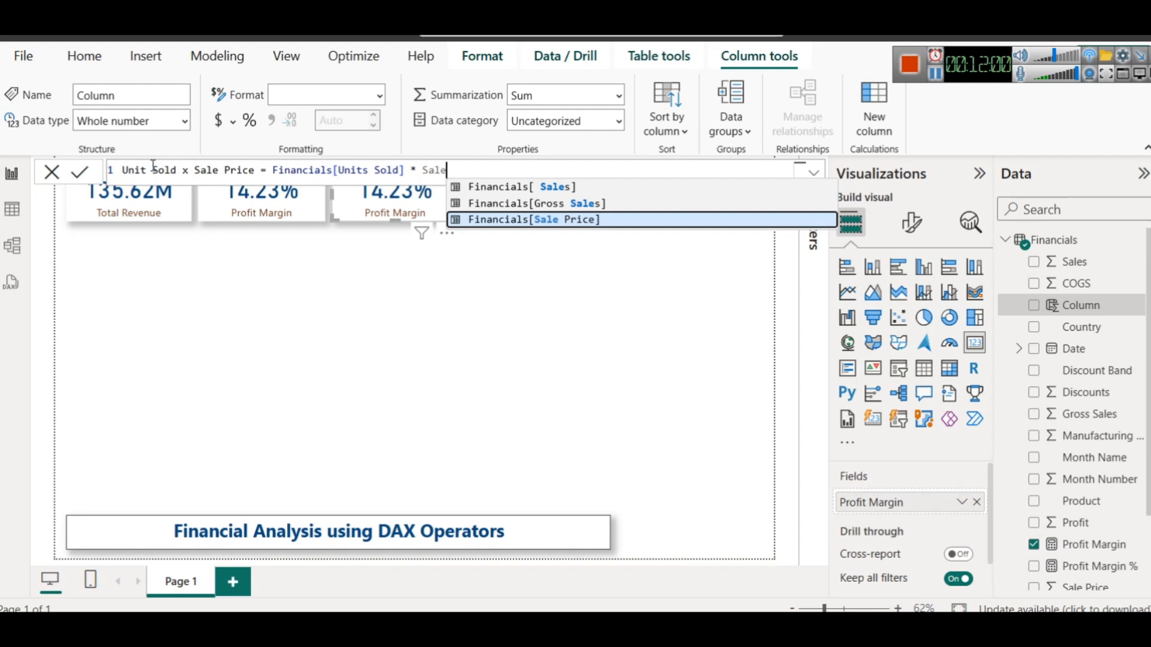
key("Up")
key("Down")
key("Tab")
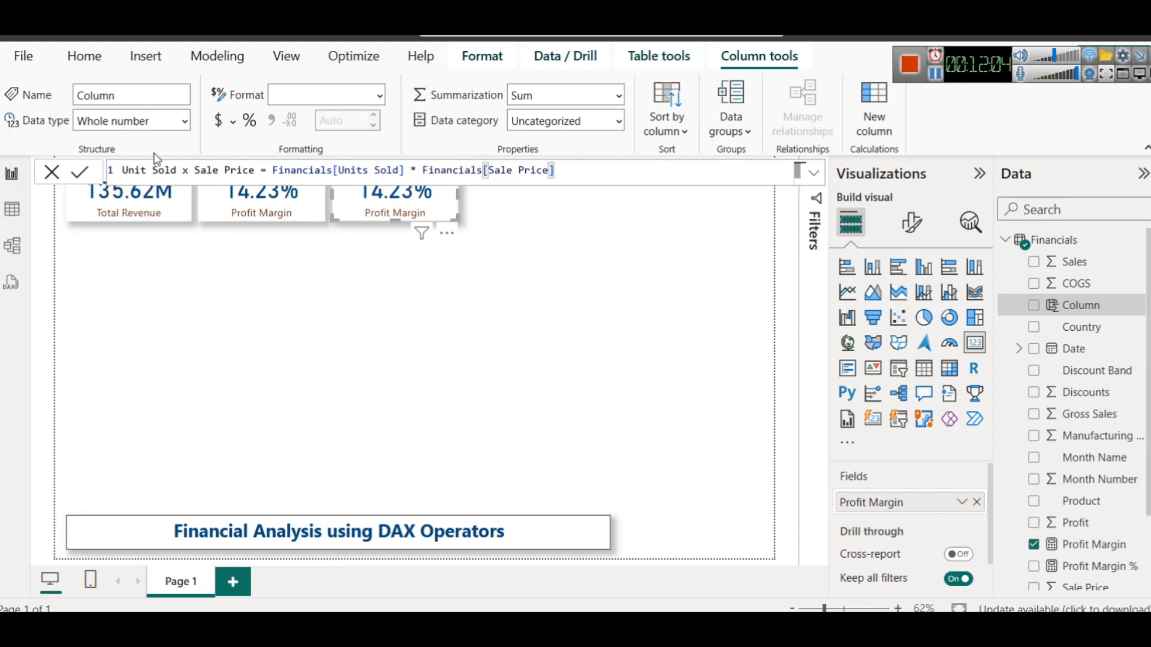
left_click(84, 172)
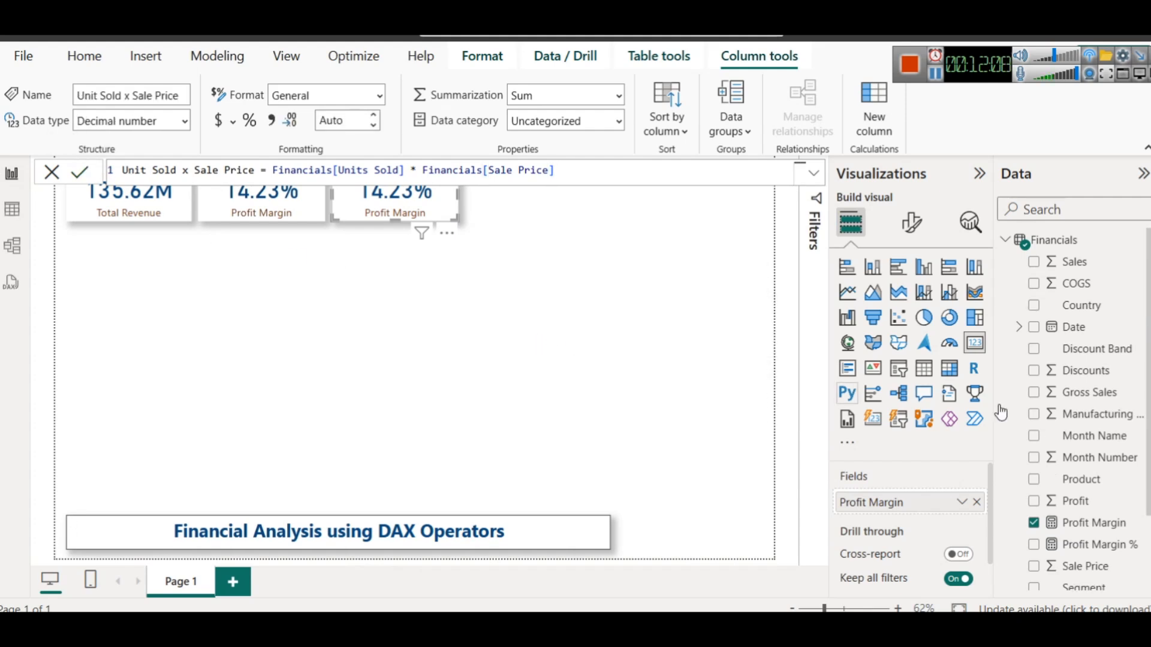
Look for the new calculated column in the Financials table and field list, and view the Profit Margin measure's formula
left_click(11, 204)
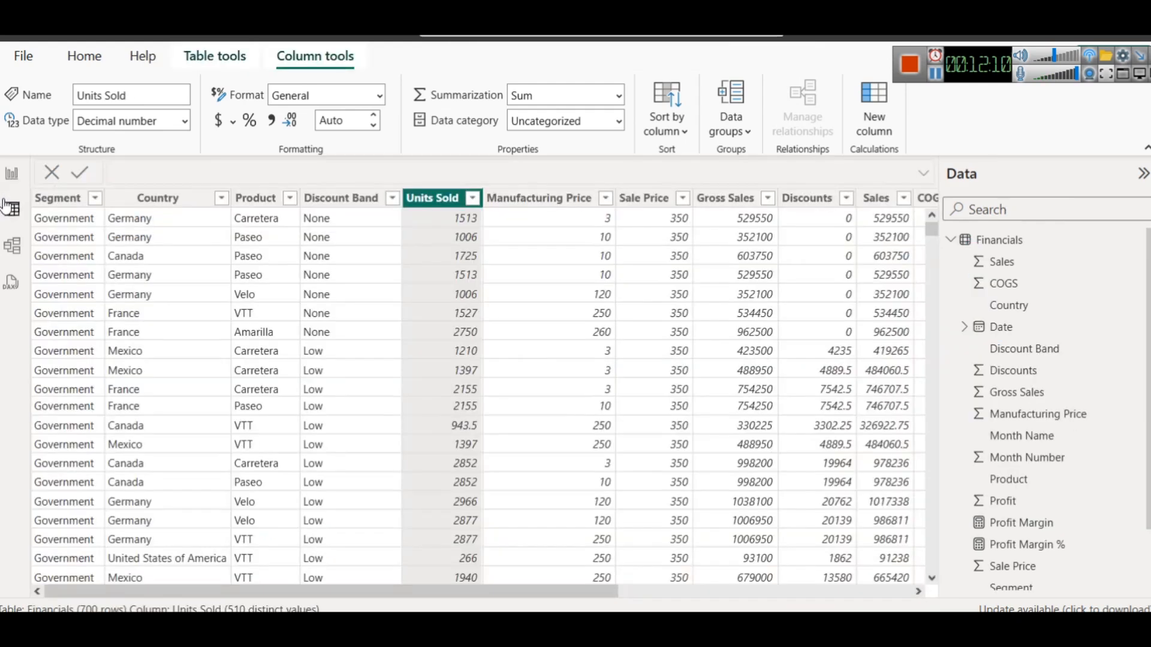
left_click(743, 592)
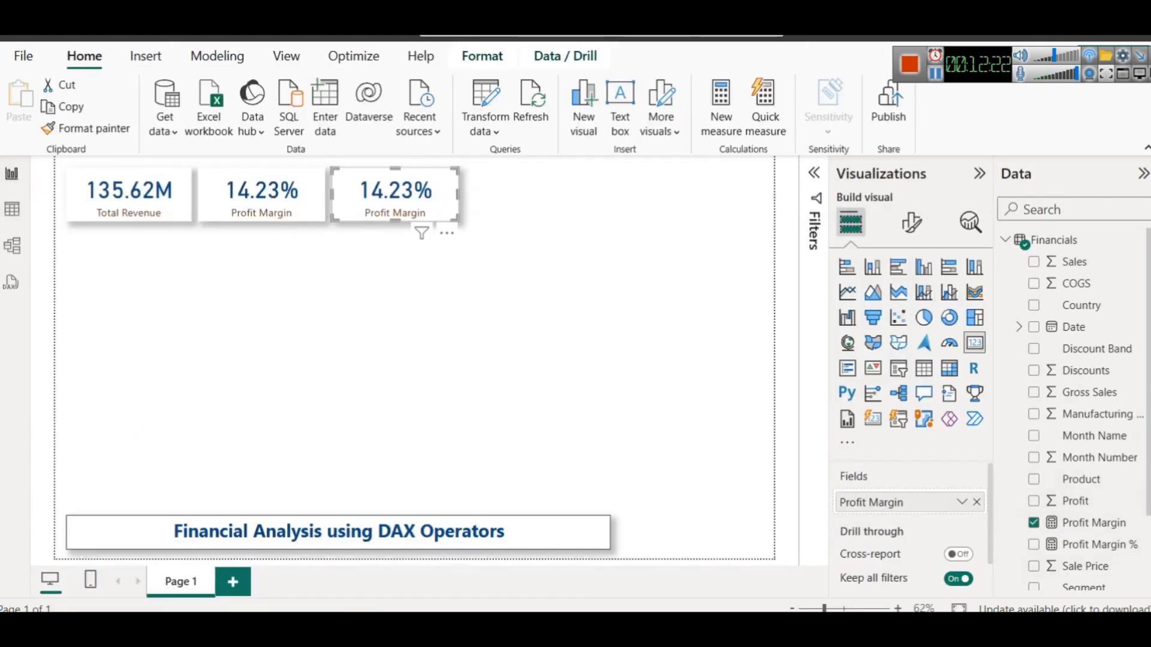
scroll(1060, 546, "down", 2)
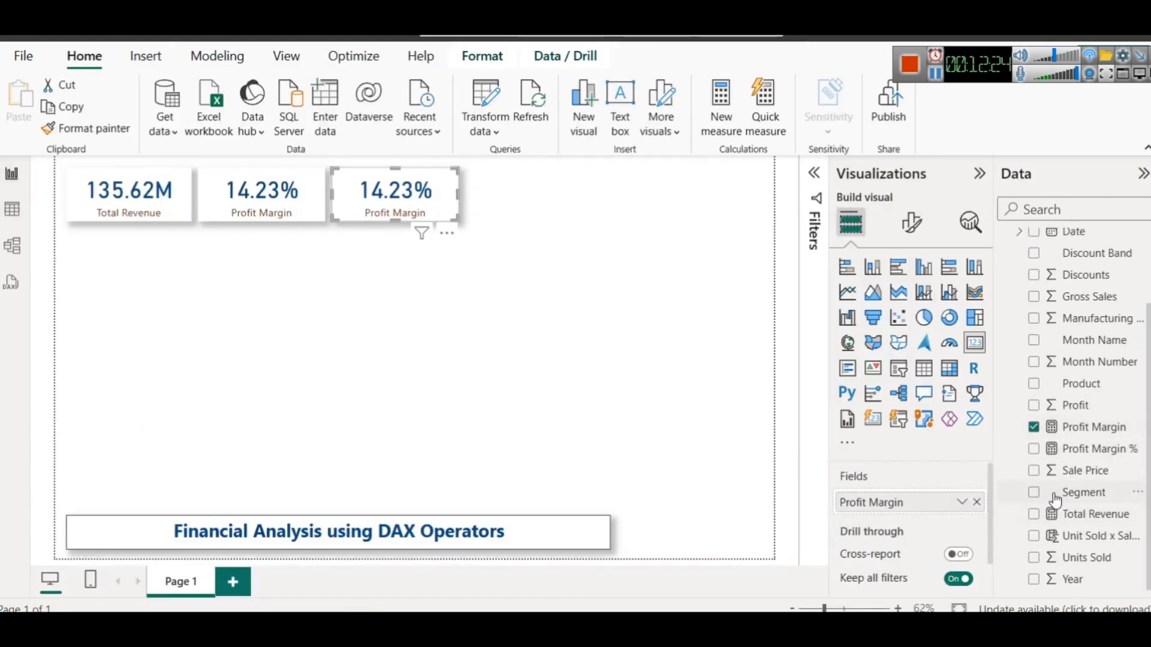
left_click(1079, 429)
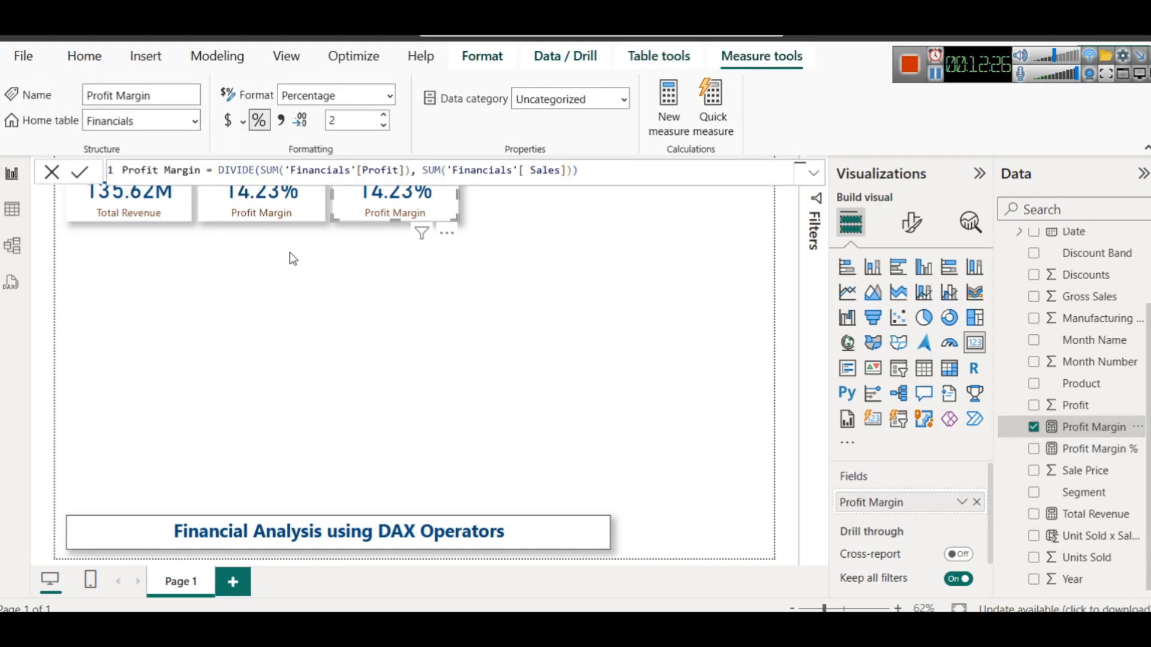
scroll(1073, 470, "up", 2)
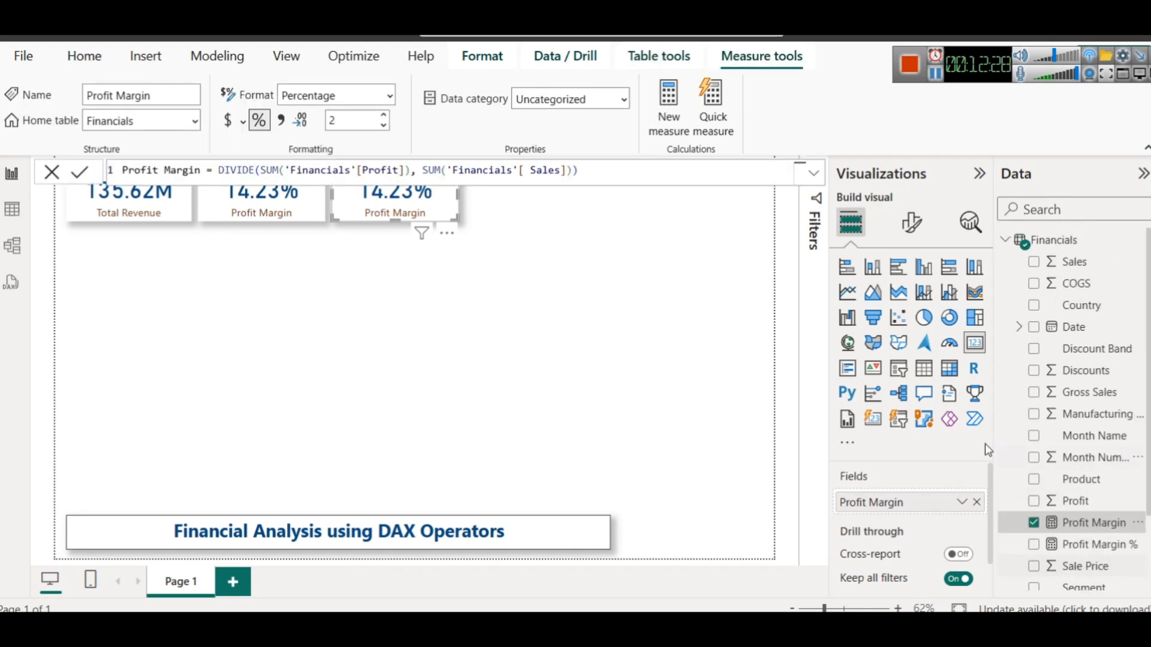
Check the Unit Sold x Sale Price column in the data table against the first row's Units Sold and Sale Price
left_click(12, 209)
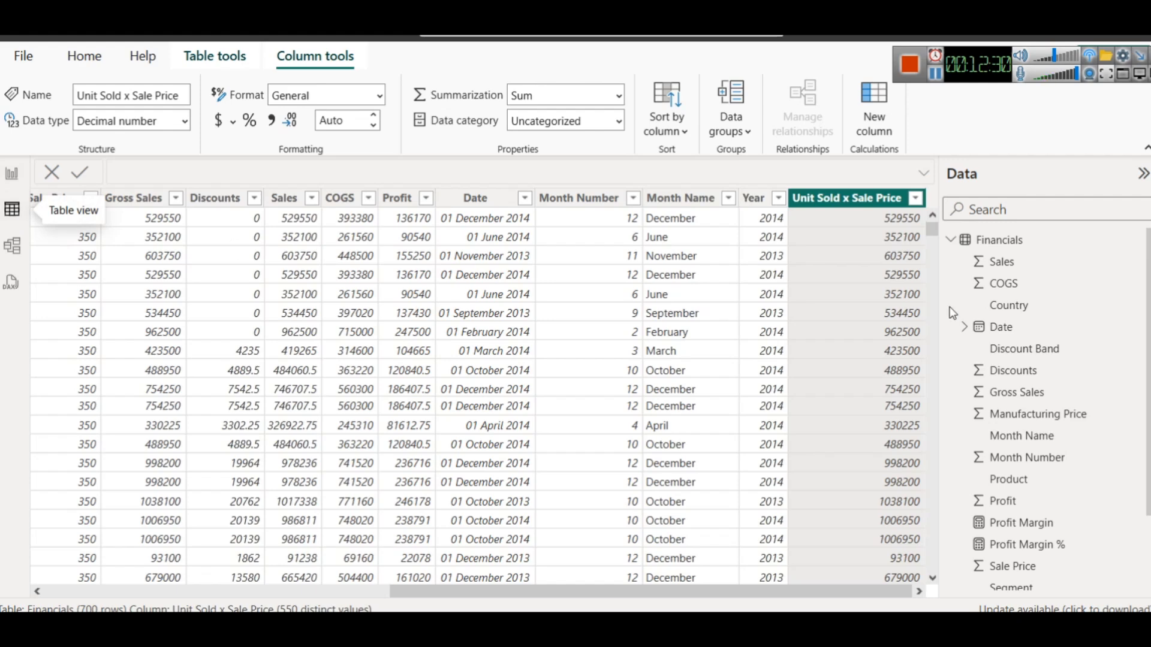
left_click_drag(748, 593, 795, 582)
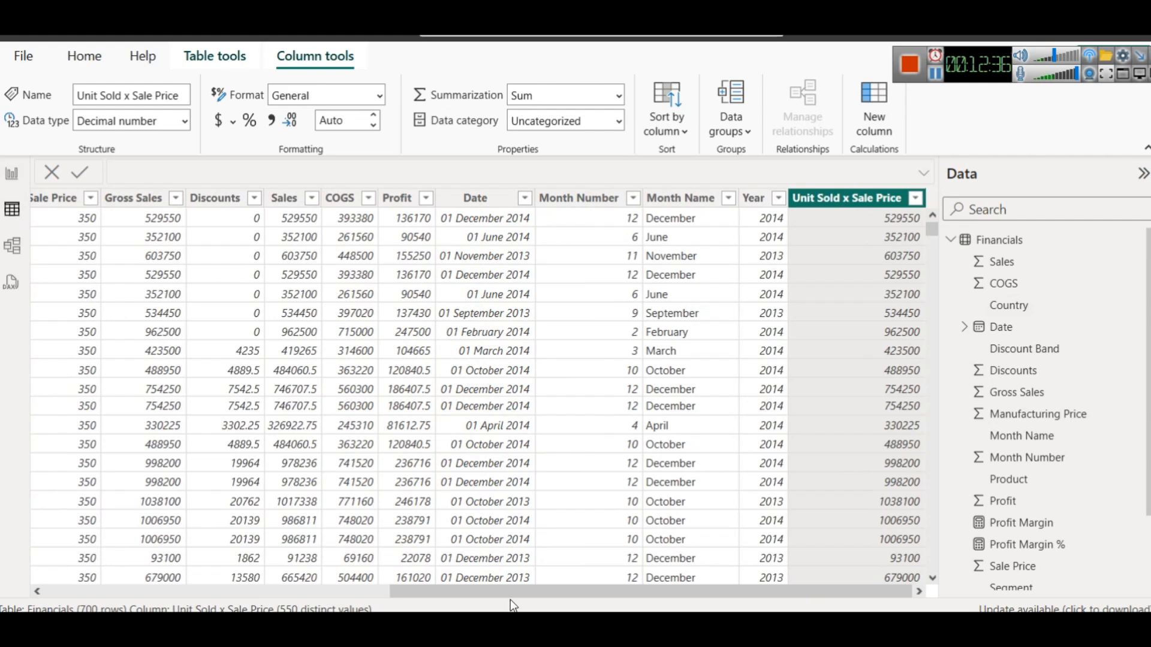
left_click_drag(509, 591, 207, 539)
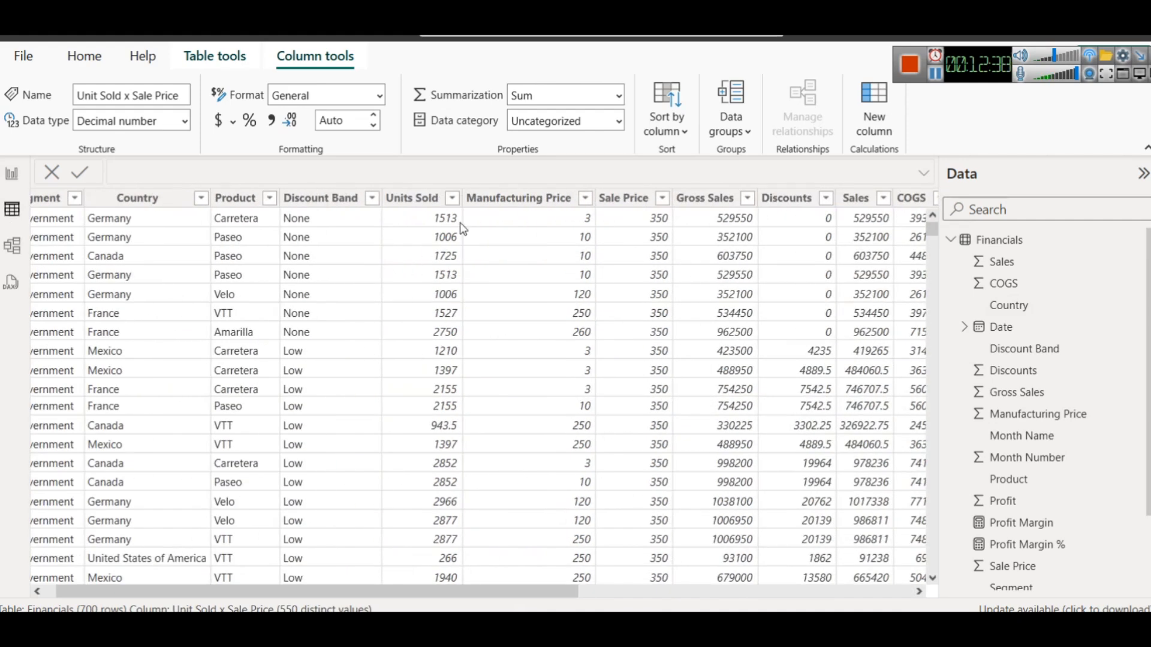
left_click(439, 220)
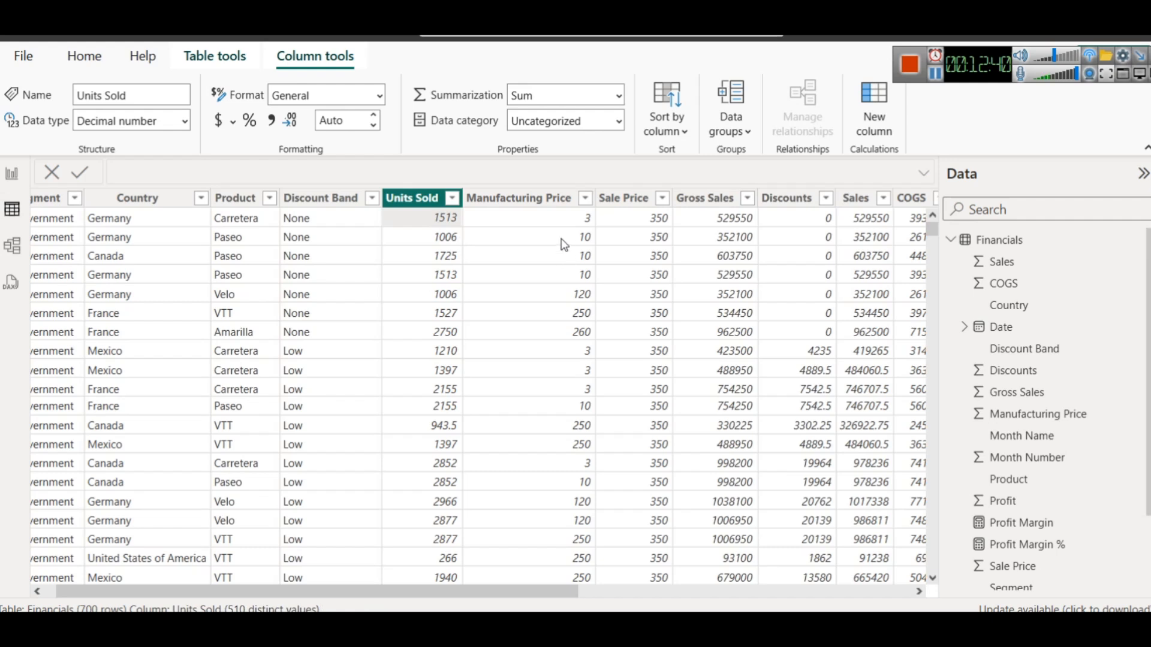
left_click(650, 221)
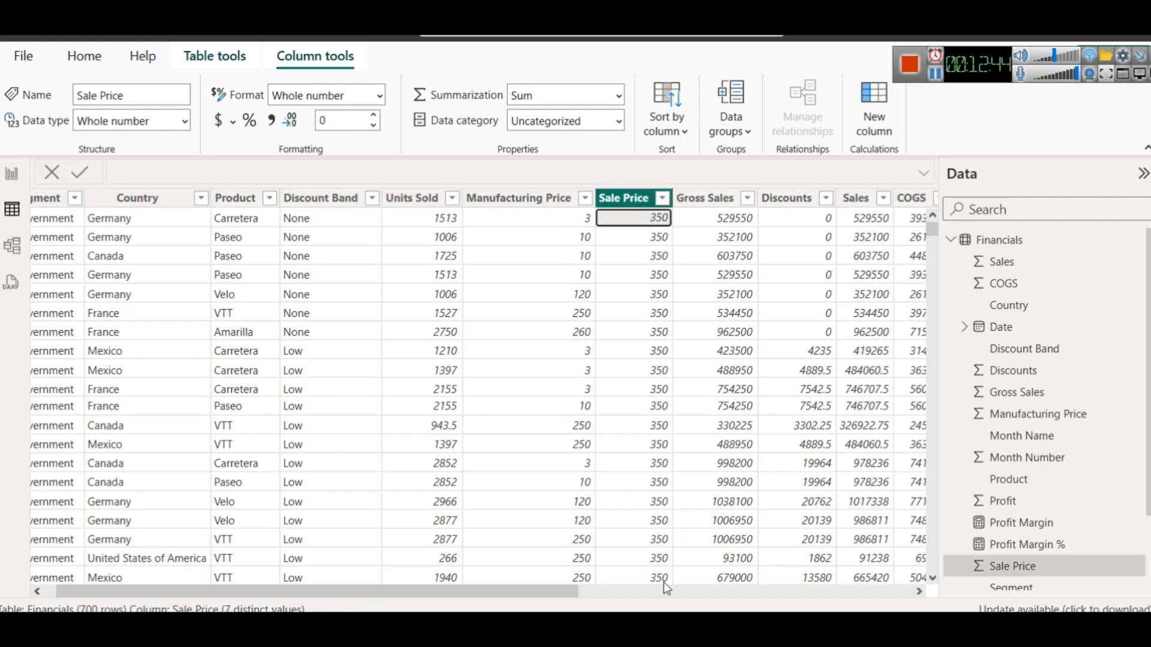
Switch to the DAX operators tutorial page in the browser and examine the Sales Square example and the ^ operator
left_click(510, 534)
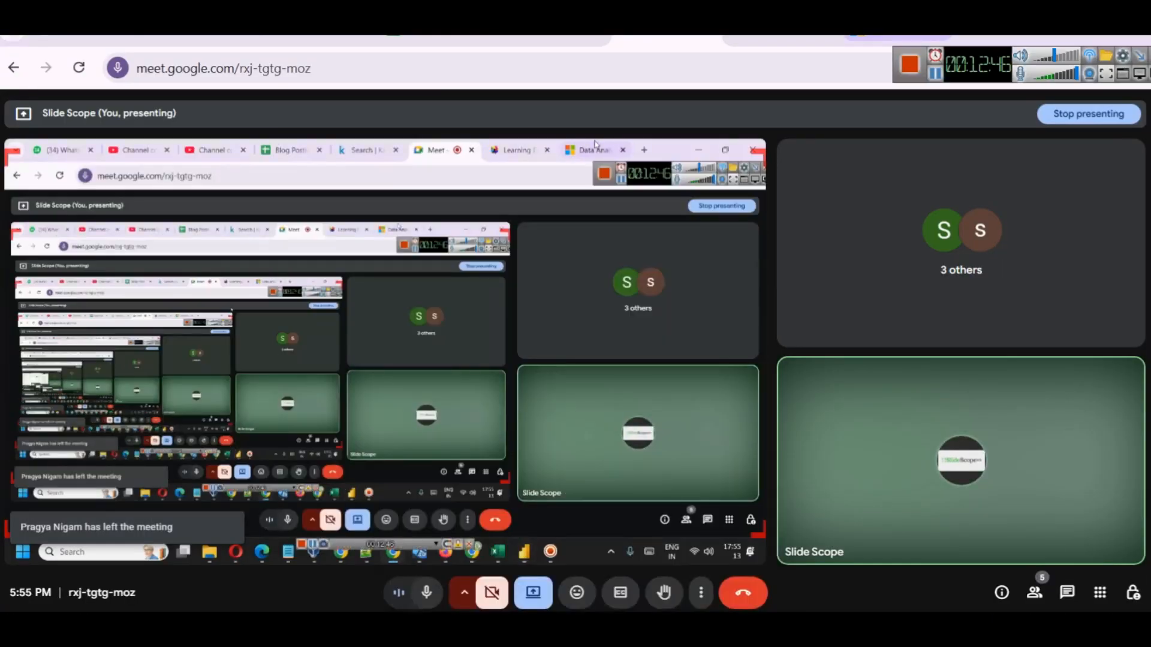
left_click(772, 31)
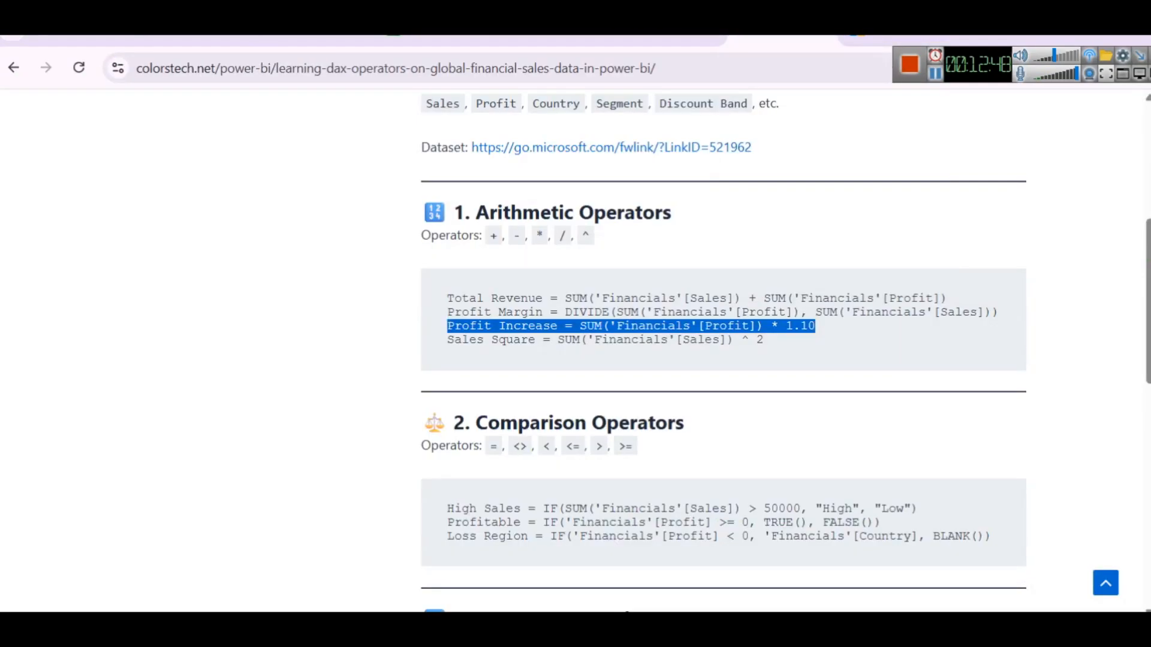
left_click(436, 342)
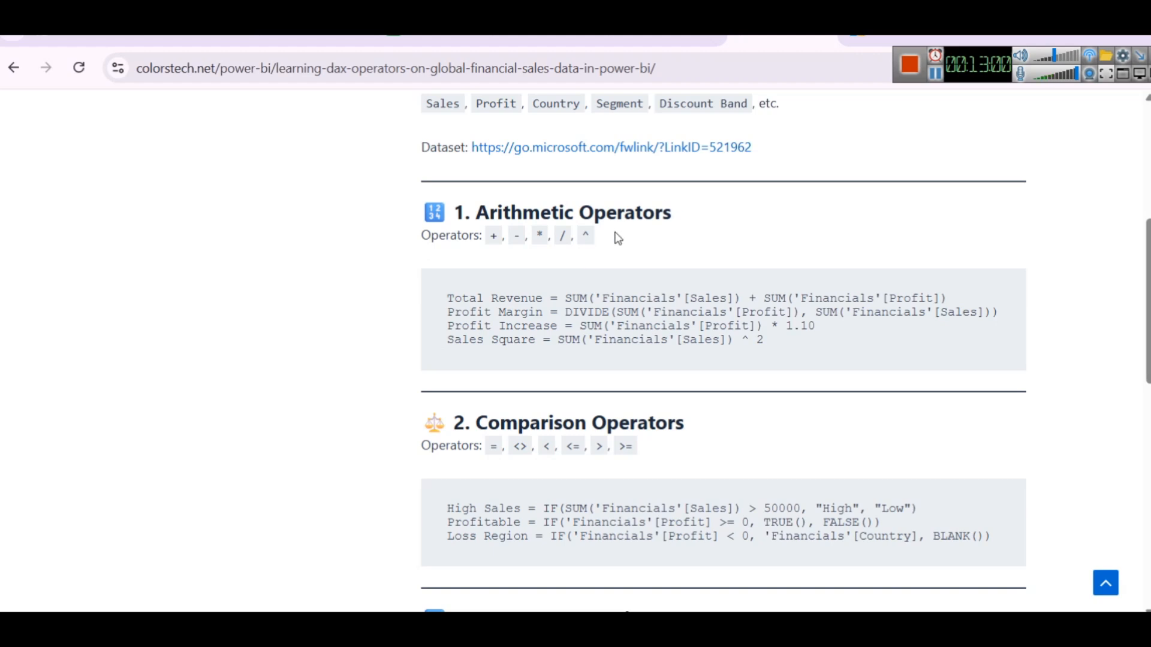
left_click_drag(575, 232, 598, 242)
Show the shifted symbols, including ^, on the On-Screen Keyboard, close it and return to Power BI Desktop
key("super")
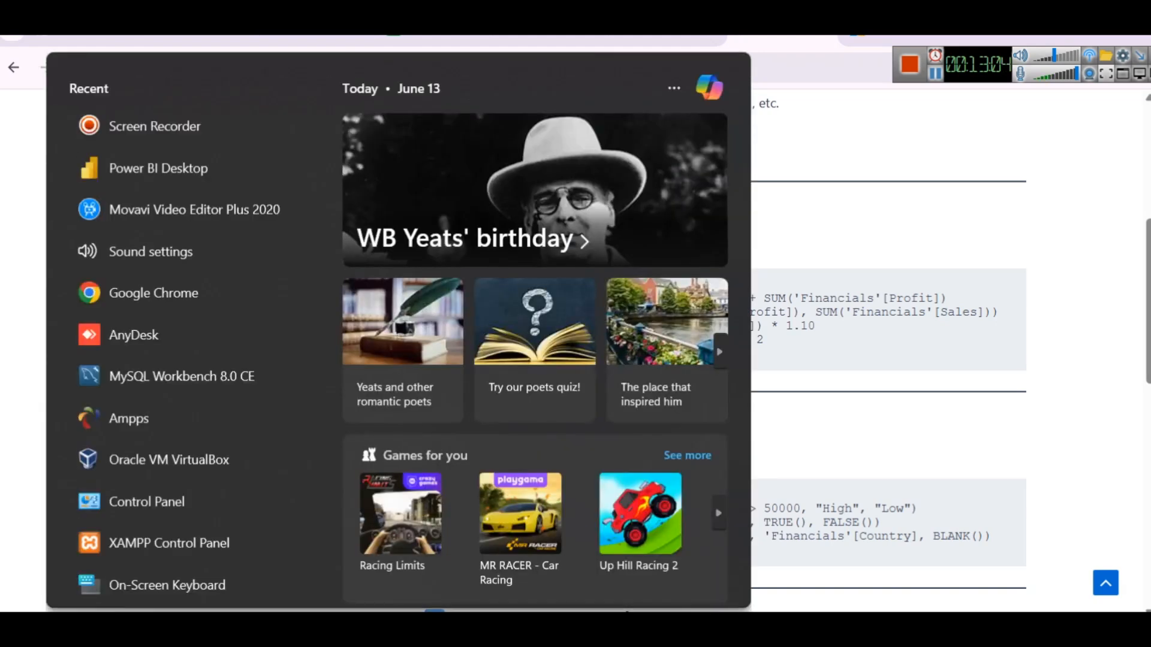
type("on")
left_click(593, 318)
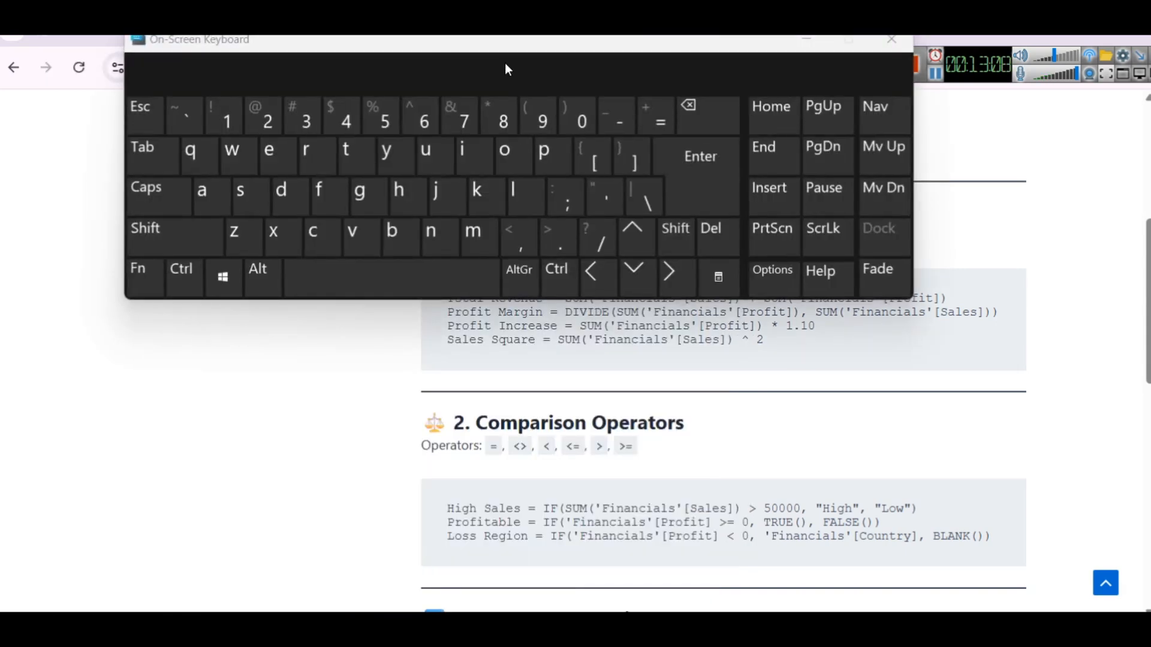
left_click_drag(501, 41, 502, 128)
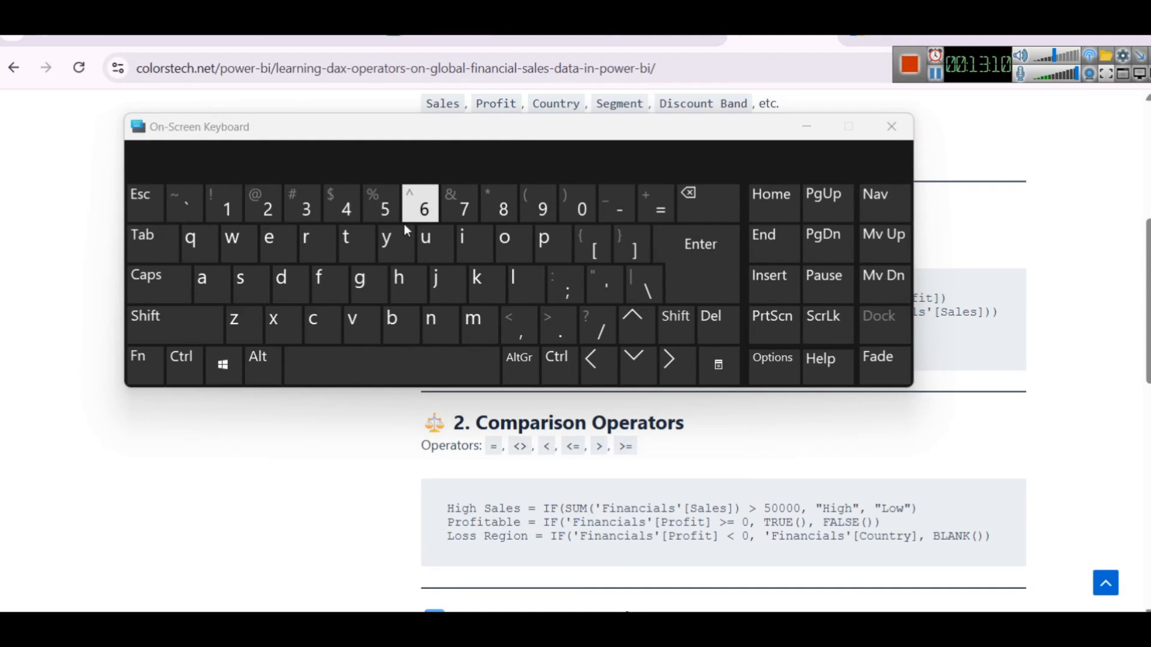
left_click(154, 325)
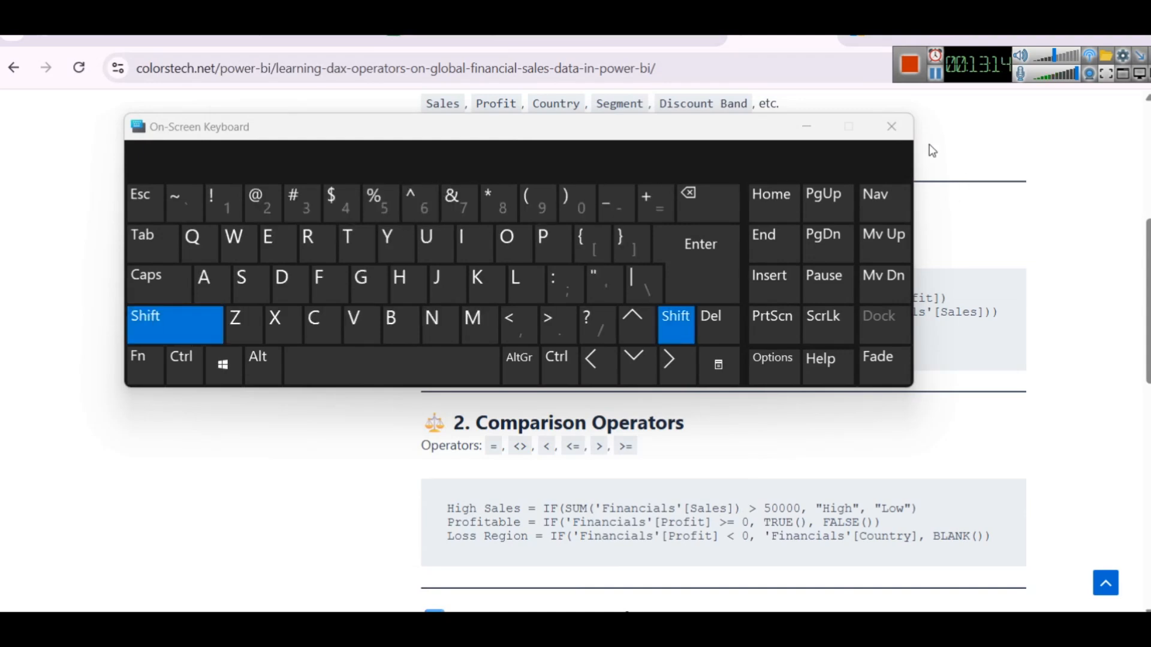
left_click(896, 128)
left_click(852, 239)
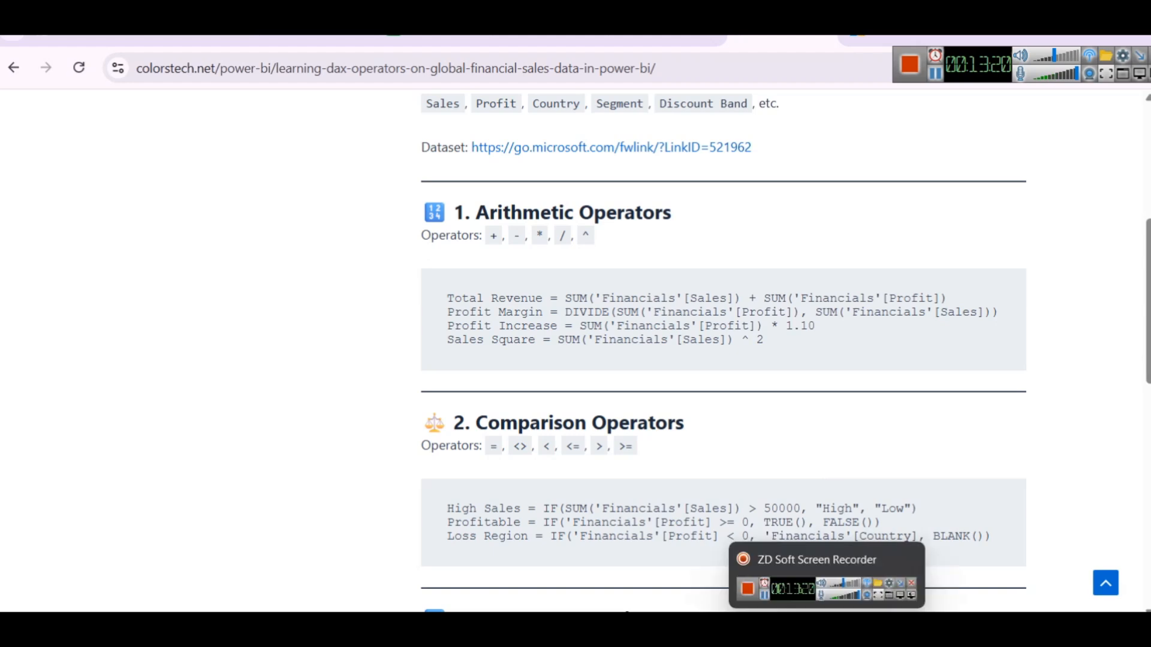
left_click(830, 627)
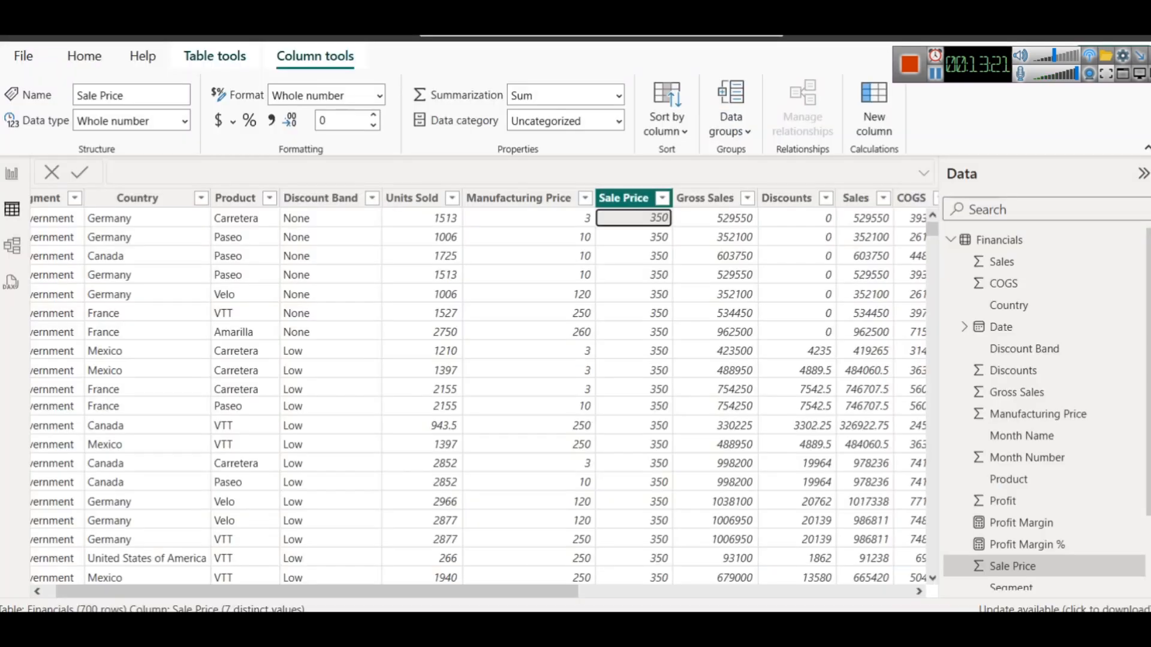
Return to the report canvas and delete the visual beside the Profit Margin card
left_click(11, 177)
left_click(391, 177)
key("Delete")
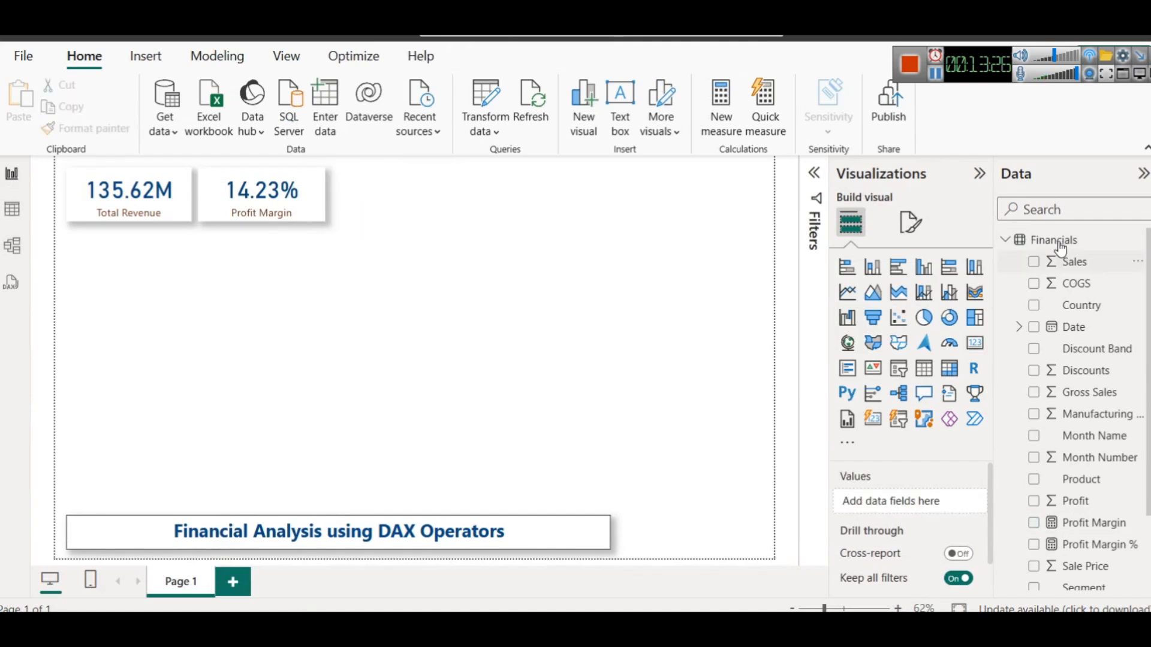
Create a measure in the Financials table with the formula Num Square = 6 ^ 2
right_click(1058, 239)
left_click(974, 273)
left_click(152, 170)
double_click(152, 170)
type("Num Sa")
type("uare =")
left_click(236, 174)
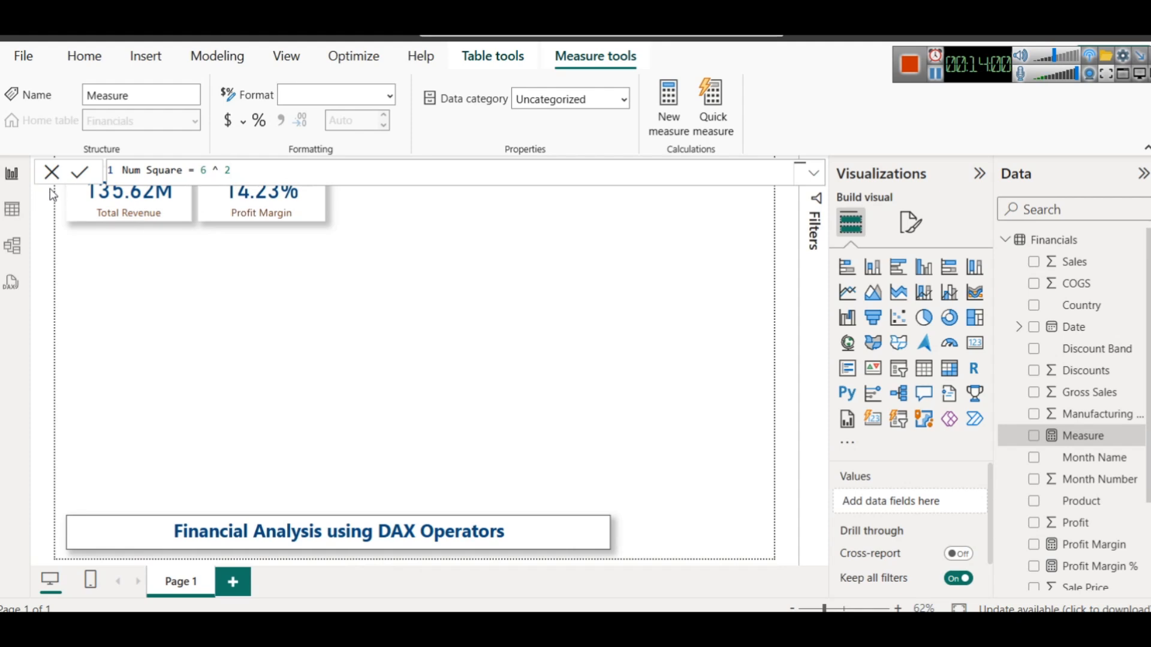
left_click(83, 174)
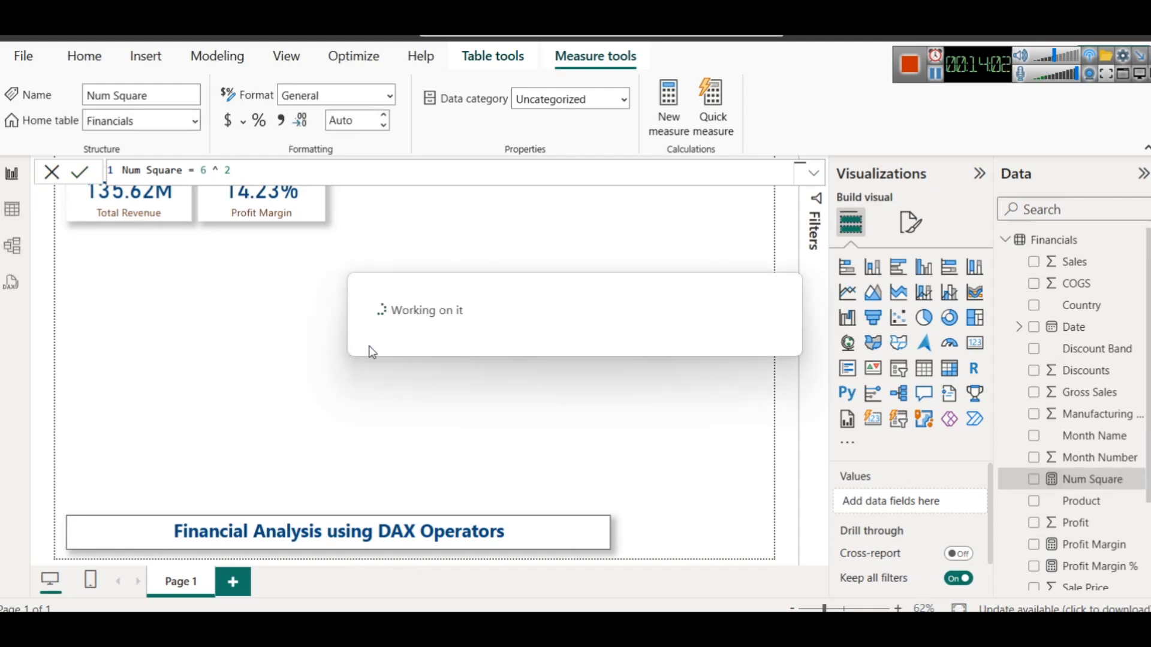
Duplicate the Profit Margin card and replace the copy's field with the Num Square measure
left_click(377, 275)
left_click(281, 208)
key("ctrl+c")
key("ctrl+v")
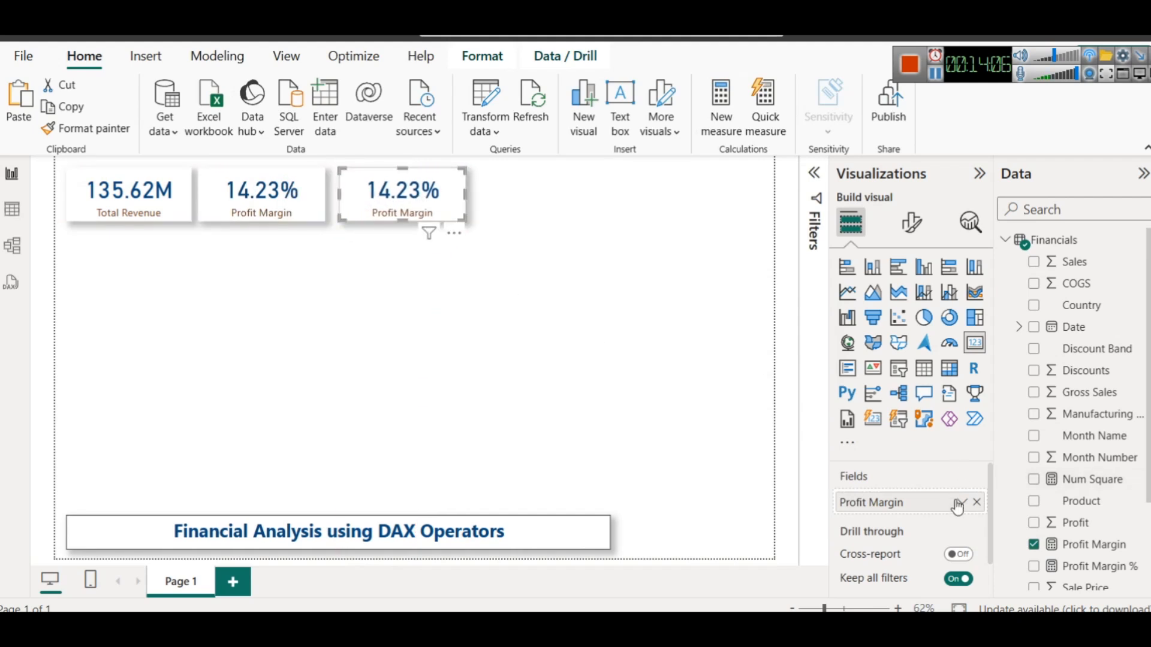
left_click(977, 503)
scroll(1094, 548, "down", 3)
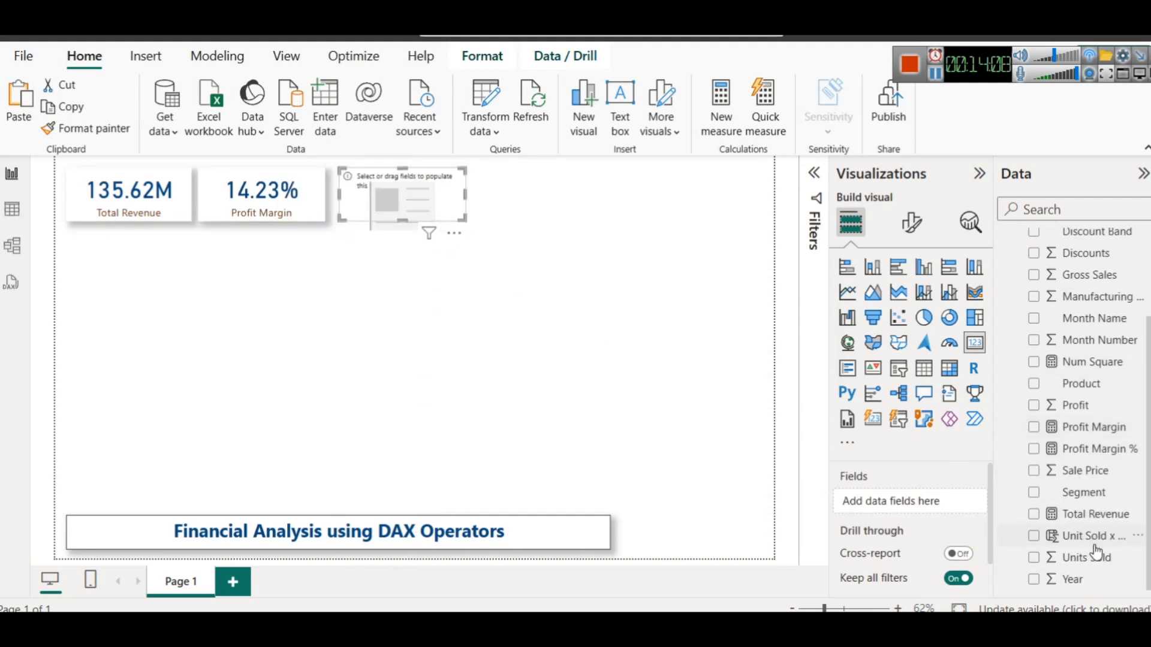
left_click_drag(1092, 362, 935, 504)
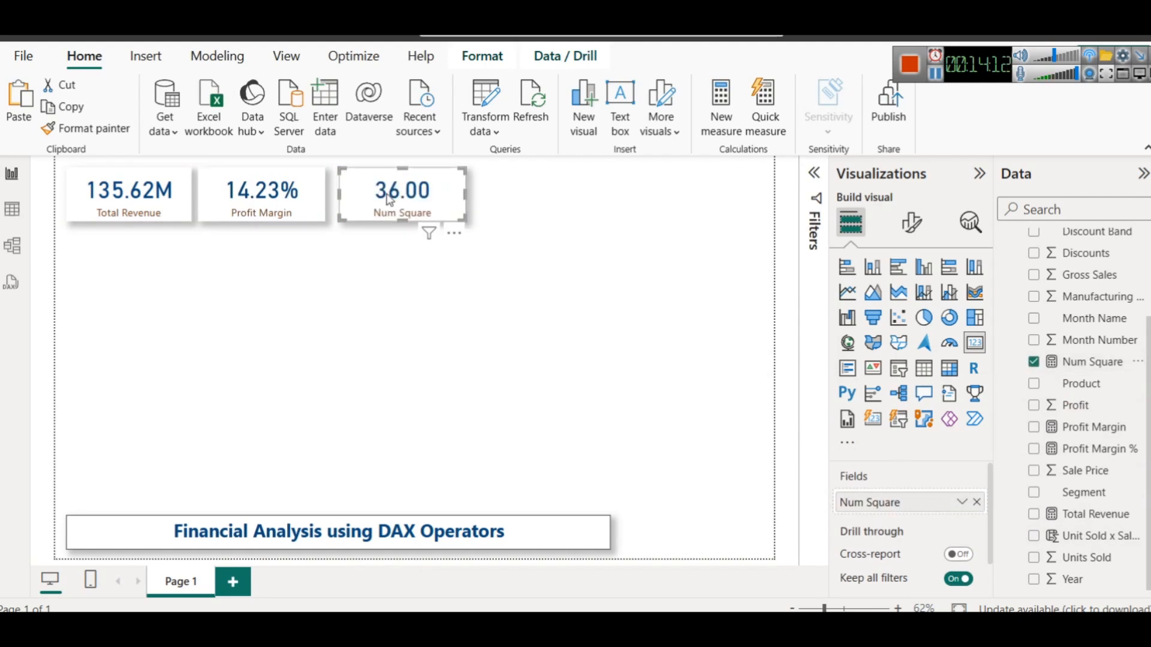
Delete the Num Square card from the report page
left_click(501, 221)
left_click(447, 195)
key("Delete")
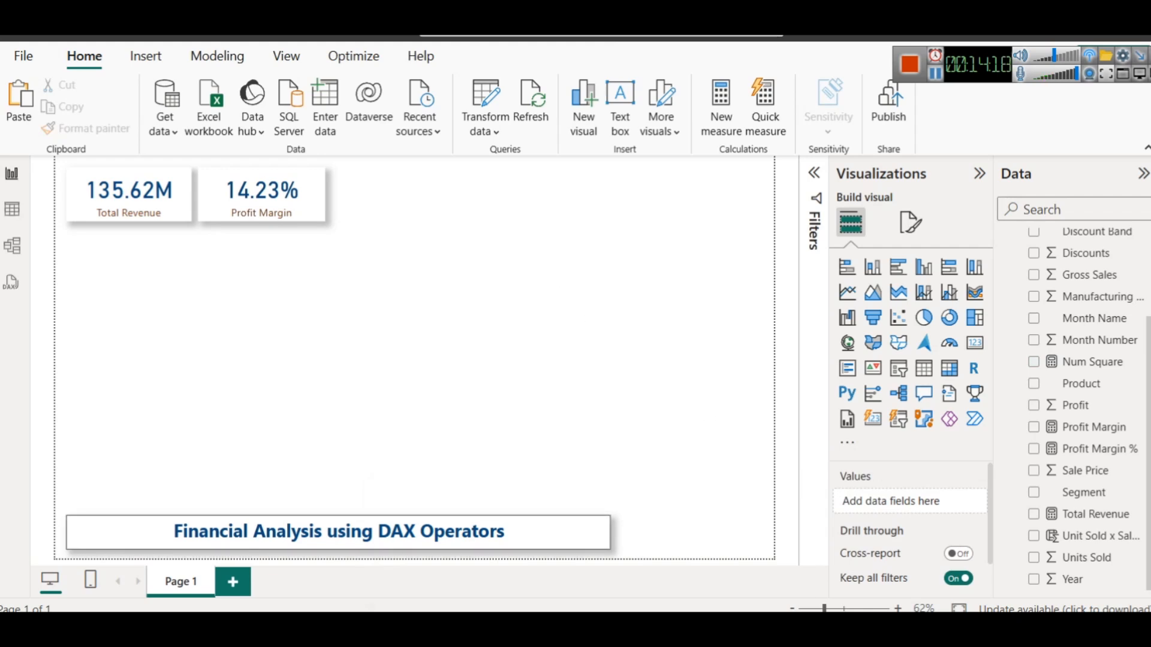
Switch to the DAX operators tutorial in the browser, highlight the Sales Square example, and return to Power BI Desktop
left_click(531, 551)
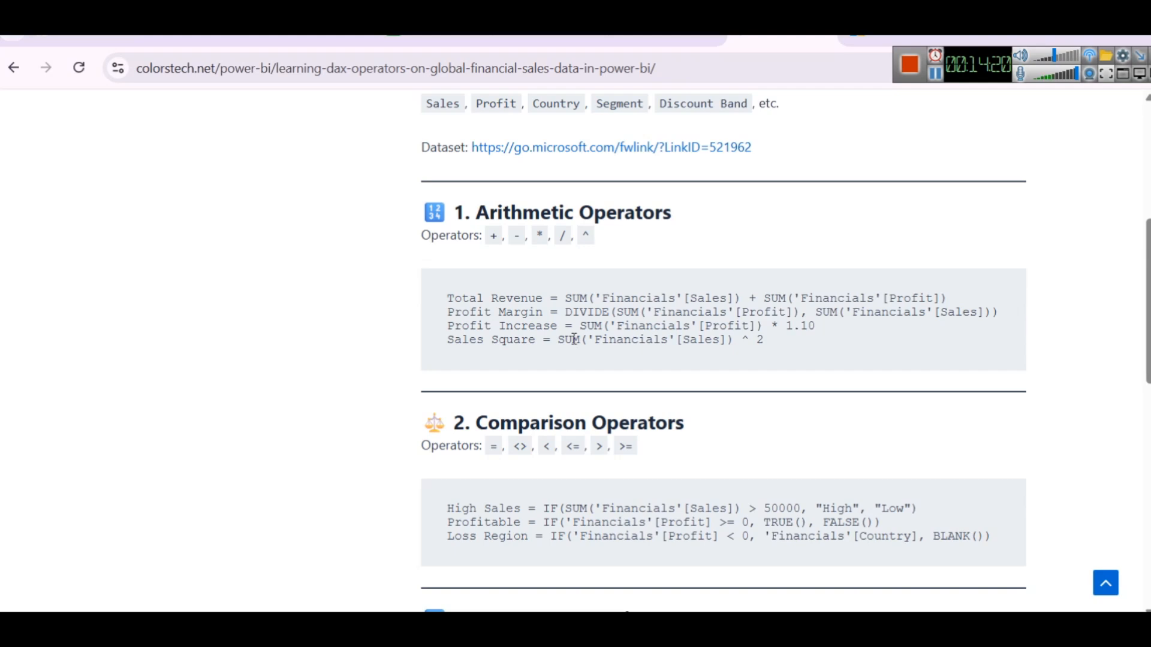
left_click_drag(764, 341, 455, 348)
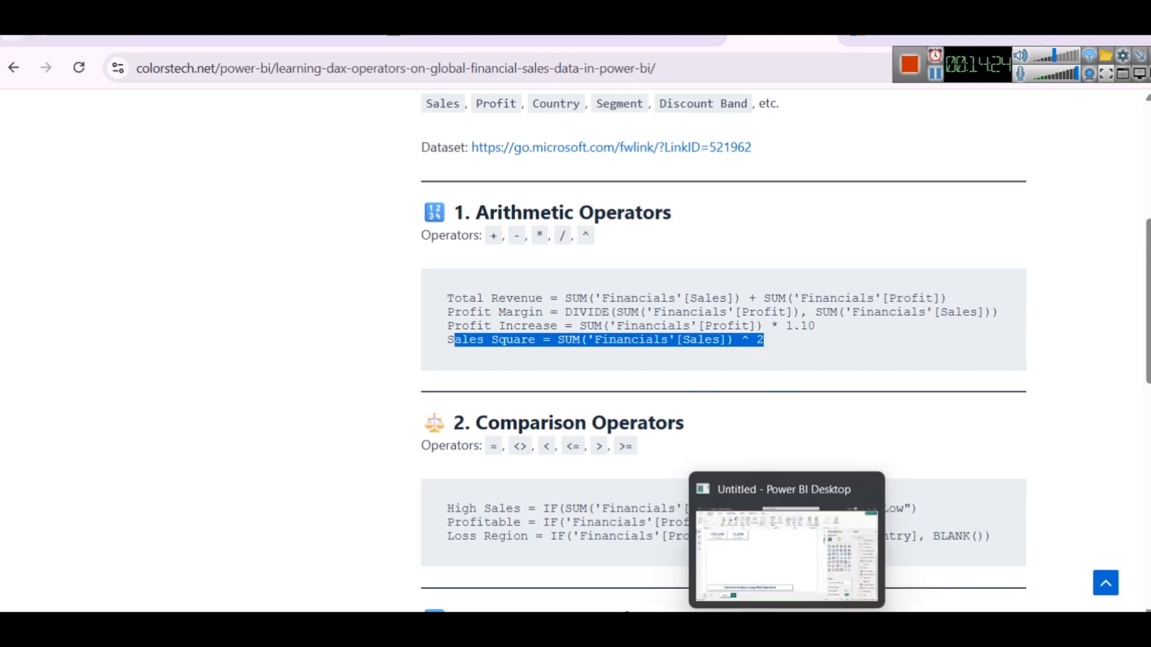
left_click(887, 575)
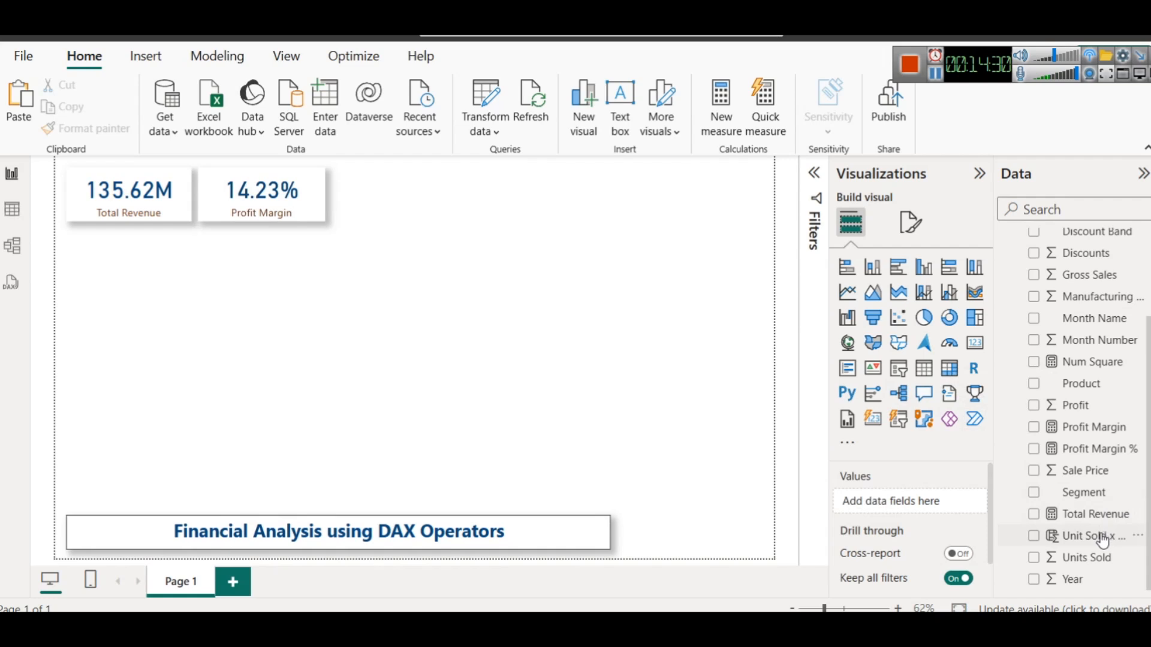
Change the Num Square measure's formula to 6 ^ 2.5
left_click(1085, 362)
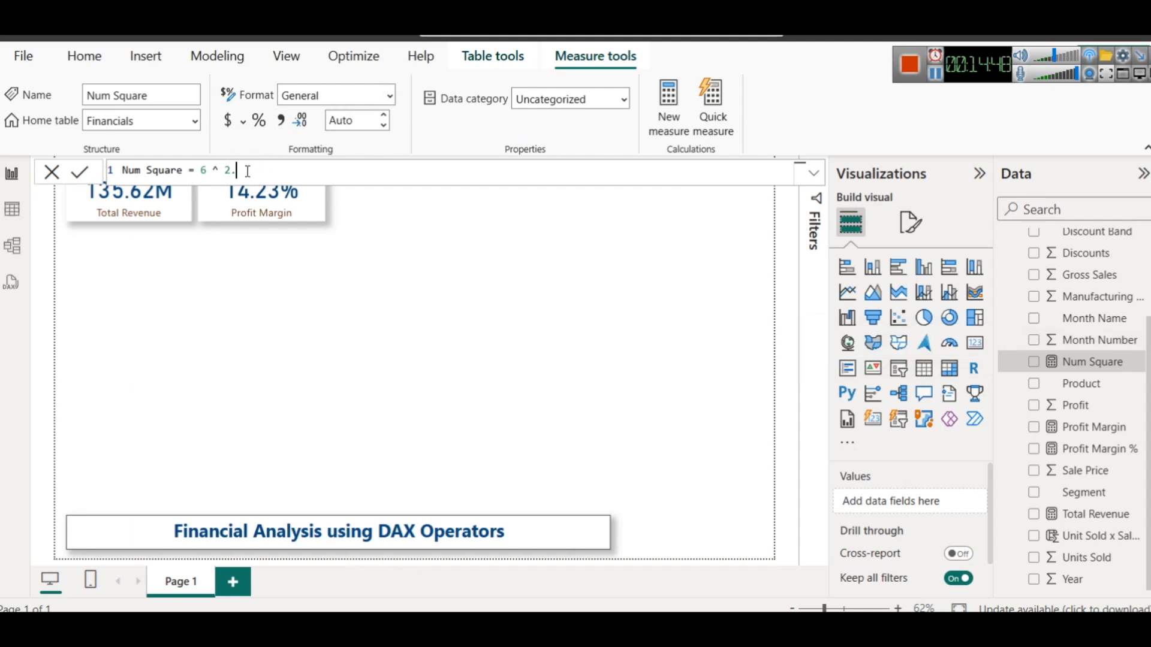
left_click(72, 174)
left_click(471, 319)
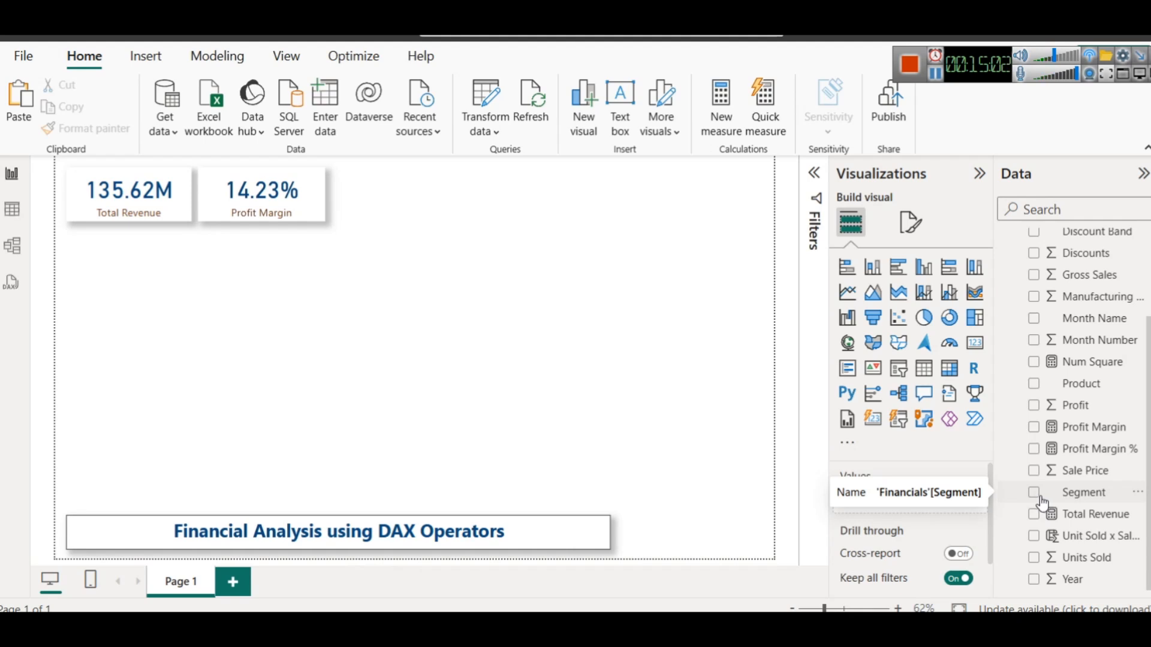
Reopen the Num Square measure to review its formula, then leave the formula editor without making changes
left_click(1089, 372)
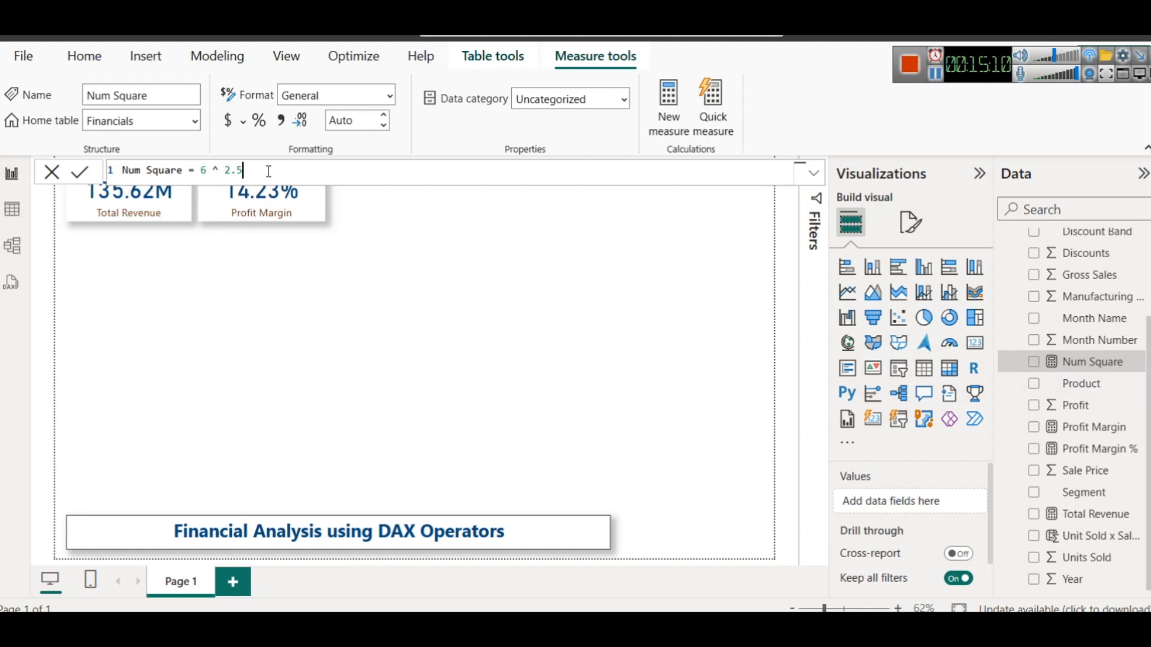
key("ctrl+a")
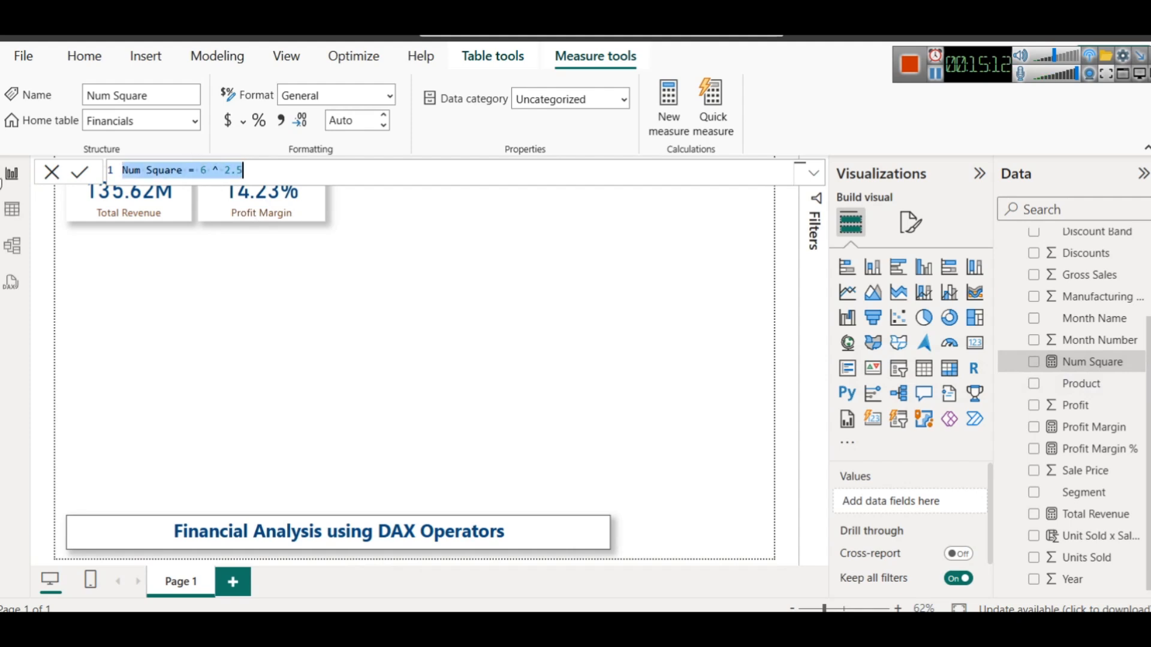
left_click(51, 171)
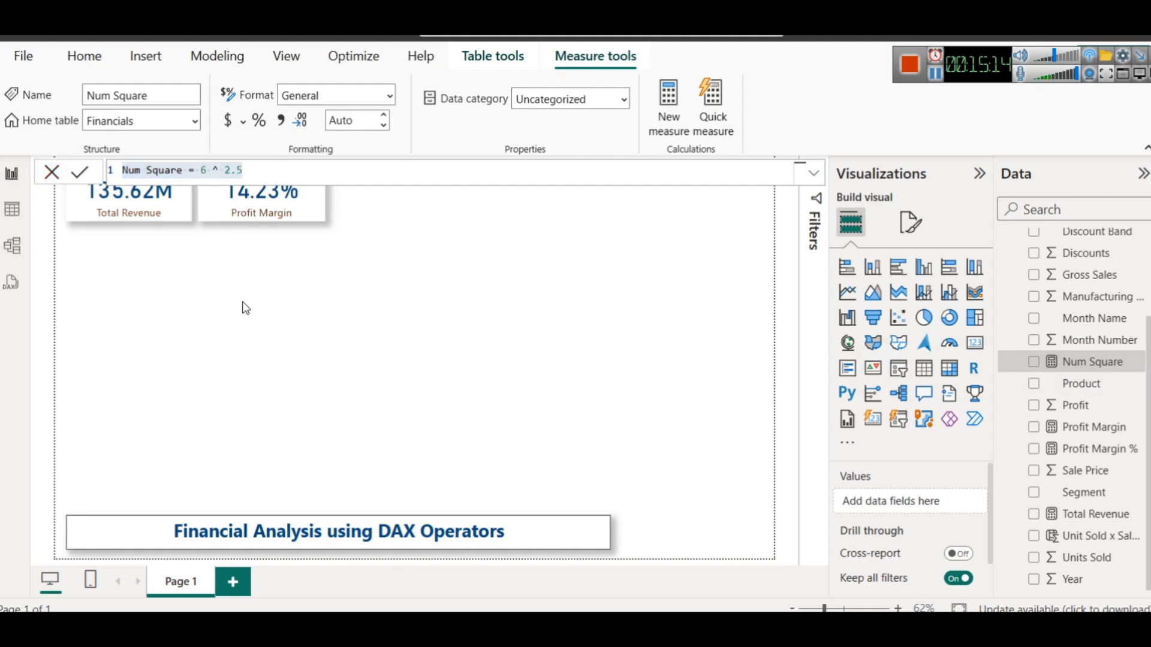
Set the display units of the Total Revenue card's callout value to None
left_click(147, 213)
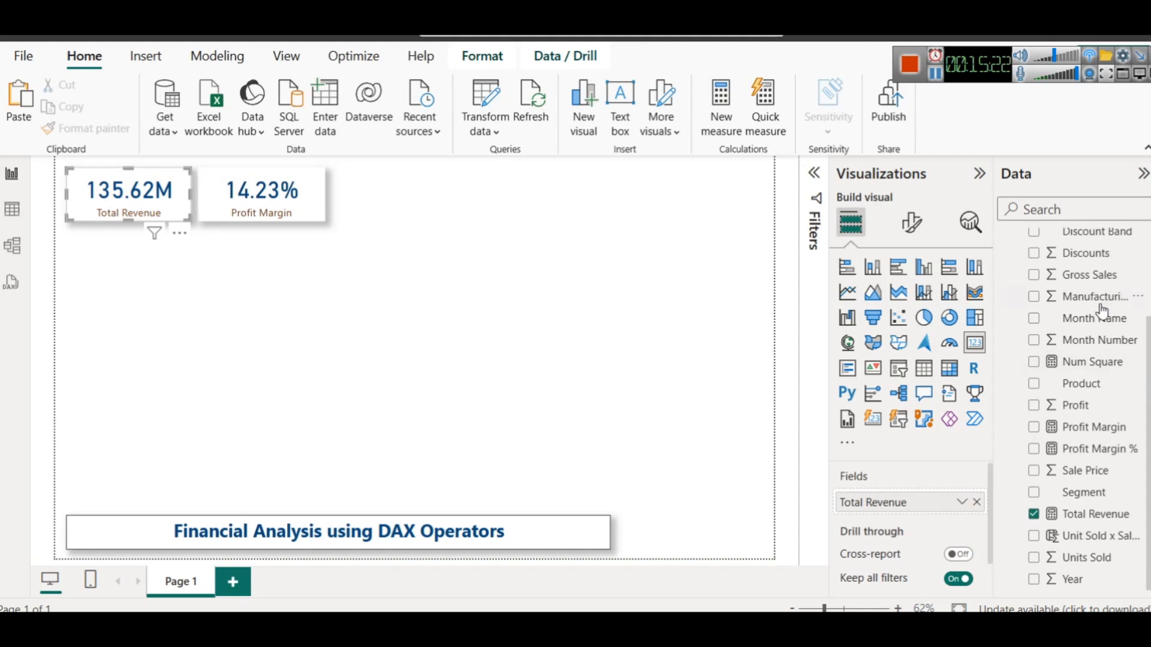
left_click(912, 222)
left_click(902, 348)
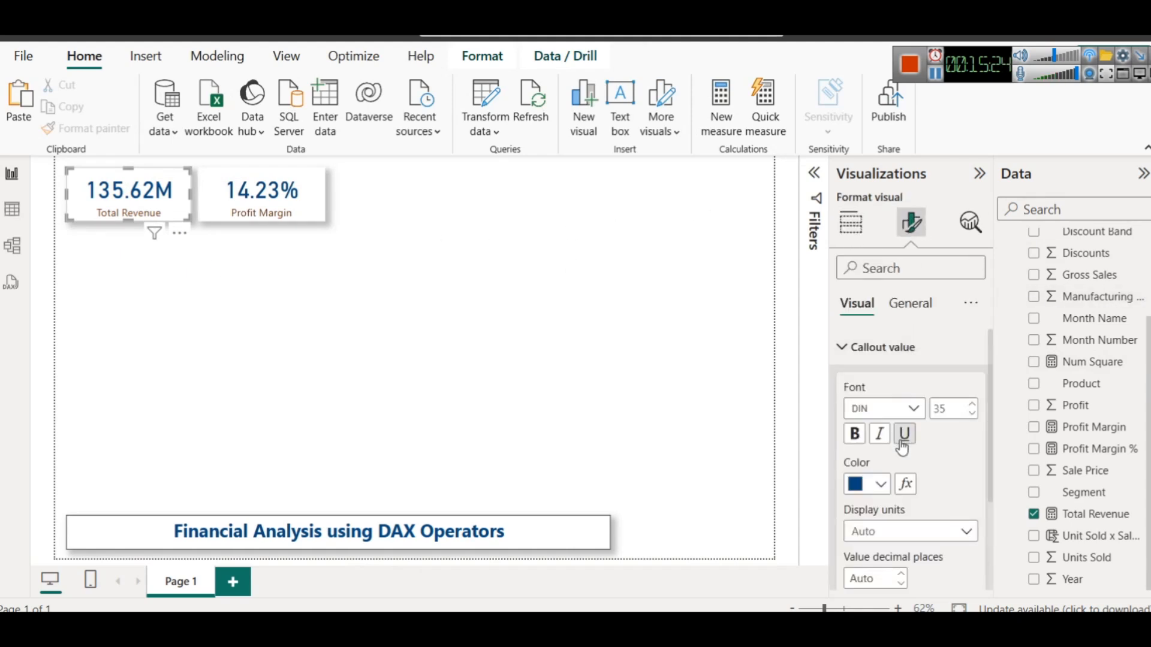
left_click(901, 531)
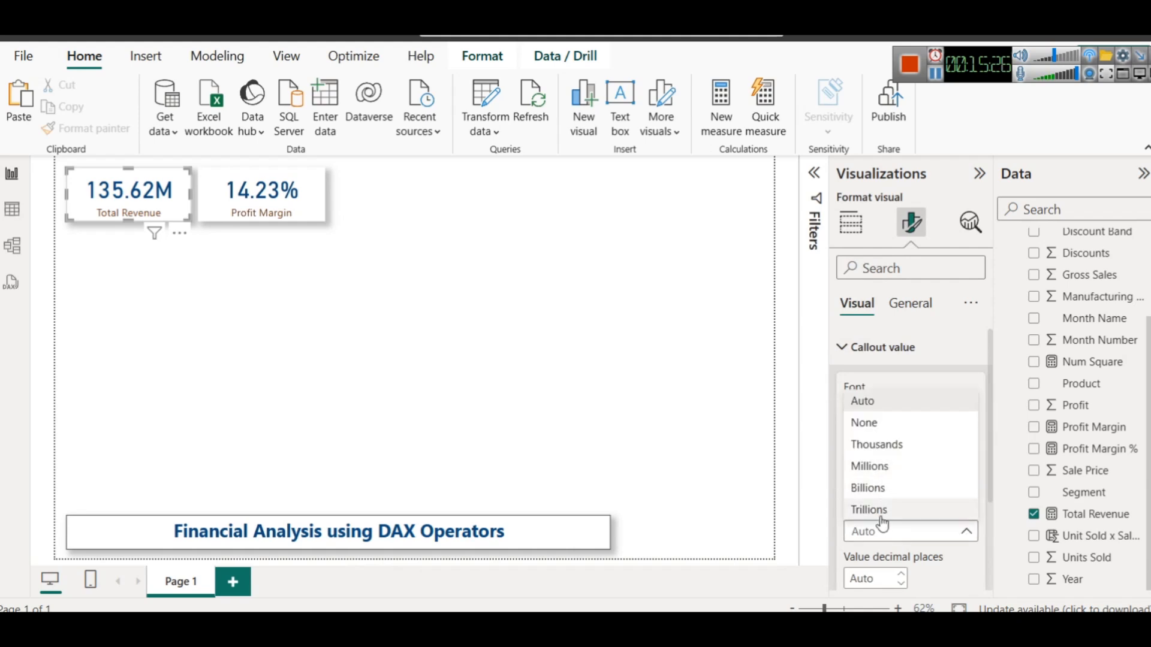
left_click(867, 422)
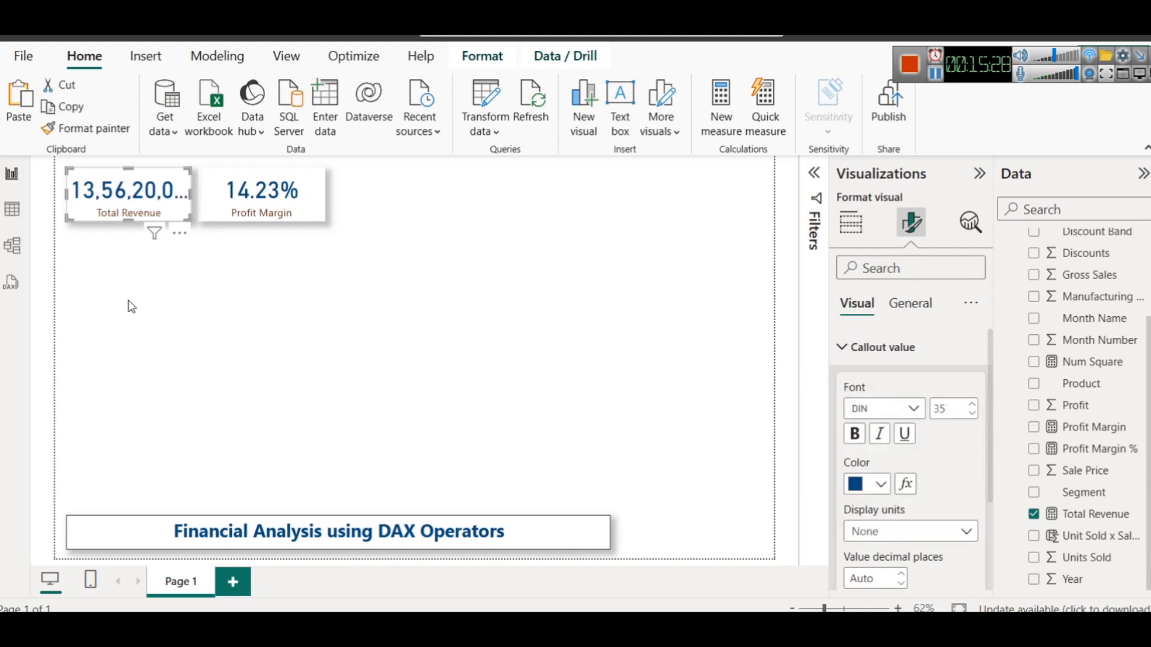
Move the Profit Margin card aside and widen the Total Revenue card to fit its full value
left_click_drag(211, 208, 319, 222)
left_click(180, 198)
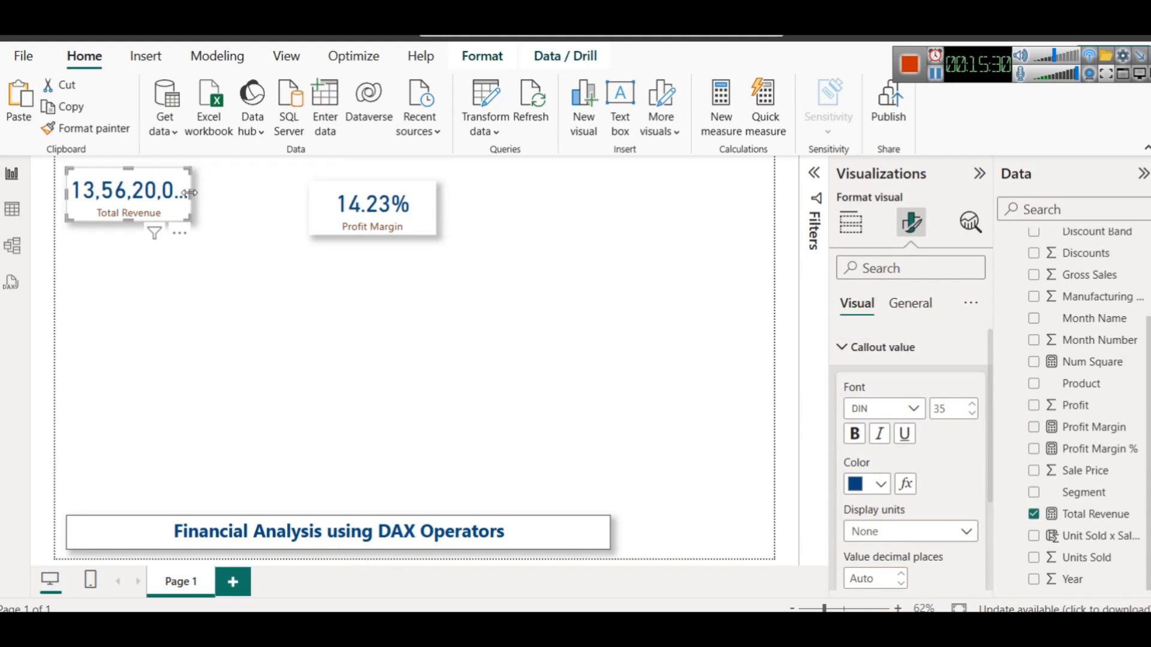
left_click_drag(191, 196, 253, 202)
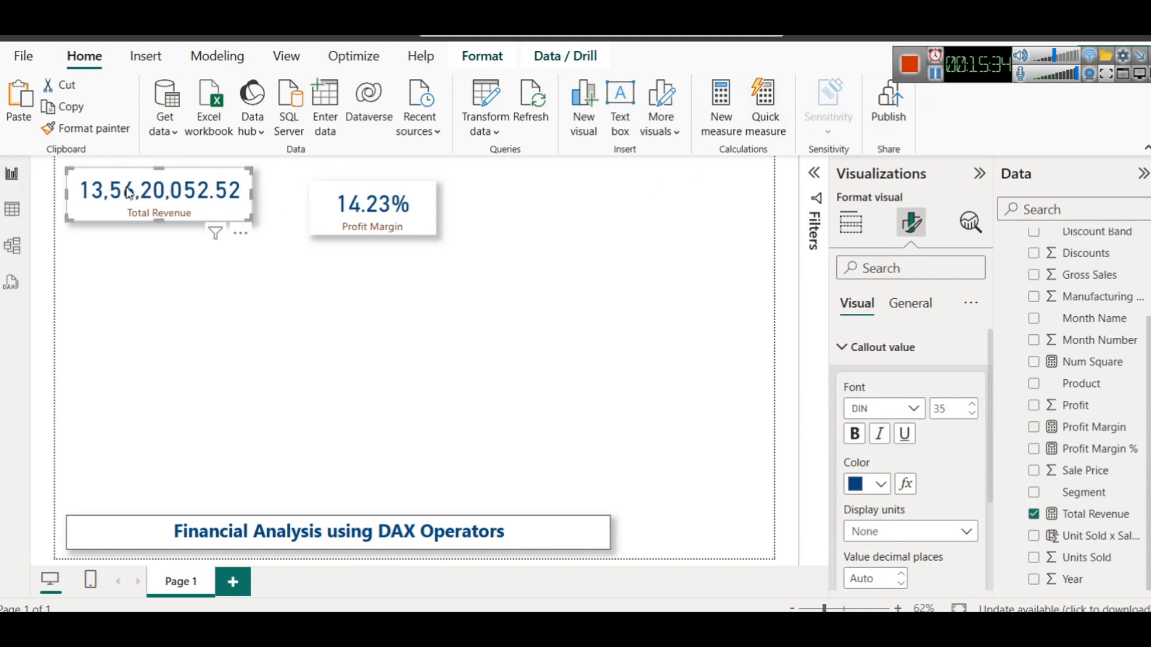
Undo the widening of the Total Revenue card and move the Profit Margin card back beside it, aligned in the same row
key("ctrl+z")
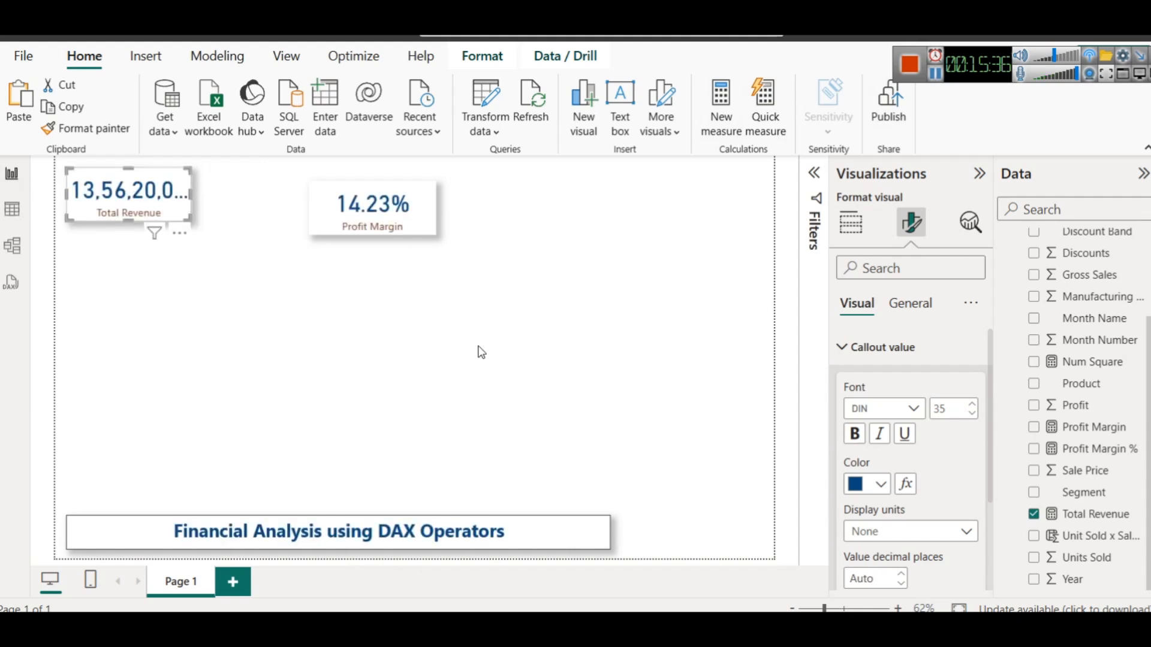
left_click(437, 301)
left_click_drag(396, 211, 312, 201)
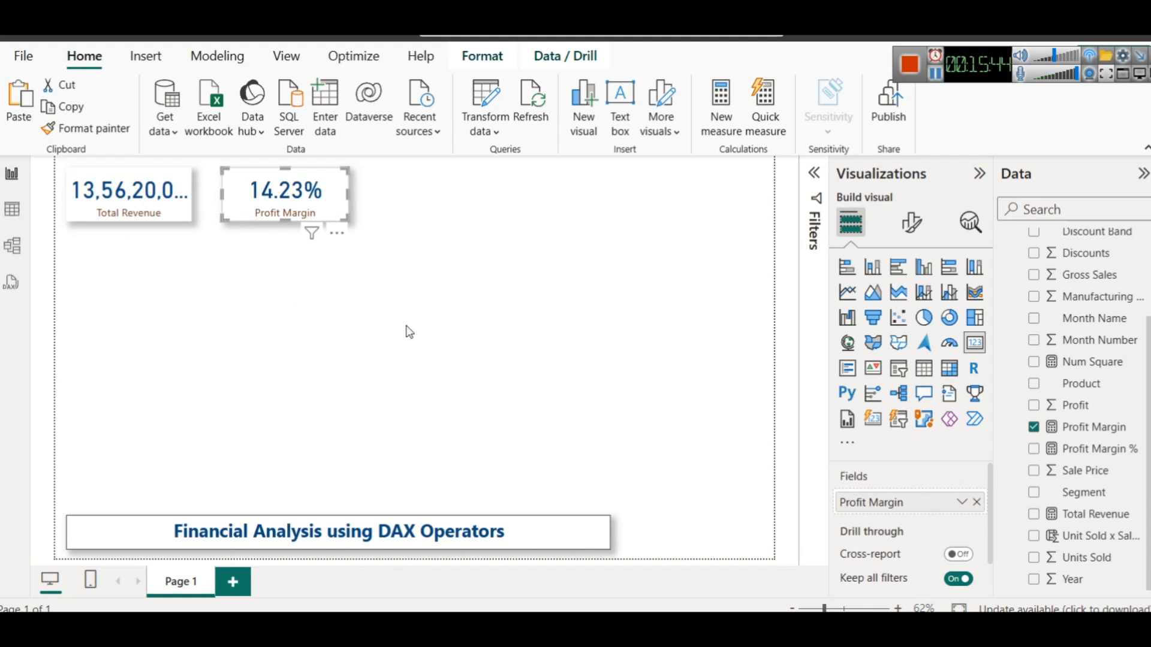
Create a measure in the Financials table with the formula Target Profit Margin = 15.7
scroll(1035, 324, "up", 2)
right_click(1050, 242)
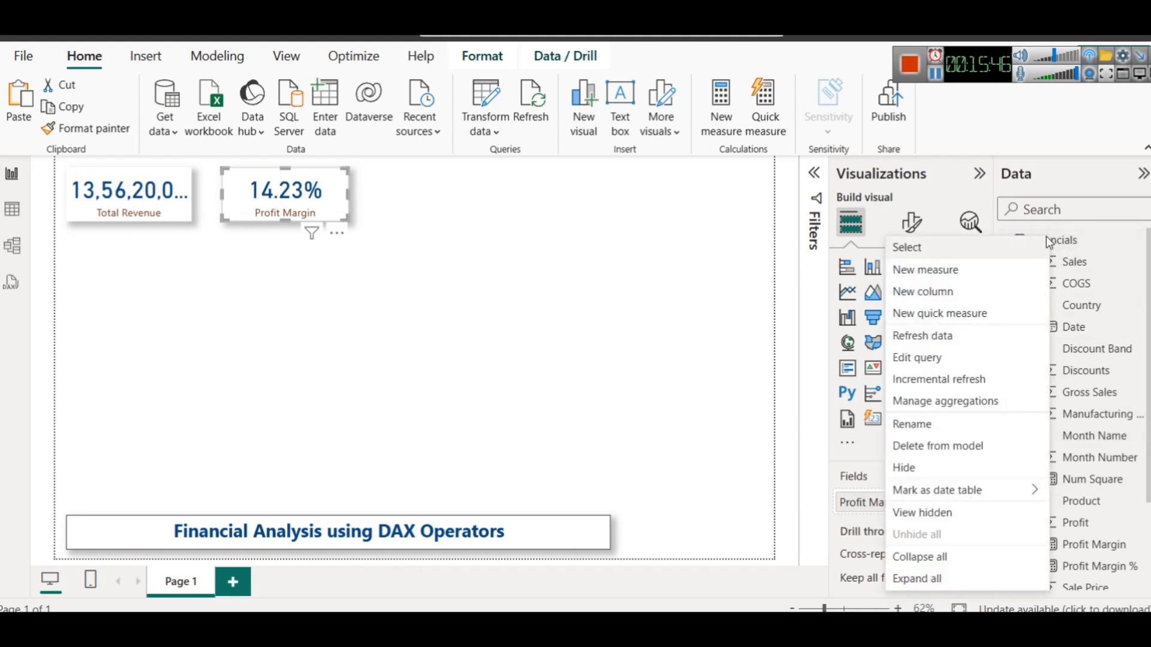
left_click(969, 271)
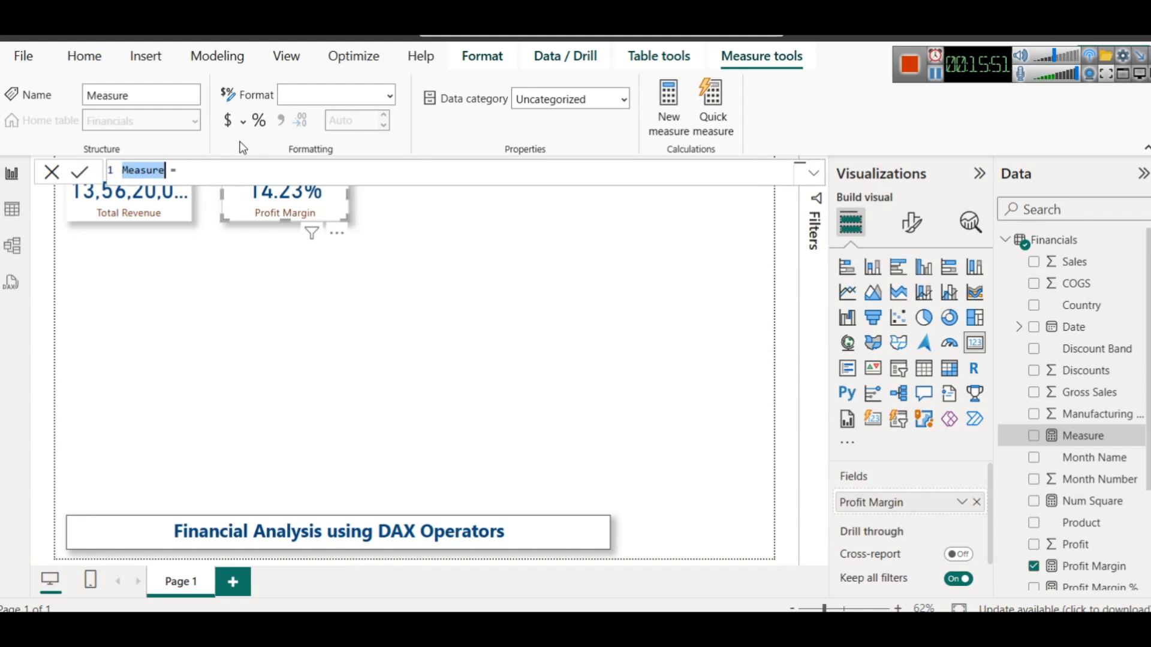
type("Target ")
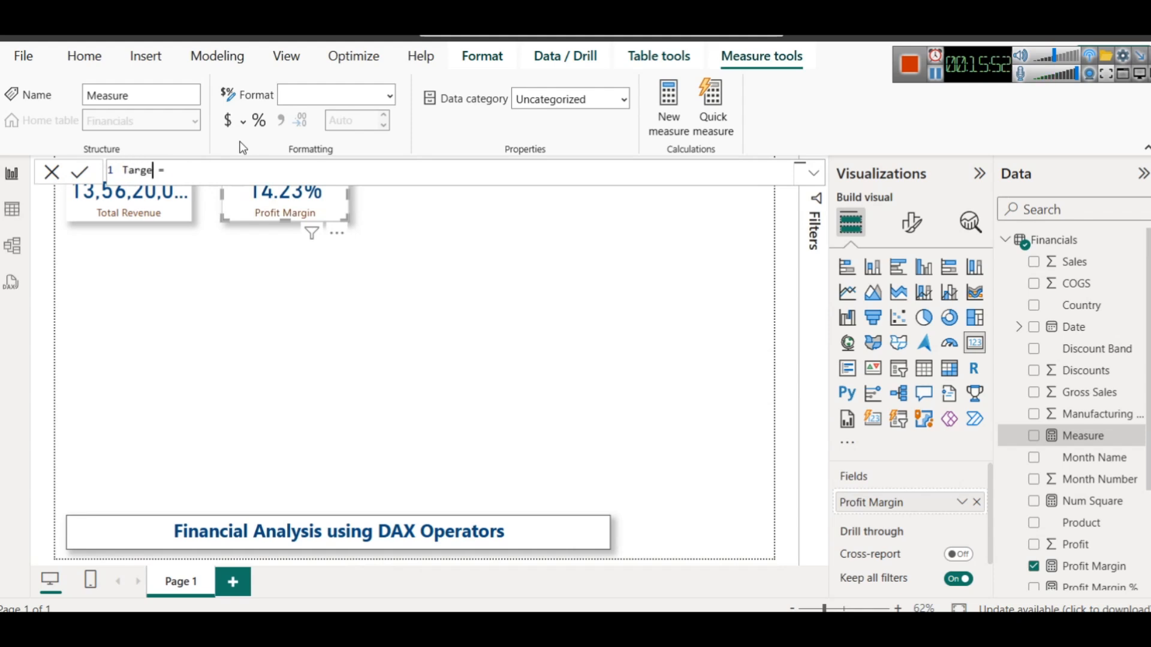
type("Profit Marke")
key("BackSpace")
type("fi")
key("BackSpace")
key("BackSpace")
type("gin")
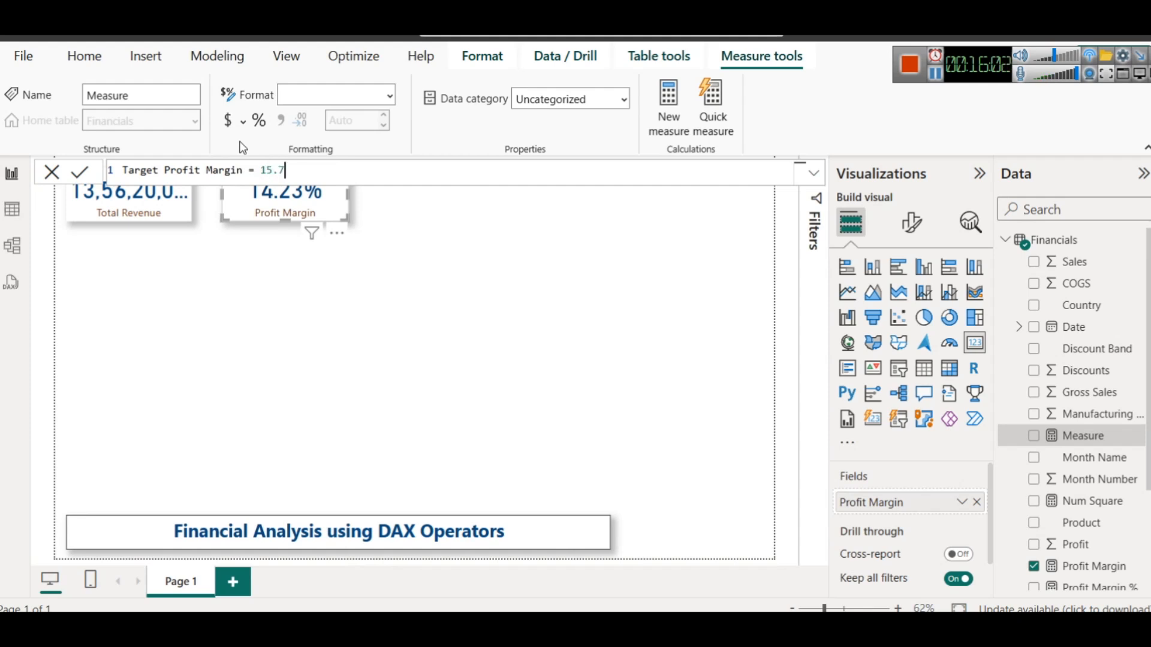
left_click(81, 174)
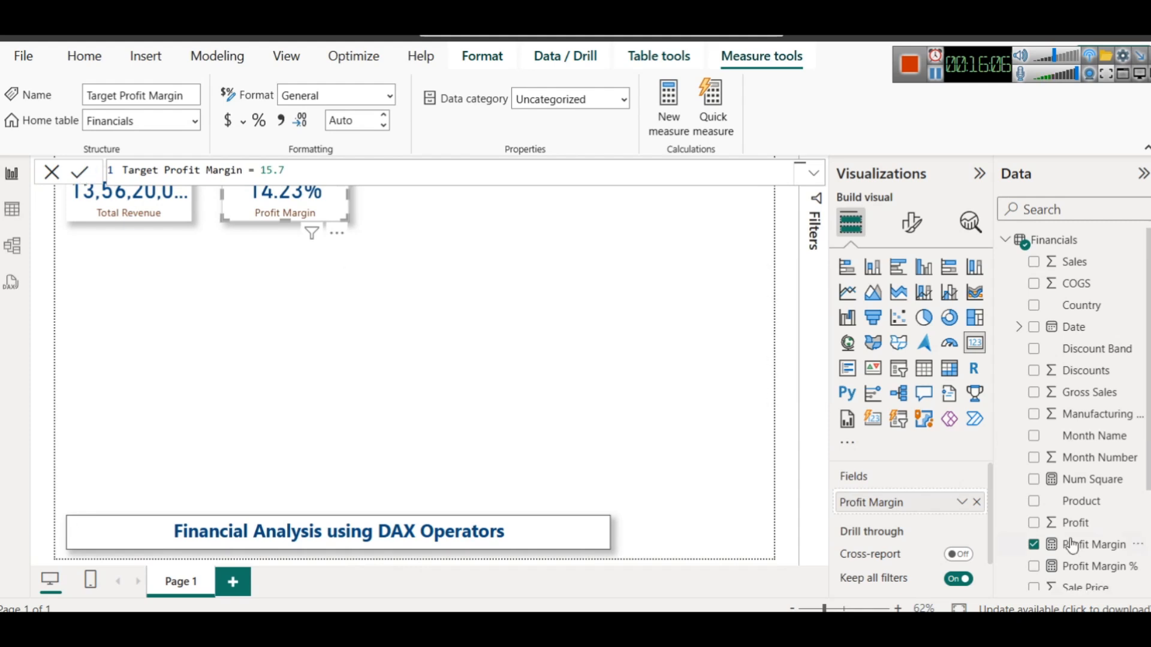
scroll(1132, 510, "down", 3)
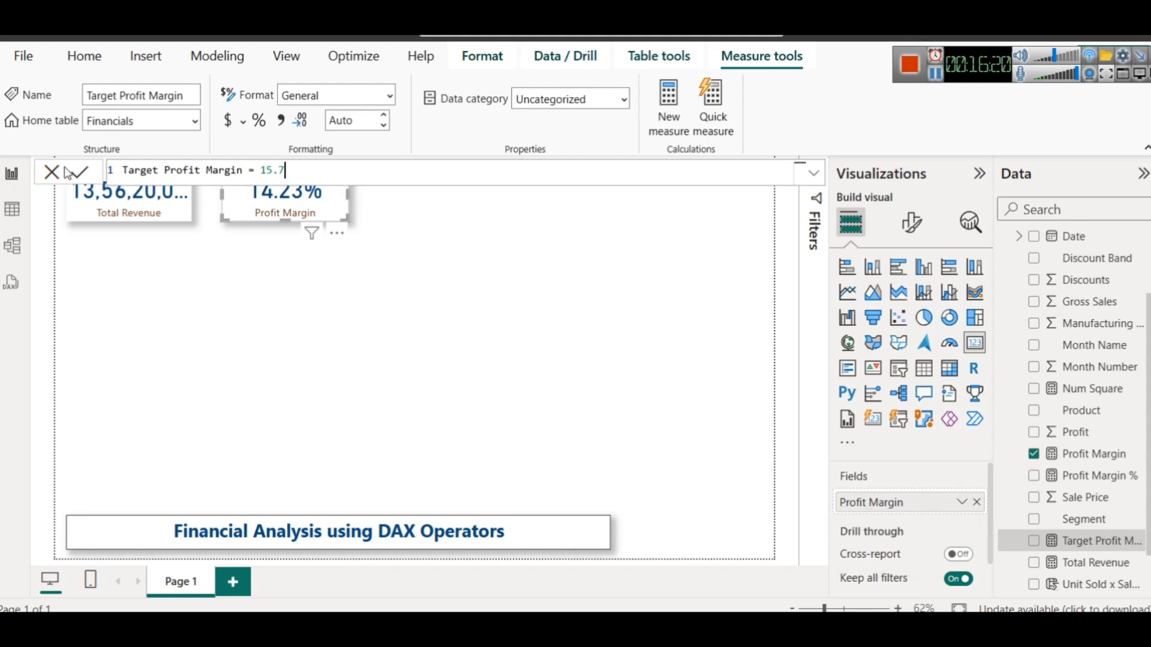
left_click(454, 387)
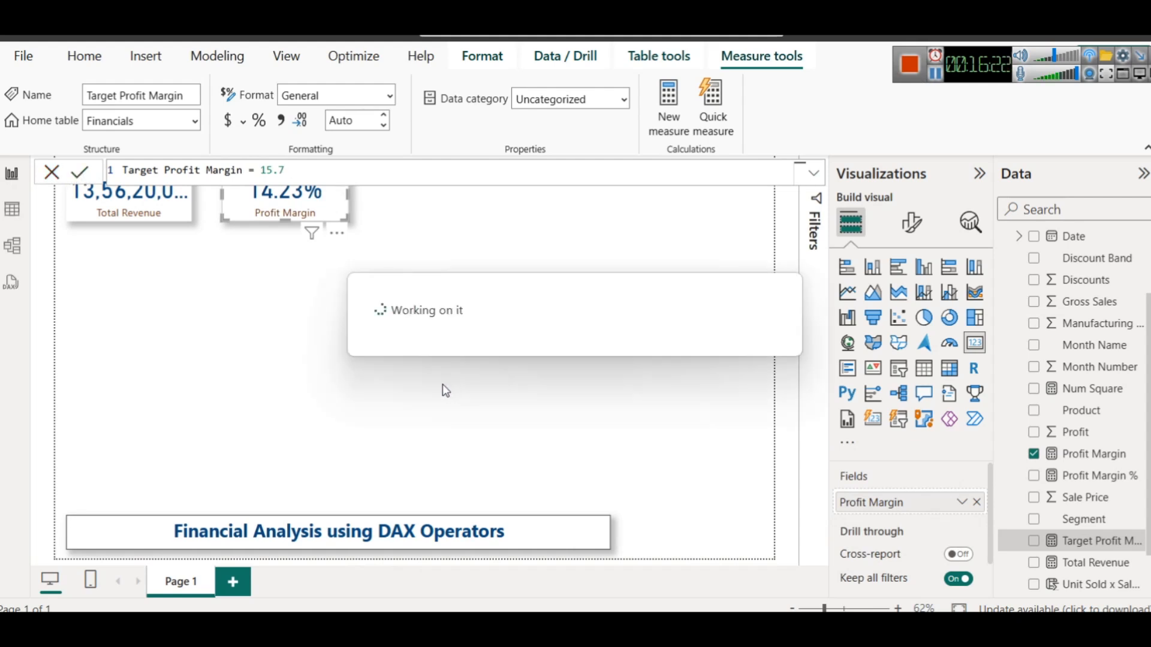
Add an empty gauge visual directly beneath the Total Revenue card and enlarge it in width and height
left_click(629, 387)
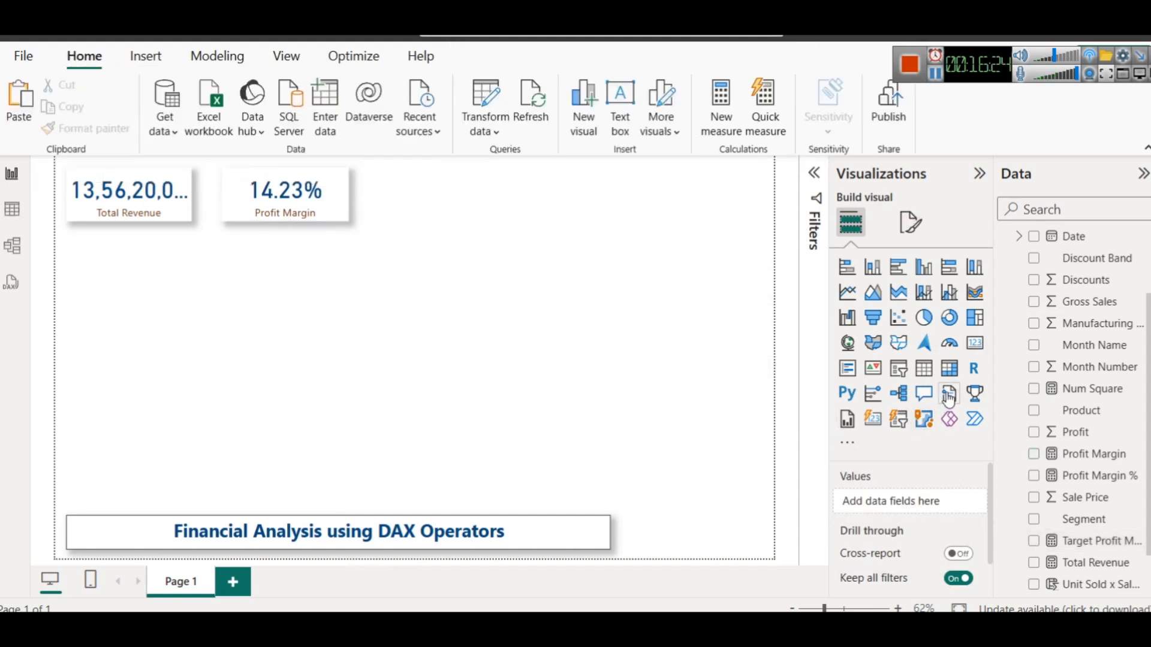
left_click(948, 348)
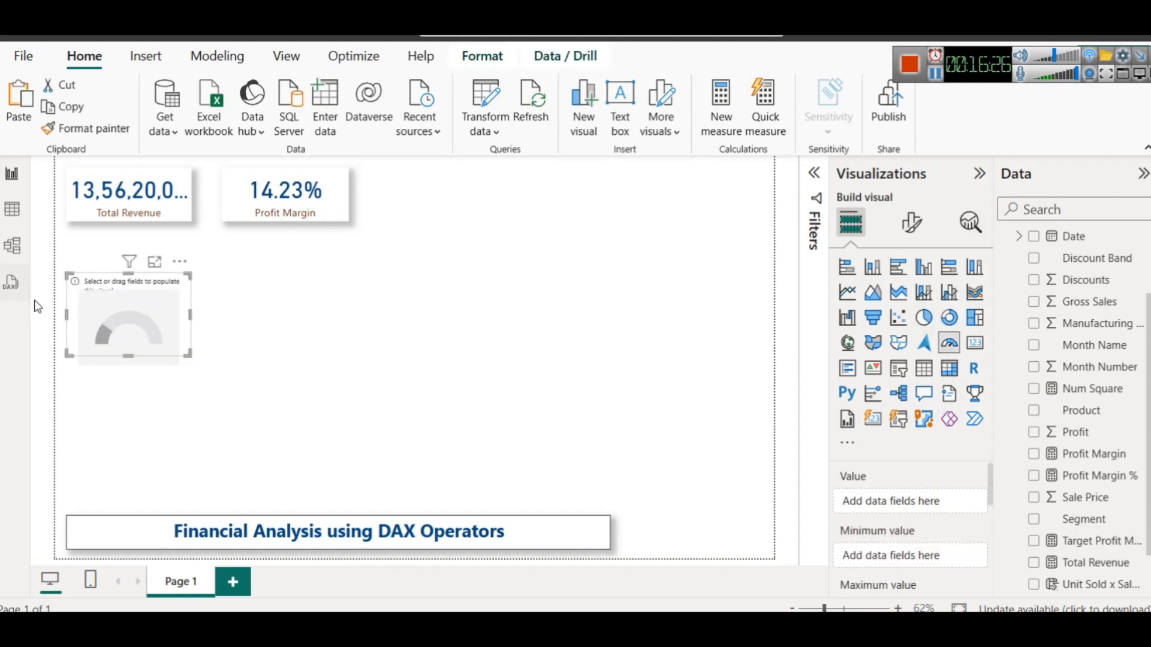
left_click_drag(129, 312, 248, 277)
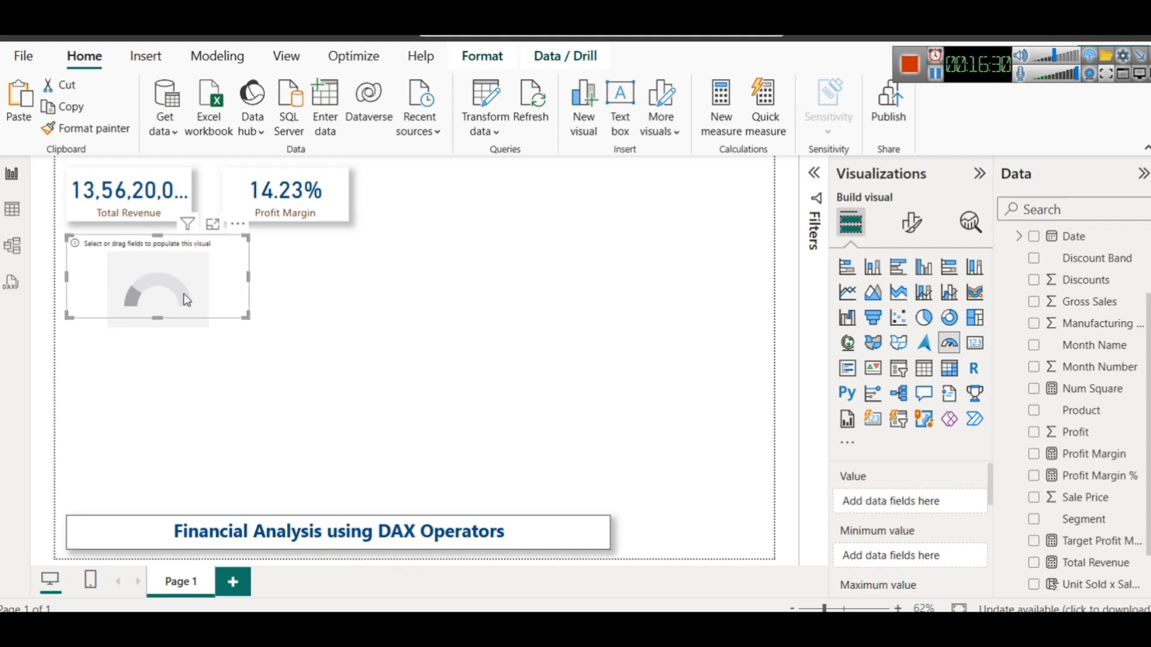
left_click_drag(162, 319, 158, 338)
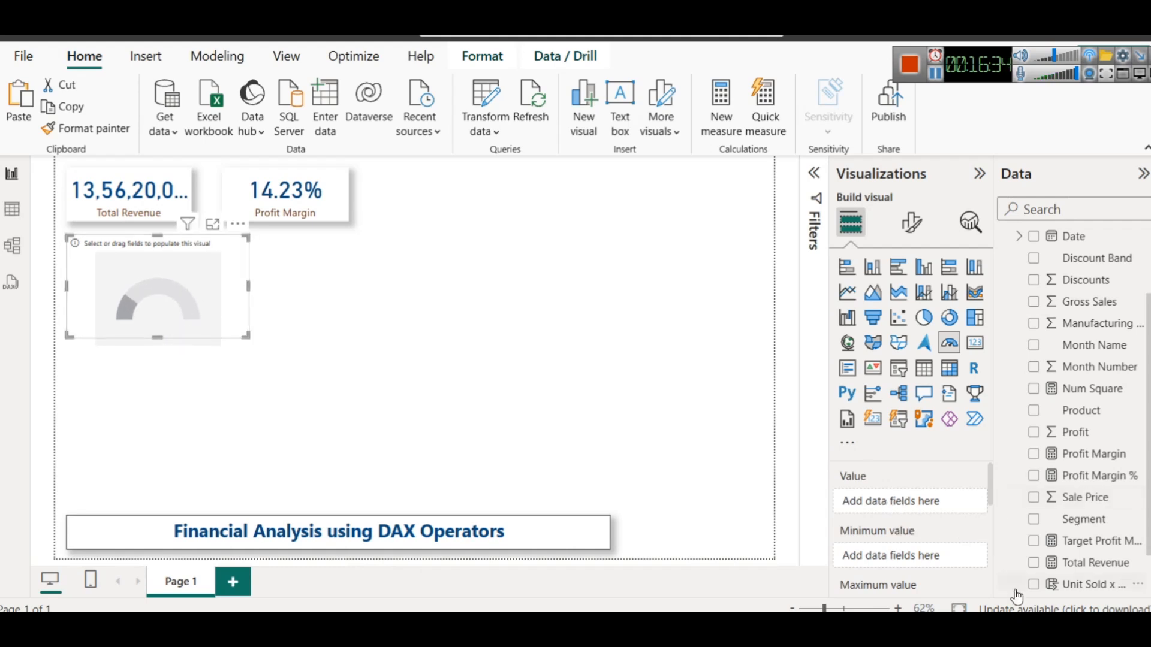
scroll(918, 536, "down", 3)
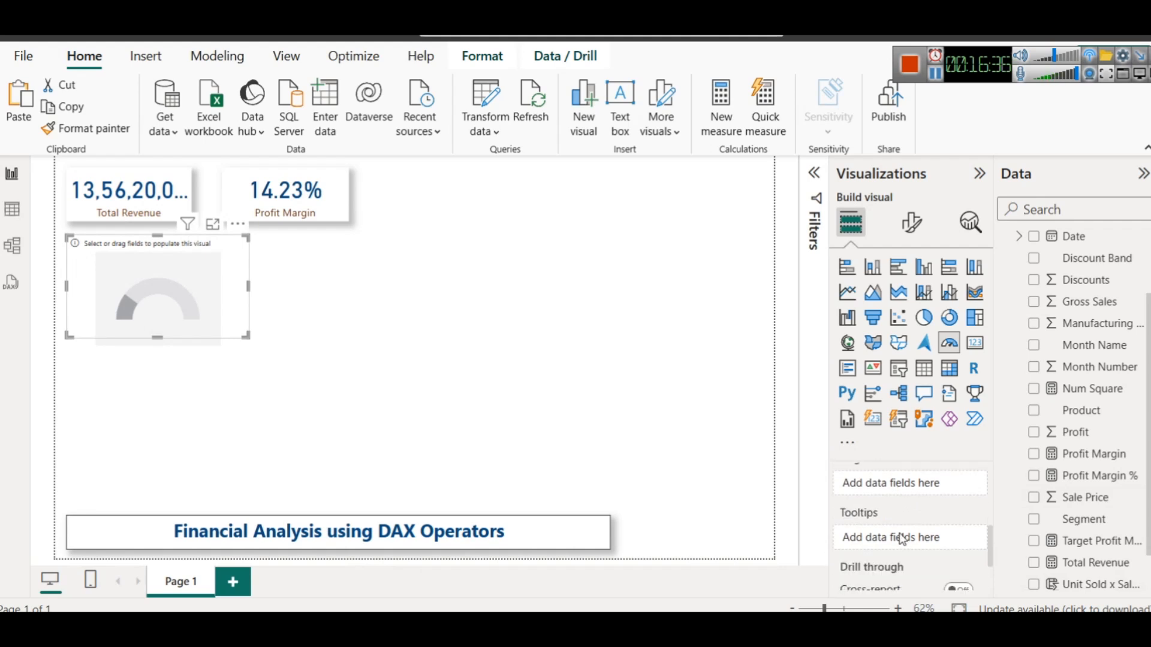
Assign Target Profit Margin as the gauge's target value and Profit Margin % as its value
scroll(903, 539, "up", 2)
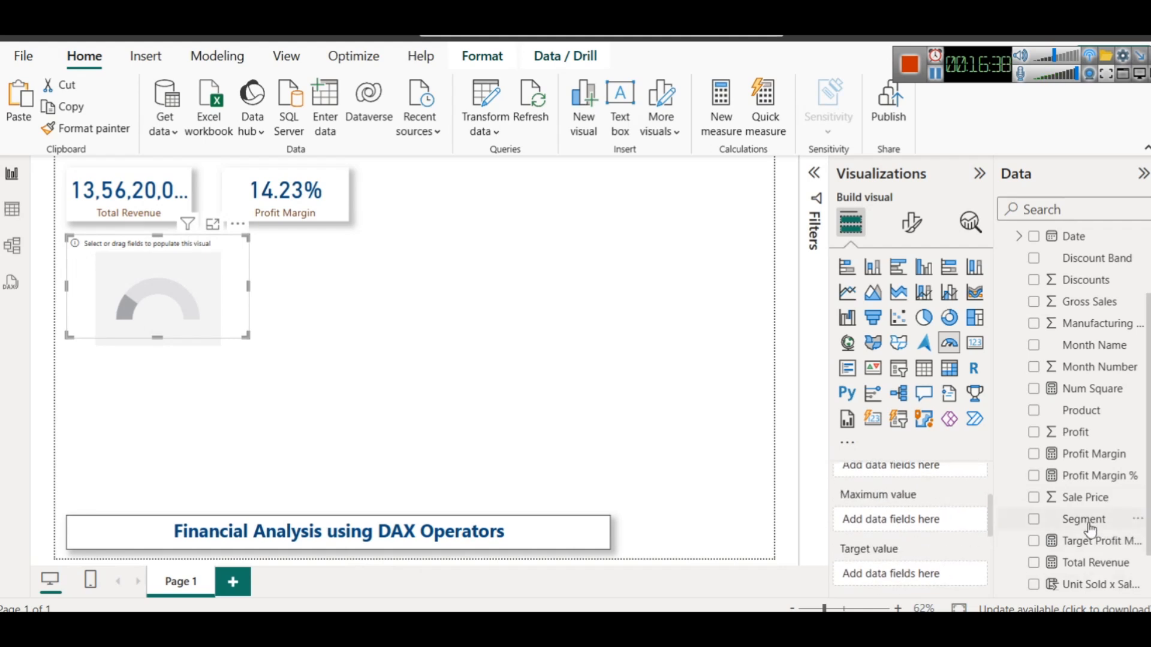
scroll(1082, 533, "down", 1)
left_click_drag(1095, 493, 905, 575)
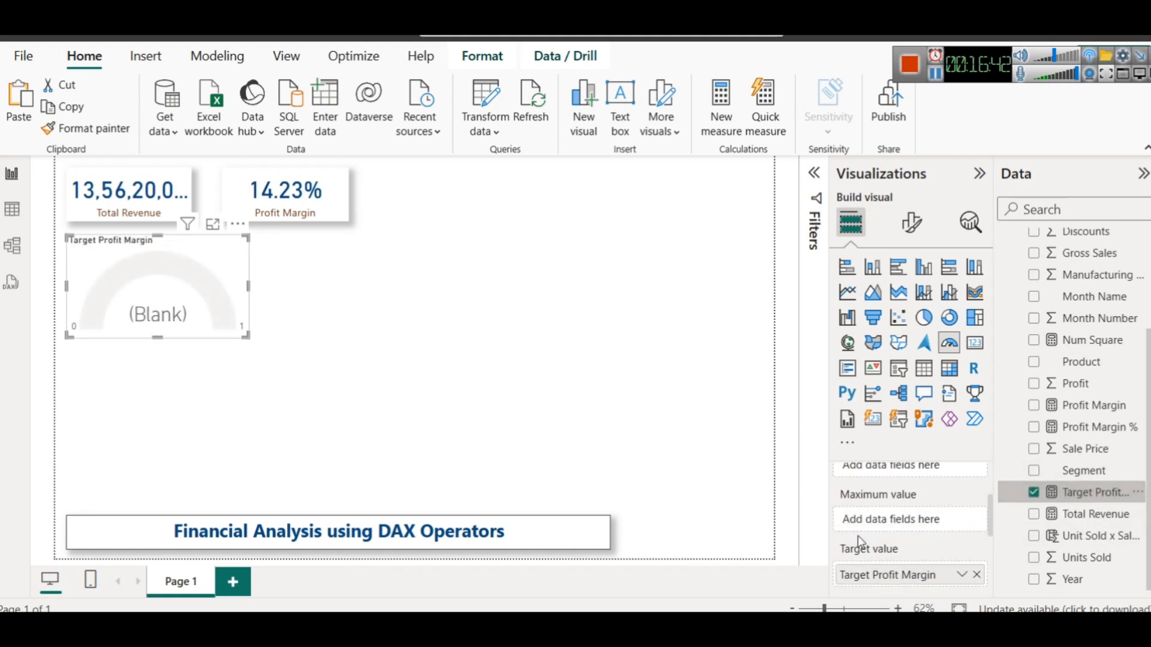
scroll(899, 539, "up", 3)
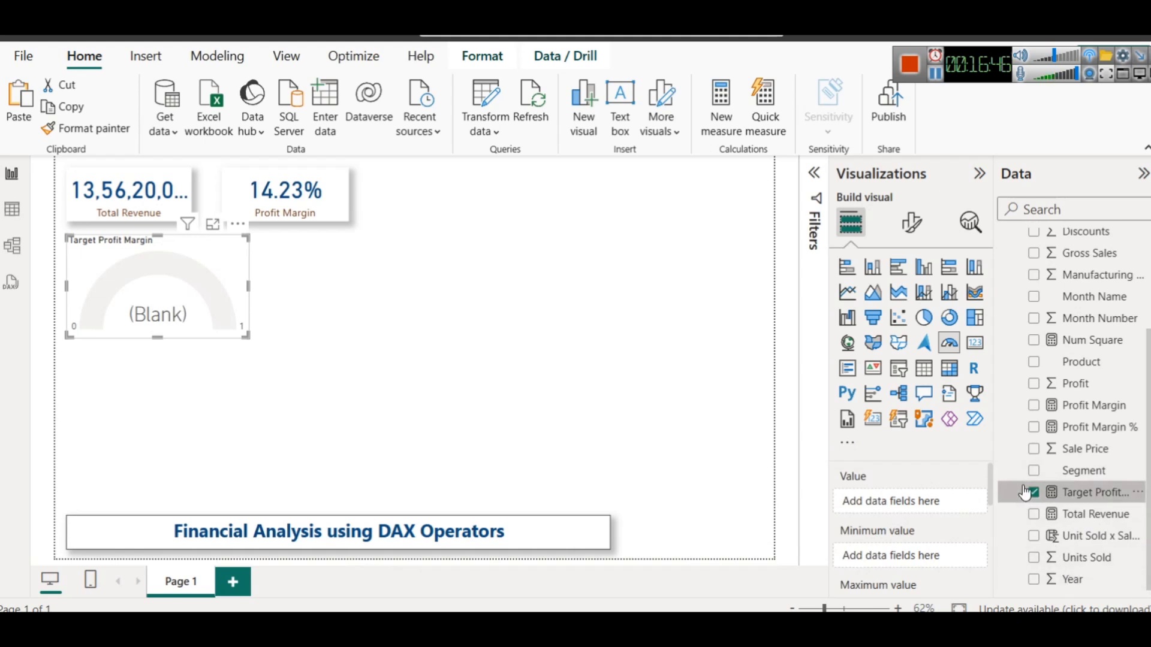
left_click_drag(1080, 427, 914, 497)
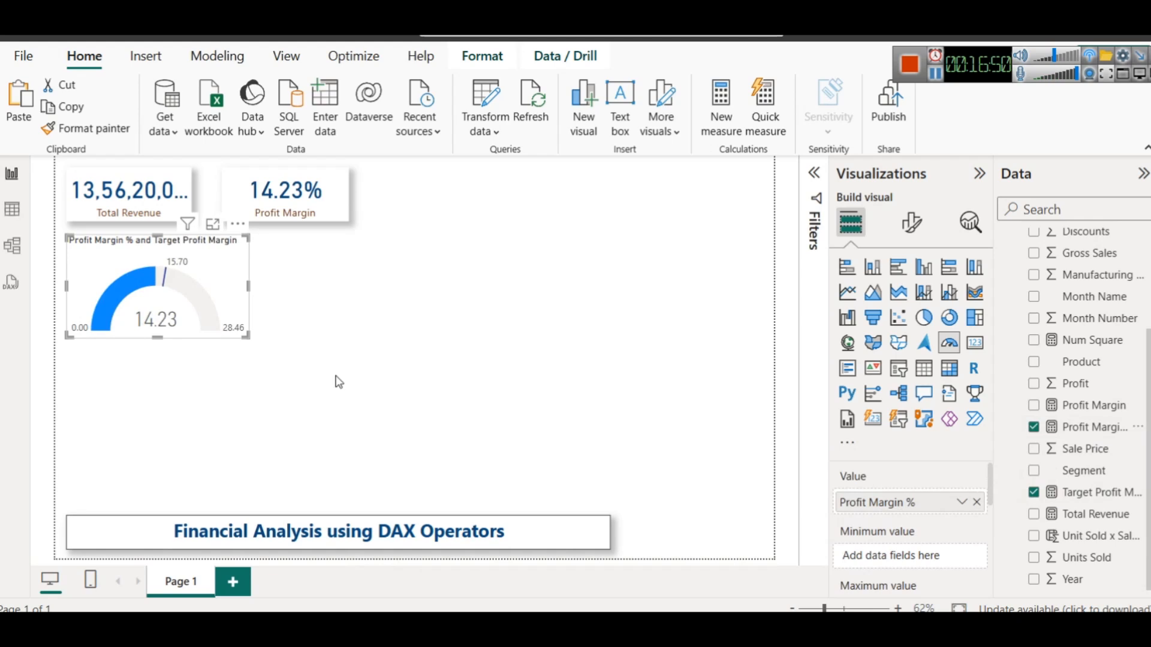
View the profit margin gauge enlarged in focus mode, then return to the report page
left_click(305, 351)
left_click(222, 273)
left_click(212, 224)
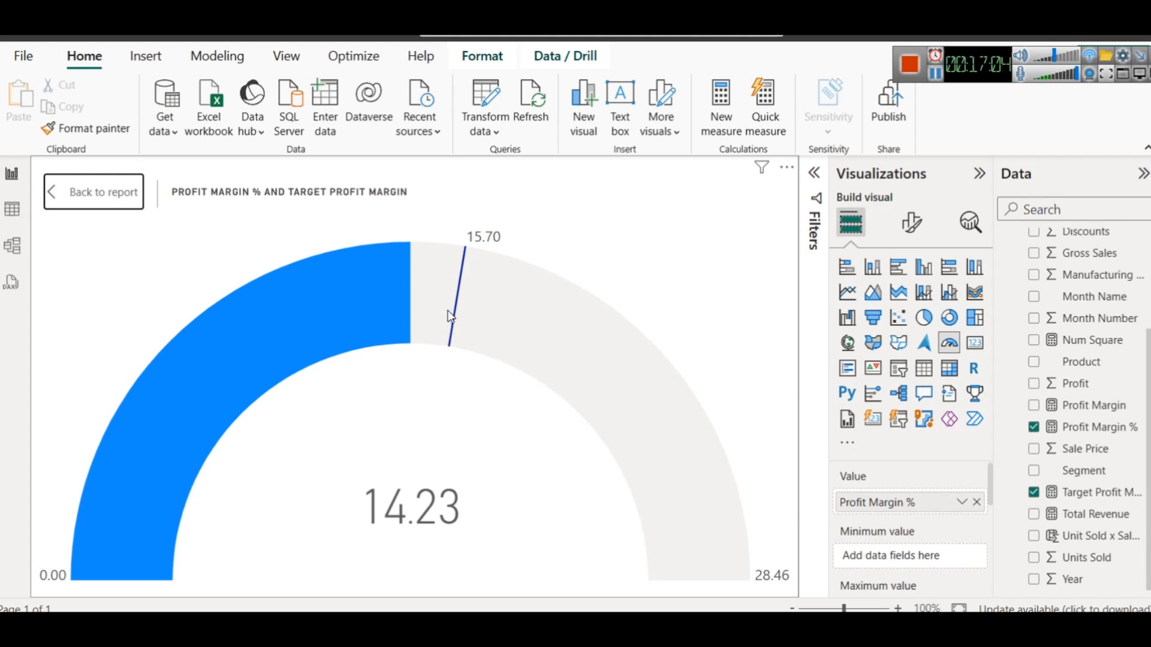
left_click(78, 190)
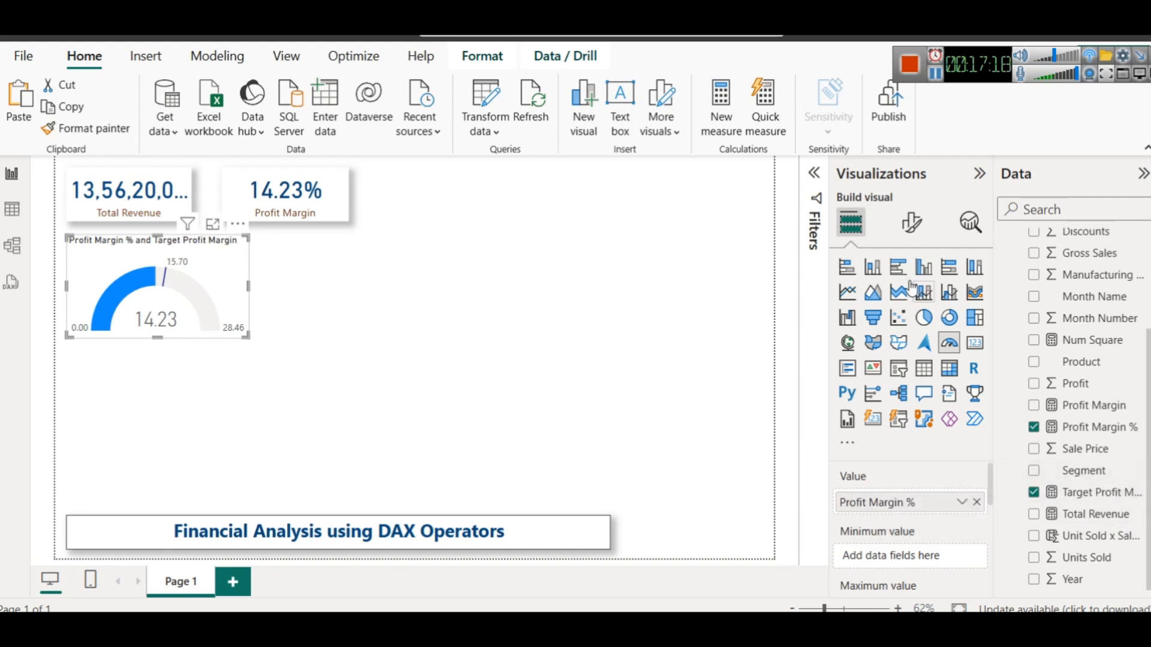
Turn on the shadow effect for the profit margin gauge
left_click(912, 223)
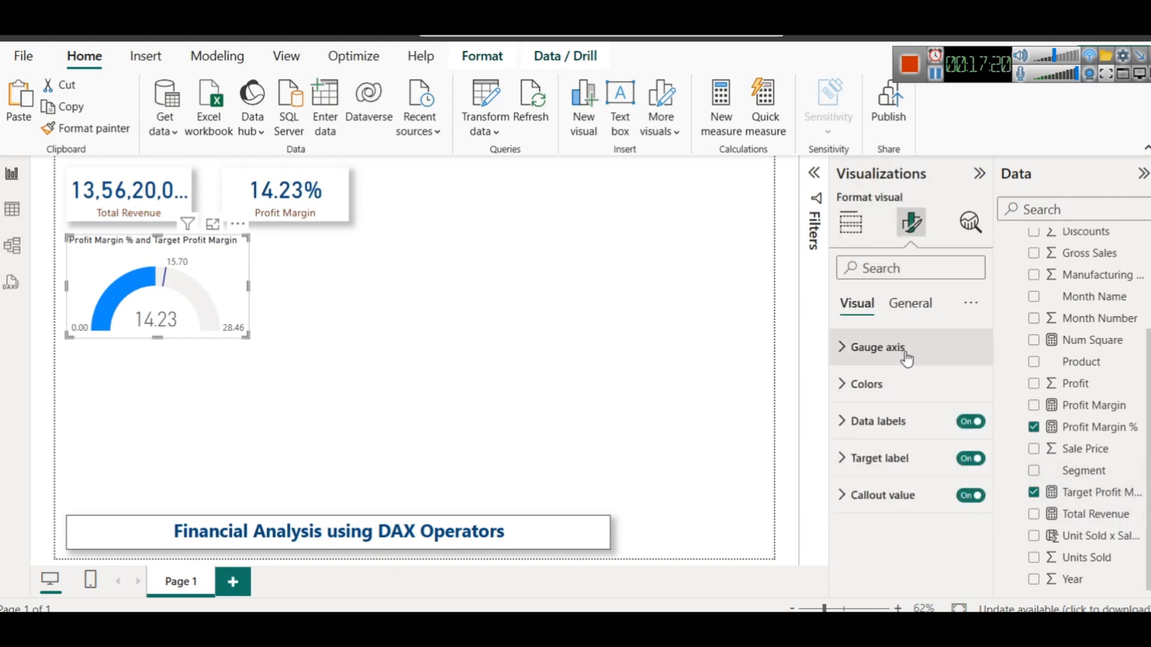
left_click(909, 305)
left_click(882, 422)
scroll(893, 485, "down", 3)
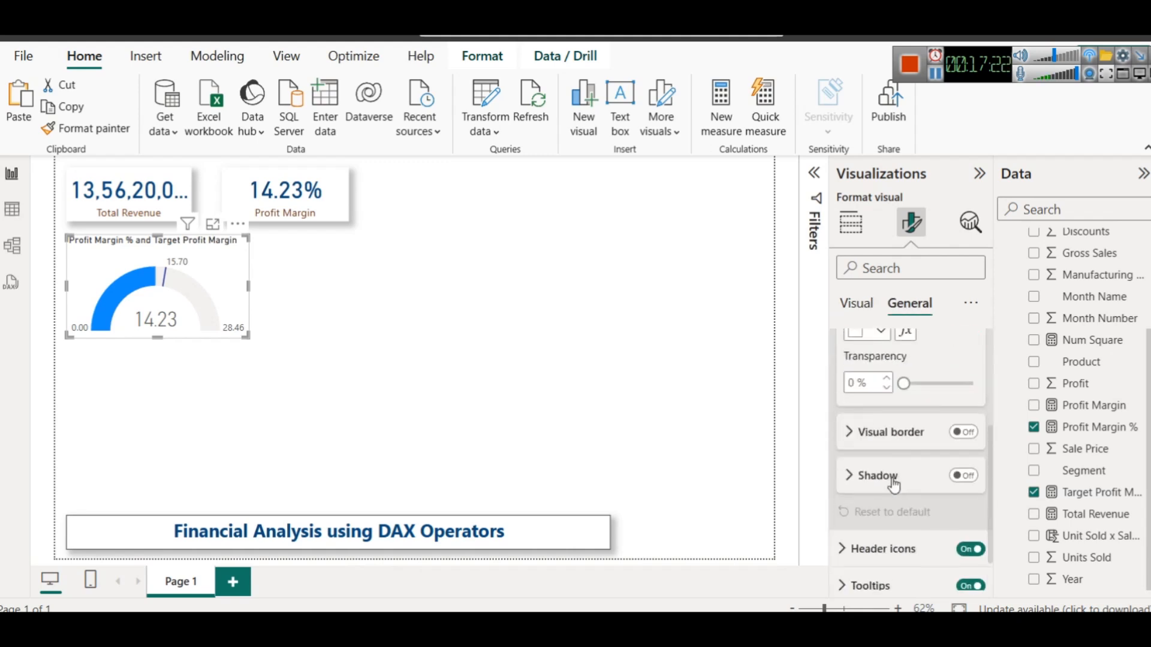
left_click(971, 480)
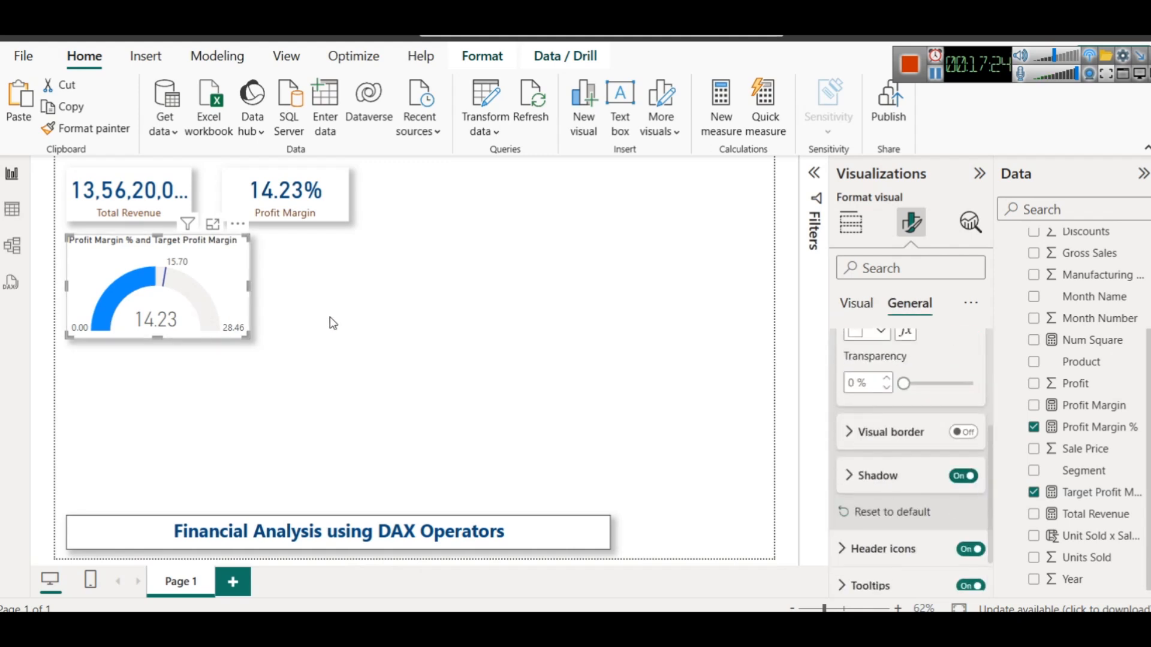
left_click(305, 322)
left_click(207, 243)
left_click(332, 342)
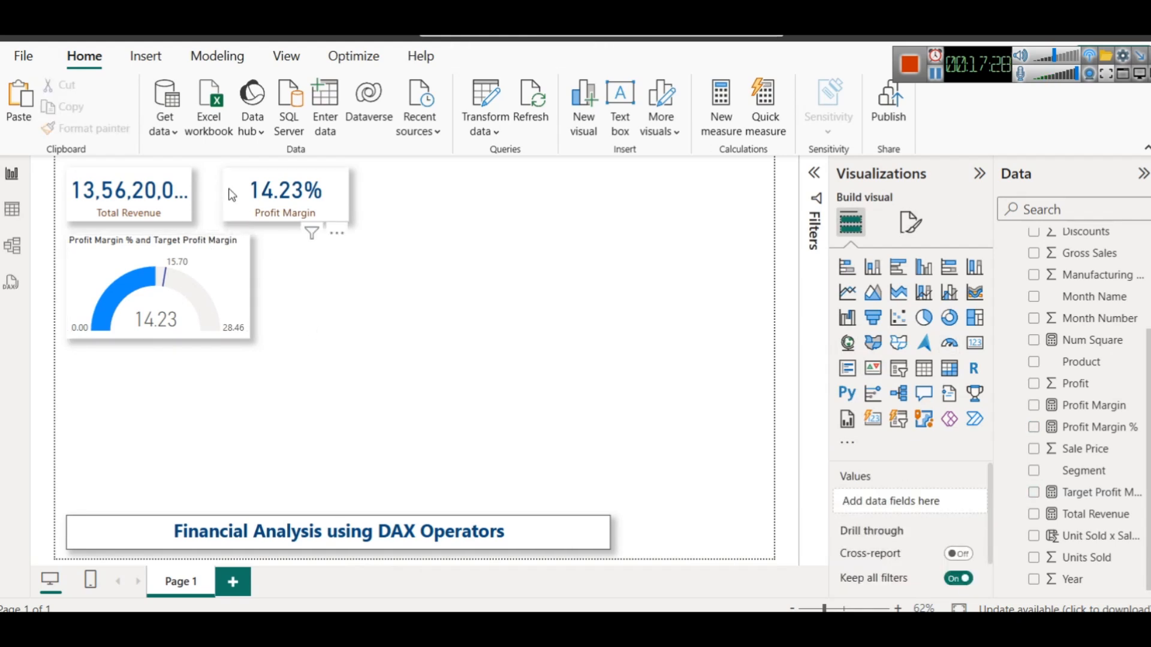
Move the Profit Margin card closer to the Total Revenue card and narrow the gauge slightly
left_click_drag(250, 190, 226, 190)
left_click(321, 337)
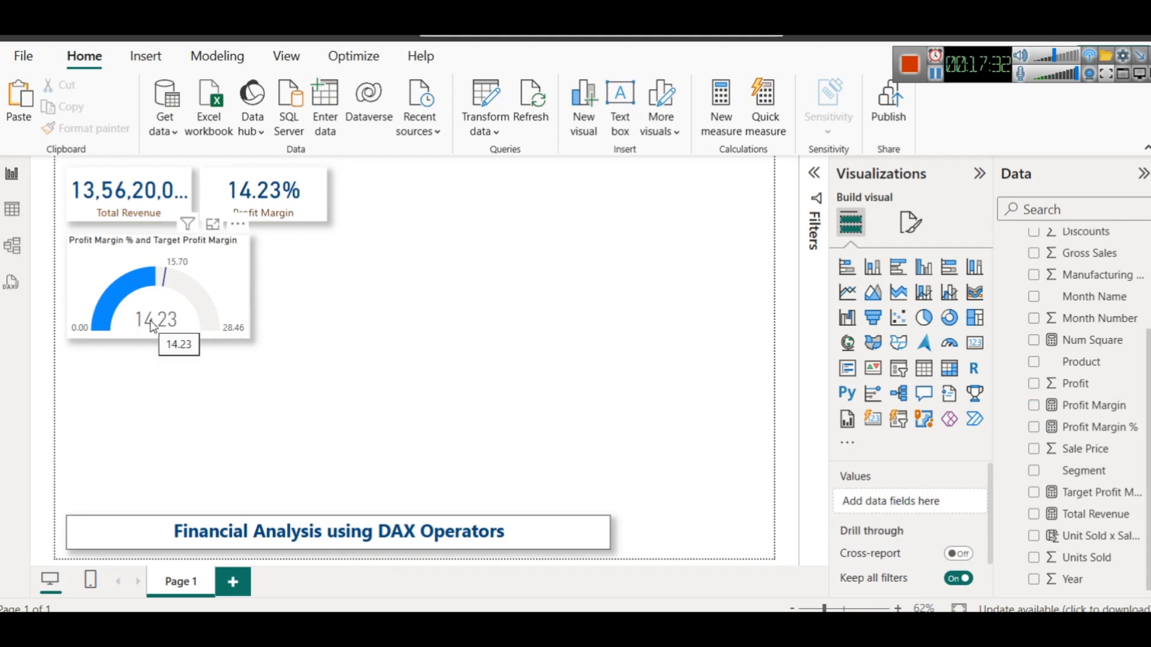
left_click(197, 269)
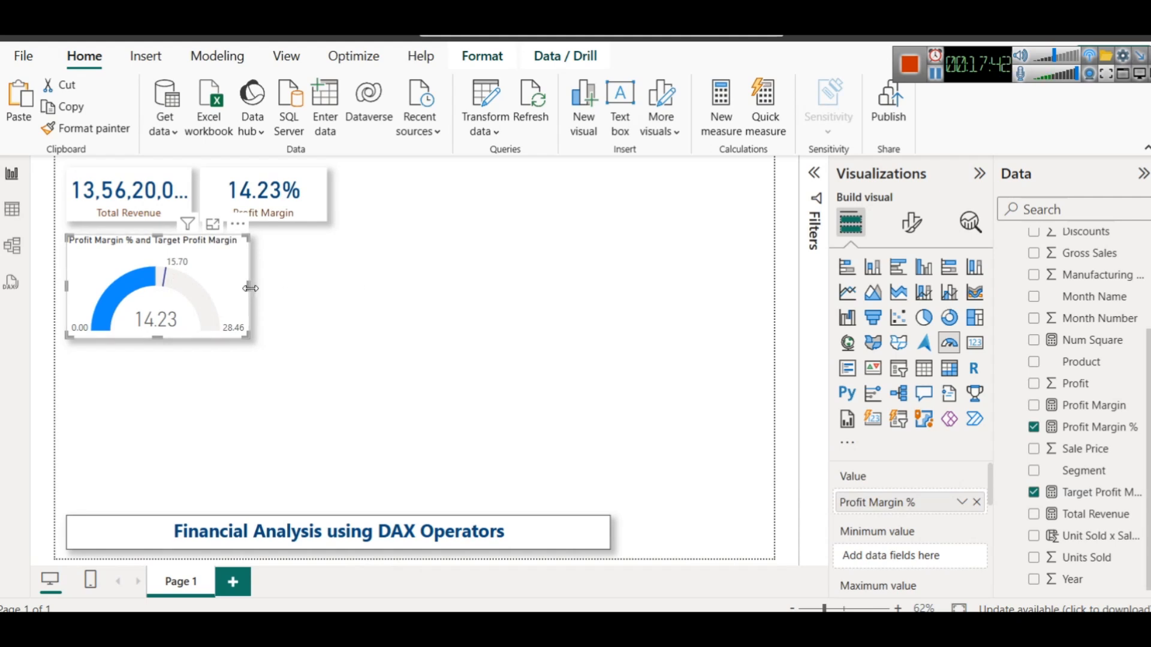
left_click_drag(243, 285, 240, 283)
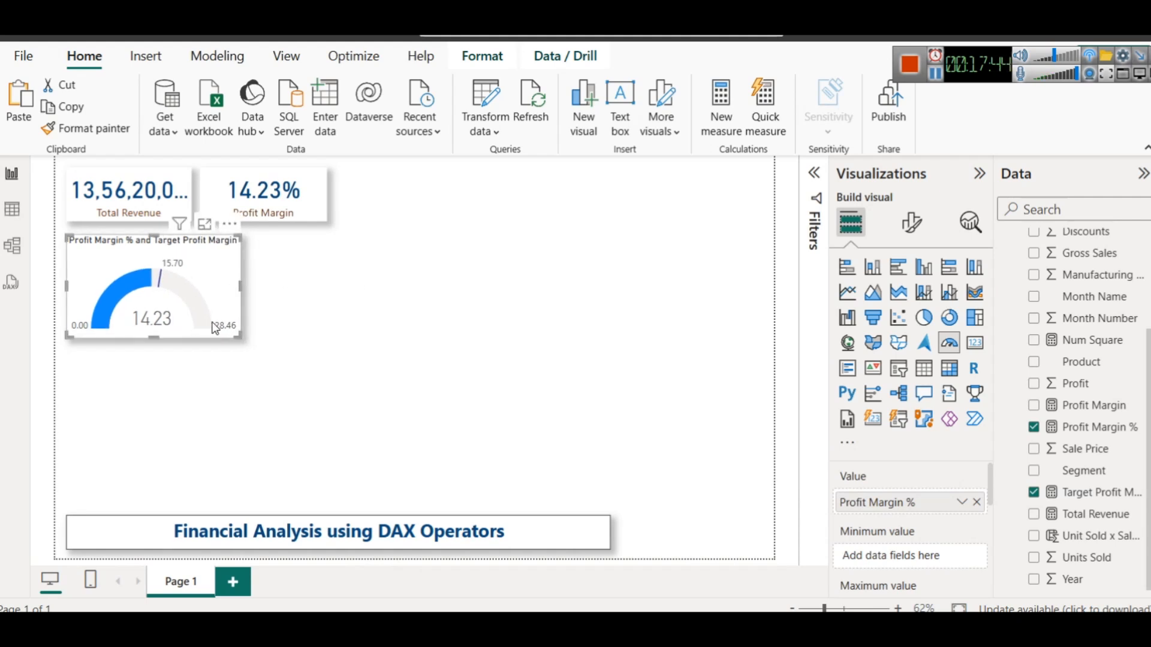
Format the gauge's title as bold brown text and widen the gauge slightly so the title fits
left_click(346, 316)
left_click(183, 235)
left_click(912, 223)
left_click(913, 304)
left_click(869, 384)
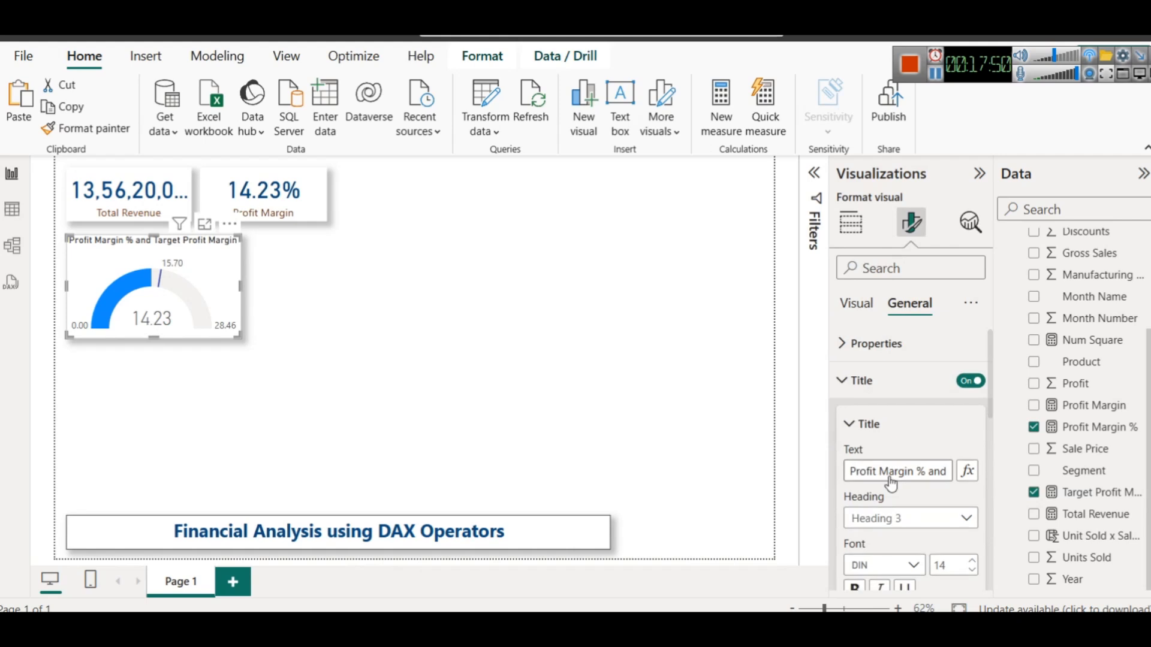
scroll(892, 483, "down", 3)
left_click(879, 464)
left_click(867, 384)
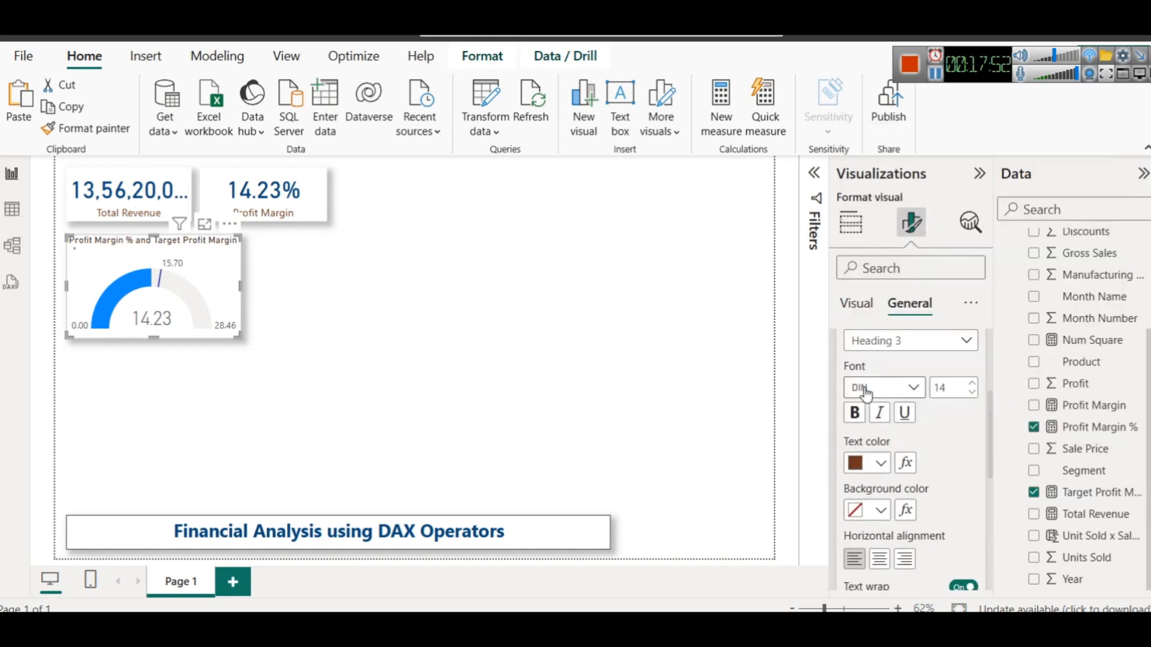
left_click(287, 367)
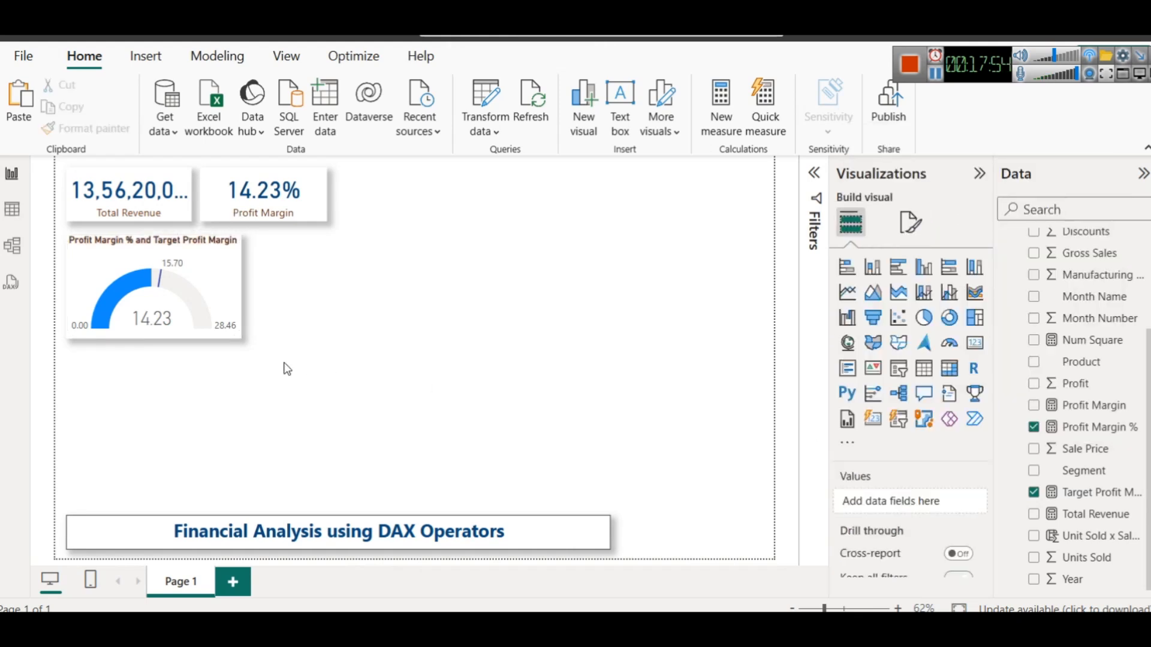
left_click(240, 280)
left_click_drag(242, 287, 251, 287)
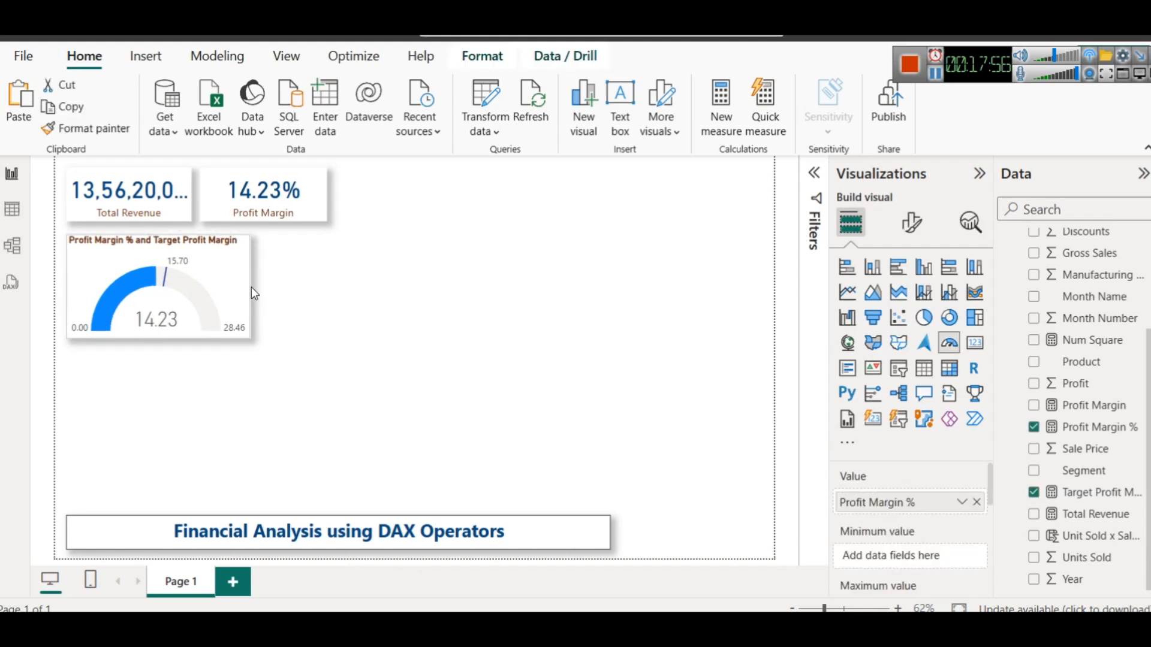
left_click(911, 223)
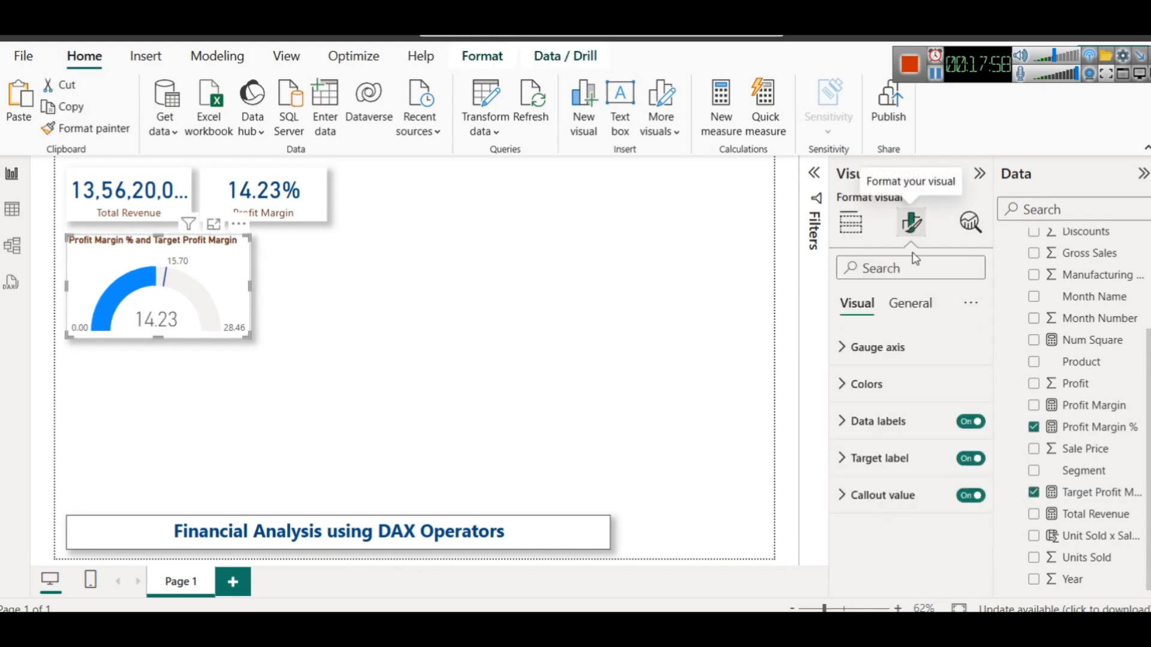
left_click(910, 304)
left_click(858, 304)
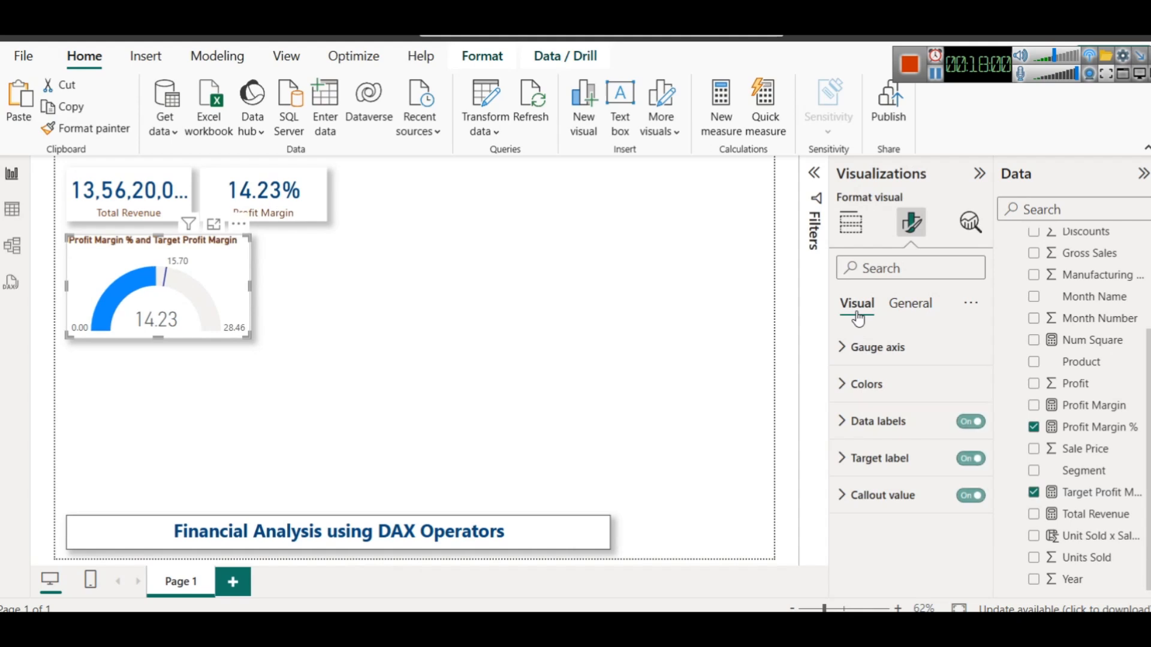
left_click(851, 223)
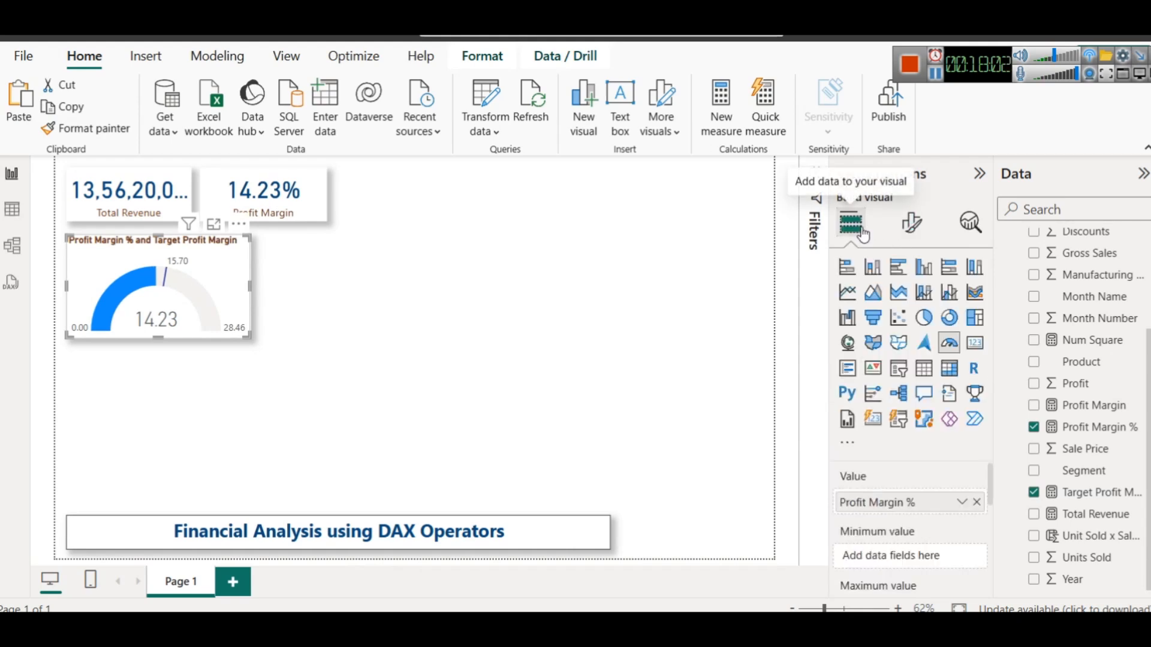
left_click(911, 223)
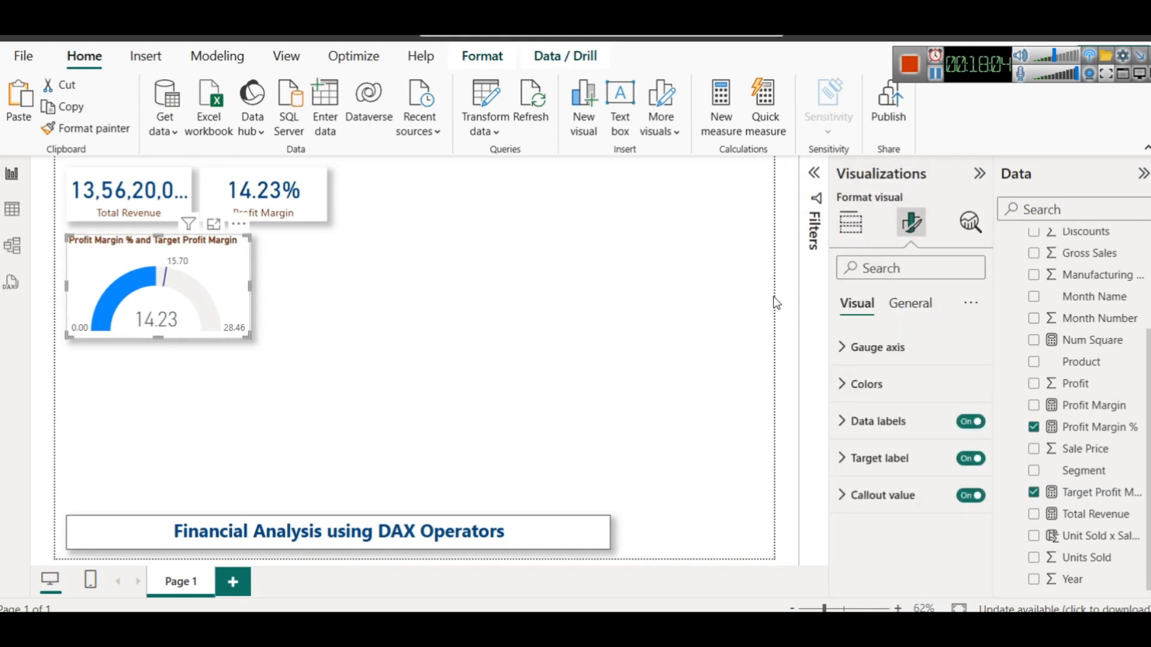
left_click(851, 223)
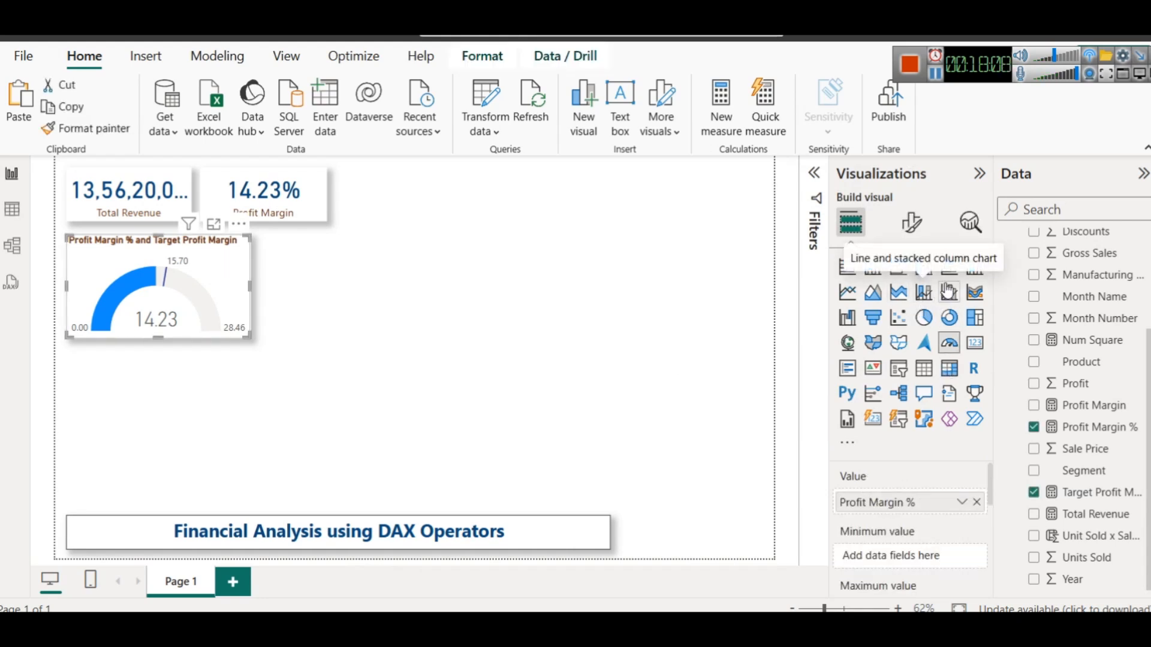
Centre the gauge's title horizontally
left_click(911, 223)
left_click(909, 303)
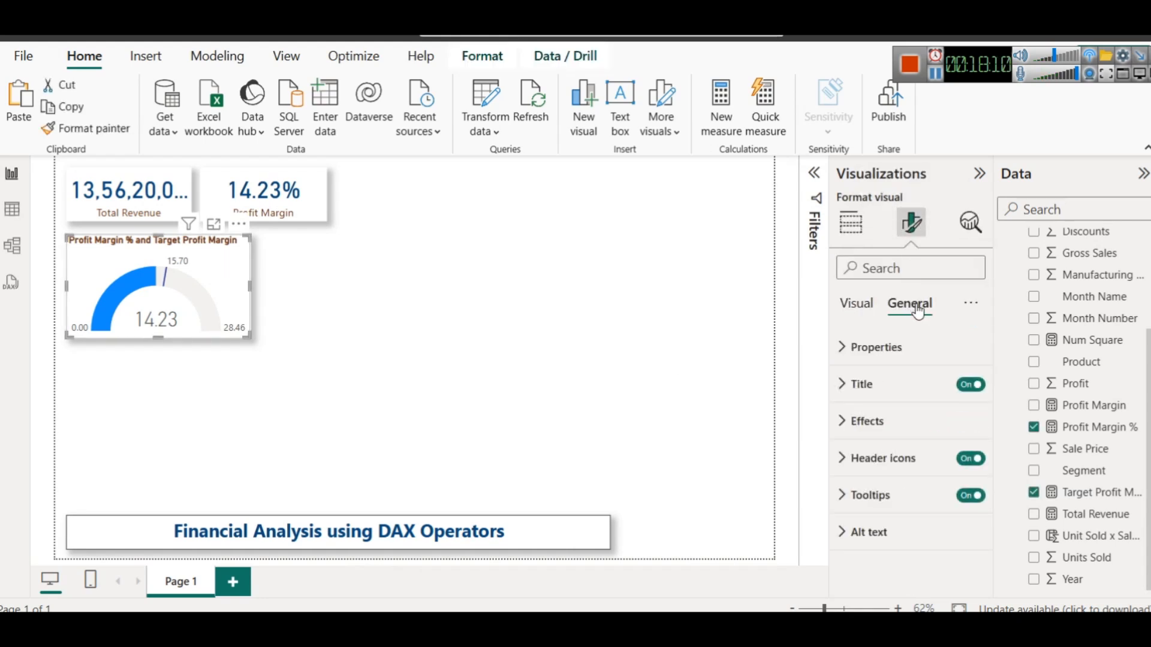
left_click(910, 381)
scroll(906, 455, "down", 3)
left_click(880, 468)
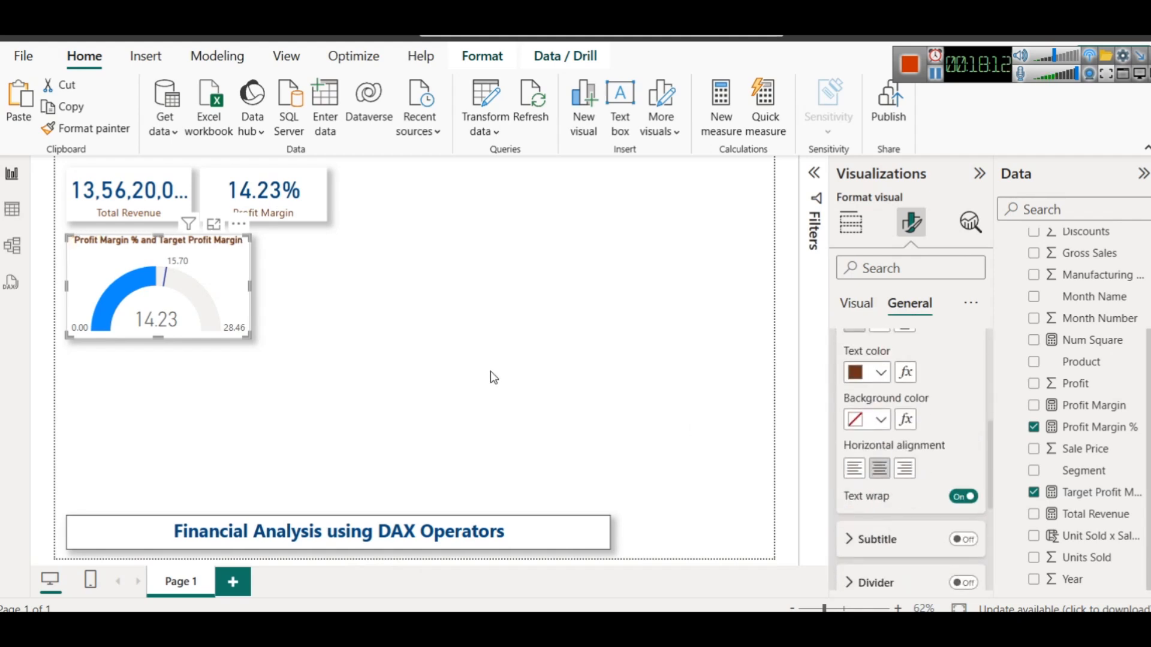
left_click(490, 372)
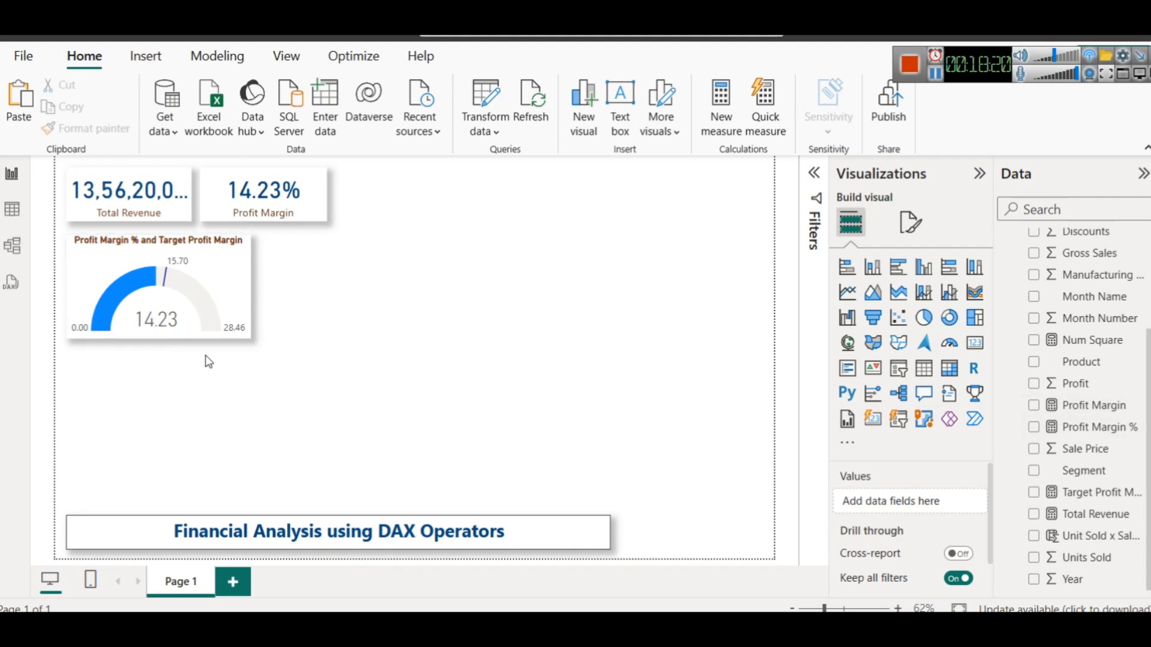
left_click(210, 258)
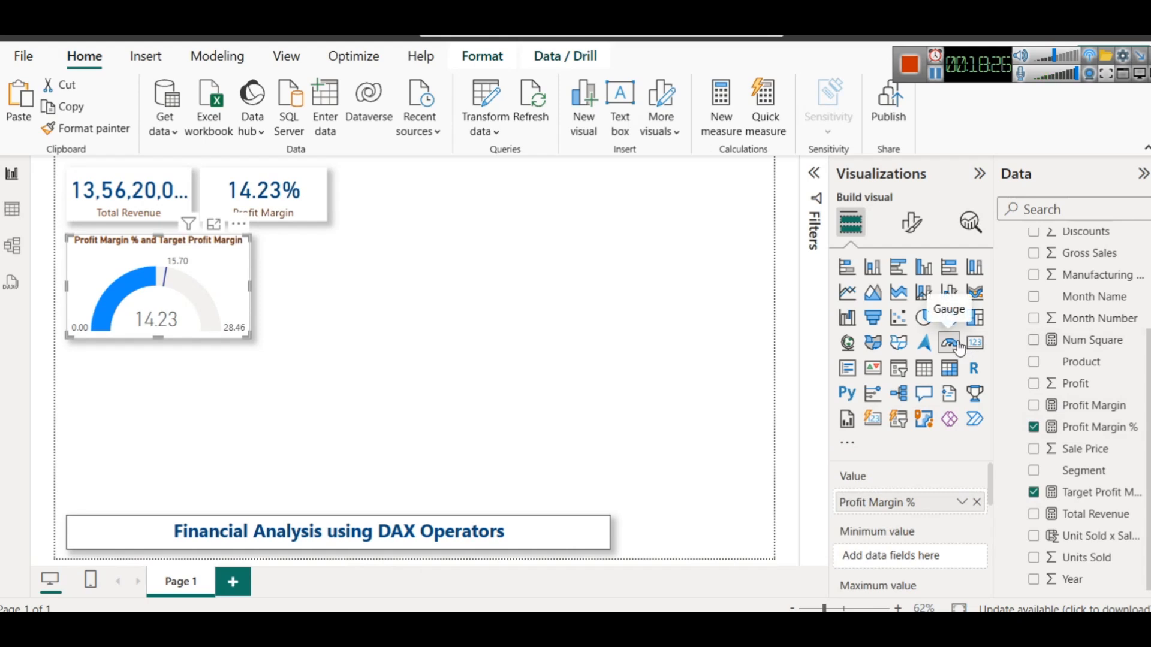
left_click(309, 313)
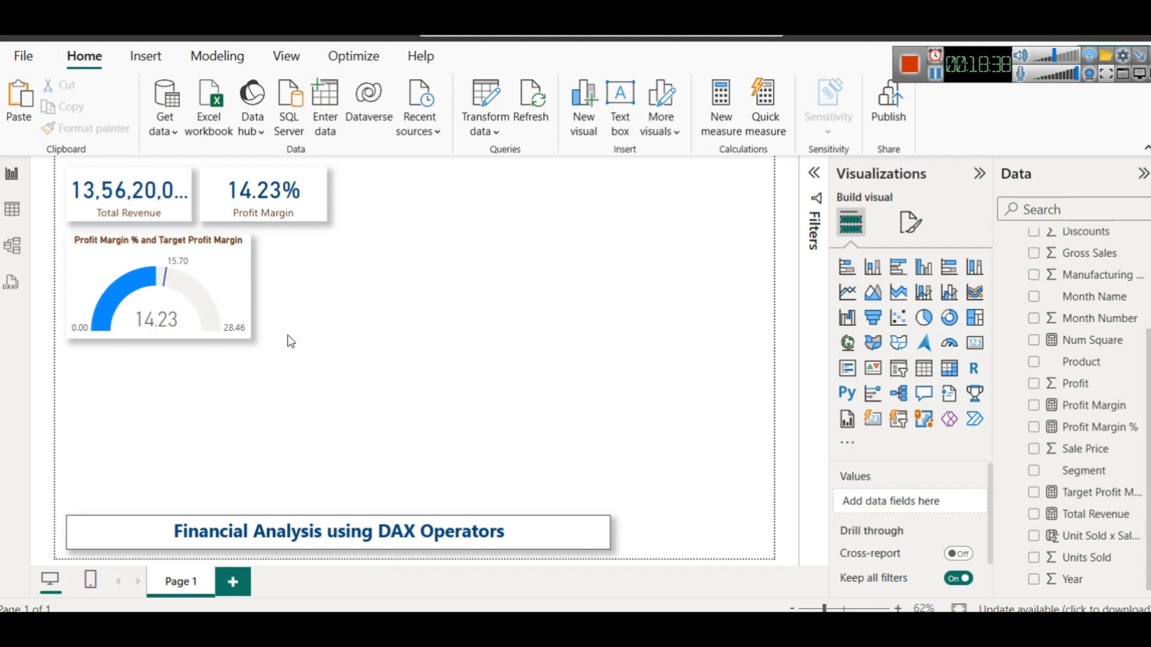
Add an empty line and clustered column chart in the gauge's row, near the right edge of the report page
left_click(873, 267)
left_click_drag(177, 397, 696, 281)
left_click(949, 292)
left_click_drag(652, 284, 657, 278)
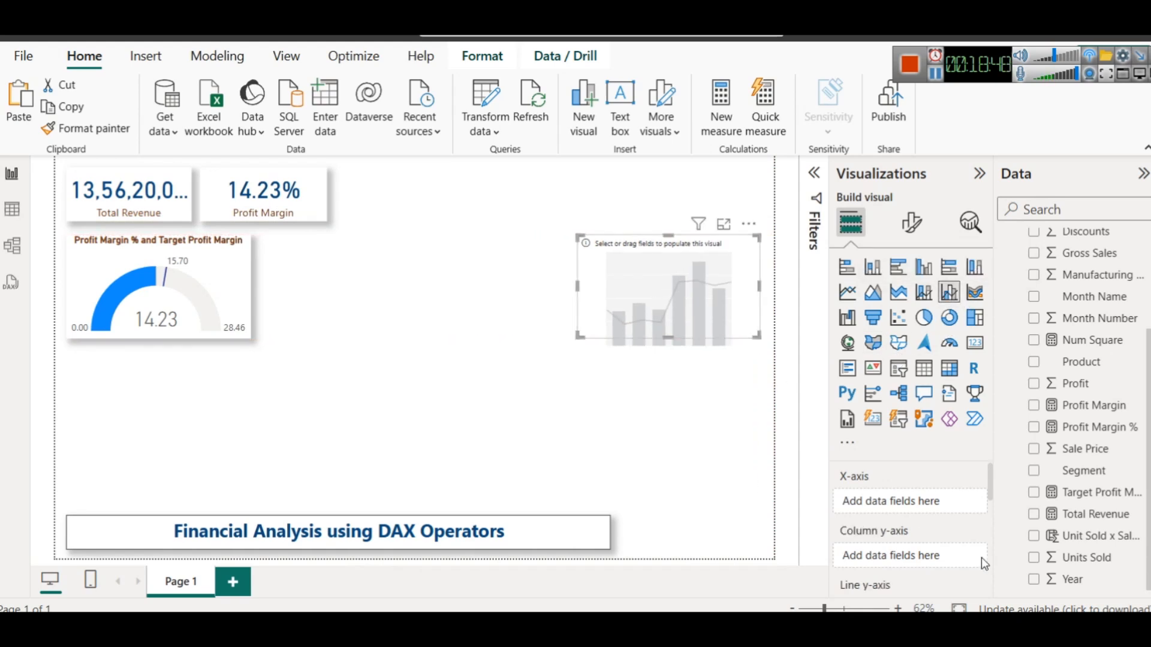
Assign Target Profit Margin to the line y-axis of the combo chart
scroll(890, 489, "down", 3)
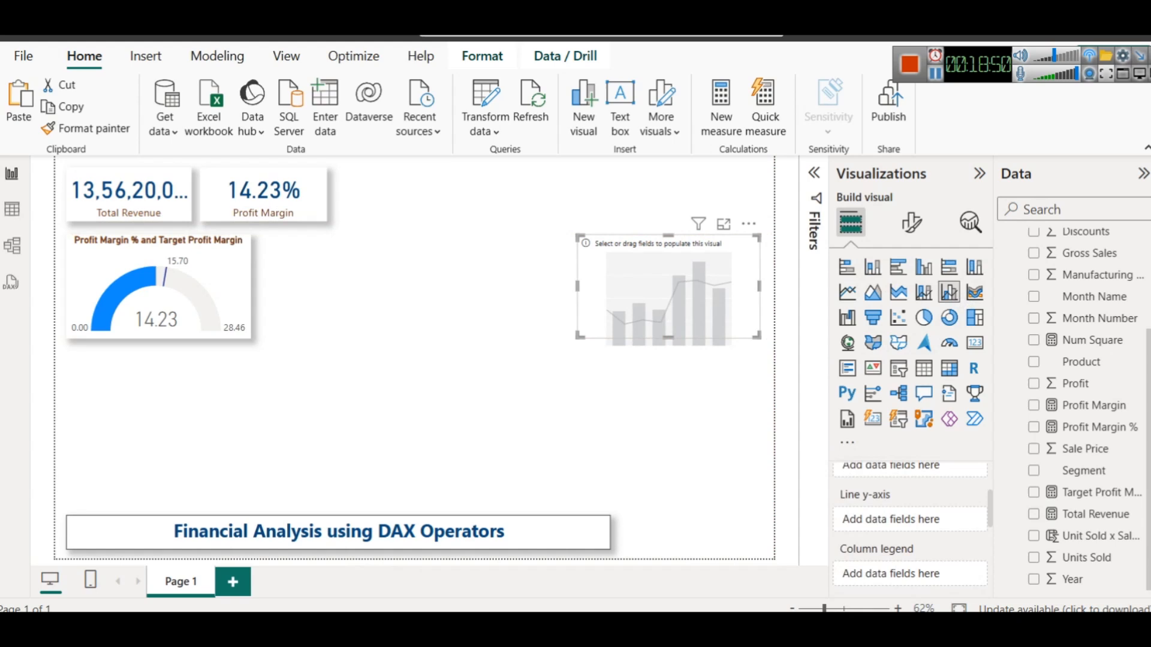
left_click_drag(1105, 495, 933, 514)
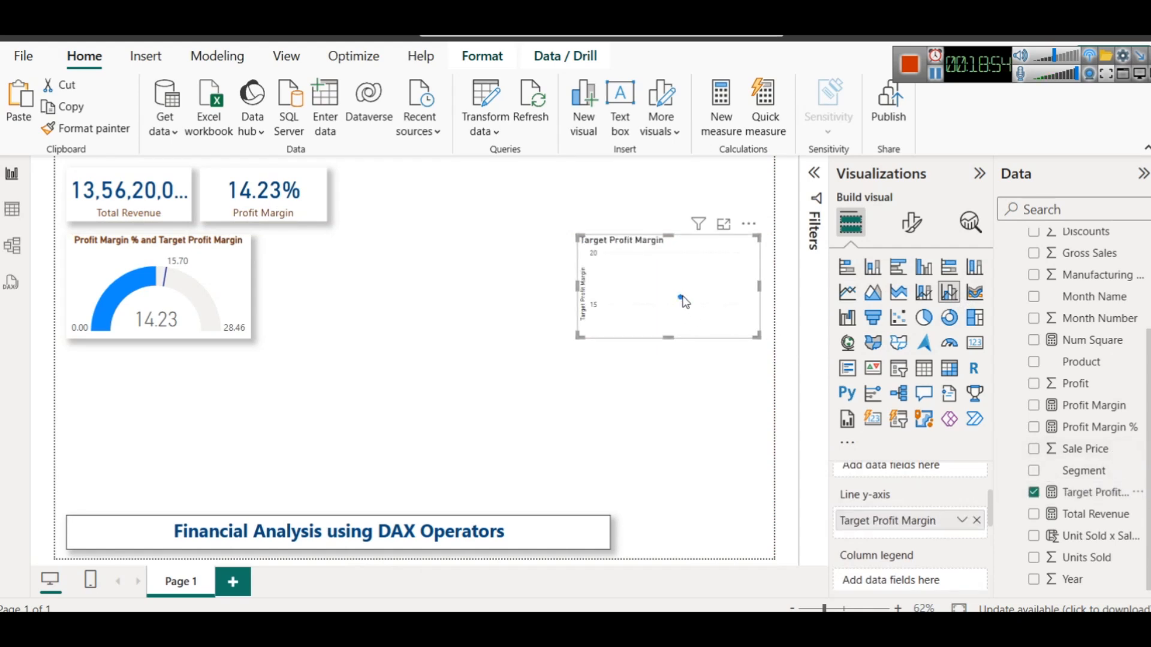
mouse_move(685, 301)
Set Country as the combo chart's x-axis and Profit Margin % as its column y-axis
scroll(921, 500, "up", 2)
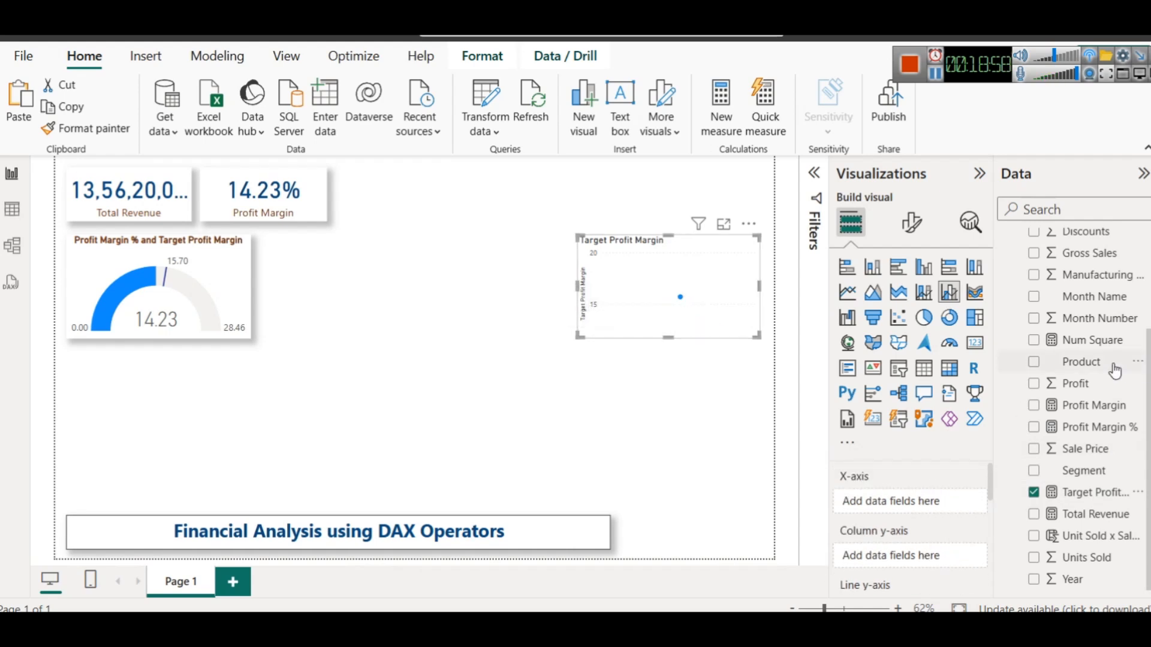
scroll(1114, 369, "up", 3)
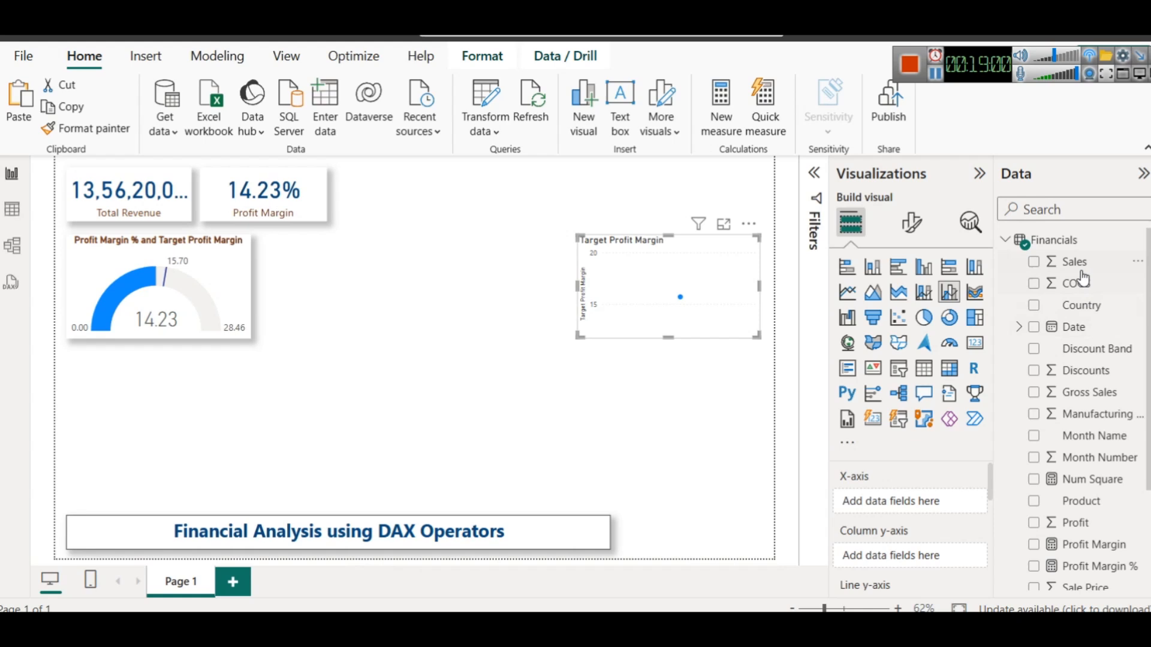
left_click_drag(1097, 306, 935, 504)
scroll(896, 491, "down", 3)
scroll(896, 490, "down", 1)
scroll(898, 491, "up", 2)
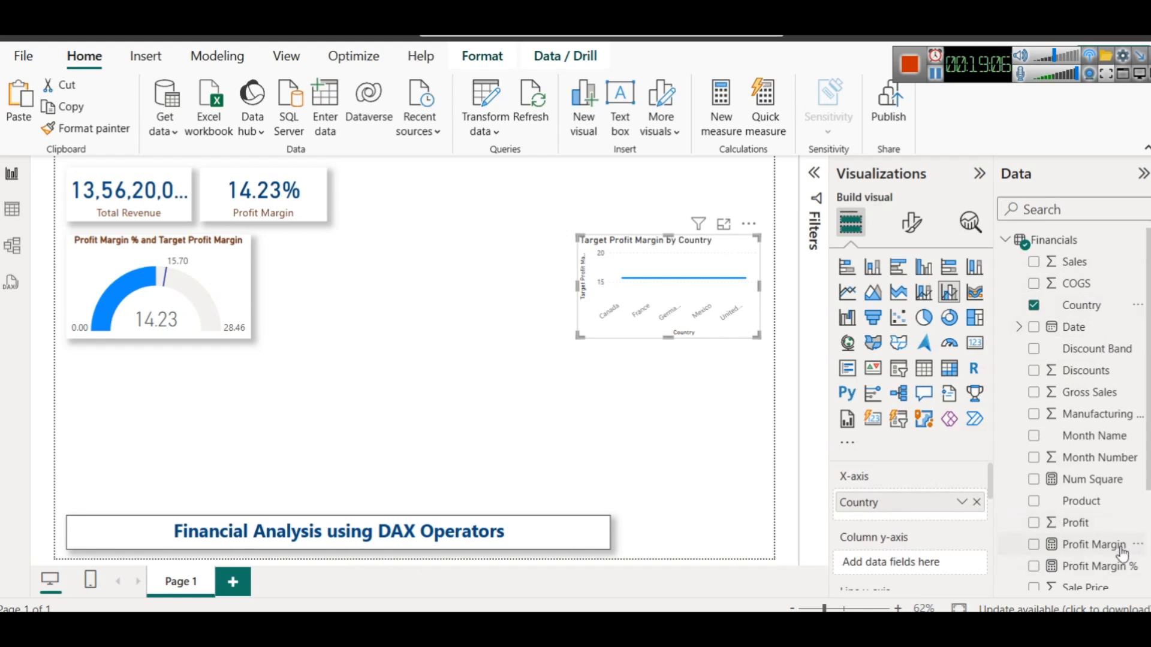
left_click_drag(1106, 567, 959, 563)
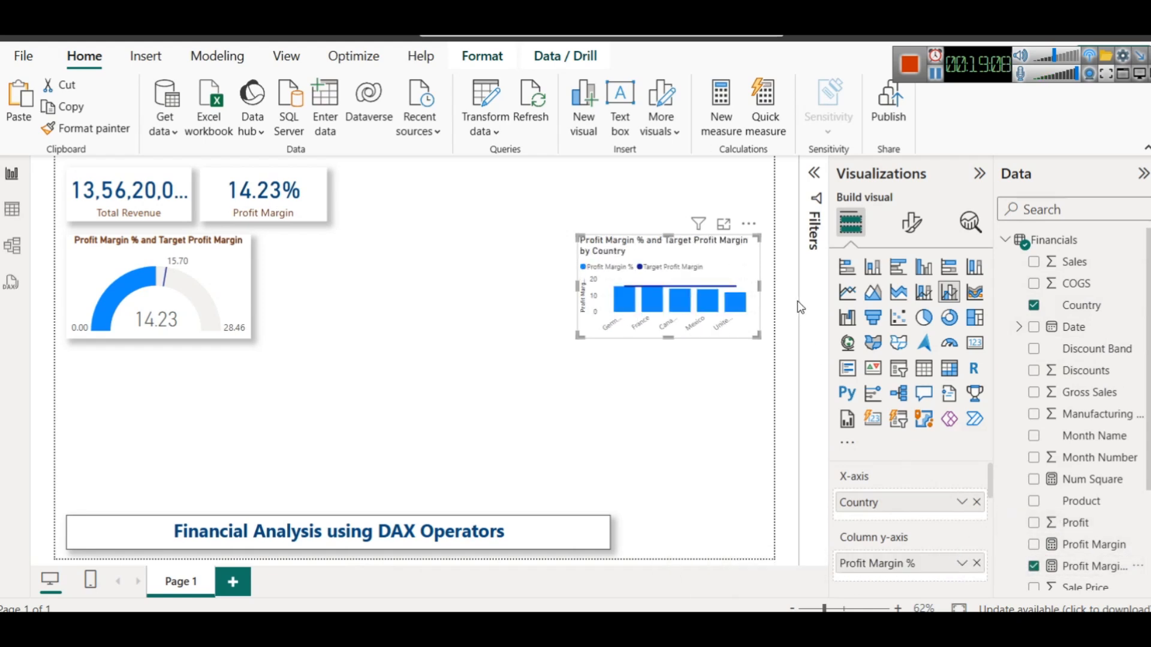
Examine each country's Profit Margin % against Target Profit Margin in an enlarged view of the combo chart, and return to the report
left_click(723, 224)
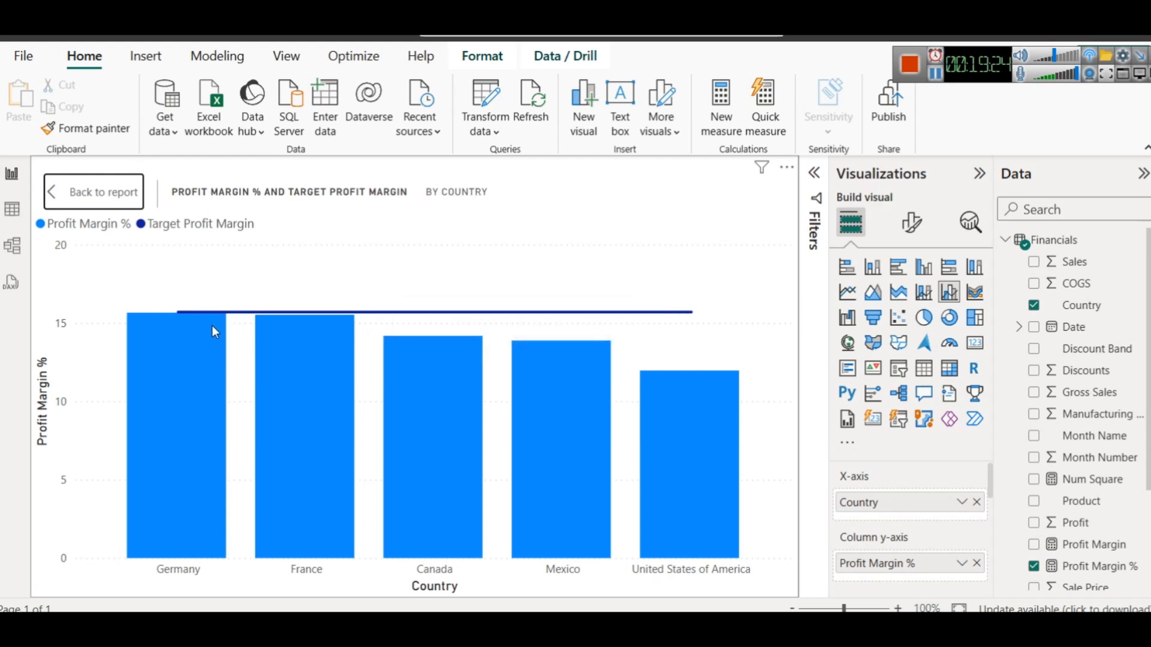
mouse_move(179, 347)
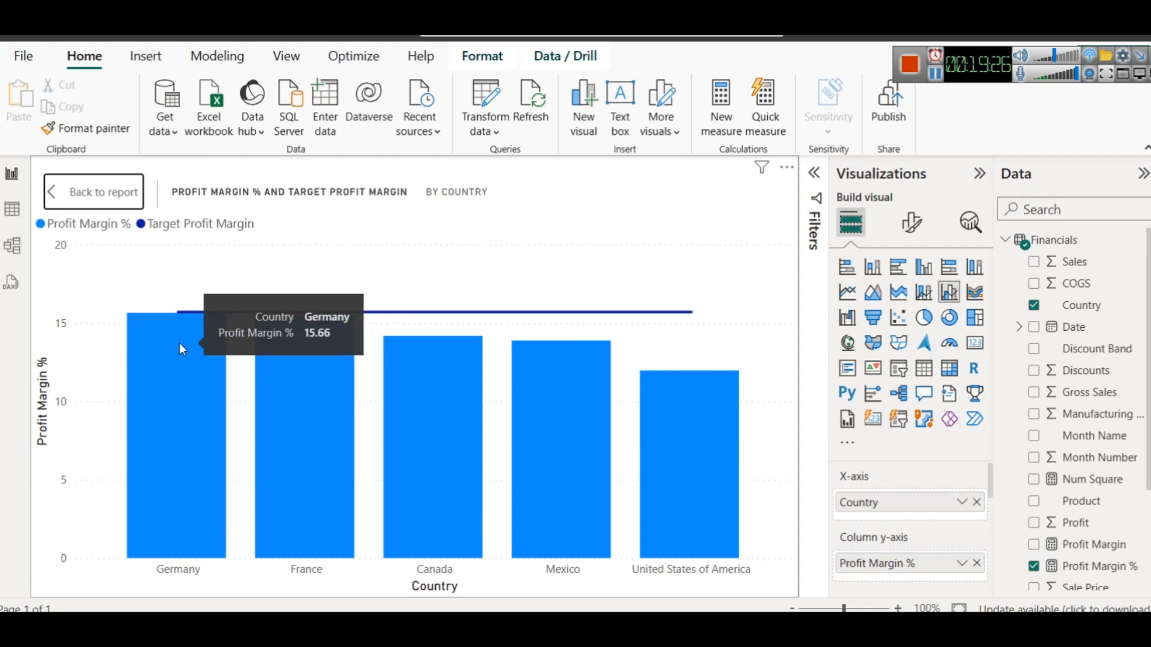
mouse_move(186, 312)
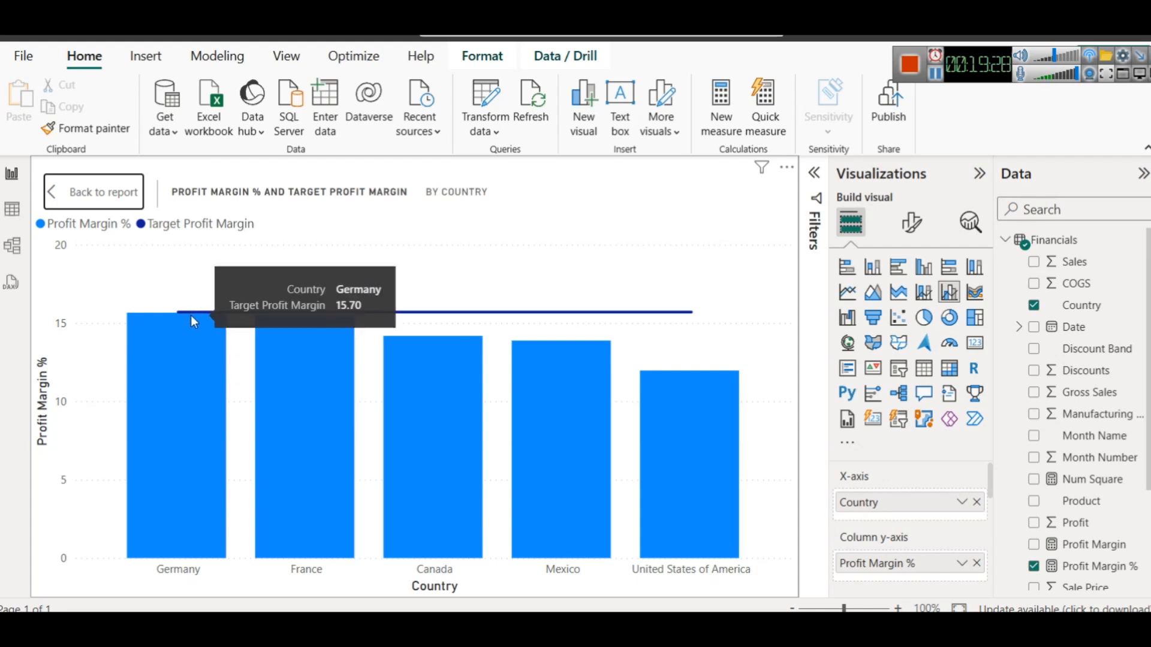
mouse_move(264, 360)
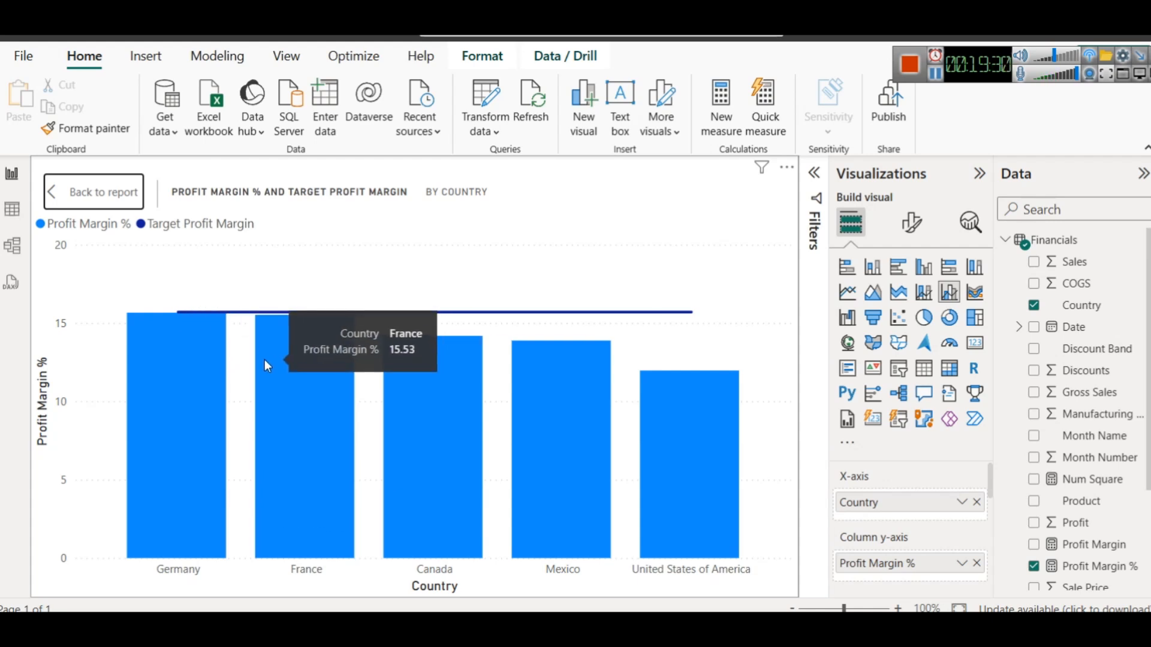
mouse_move(710, 412)
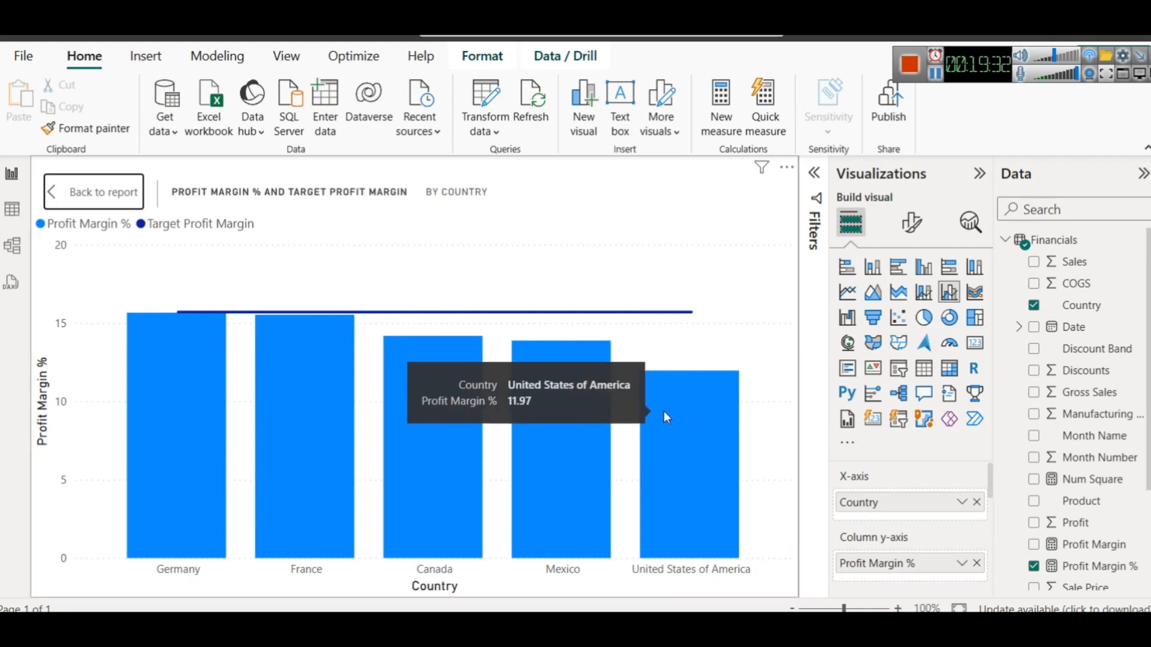
left_click(116, 203)
Enlarge the by-country combo chart slightly, extending its lower edge downward and its near side toward the gauge
left_click_drag(667, 333, 668, 346)
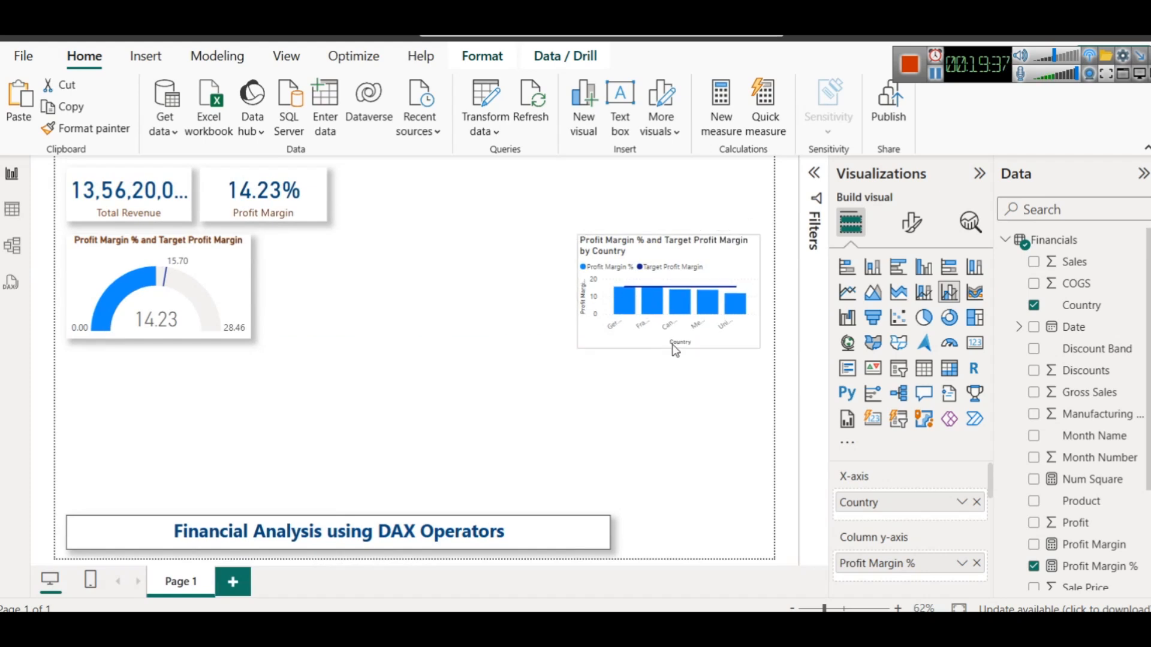
left_click(698, 402)
left_click(660, 254)
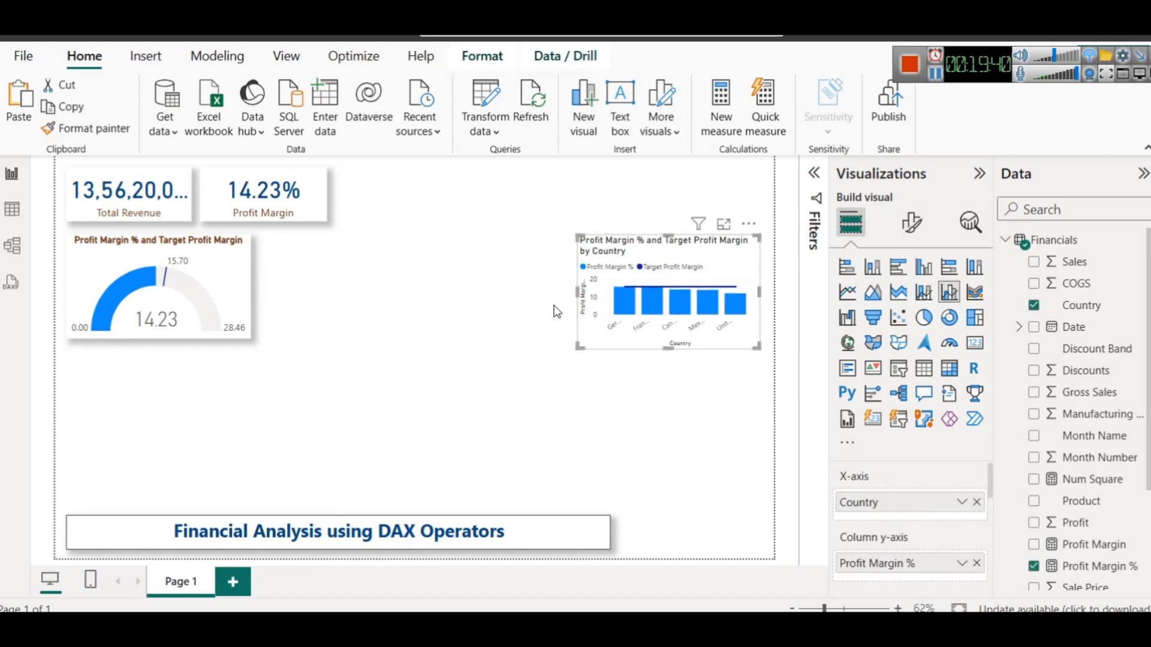
left_click_drag(578, 291, 562, 294)
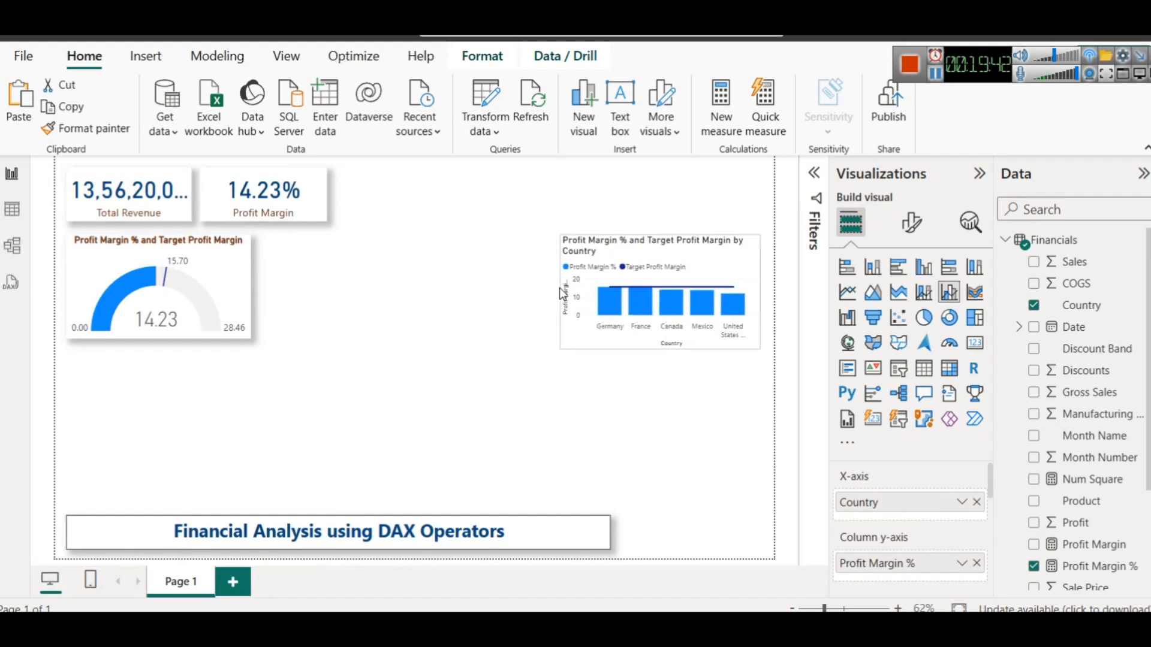
Copy the gauge's formatting onto the by-country combo chart with Format painter
left_click(198, 241)
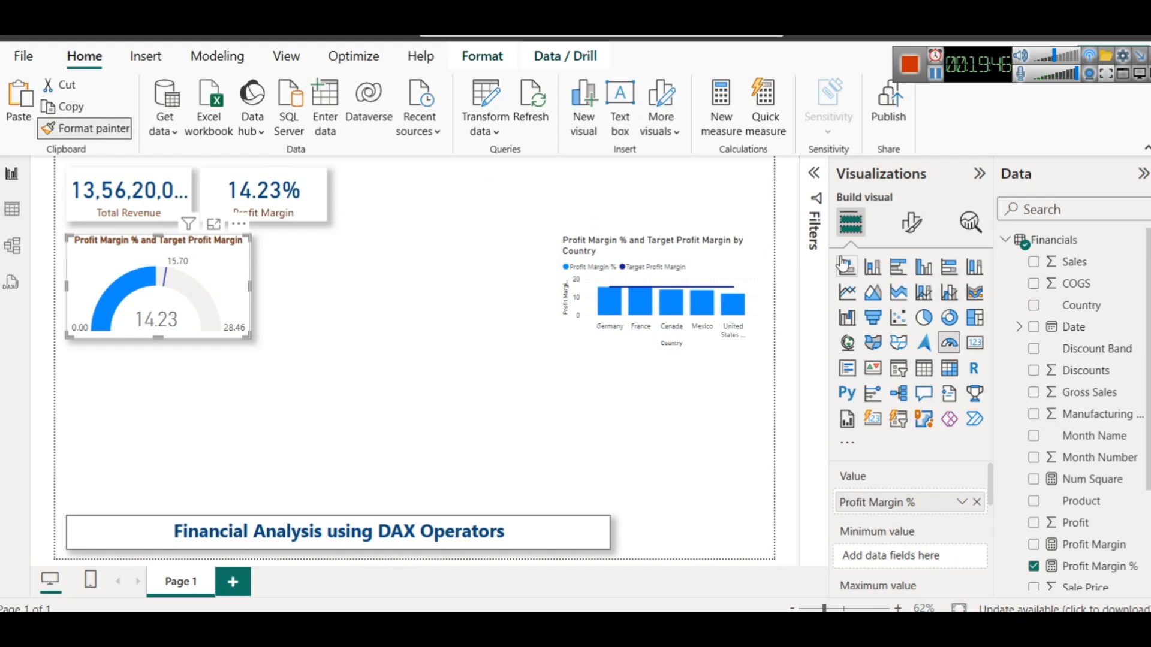
left_click(721, 246)
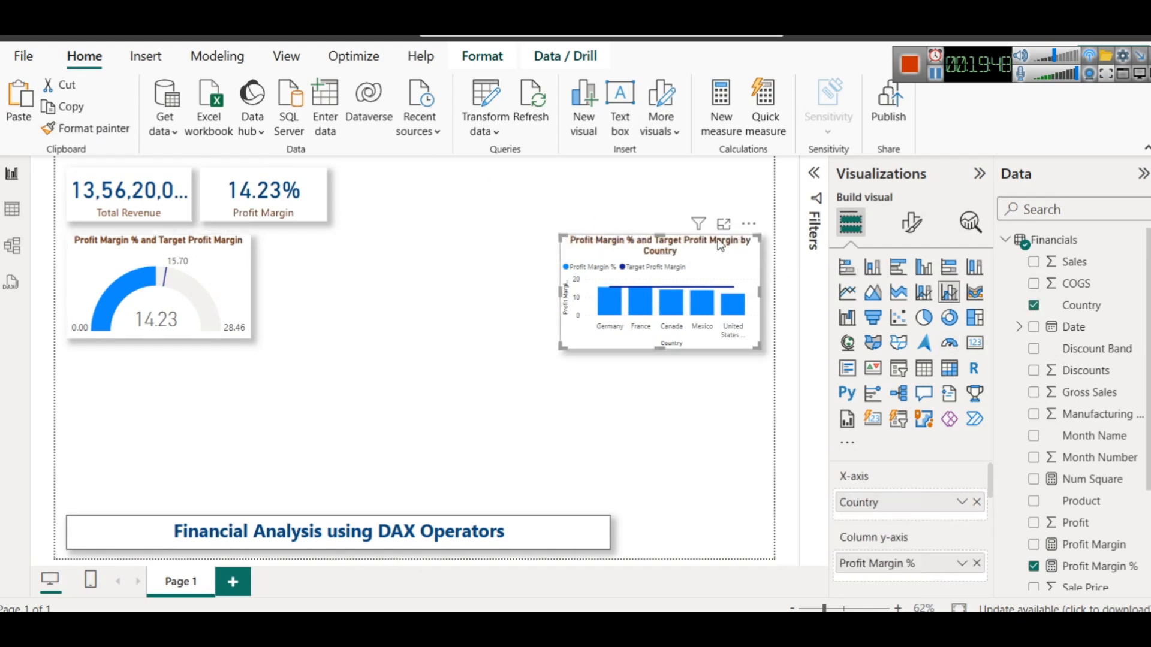
left_click(640, 439)
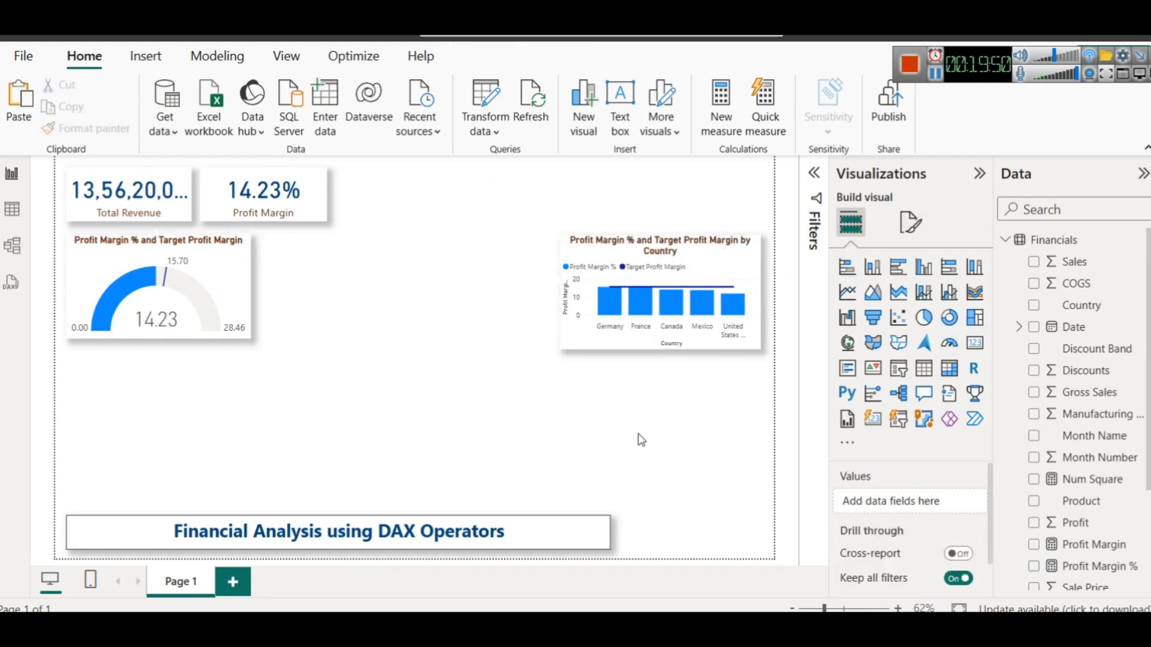
Duplicate the by-country combo chart and place the copy directly beneath the original
left_click(696, 261)
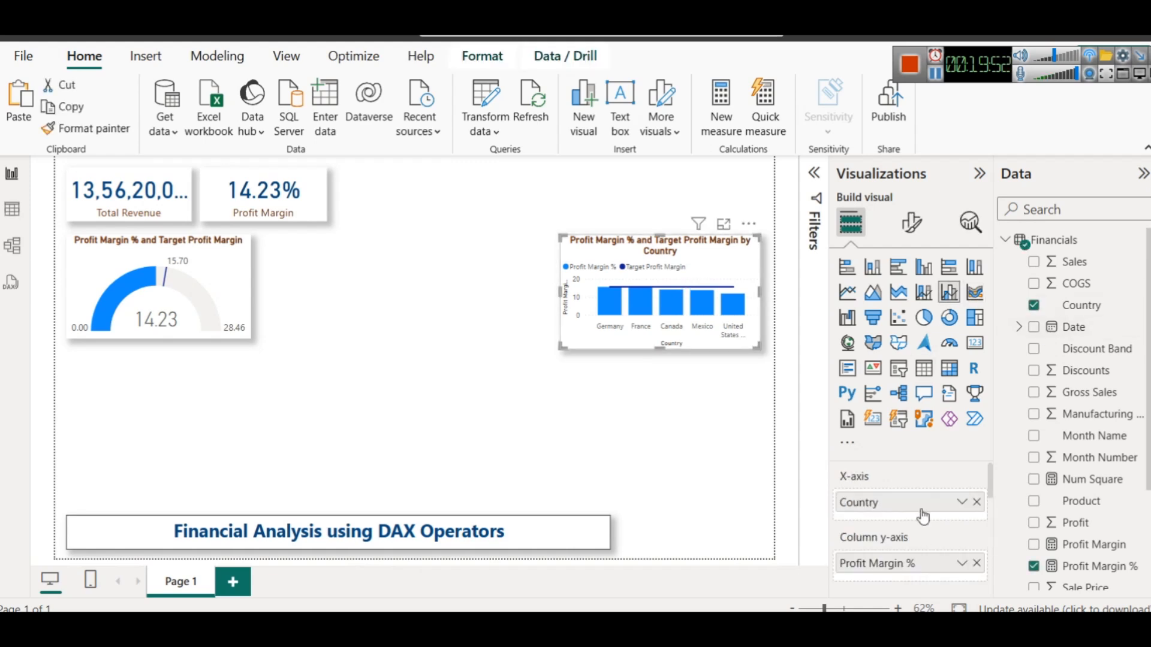
scroll(923, 517, "down", 2)
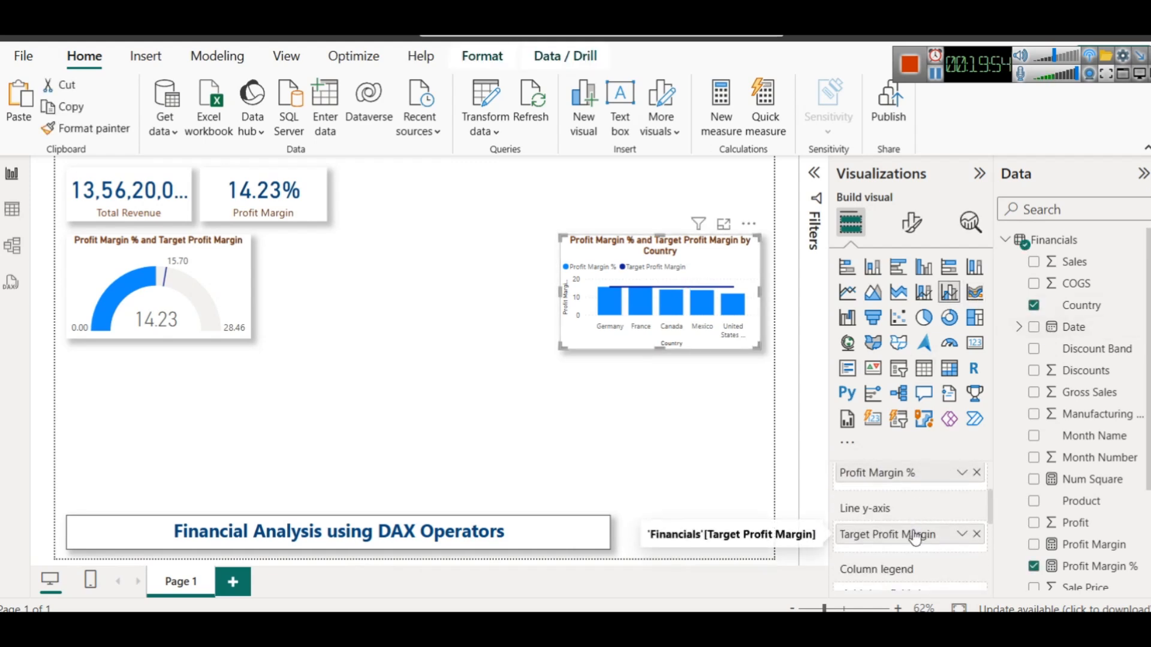
scroll(911, 538, "up", 2)
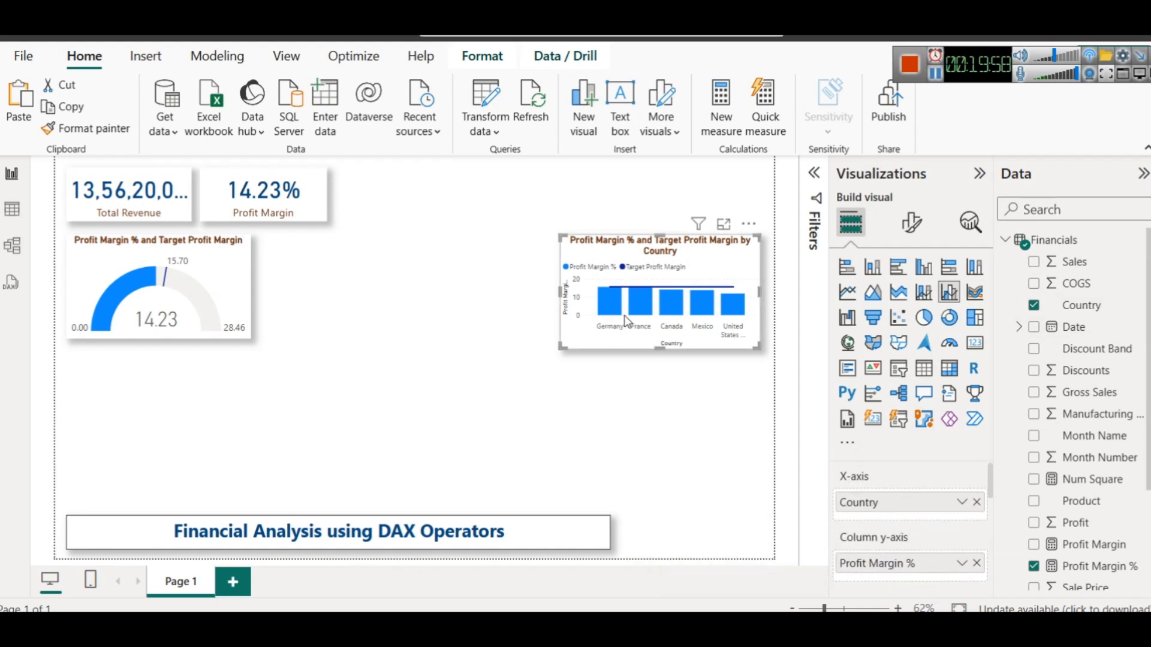
mouse_move(697, 315)
key("ctrl+c")
key("ctrl+v")
left_click_drag(691, 254, 699, 372)
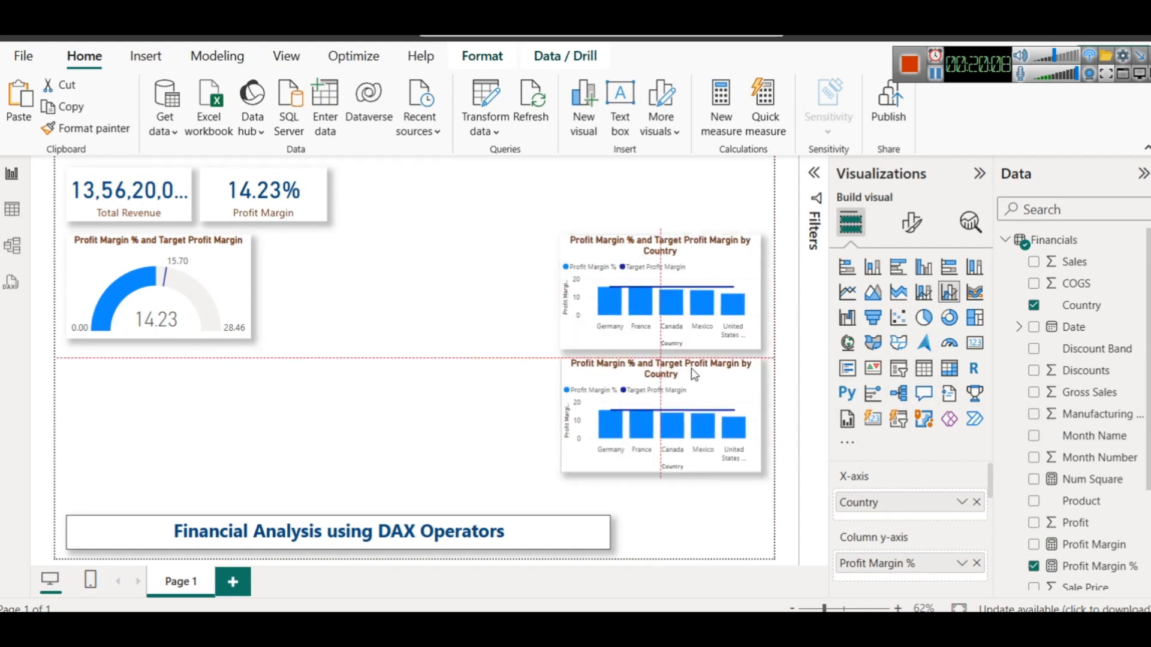
Replace Country with Segment on the x-axis of the duplicated combo chart
left_click(976, 502)
scroll(1106, 479, "down", 3)
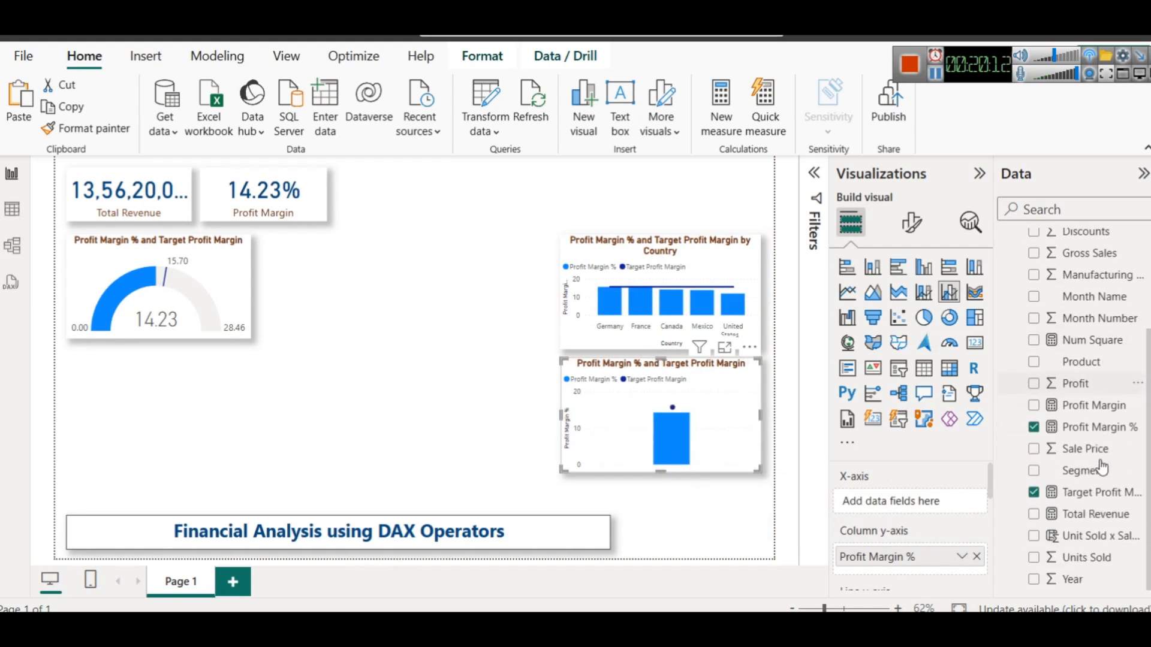
left_click_drag(1096, 476, 902, 501)
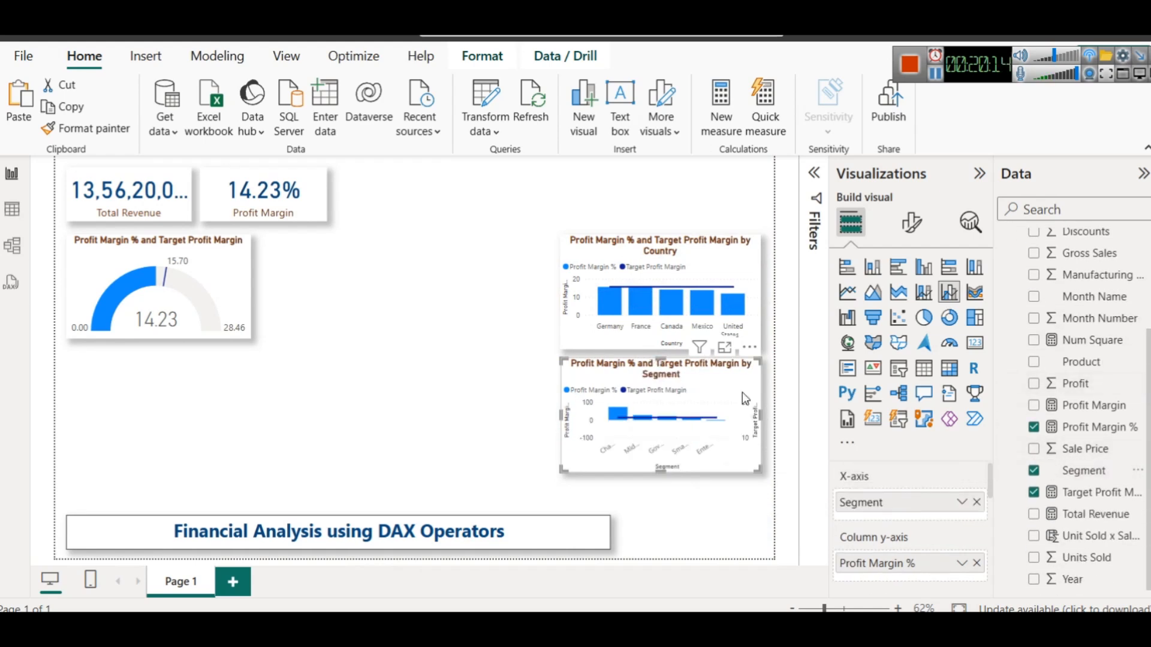
Examine each segment's Profit Margin % against Target Profit Margin in an enlarged view of the duplicated combo chart
left_click(731, 351)
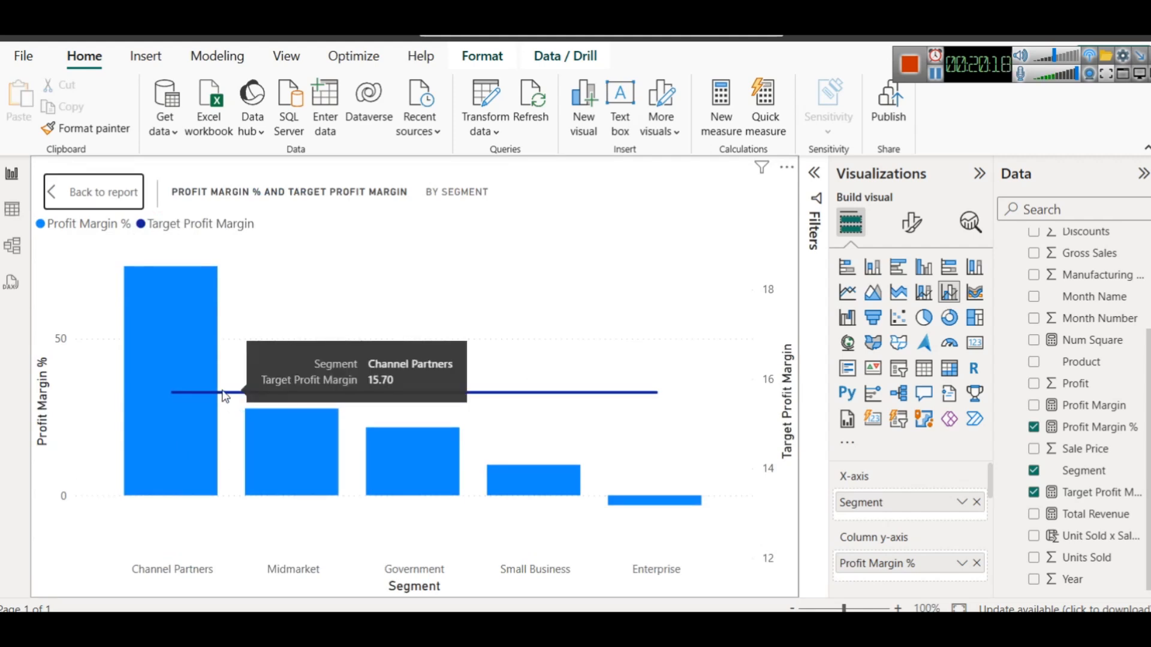
mouse_move(149, 367)
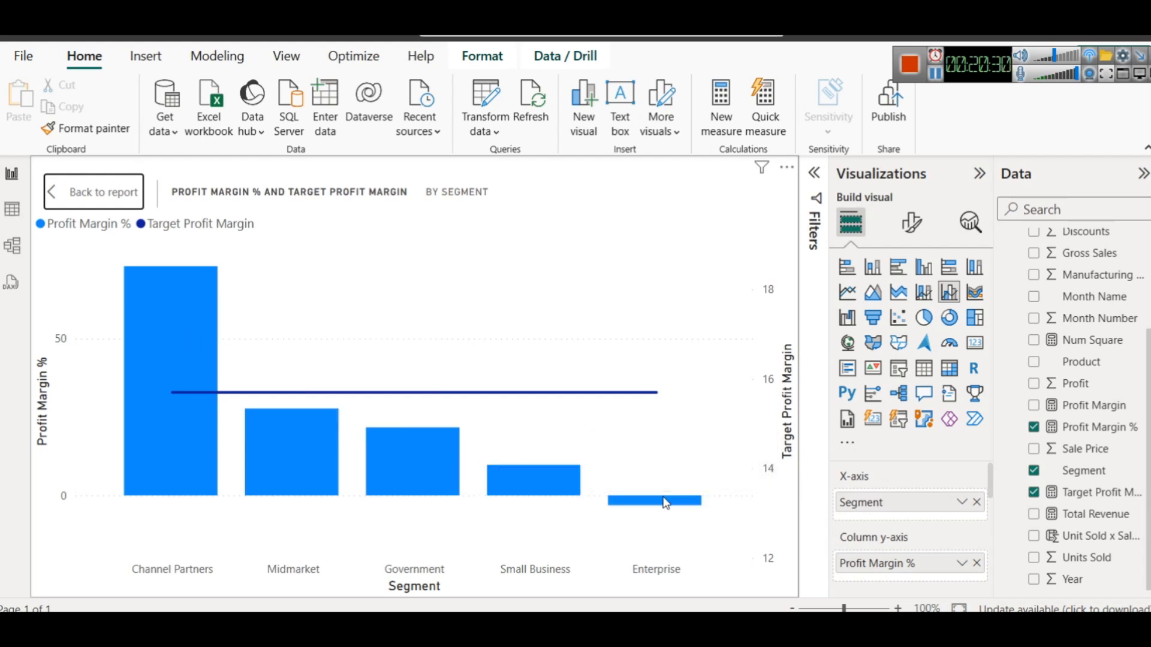
mouse_move(666, 502)
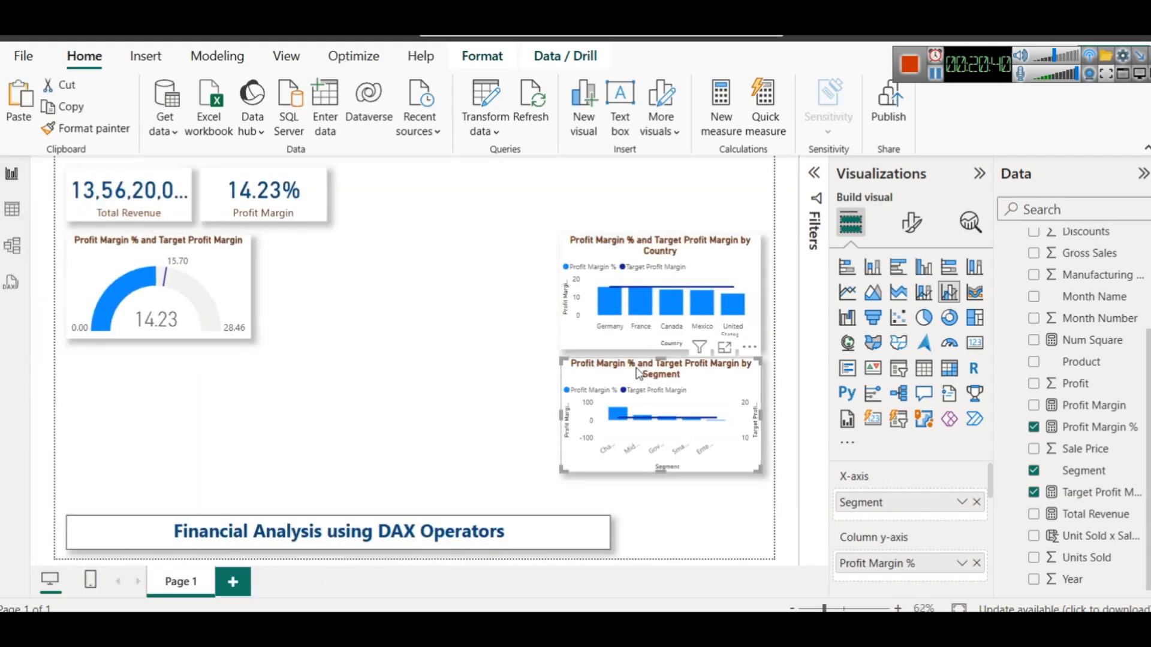
Move the segment chart between the gauge and the country chart, and stretch the gauge downward to match the charts' height
left_click_drag(639, 379, 418, 257)
left_click(187, 343)
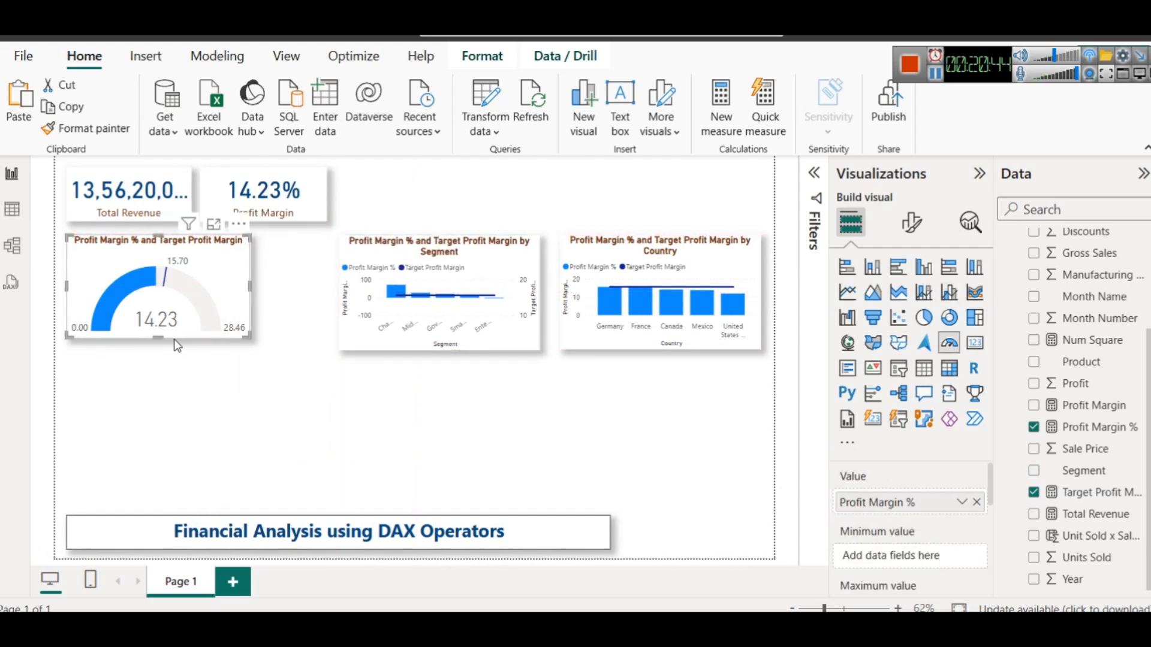
left_click_drag(159, 340, 170, 358)
Try the segment chart right beside the gauge, narrow it slightly, and move it back beneath the country chart
left_click_drag(394, 272, 319, 271)
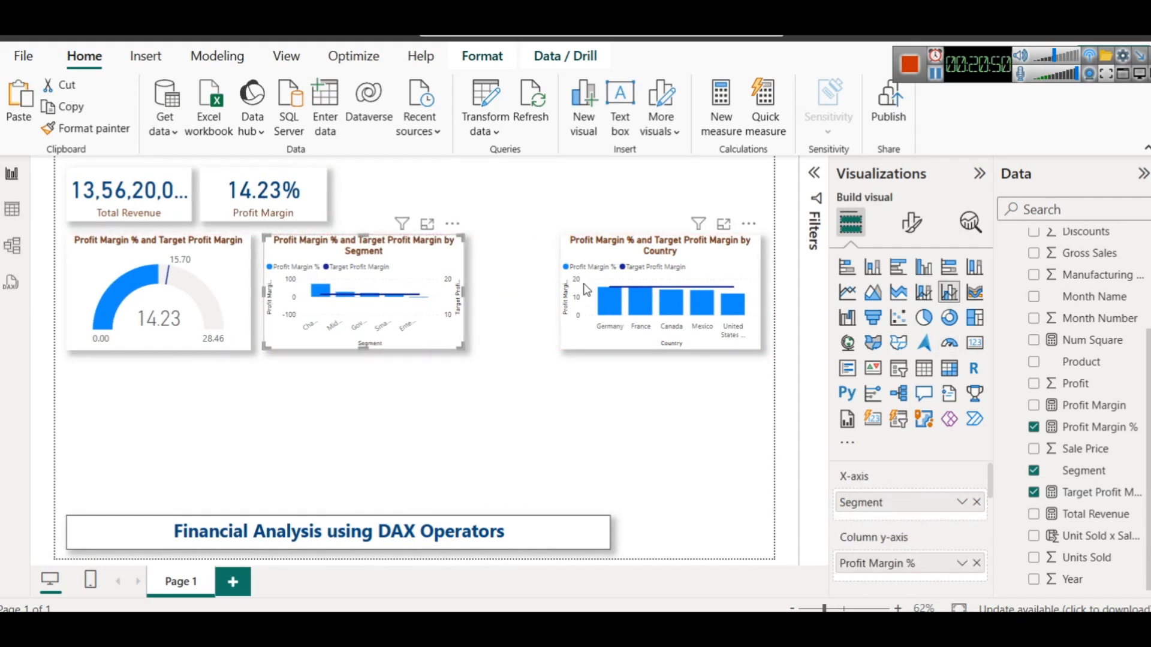
mouse_move(464, 293)
left_mouse_down()
mouse_move(525, 298)
mouse_move(459, 292)
left_mouse_up()
left_click_drag(364, 349, 655, 474)
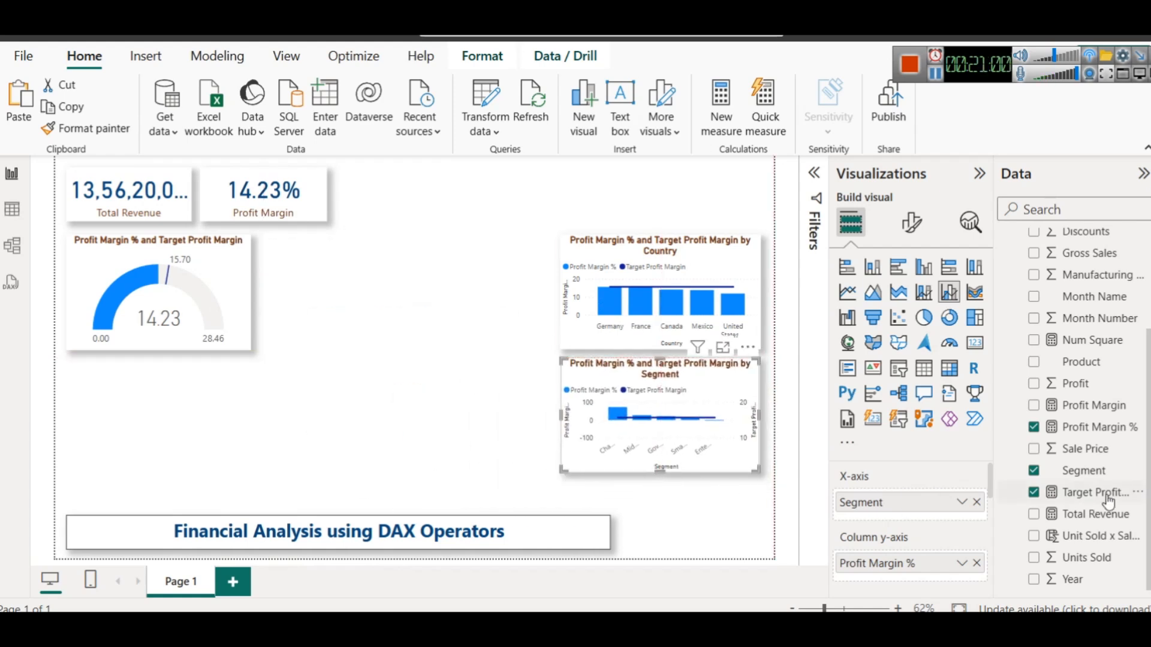
Replace Segment with Product on the lower combo chart's x-axis and inspect the chart in an enlarged view
left_click(976, 502)
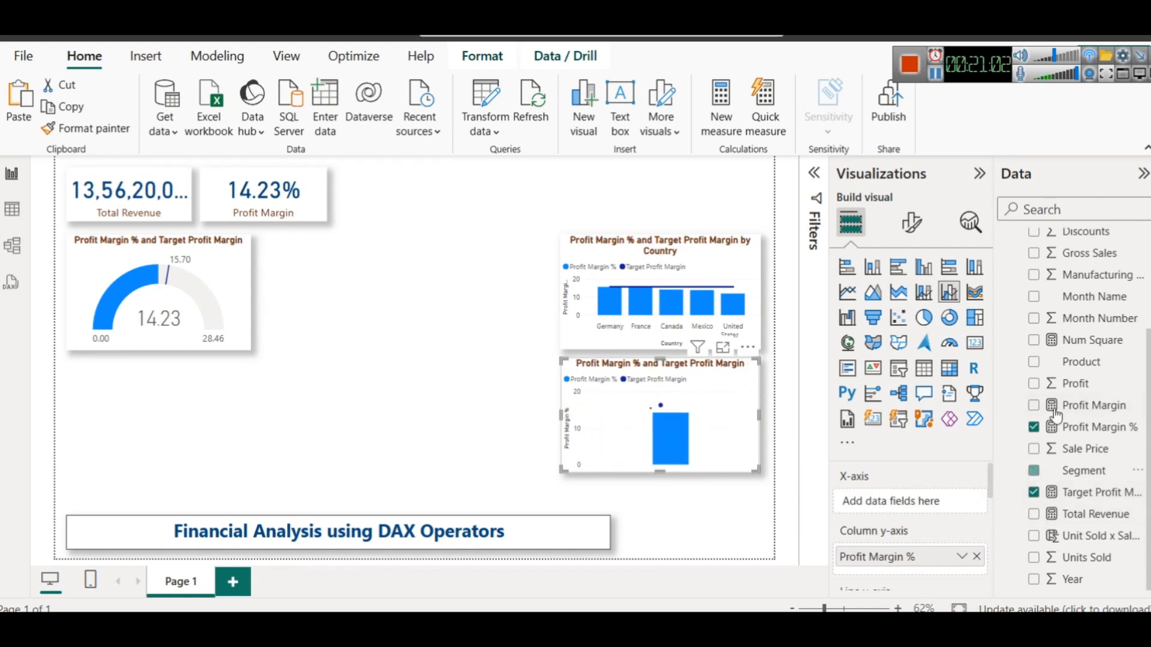
left_click_drag(1076, 364, 899, 503)
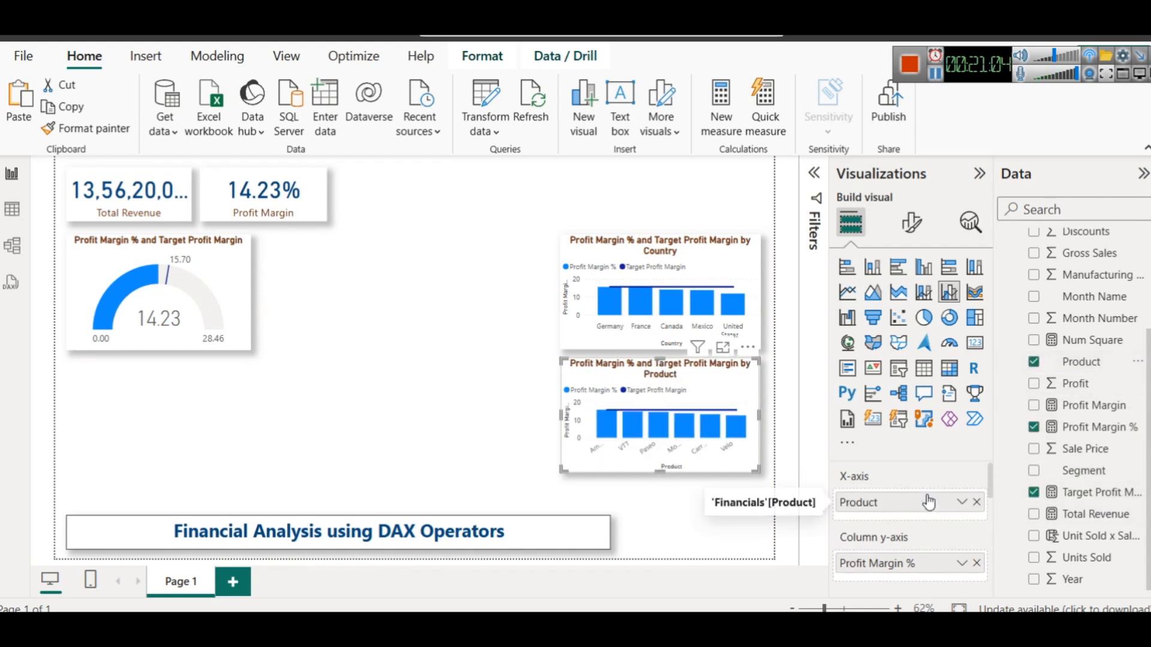
left_click(722, 349)
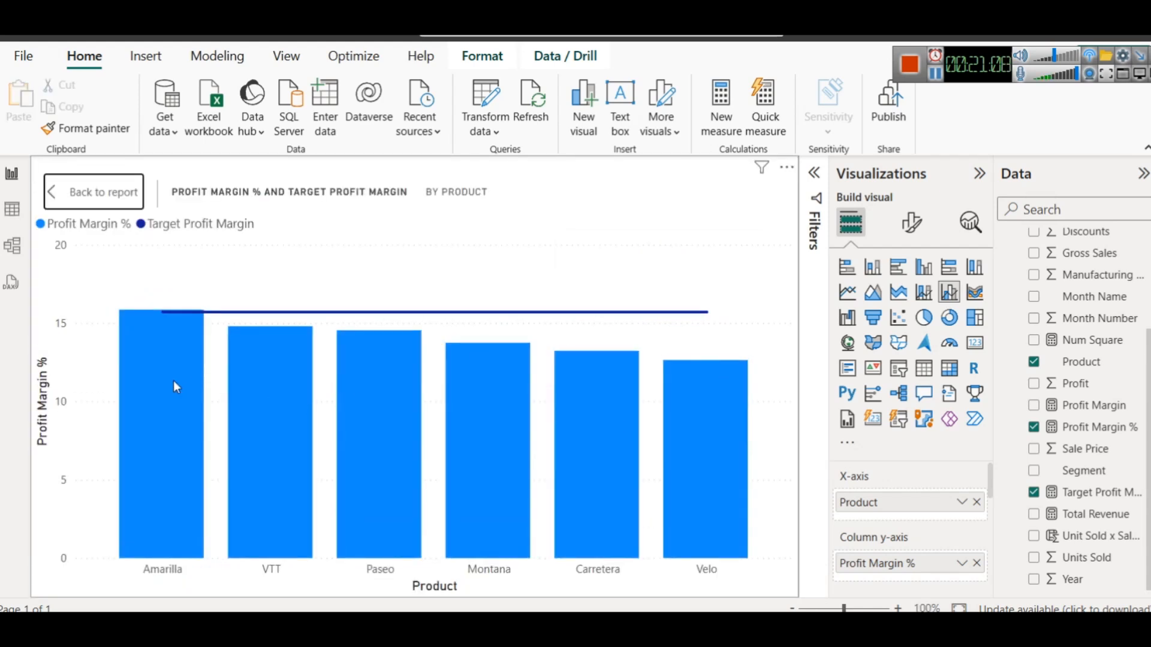
mouse_move(174, 382)
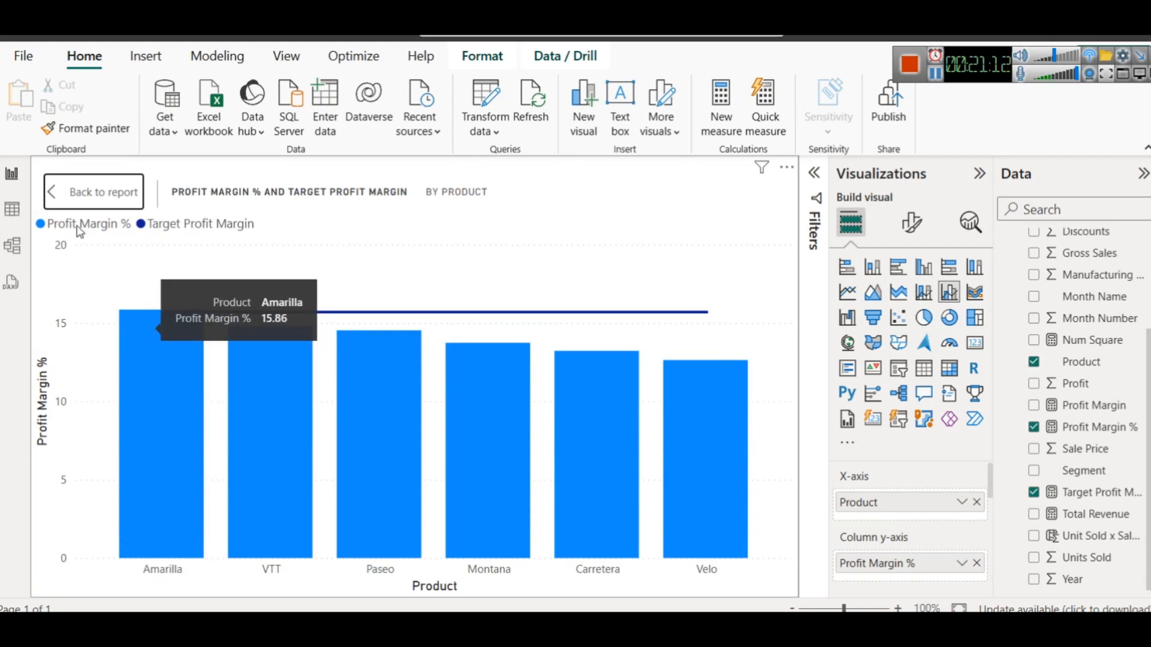
left_click(101, 191)
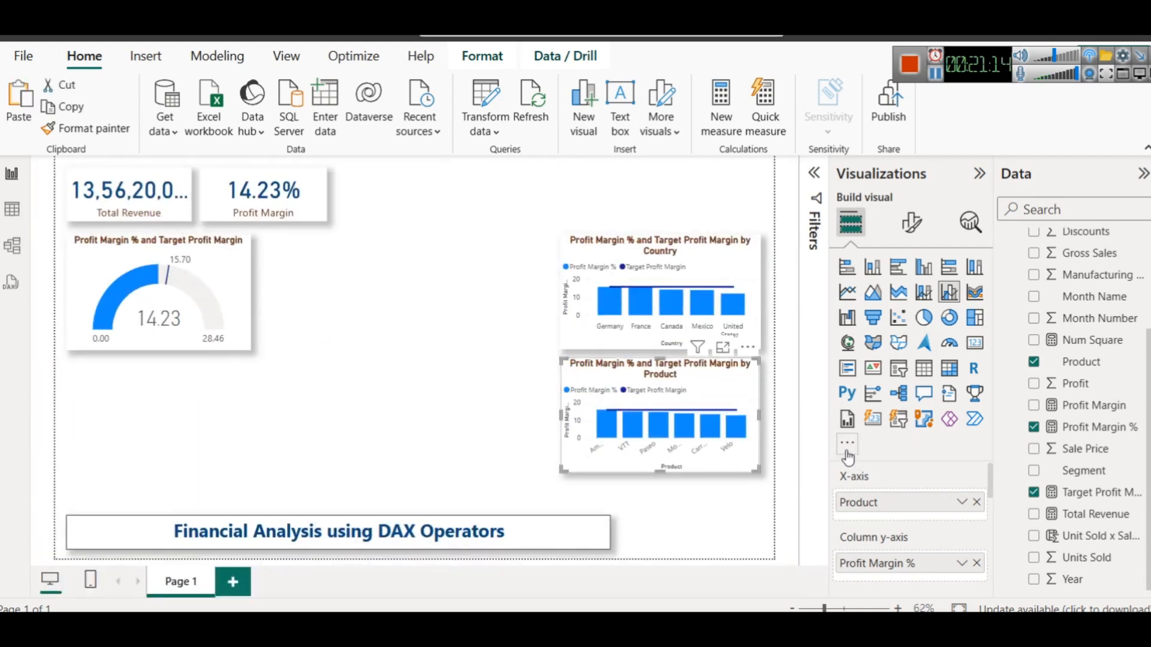
Try Sales as an additional line y-axis field on the product chart, and remove it again
scroll(919, 536, "down", 2)
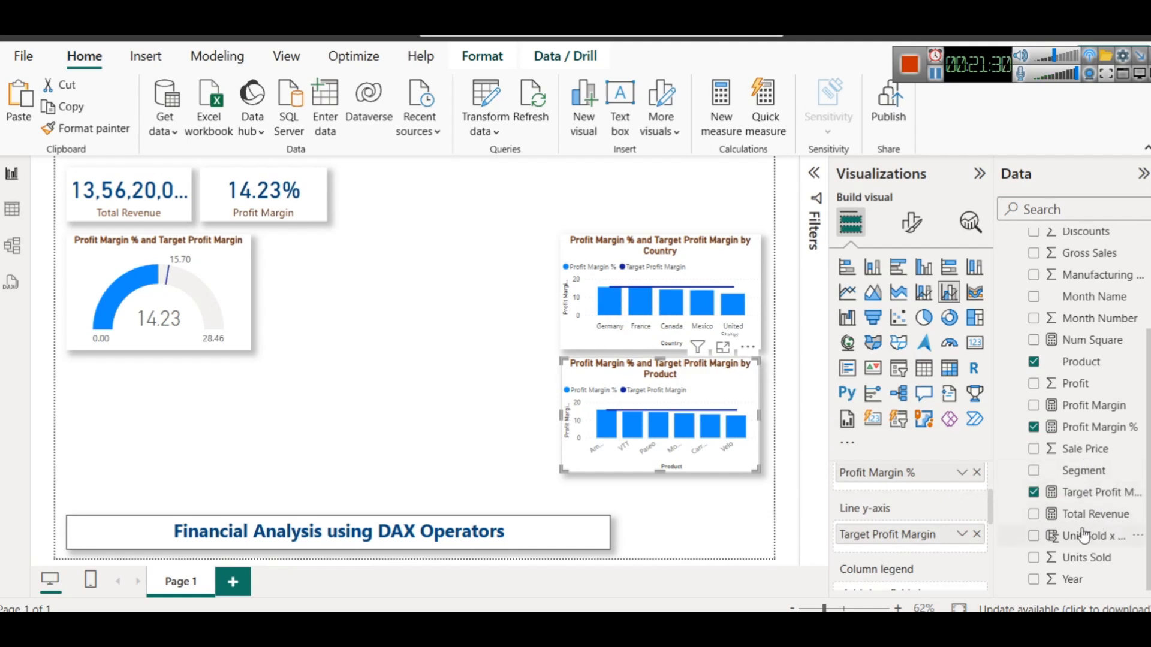
scroll(1087, 534, "up", 3)
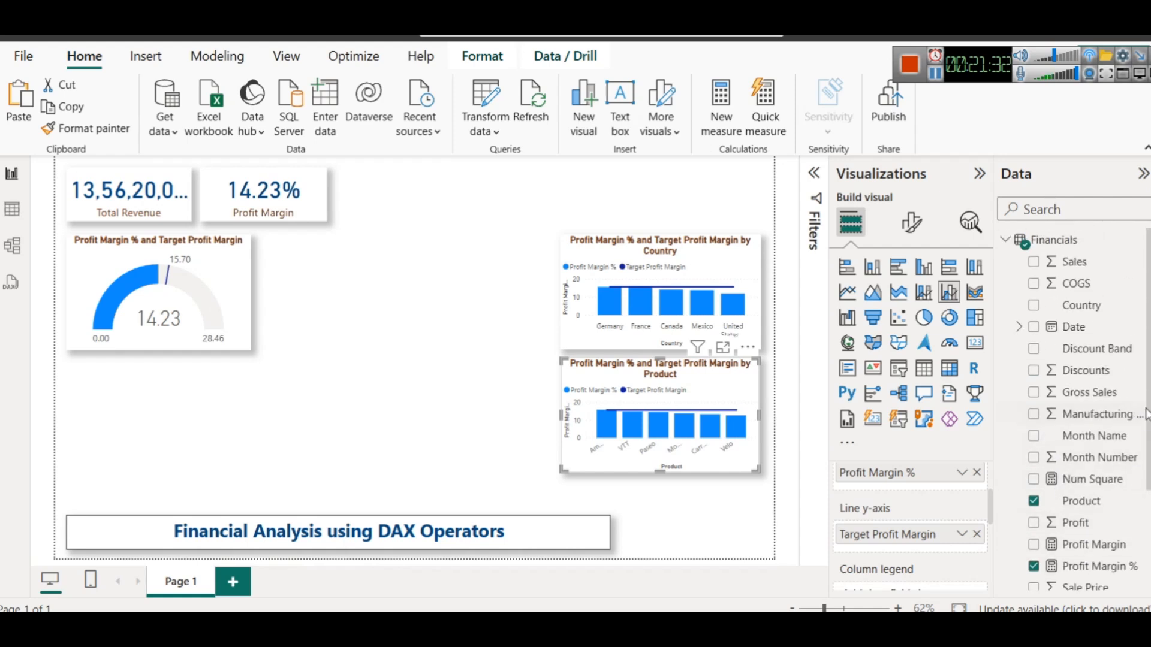
left_click_drag(1100, 264, 911, 544)
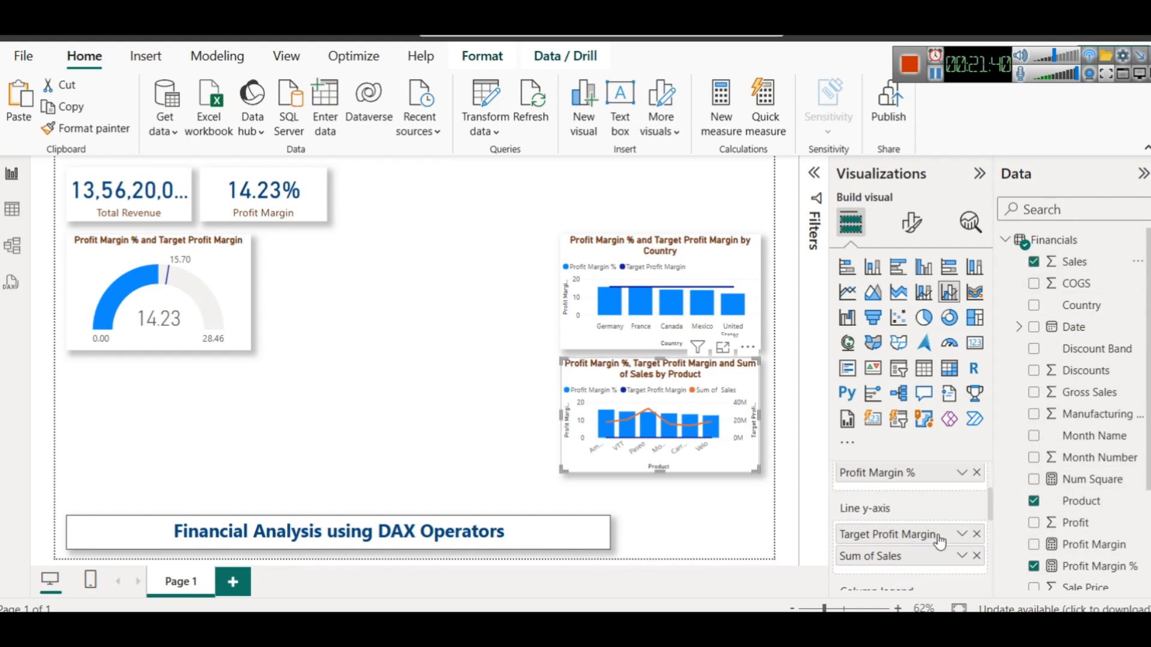
left_click(977, 556)
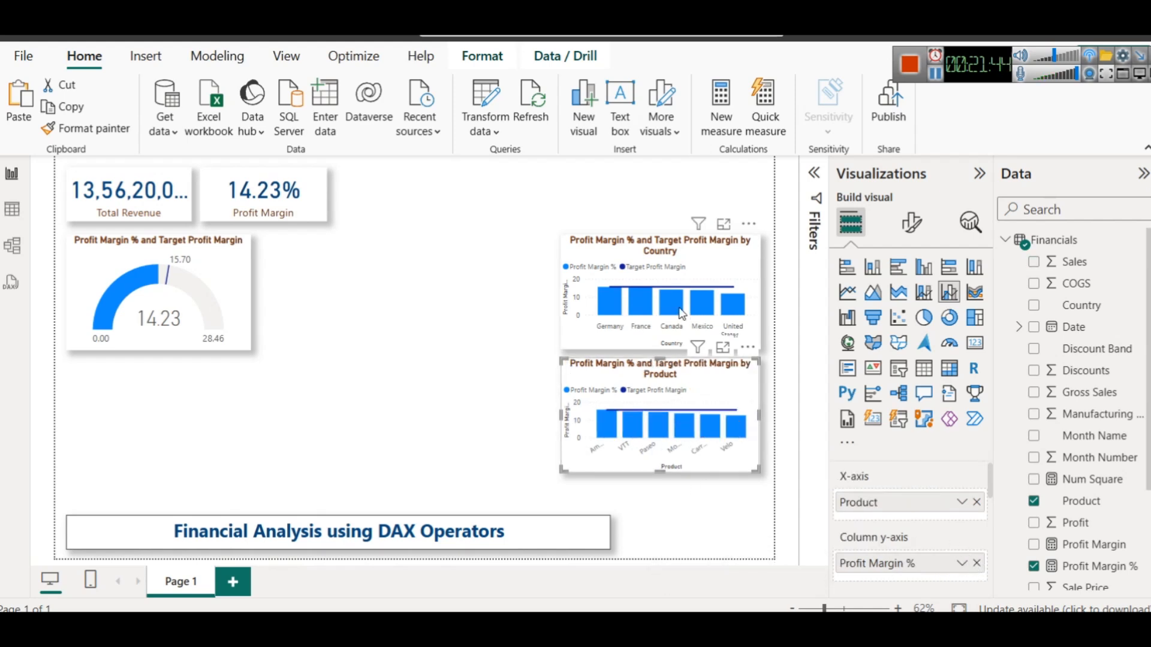
Move the product chart lower to widen the gap between the two combo charts, and nudge the country chart into line with it
mouse_move(724, 287)
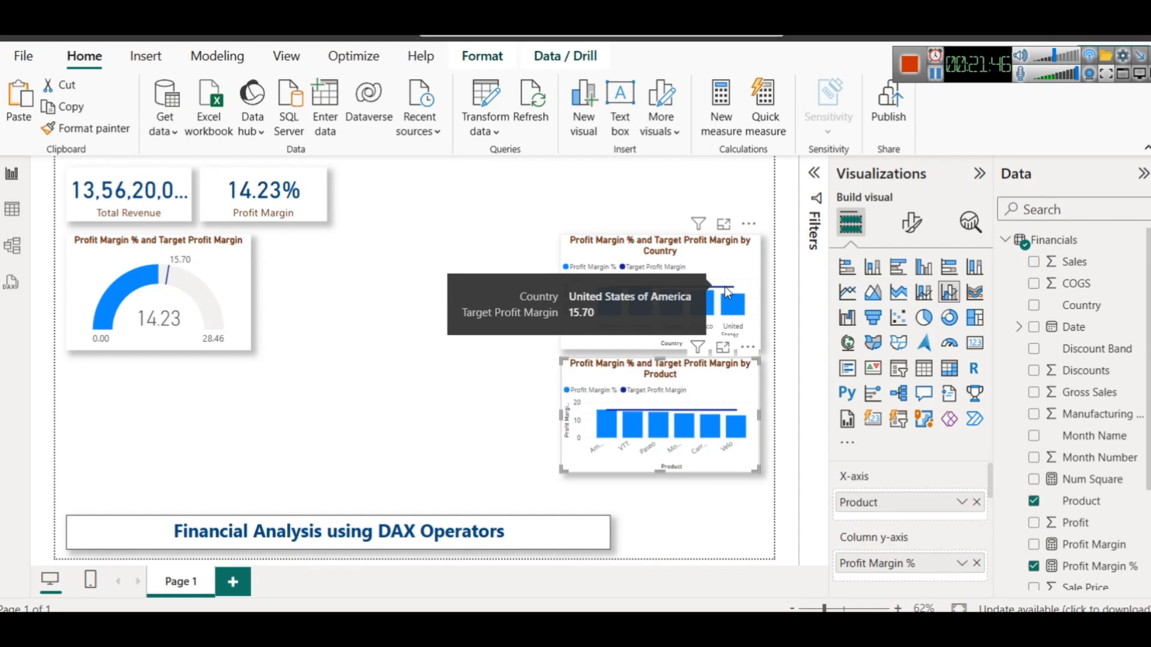
mouse_move(707, 419)
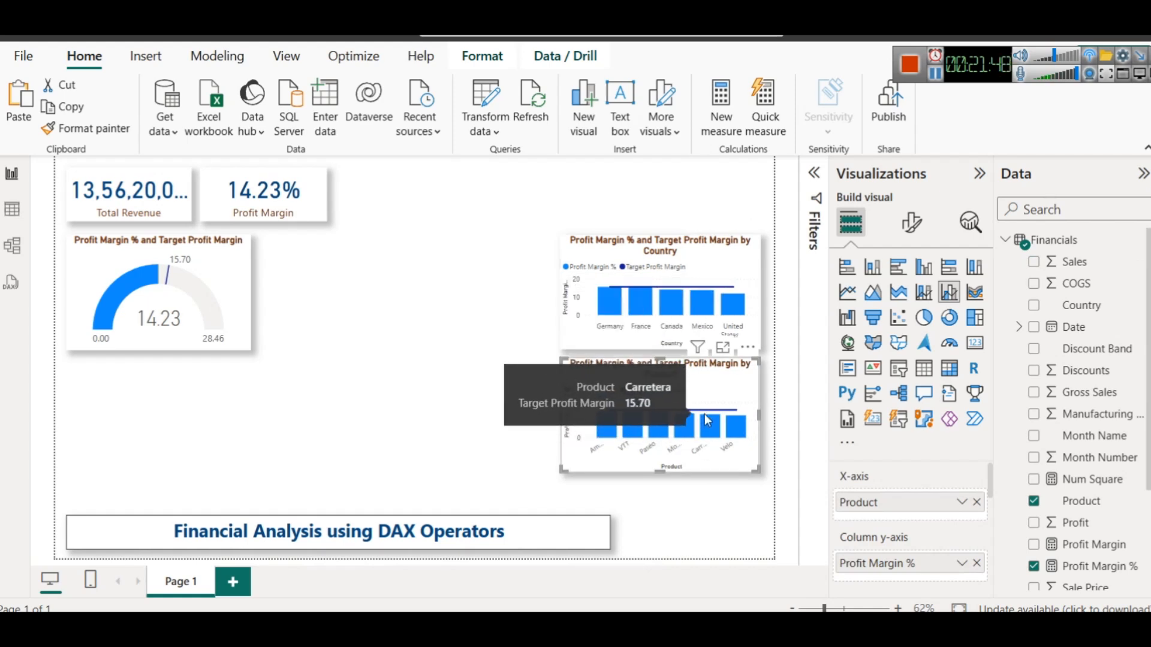
left_click_drag(684, 441, 687, 469)
left_click_drag(661, 301, 664, 293)
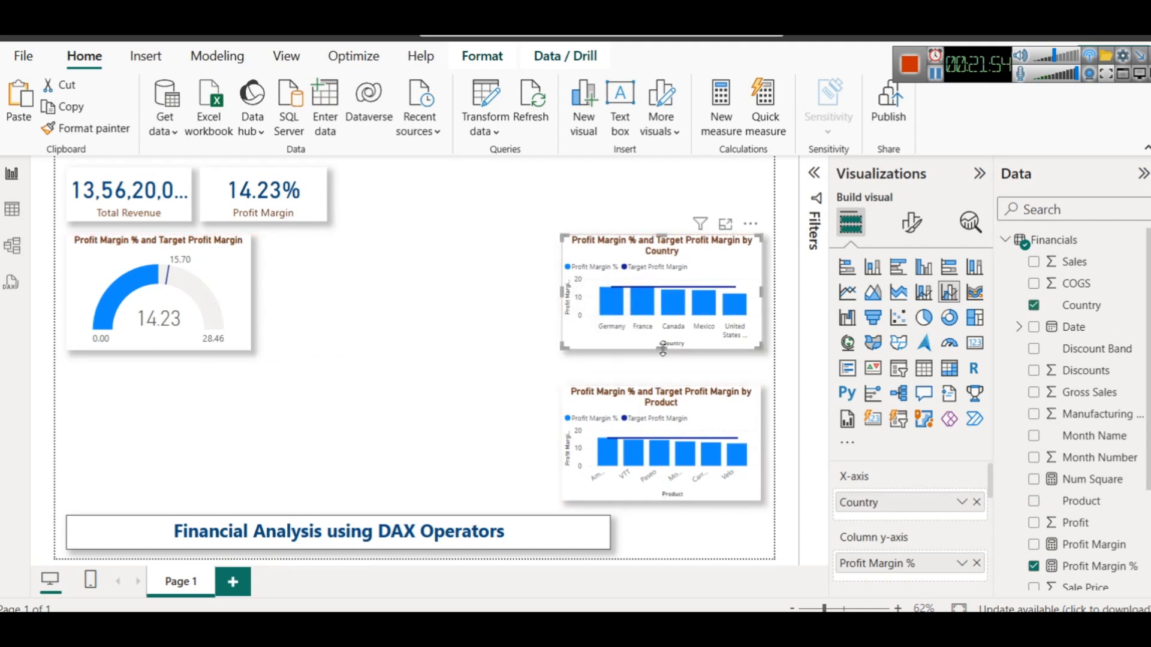
Review the Comparison Operators section of the DAX operators article in the browser, and return to the Power BI report
left_click(320, 349)
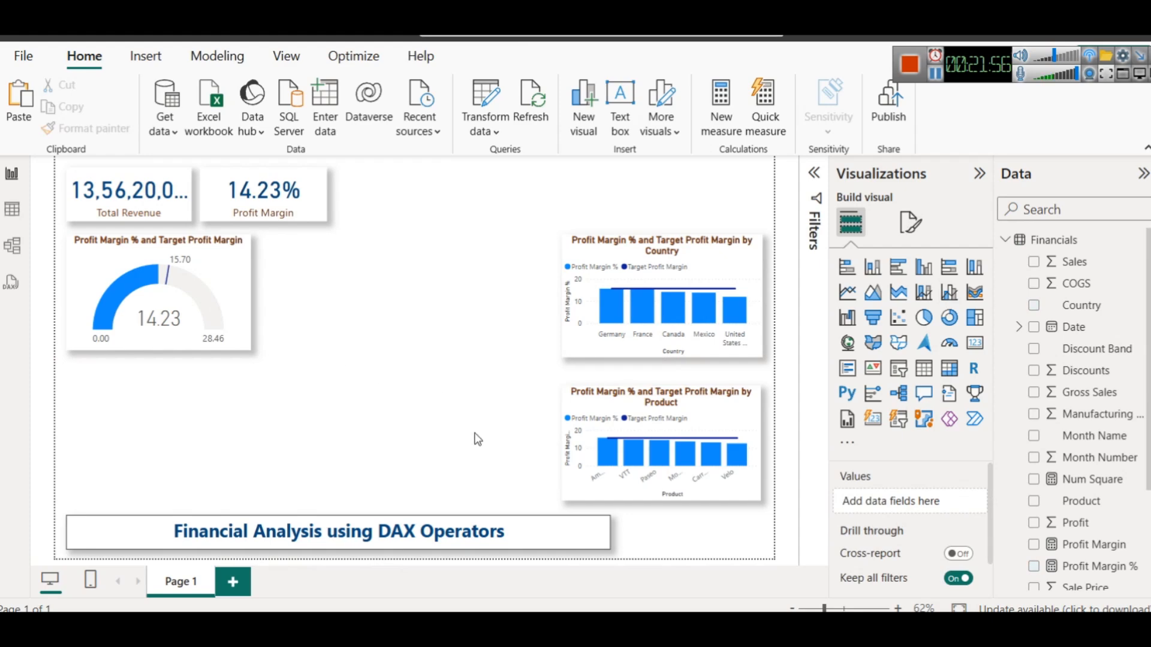
left_click(480, 528)
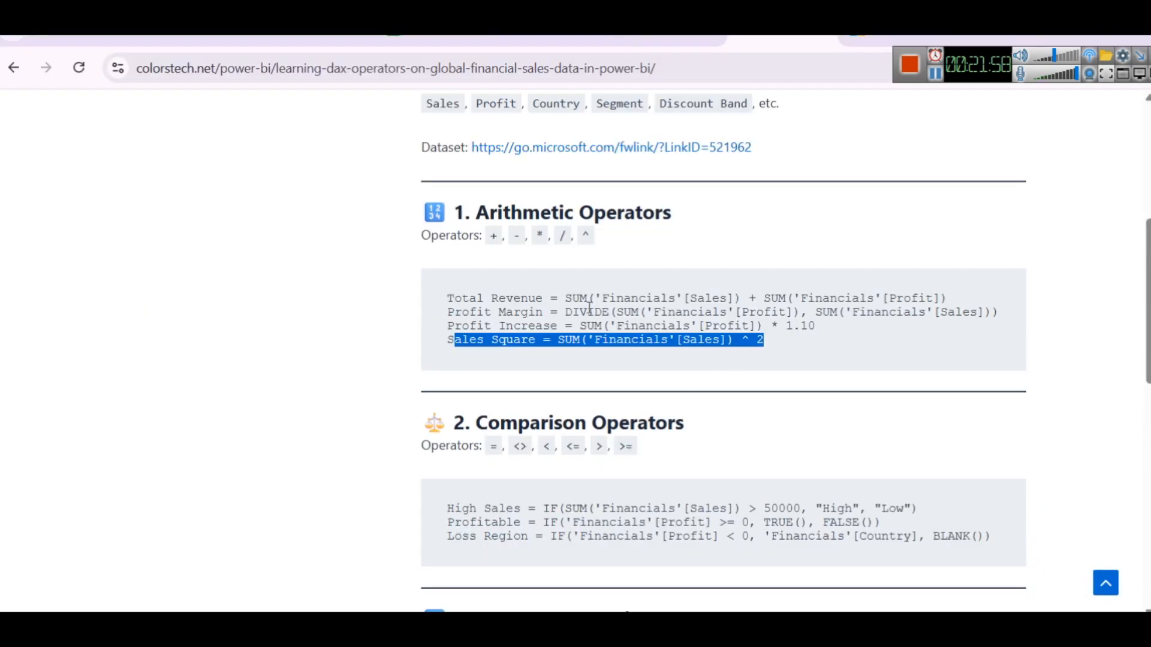
scroll(571, 295, "down", 3)
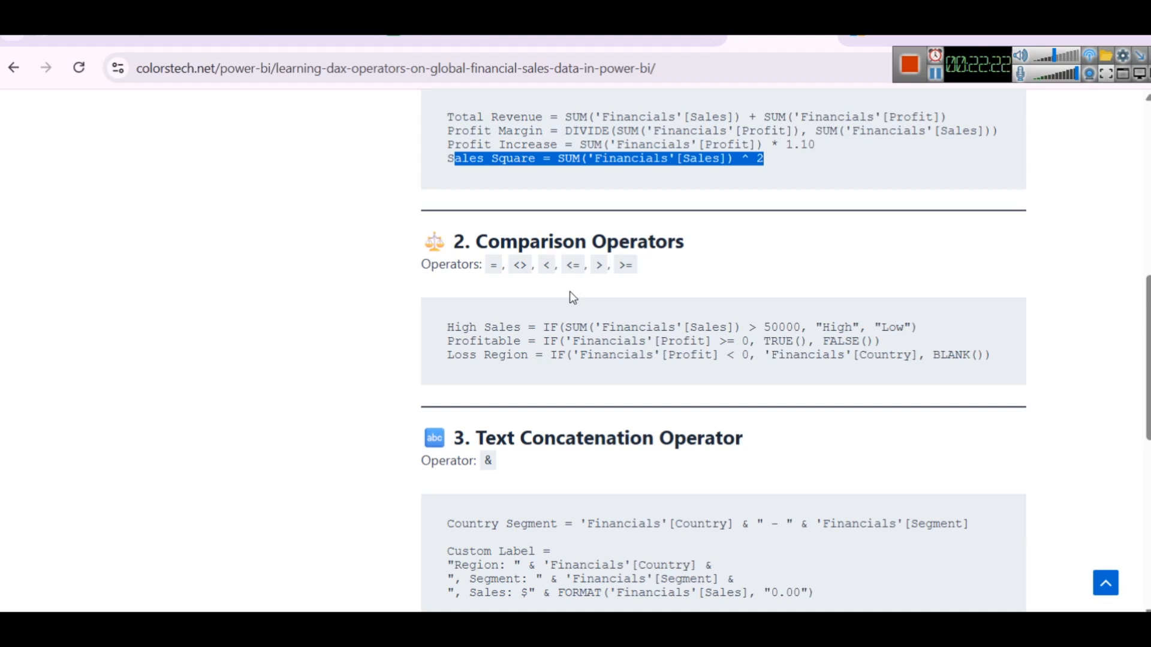
left_click(788, 627)
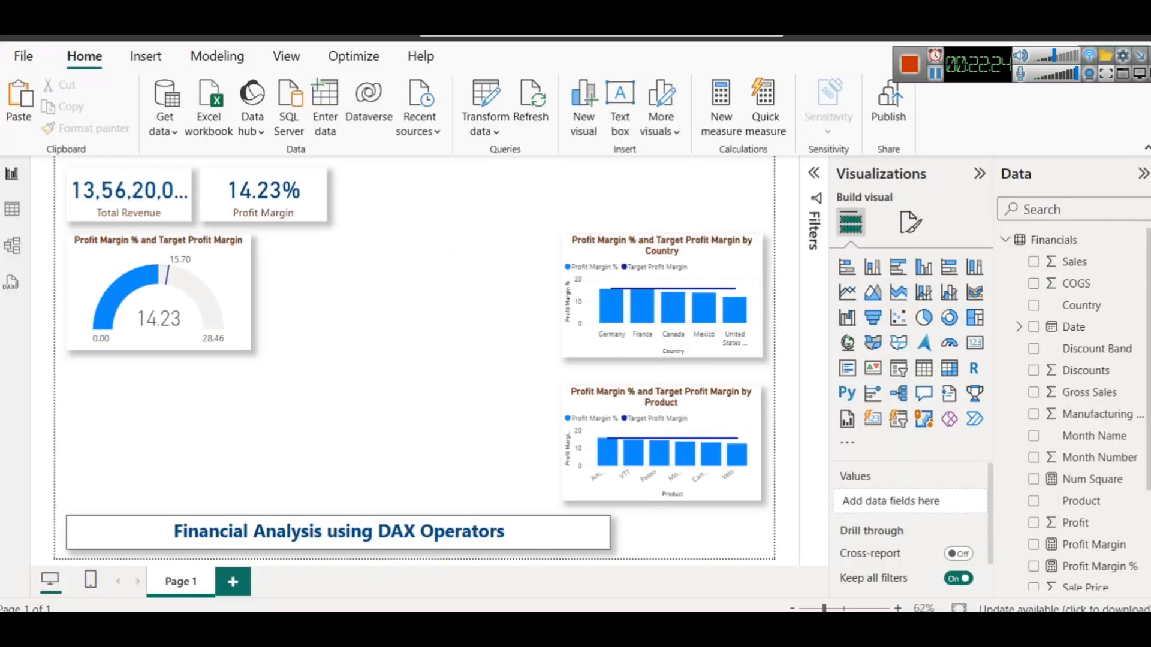
Create a measure in the Financials table defined as Kya ye Hai = 15 > 5
right_click(1054, 246)
key("Escape")
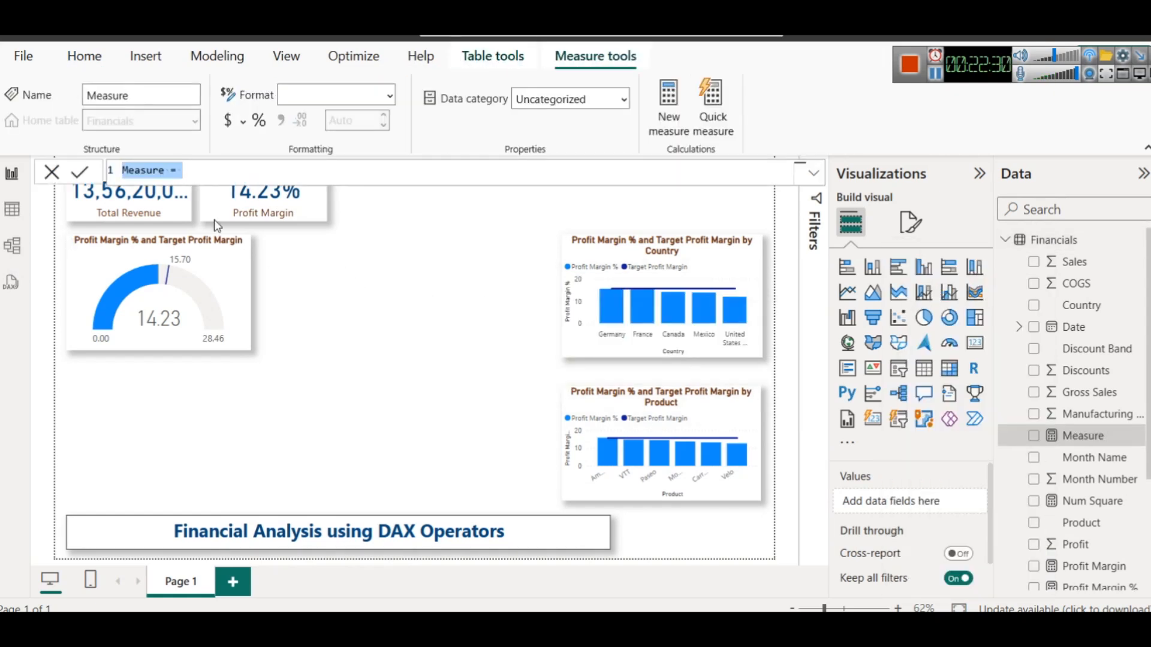
double_click(137, 170)
type("Kya ye Hai")
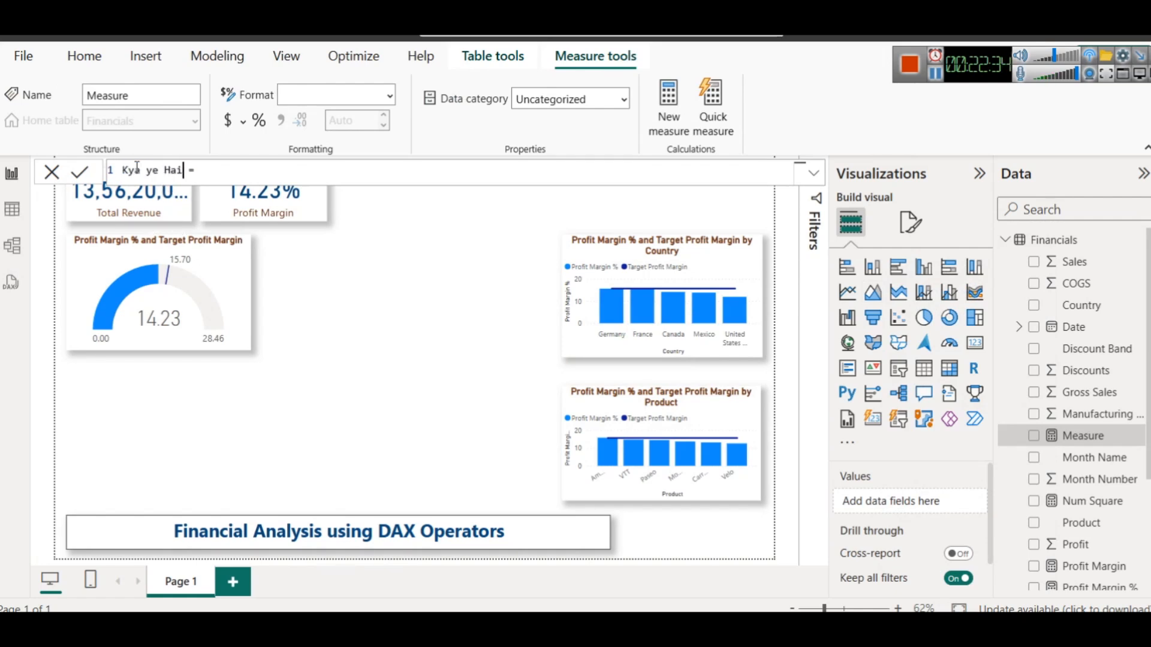
left_click(249, 173)
type("15 > 5")
left_click(80, 174)
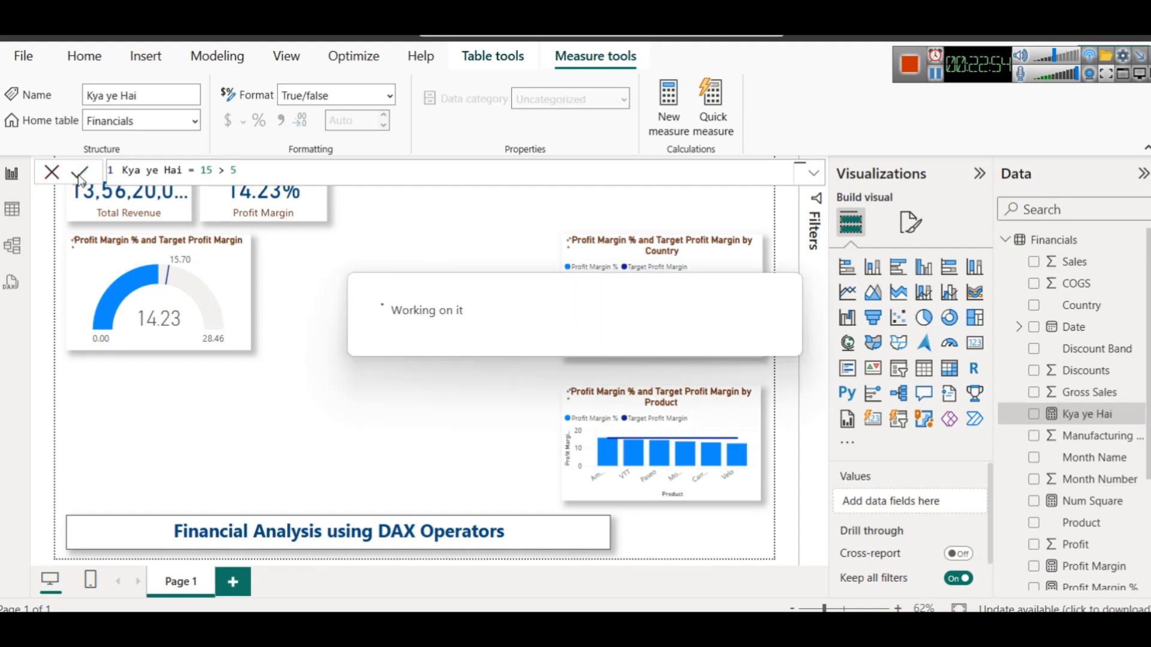
Add a card visual between the gauge and the combo charts and fill it with the Kya ye Hai measure
left_click(344, 264)
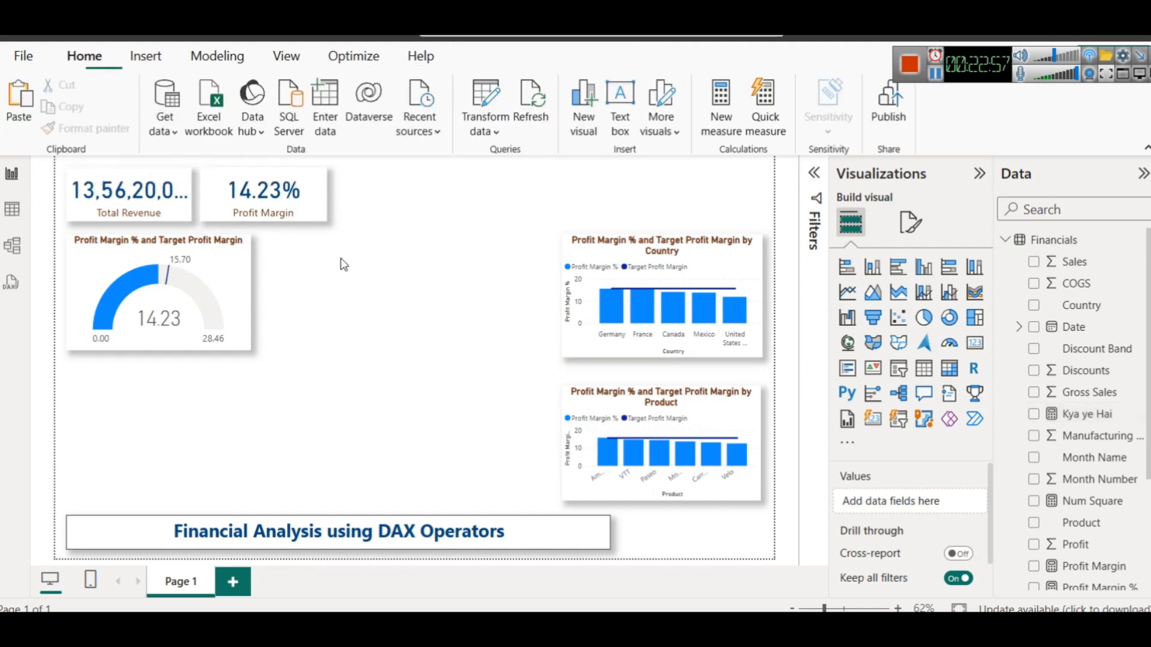
left_click(975, 342)
left_click_drag(236, 445, 510, 366)
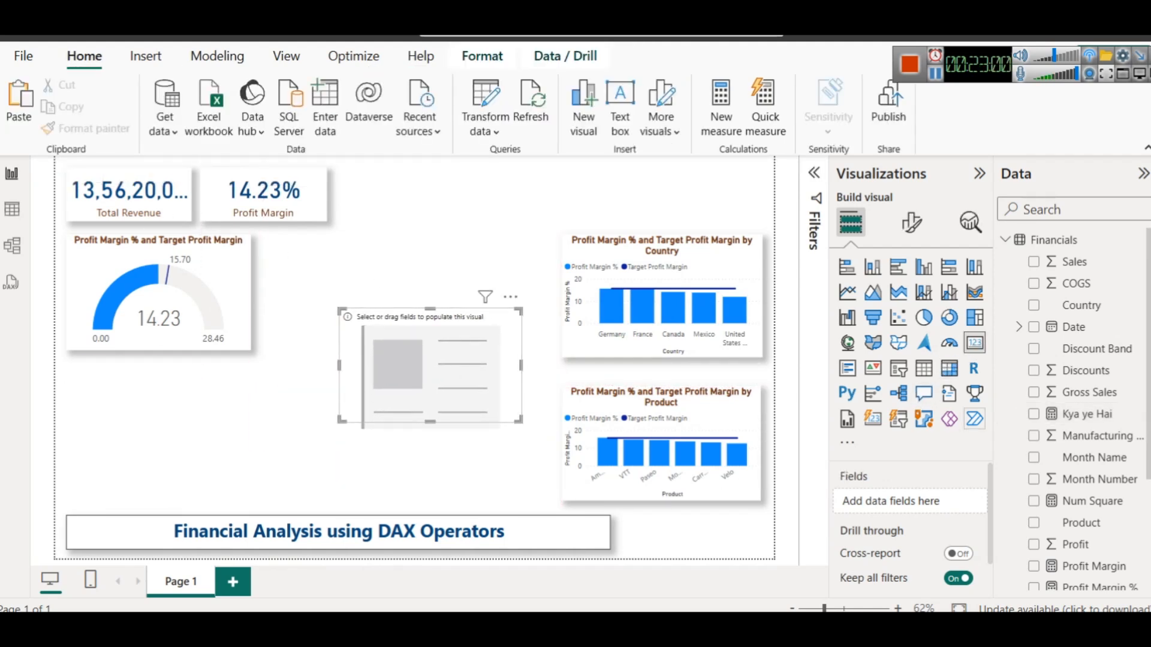
left_click_drag(1094, 430, 398, 377)
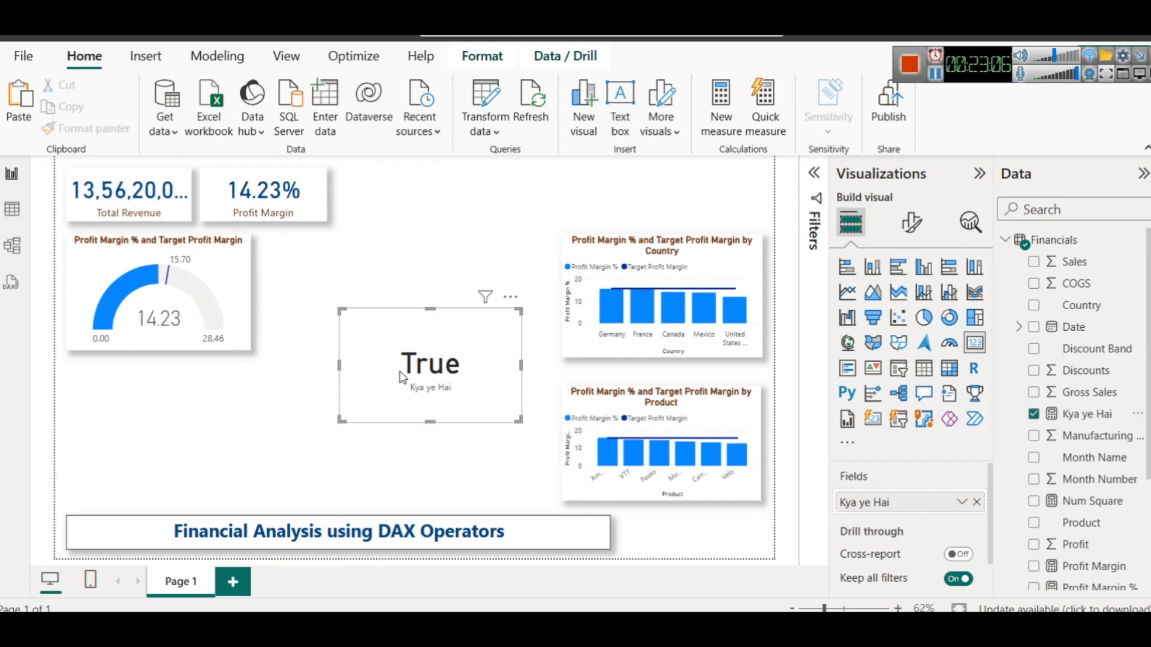
Change the comparison operator in the Kya ye Hai measure so that it reads 15 = 5, and apply it
left_click(1035, 415)
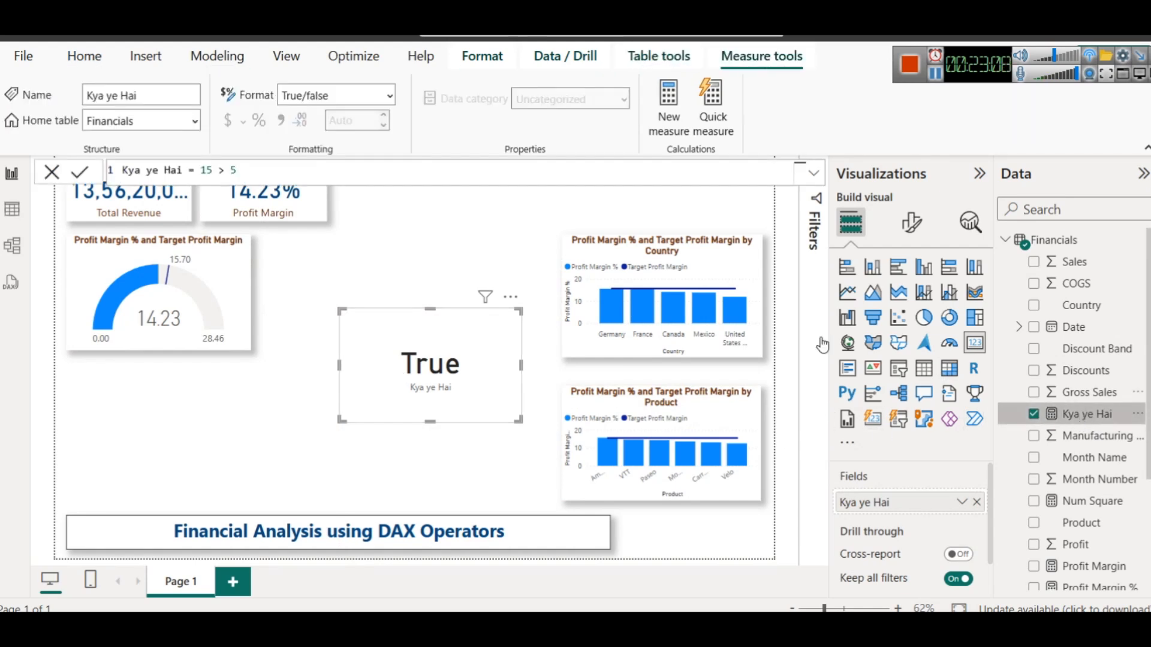
left_click(293, 167)
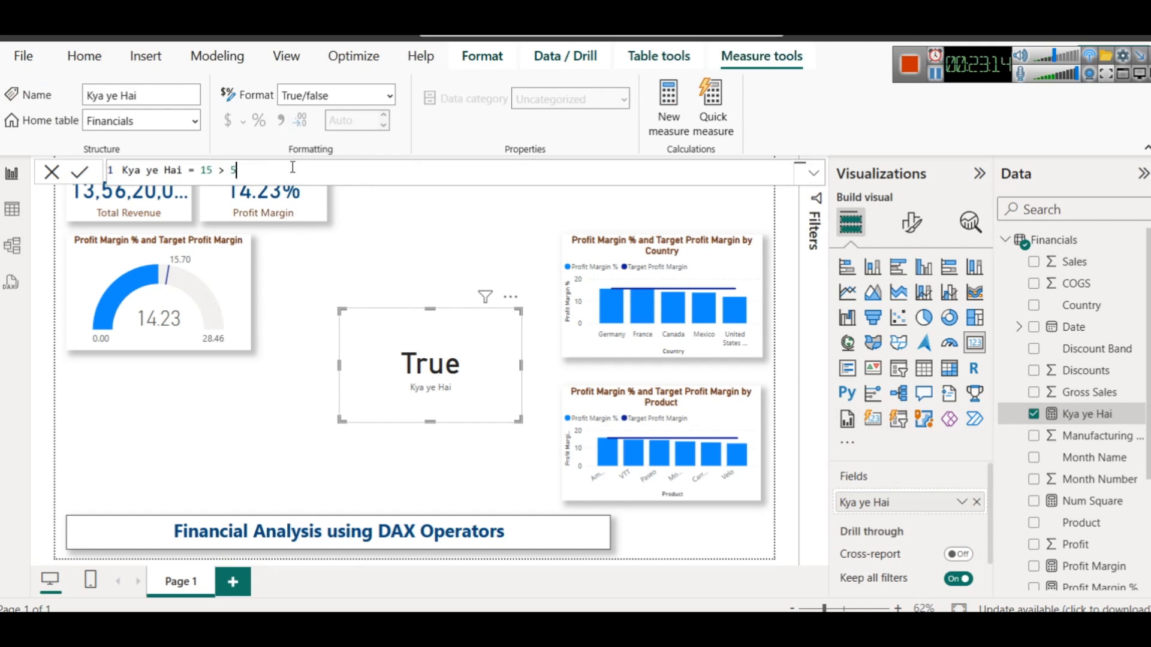
key("Left")
key("Left")
key("Left")
key("Left")
key("shift+Left")
key("shift+Left")
key("Right")
key("Right")
key("Right")
key("Right")
key("shift+Right")
key("Left")
key("Left")
key("shift+Left")
type("=")
left_click(87, 174)
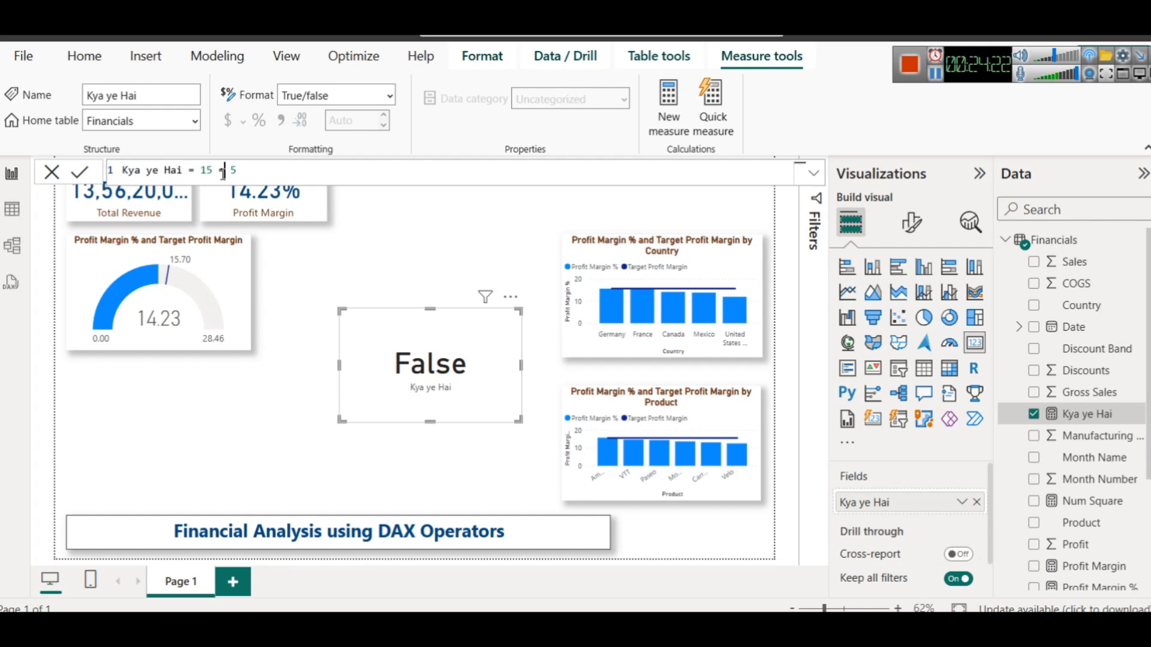
key("ctrl+a")
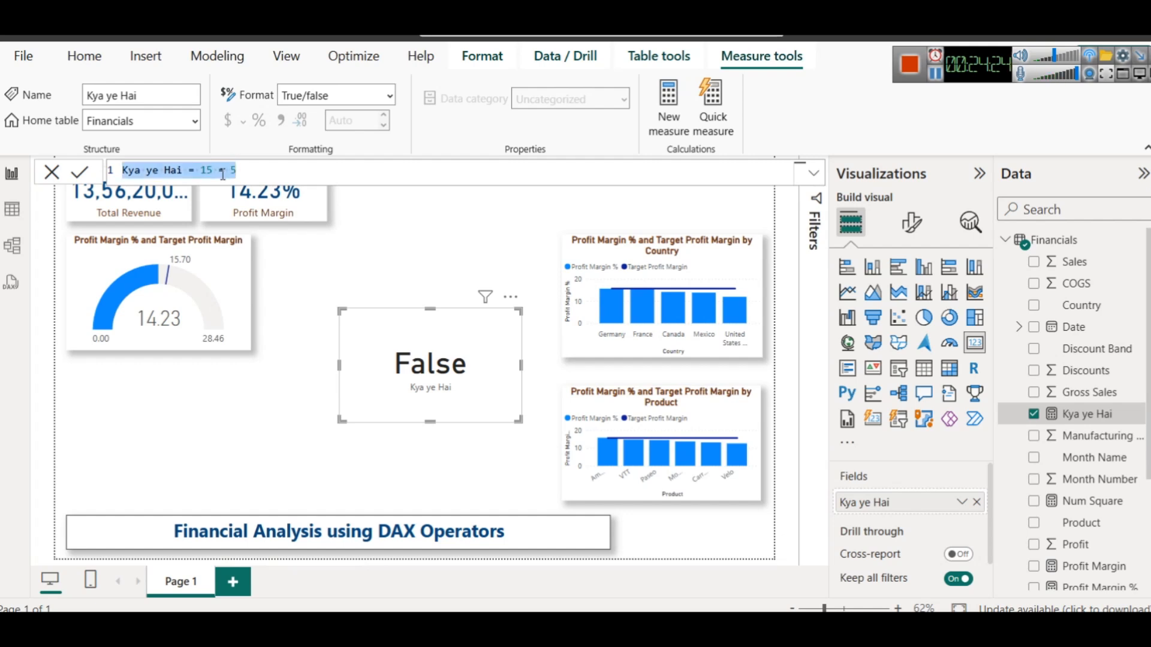
type("Badi ")
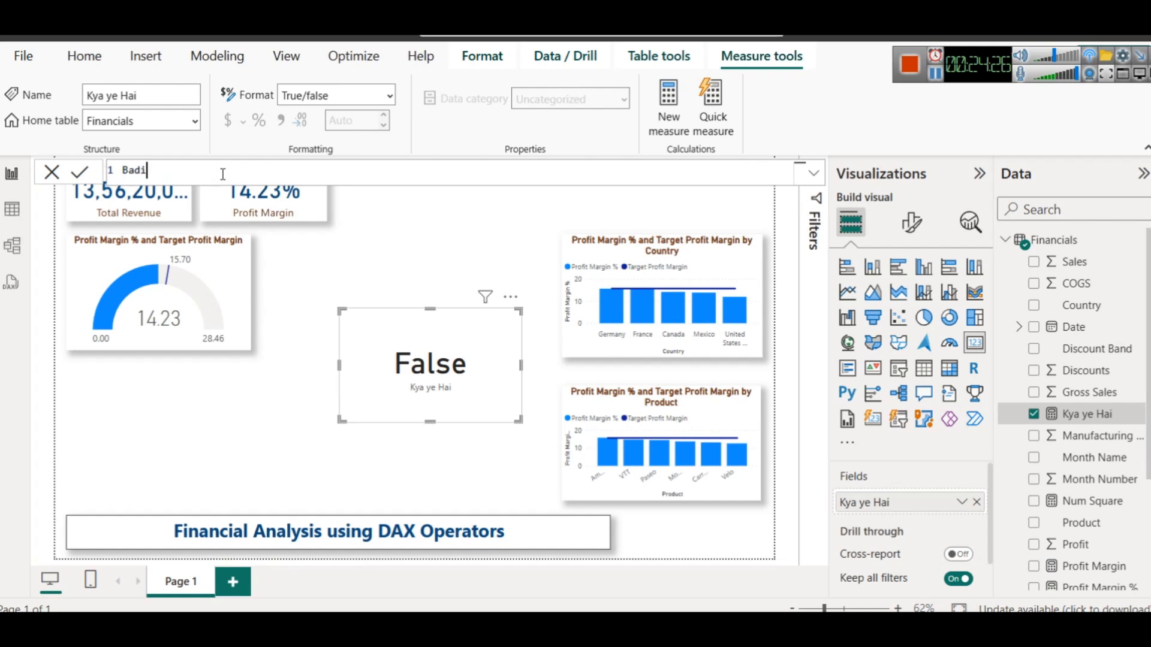
type("Sales")
key("ctrl+a")
key("BackSpace")
Delete the Kya ye Hai card from the report page and delete its measure from the Financials table
left_click(453, 325)
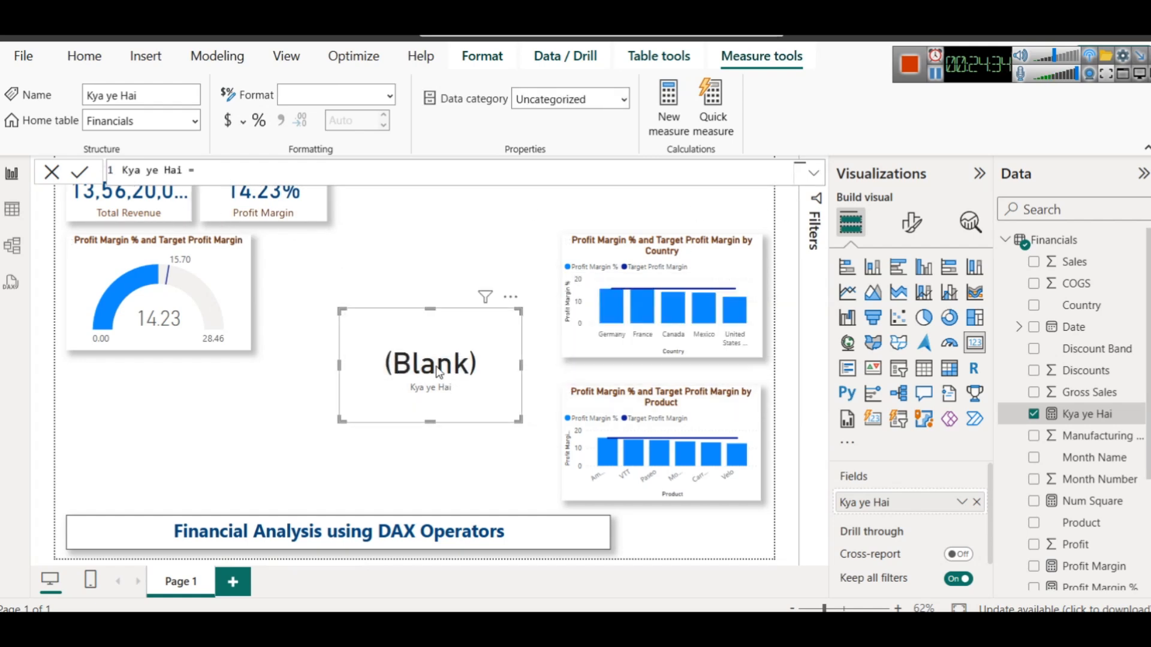
key("Delete")
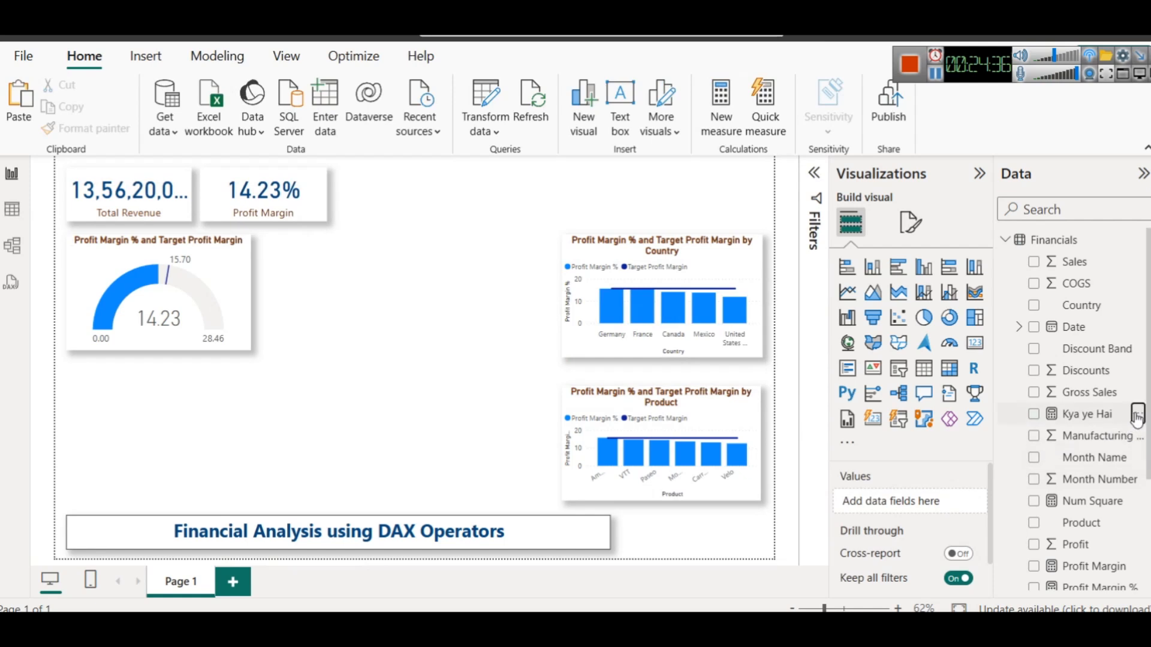
left_click(1136, 416)
left_click(1031, 245)
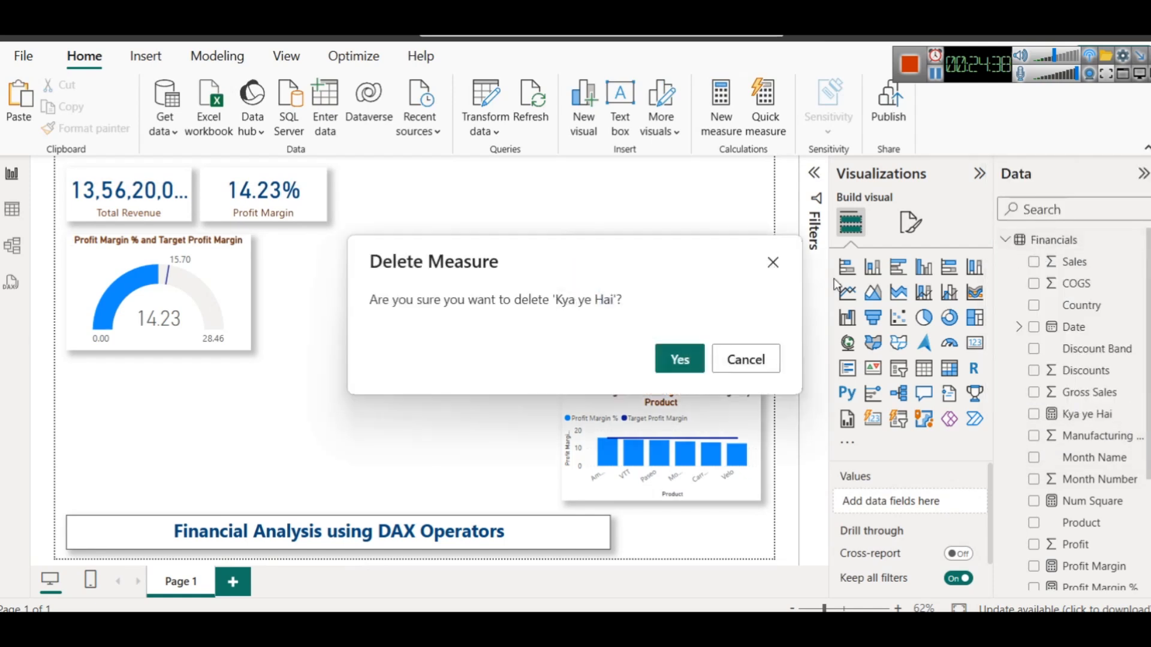
left_click(665, 353)
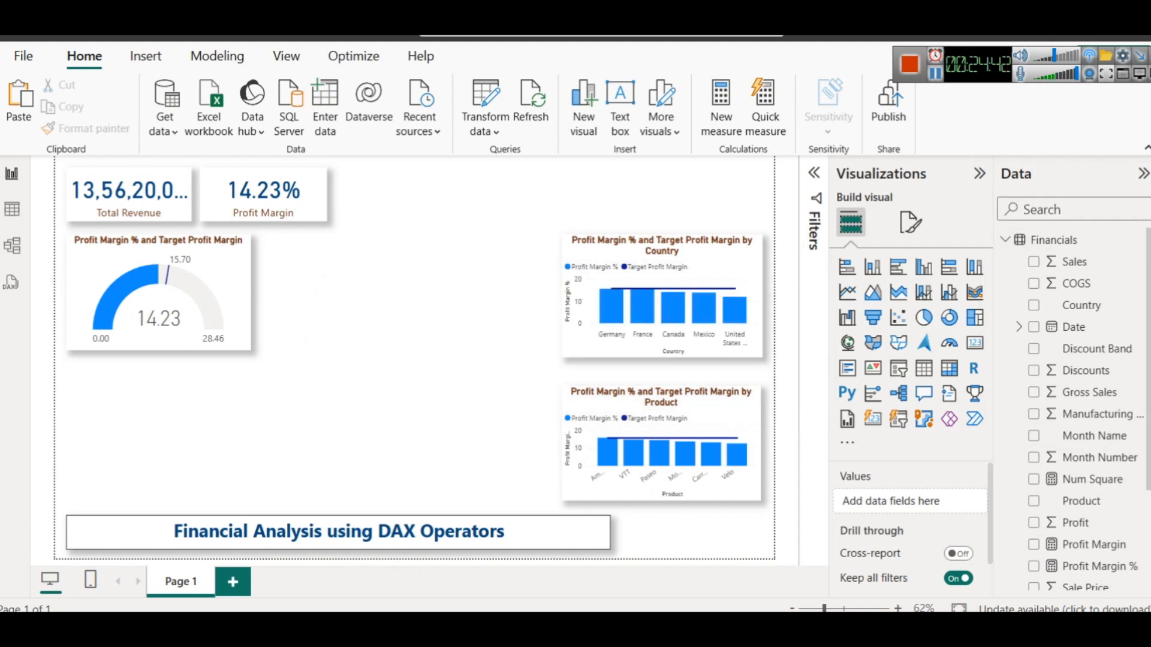
Copy the High Sales formula from the article's Comparison Operators section in the browser, and return to Power BI
left_click(514, 535)
left_click_drag(431, 325, 947, 323)
key("ctrl+c")
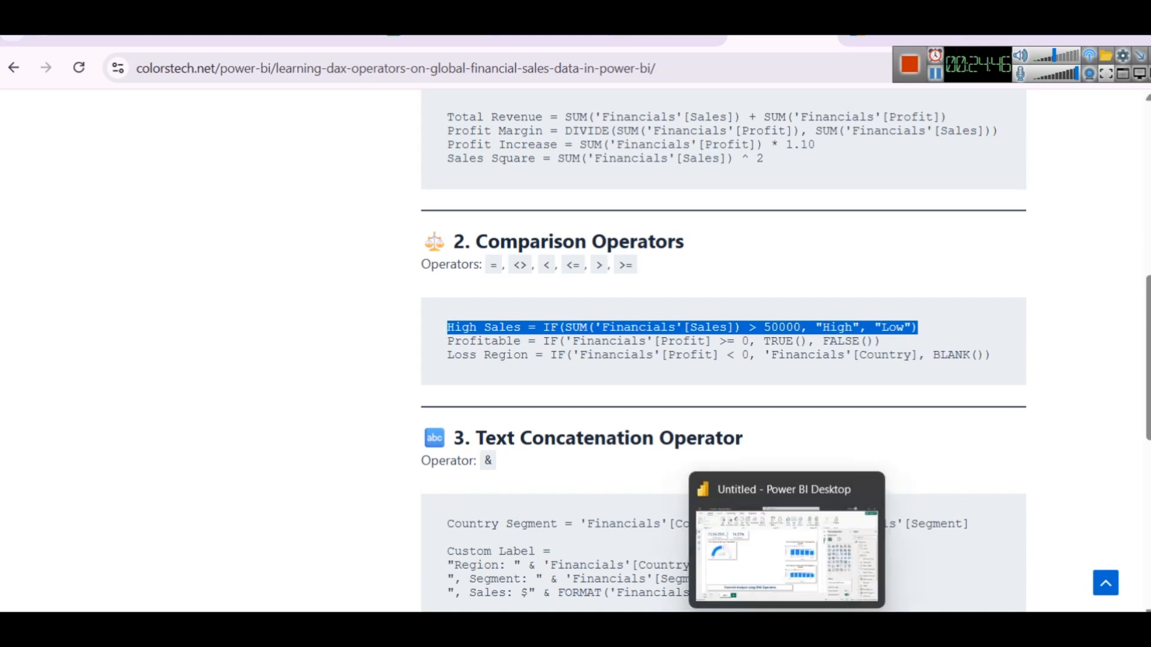
left_click(790, 621)
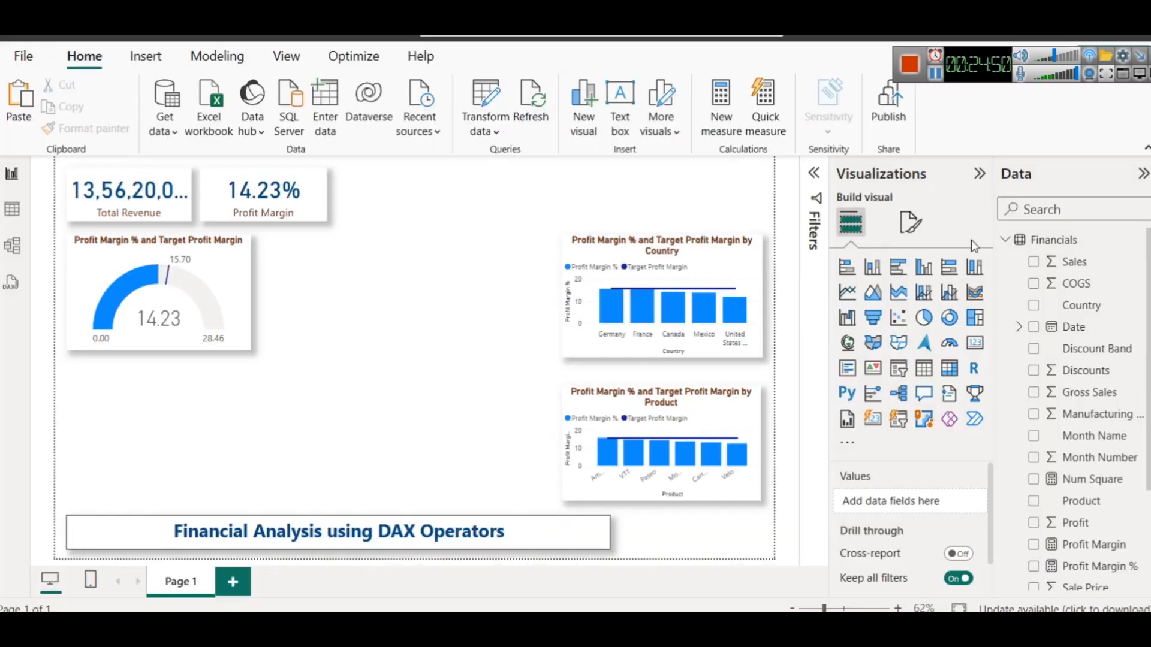
Start a calculated column in the Financials table with High Sales = IF(SUM('Financials'[ Sales]) > 50000, "High", "Low")
right_click(1037, 235)
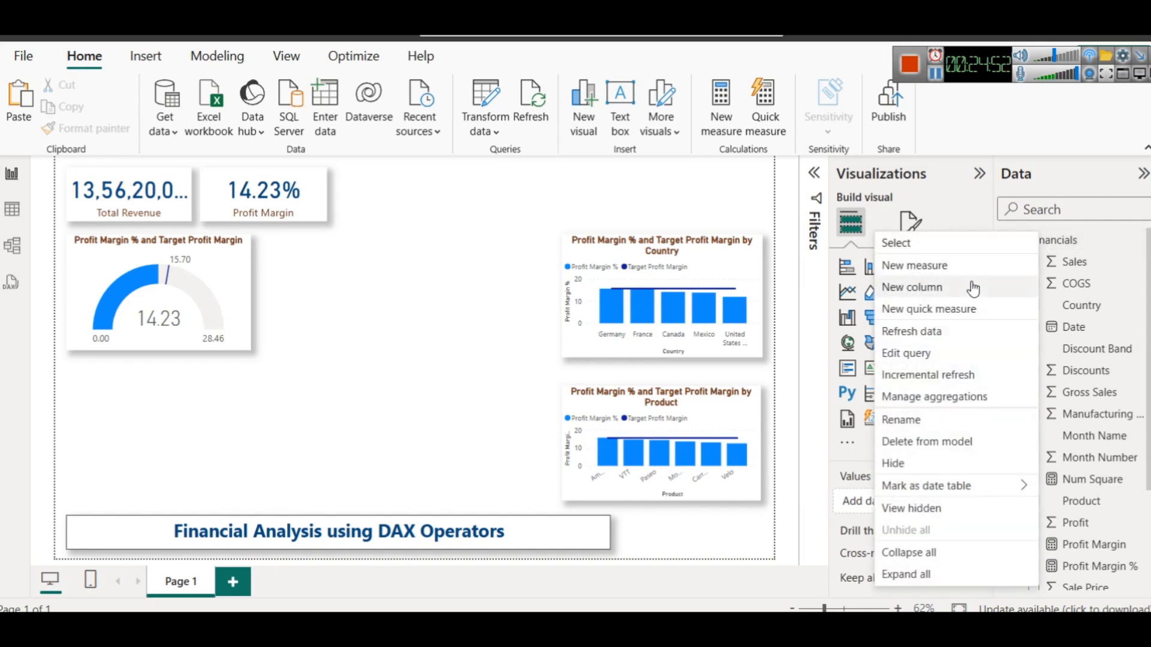
left_click(972, 287)
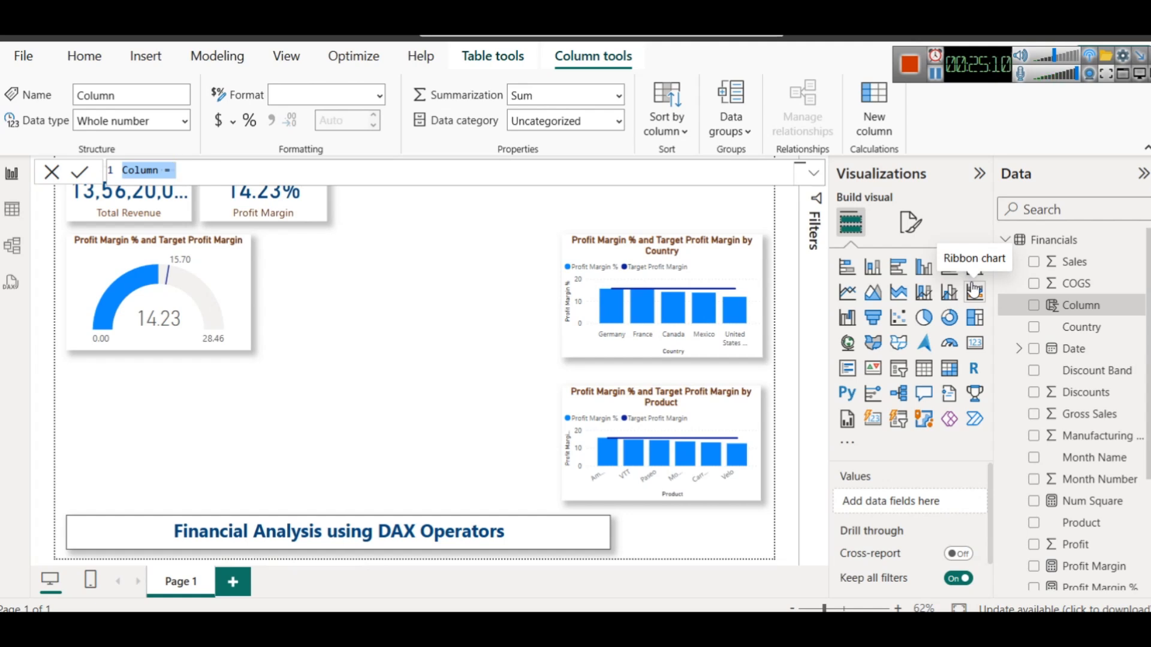
key("ctrl+v")
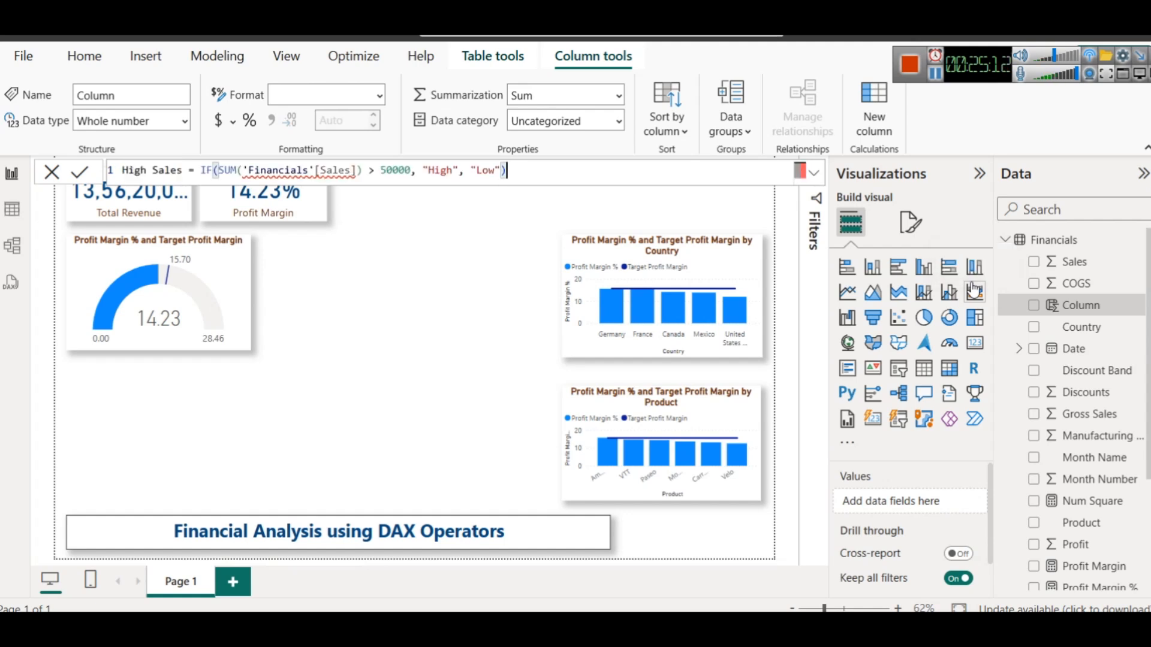
left_click(322, 171)
left_click(569, 175)
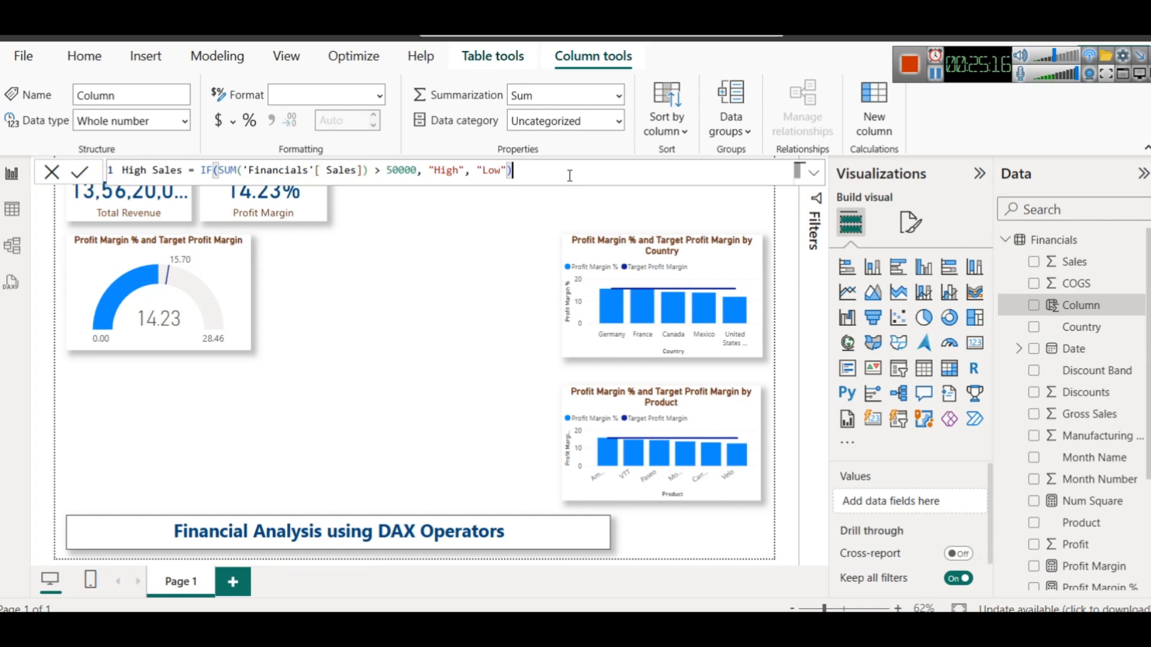
key("ctrl+a")
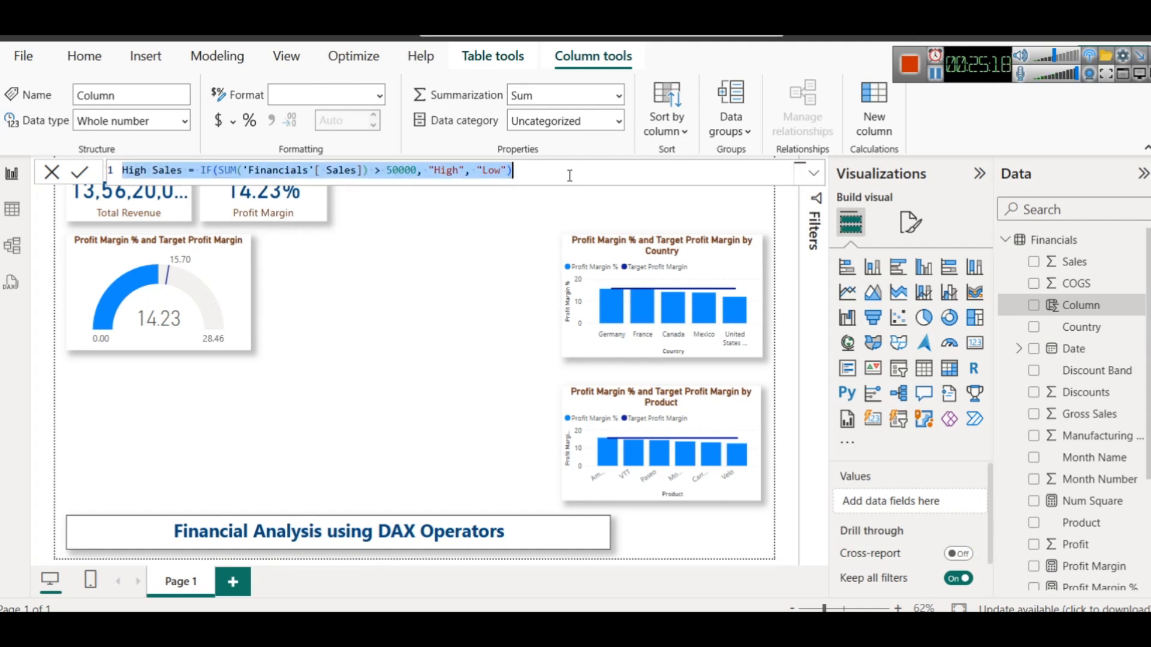
left_click(570, 176)
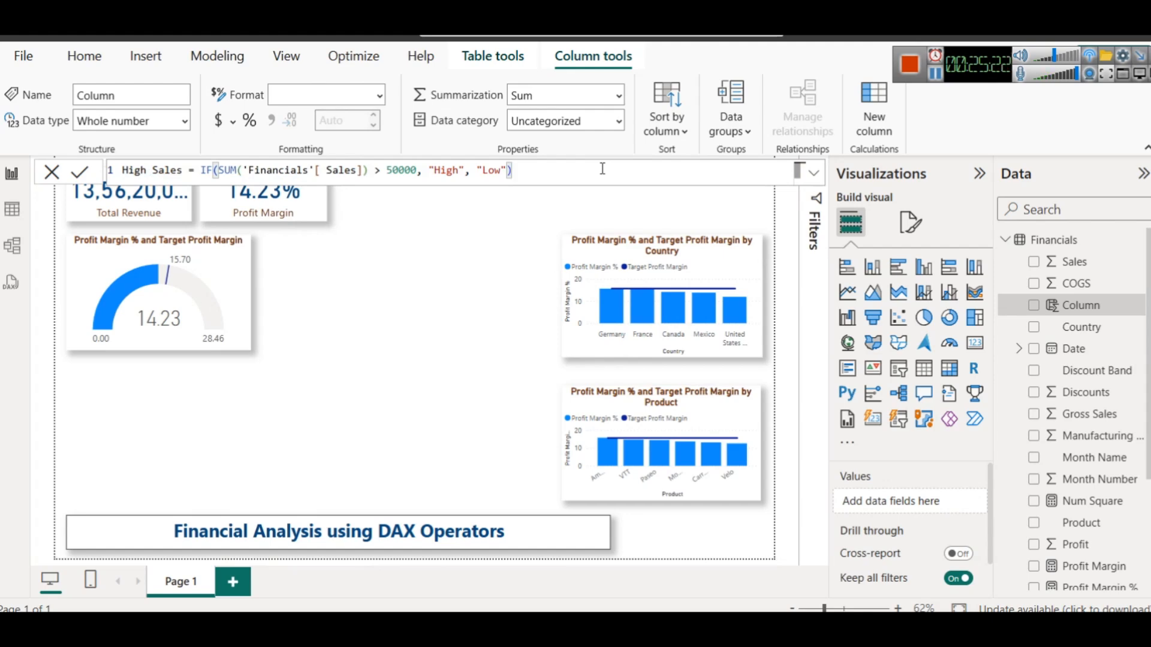
Capture a screenshot of the area around the High Sales formula and open it for markup in Snipping Tool
key("super+shift+s")
left_click_drag(64, 115, 630, 253)
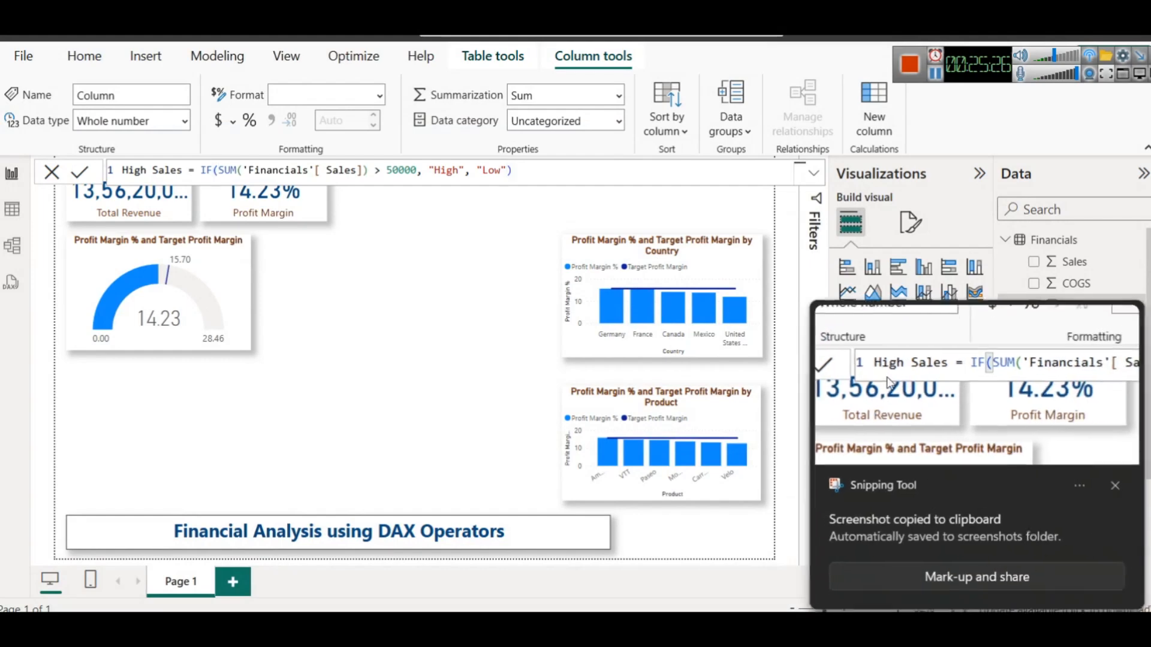
left_click(886, 384)
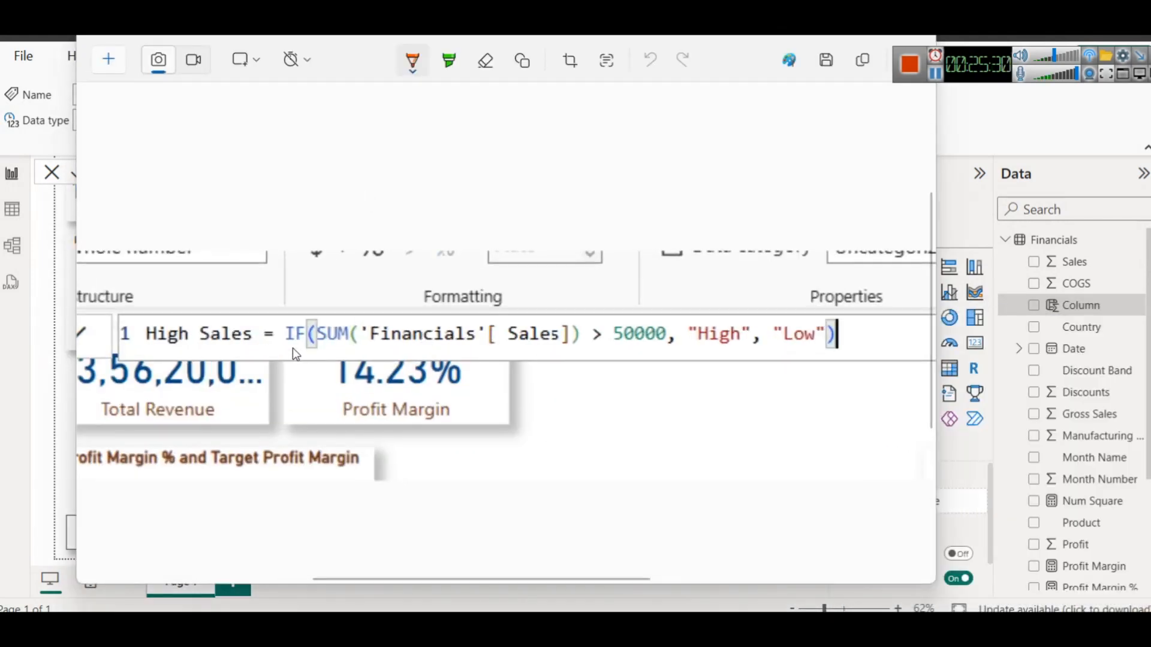
Mark up the formula in the screenshot by underlining the IF condition, "High" and "Low", and boxing the SUM > 50000 test
left_click_drag(289, 346, 660, 355)
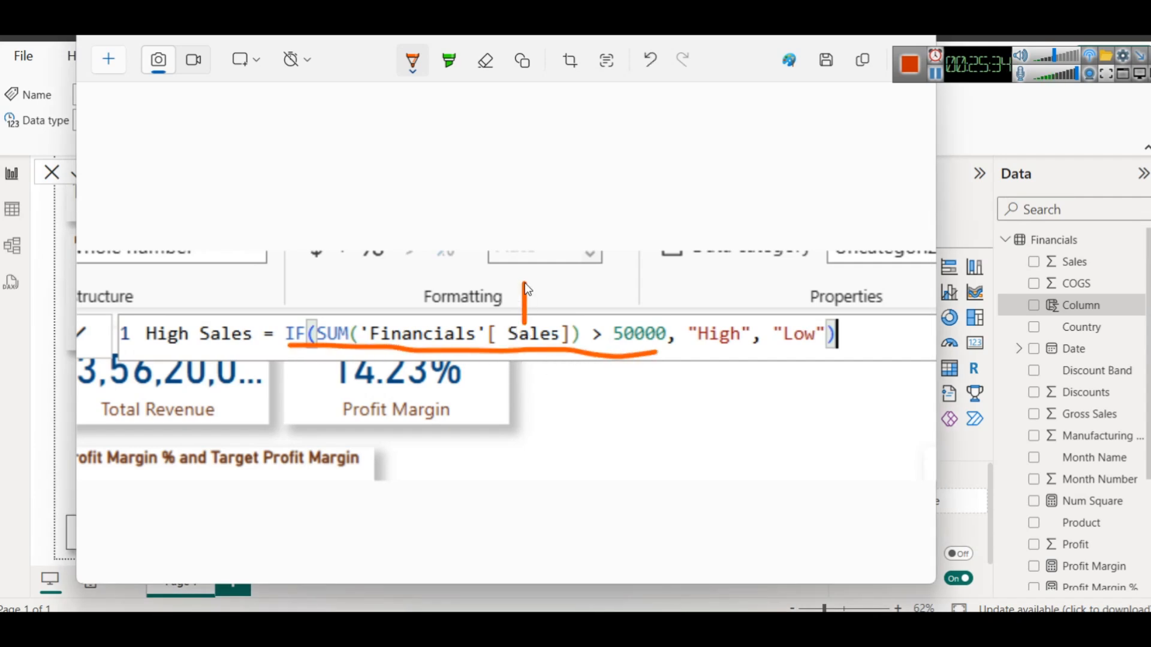
left_click_drag(524, 283, 576, 288)
left_click_drag(640, 314, 620, 271)
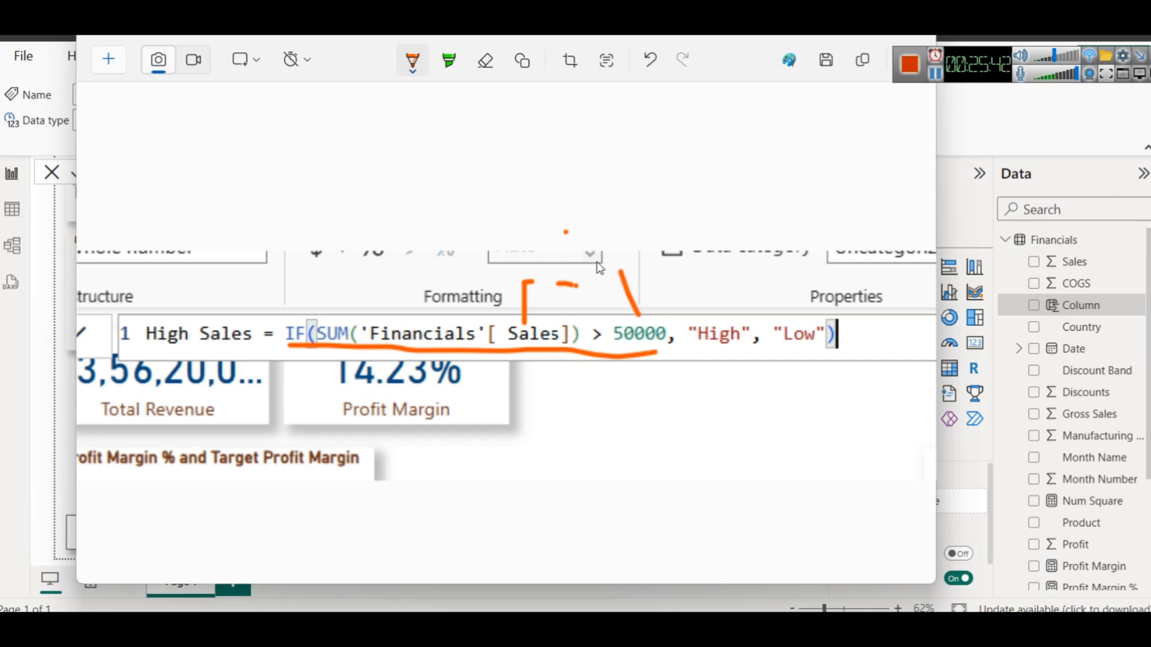
left_click_drag(694, 347, 754, 346)
left_click_drag(809, 350, 825, 348)
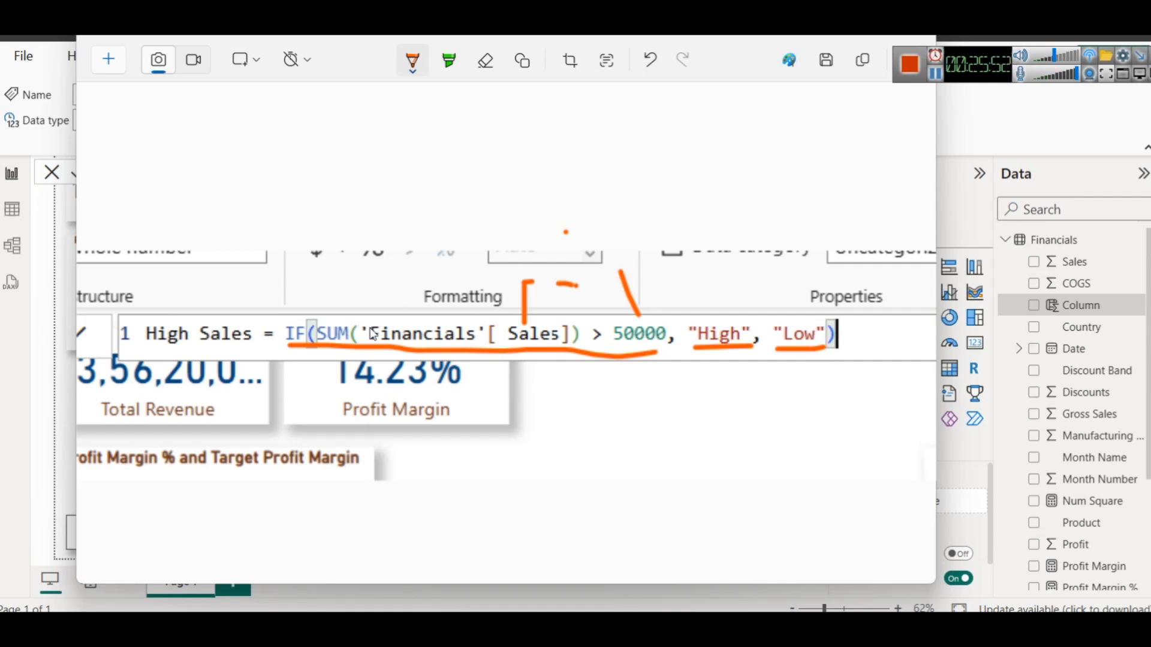
mouse_move(316, 307)
left_mouse_down()
mouse_move(315, 353)
mouse_move(569, 359)
mouse_move(663, 355)
mouse_move(670, 315)
mouse_move(417, 303)
mouse_move(319, 313)
left_mouse_up()
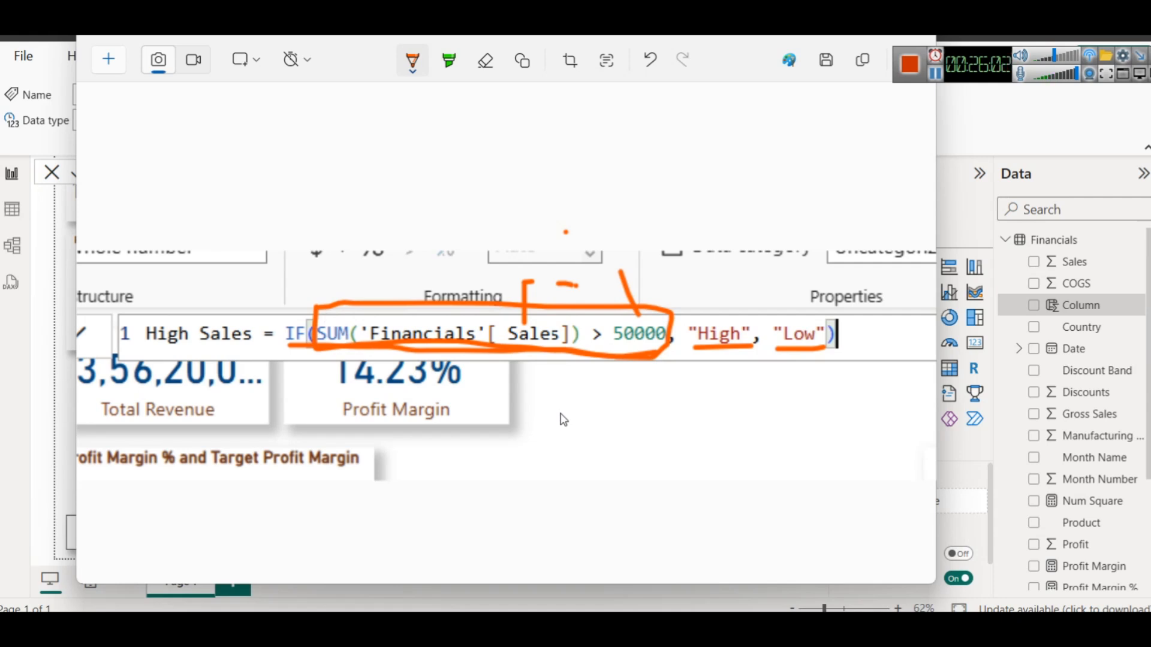
Handwrite an underlined "True / False" above the formula, and draw lines from True toward "High" and from False toward "Low"
left_click_drag(415, 279, 424, 201)
mouse_move(392, 166)
left_mouse_down()
mouse_move(392, 222)
mouse_move(441, 144)
left_mouse_up()
mouse_move(427, 201)
left_mouse_down()
mouse_move(442, 165)
mouse_move(475, 192)
mouse_move(542, 150)
mouse_move(516, 186)
left_mouse_up()
left_click_drag(634, 109, 623, 193)
mouse_move(675, 119)
left_mouse_down()
mouse_move(642, 143)
mouse_move(656, 206)
left_mouse_up()
mouse_move(654, 160)
left_mouse_down()
mouse_move(680, 159)
mouse_move(715, 113)
mouse_move(742, 189)
mouse_move(794, 180)
mouse_move(744, 190)
left_mouse_up()
mouse_move(747, 211)
left_mouse_down()
mouse_move(835, 204)
mouse_move(364, 267)
left_mouse_up()
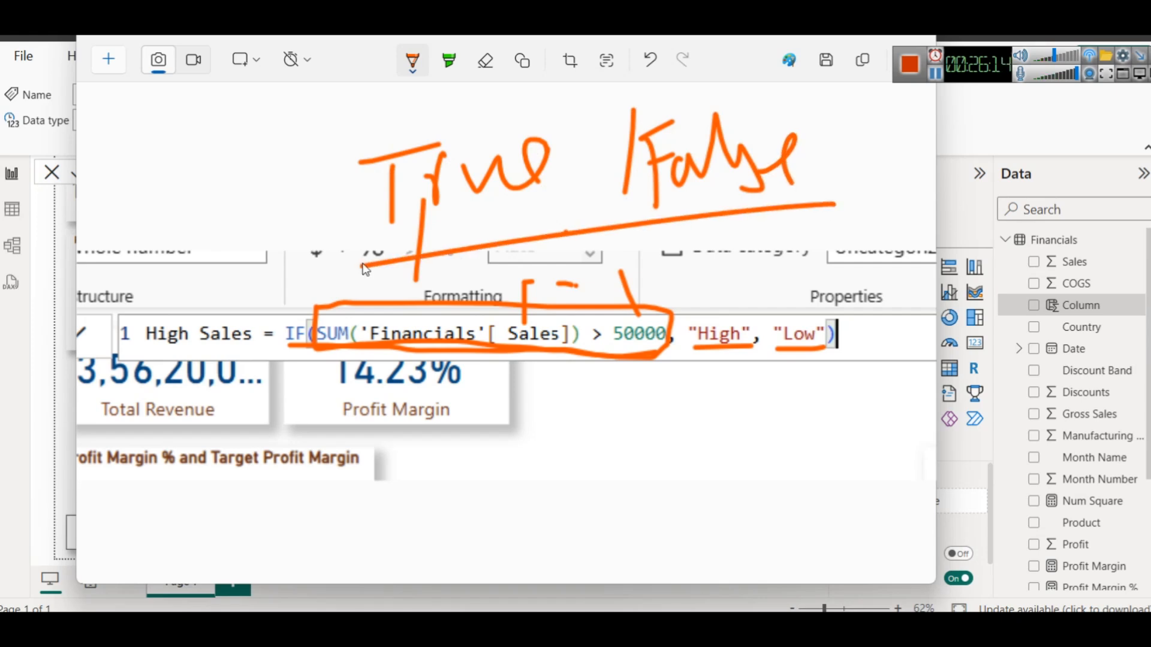
left_click_drag(529, 186, 710, 284)
left_click_drag(752, 197, 808, 296)
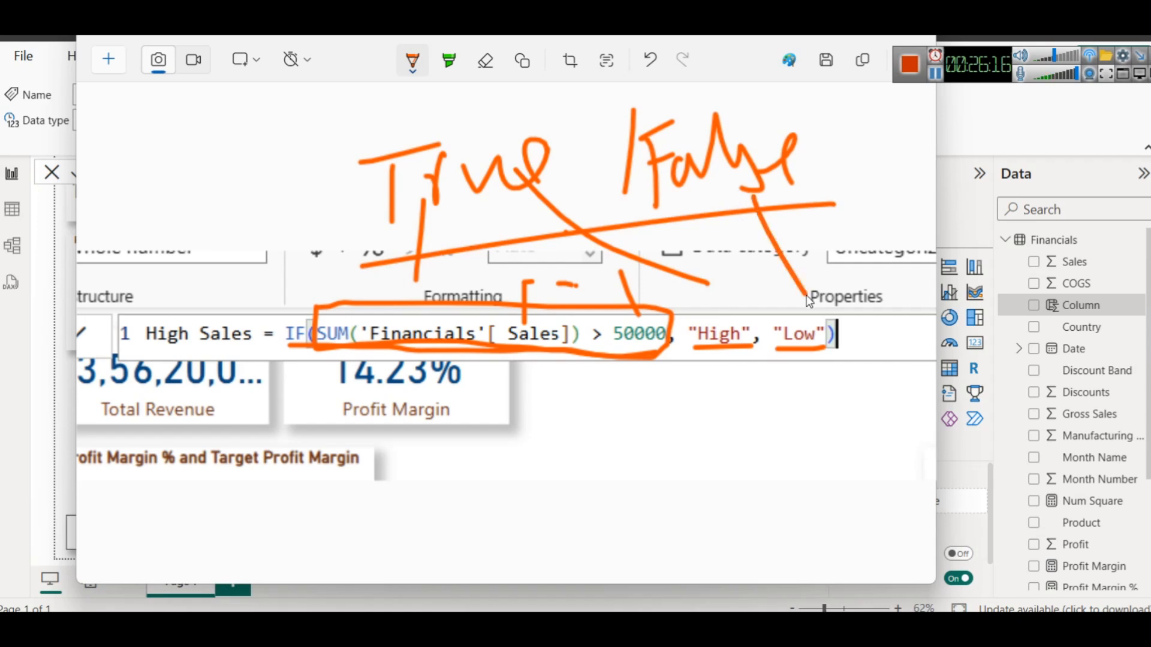
Leave the screenshot markup, commit the High Sales calculated column, and bring it into view in the Financials table data
left_click(846, 28)
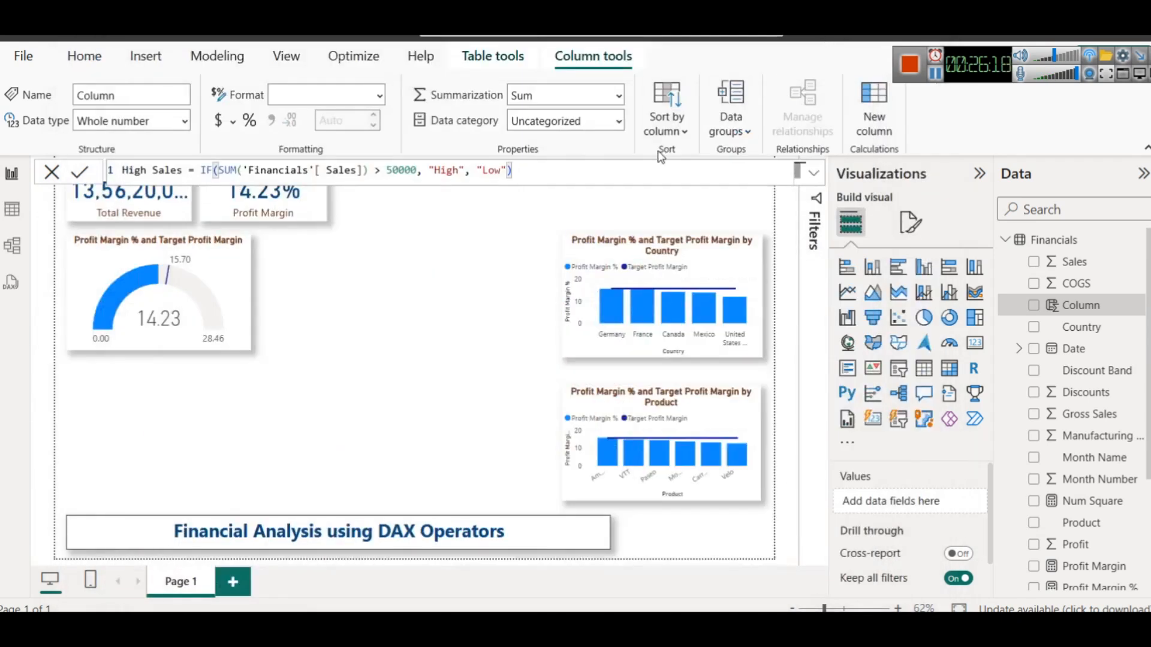
left_click(77, 174)
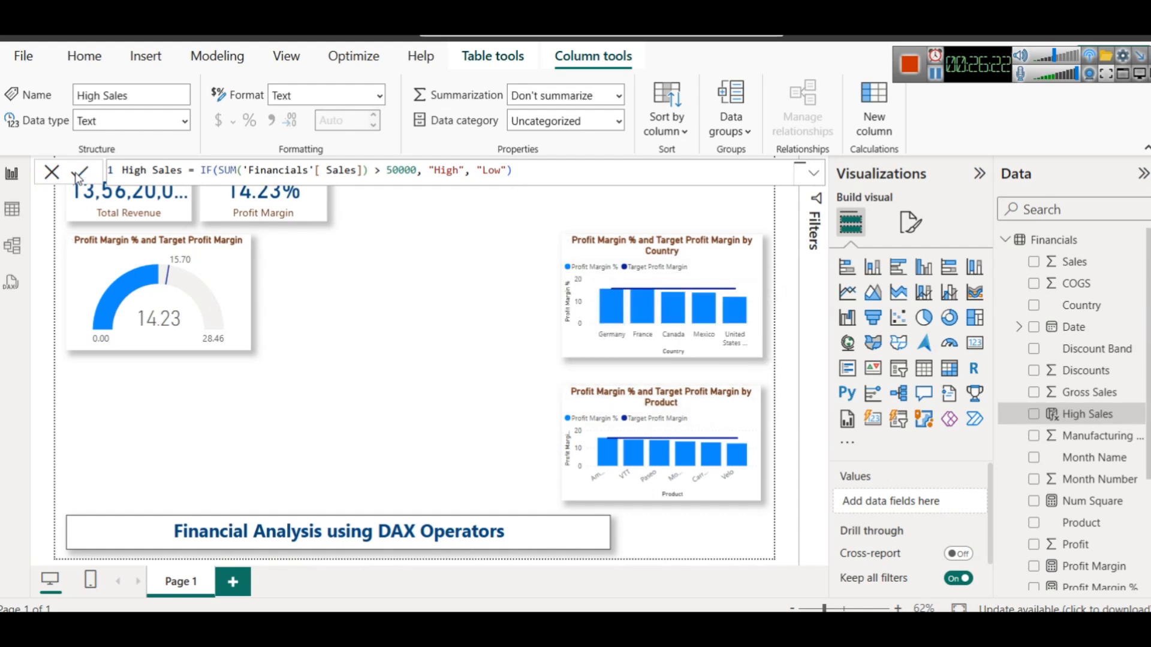
left_click(14, 210)
left_click(693, 593)
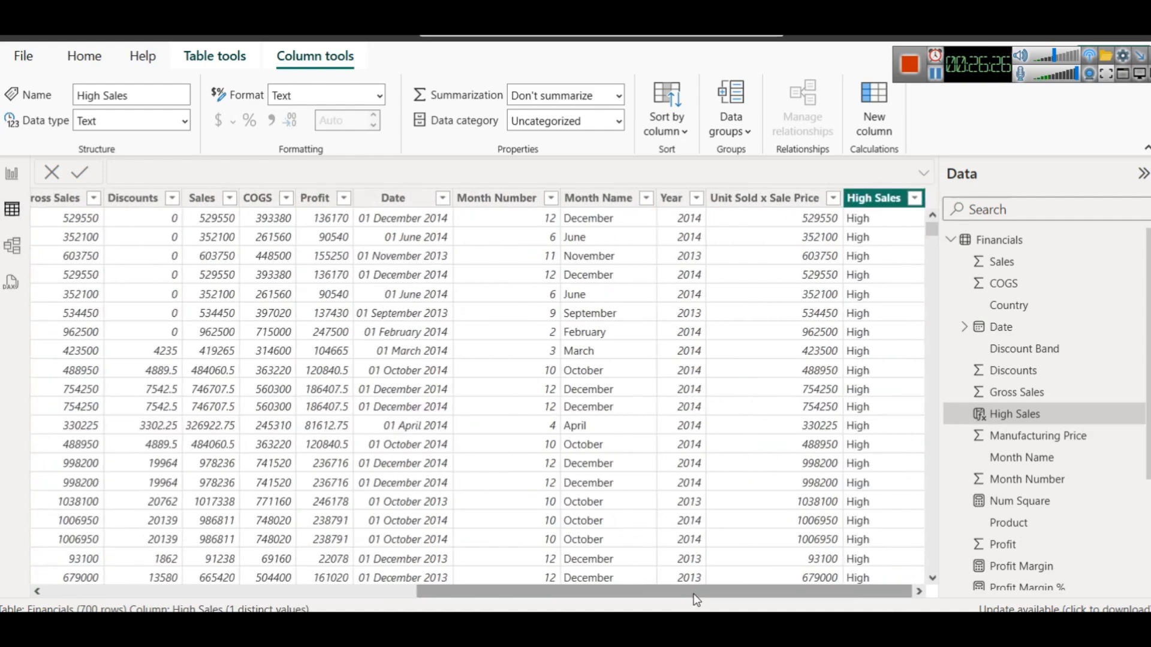
Examine the High Sales values down the rows and in the column's filter list, and compare them with the Sales column
scroll(887, 382, "down", 20)
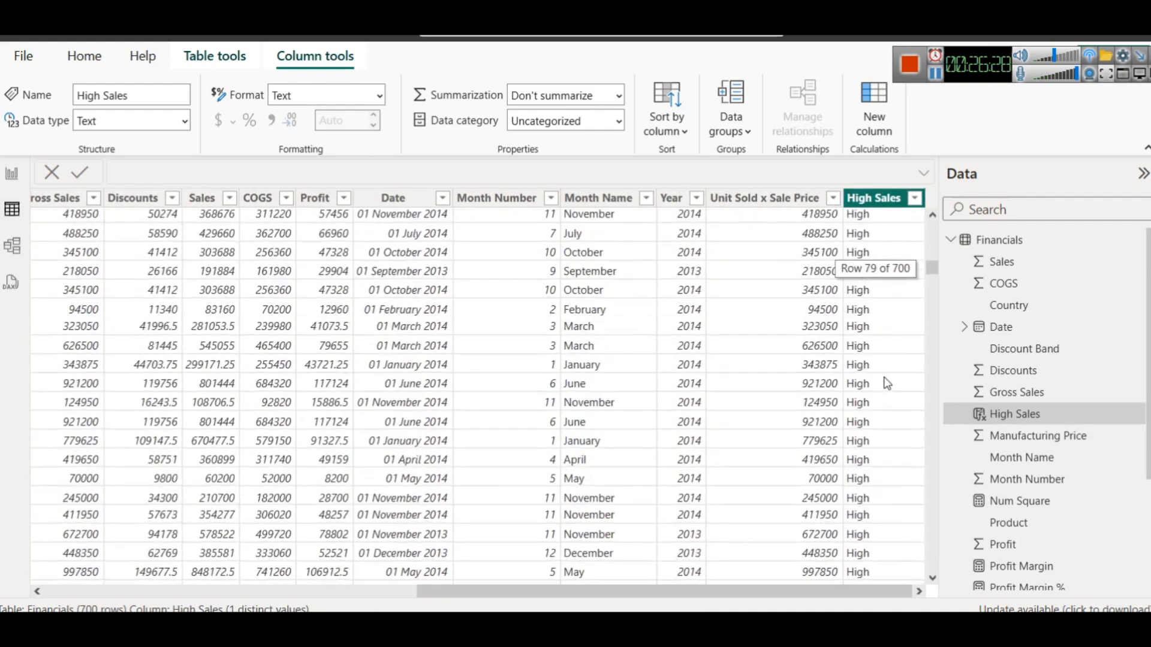
left_click(916, 199)
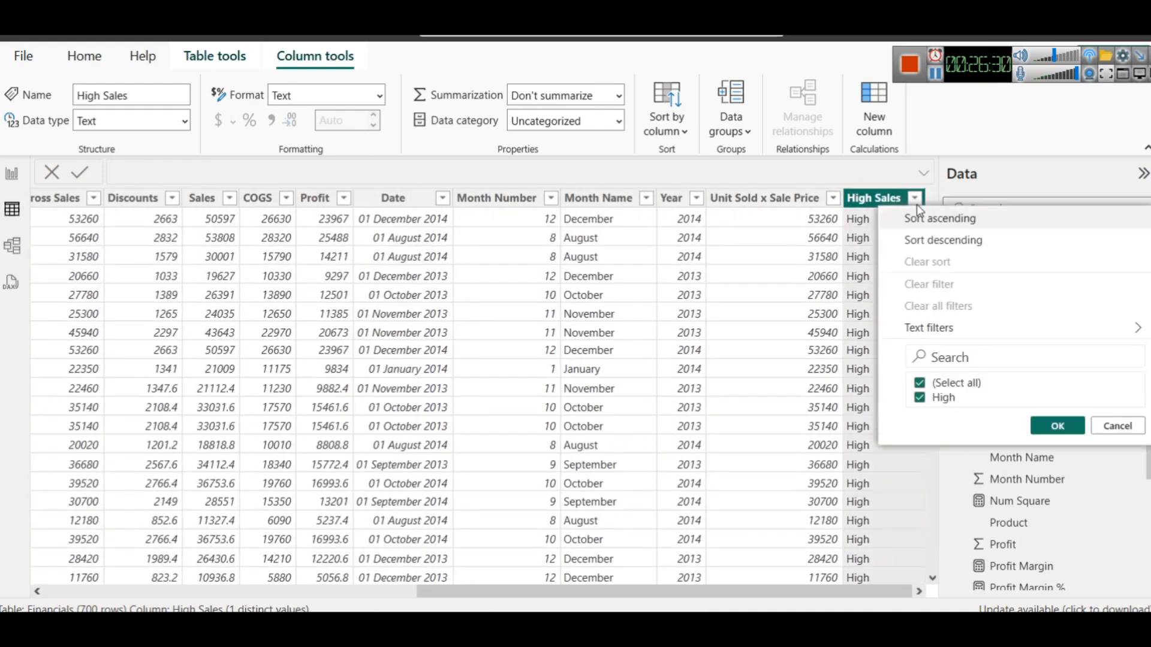
left_click(1096, 427)
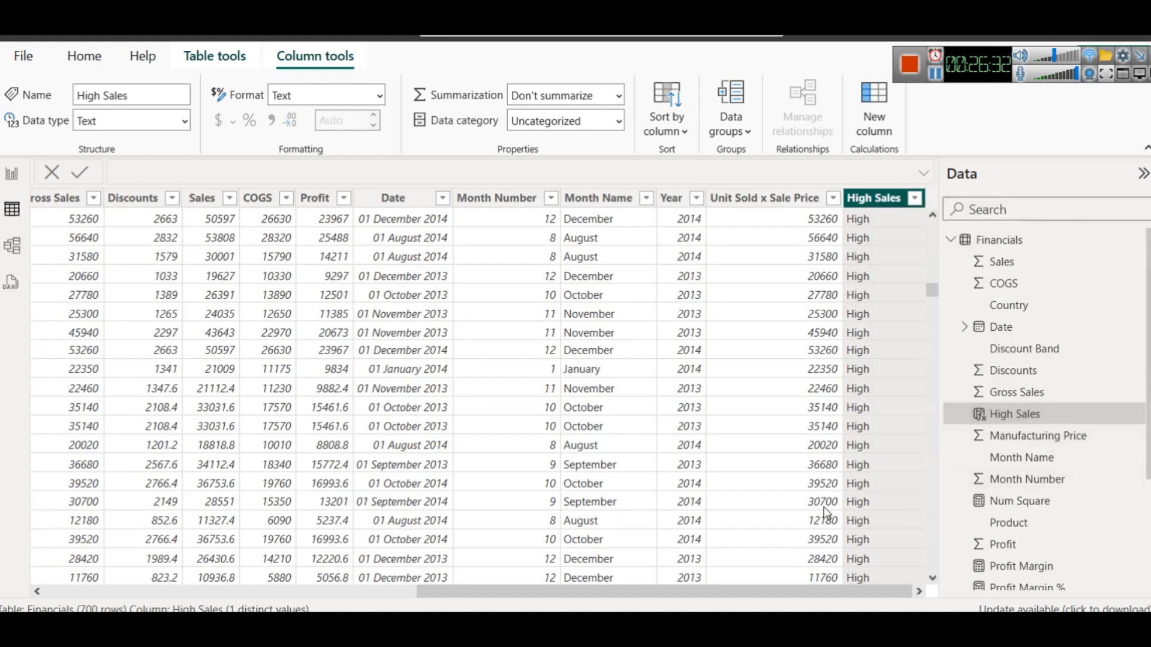
scroll(661, 468, "up", 20)
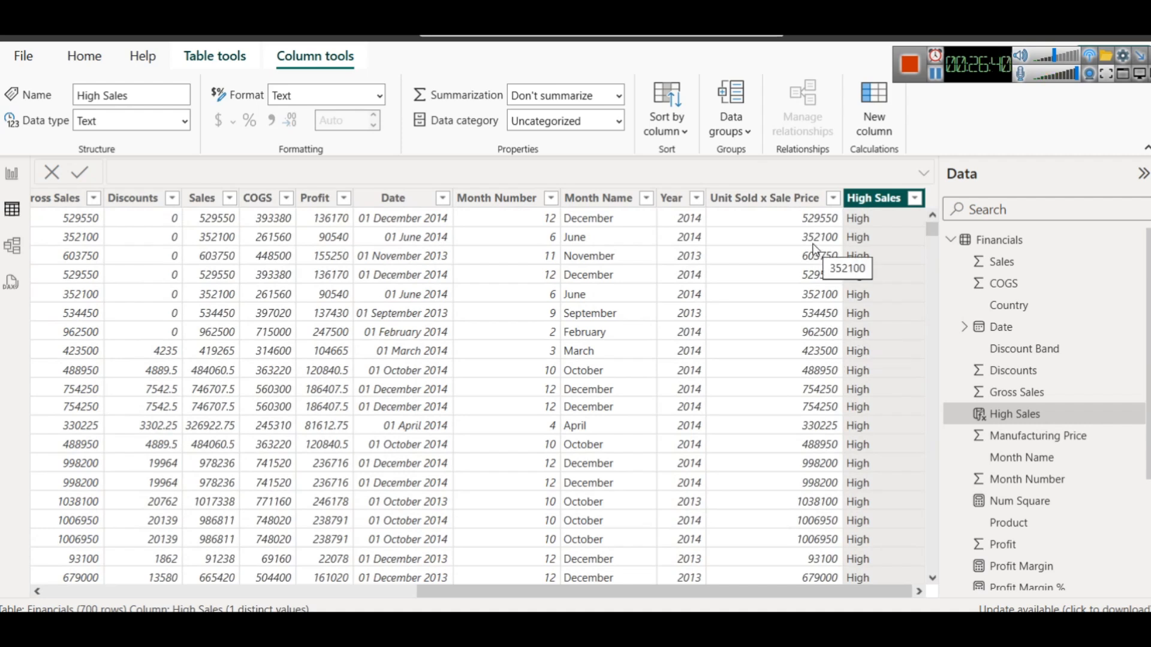
left_click(202, 198)
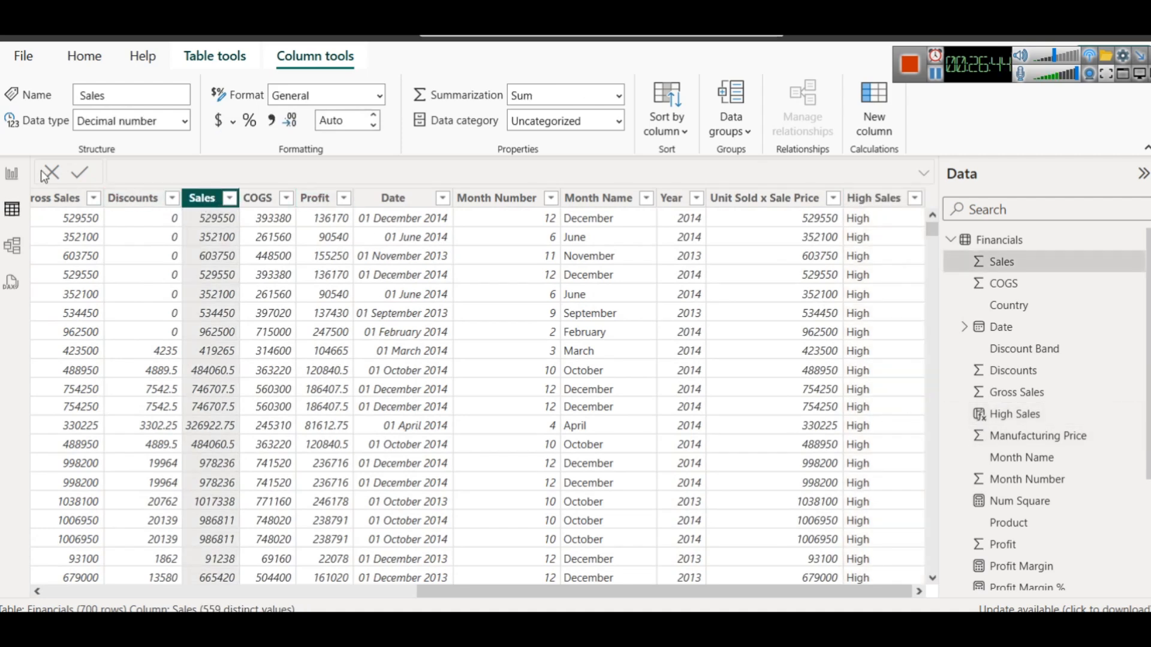
scroll(1118, 423, "down", 3)
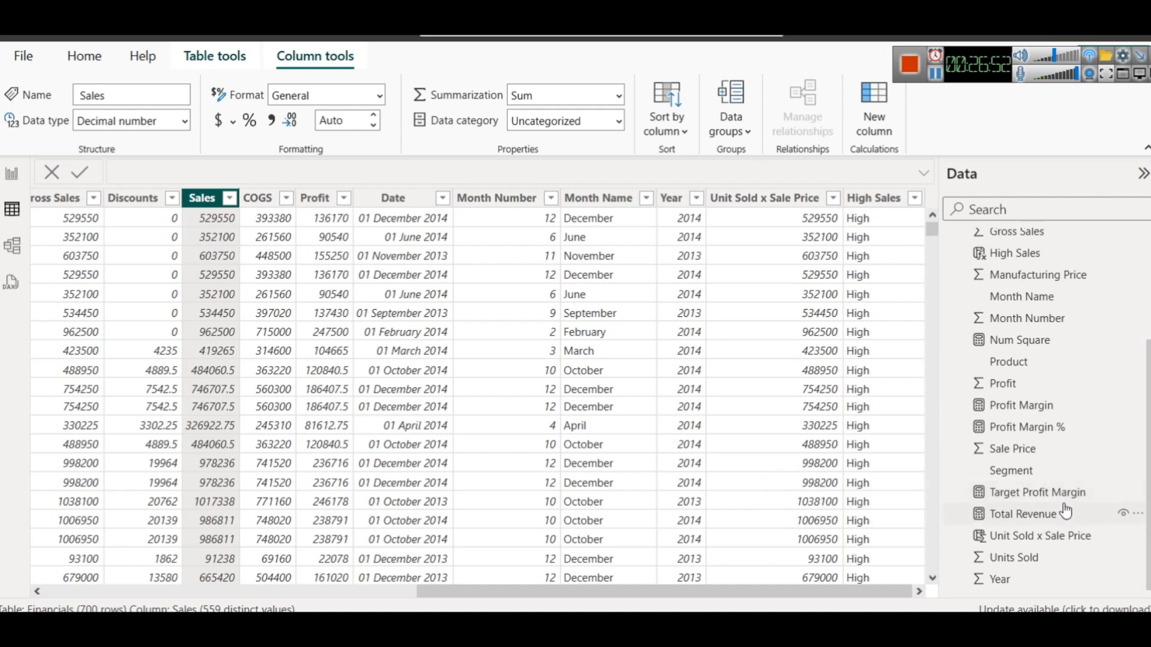
scroll(1053, 512, "up", 3)
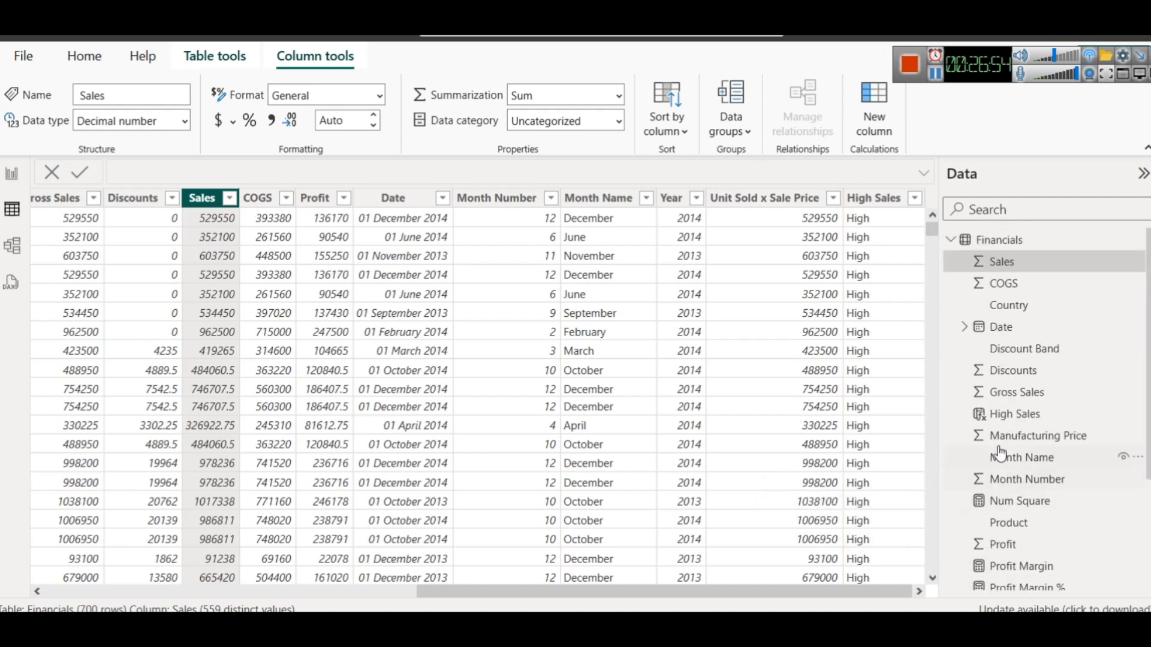
Try raising the High Sales formula's threshold to 500000 and to 520000, checking the distinct values in the column's filter list
left_click(1022, 415)
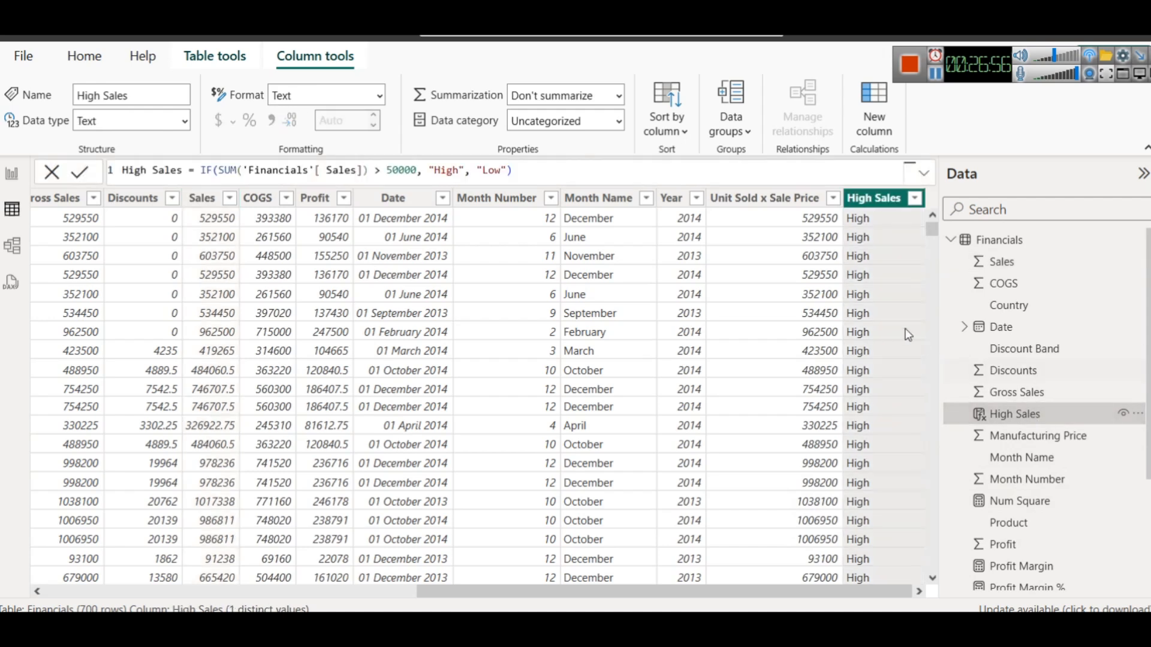
left_click(419, 172)
type("0")
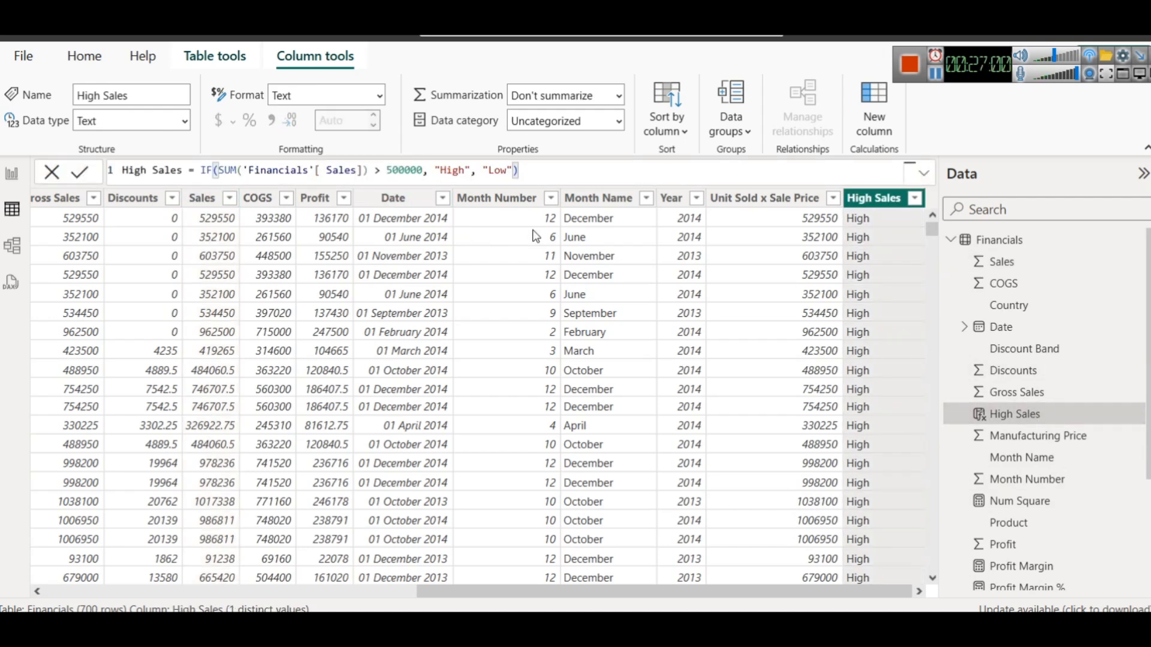
left_click(82, 172)
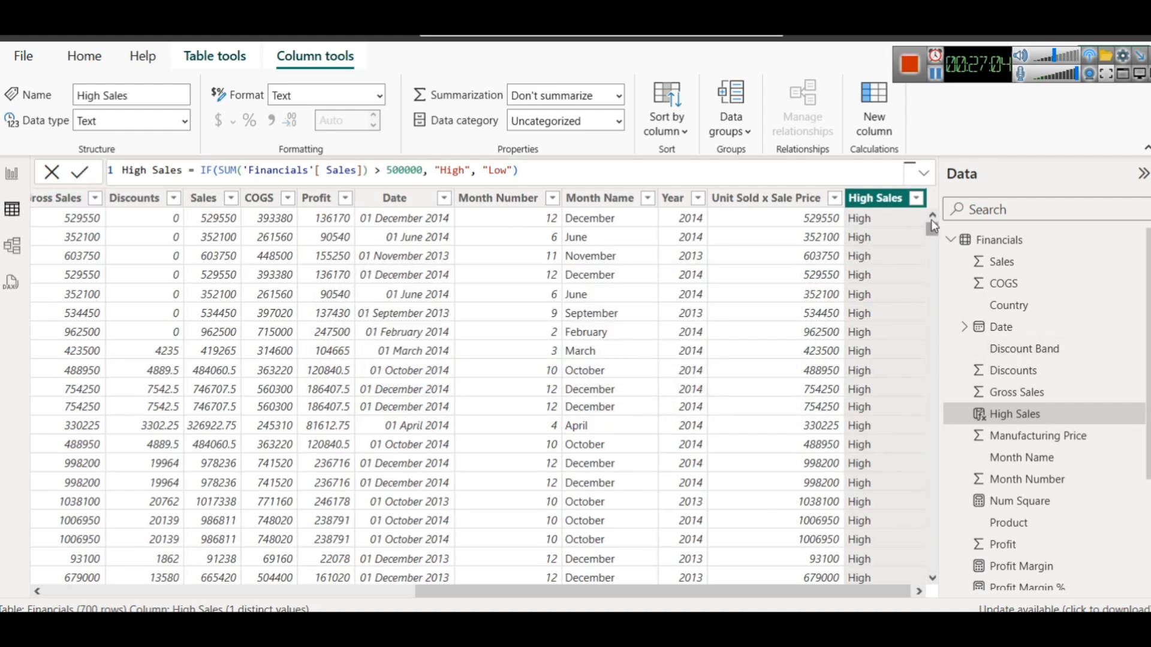
left_click(917, 200)
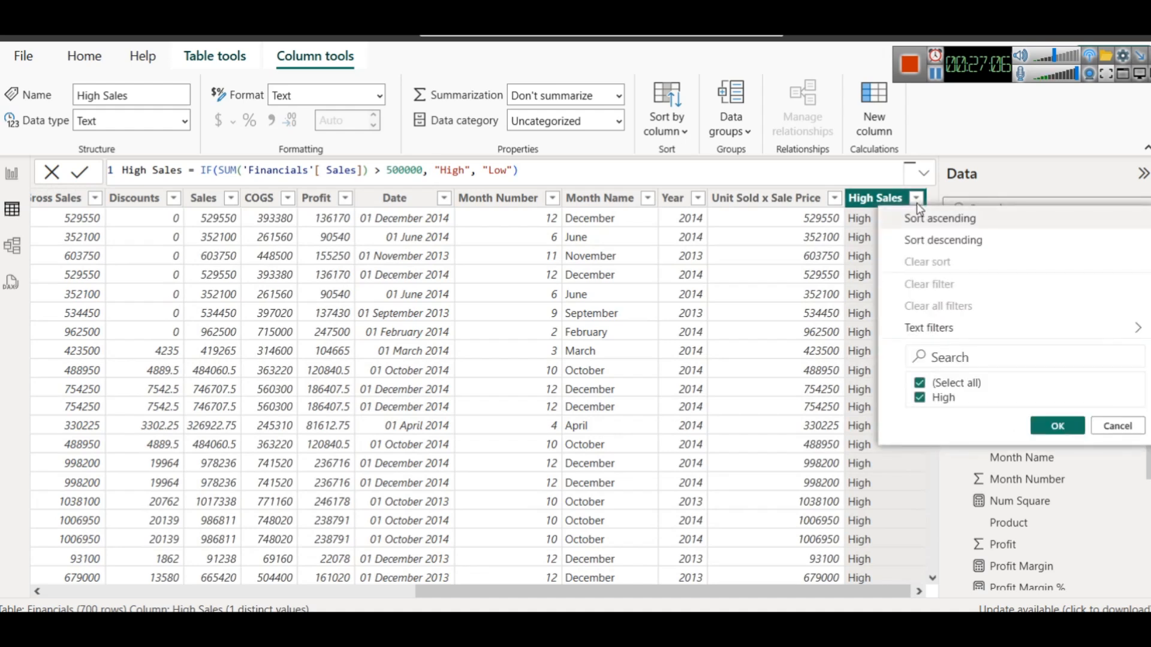
left_click(427, 171)
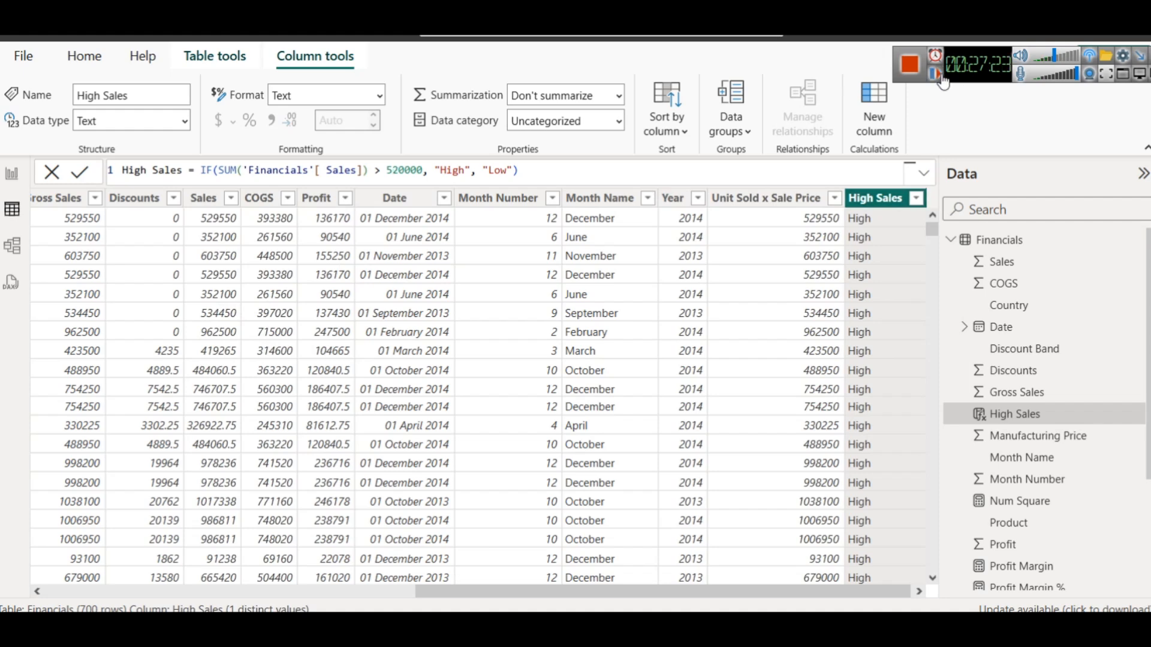
On the report page, extend the Profit Margin % by Product combo chart upward to just below the by Country chart
left_click(9, 174)
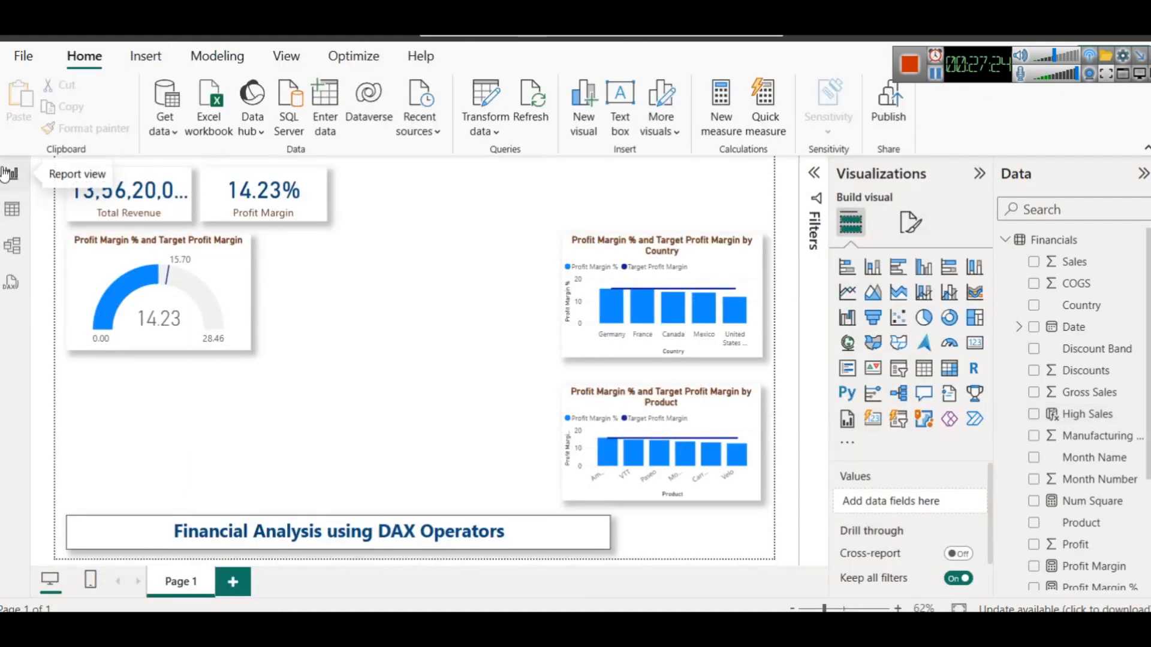
left_click(660, 393)
left_click_drag(661, 392, 664, 367)
left_click(663, 348)
left_click(672, 400)
left_click(642, 264)
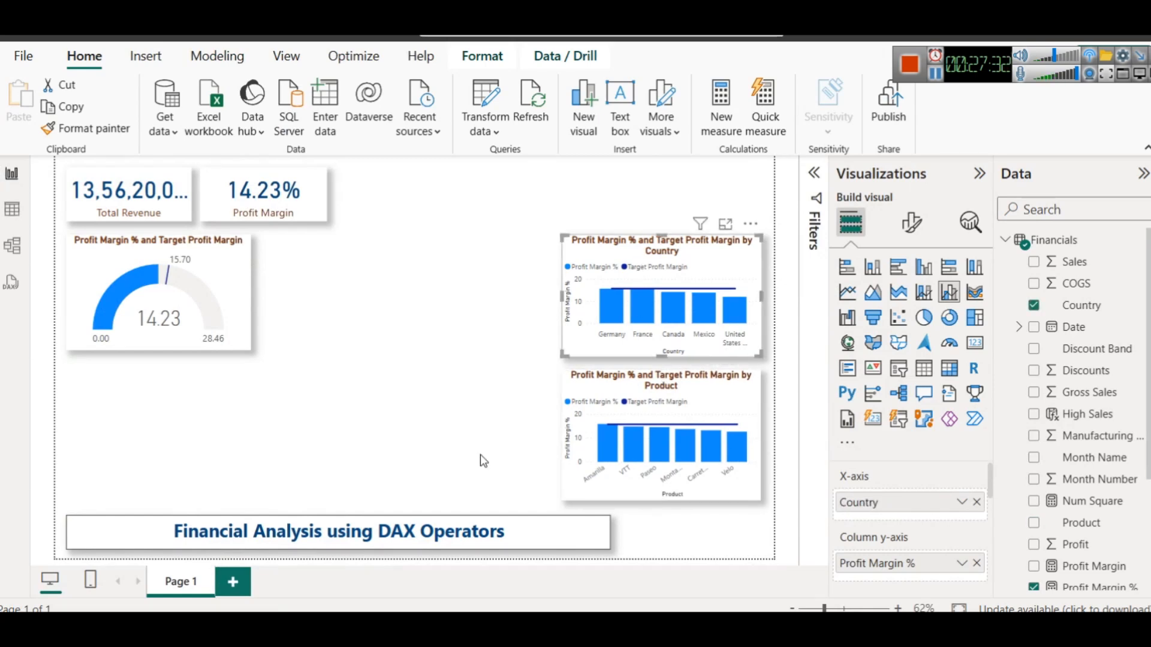
left_click(457, 376)
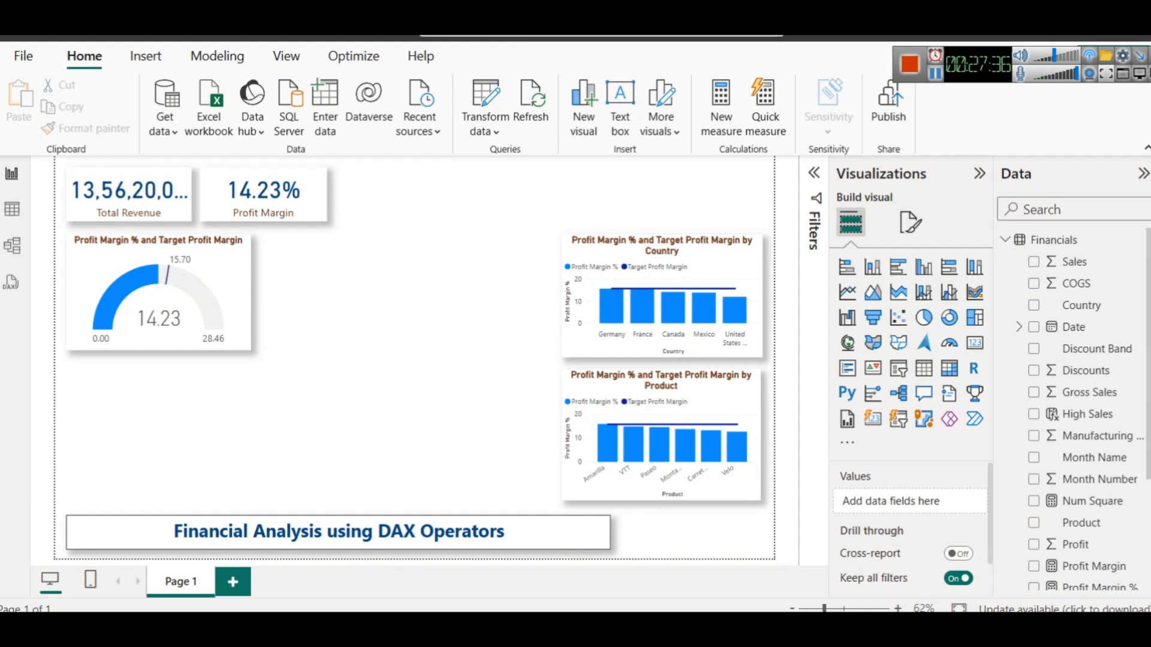
Switch to the browser, copy Profitable = IF('Financials'[Profit] >= 0, TRUE(), FALSE()) from the Comparison Operators section, and return to Power BI
left_click(502, 537)
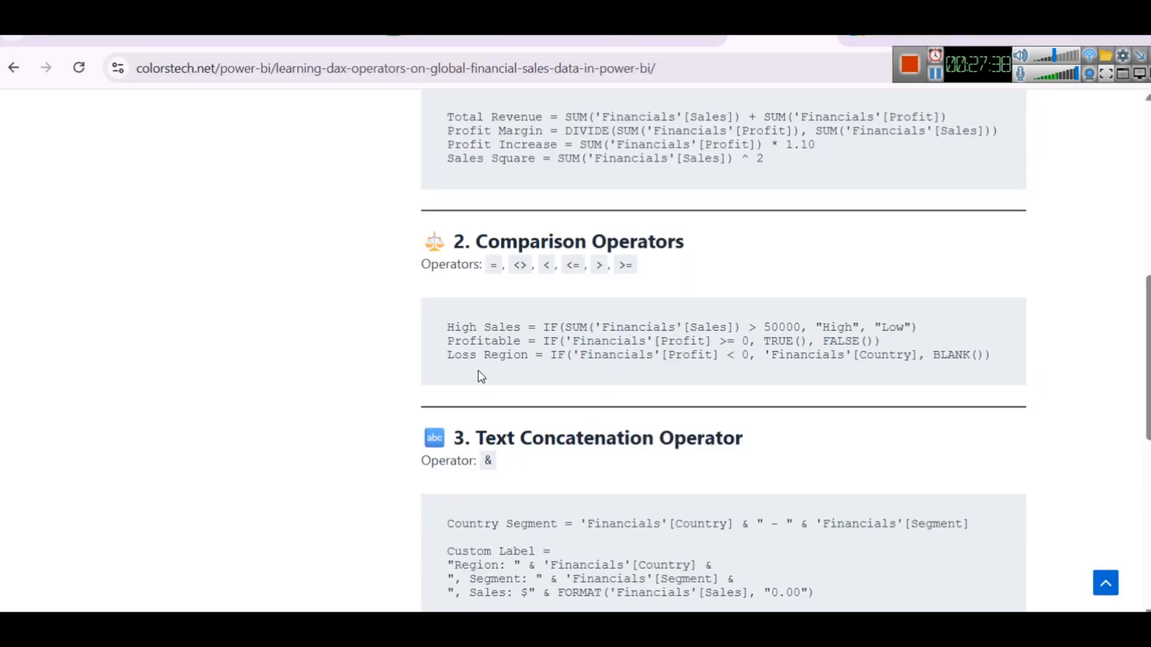
left_click_drag(447, 341, 893, 347)
key("ctrl+c")
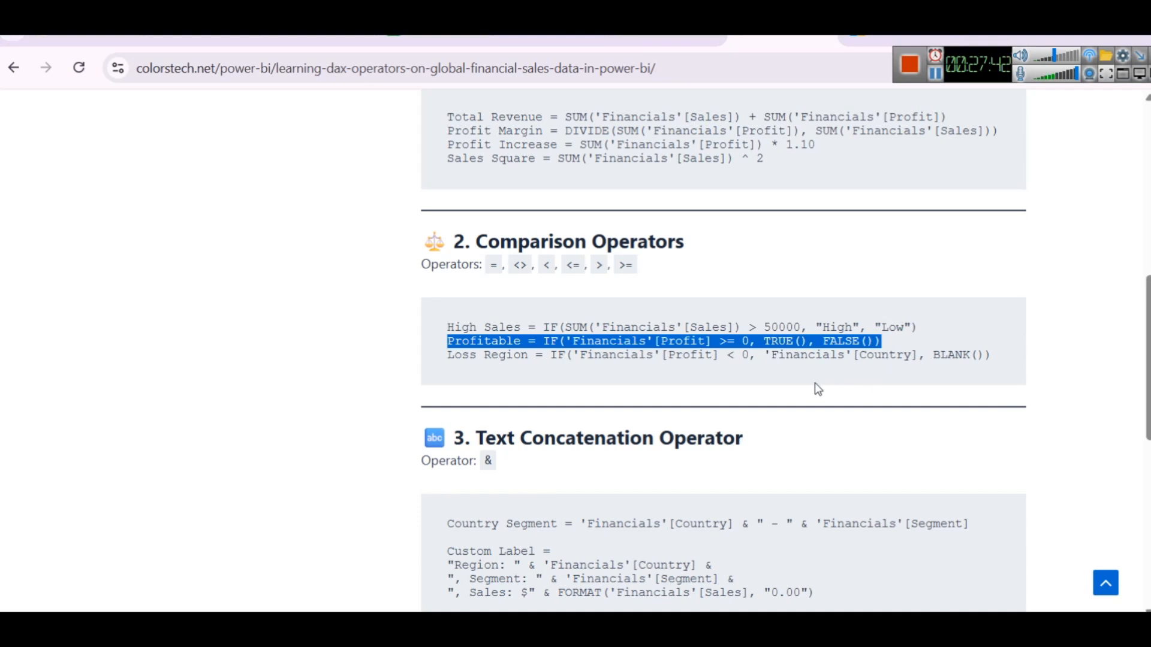
mouse_move(786, 629)
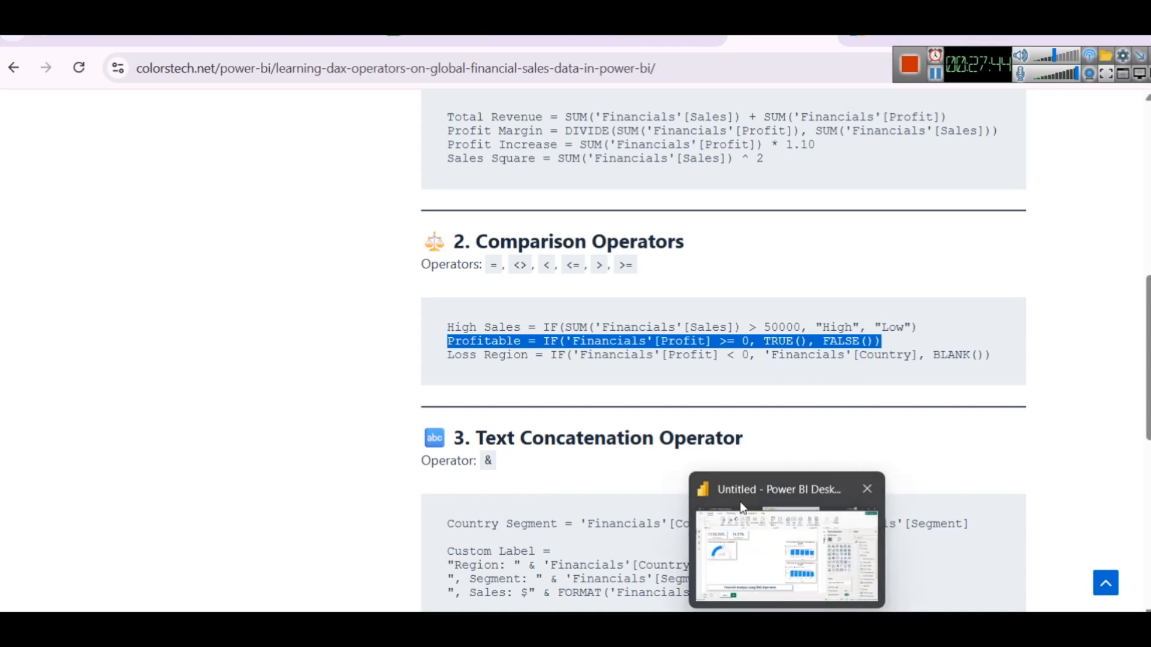
left_click(744, 509)
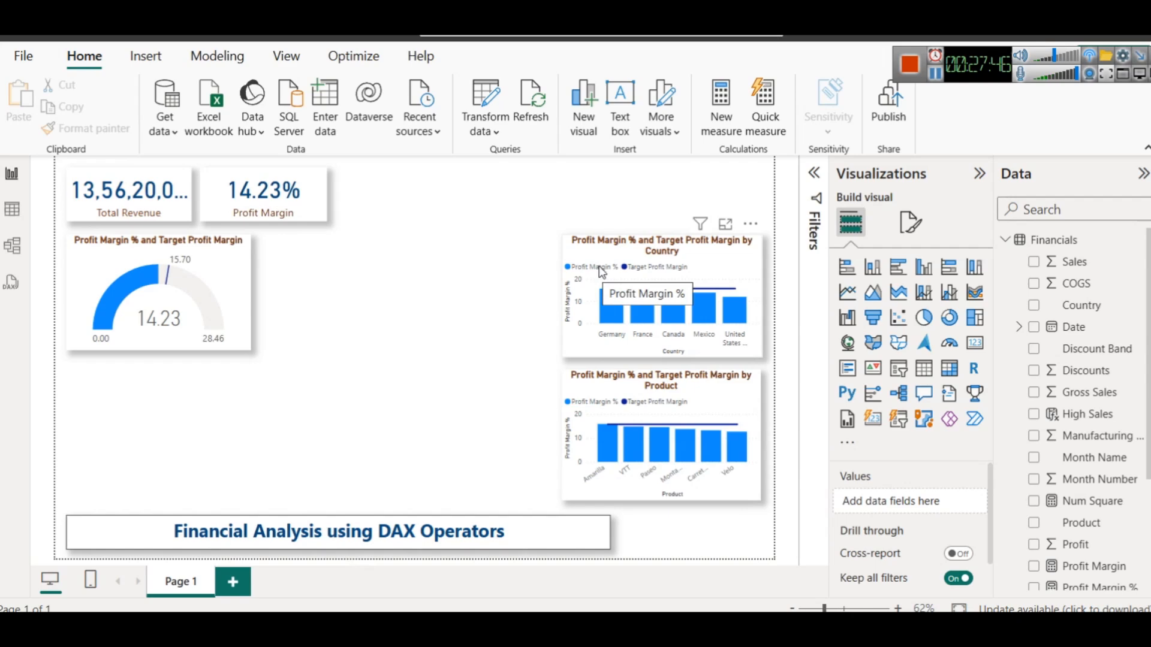
Replace the High Sales column's formula with Profitable = IF('Financials'[Profit] >= 0, TRUE(), FALSE()), commit it, and check the column's filter values
left_click(12, 210)
left_click(547, 172)
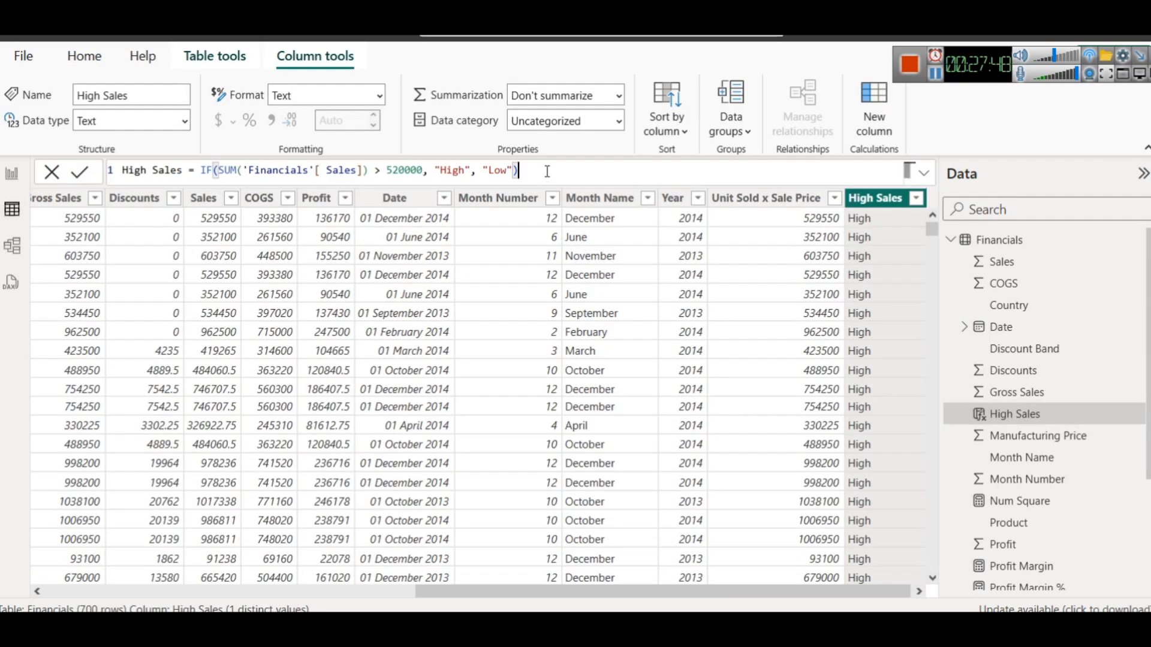
key("ctrl+a")
key("ctrl+v")
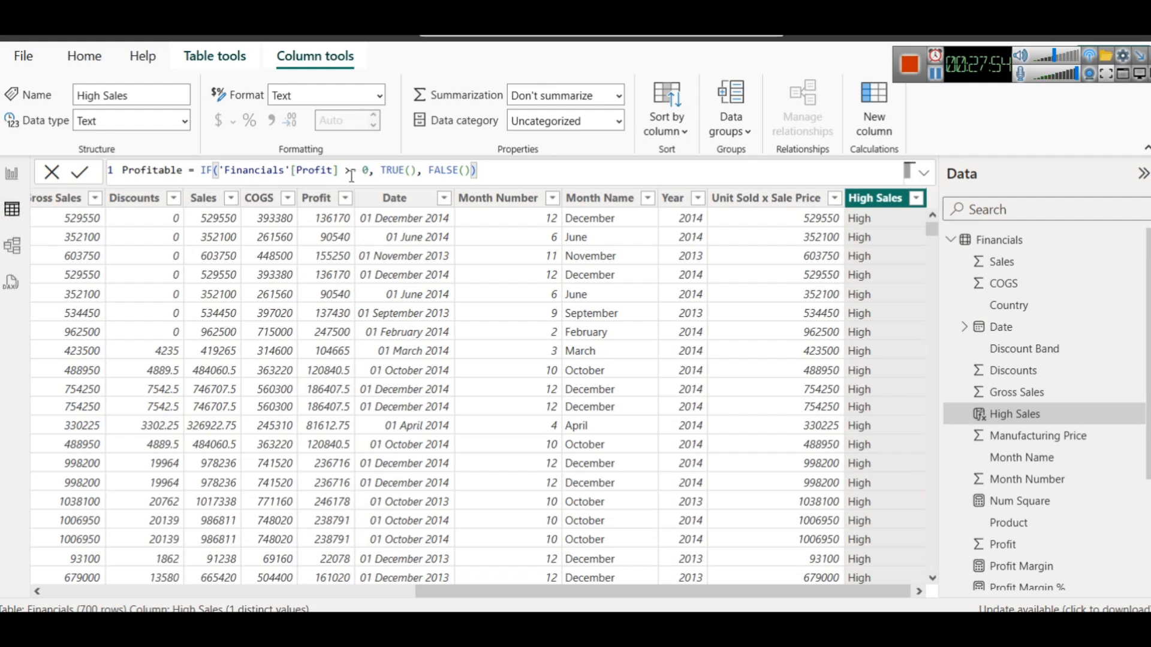
double_click(396, 172)
left_click(351, 172)
key("End")
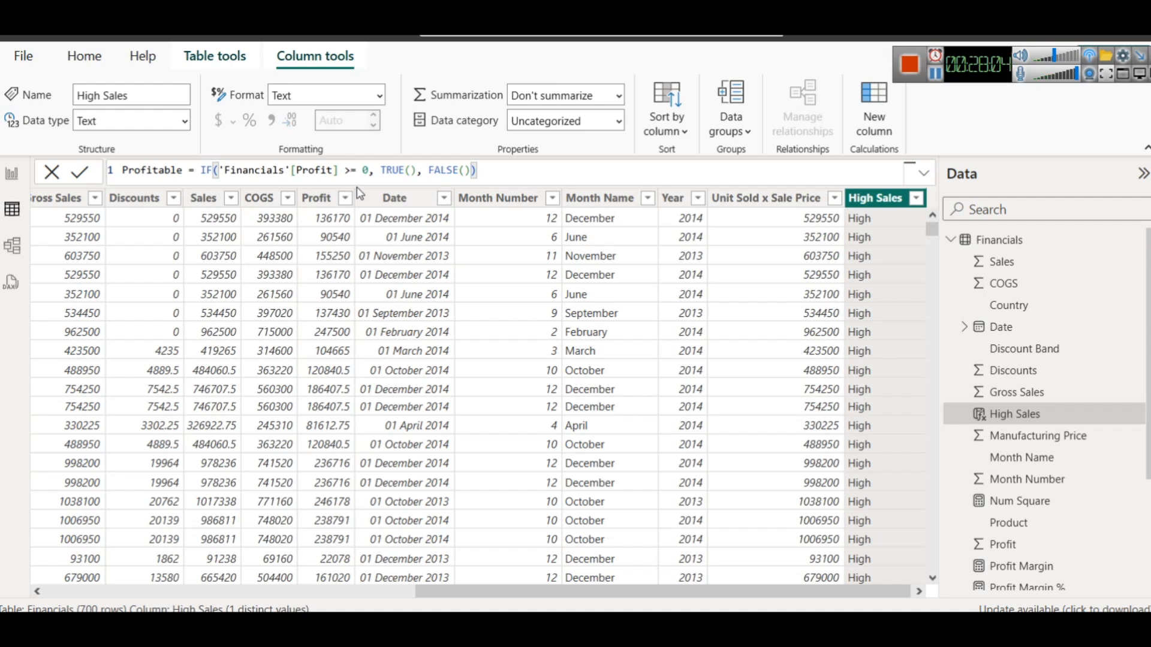
left_click(80, 174)
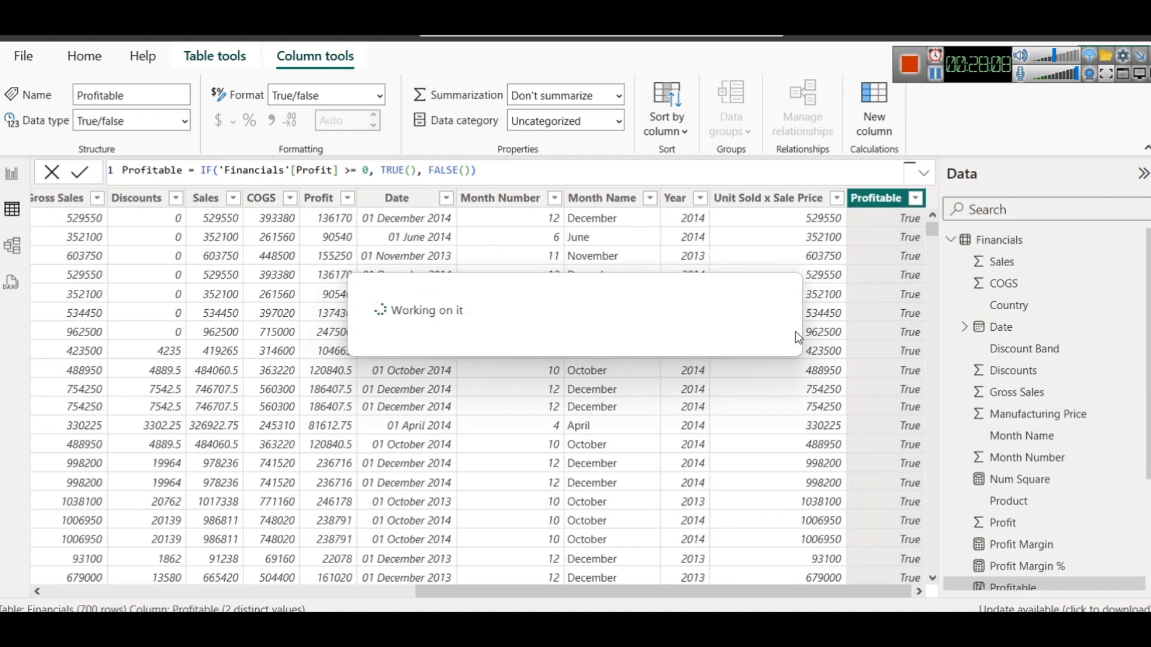
left_click(915, 198)
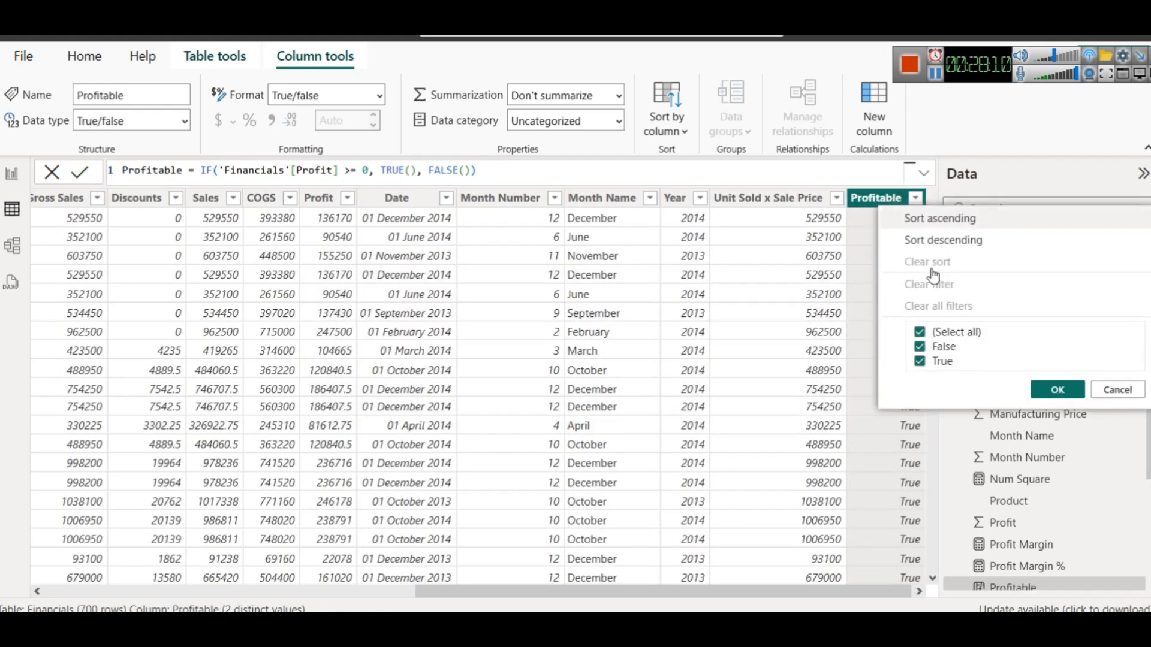
left_click(1117, 391)
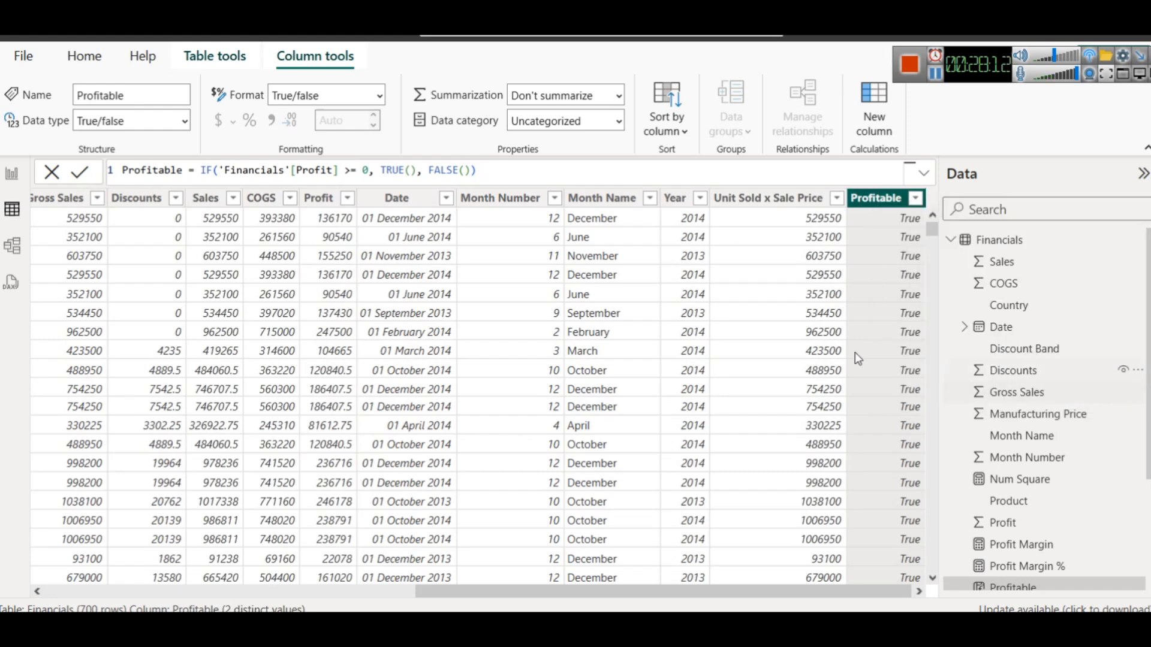
Add a donut chart to the report page, place it beside the gauge, and shrink it to match the gauge's height
left_click(13, 168)
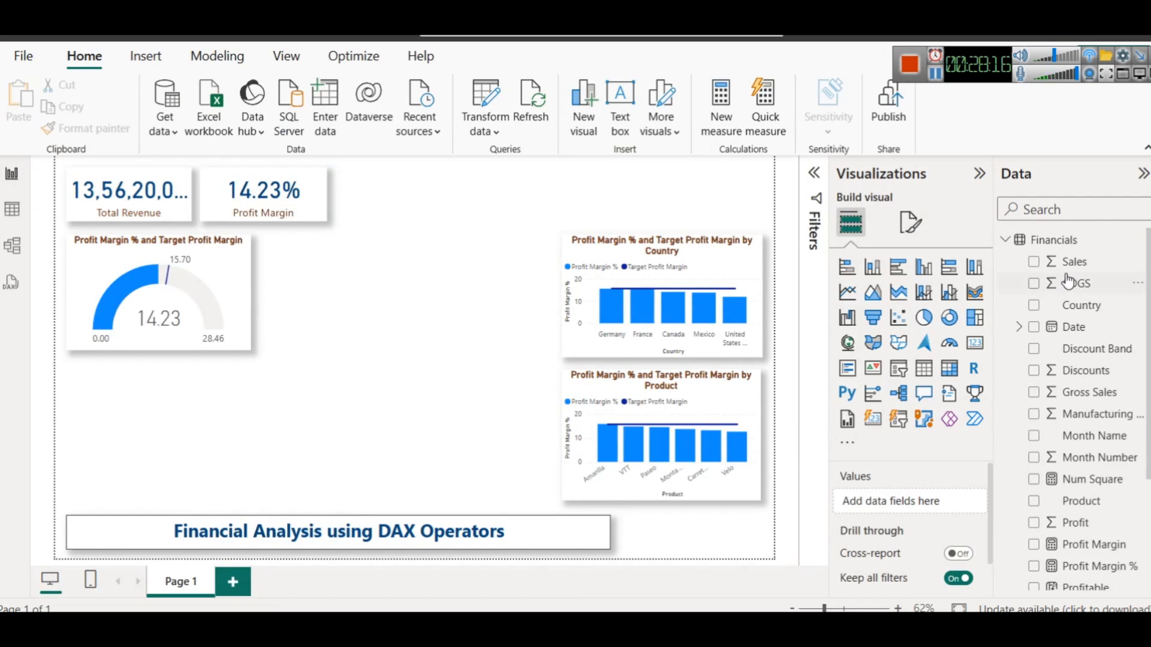
left_click(955, 319)
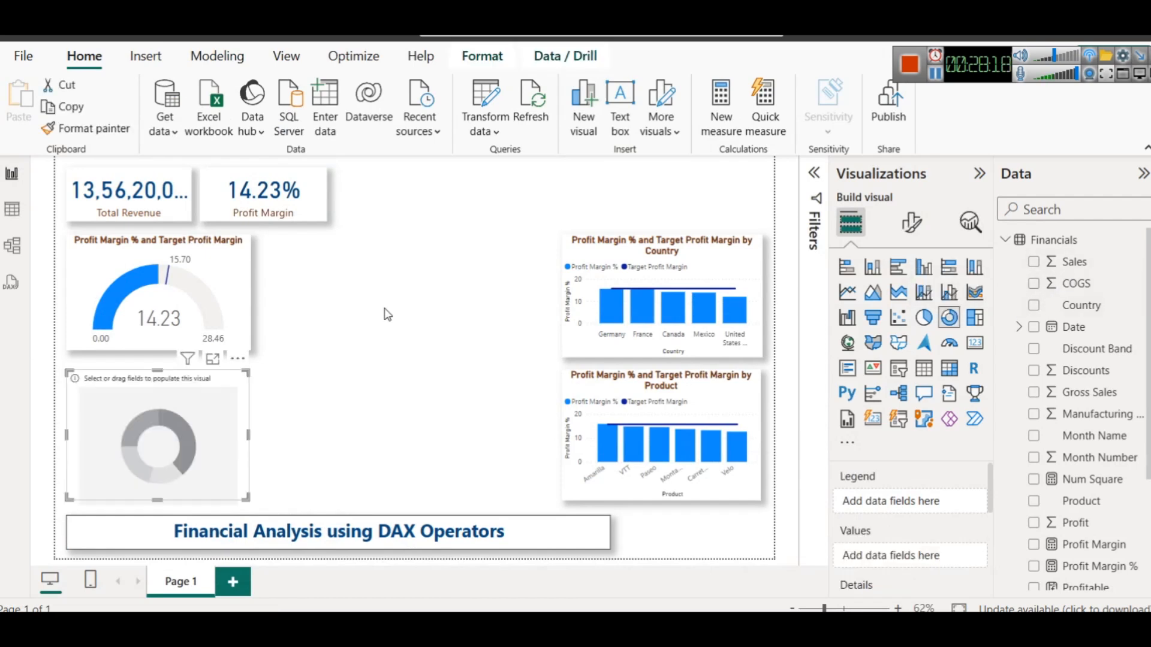
left_click_drag(172, 424, 366, 282)
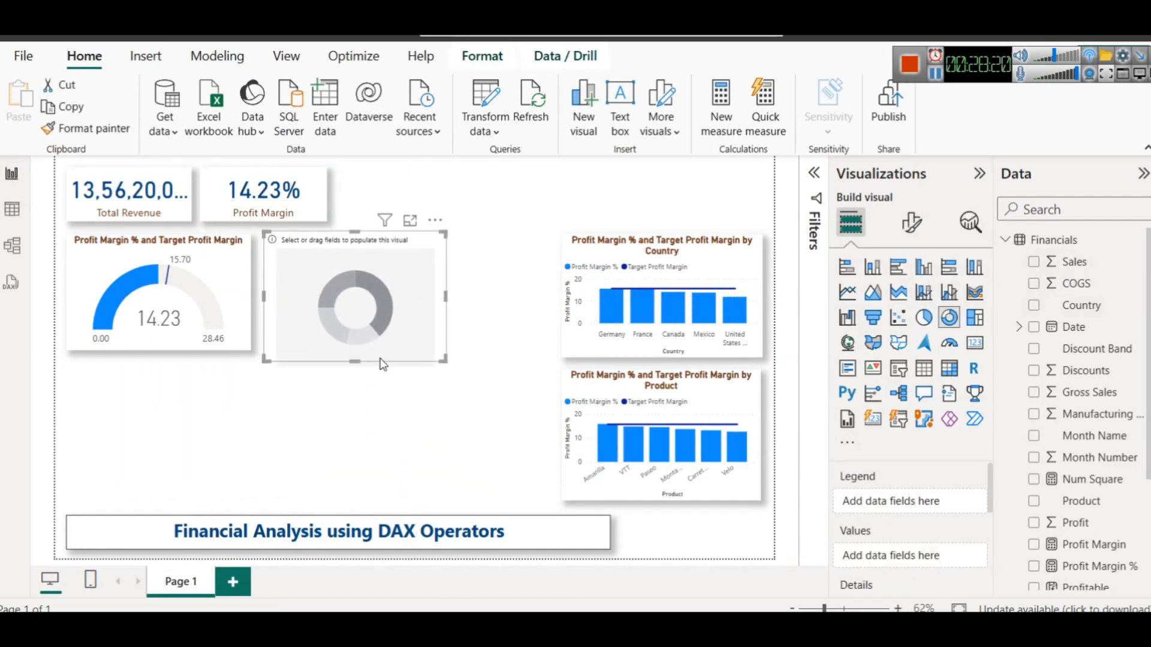
left_click_drag(355, 361, 355, 350)
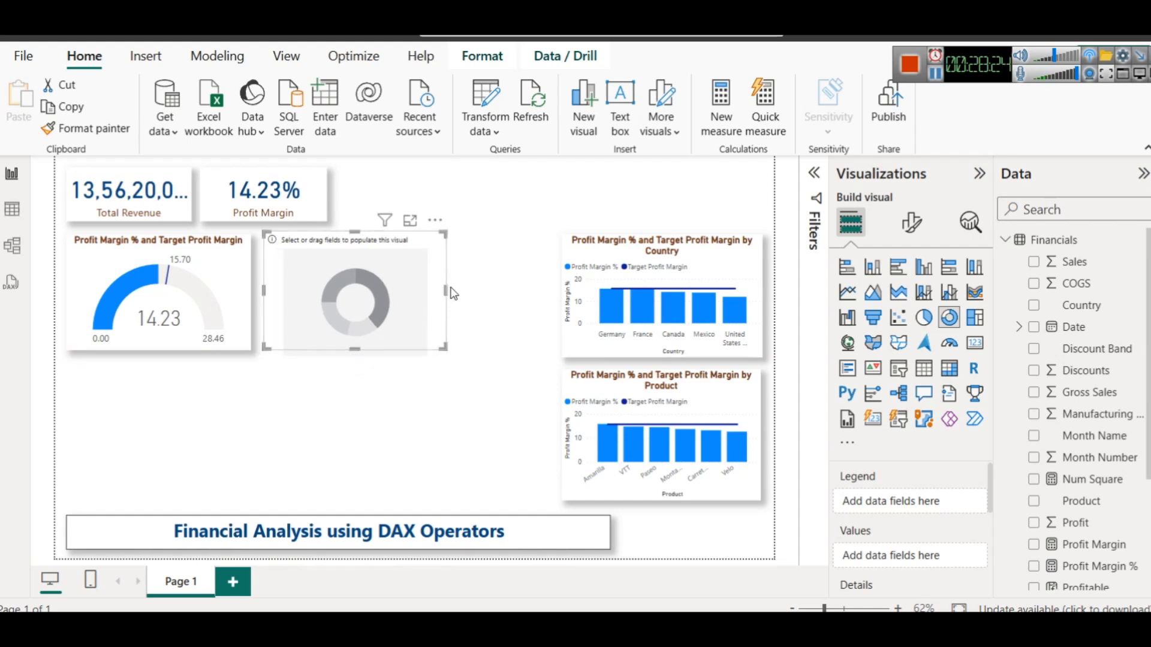
left_click_drag(445, 291, 422, 294)
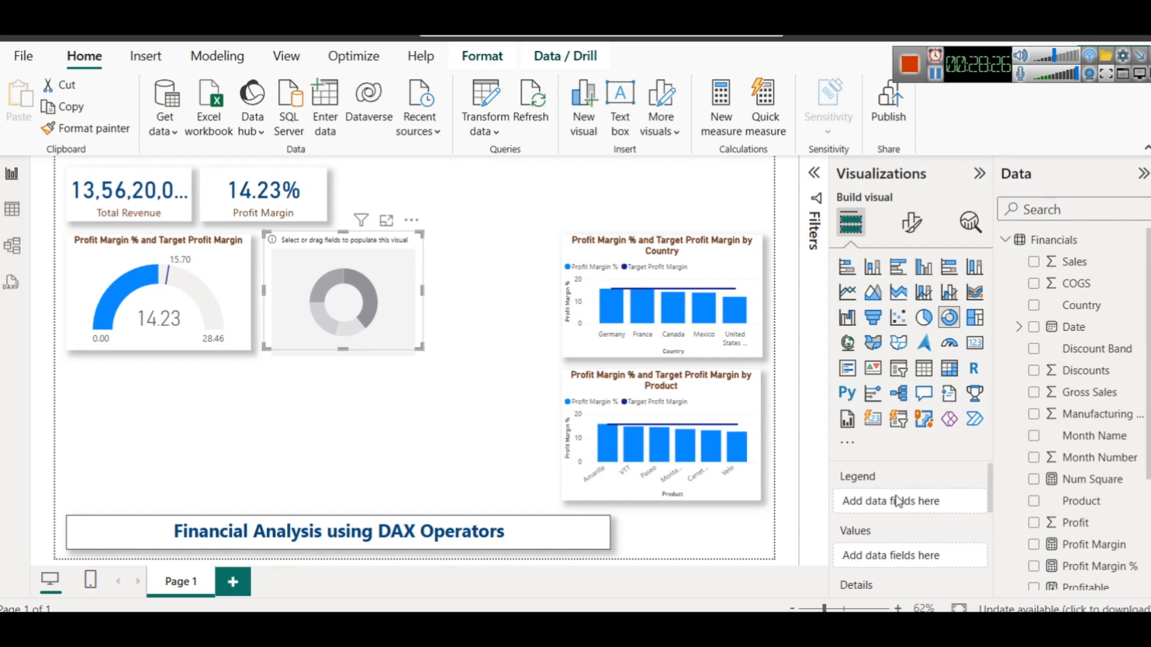
Assign the Profitable column as the donut chart's legend
scroll(1079, 449, "down", 1)
scroll(1079, 448, "down", 1)
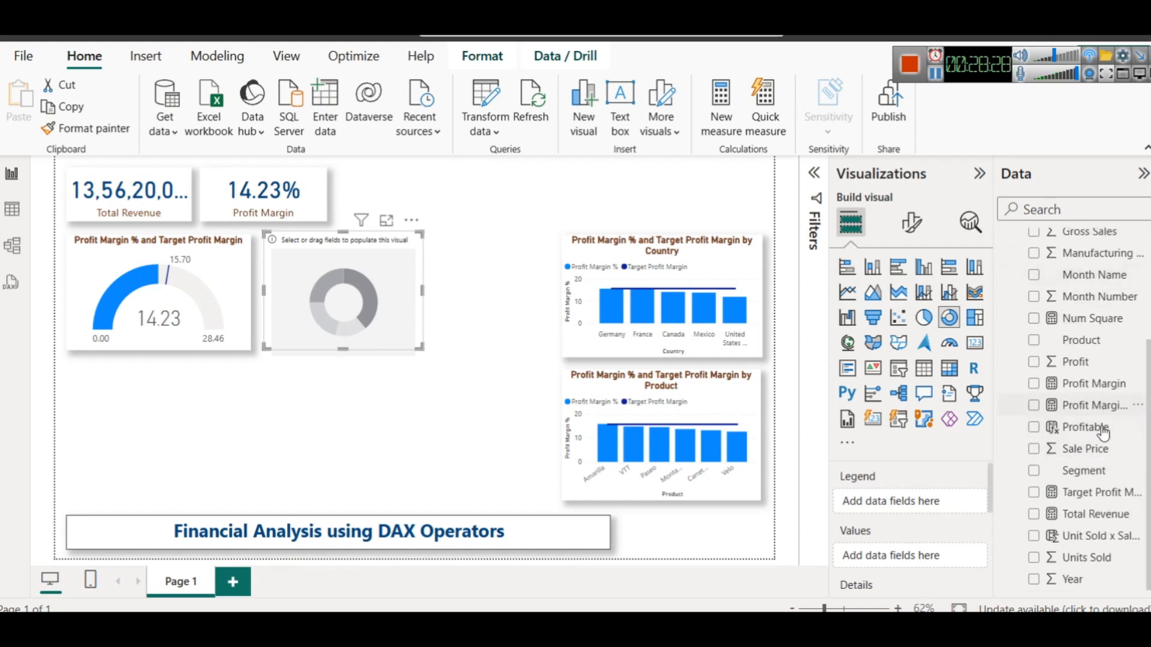
left_click_drag(1116, 429, 931, 502)
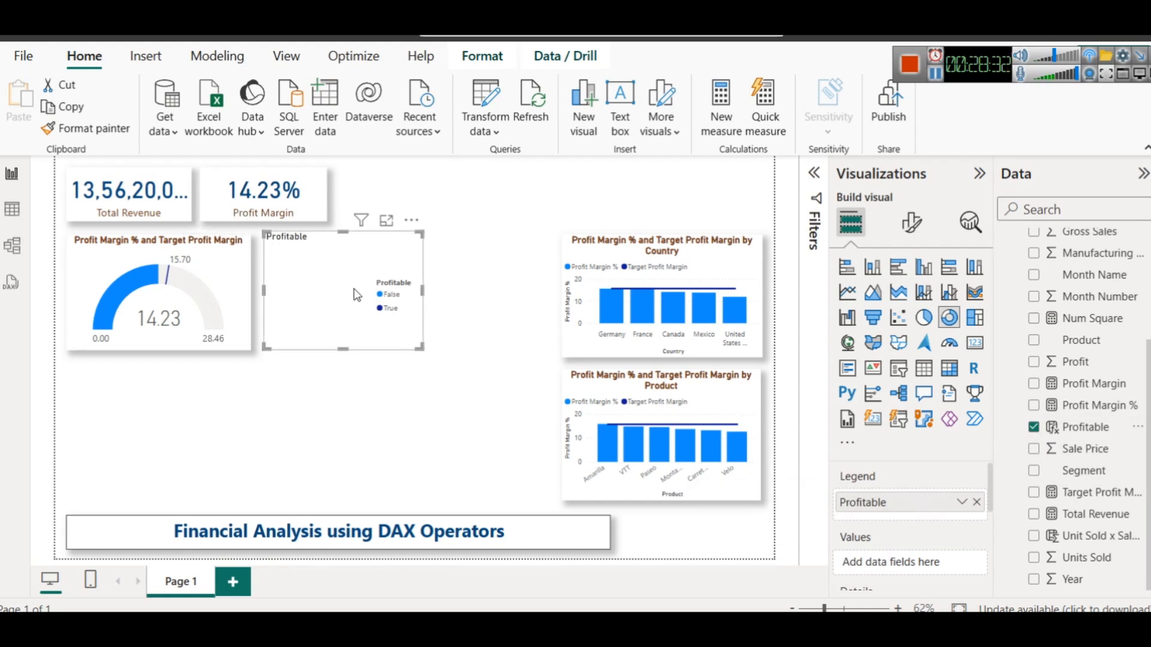
Look through the Financials fields and the table's rows for something to count in the donut chart, and return to the report page
scroll(920, 549, "down", 1)
scroll(920, 549, "up", 1)
scroll(1105, 460, "up", 2)
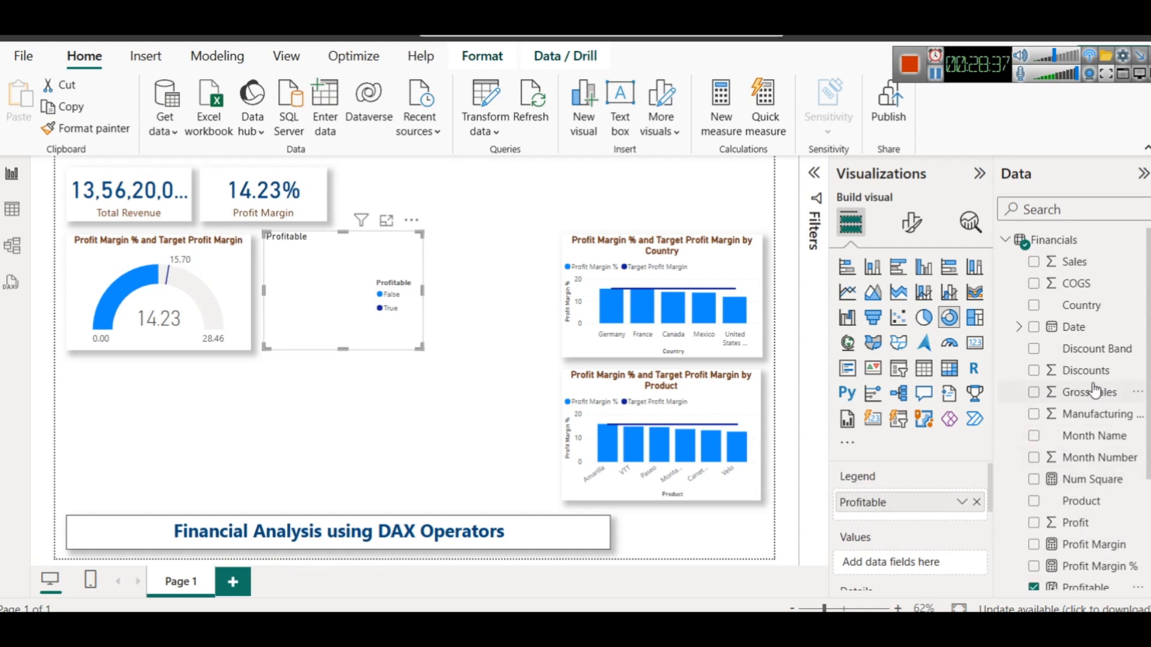
scroll(1091, 363, "down", 3)
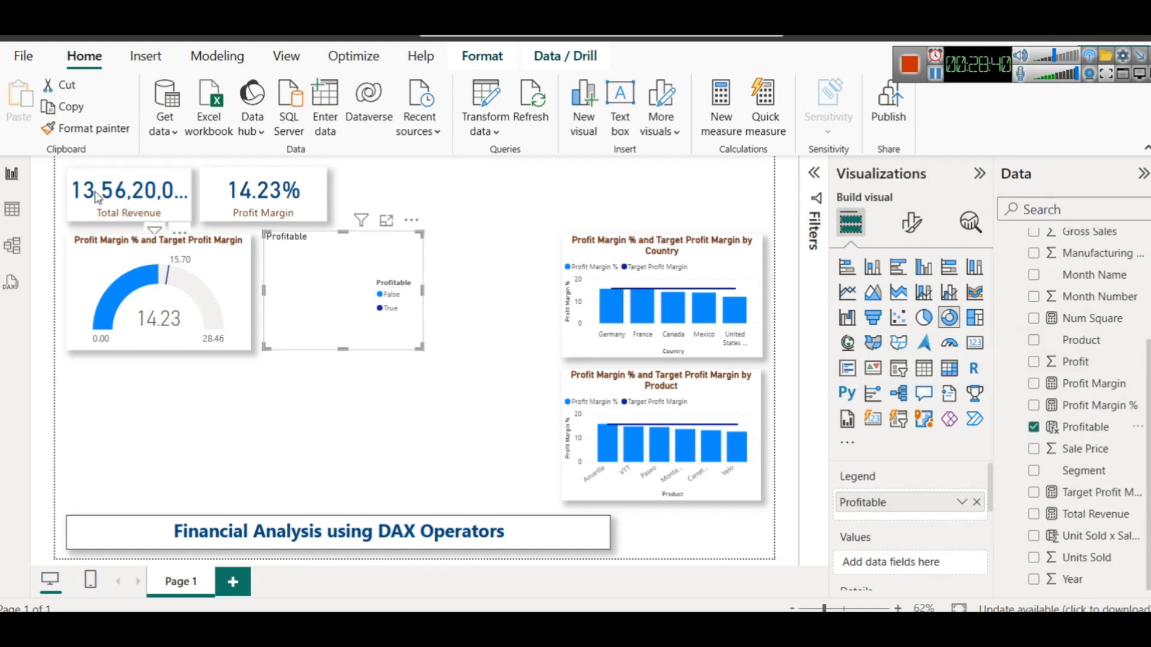
left_click(12, 209)
left_click_drag(483, 587, 44, 540)
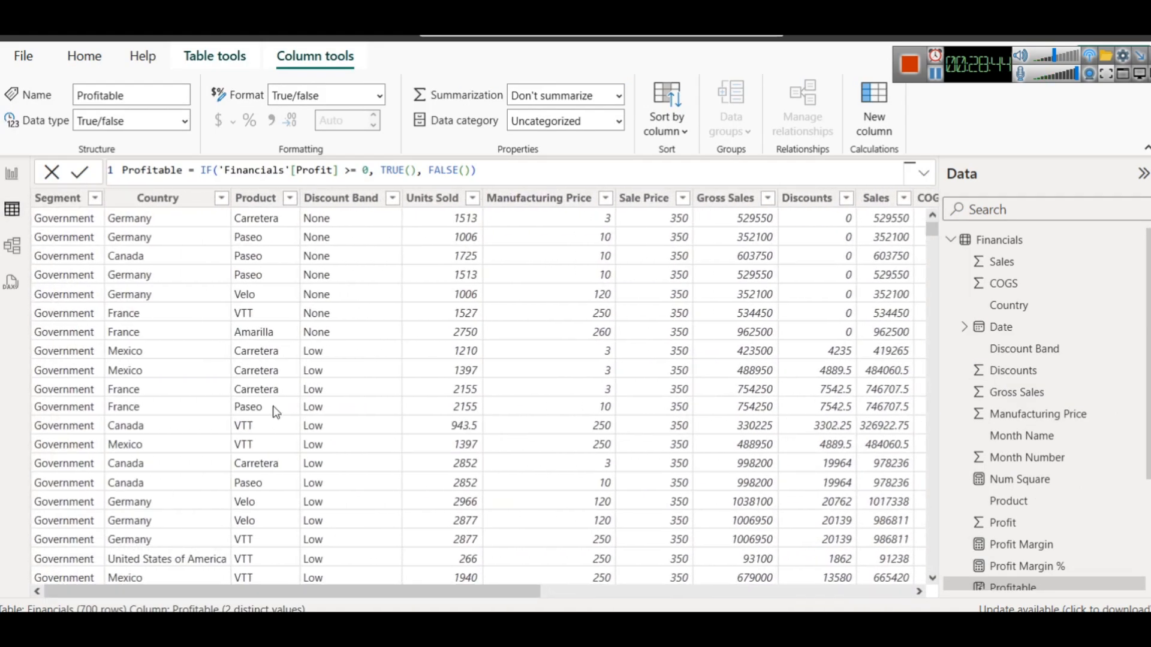
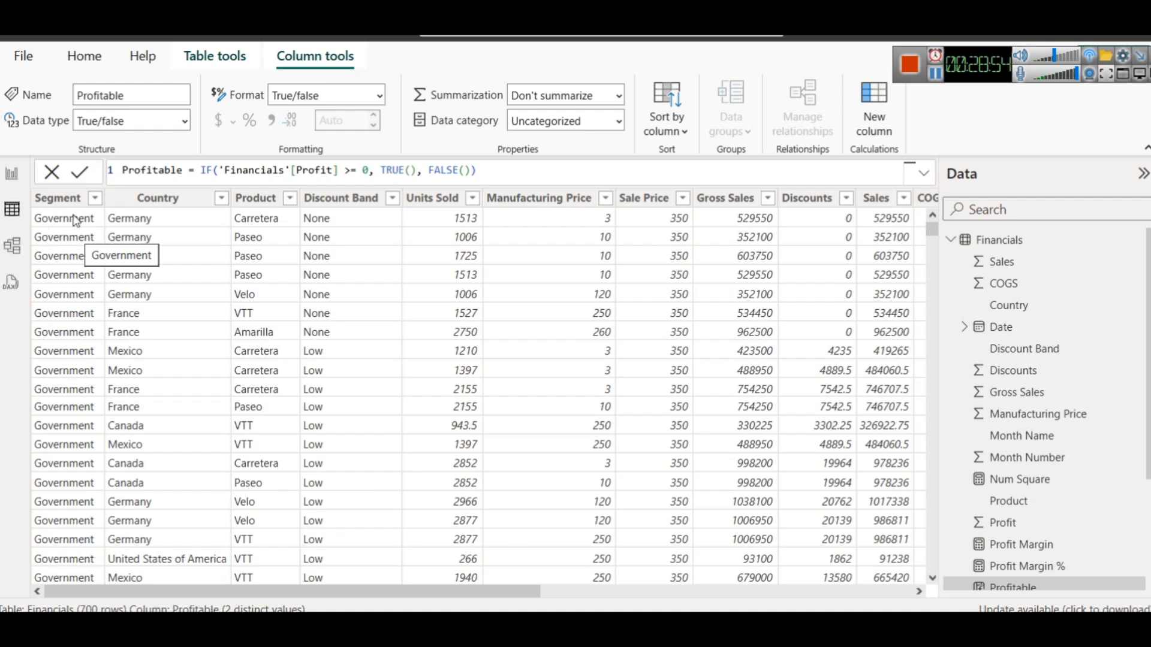
left_click(12, 178)
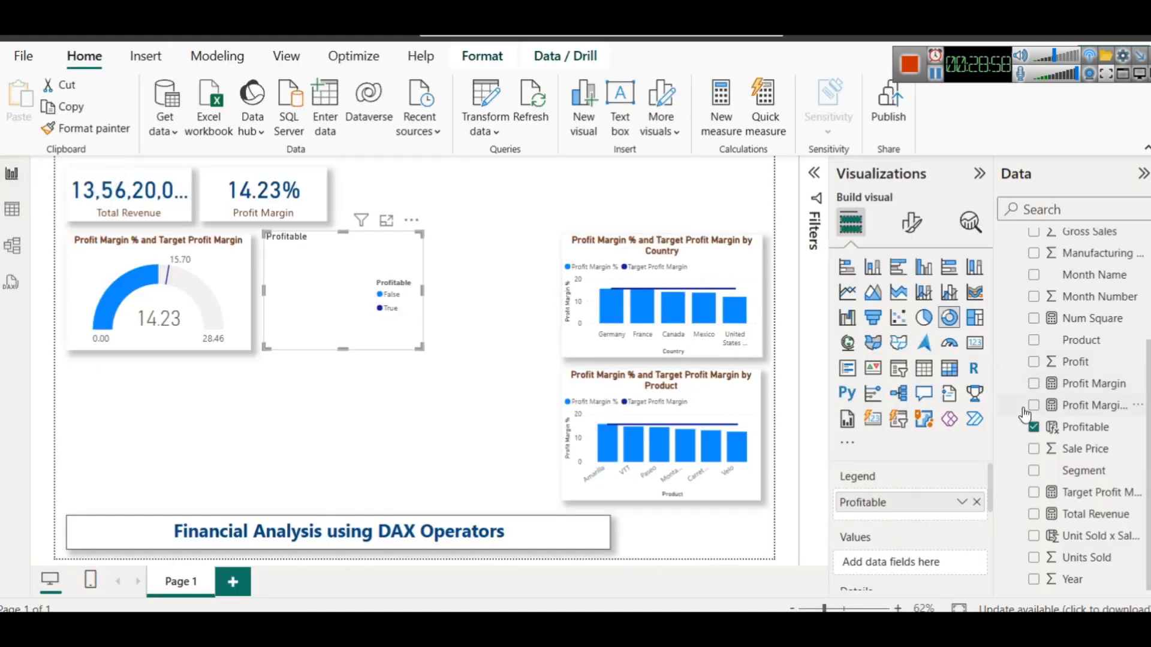
Create the measure Num Rows = COUNTROWS(Financials) in the Financials table, commit it, and reselect the donut chart
scroll(1053, 324, "up", 3)
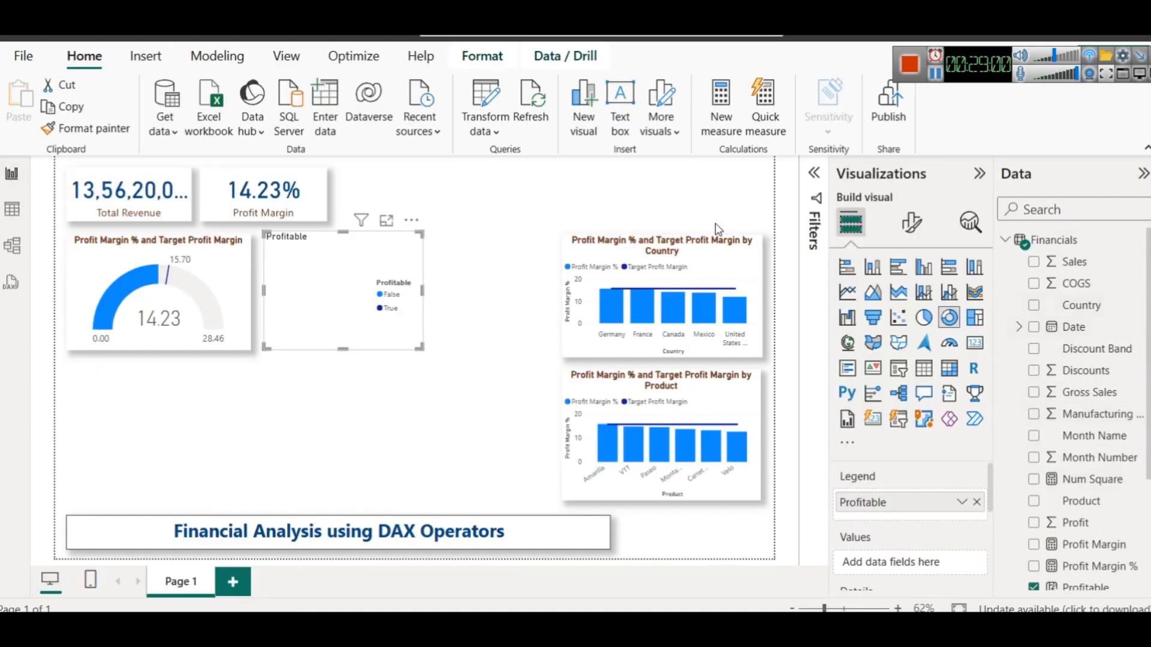
right_click(1055, 240)
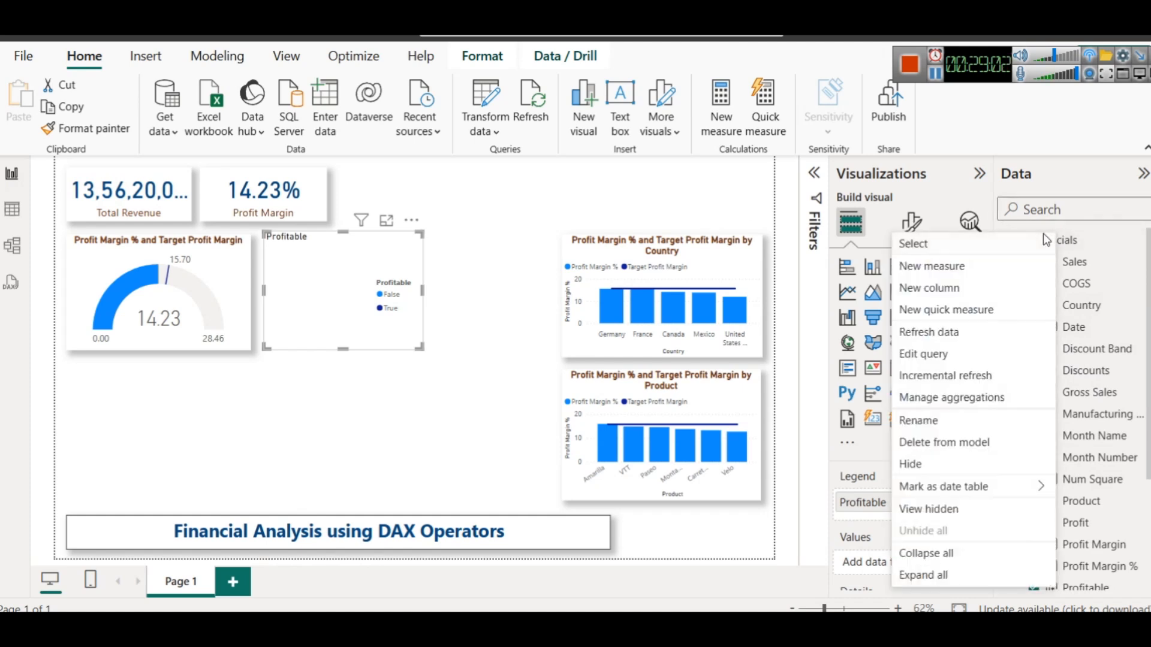
left_click(956, 262)
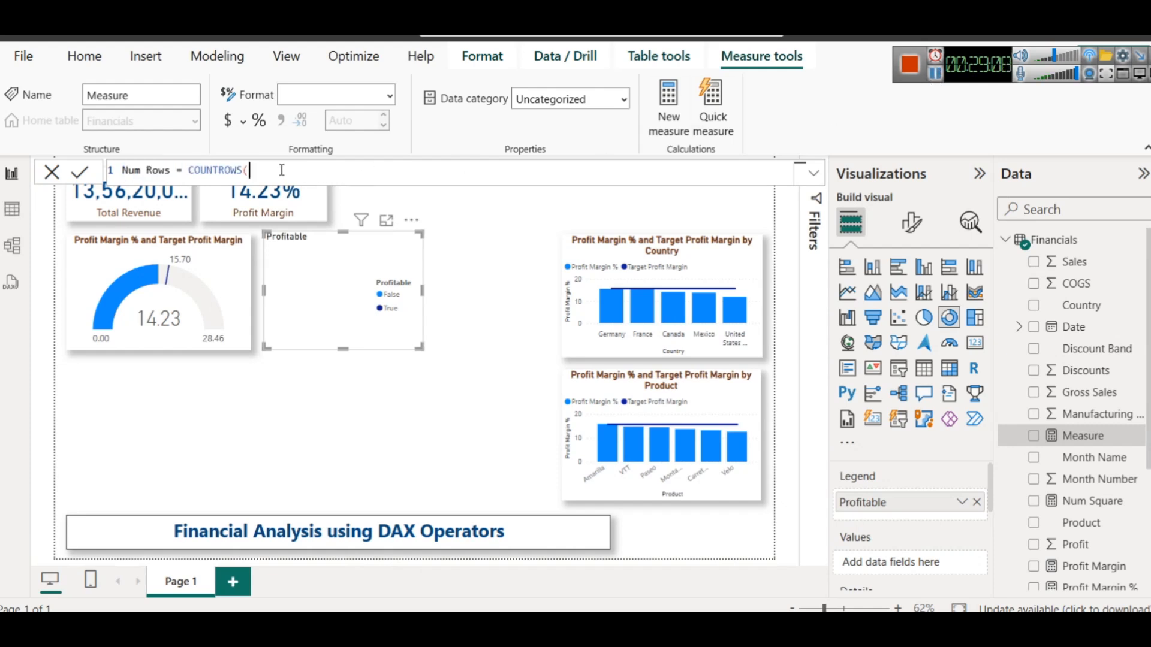
type("Financials)")
left_click(77, 174)
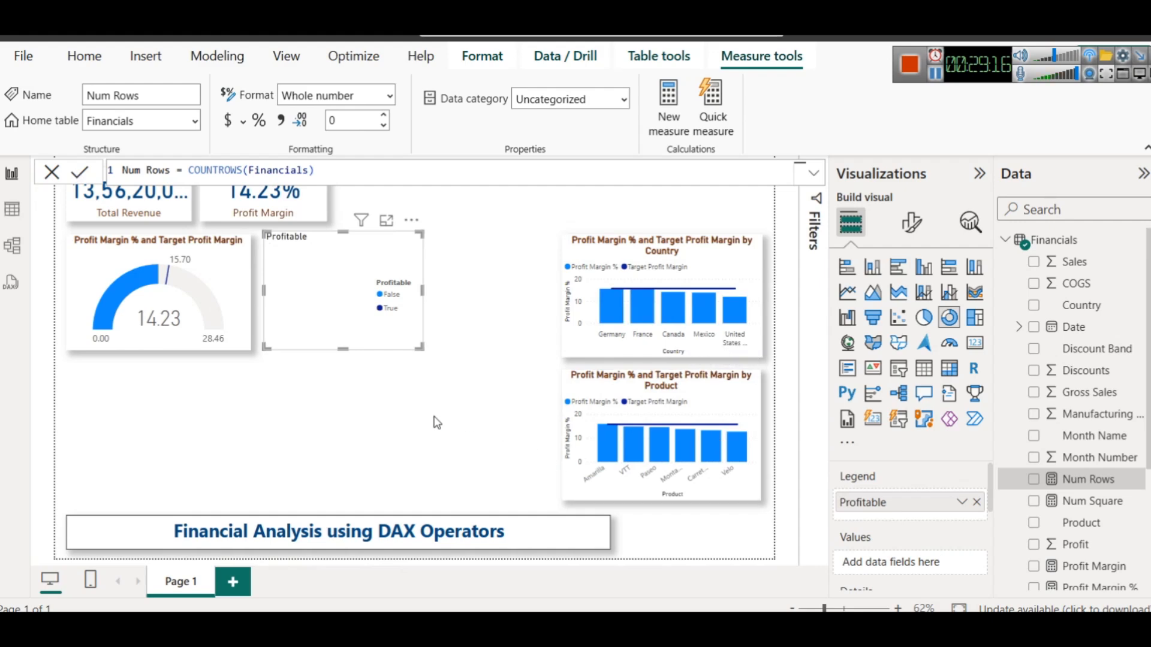
left_click(413, 416)
left_click(316, 300)
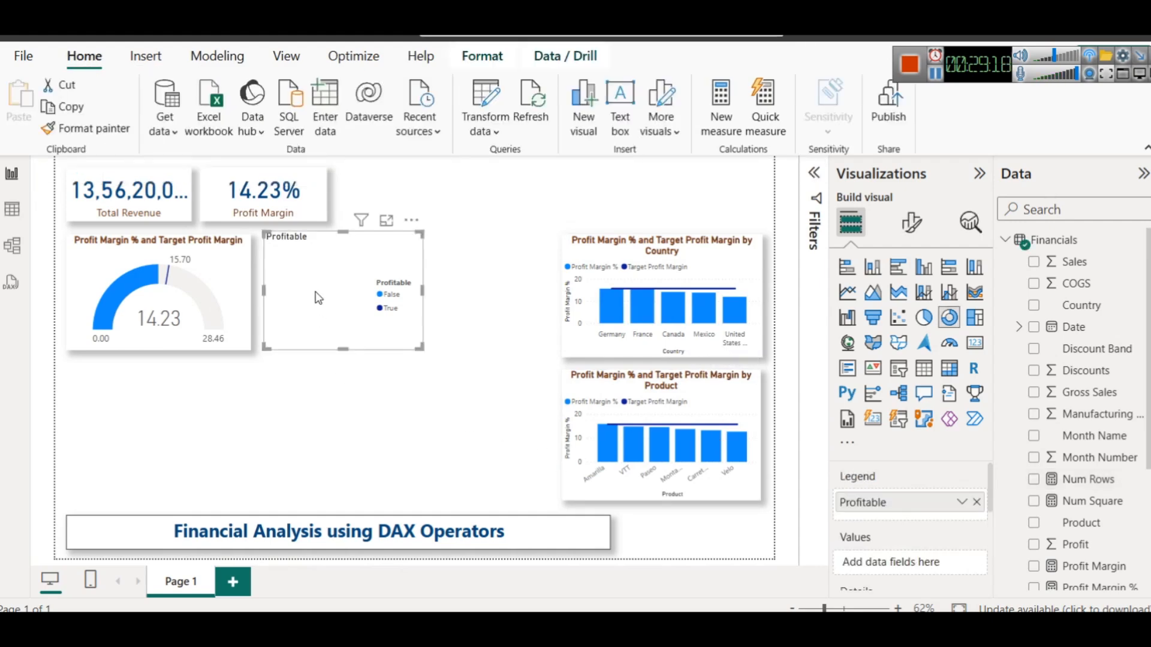
Inspect the Profitable column's filter values in the Financials table data, close the filter unchanged, and return to the report page
left_click(13, 211)
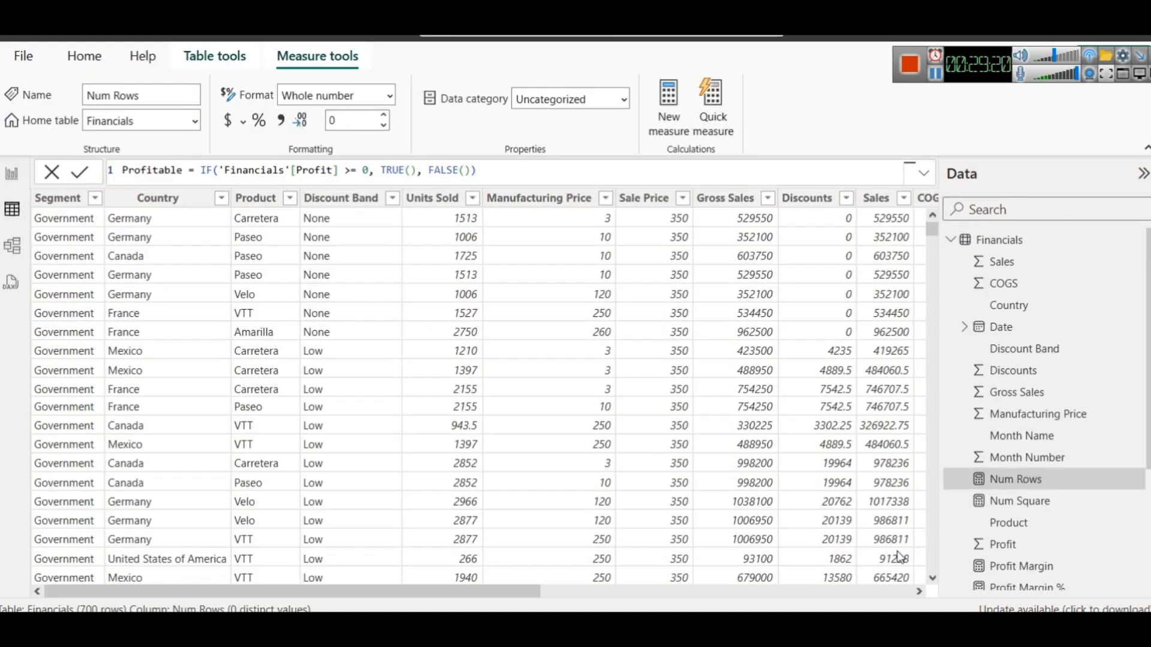
left_click(909, 592)
left_click(909, 591)
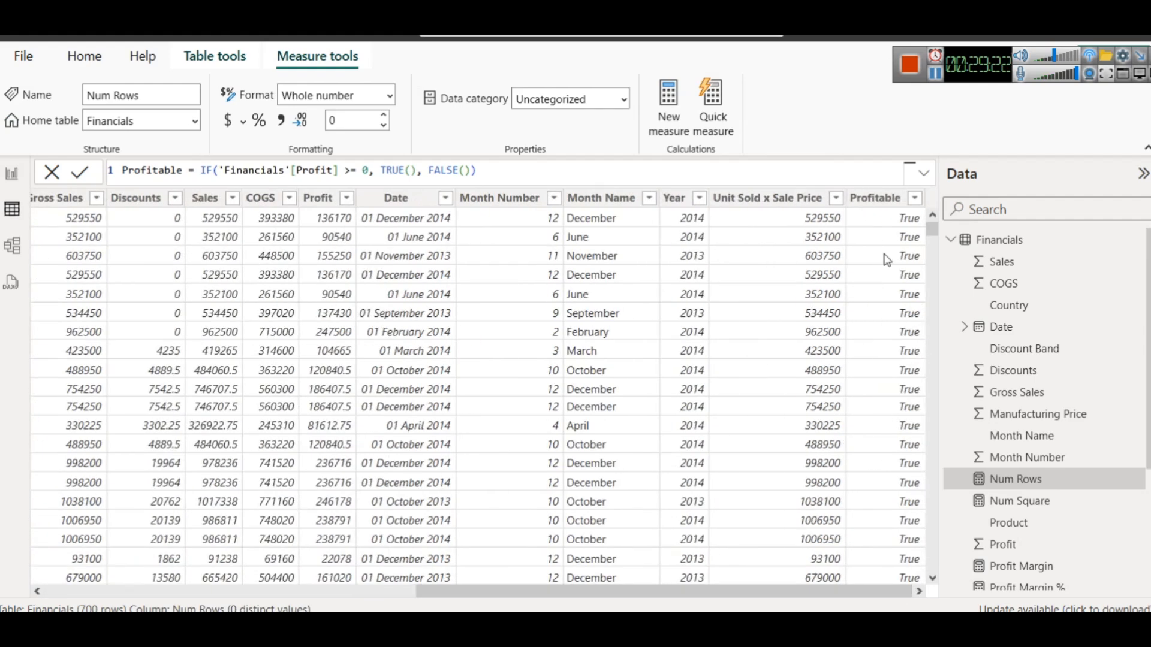
left_click(914, 199)
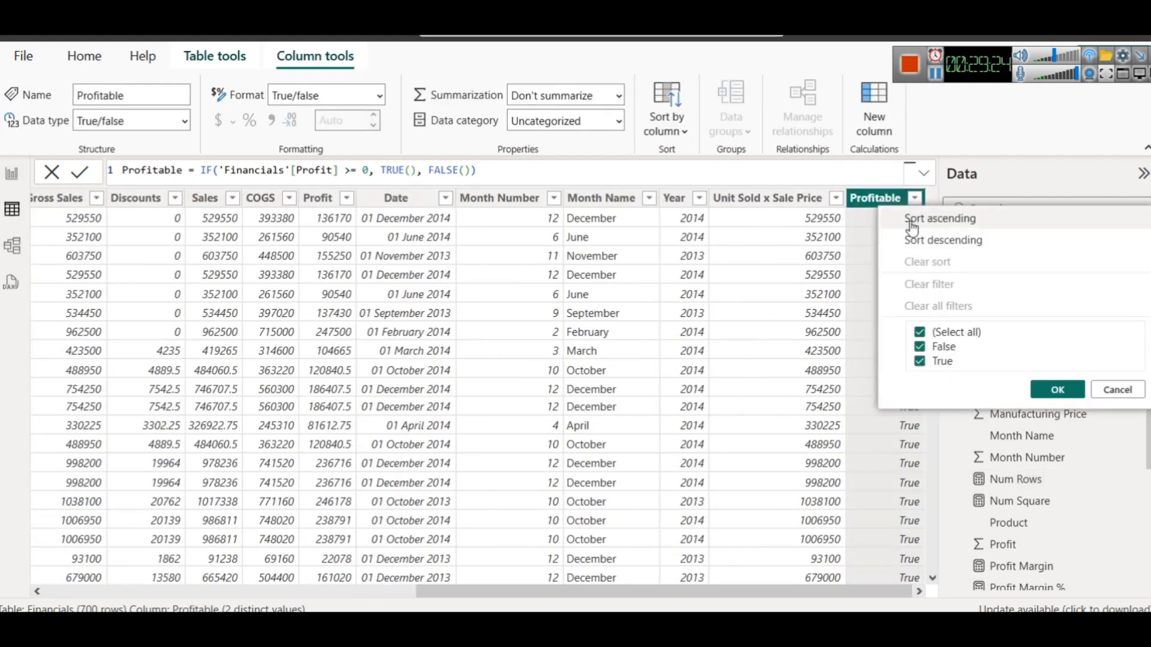
left_click(1117, 390)
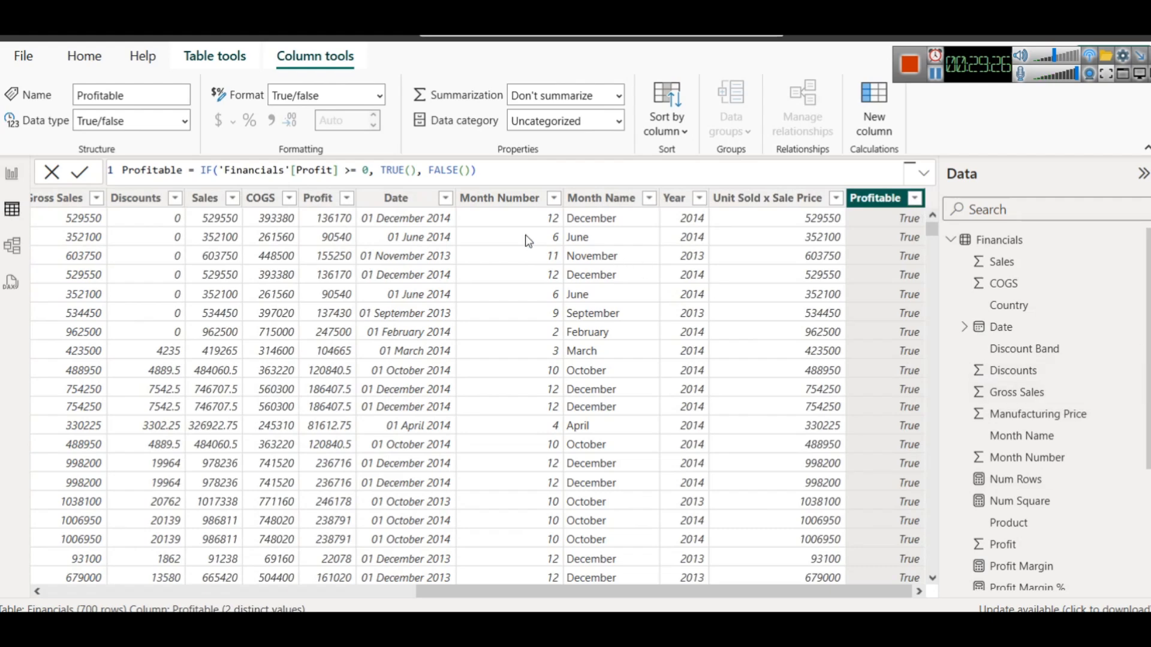
left_click(6, 172)
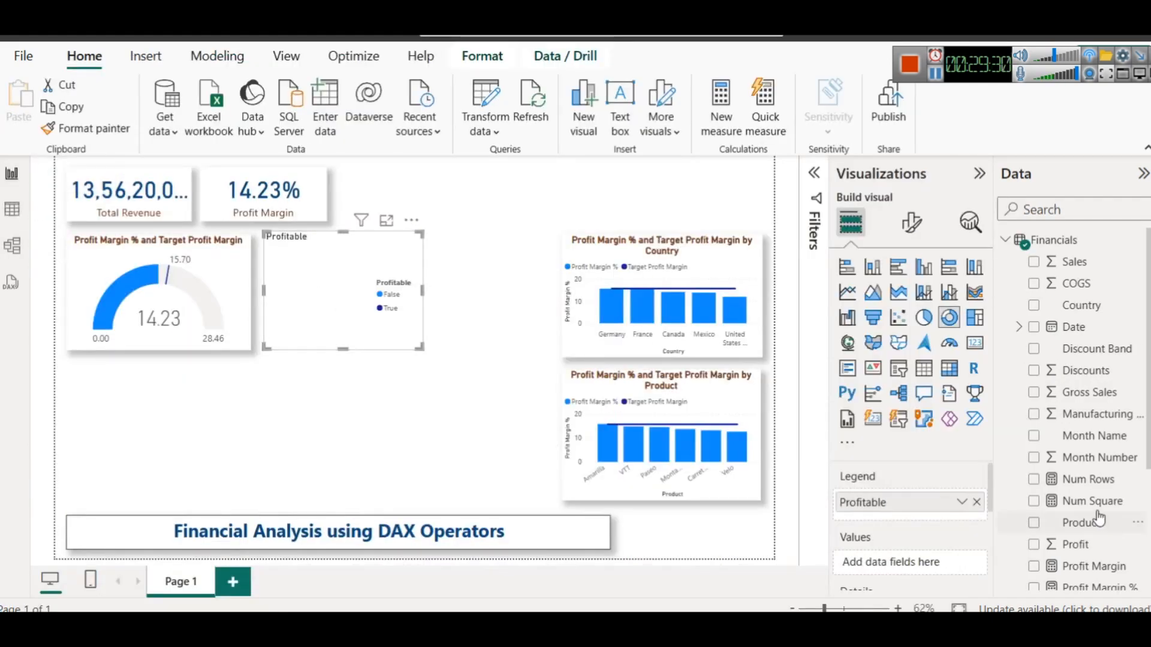
Assign the Num Rows measure as the donut chart's values
scroll(1097, 519, "down", 3)
scroll(1079, 492, "up", 3)
scroll(1118, 489, "down", 3)
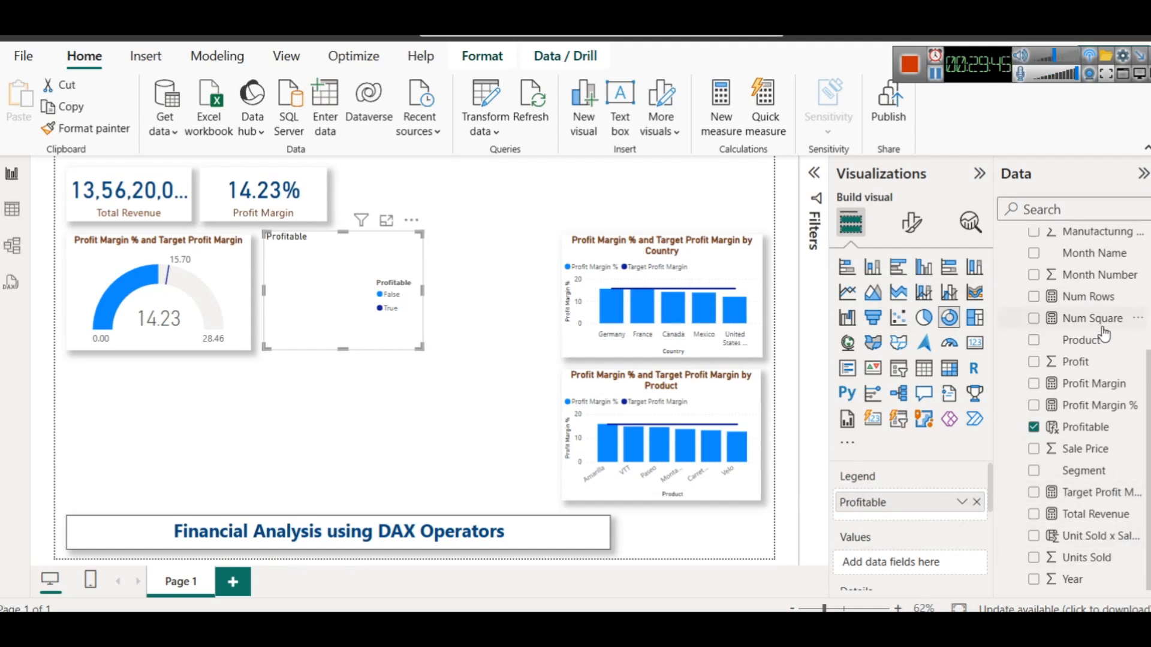
scroll(1105, 329, "up", 3)
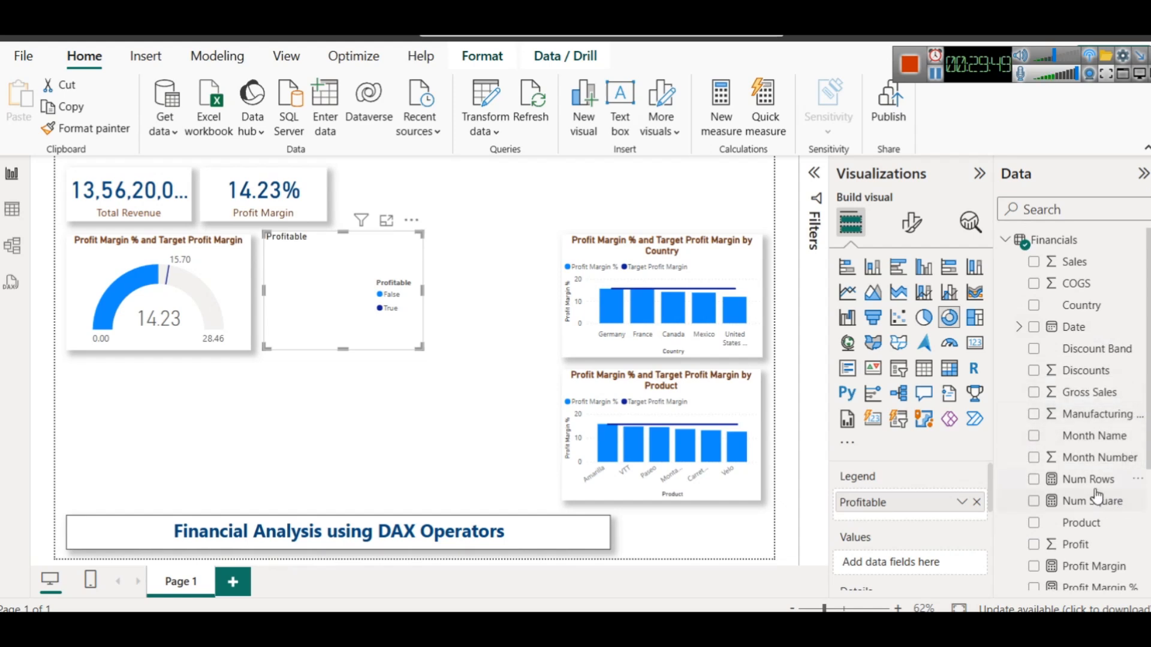
left_click_drag(1100, 480, 928, 569)
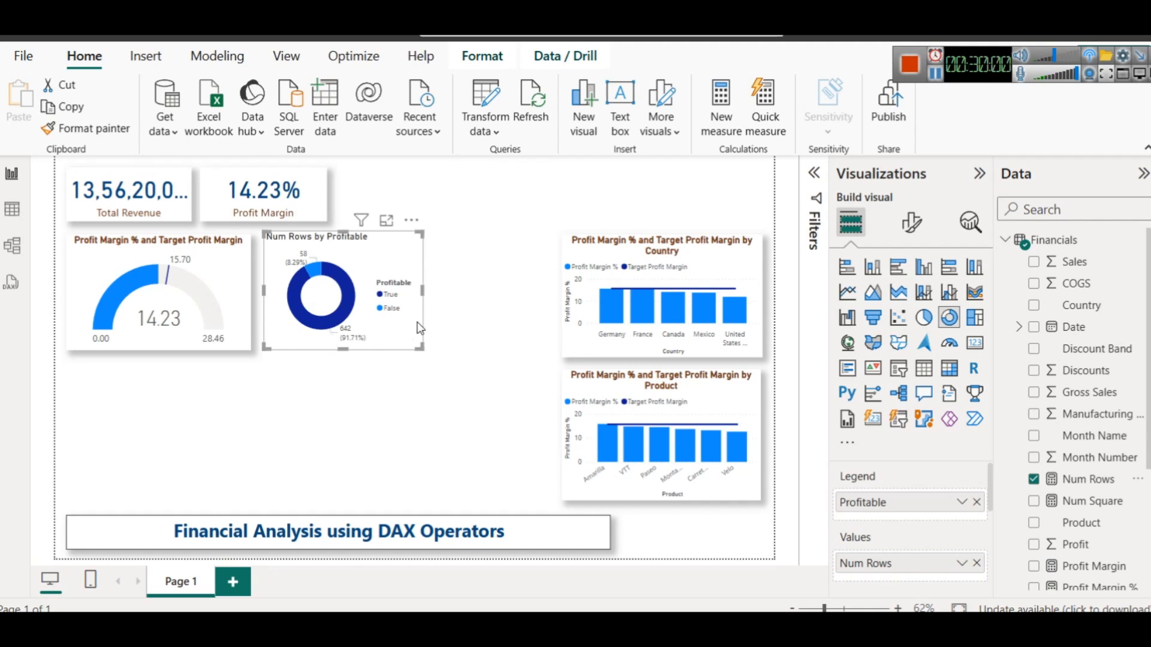
Copy the gauge's formatting onto the donut chart with Format painter and deselect the visual
left_click(209, 252)
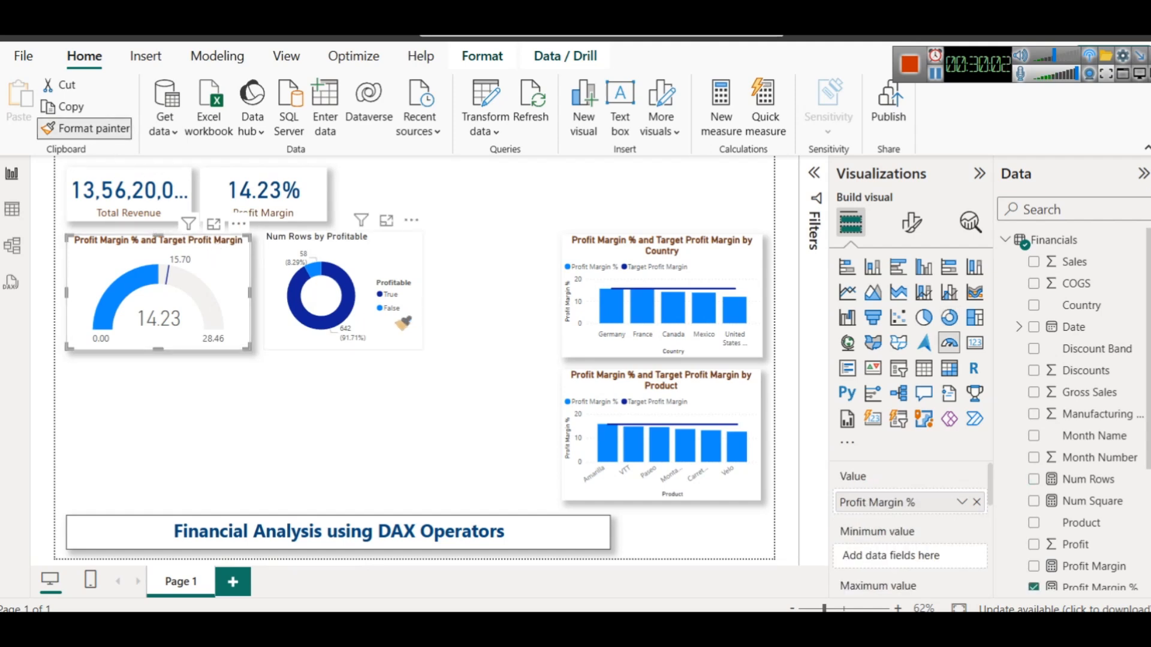
left_click(376, 245)
left_click(468, 324)
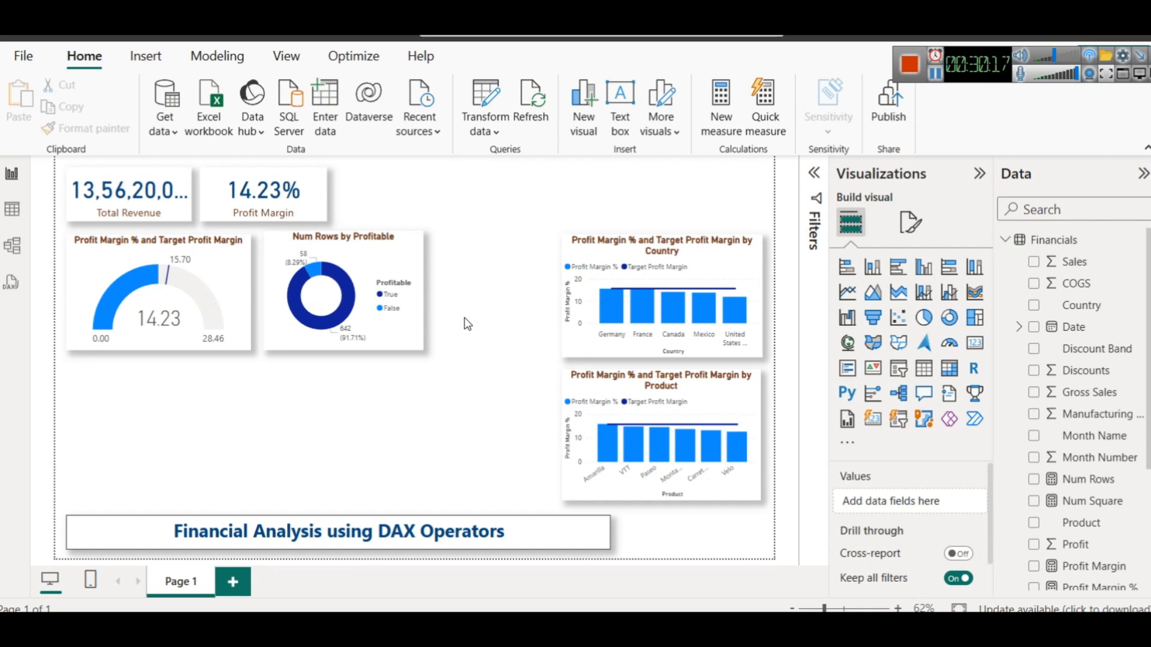
Switch to the browser page with the DAX operator examples
scroll(1079, 389, "down", 3)
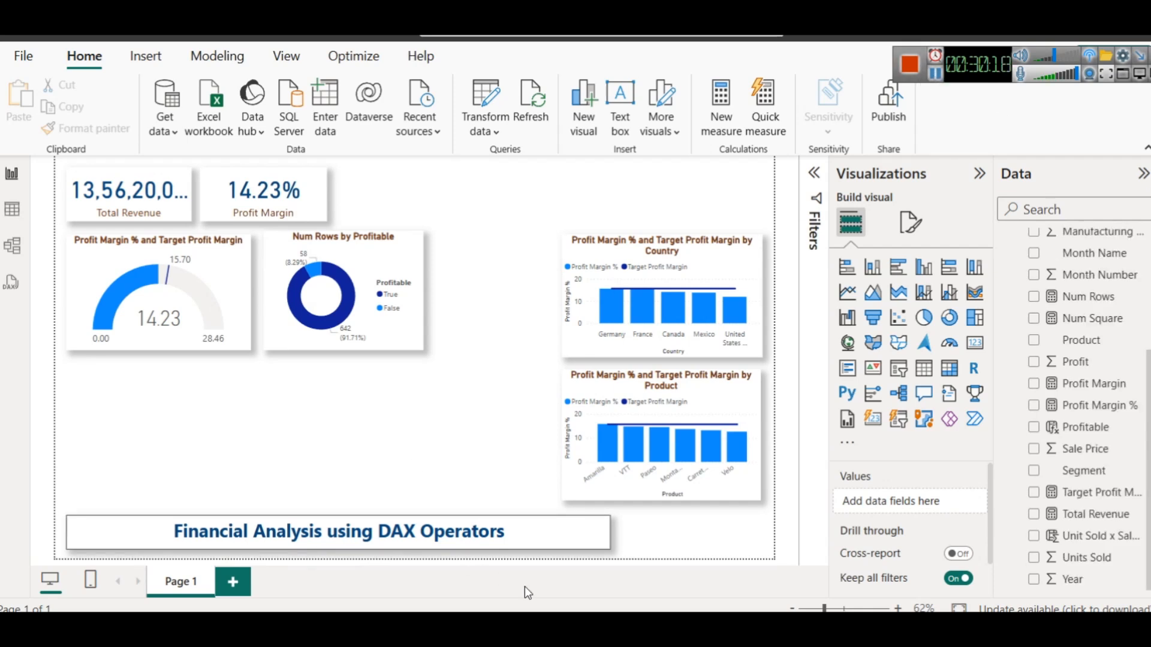
mouse_move(518, 623)
left_click(488, 540)
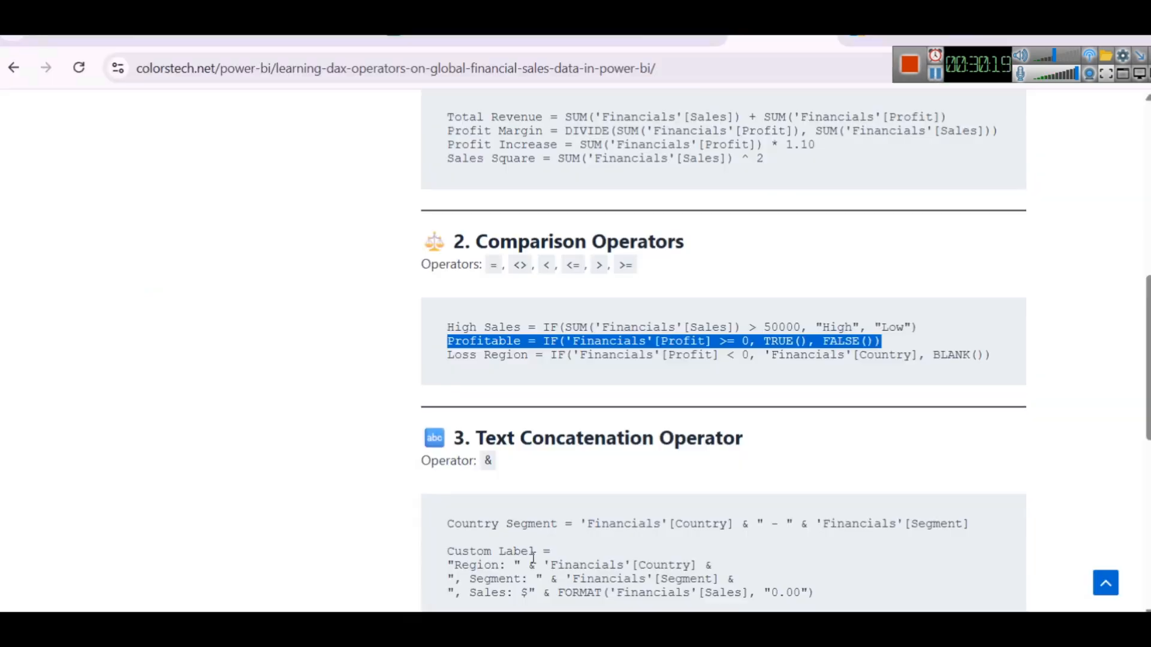
Copy the Loss Region formula from the Comparison Operators section of the web page
left_click(493, 373)
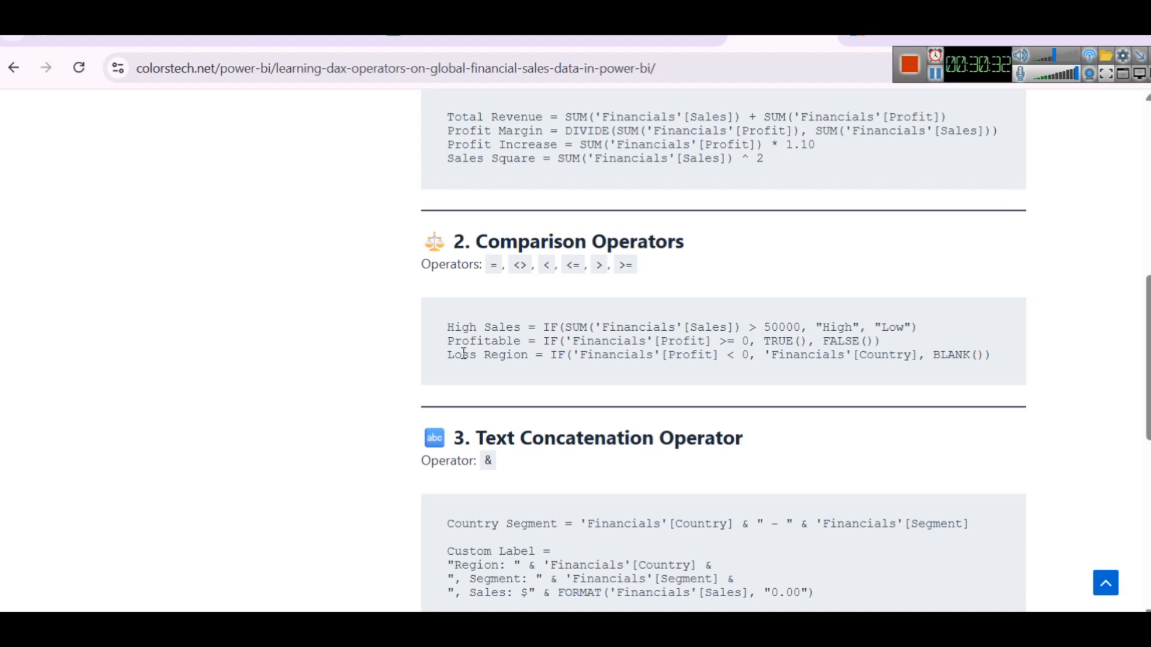
left_click_drag(446, 360, 1036, 375)
key("ctrl+c")
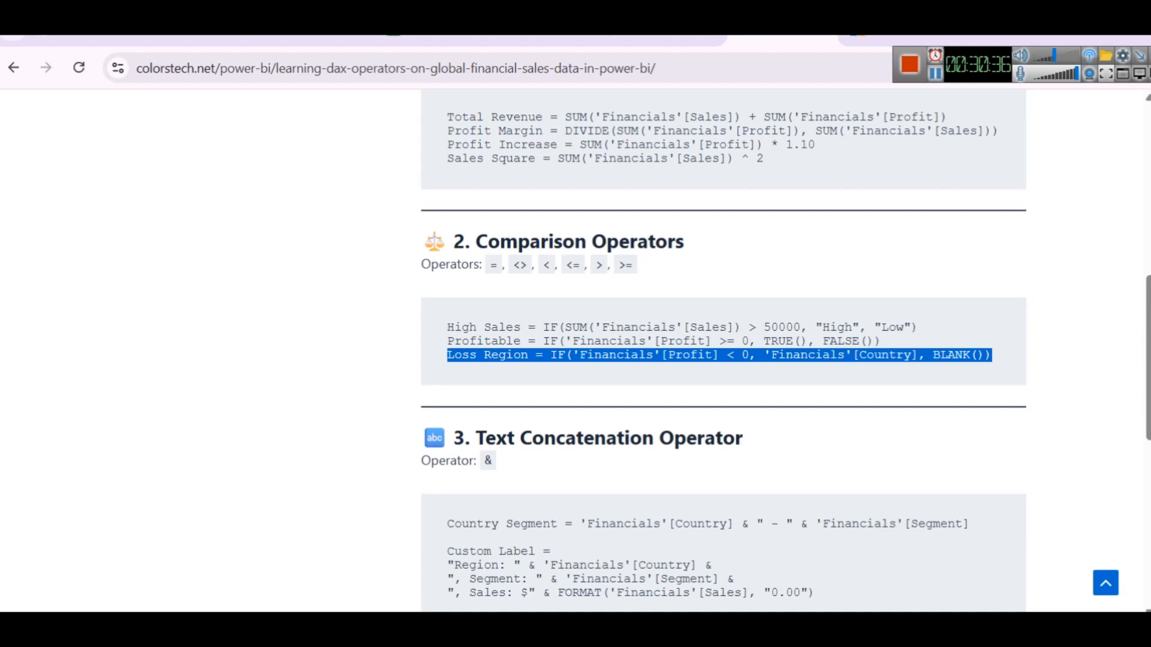
Switch to Power BI and add the calculated column Loss Region = IF('Financials'[Profit] < 0, 'Financials'[Country], BLANK()) to the Financials table
left_click(757, 543)
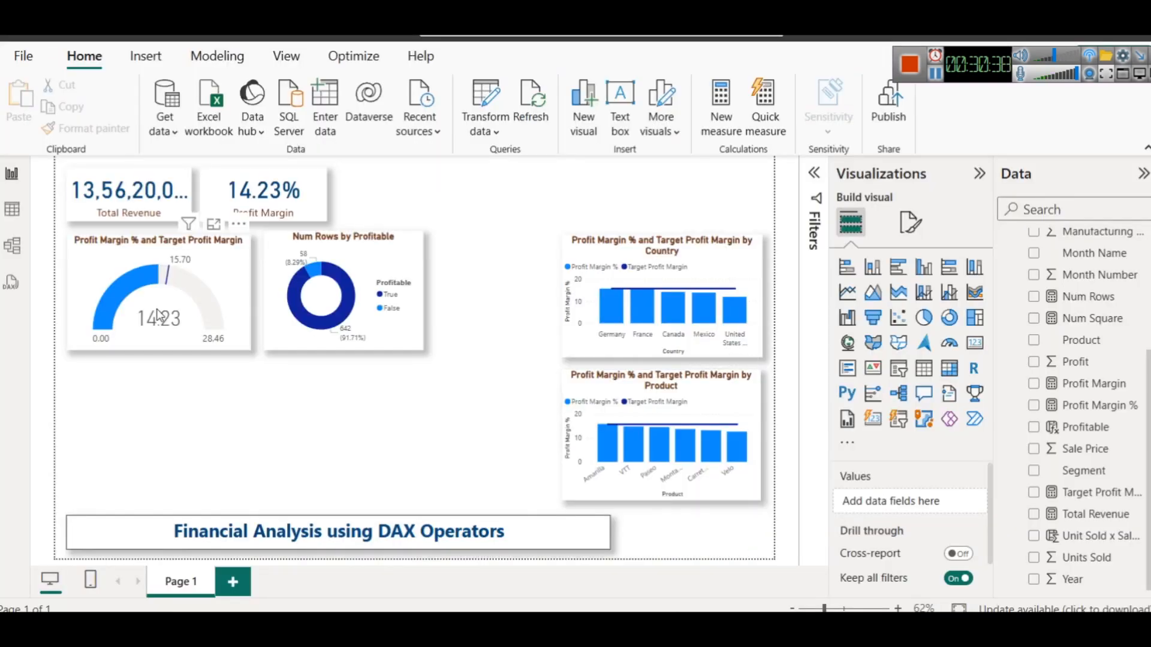
scroll(1048, 312, "up", 3)
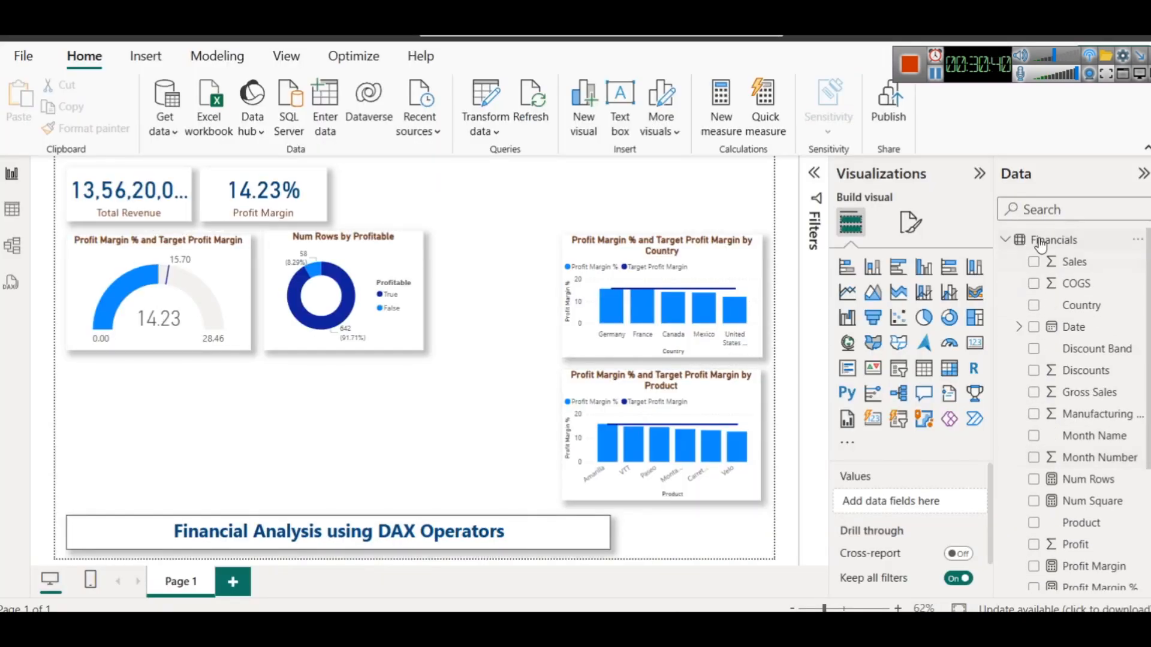
right_click(1037, 240)
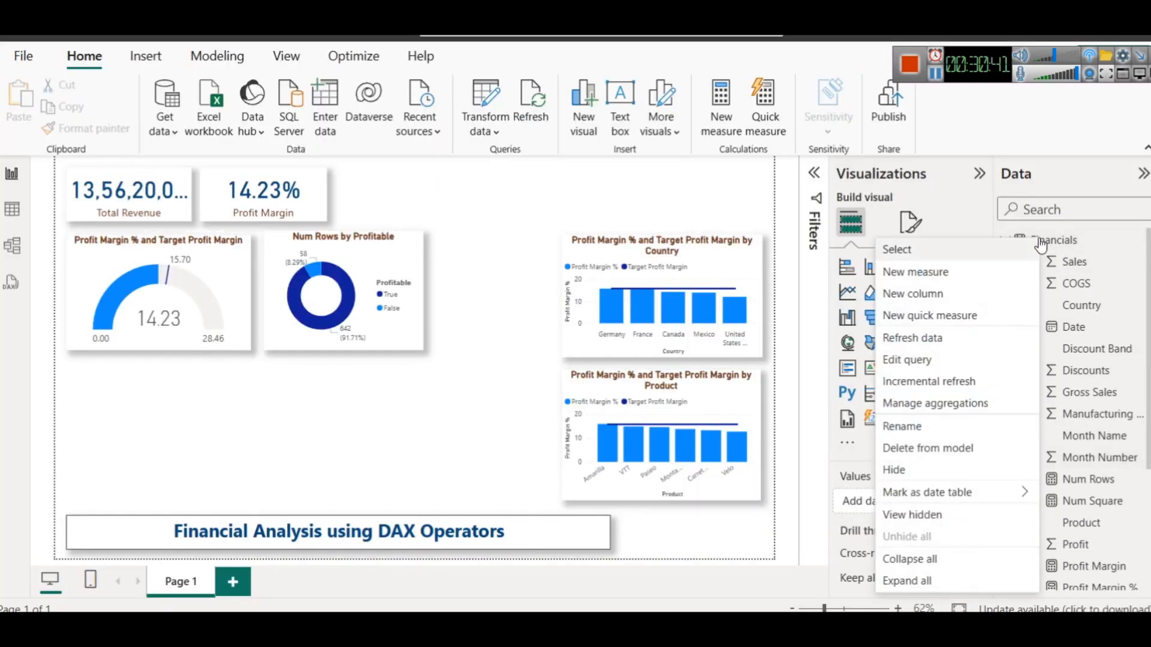
left_click(953, 294)
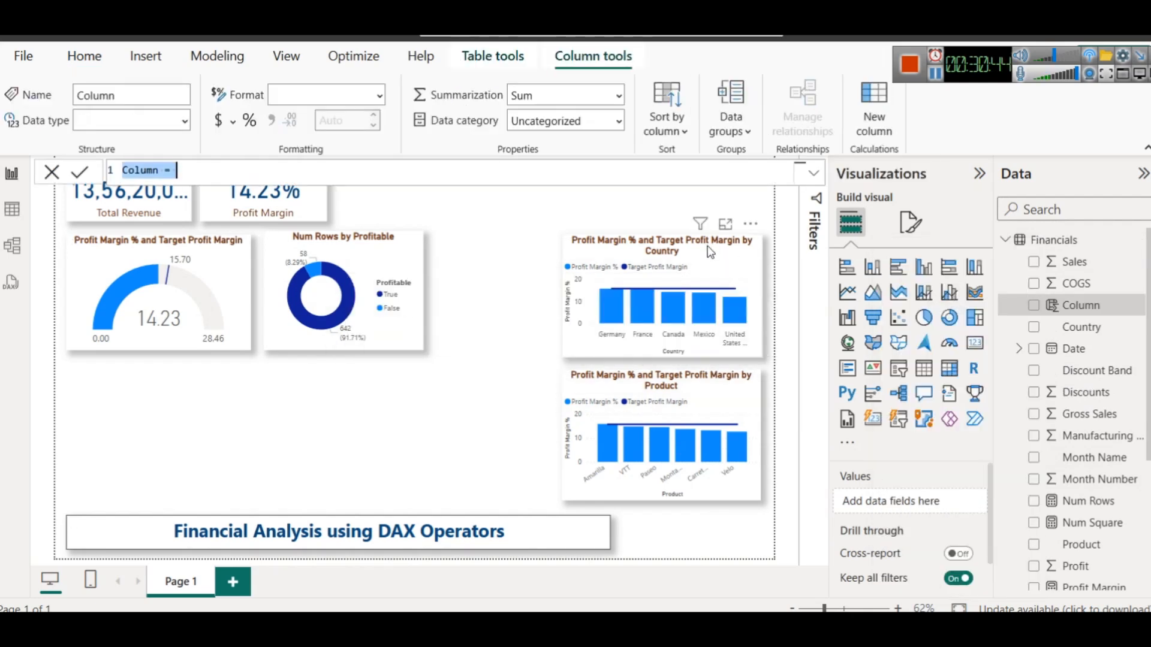
key("ctrl+a")
key("ctrl+v")
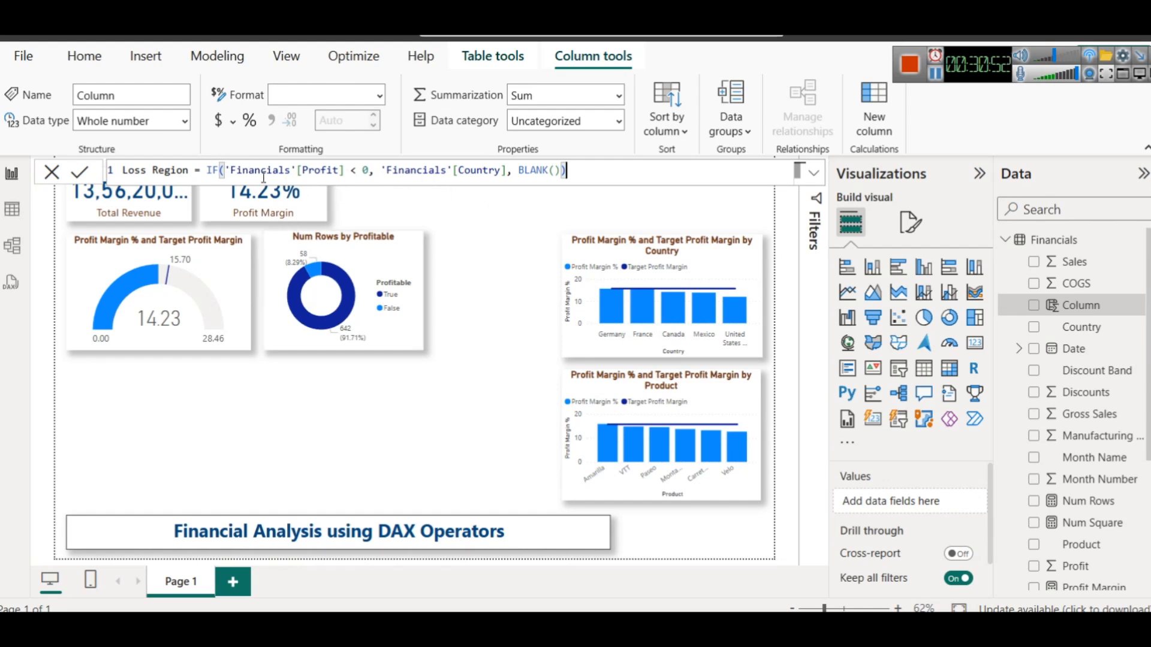
double_click(338, 171)
left_click_drag(369, 172, 363, 171)
double_click(476, 172)
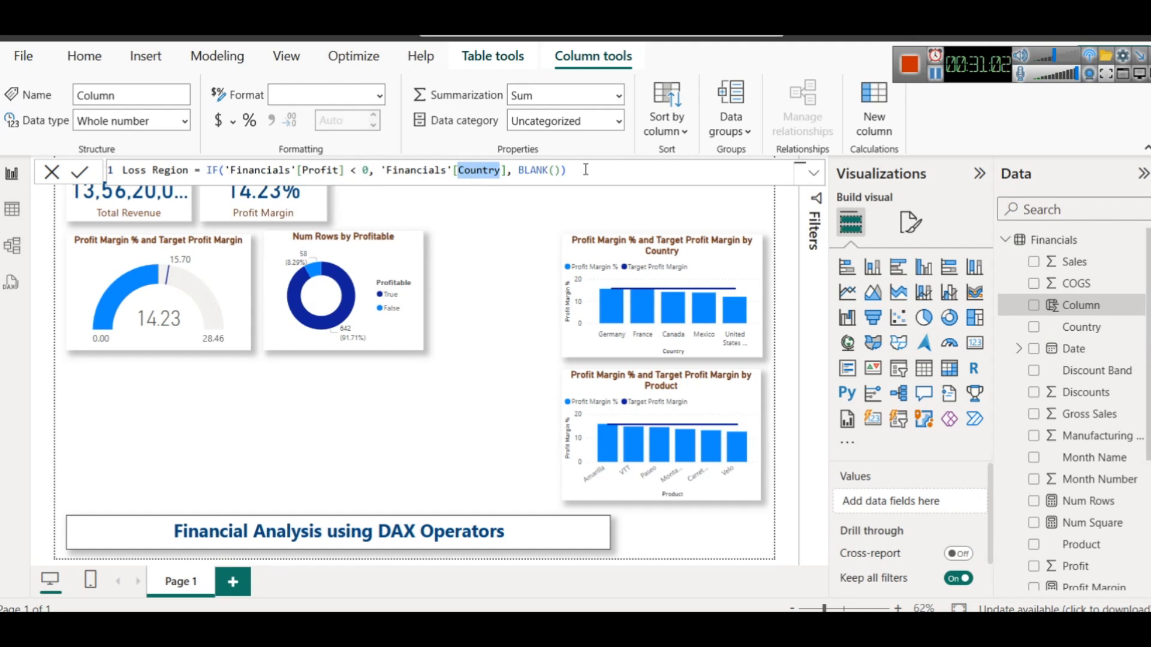
double_click(534, 172)
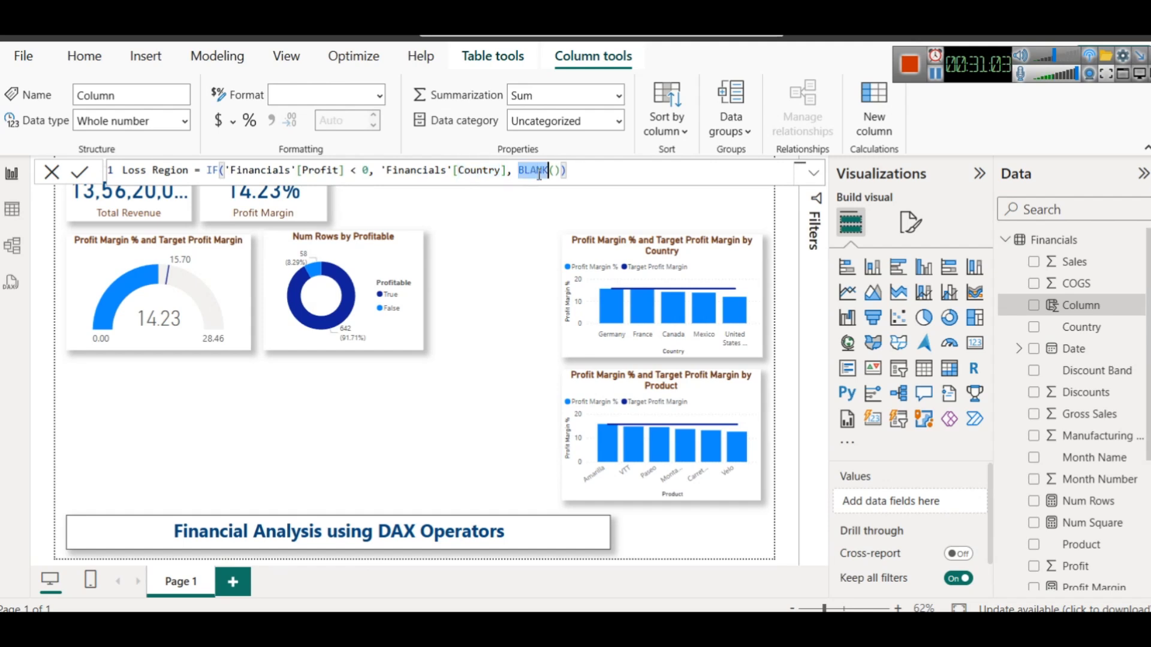
left_click(80, 173)
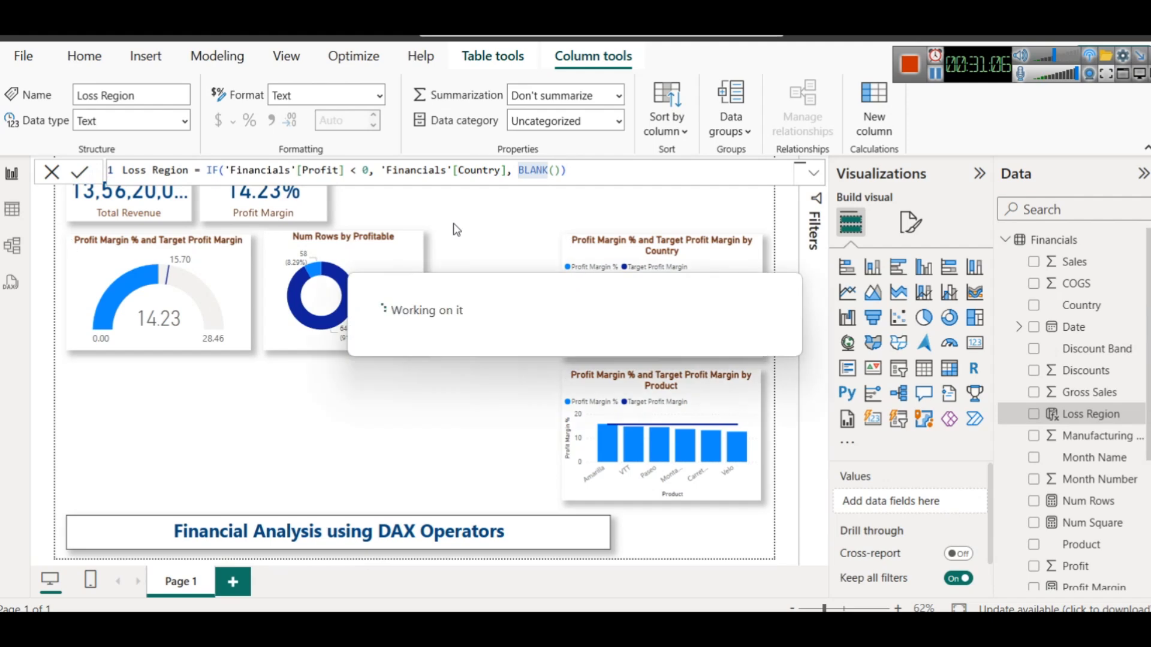
Inspect the Loss Region column's distinct values and rows in the data table, and return to the report page
left_click(11, 209)
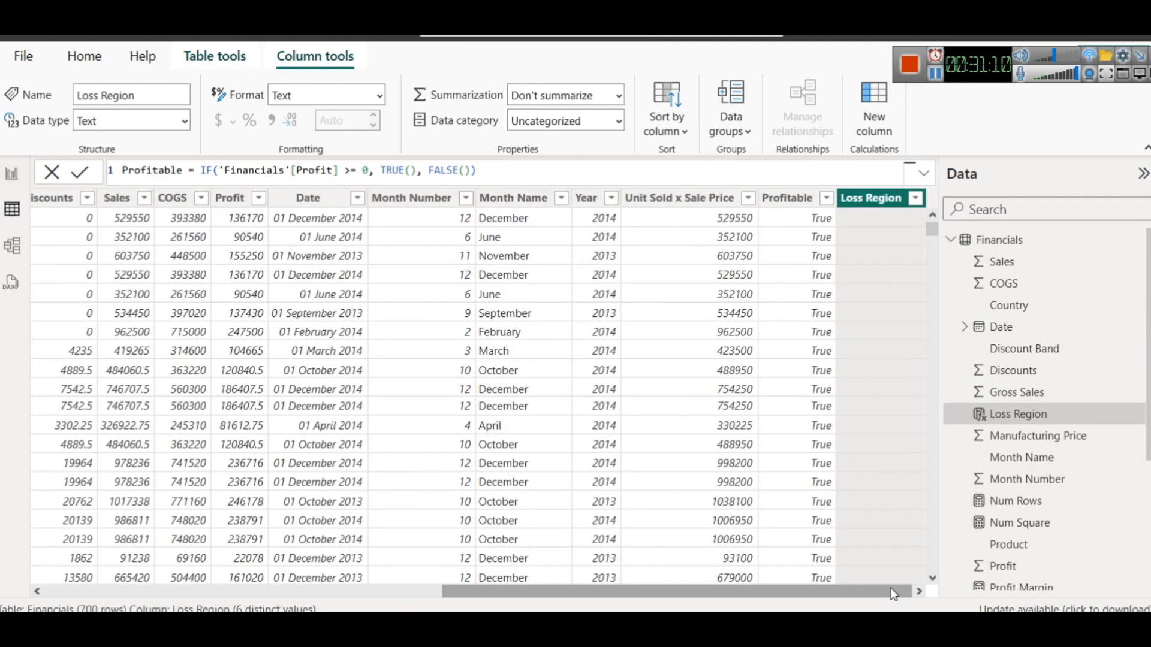
left_click(915, 199)
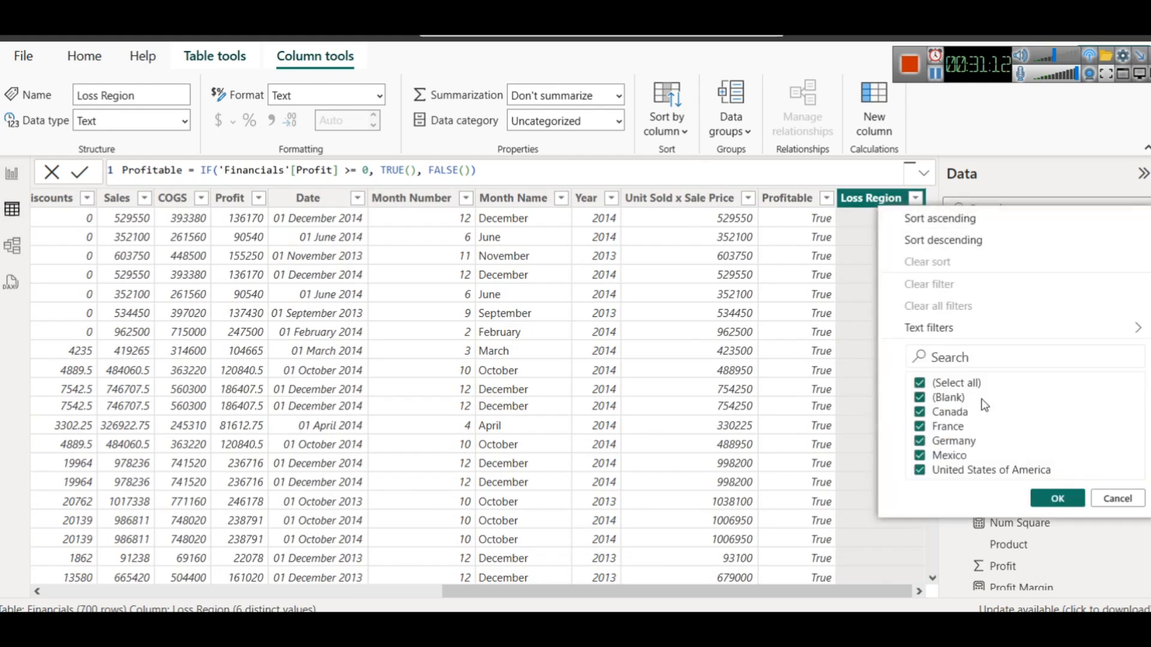
left_click(1118, 499)
scroll(905, 347, "down", 15)
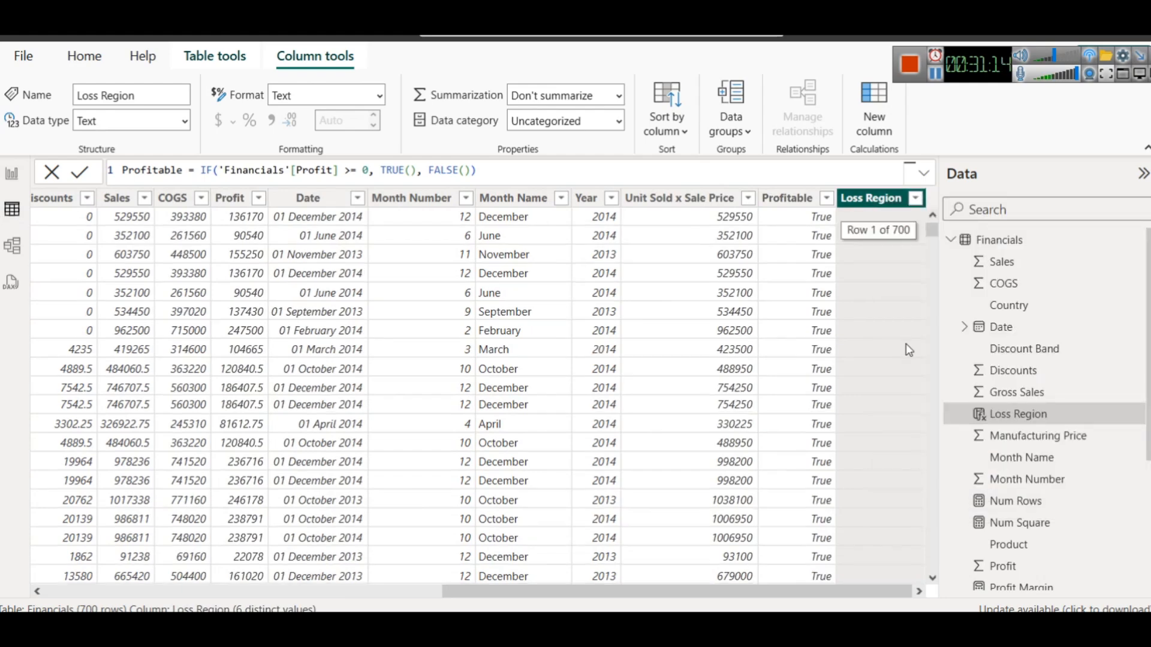
left_click_drag(931, 258, 62, 157)
left_click(11, 173)
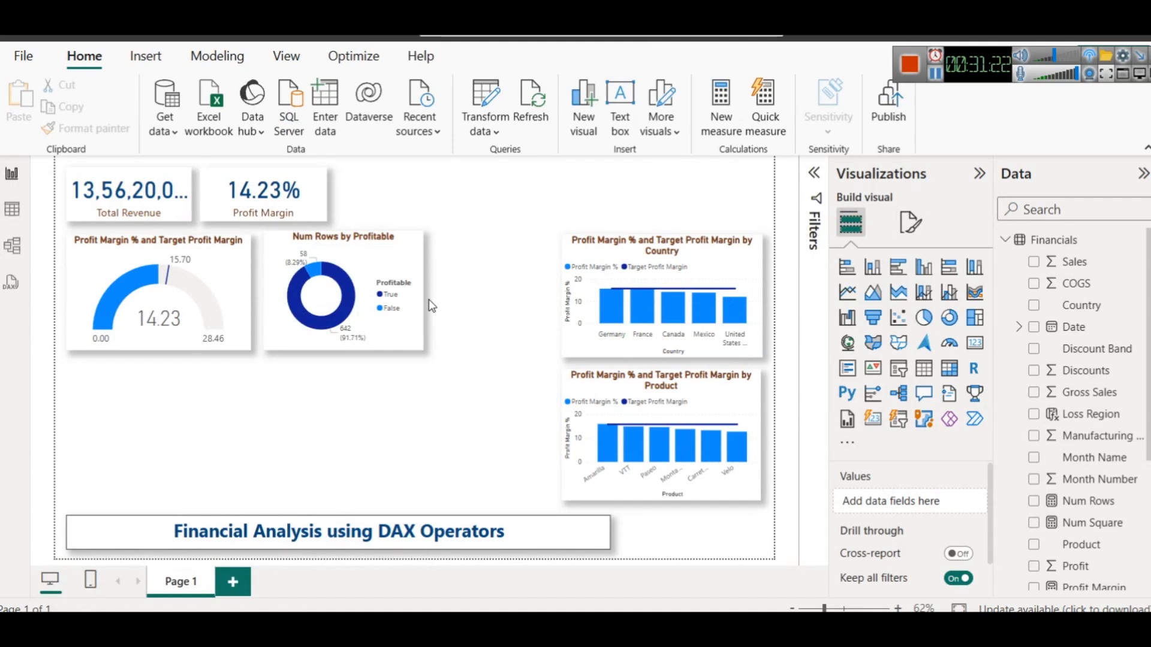
Narrow the Num Rows by Profitable donut chart and place a duplicate of it directly beside it
scroll(1097, 447, "down", 3)
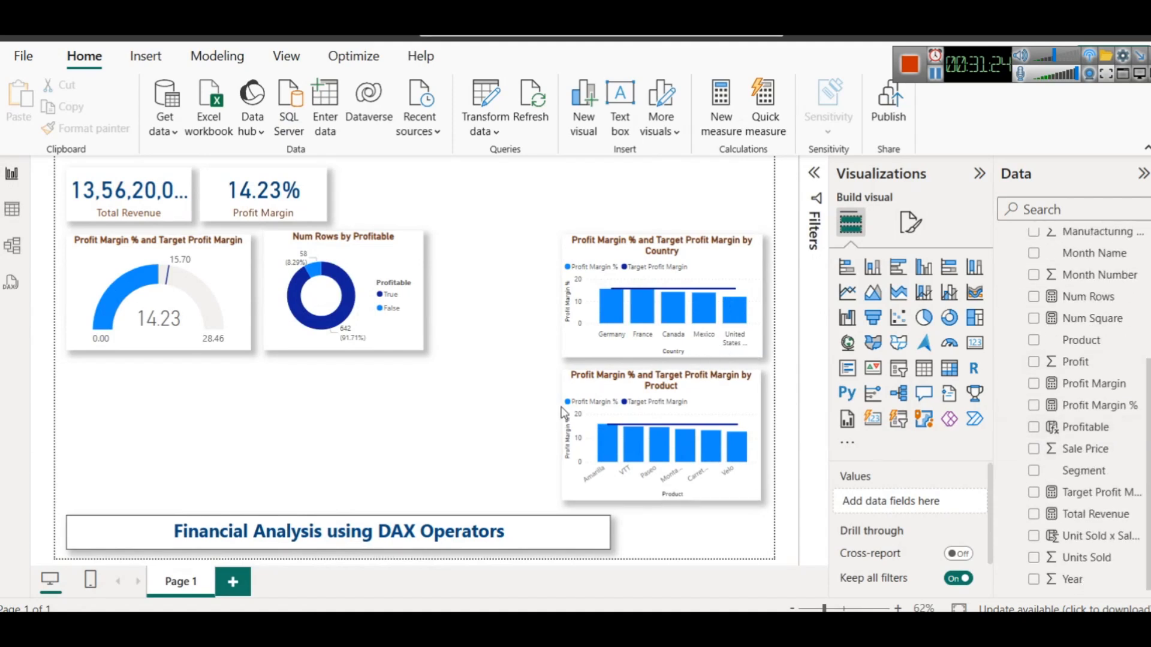
left_click(422, 298)
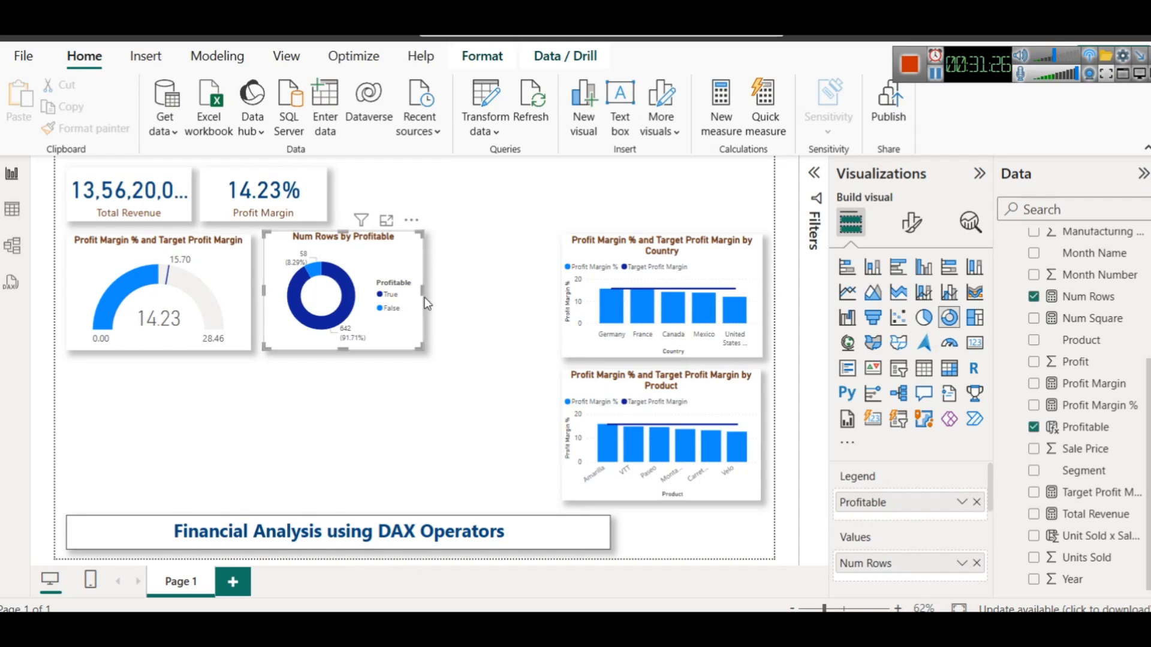
left_click_drag(419, 296, 531, 251)
key("ctrl+c")
key("ctrl+v")
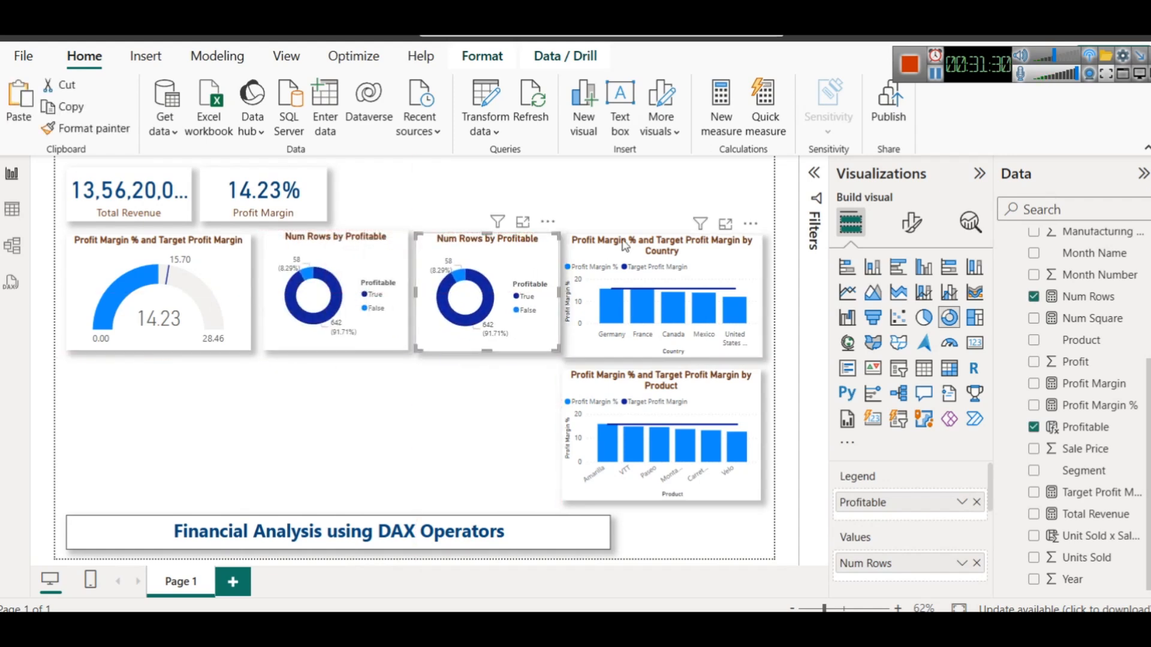
Narrow the by-Country profit margin chart, raise it slightly, and nudge the duplicated donut chart away from the original
left_click(624, 246)
left_click_drag(563, 296, 577, 296)
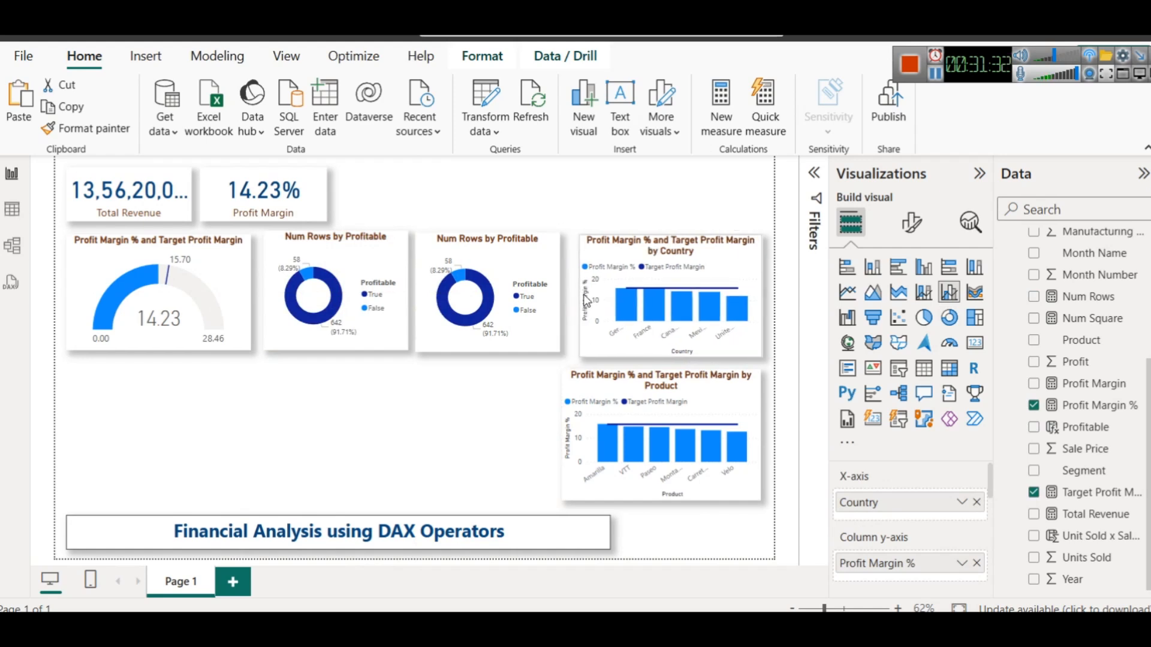
left_click_drag(677, 354, 678, 349)
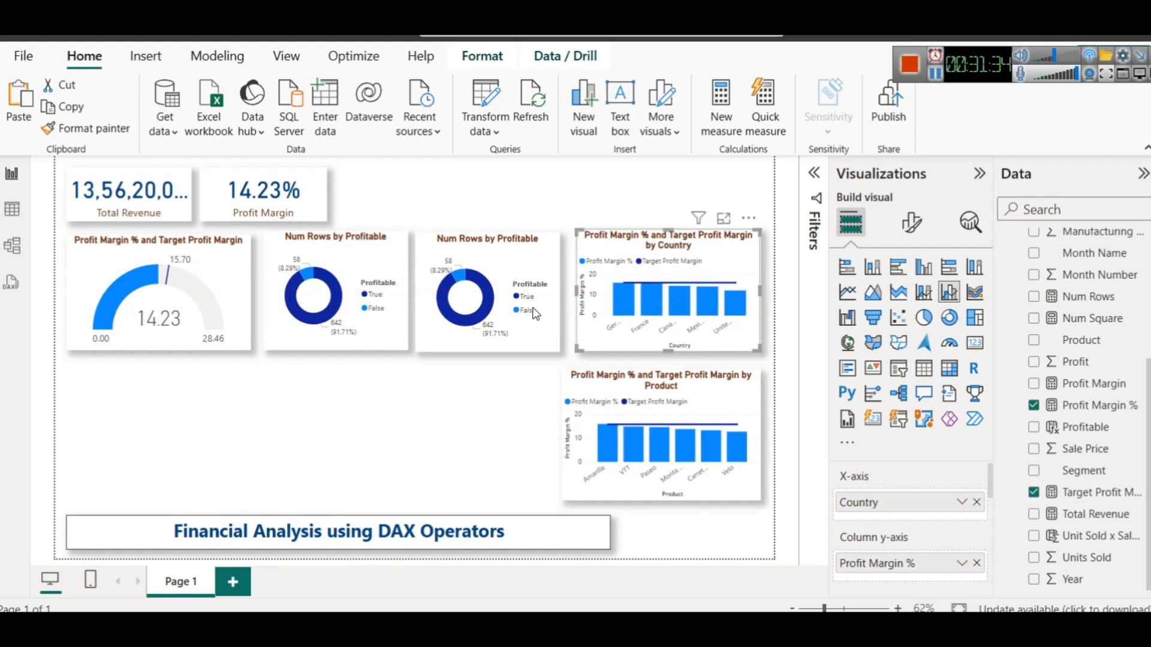
left_click(514, 258)
left_click_drag(515, 257, 518, 258)
Replace Profitable with Loss Region as the legend of the duplicated donut chart
left_click(975, 503)
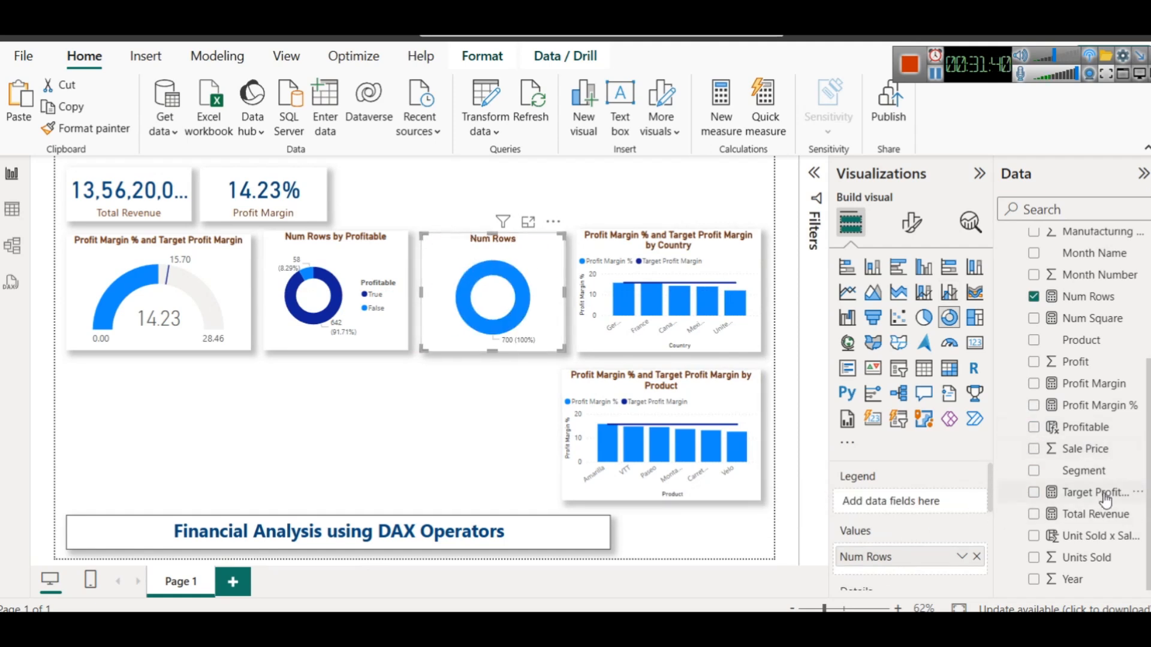
scroll(1104, 500, "up", 3)
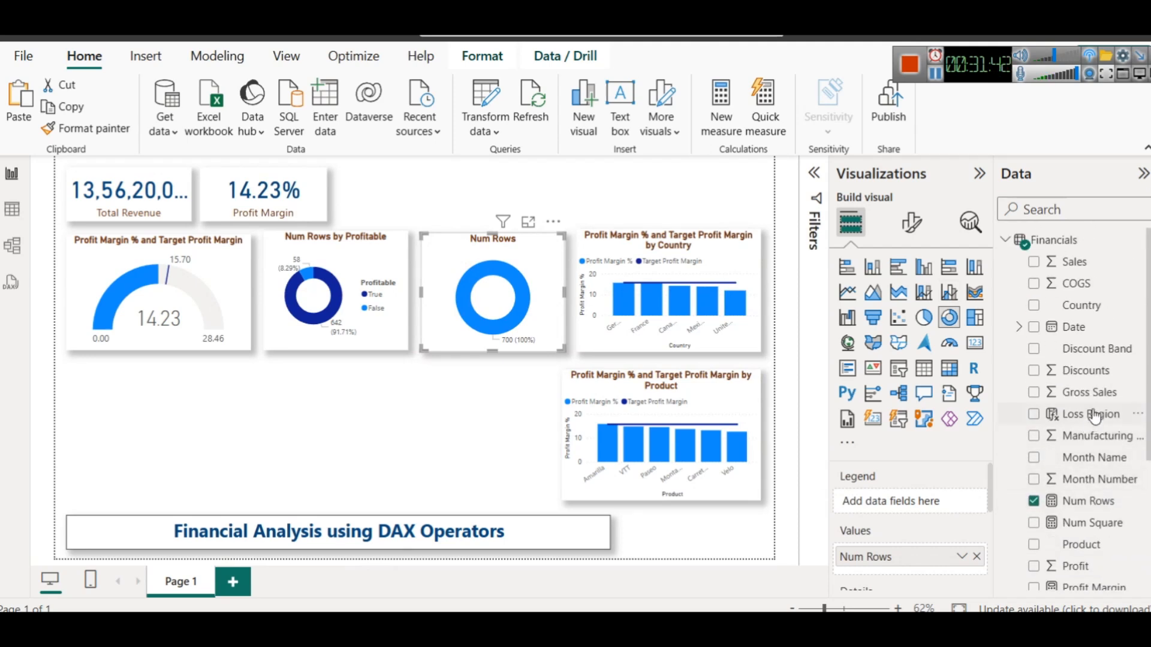
scroll(1097, 413, "down", 2)
scroll(1094, 413, "down", 1)
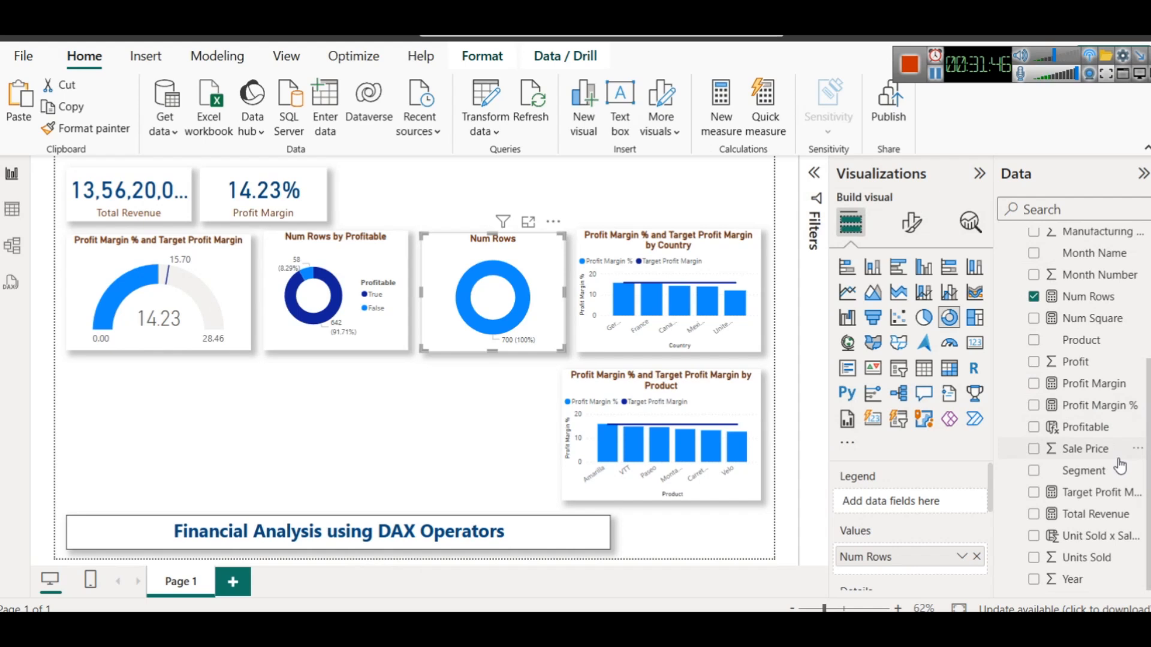
left_click(1085, 210)
type("lo")
left_click_drag(1116, 265, 913, 510)
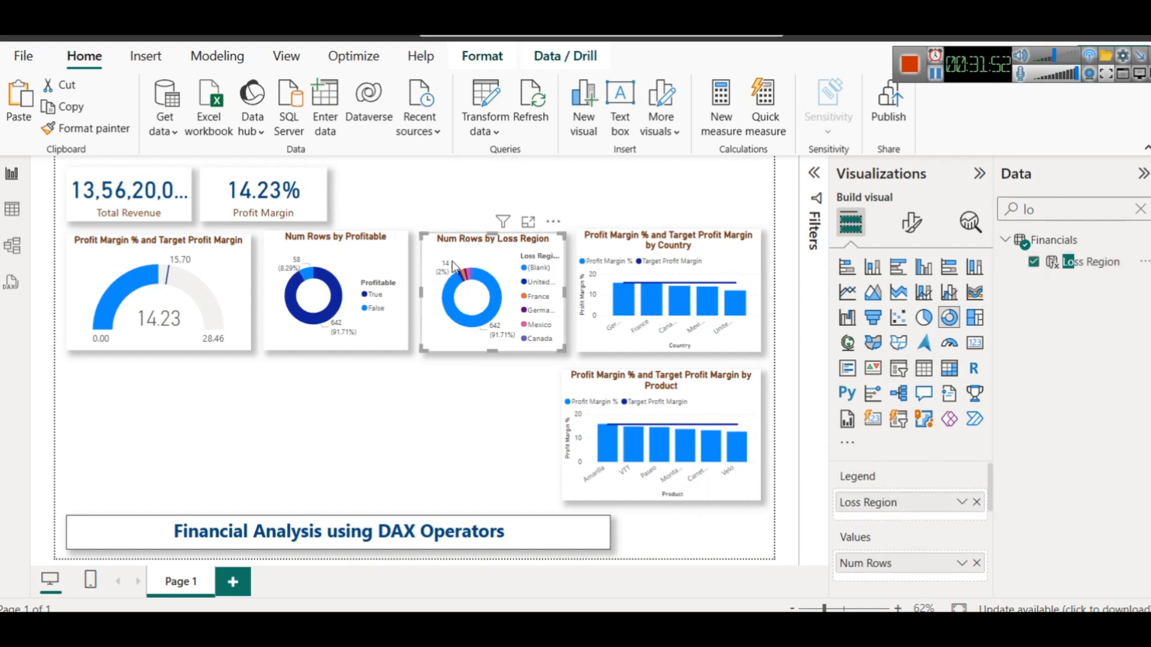
Examine the Num Rows by Loss Region donut chart in focus mode, including the blank slice's details, and return to the report
left_click(529, 222)
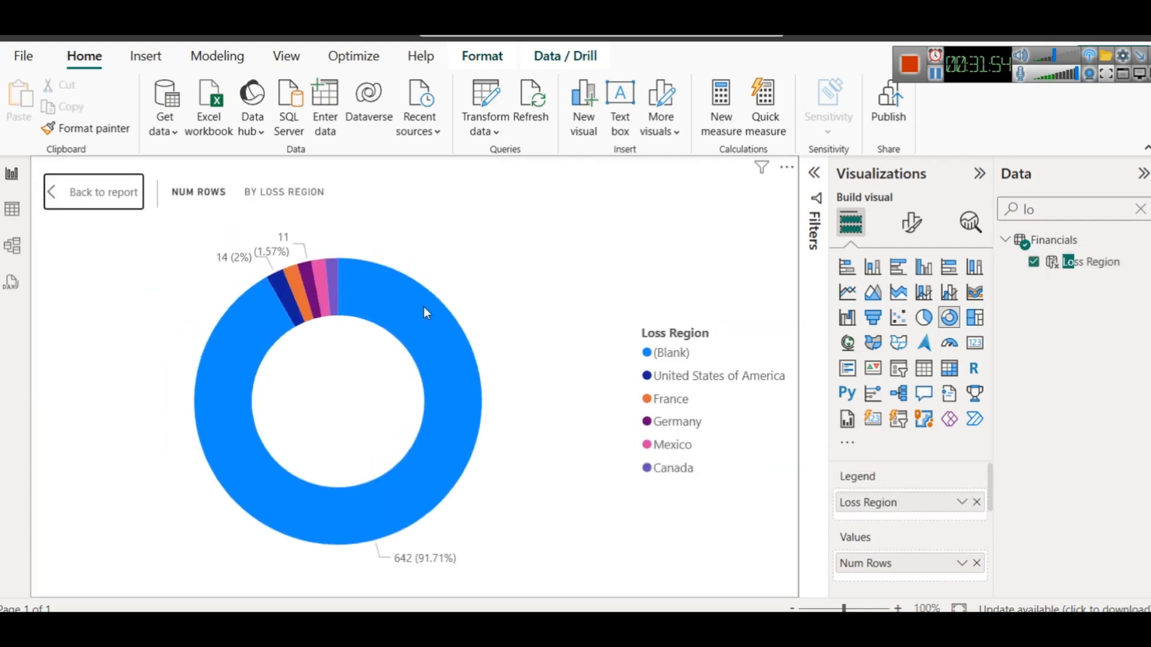
mouse_move(375, 294)
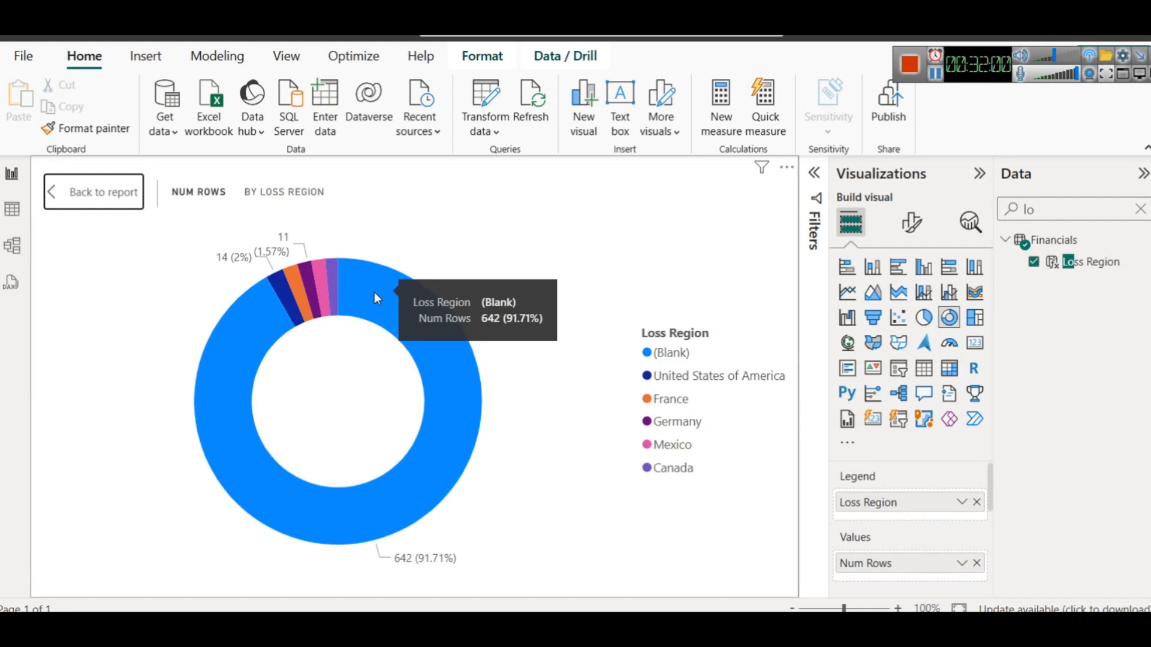
left_click(87, 193)
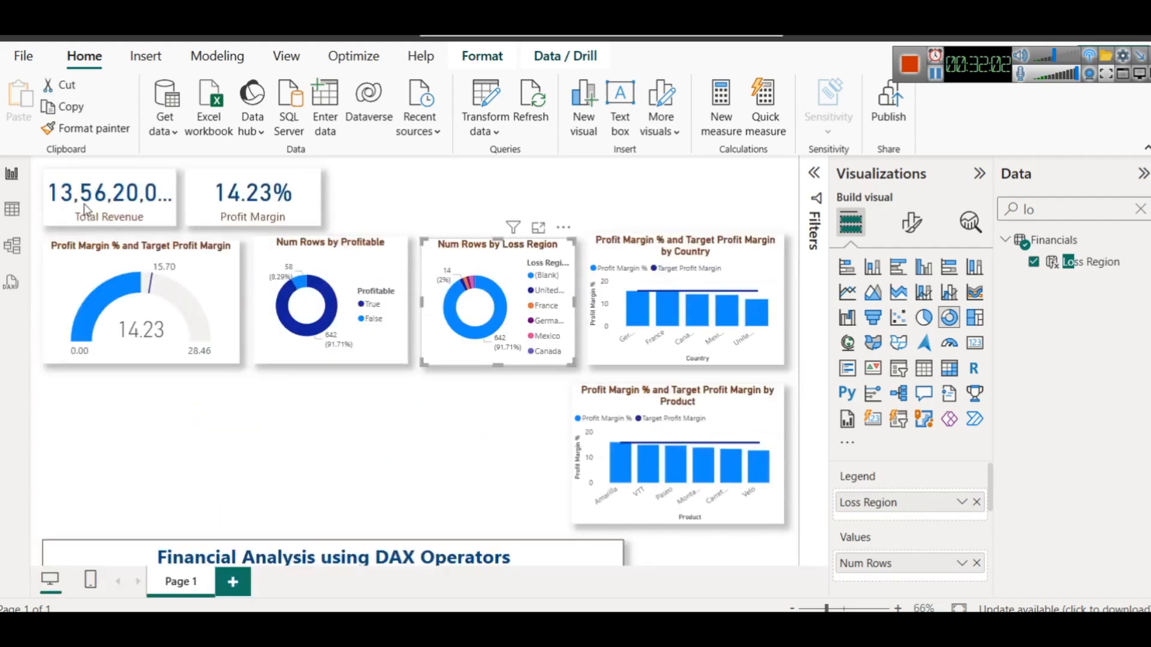
Filter the Num Rows by Loss Region donut chart to exclude (Blank) values
left_click(346, 348)
left_click(497, 347)
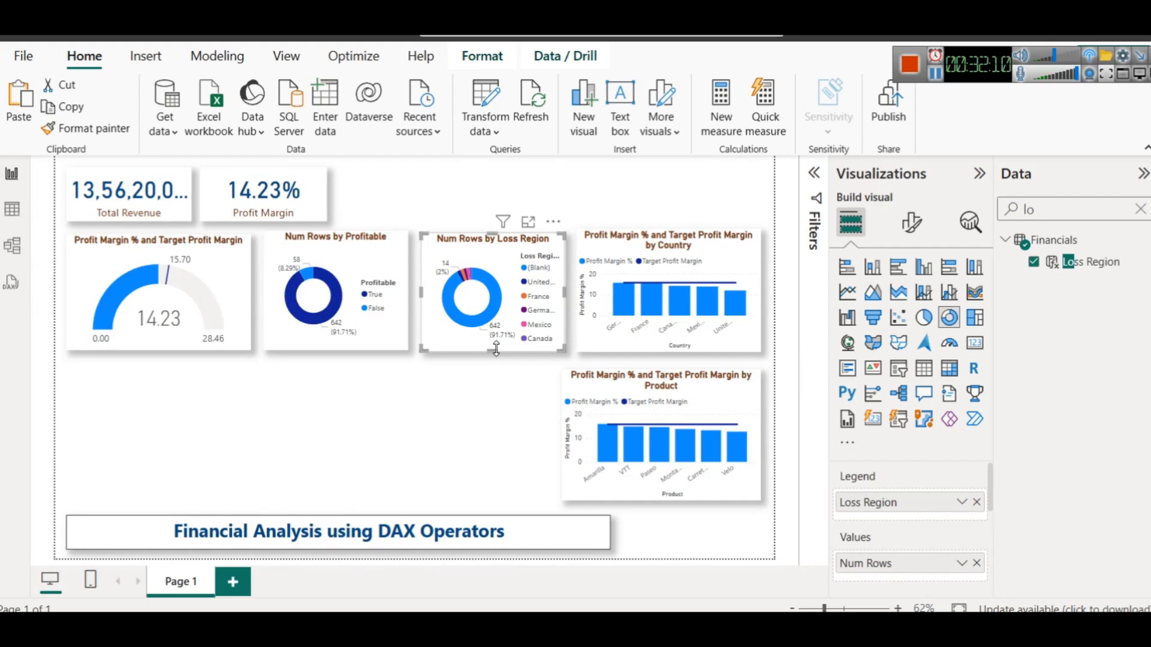
left_click(815, 175)
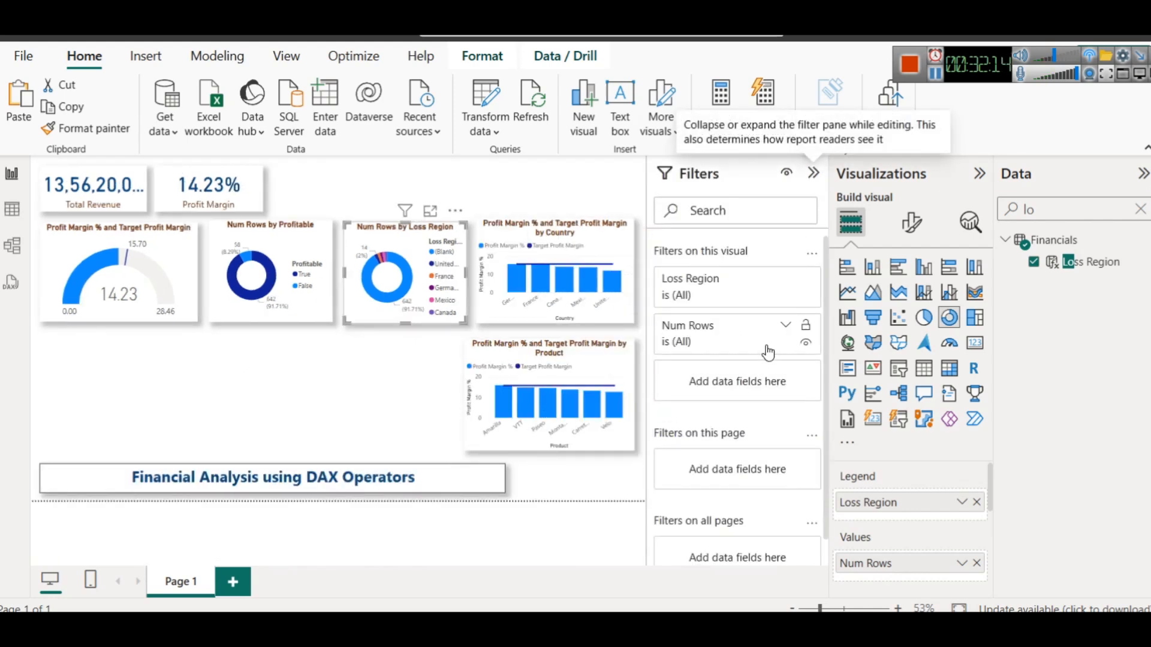
left_click(787, 280)
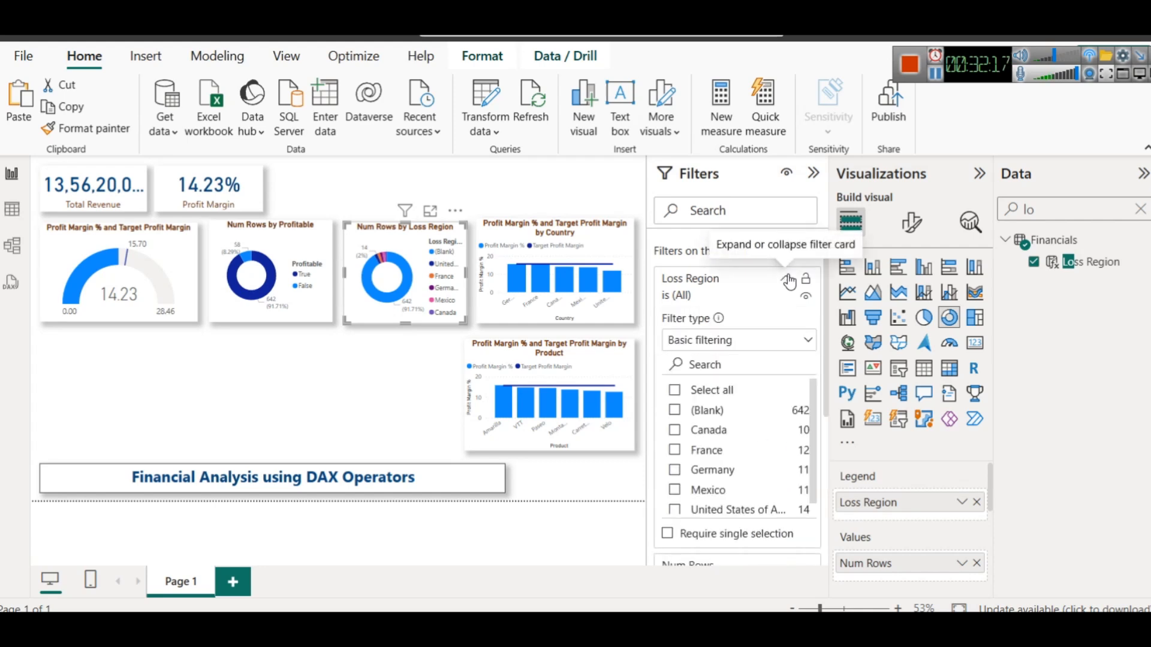
left_click(676, 409)
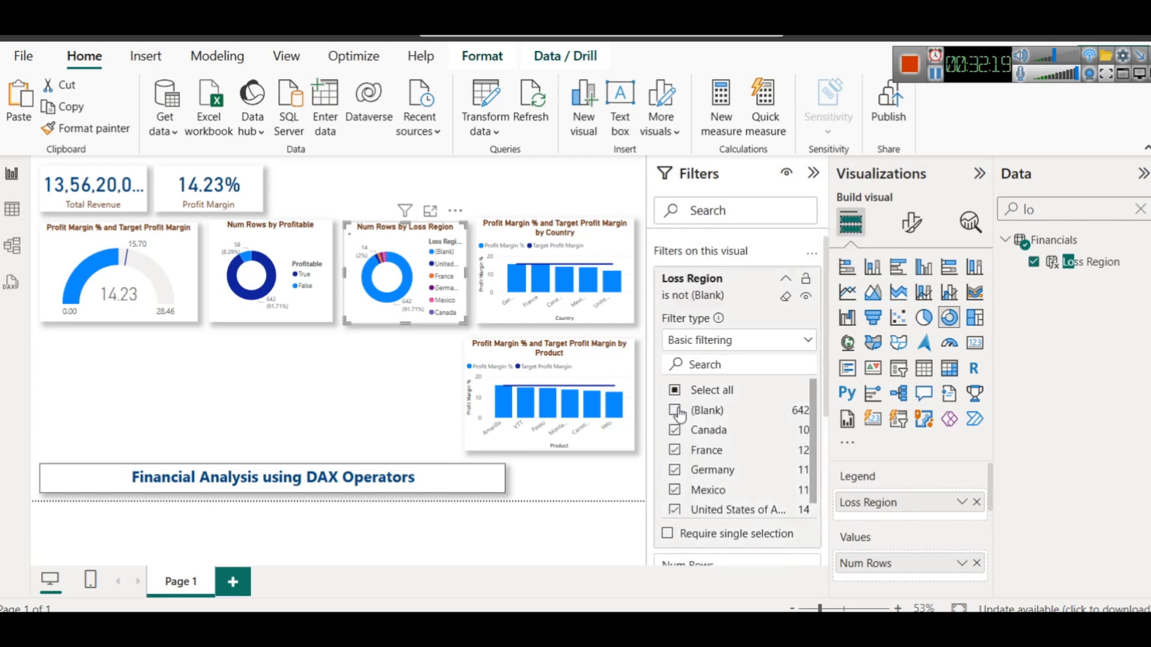
left_click(367, 378)
left_click(814, 174)
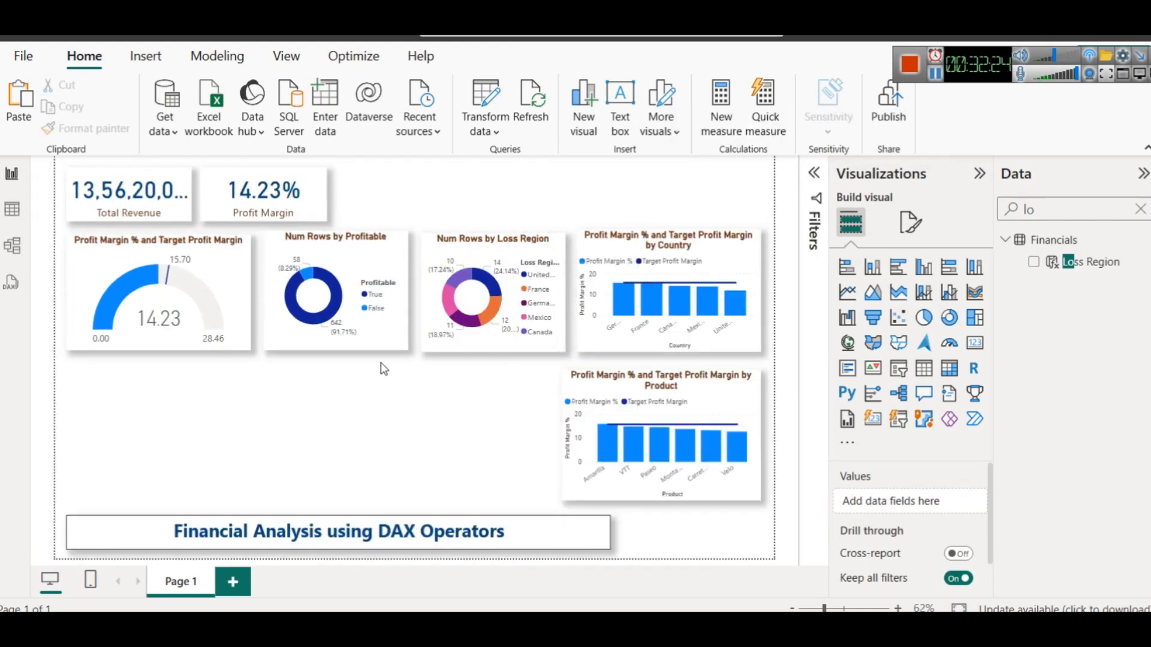
Extend both donut charts, the profit margin gauge and the by-Country chart downward so their lower edges line up
left_click(329, 352)
left_click_drag(330, 352, 344, 360)
left_click(490, 346)
left_click_drag(492, 355, 492, 360)
left_click(131, 318)
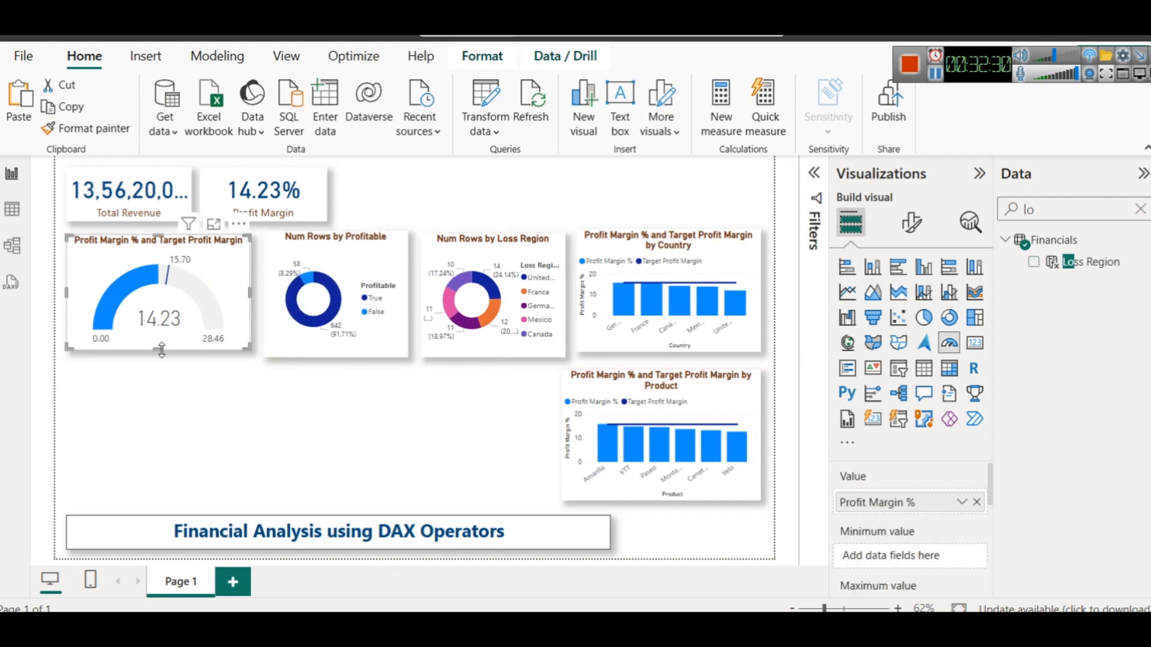
left_click_drag(161, 351, 161, 358)
left_click(662, 326)
left_click_drag(671, 354, 672, 358)
Narrow the by-Product profit margin chart so its left edge lines up with the by-Country chart above
left_click(569, 437)
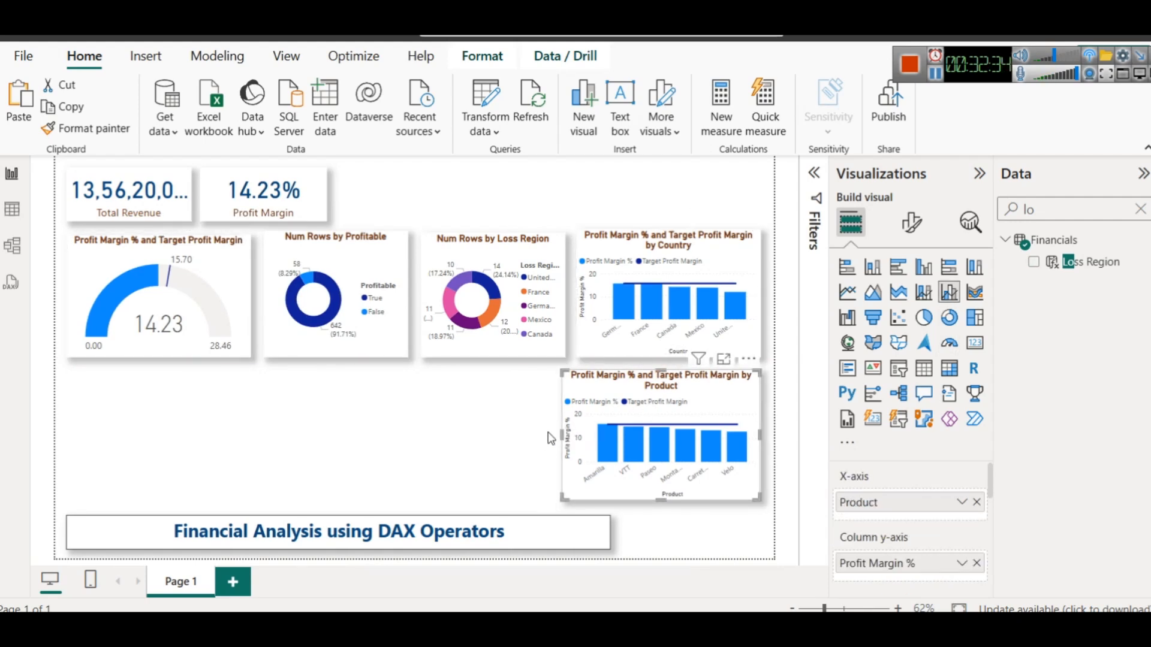
left_click_drag(562, 436, 577, 435)
left_click(459, 422)
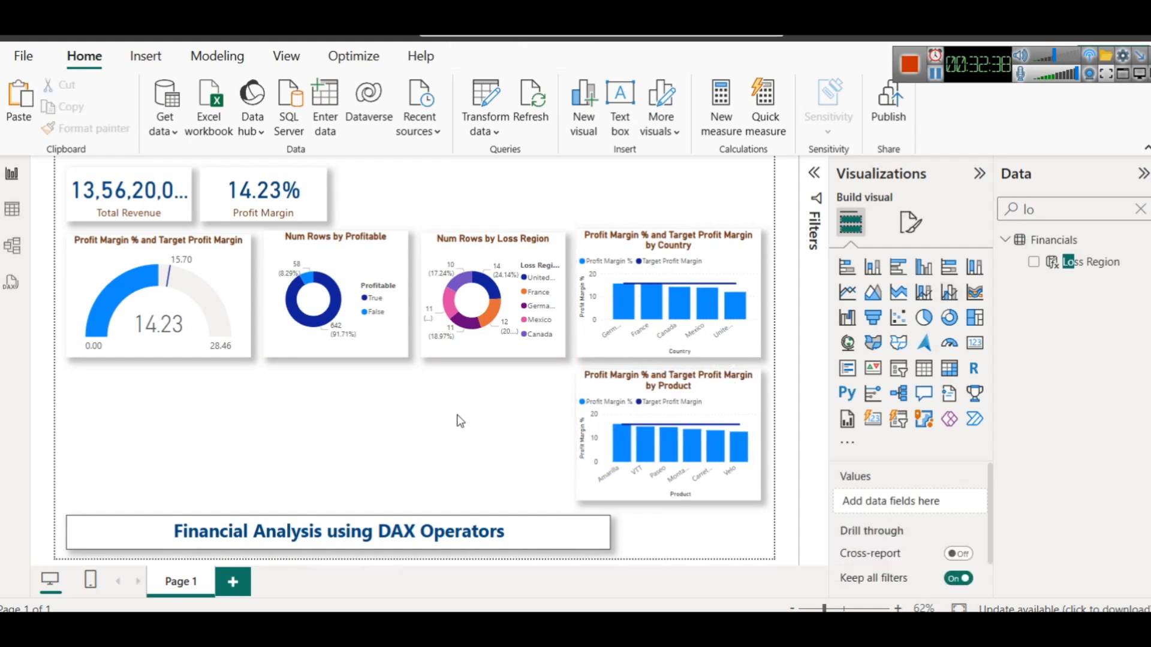
Narrow the by-Country and by-Product profit margin charts from the left so their left edges line up
left_click(600, 280)
left_click_drag(577, 294, 597, 299)
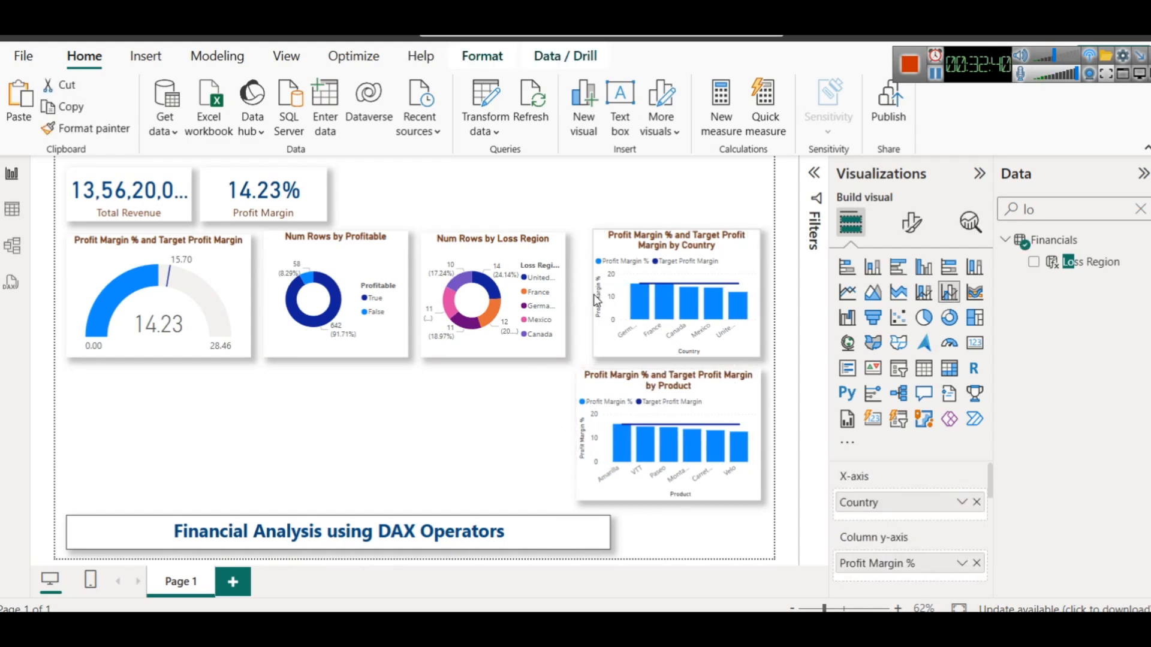
left_click(599, 413)
left_click_drag(575, 444, 589, 443)
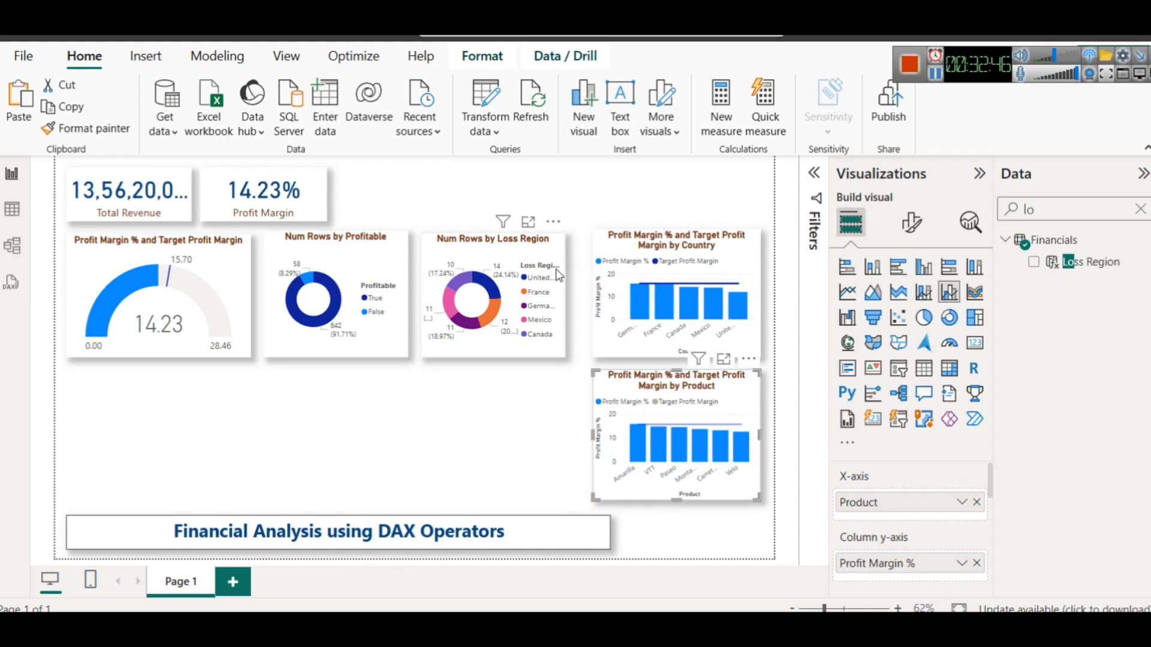
Widen the Num Rows by Loss Region donut chart to the right and align its upper edge with the by-Country chart
left_click(559, 285)
left_click_drag(563, 296, 579, 295)
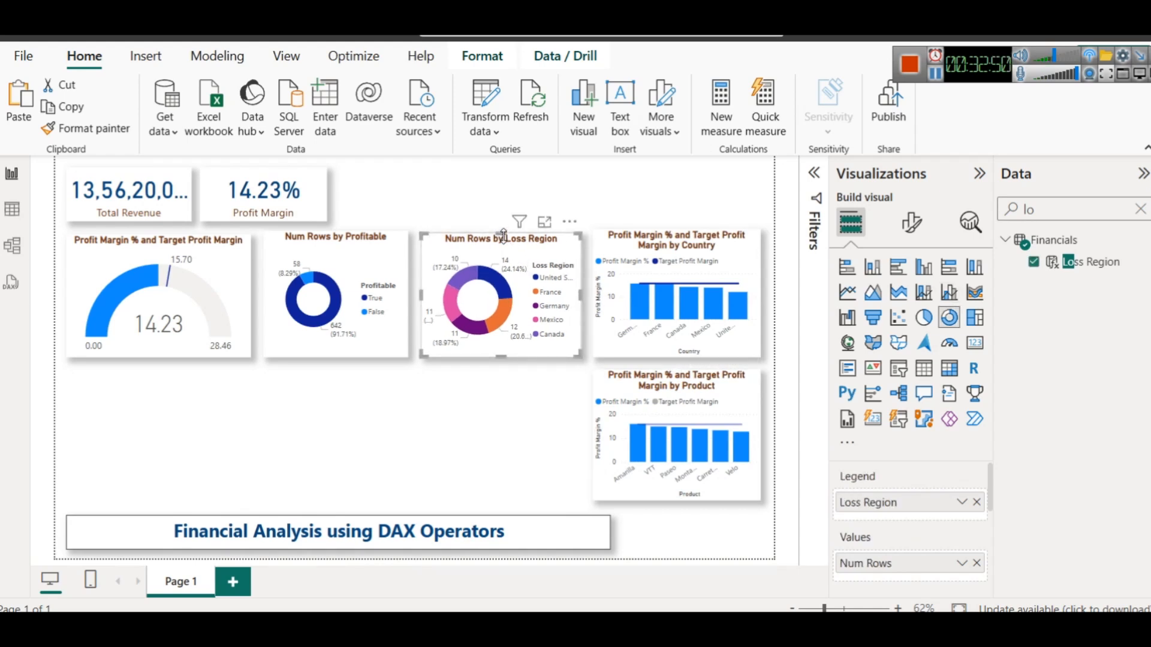
left_click_drag(503, 234, 504, 230)
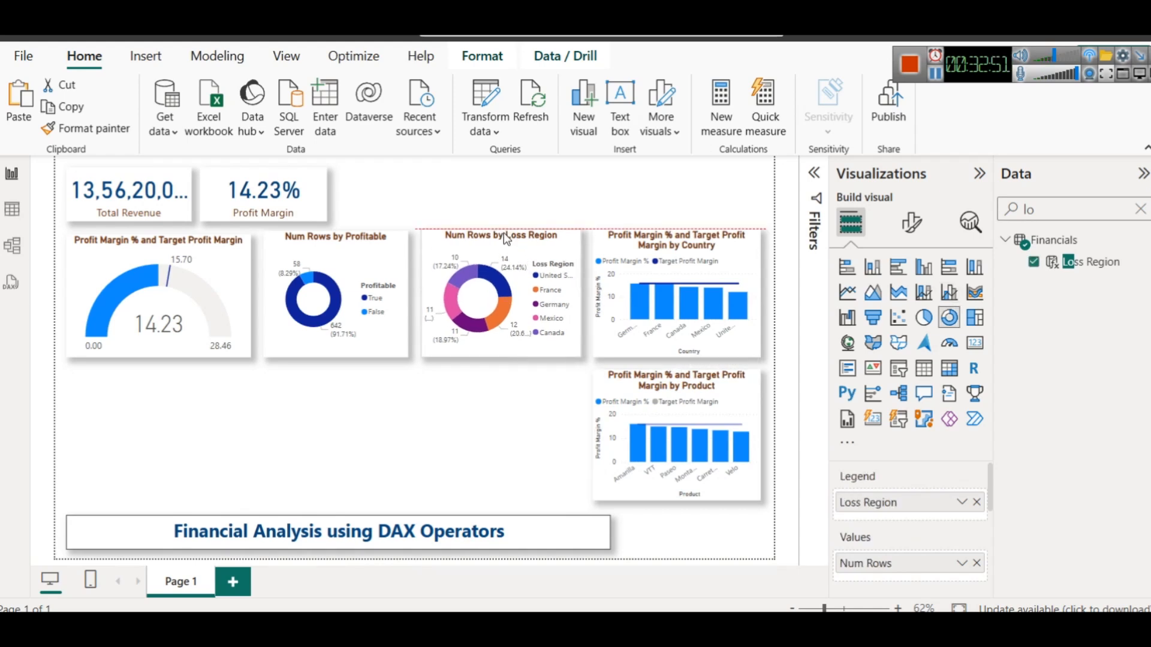
Align the profit margin gauge's upper edge with its row, narrow it, and widen the Num Rows by Profitable donut chart to even out the gaps
left_click(317, 243)
left_click(165, 243)
left_click_drag(143, 235, 161, 239)
left_click_drag(249, 294, 235, 293)
left_click_drag(305, 291, 287, 291)
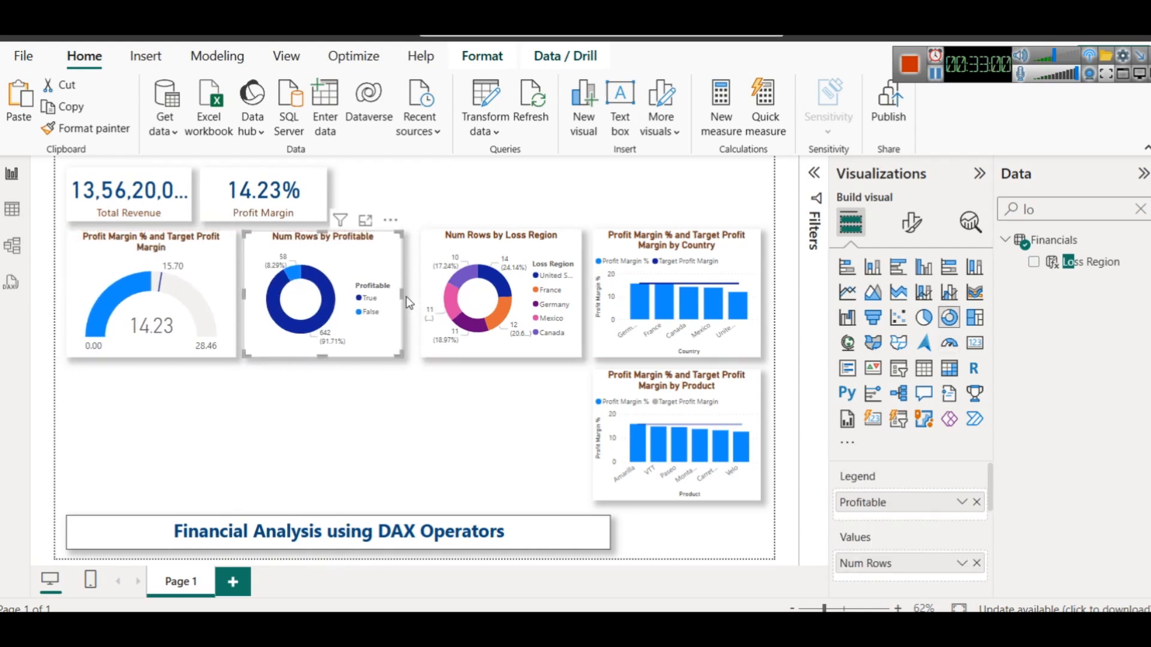
left_click_drag(404, 296, 408, 295)
Check the report cross-highlighted by the Canada slice of the Loss Region donut, clear it, and review the Financials table's columns
left_click(501, 309)
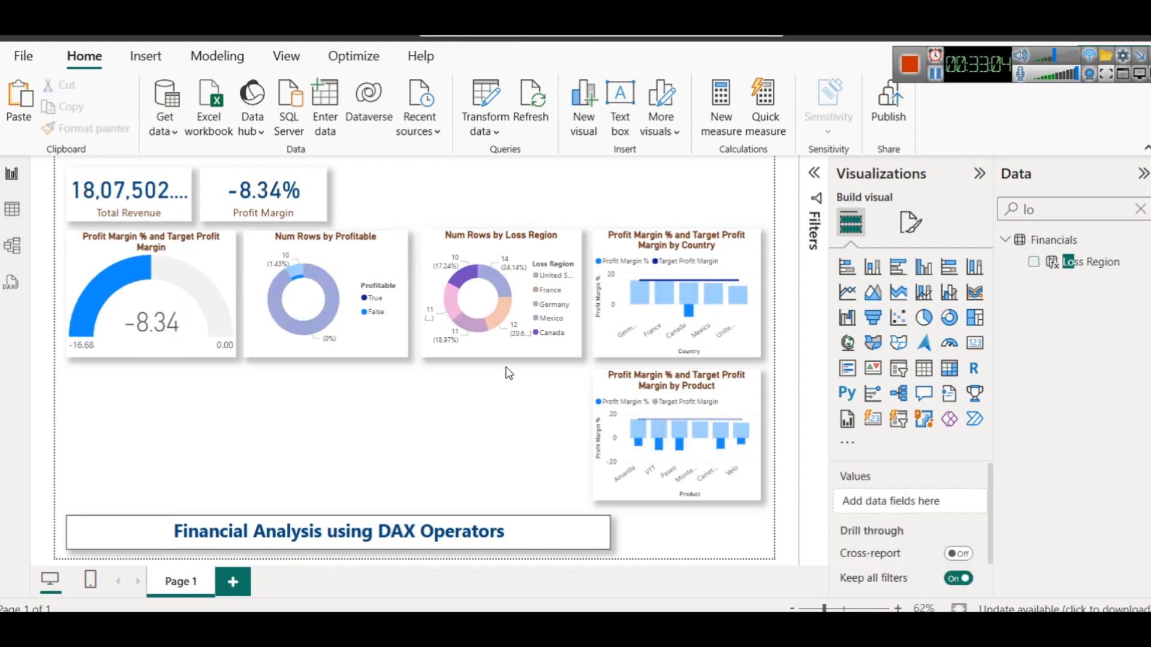
left_click(501, 309)
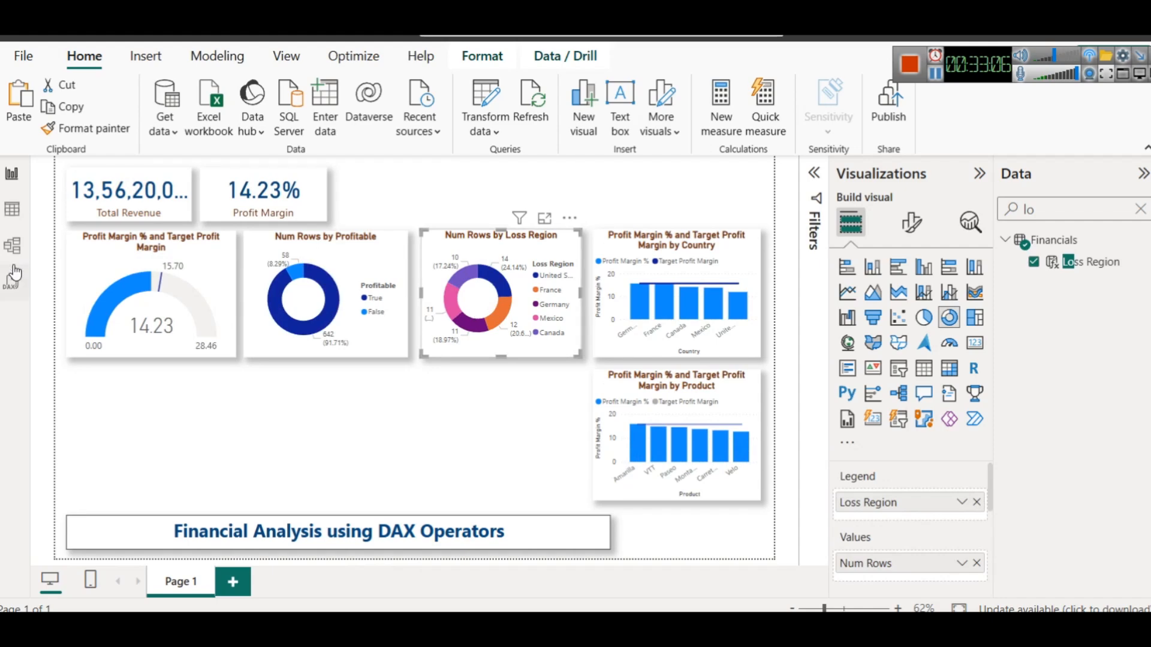
left_click(11, 211)
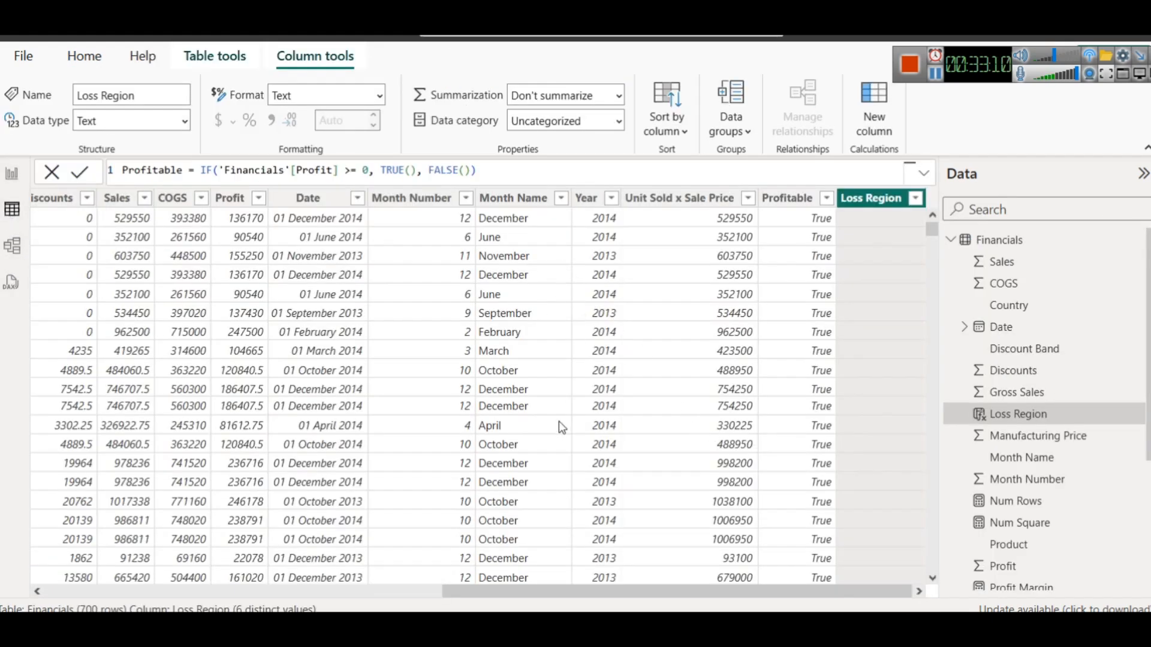
left_click_drag(552, 591, 165, 514)
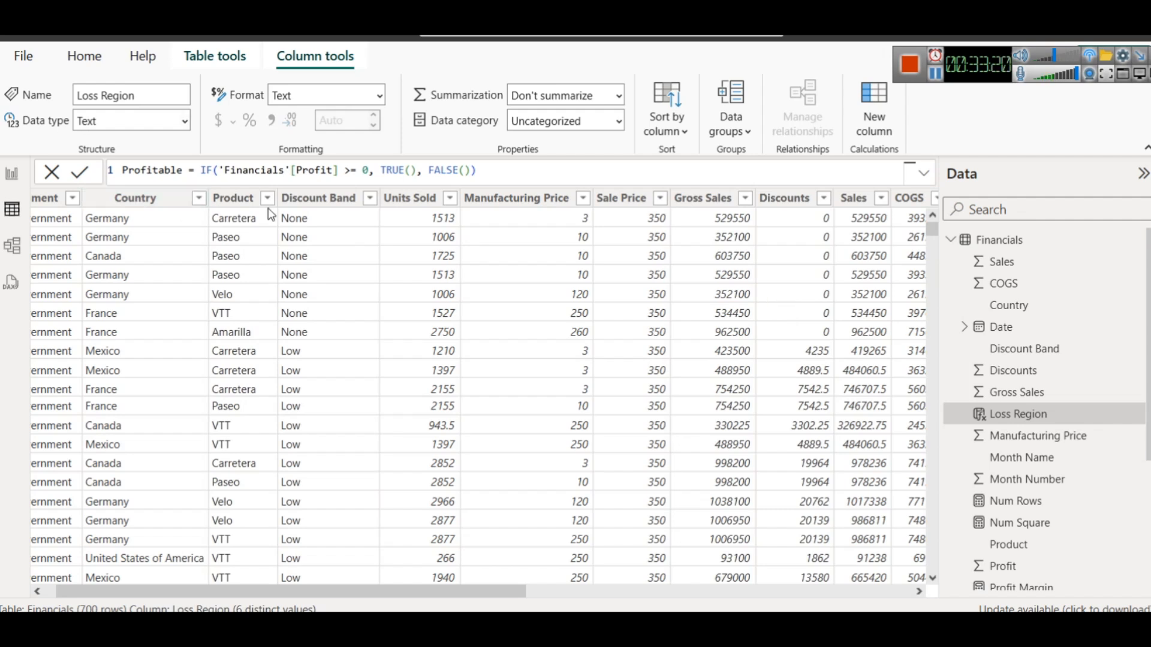
left_click(510, 174)
key("ctrl+a")
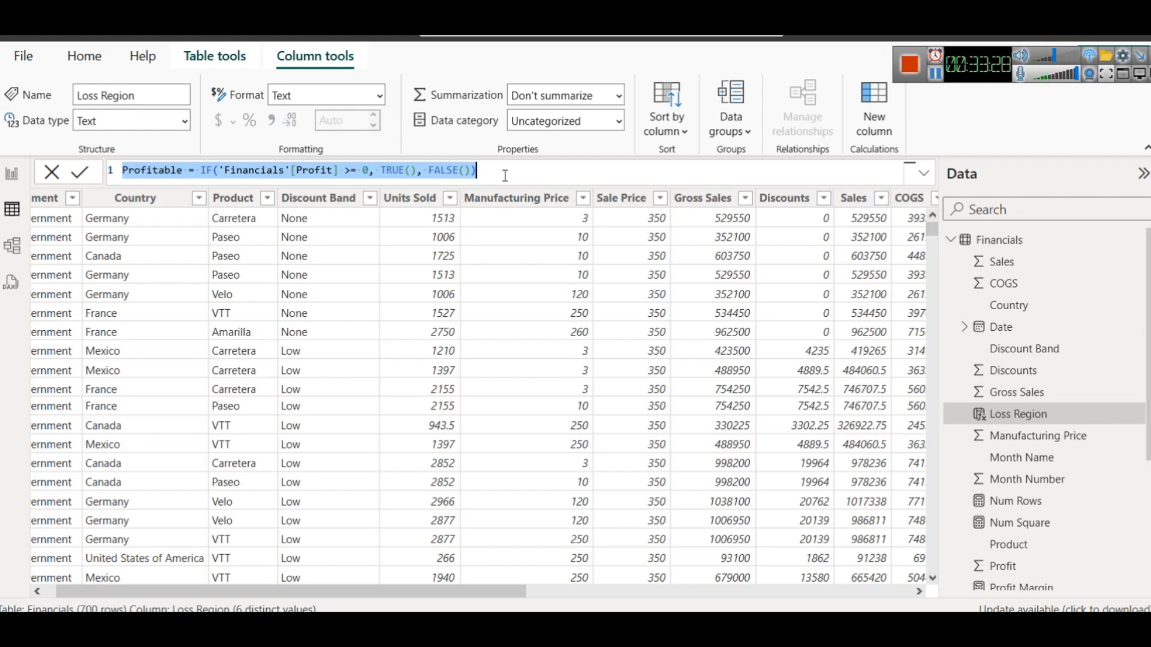
left_click(12, 173)
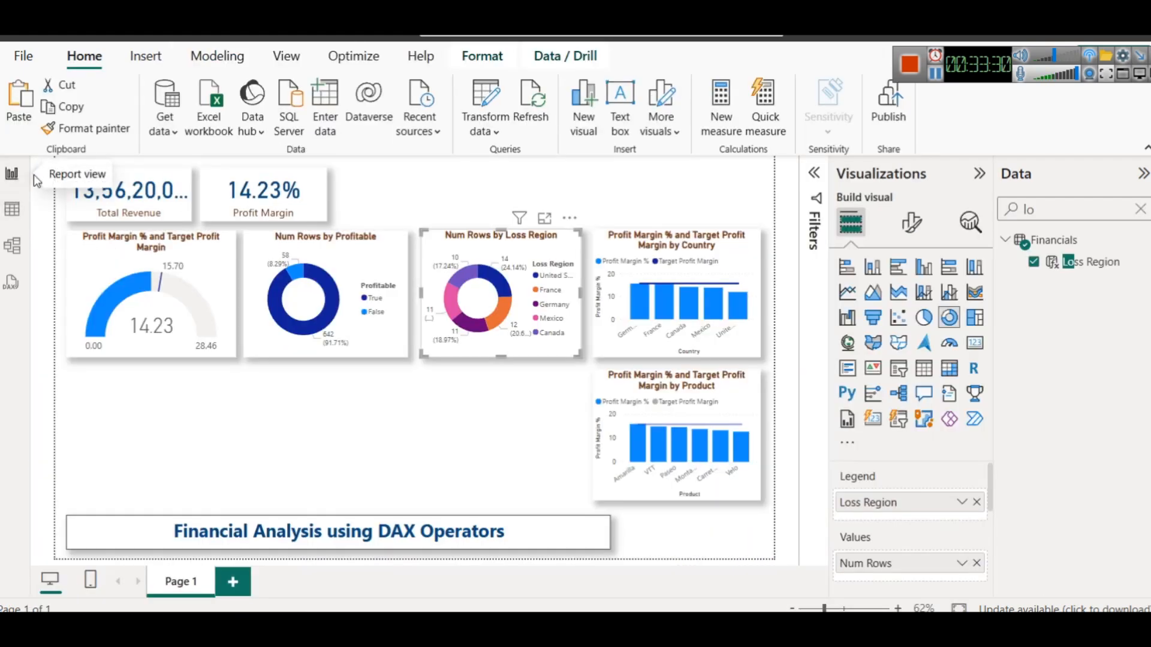
left_click(502, 403)
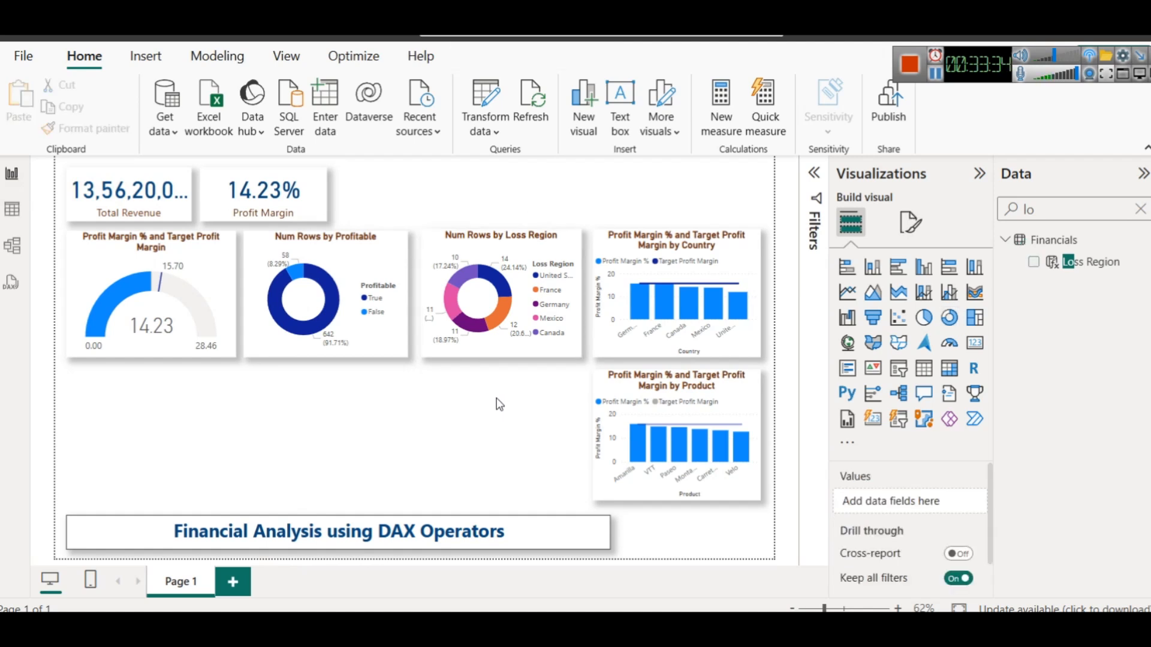
Clear the field search and start a new calculated column named Germany Sales in the Financials table
left_click(1140, 210)
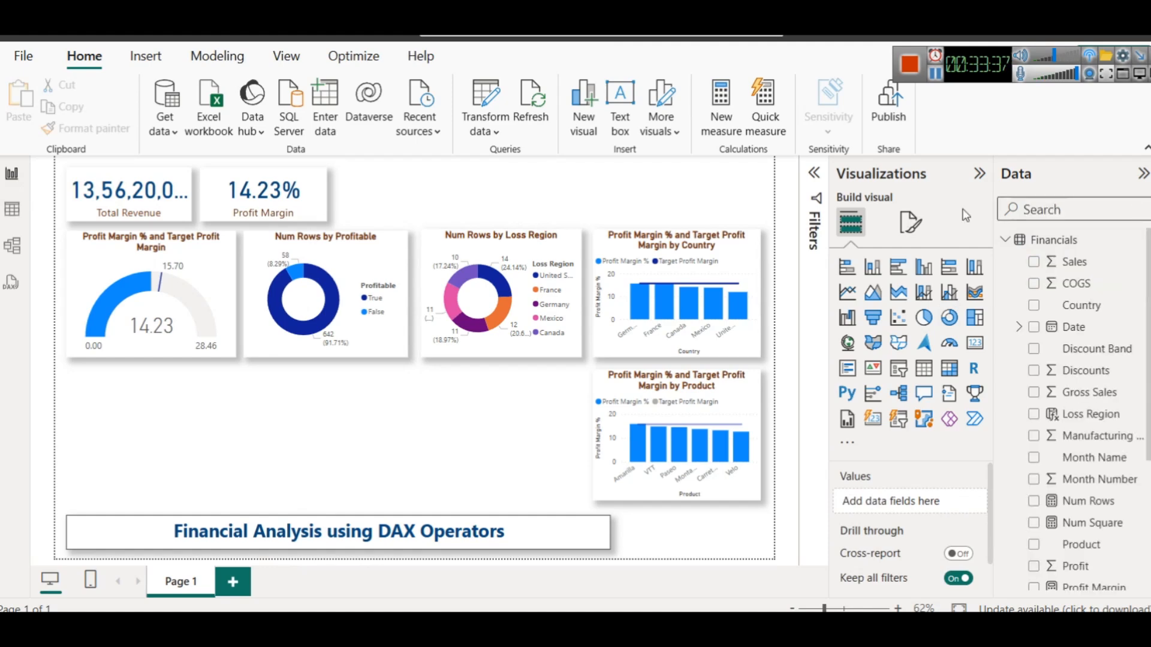
left_click(12, 209)
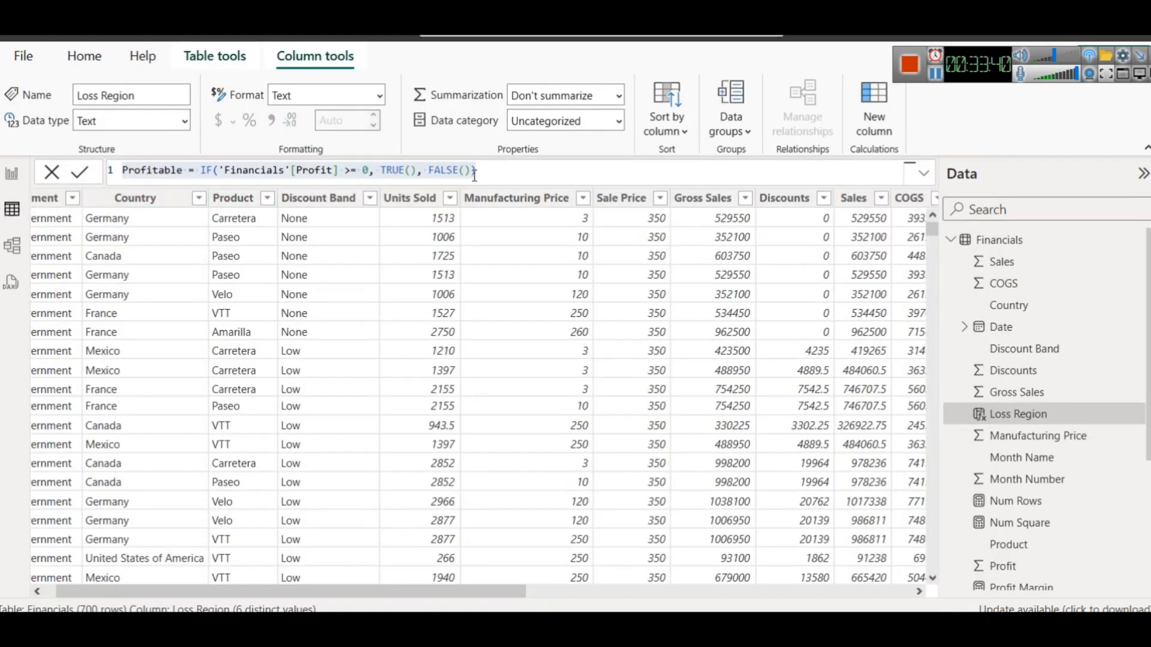
left_click(500, 170)
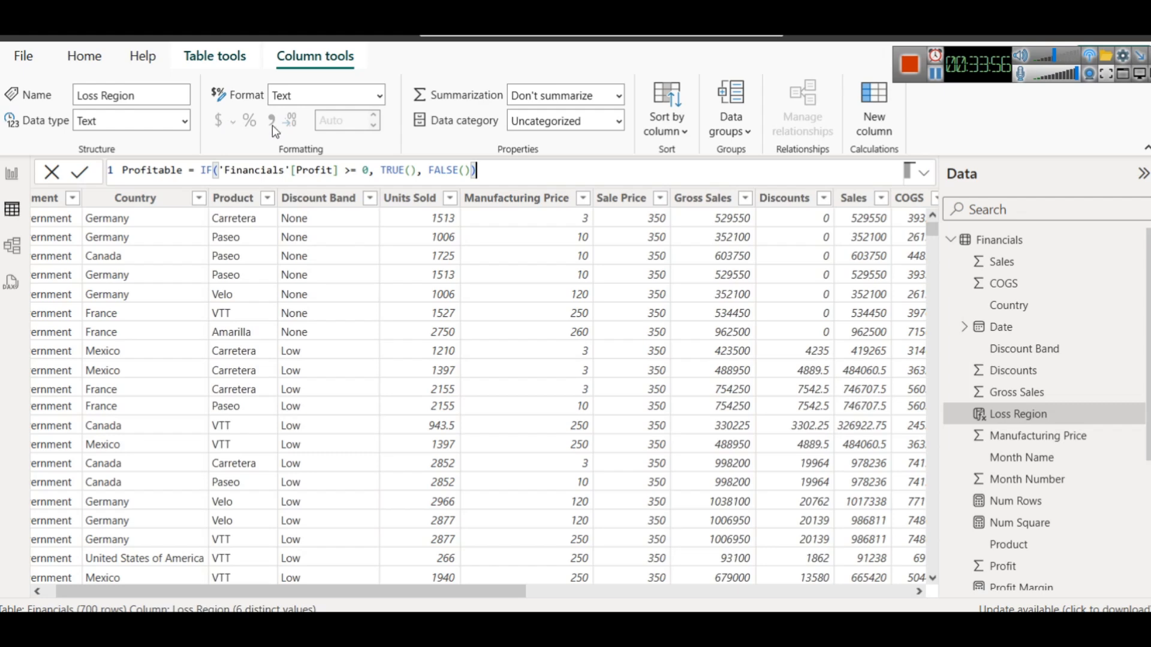
right_click(996, 238)
left_click(919, 277)
double_click(134, 172)
type("Germany S")
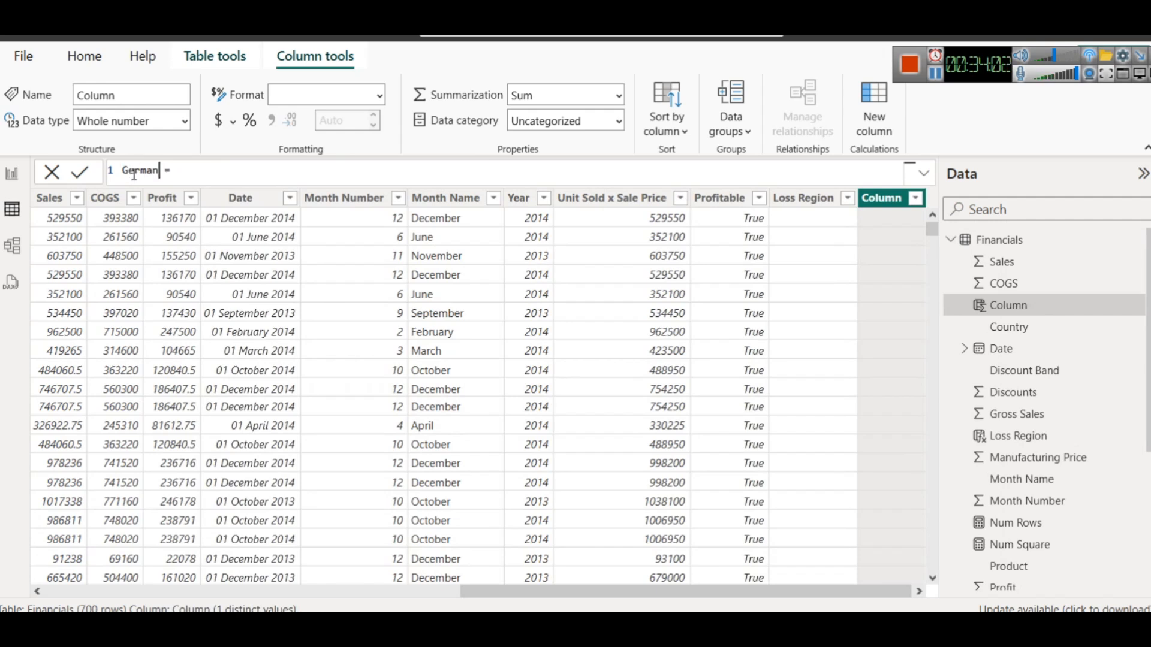
type("ales")
key("End")
Begin the Germany Sales formula with an IF testing whether Financials[Country] equals "Germany"
type("IF")
key("BackSpace")
type("(Countr")
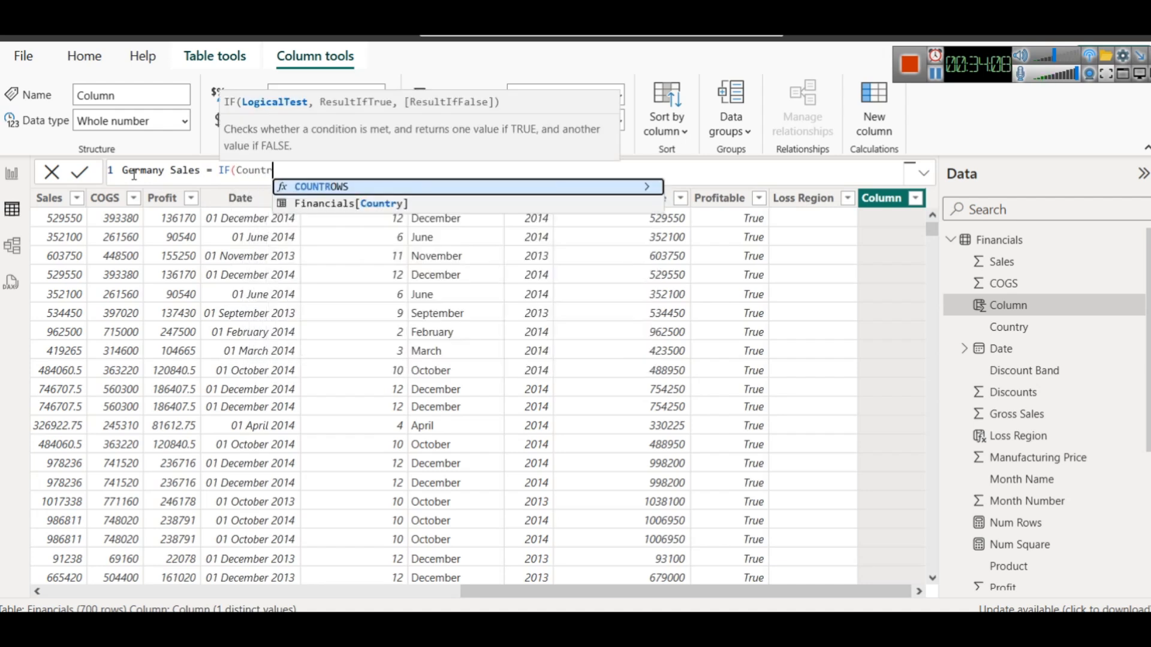
key("Down")
key("Tab")
type("= \"")
type("Germany")
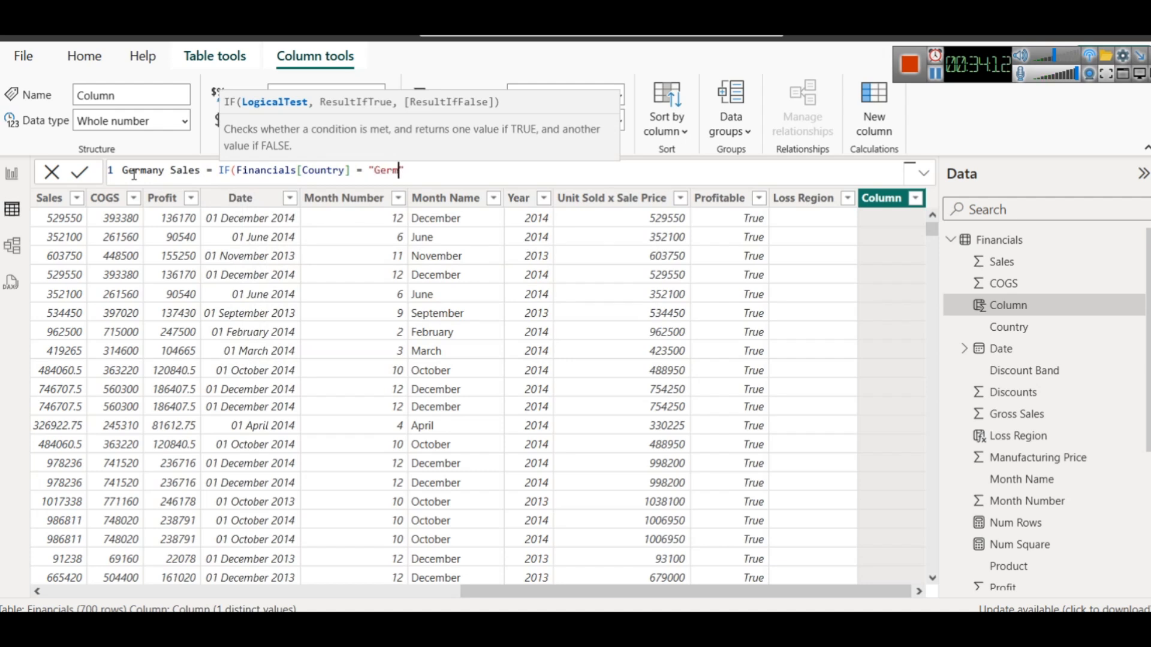
type("\", ")
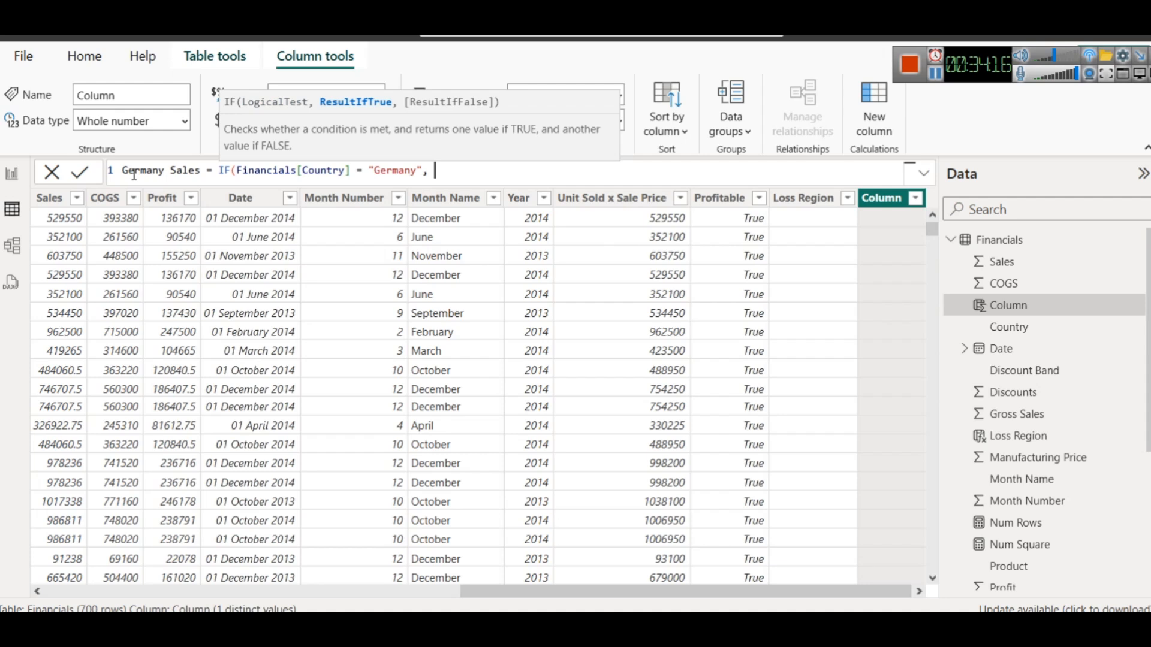
Complete the Germany Sales IF with Financials[ Sales] as the true result and BLANK() as the false result, and commit it
type("Sale")
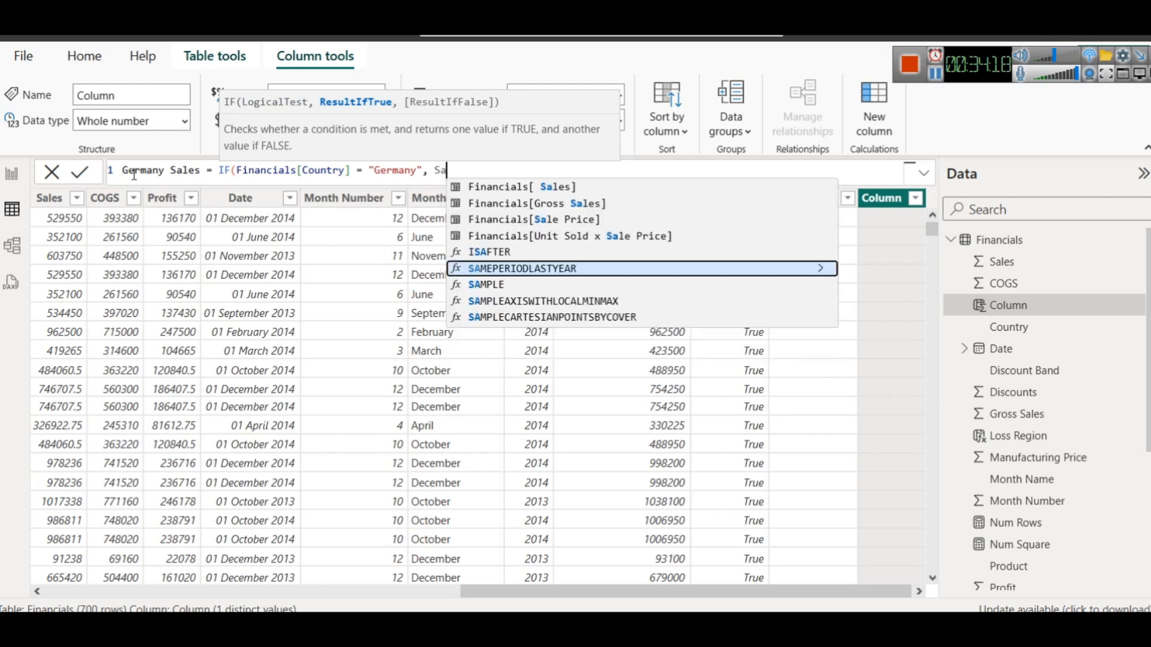
key("Tab")
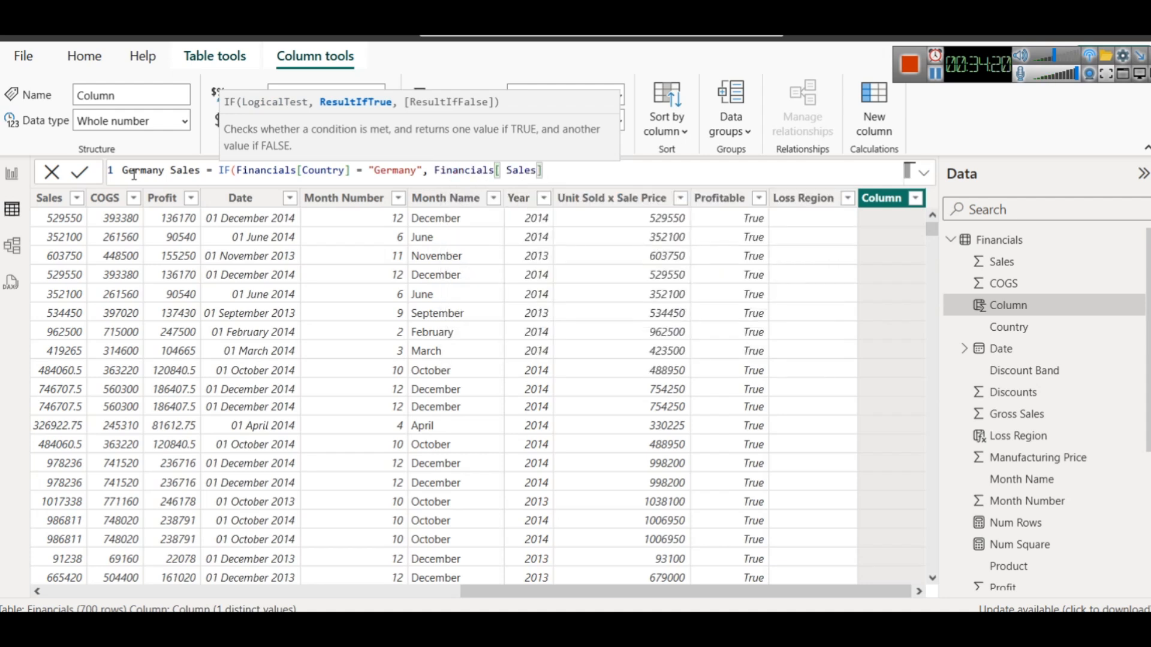
type(", BLANK())")
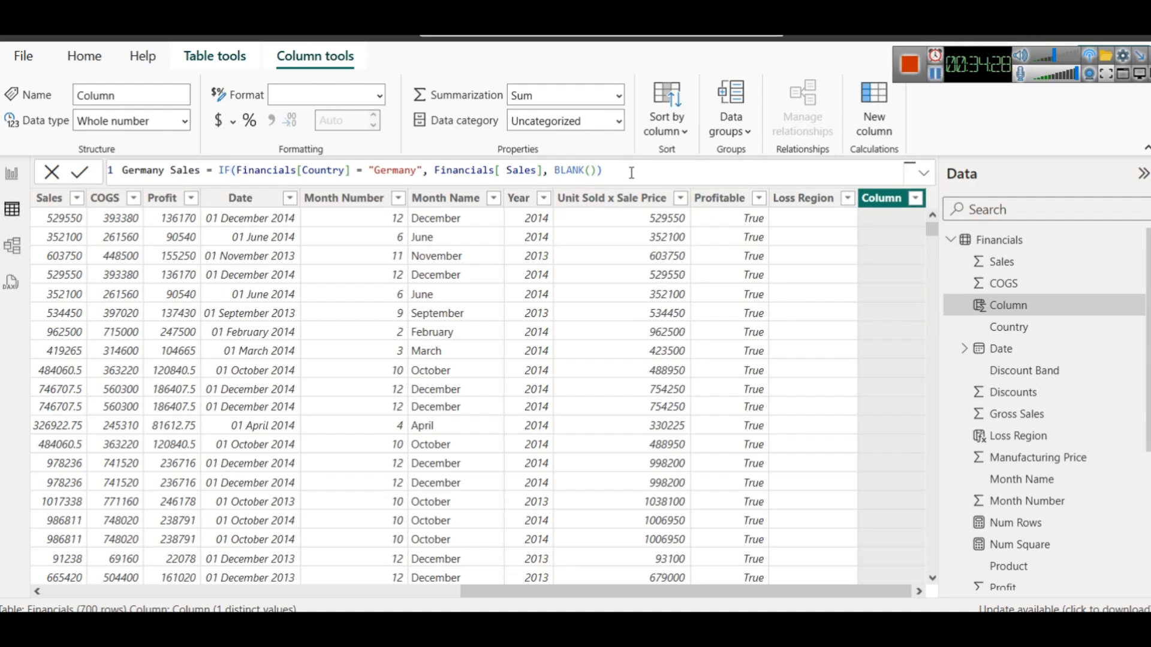
key("BackSpace")
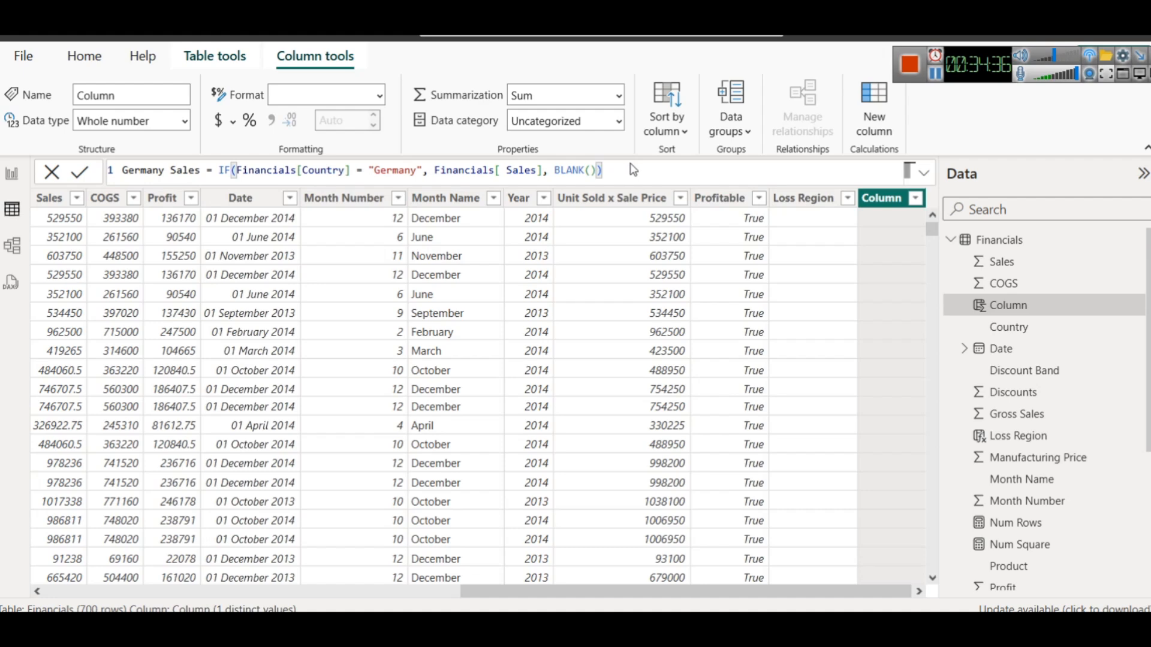
left_click(82, 174)
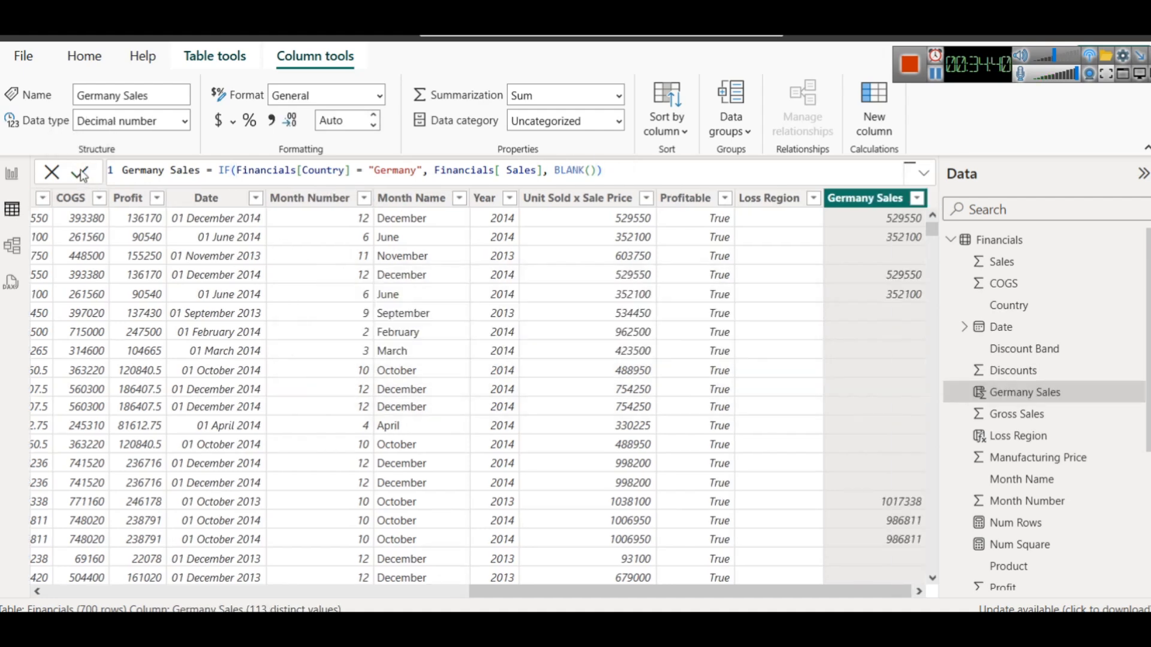
Compare the new Germany Sales column's values with the Country column in the Financials table
left_click_drag(482, 594, 1, 516)
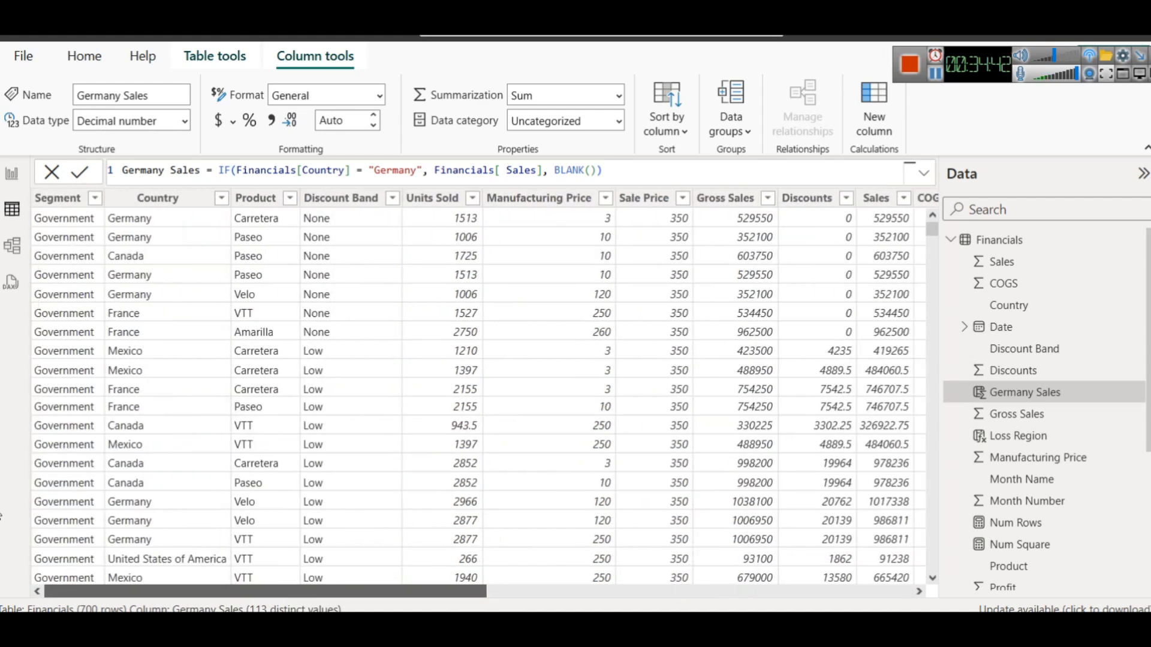
left_click(567, 594)
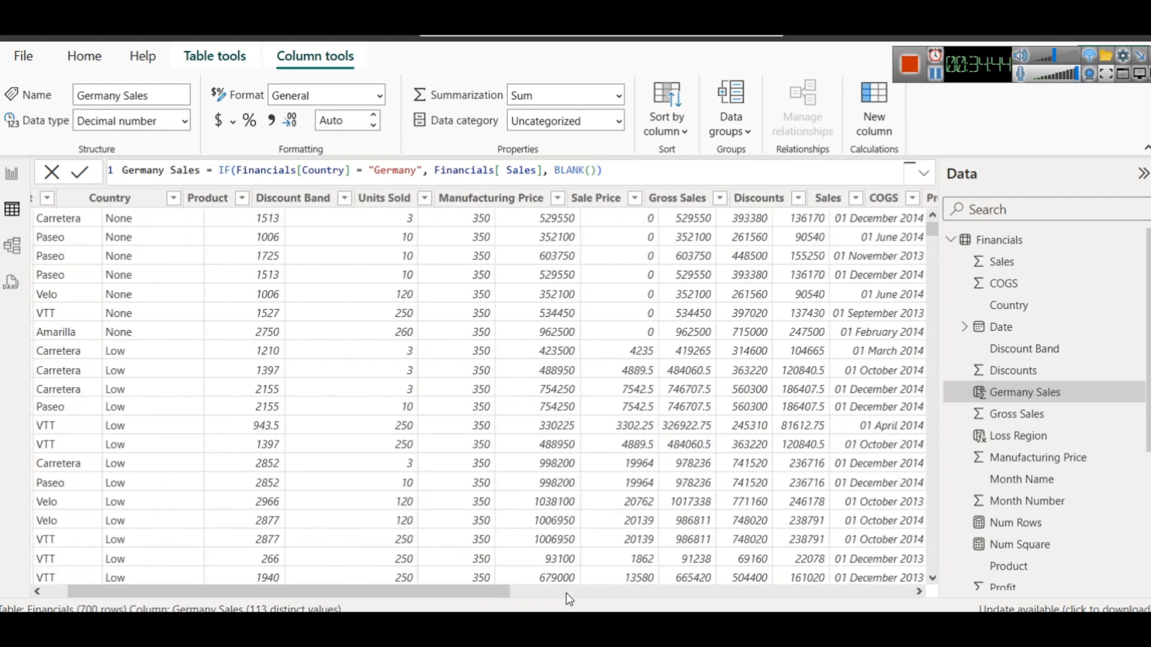
left_click_drag(566, 594, 960, 328)
left_click(898, 583)
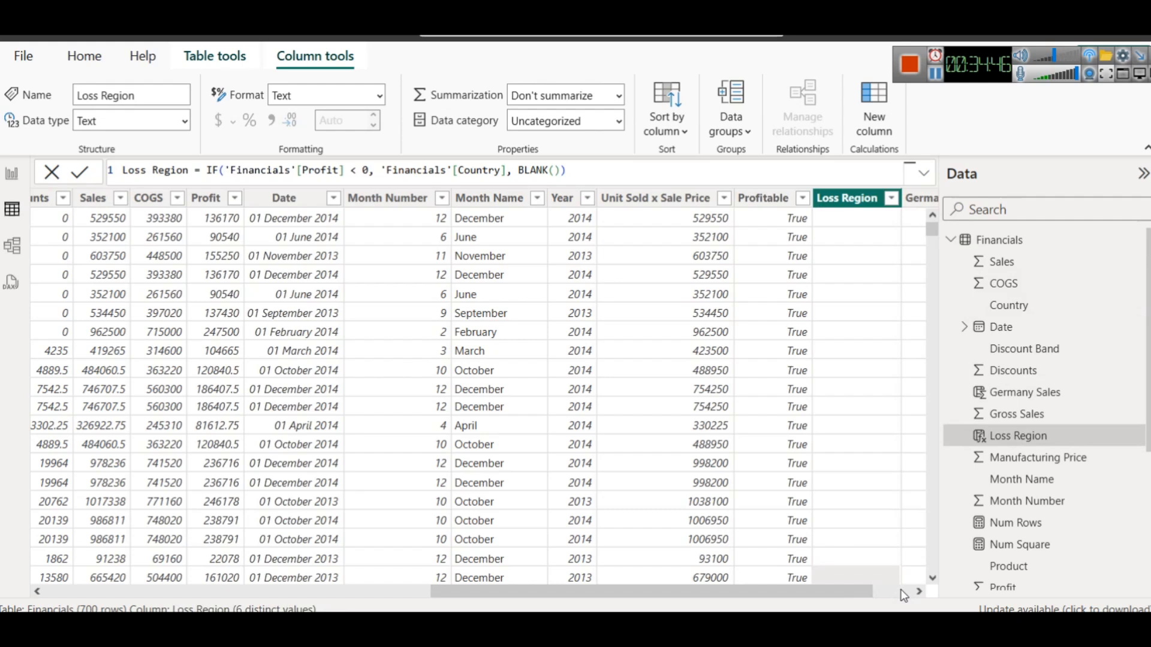
left_click(904, 596)
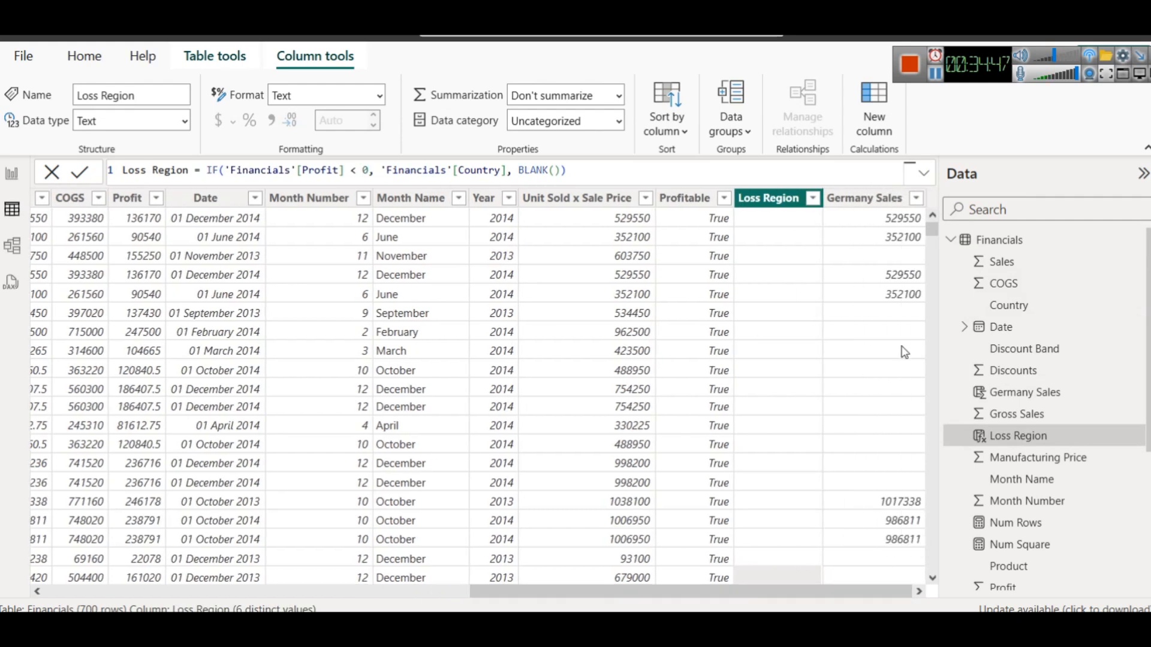
left_click(860, 236)
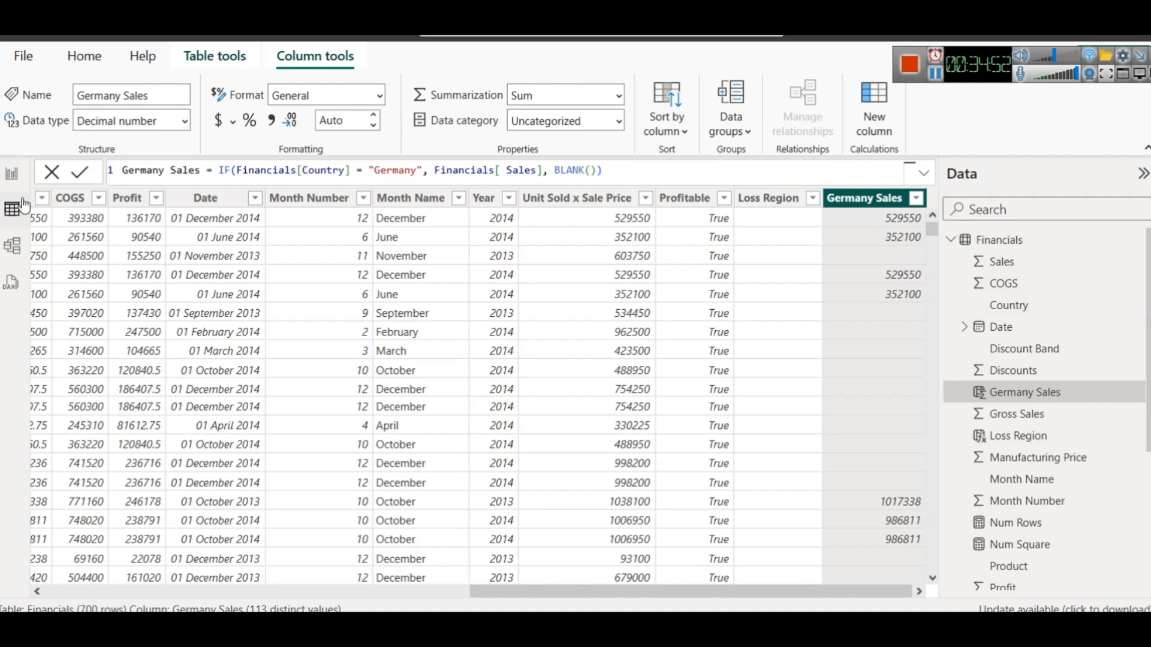
Duplicate the Profit Margin card on the report page and place the copy to its right in the same row
left_click(9, 174)
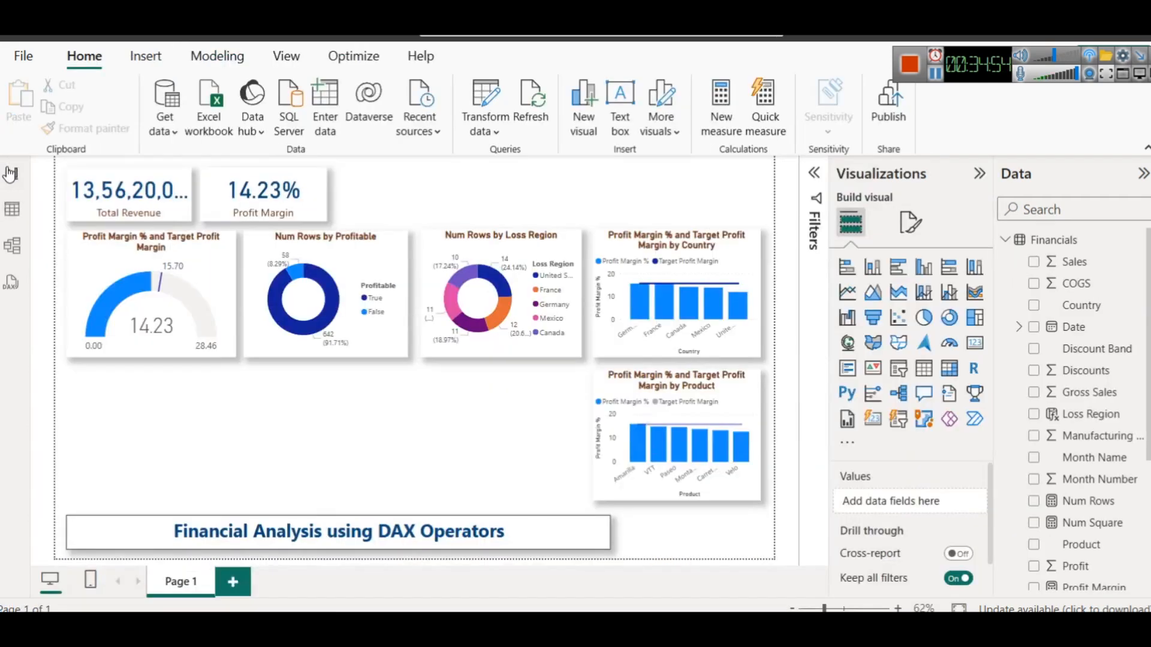
left_click(245, 218)
key("ctrl+c")
key("ctrl+v")
left_click_drag(338, 204, 388, 205)
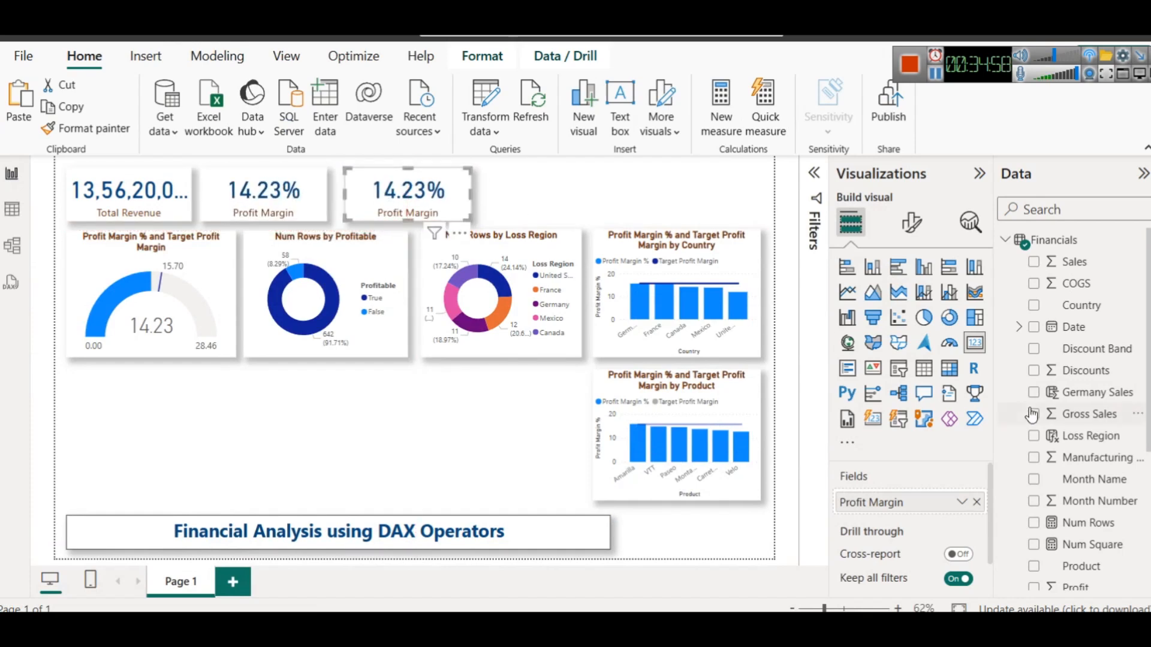
Replace the copied card's Profit Margin field with Germany Sales
left_click(977, 502)
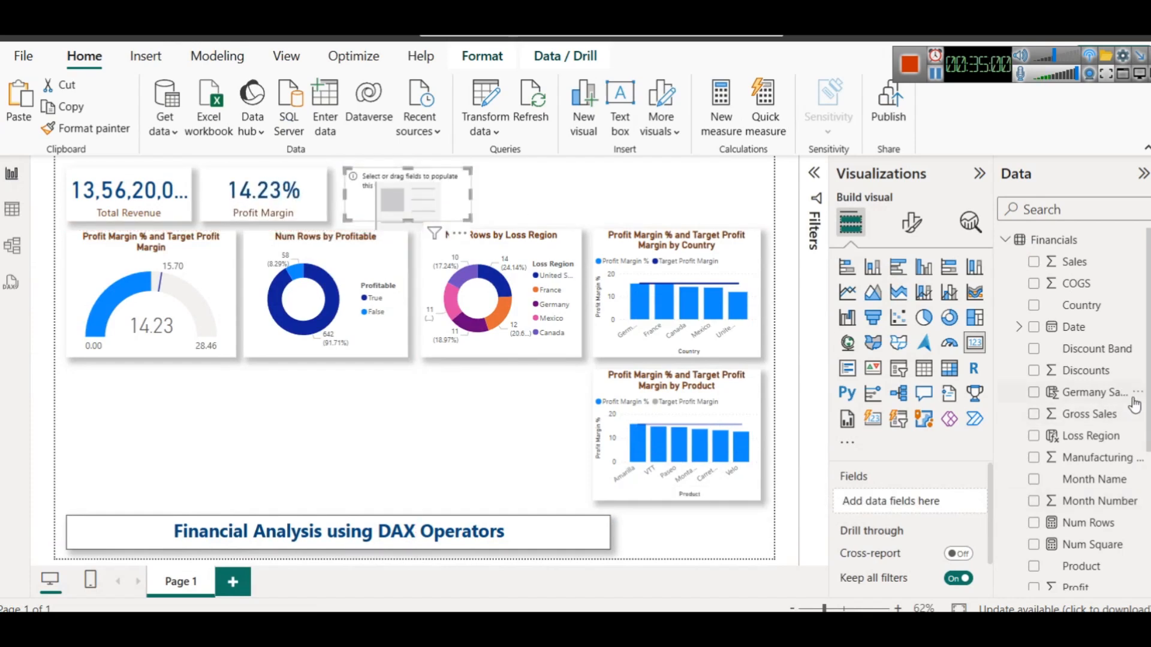
left_click_drag(1110, 392, 909, 505)
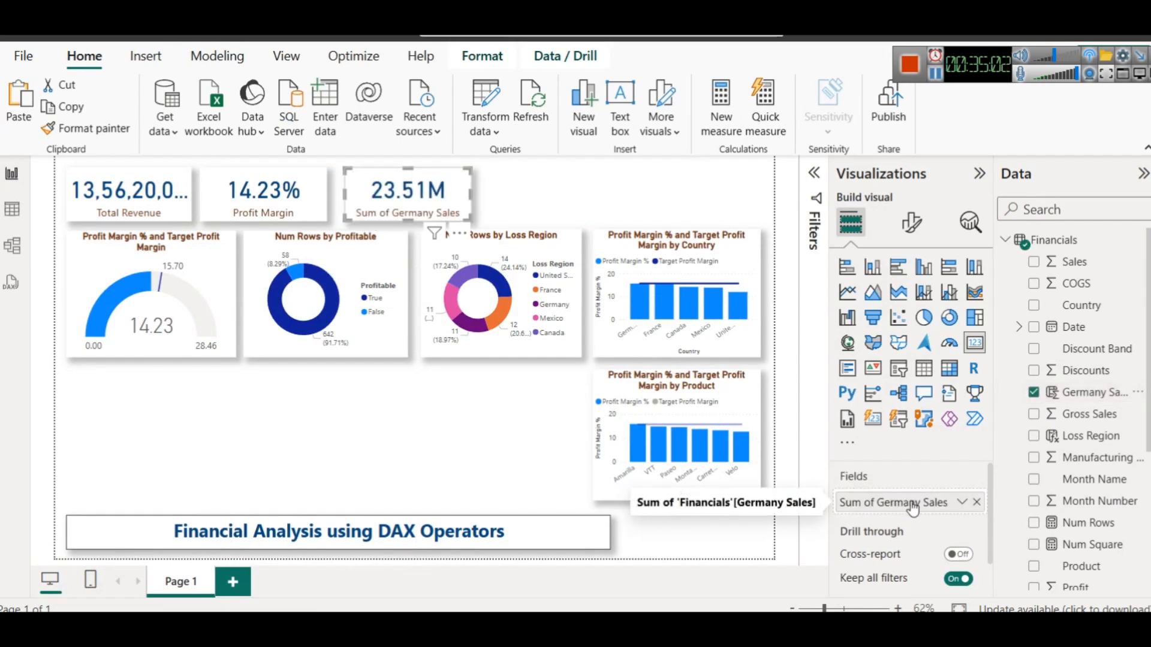
left_click(541, 185)
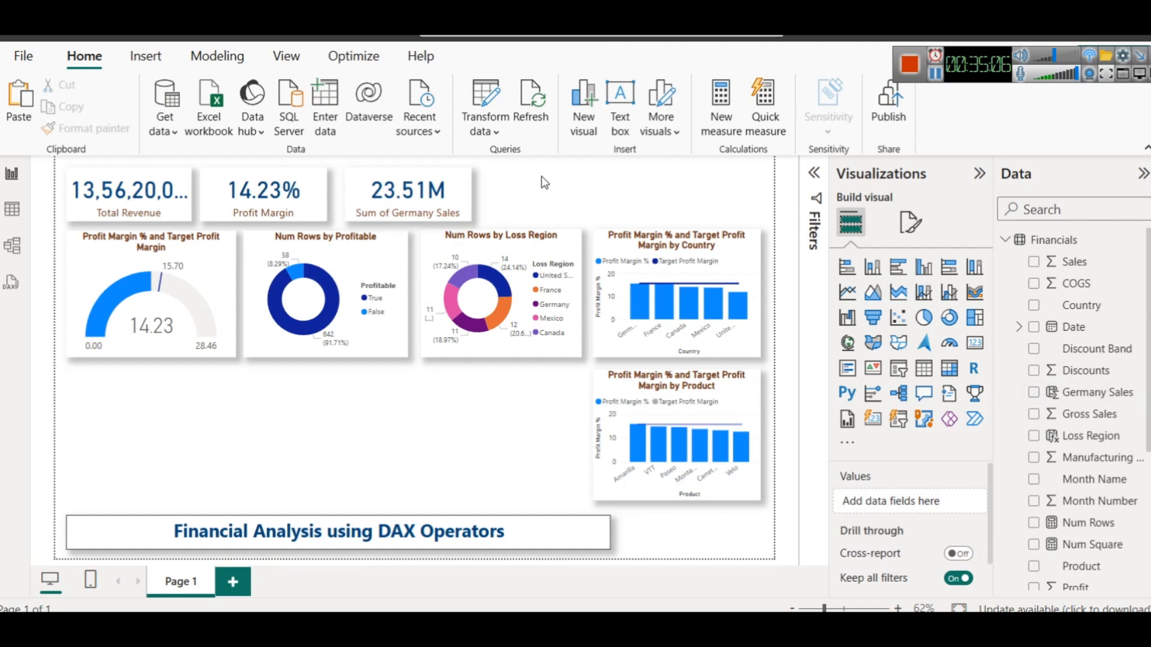
Set the Total Revenue card's callout value display units to Millions
left_click(108, 217)
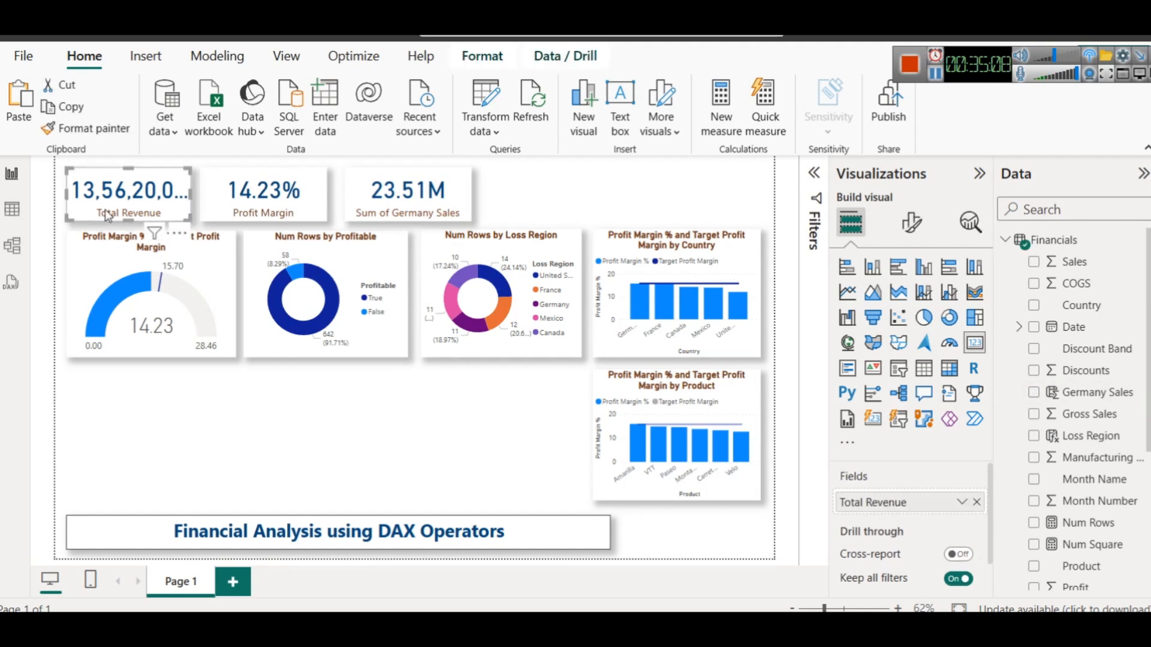
left_click(913, 223)
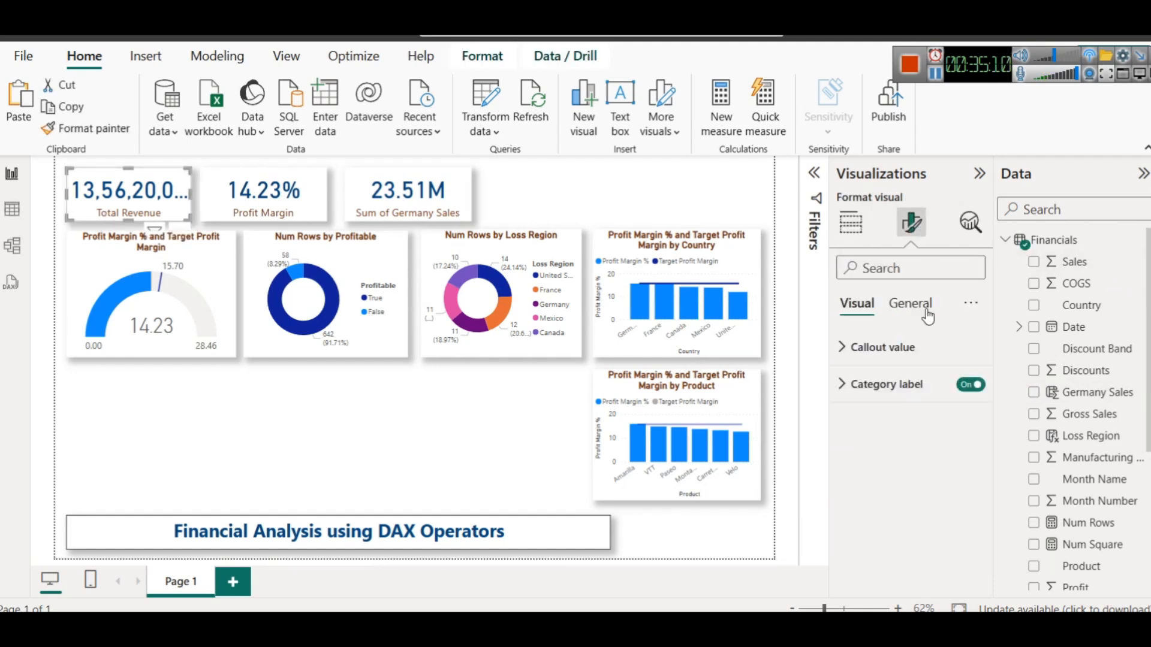
left_click(890, 346)
scroll(950, 417, "down", 2)
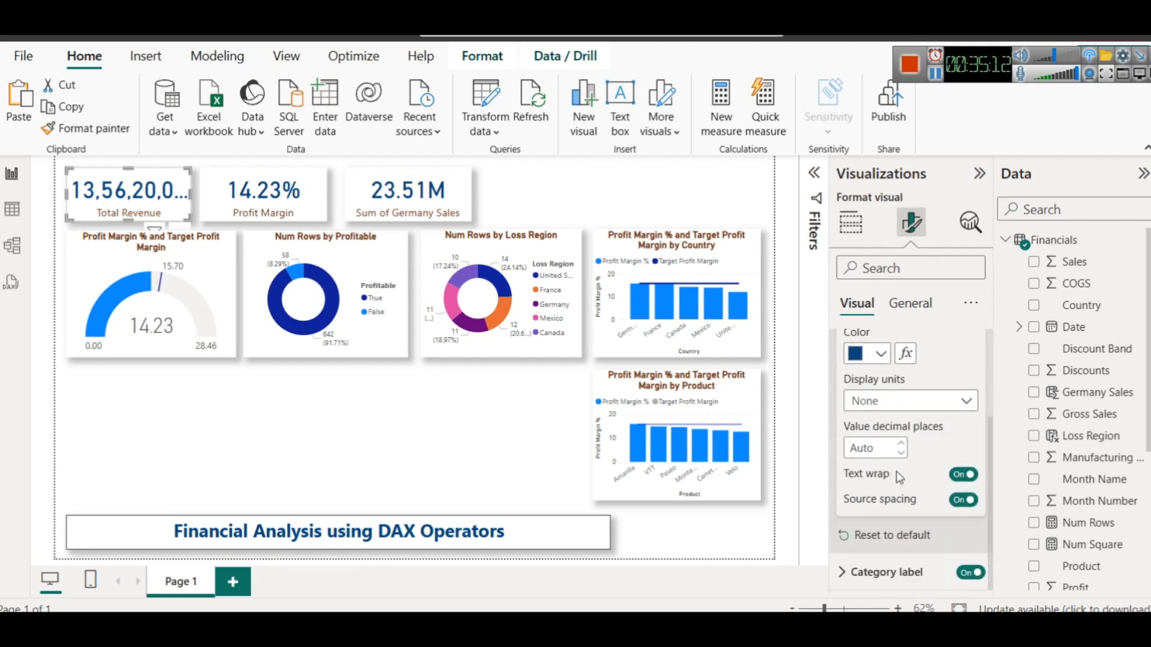
left_click(903, 412)
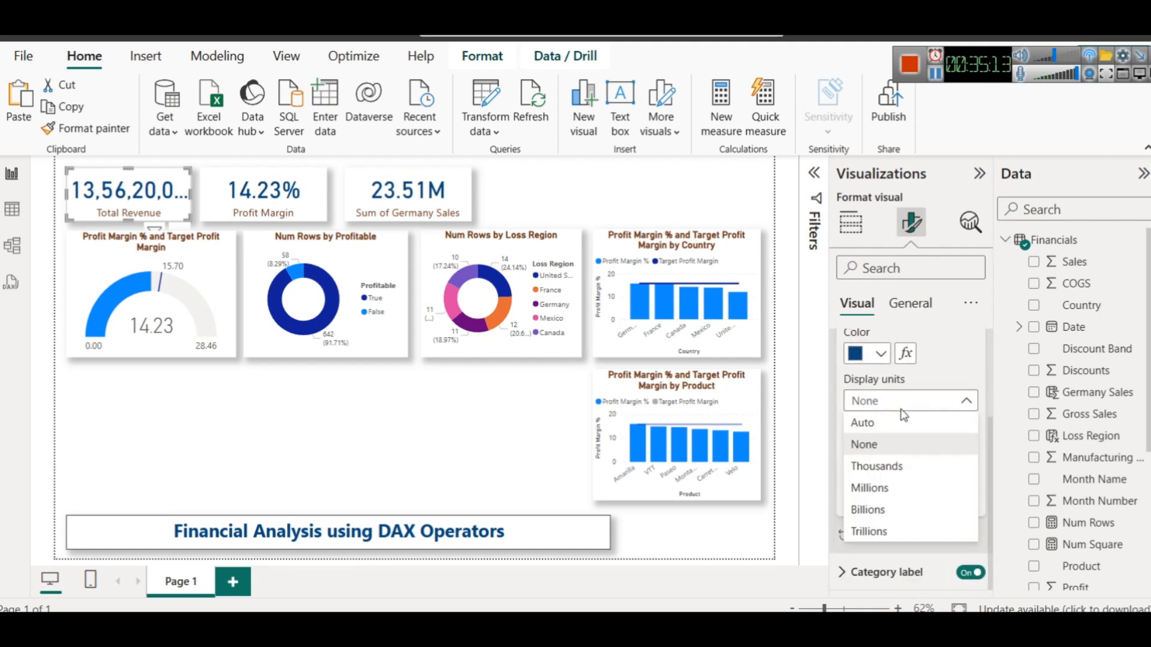
left_click(880, 488)
left_click(578, 192)
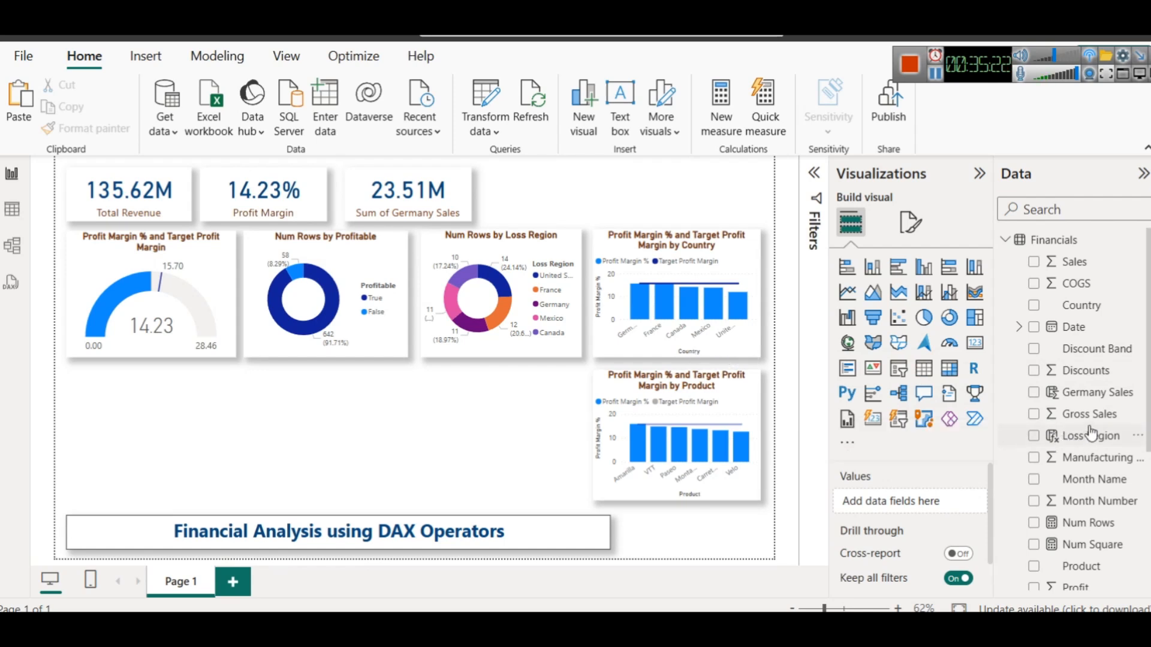
Review the Germany Sales column's IF formula, focusing on its BLANK() false result
left_click(1083, 396)
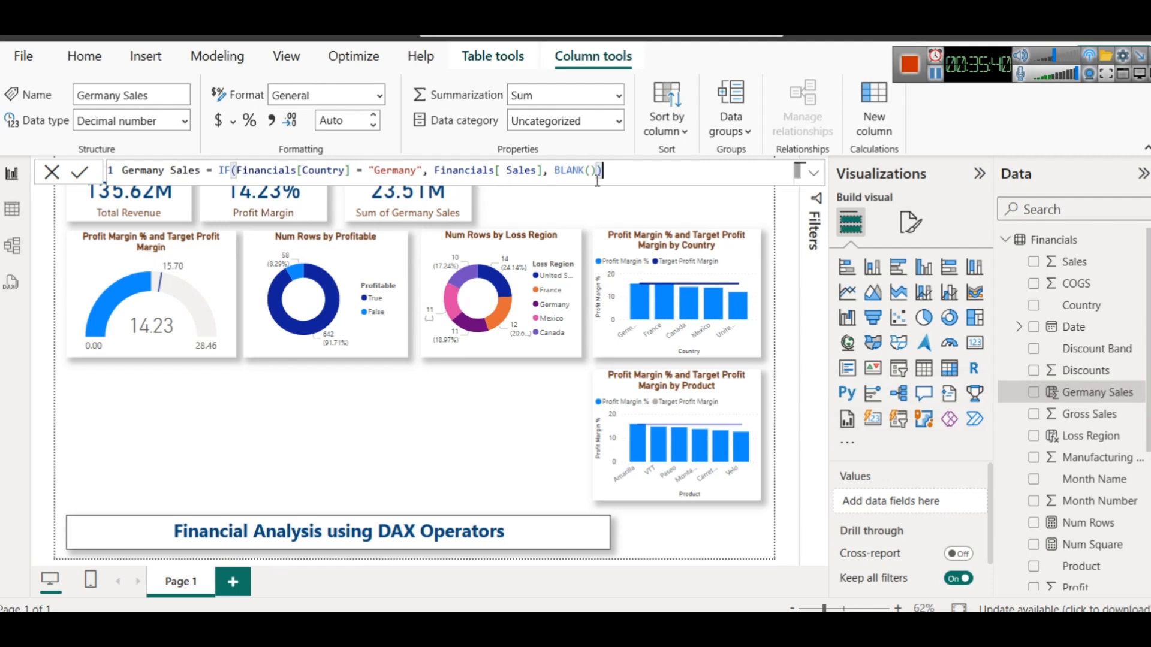
left_click_drag(598, 171, 555, 173)
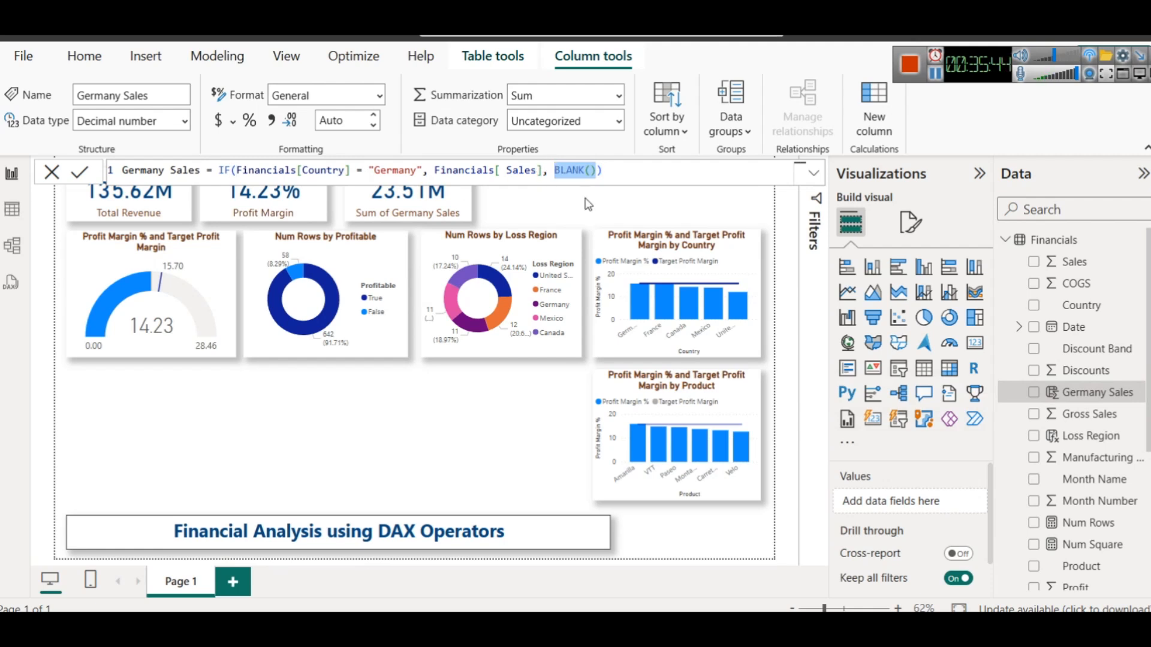
left_click(370, 472)
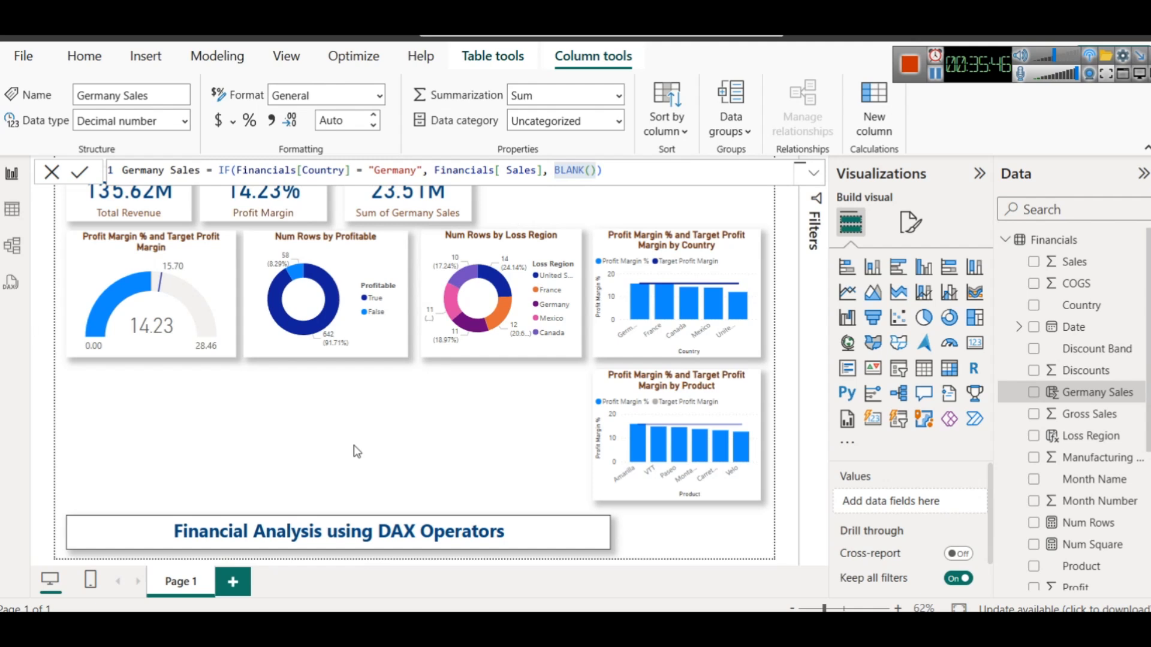
left_click(550, 198)
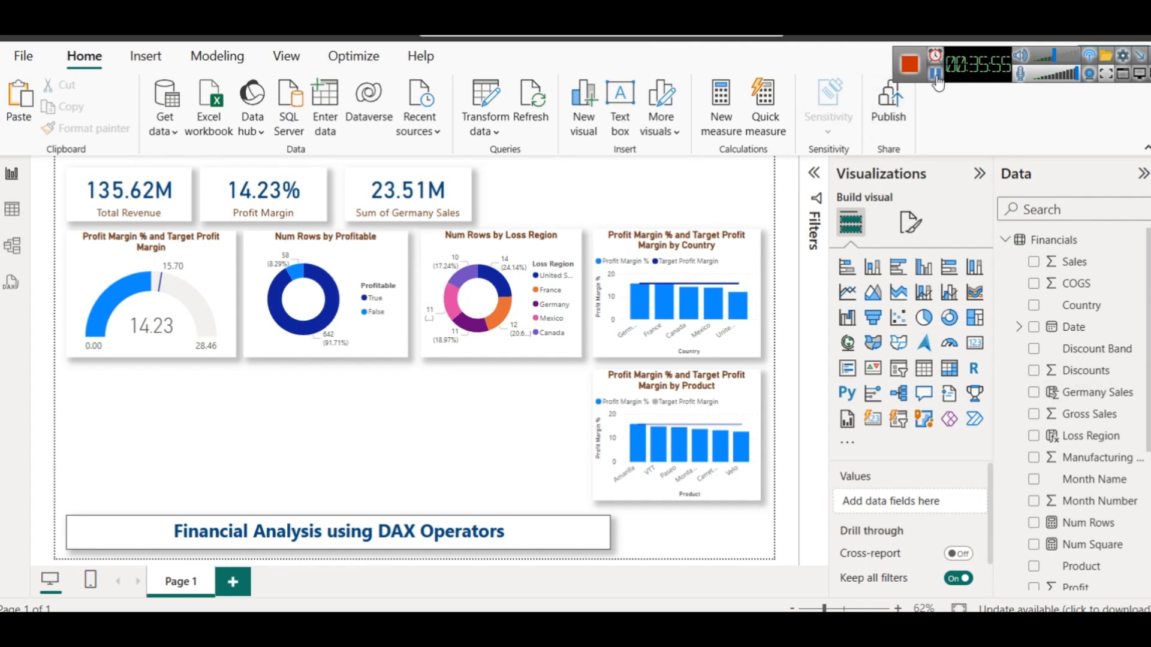
Examine the Germany Sales column's formula and its row values in the Financials table, then return to the report page
scroll(1118, 505, "down", 5)
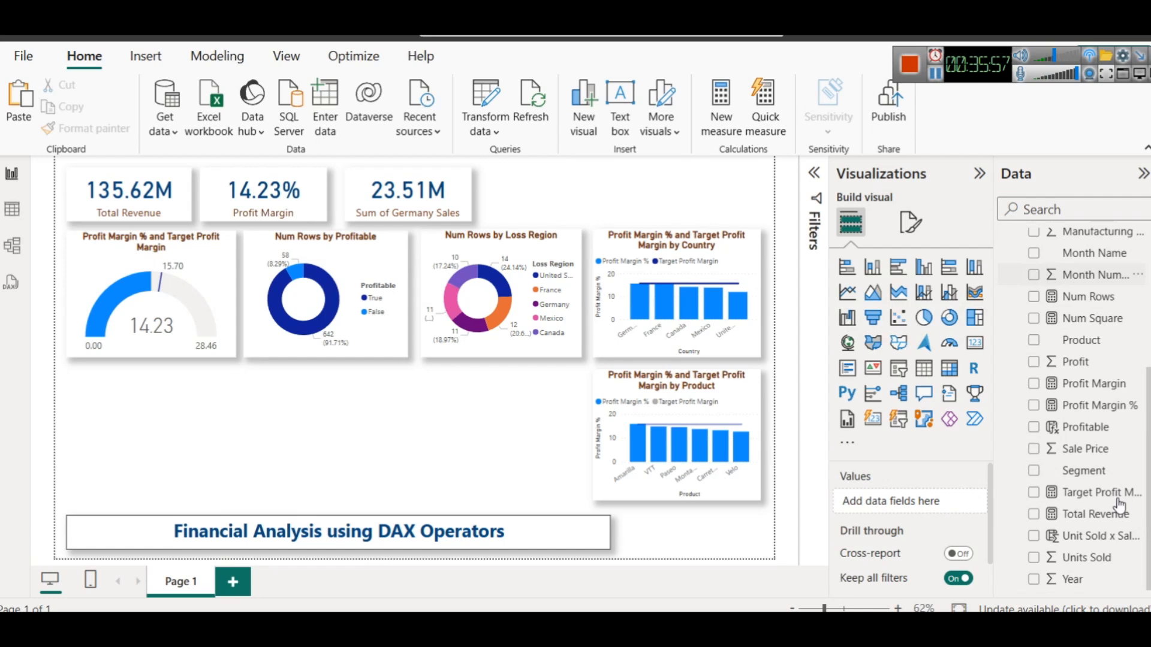
scroll(1119, 505, "up", 5)
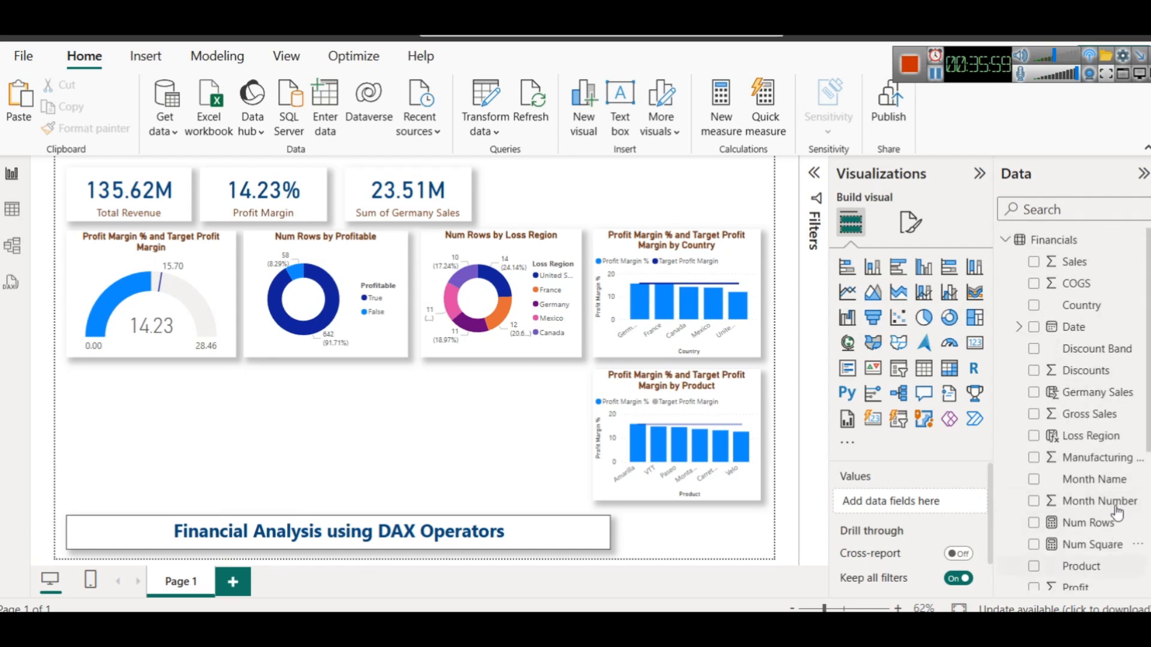
left_click(1091, 395)
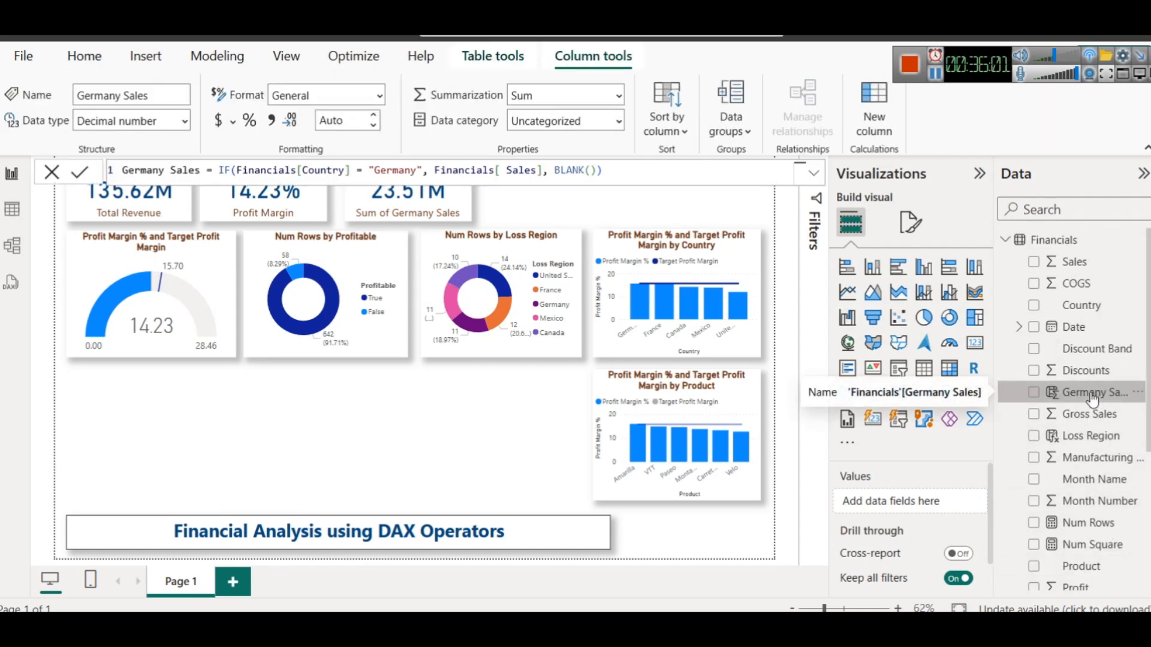
left_click(12, 209)
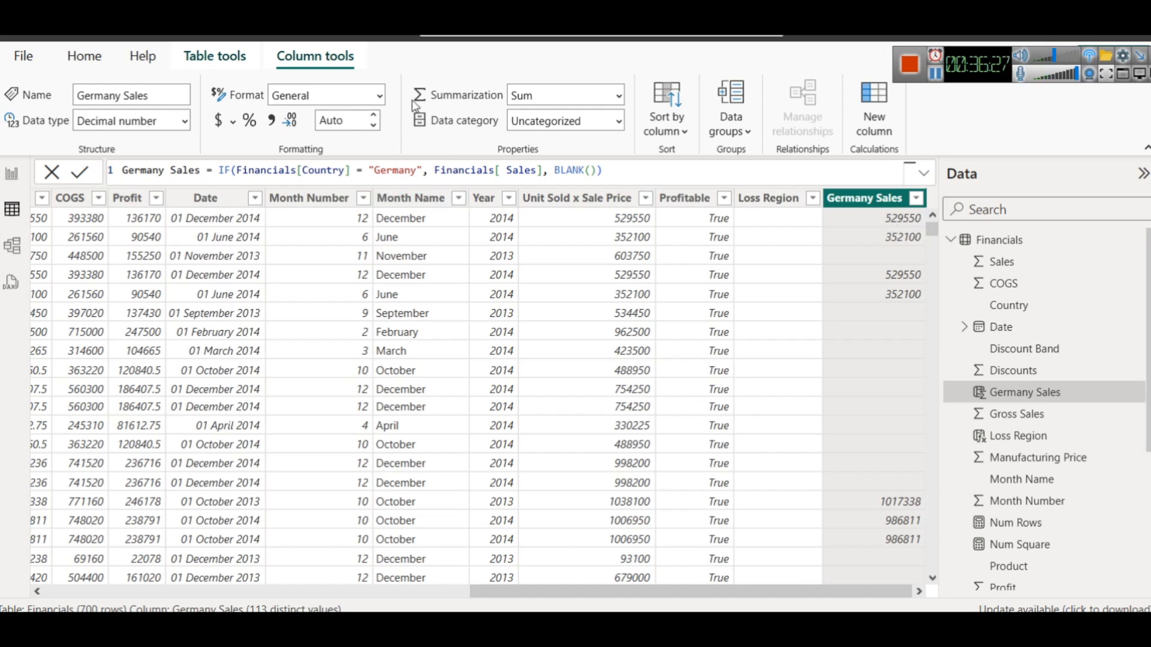
left_click(12, 173)
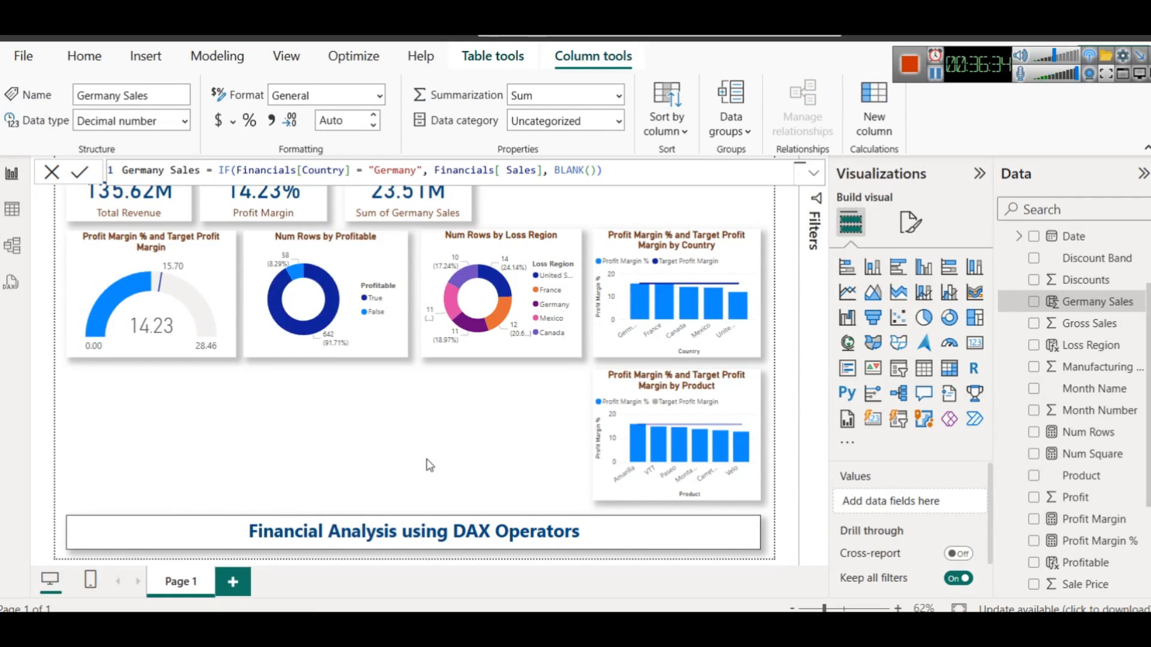
left_click(417, 443)
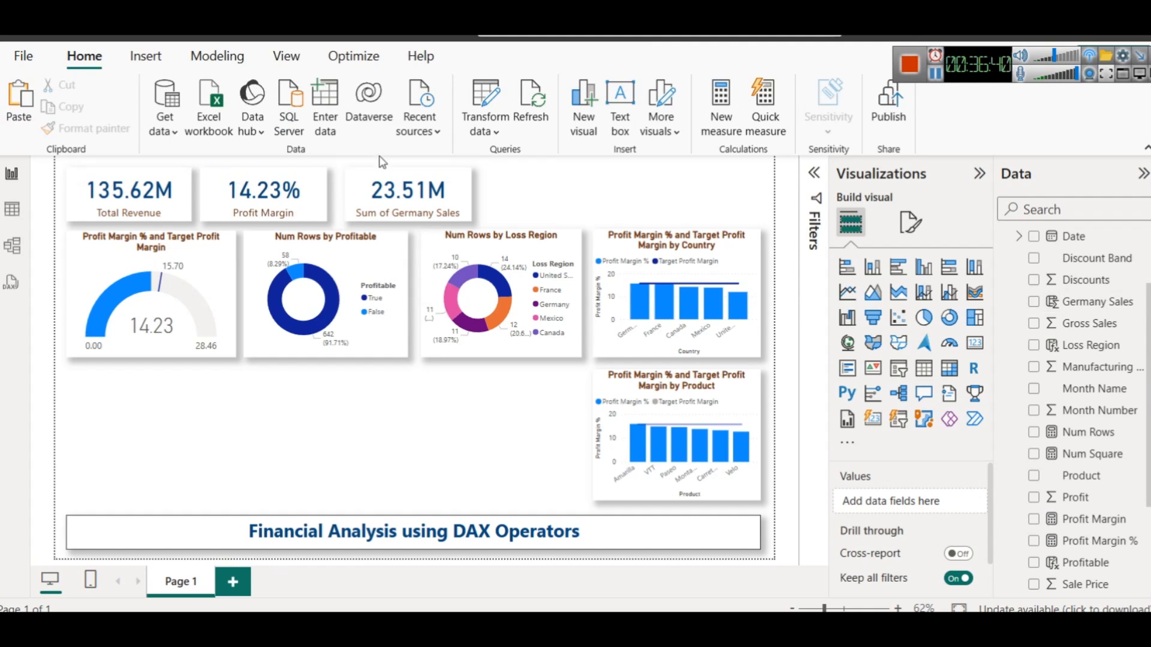
Check which field feeds the Germany Sales card and review that column's formula
left_click(384, 190)
scroll(1003, 523, "down", 2)
scroll(989, 510, "down", 1)
scroll(1127, 470, "down", 1)
scroll(1129, 471, "up", 4)
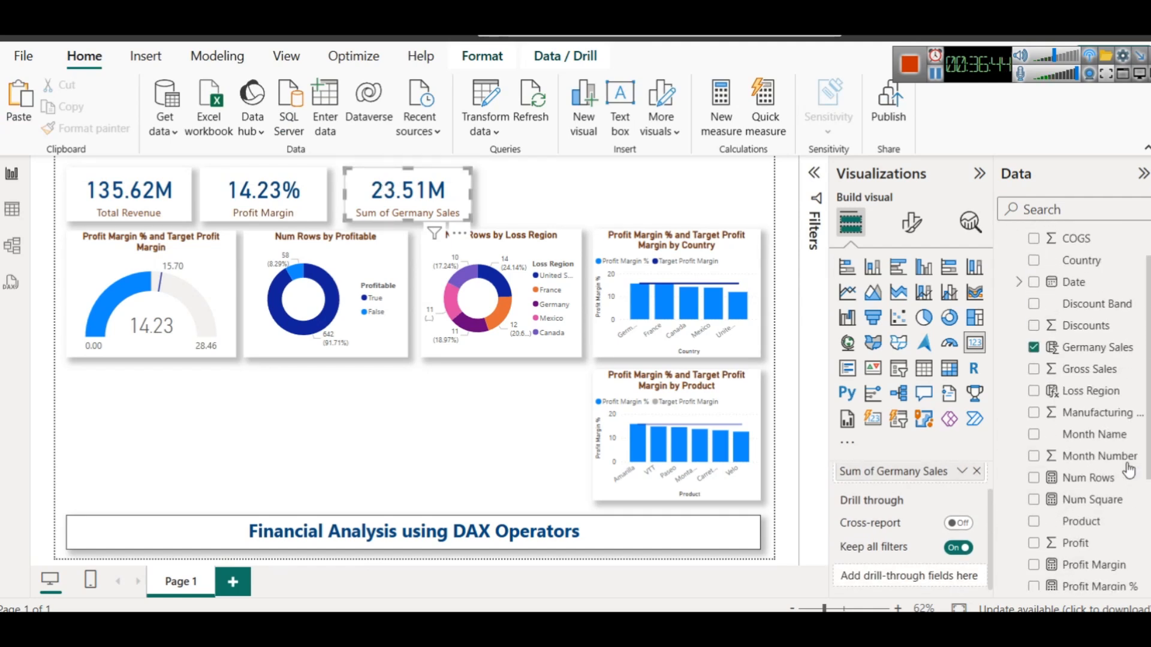
left_click(1090, 348)
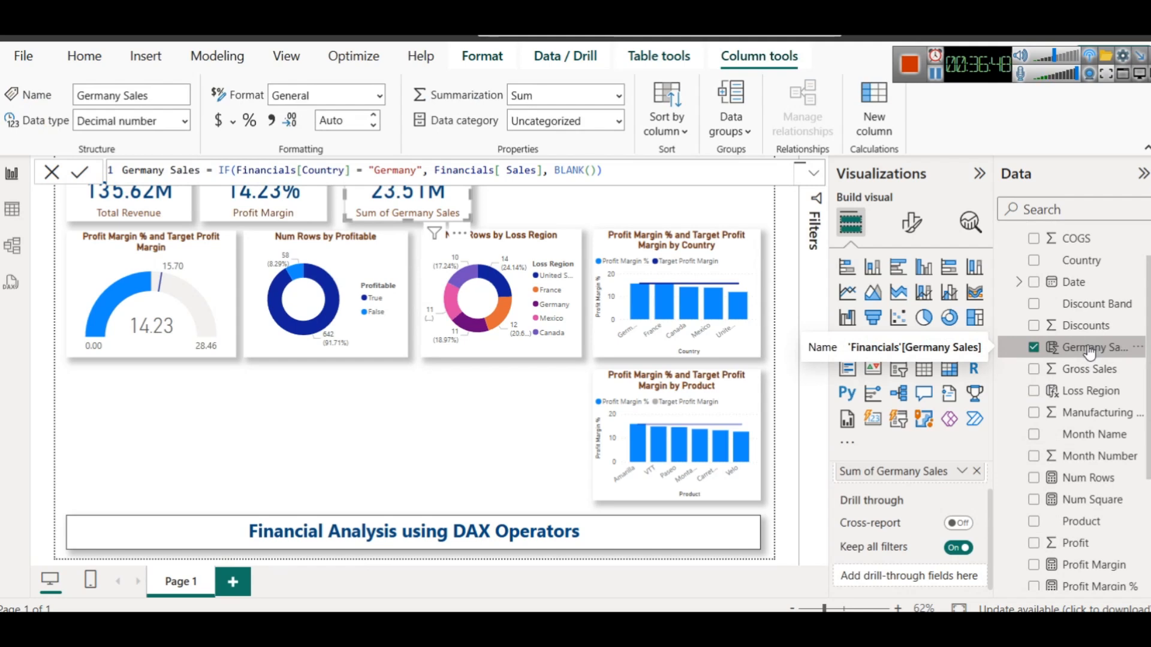
left_click(426, 469)
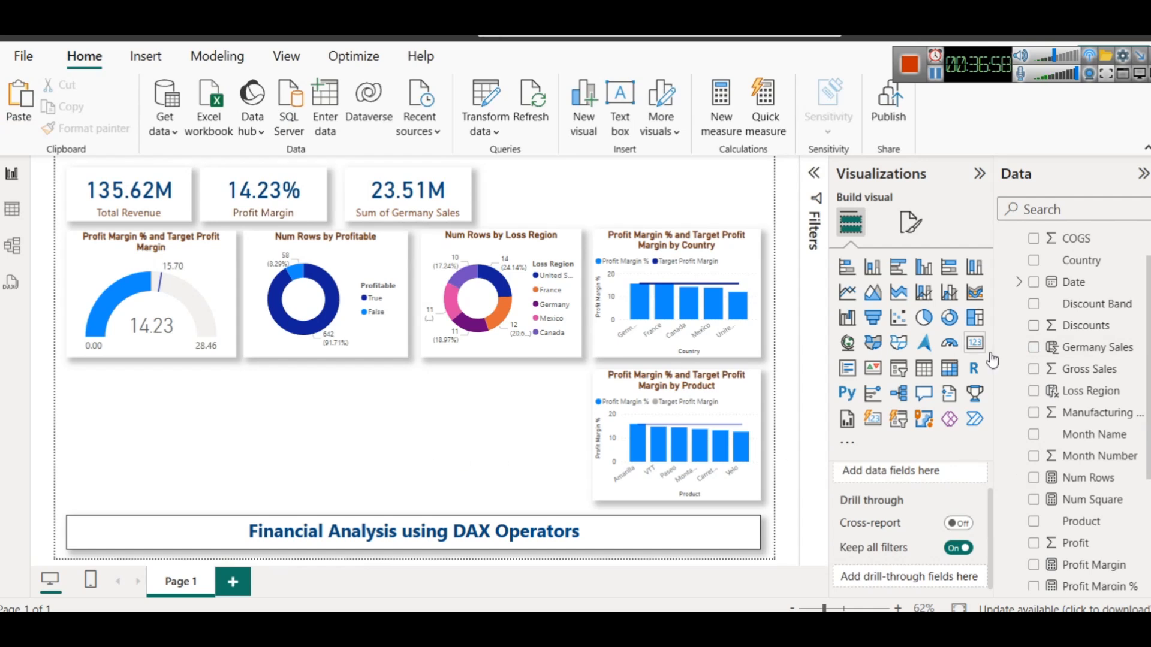
Add a new measure named Germany ki Sales to the Financials table
scroll(1003, 373, "up", 2)
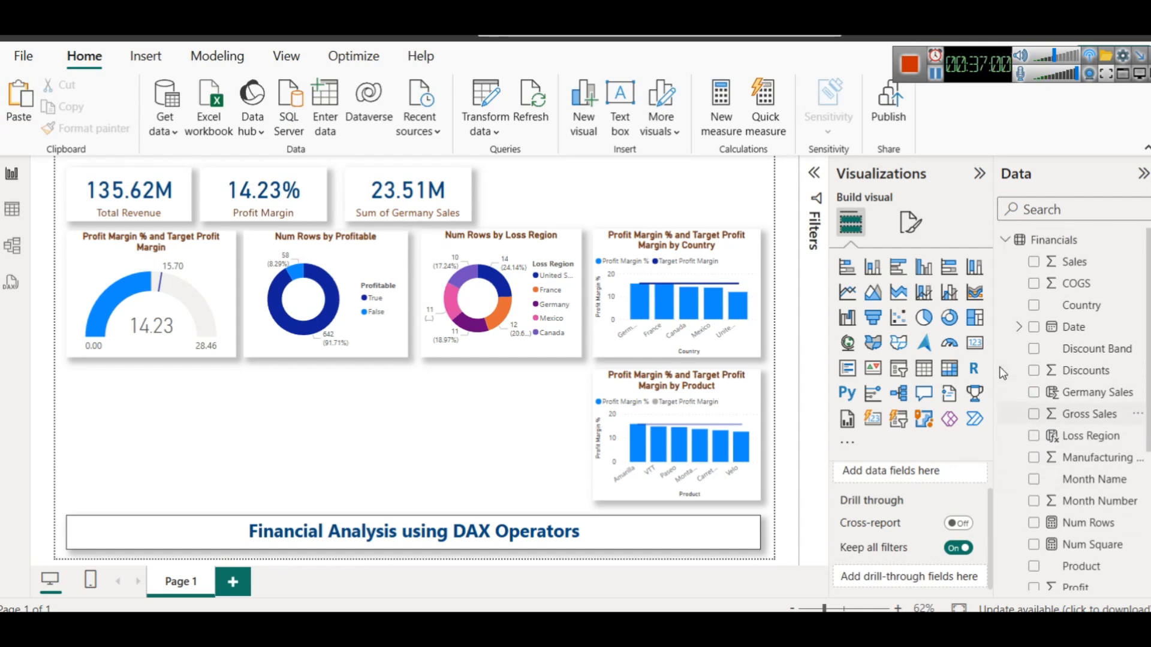
right_click(1040, 241)
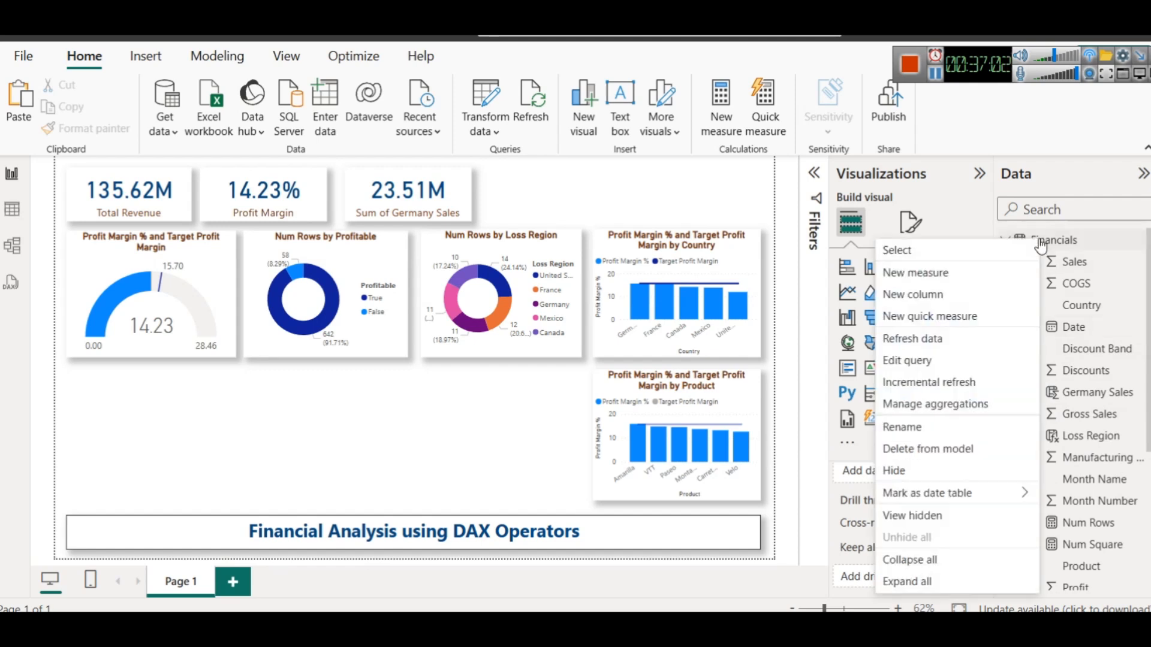
left_click(984, 272)
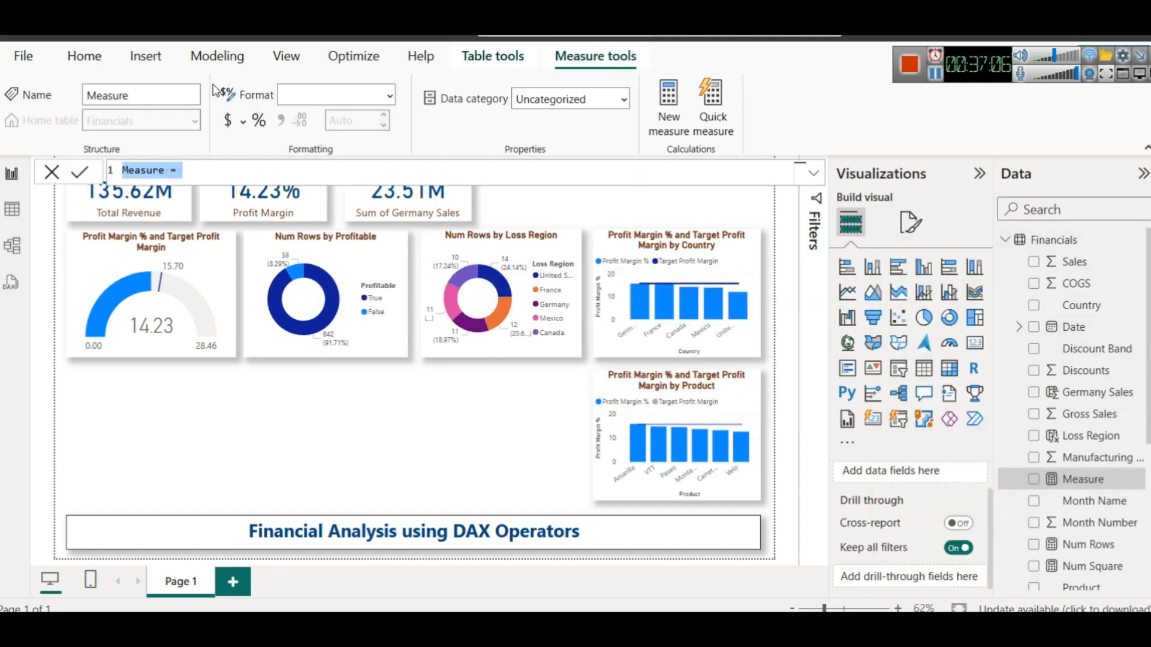
type("Germ")
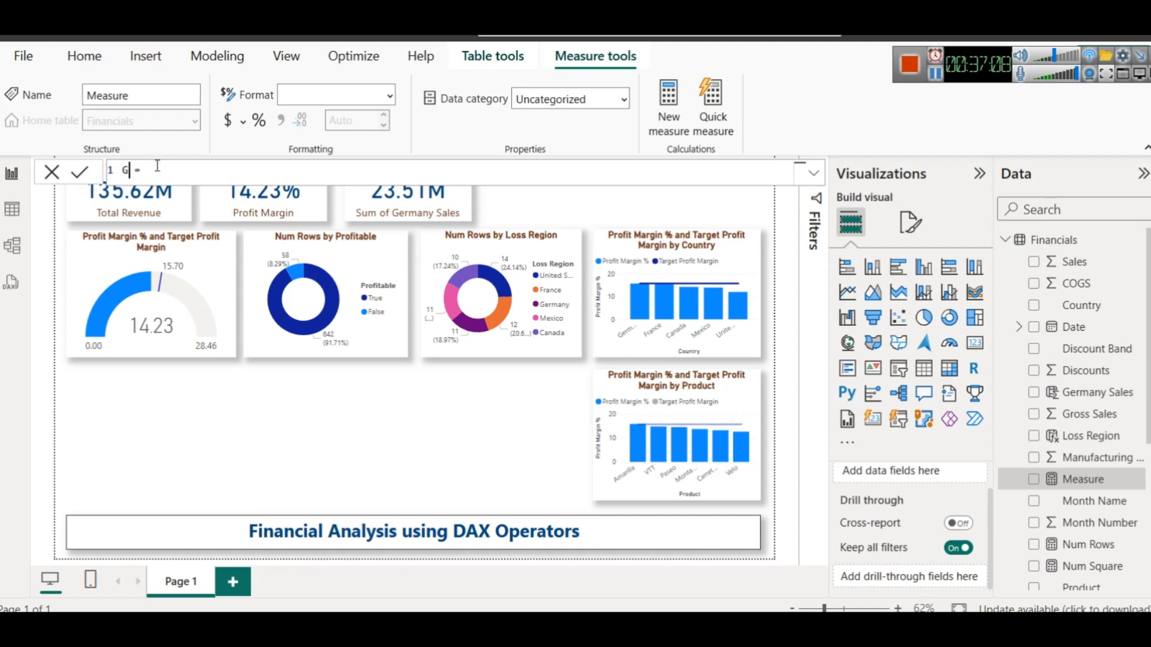
type("any ki Sales = ")
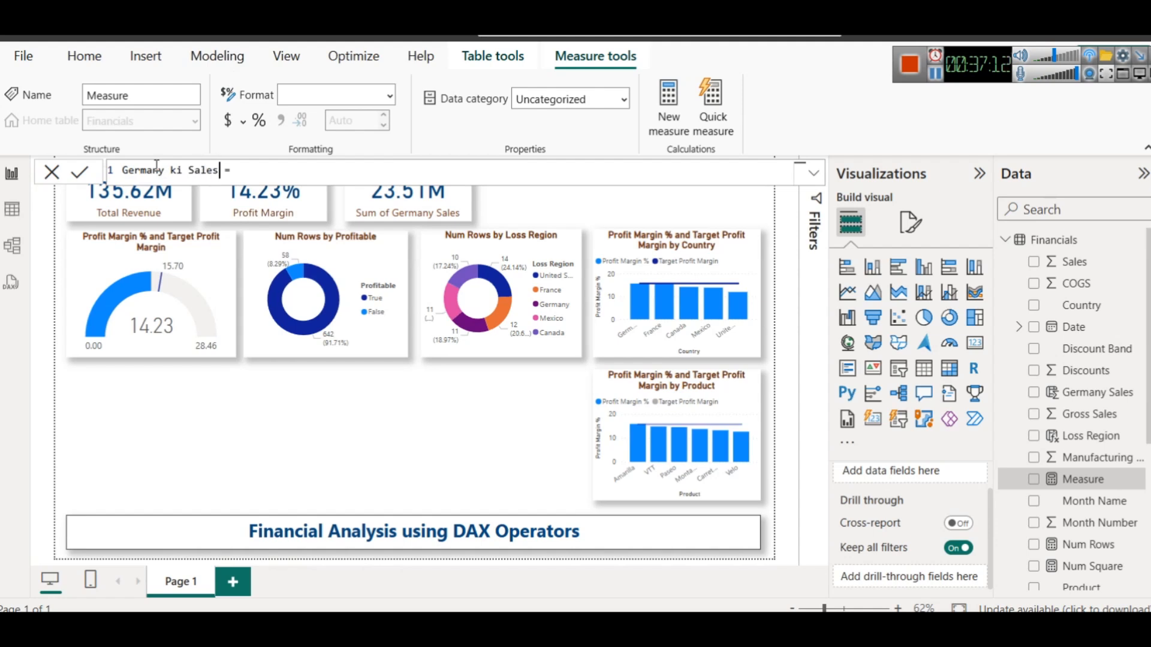
type("SUM")
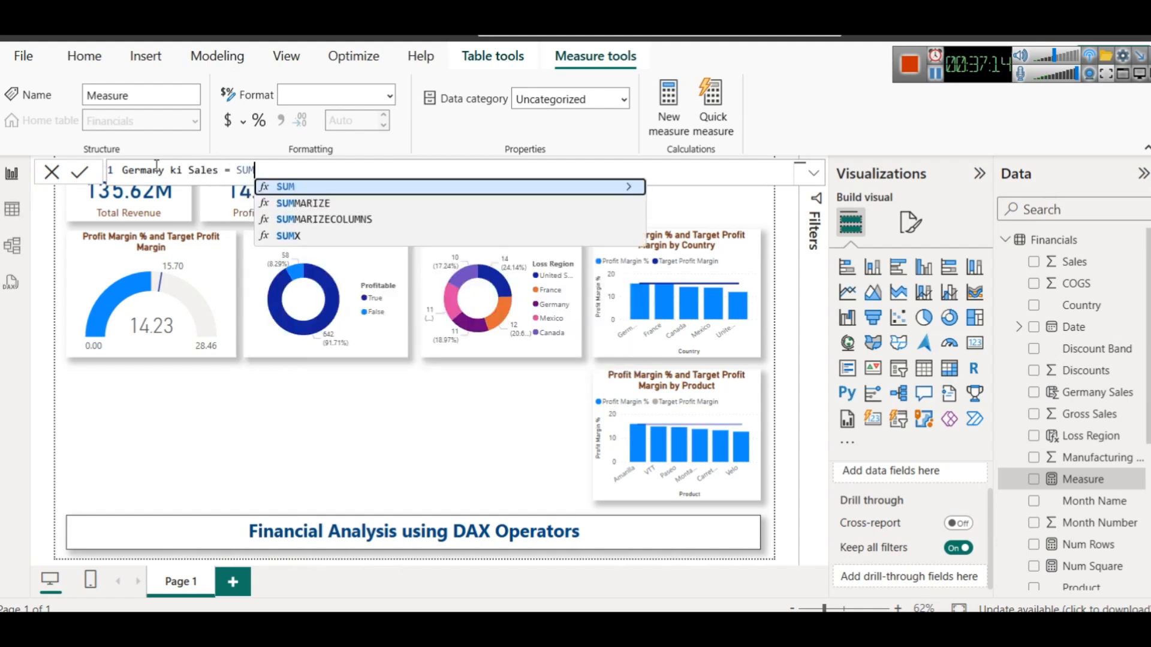
type("(")
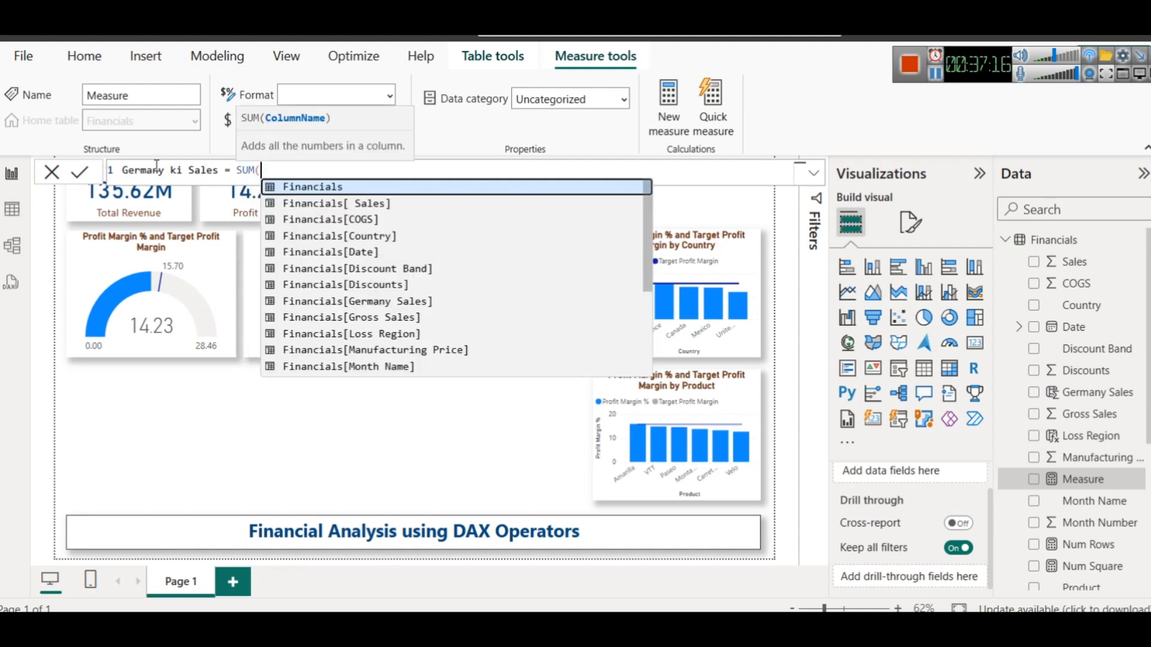
key("Down")
key("Tab")
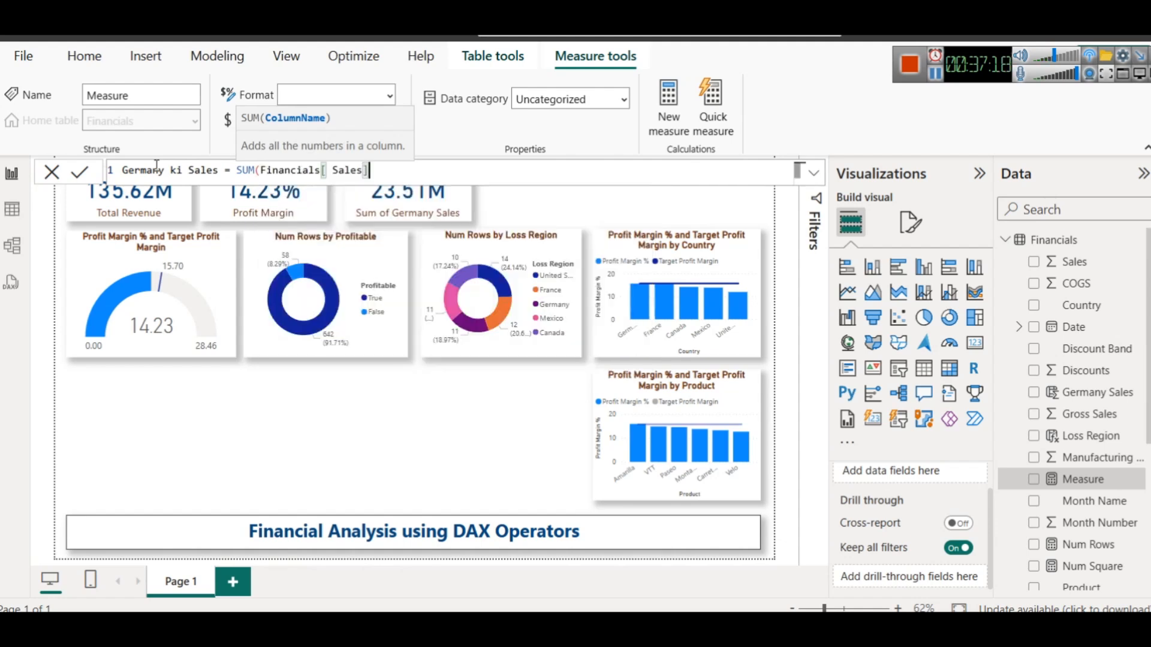
type(")")
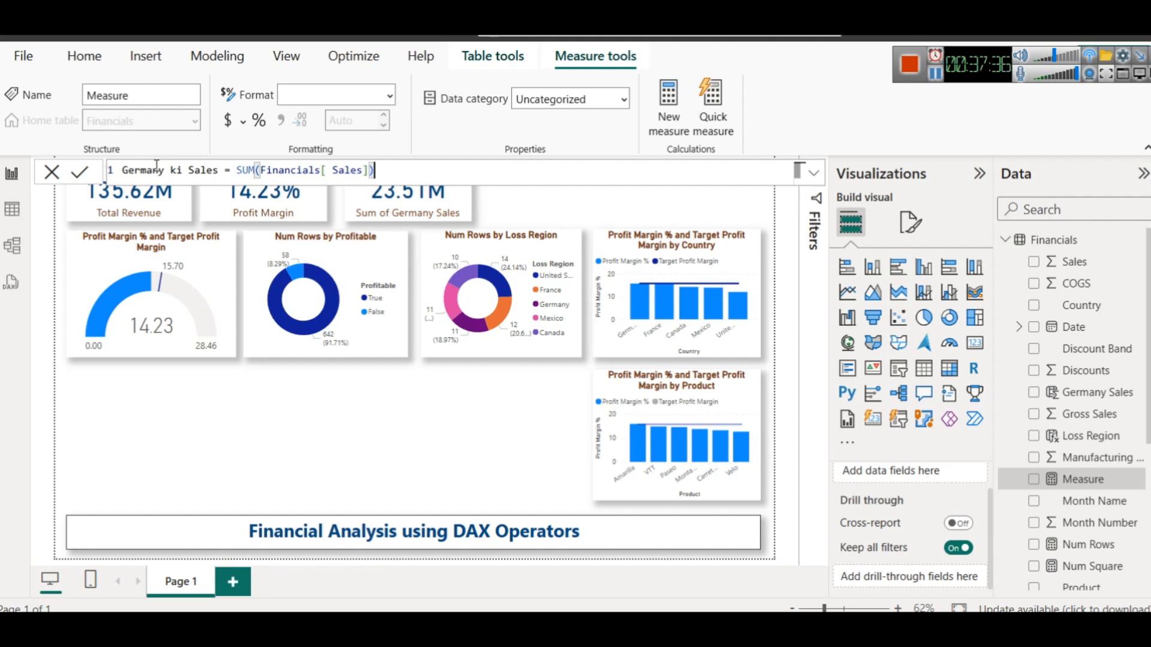
key("BackSpace")
key("BackSpace")
key("BackSpace")
key("BackSpace")
key("BackSpace")
key("BackSpace")
key("BackSpace")
key("BackSpace")
key("BackSpace")
key("BackSpace")
key("BackSpace")
key("BackSpace")
key("BackSpace")
key("BackSpace")
key("BackSpace")
key("BackSpace")
key("BackSpace")
key("BackSpace")
key("BackSpace")
key("BackSpace")
key("BackSpace")
key("BackSpace")
key("BackSpace")
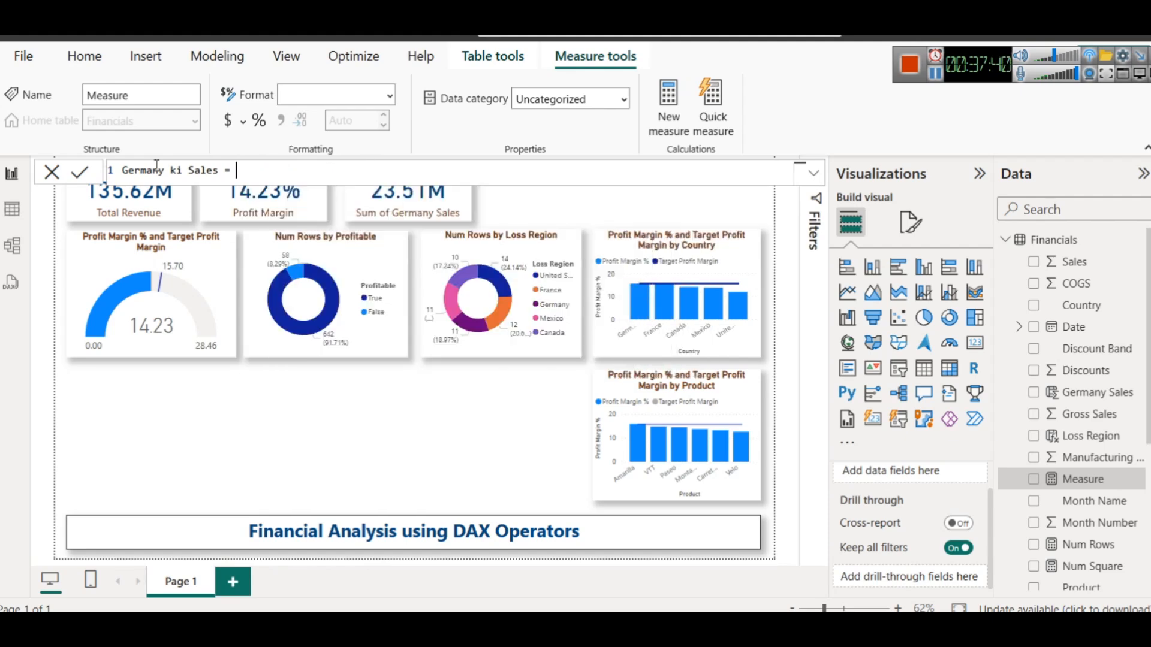
Begin the Germany ki Sales measure with CALCULATE, using SUM(Financials[ Sales]) as its expression
type("CALCULATE(")
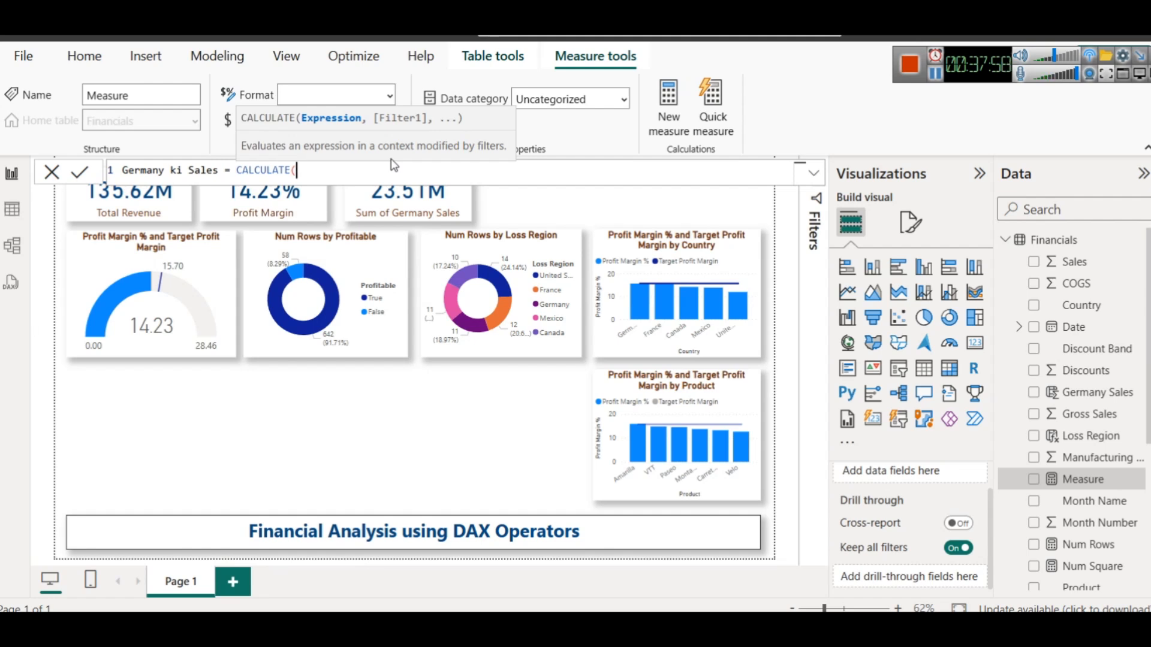
type("SUM")
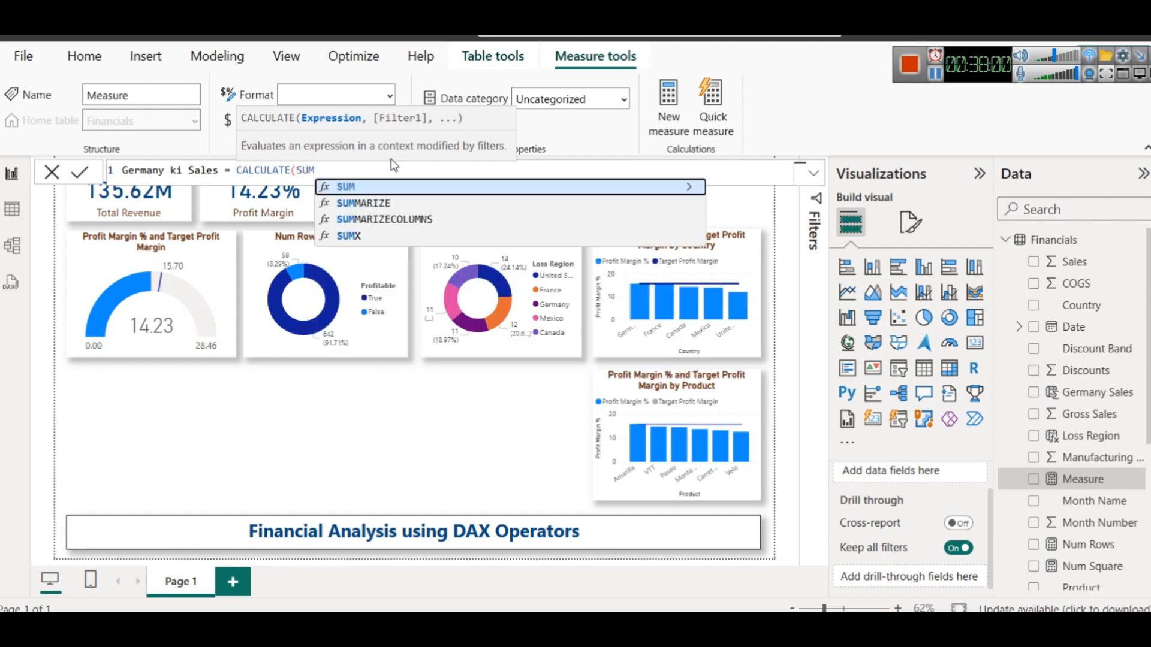
type("(")
key("Down")
key("Tab")
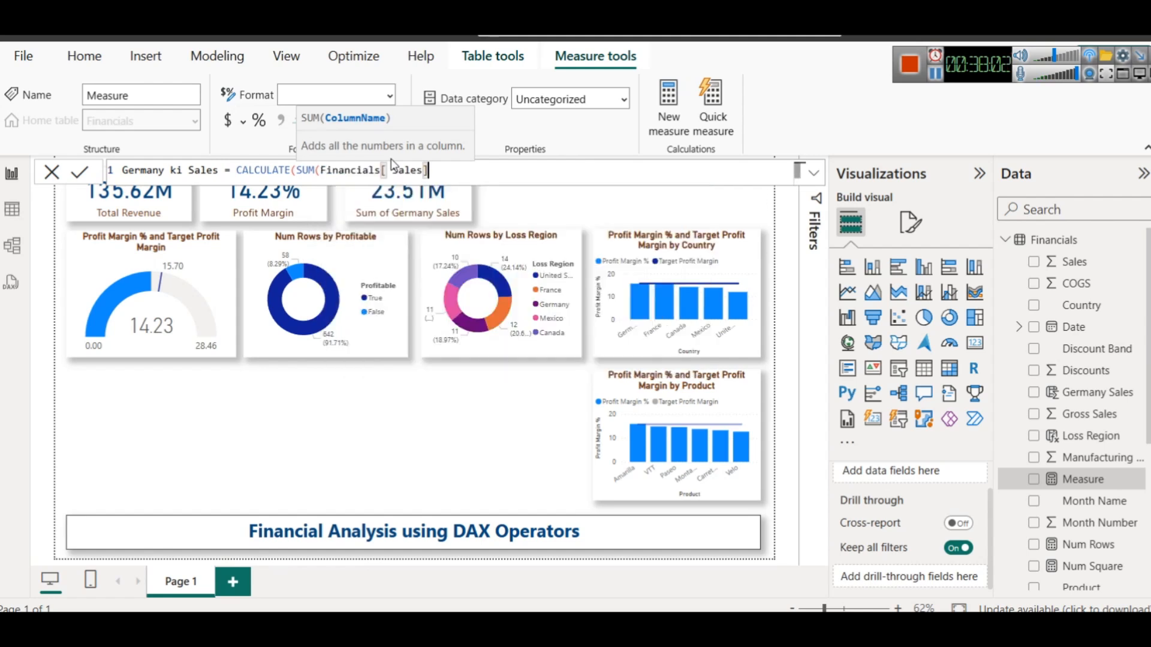
type("),")
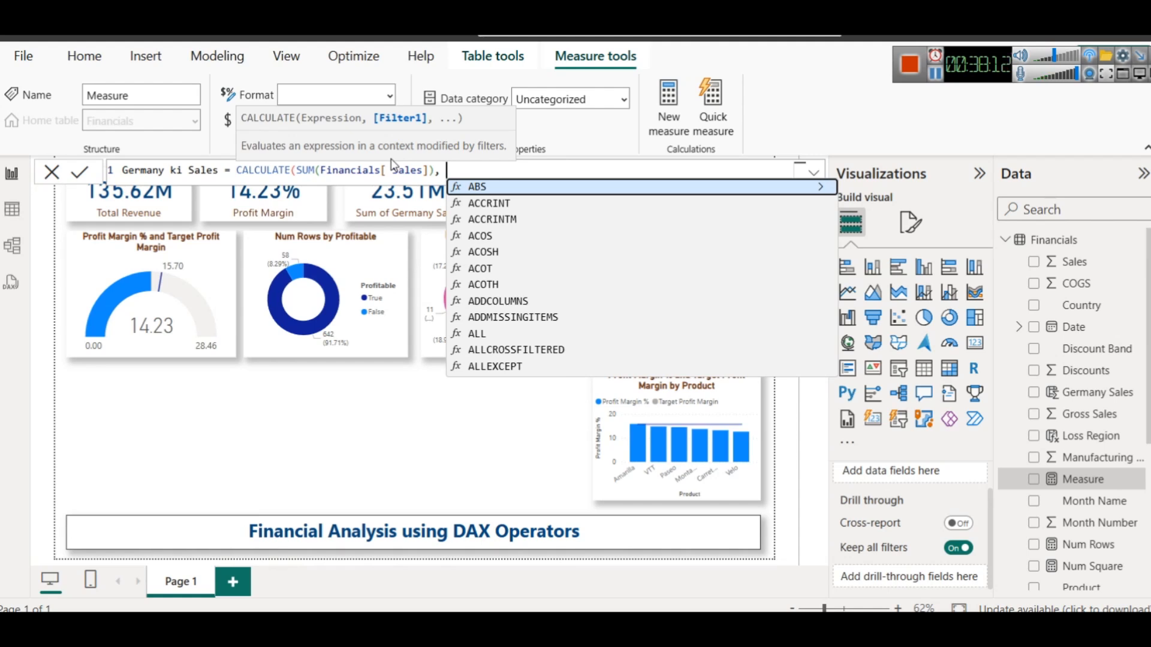
Complete the CALCULATE with the filter Financials[Country] = "Germany" and commit the measure
type("Fina")
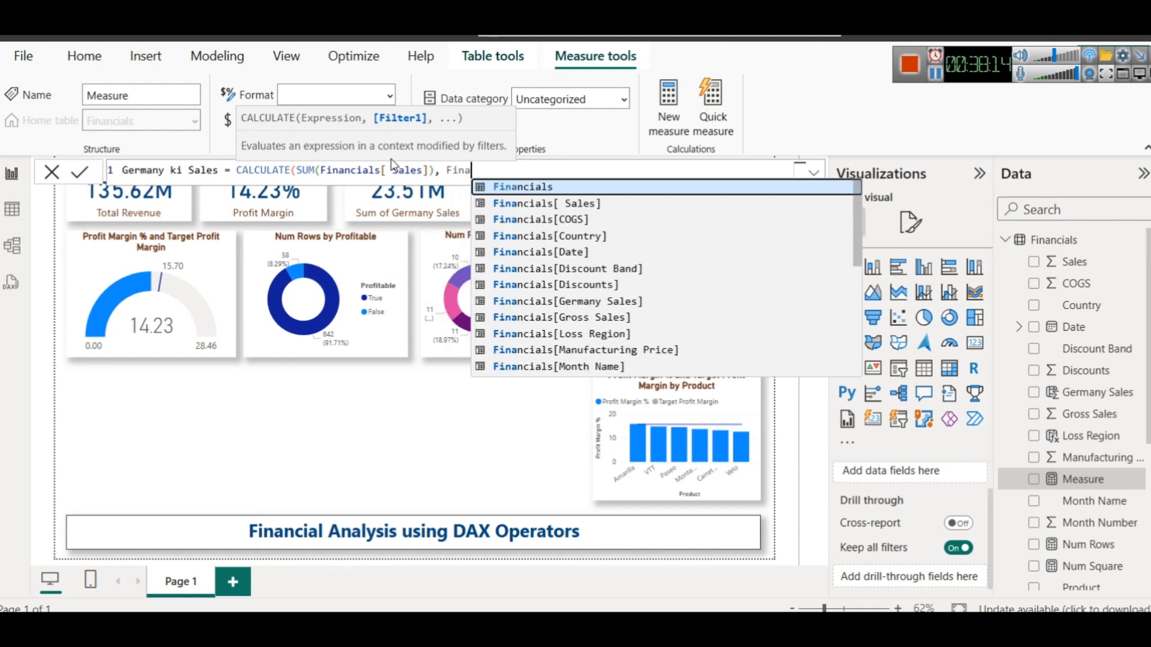
key("Down")
key("Down")
key("Down")
key("Tab")
type("= \"Germany\")")
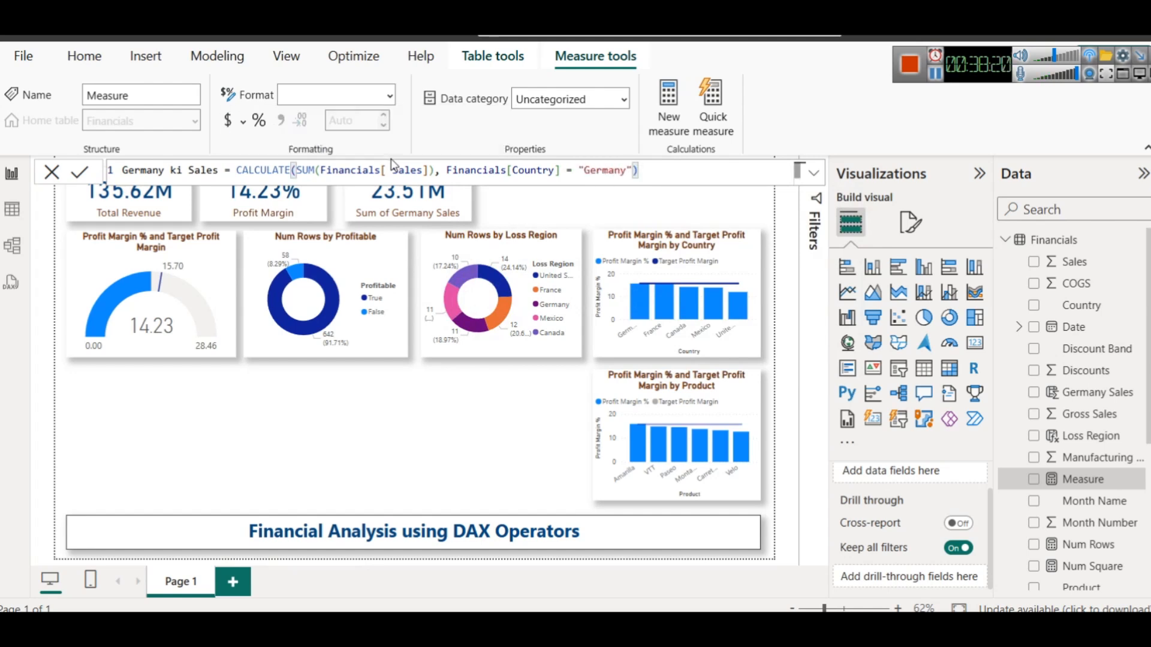
left_click(84, 175)
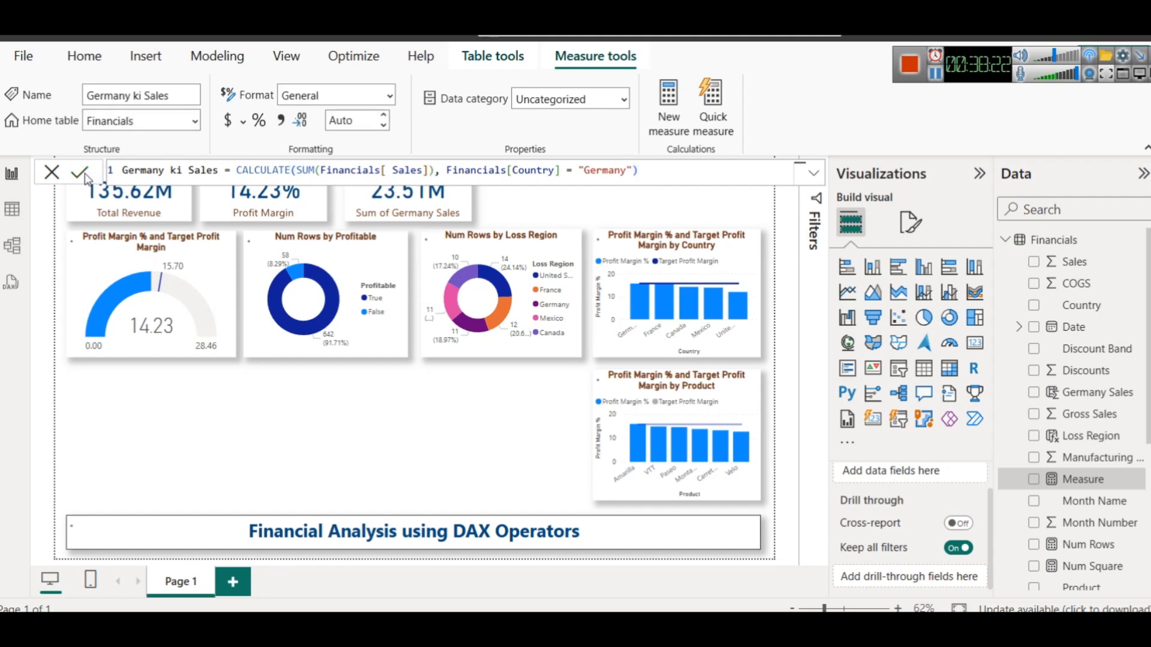
Duplicate the Sum of Germany Sales card and place the copy beside the original in the card row
left_click(340, 427)
left_click(396, 207)
left_click_drag(391, 207, 578, 209)
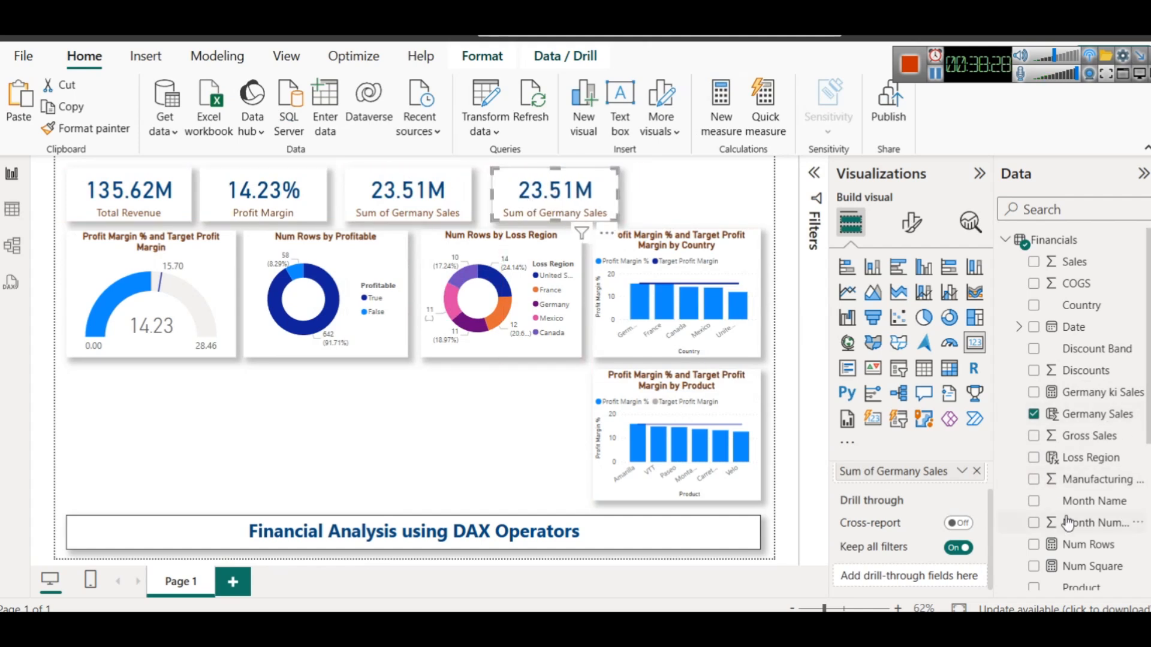
Replace the copied card's Germany Sales field with the Germany ki Sales measure, found by searching the fields for "ger"
scroll(1060, 531, "down", 3)
left_click(977, 471)
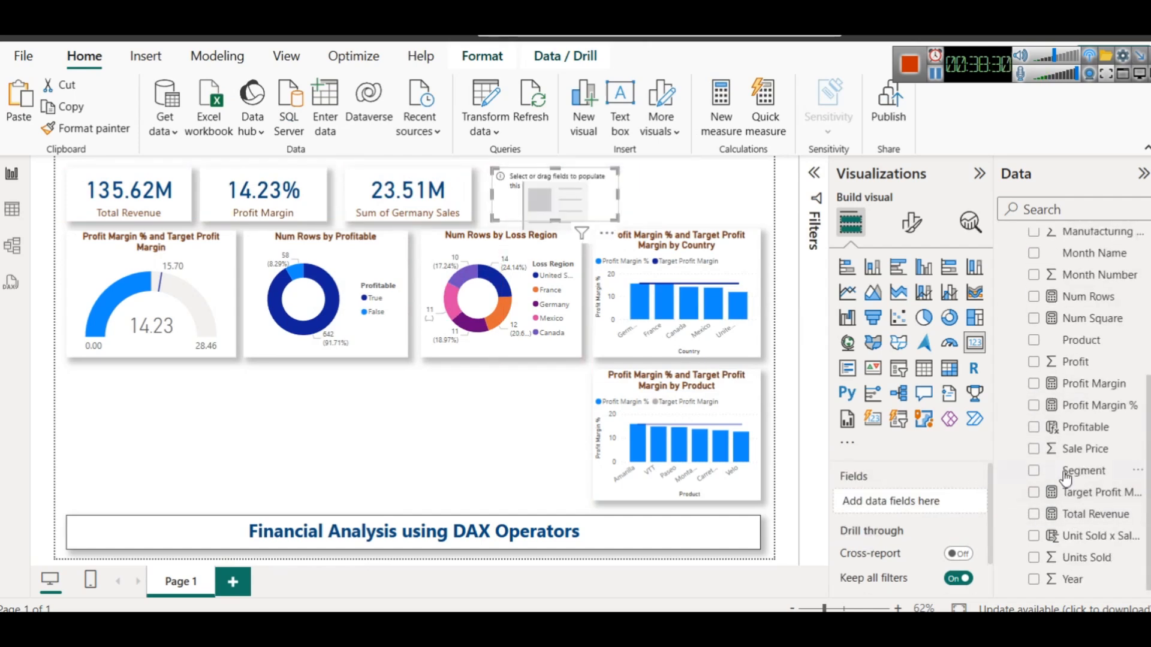
scroll(1066, 477, "up", 5)
left_click(1031, 209)
type("g")
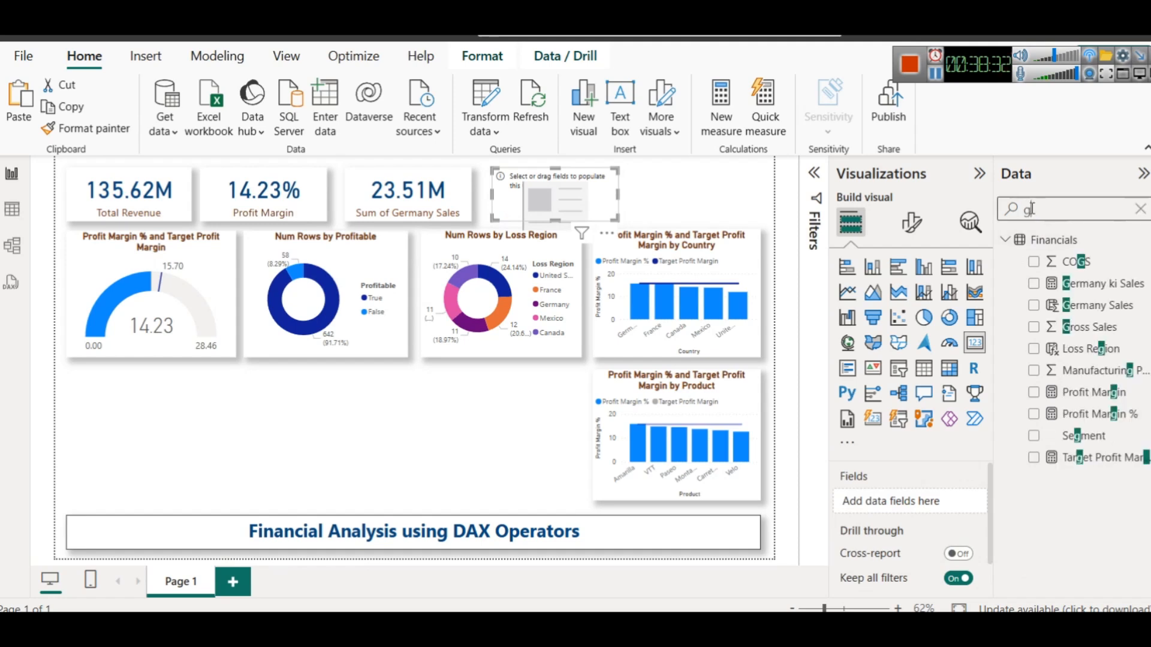
type("er")
left_click_drag(1088, 262, 912, 502)
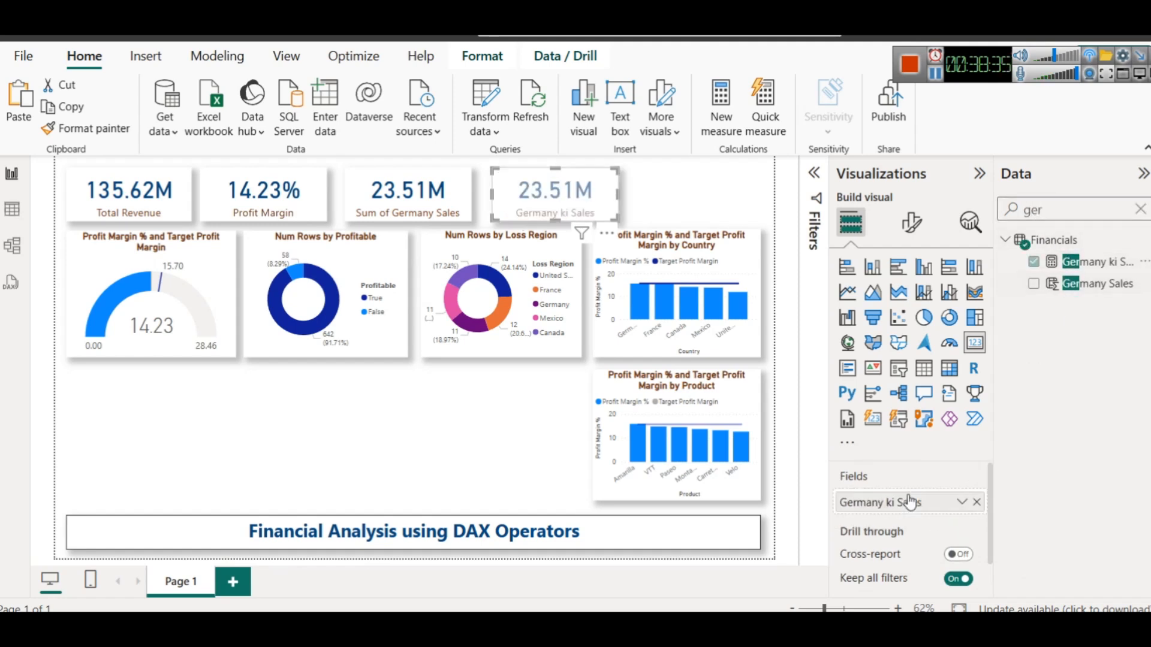
left_click(653, 214)
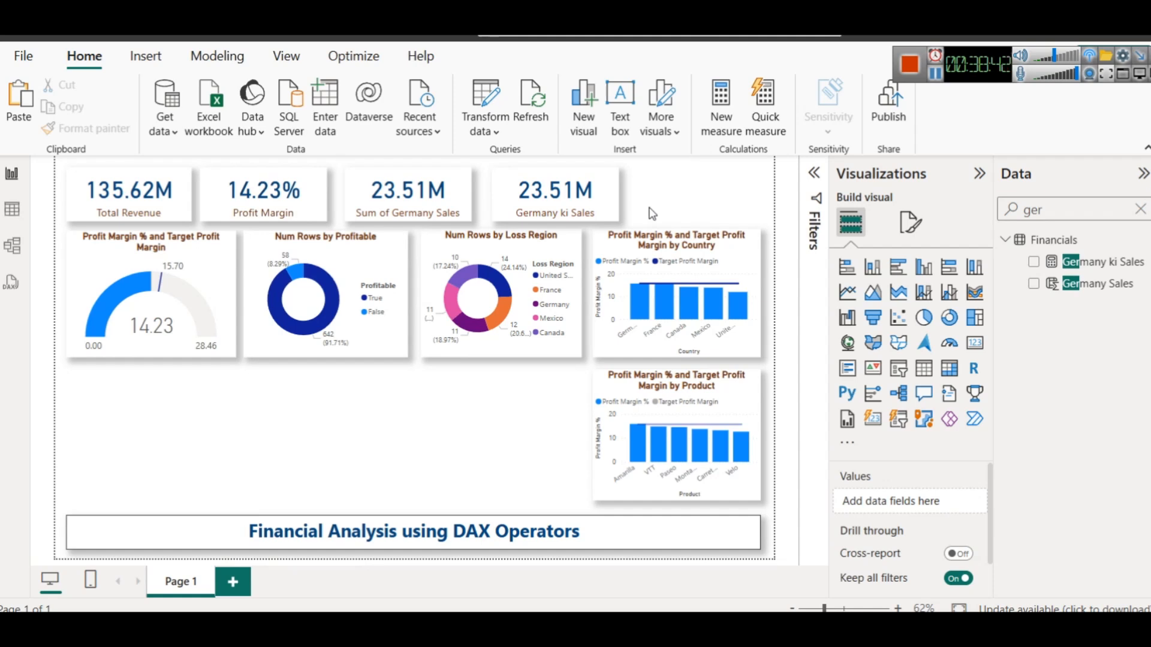
Delete the Germany ki Sales card and clear the field search
left_click(596, 191)
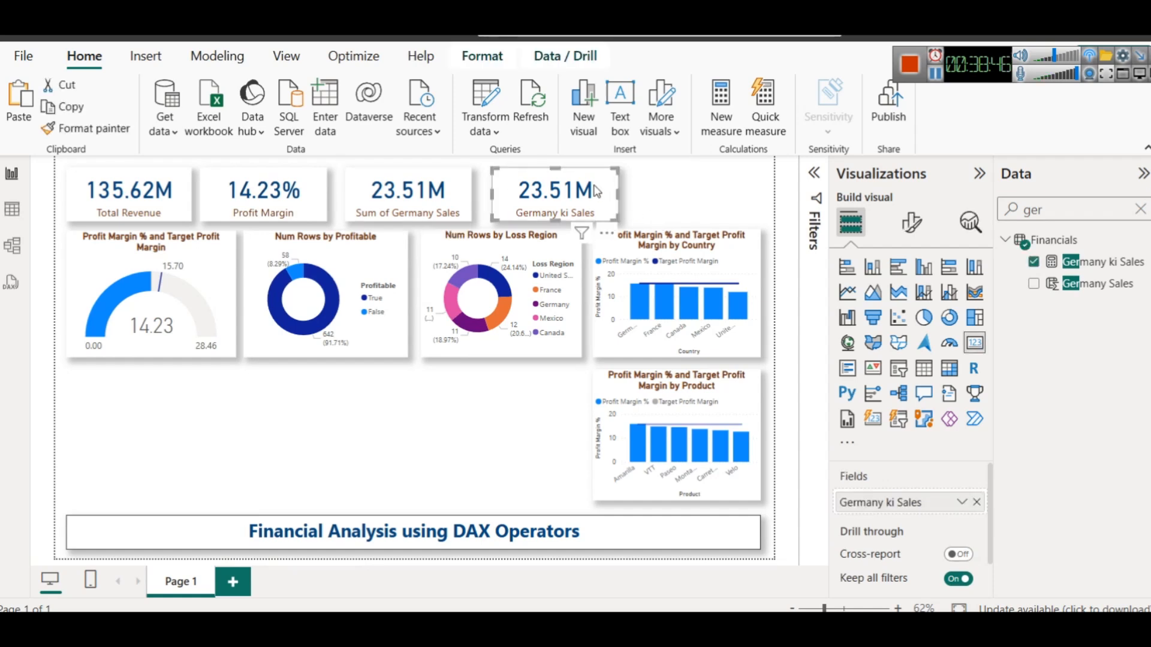
key("Delete")
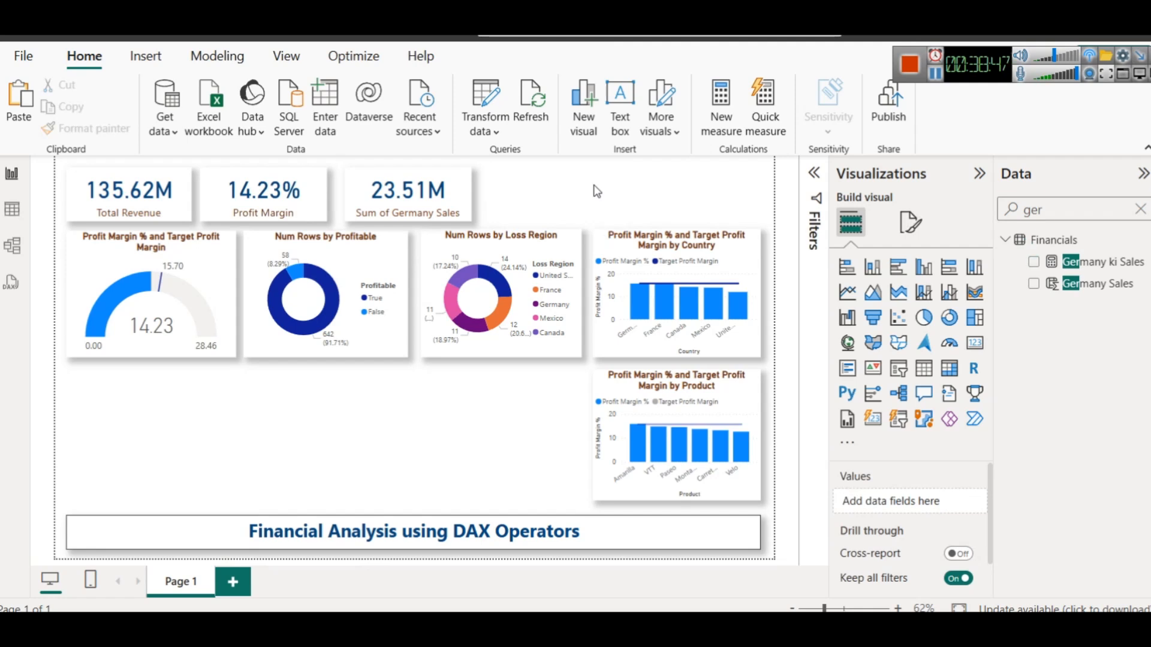
left_click(1141, 209)
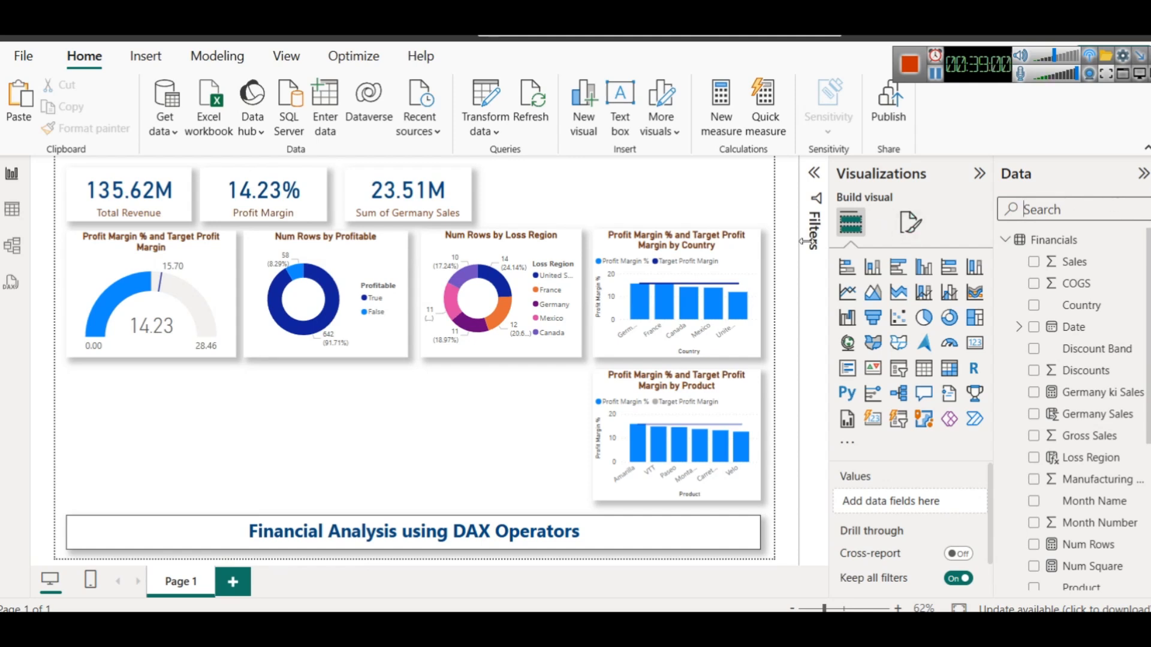
Narrow the Sum of Germany Sales card slightly from its right edge
left_click(466, 195)
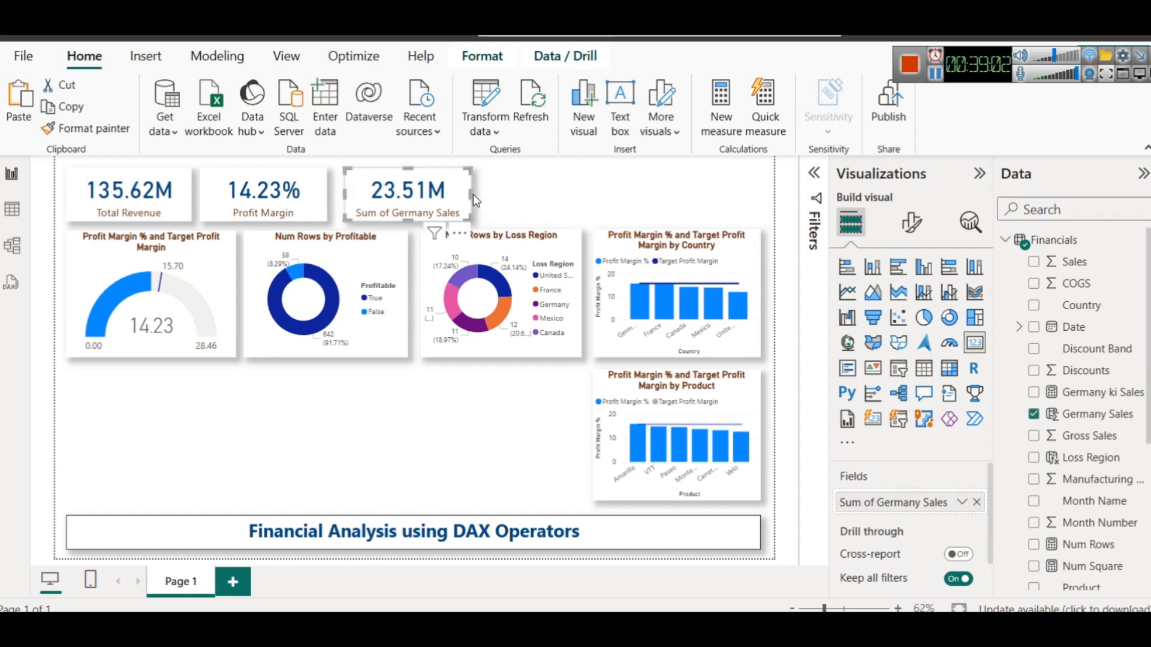
left_click(532, 200)
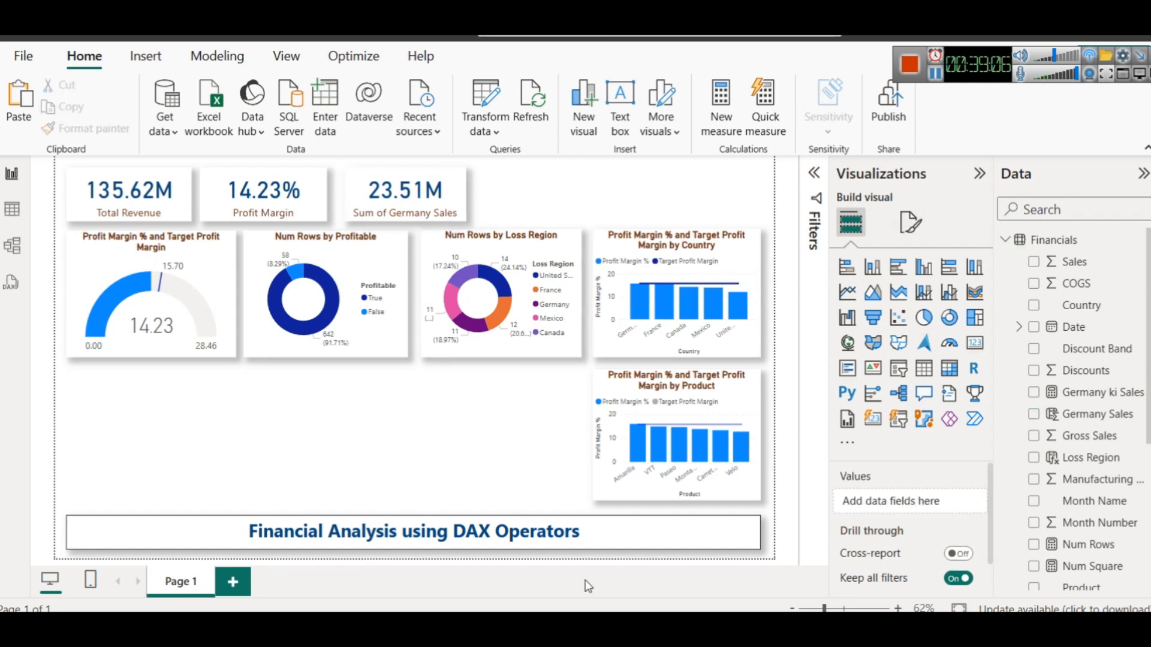
Switch to the DAX operators article in the browser and review the High Sales condition under Comparison Operators
left_click(587, 628)
left_click(555, 561)
scroll(622, 431, "down", 2)
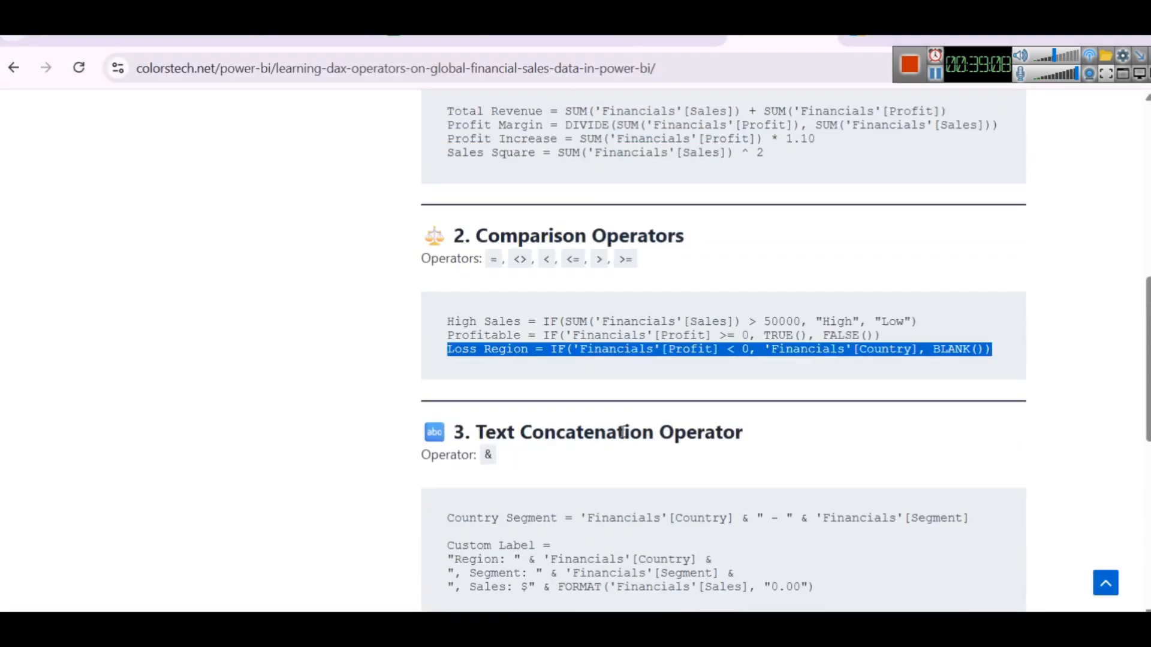
scroll(622, 432, "up", 3)
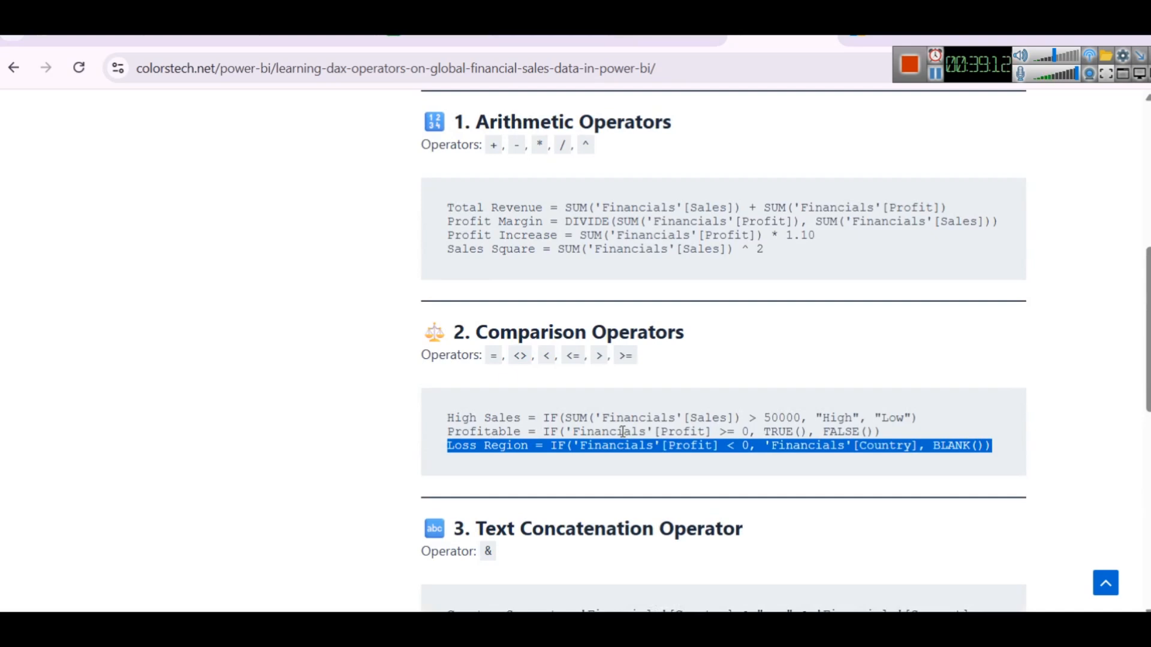
left_click(563, 418)
left_click_drag(563, 417, 803, 415)
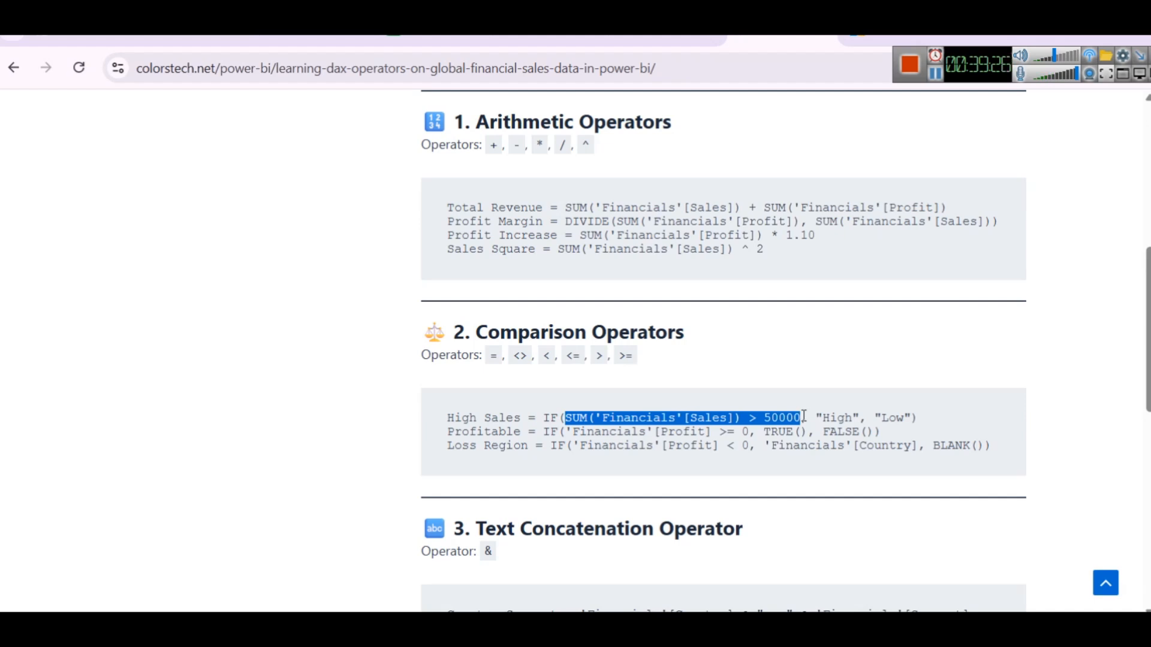
Examine the article's Logical Operators section, highlighting the || operator
scroll(795, 359, "down", 10)
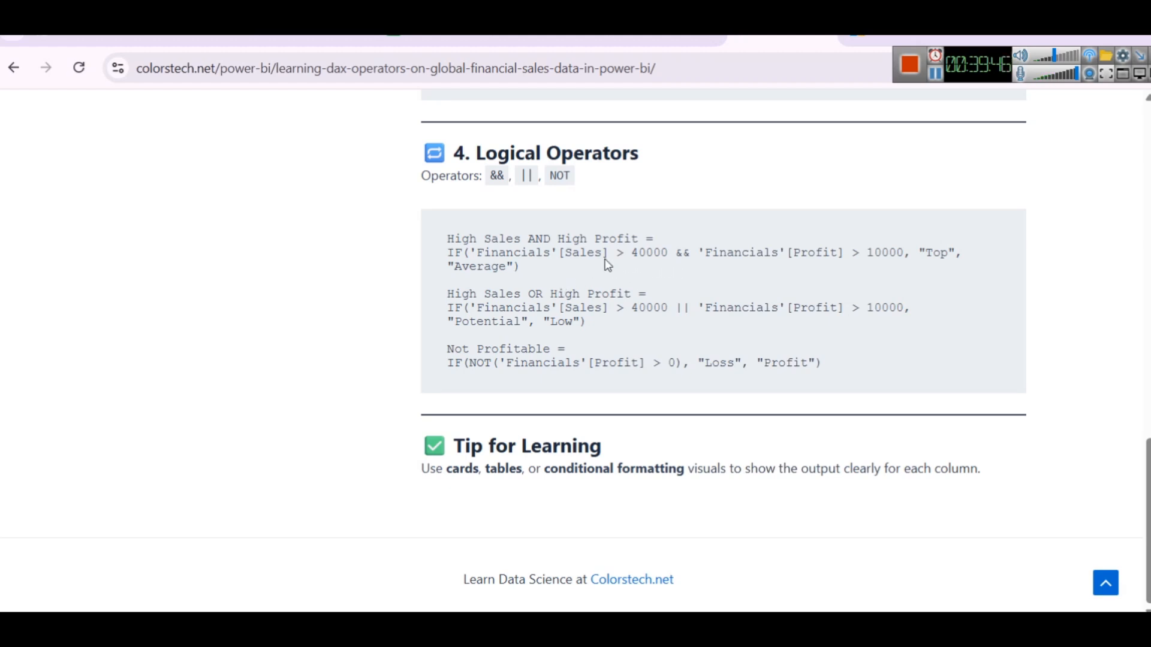
double_click(527, 176)
left_click_drag(549, 178, 550, 198)
left_click(528, 175)
double_click(527, 176)
Open the On-Screen Keyboard, show its Shift characters to locate the pipe symbol, and close it
key("super+s")
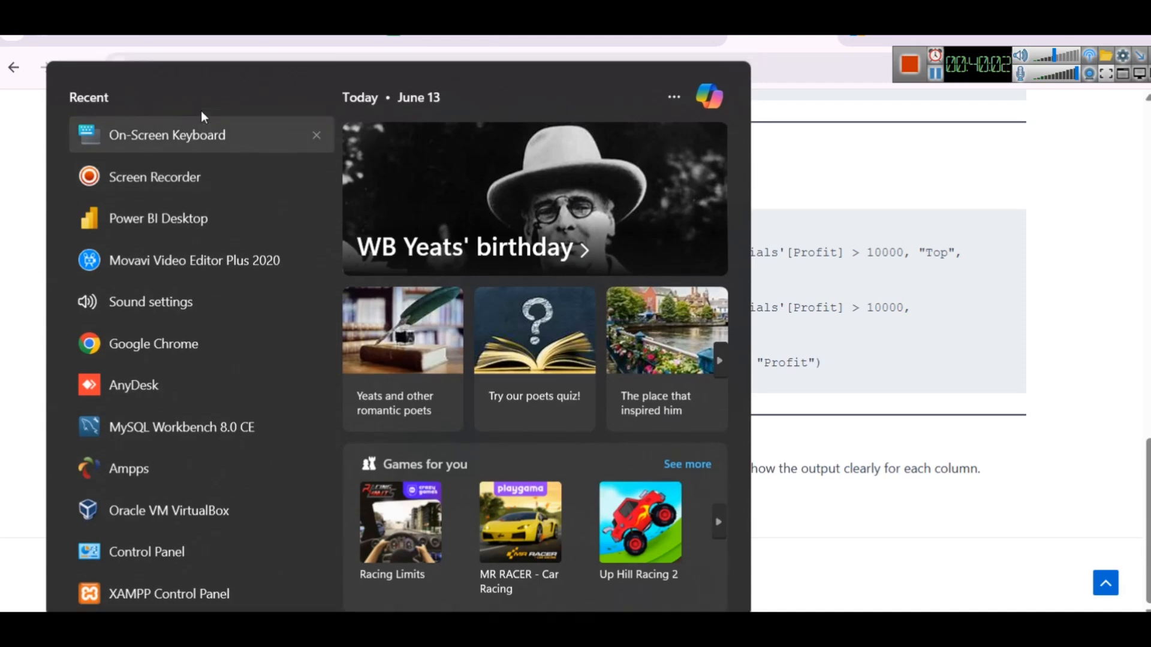
left_click(201, 119)
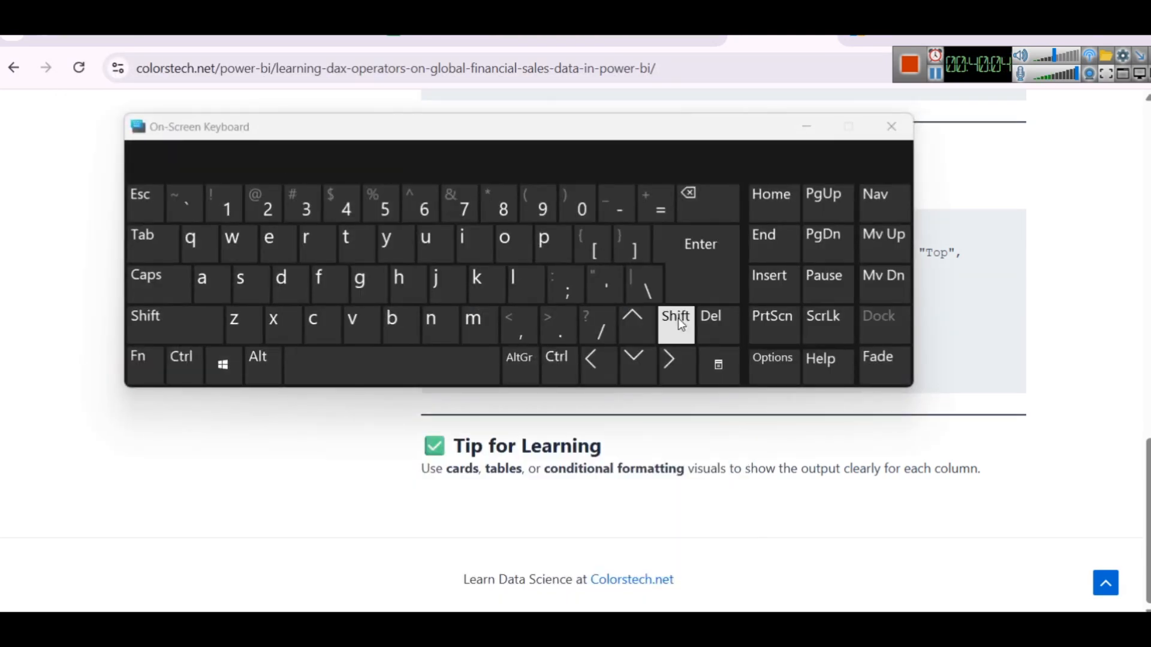
left_click(679, 323)
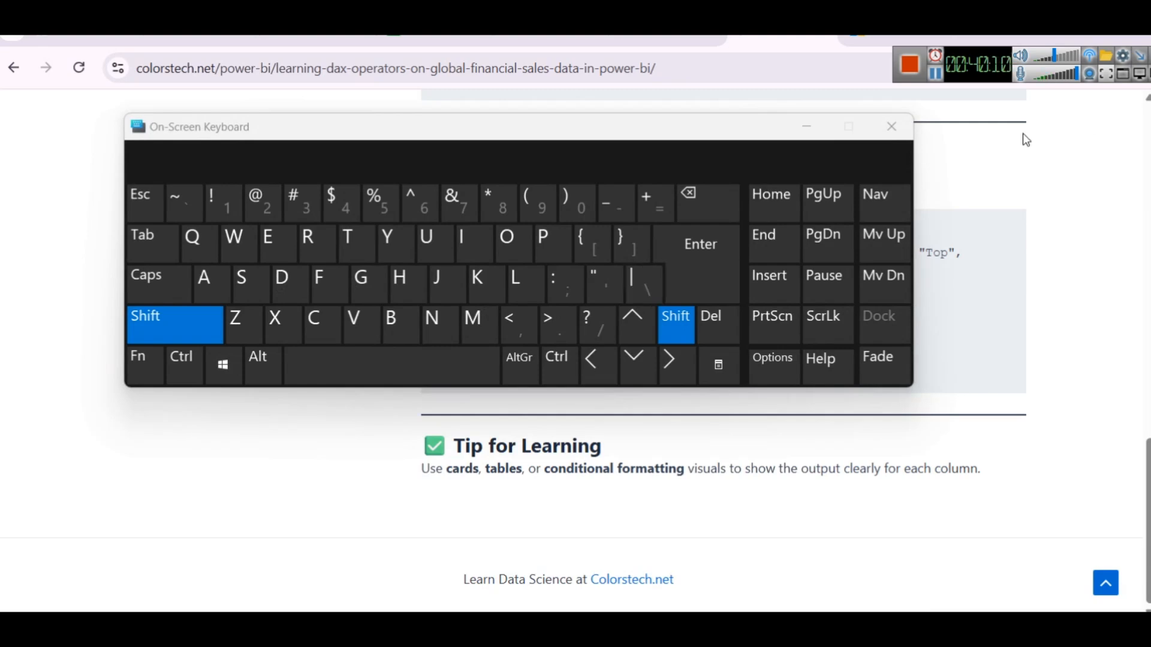
left_click(893, 126)
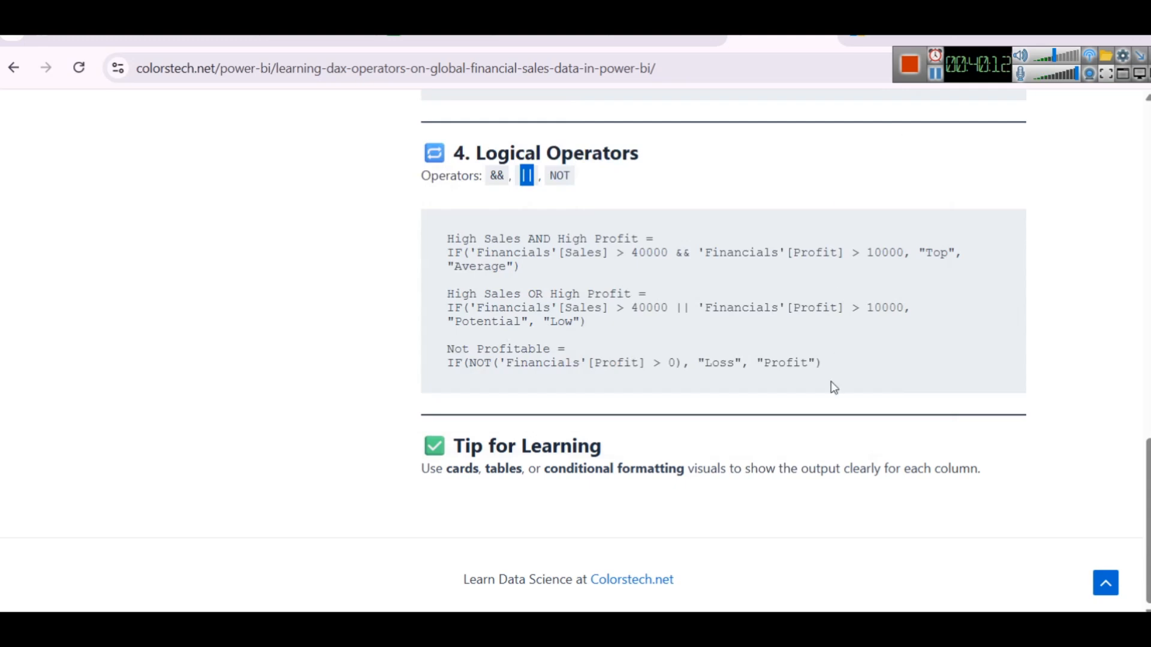
Highlight the && and NOT operators in the article's Logical Operators list for review
mouse_move(489, 180)
left_mouse_down()
mouse_move(508, 204)
mouse_move(505, 180)
left_mouse_up()
left_click(499, 181)
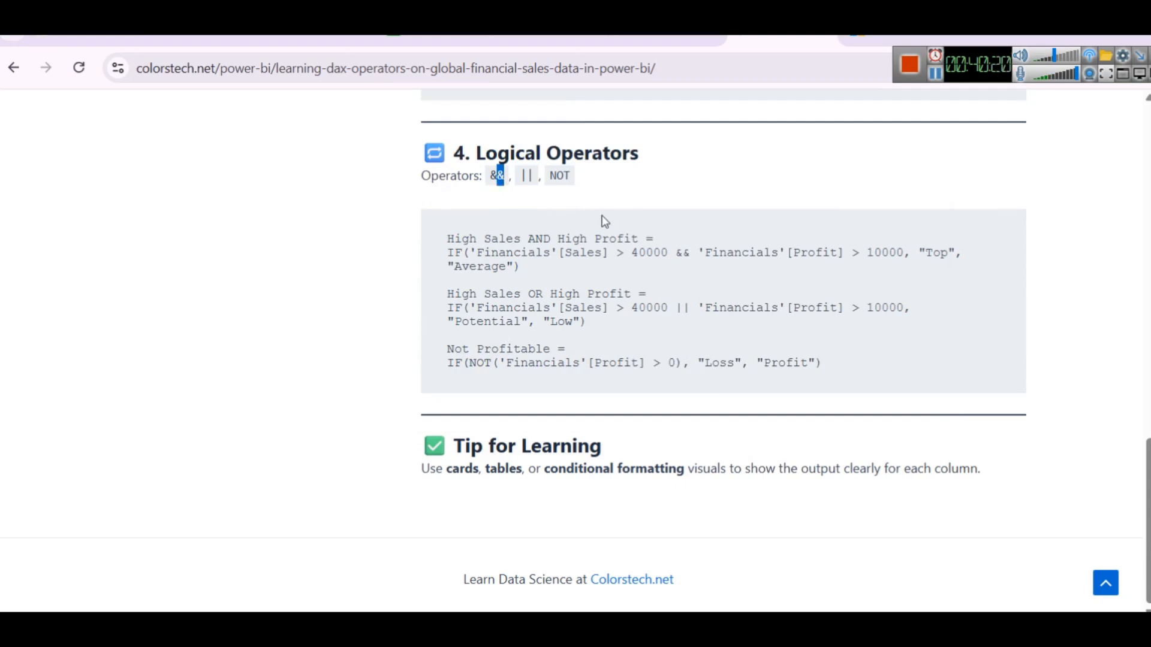
left_click(558, 190)
double_click(549, 179)
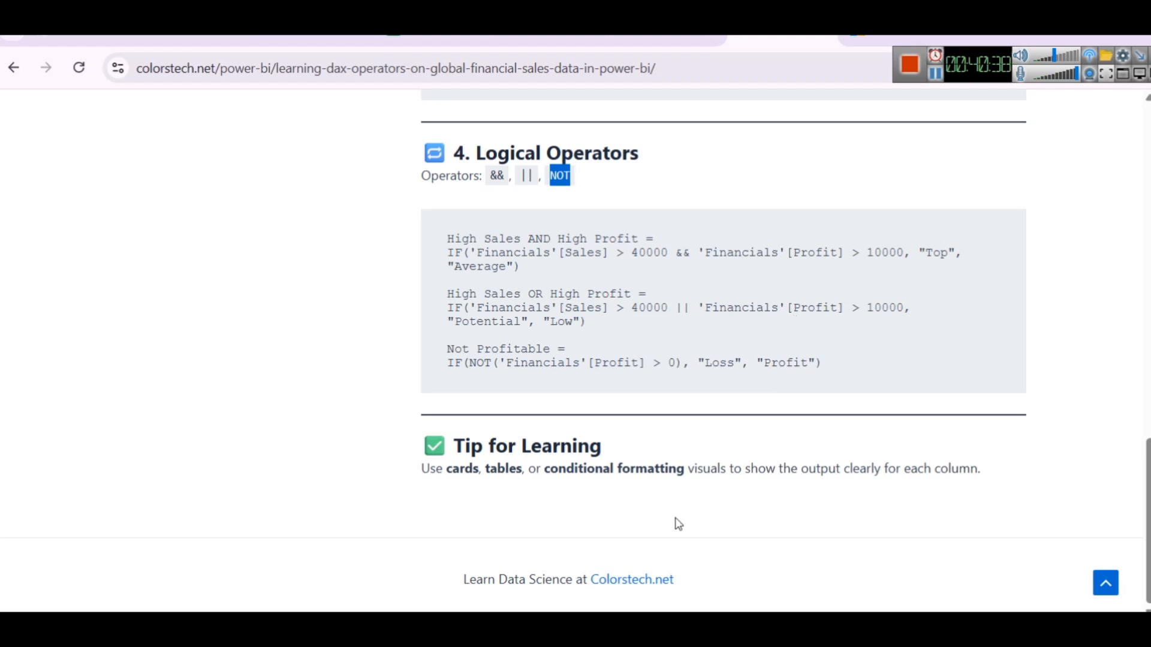
Switch back to Power BI, check the Country column's distinct values in the Financials table data, and return to the report
mouse_move(593, 607)
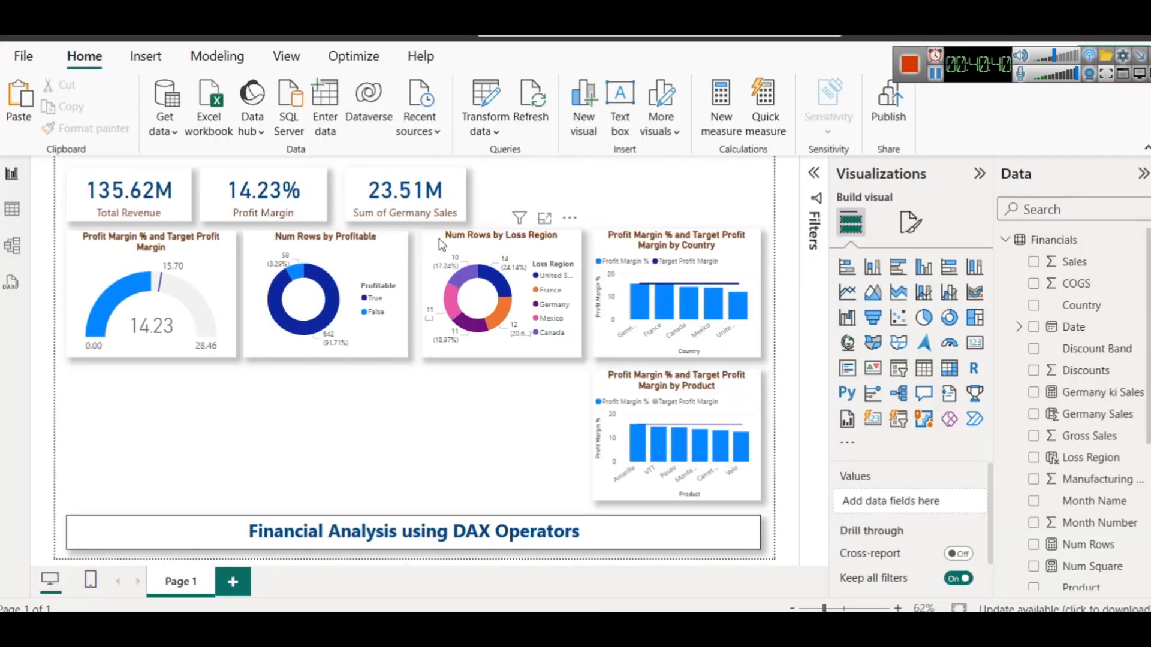
left_click(438, 212)
left_click(18, 217)
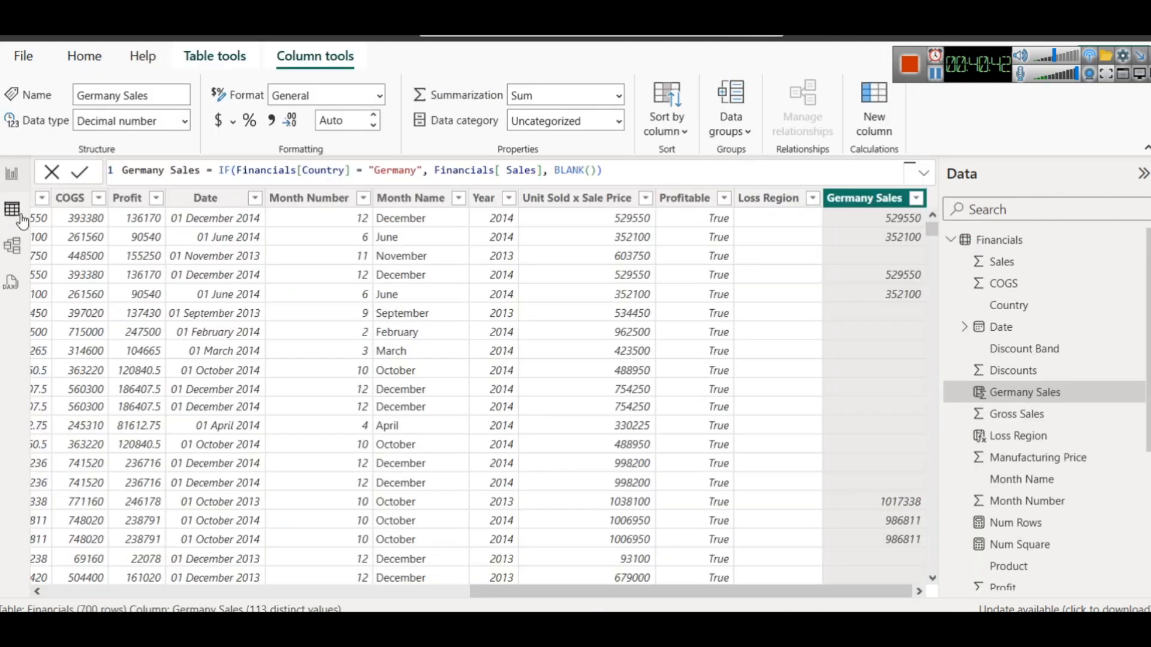
left_click_drag(437, 591, 402, 600)
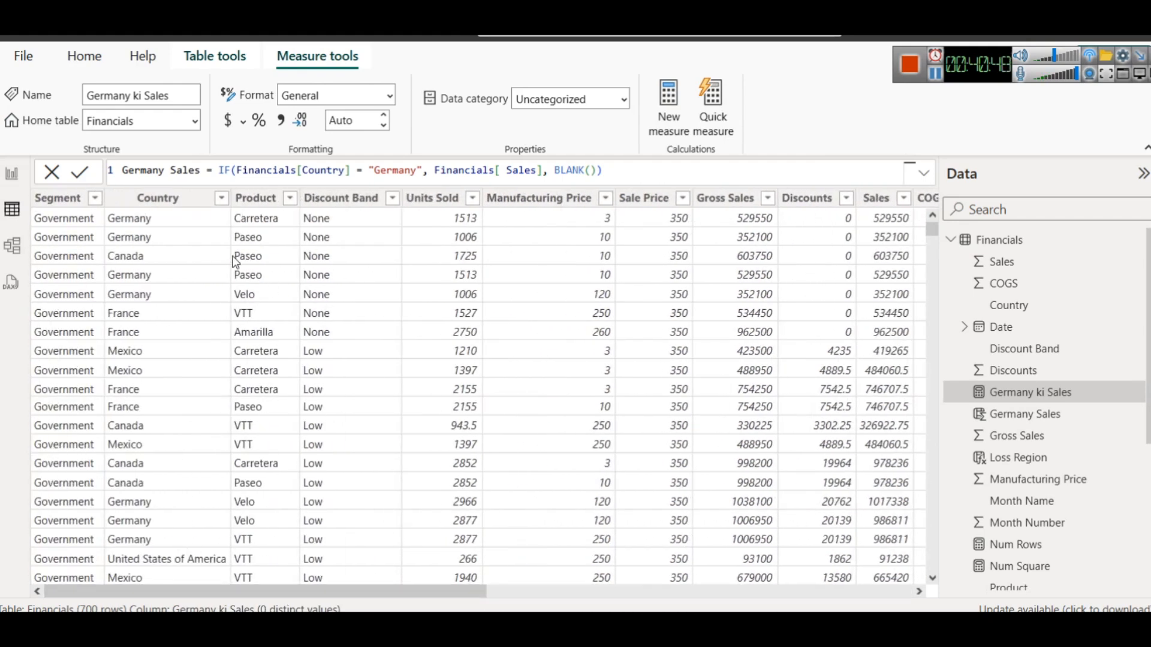
left_click(222, 197)
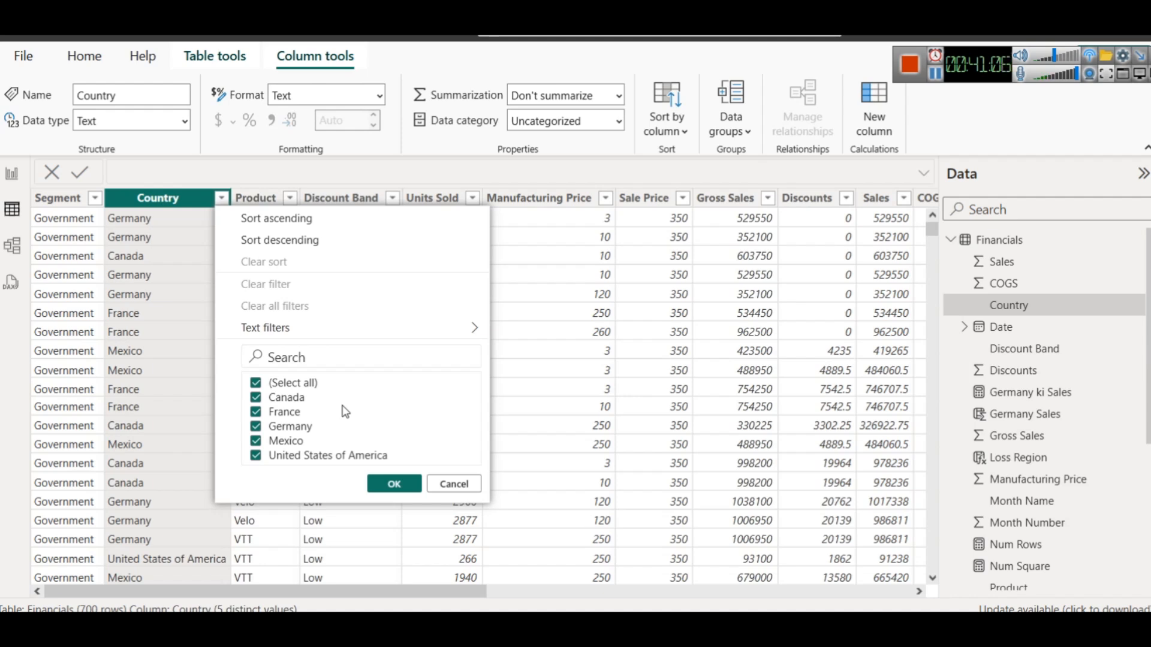
left_click(11, 173)
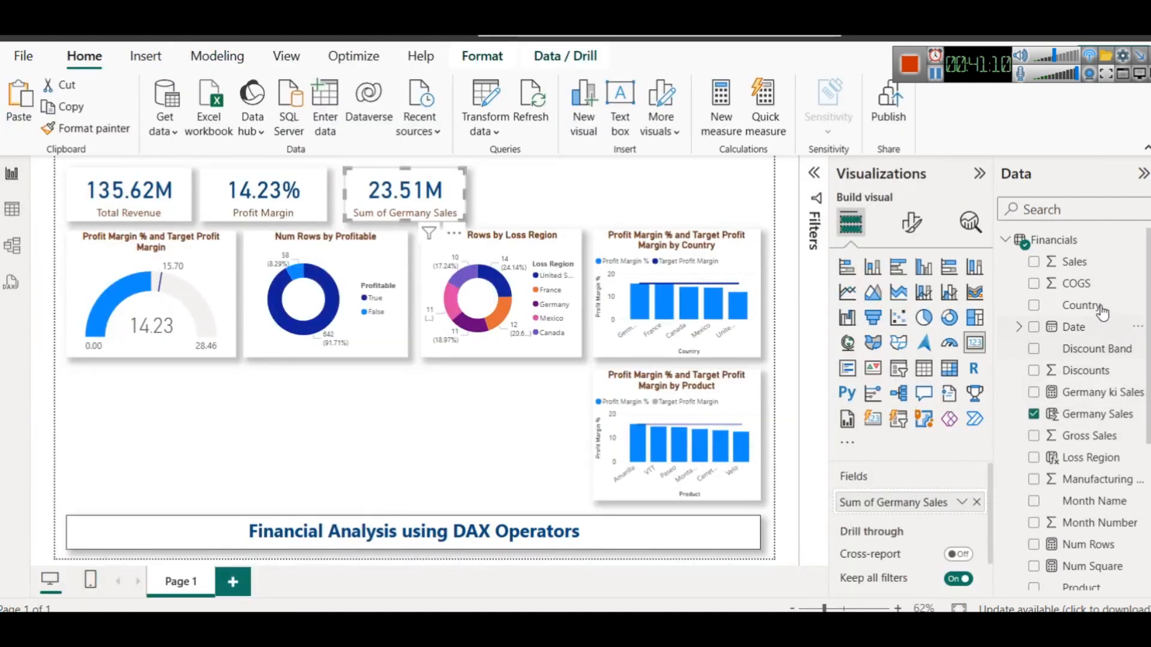
Copy the full formula of the Germany Sales column in the Financials table
left_click(1058, 243)
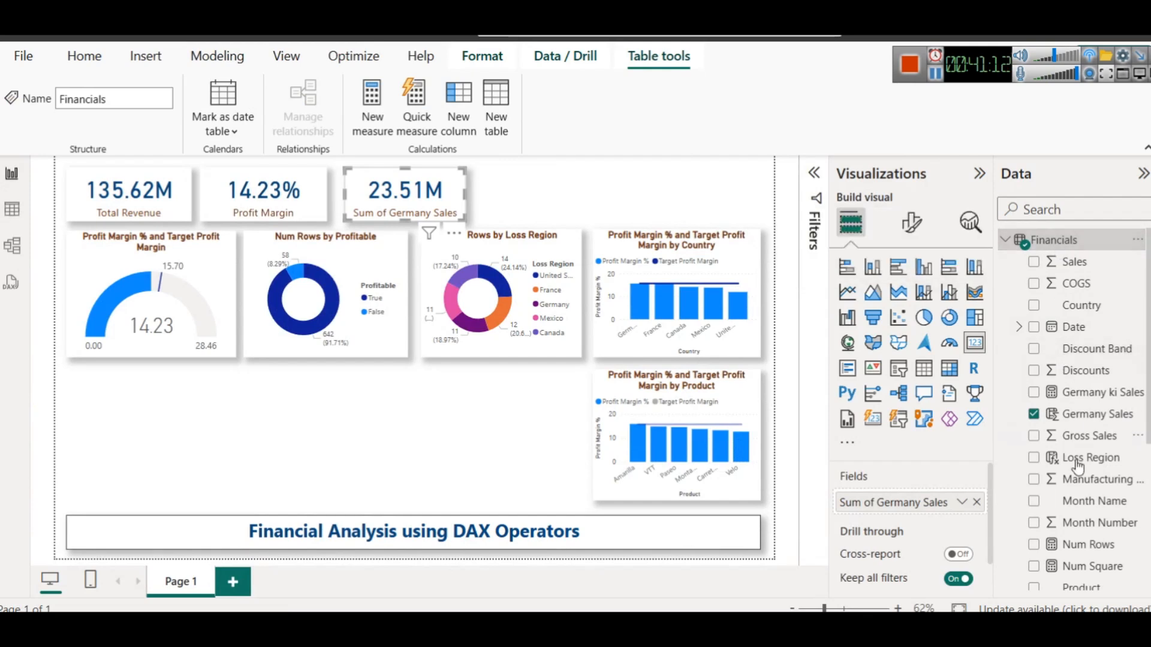
left_click(1079, 418)
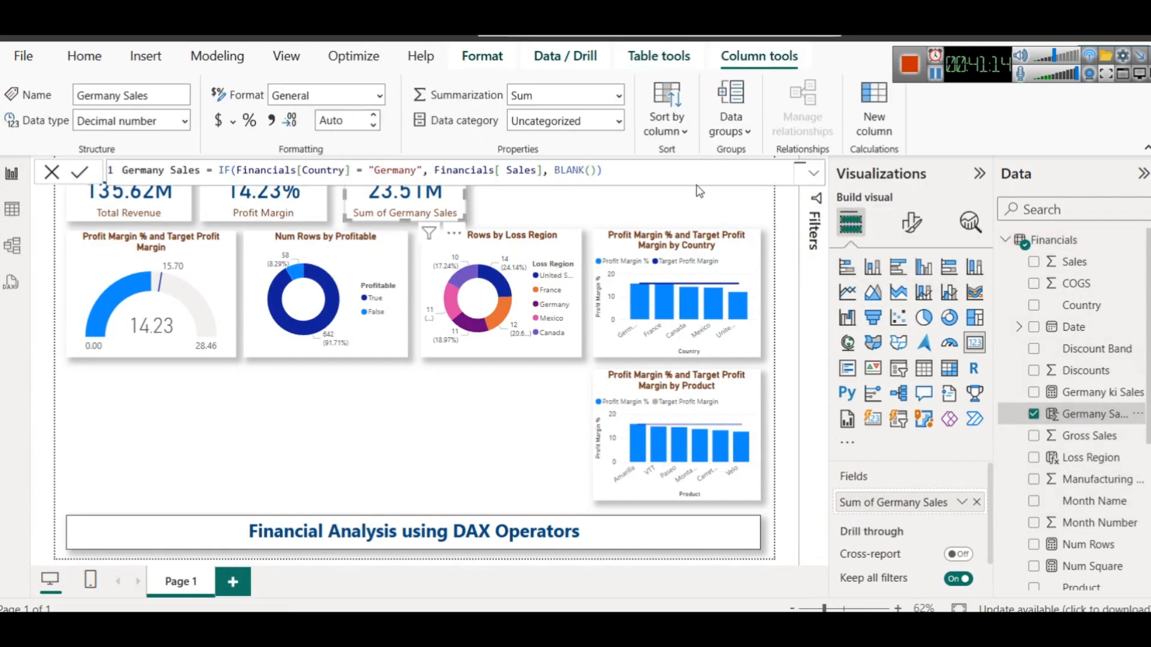
left_click(680, 173)
key("ctrl+a")
key("ctrl+c")
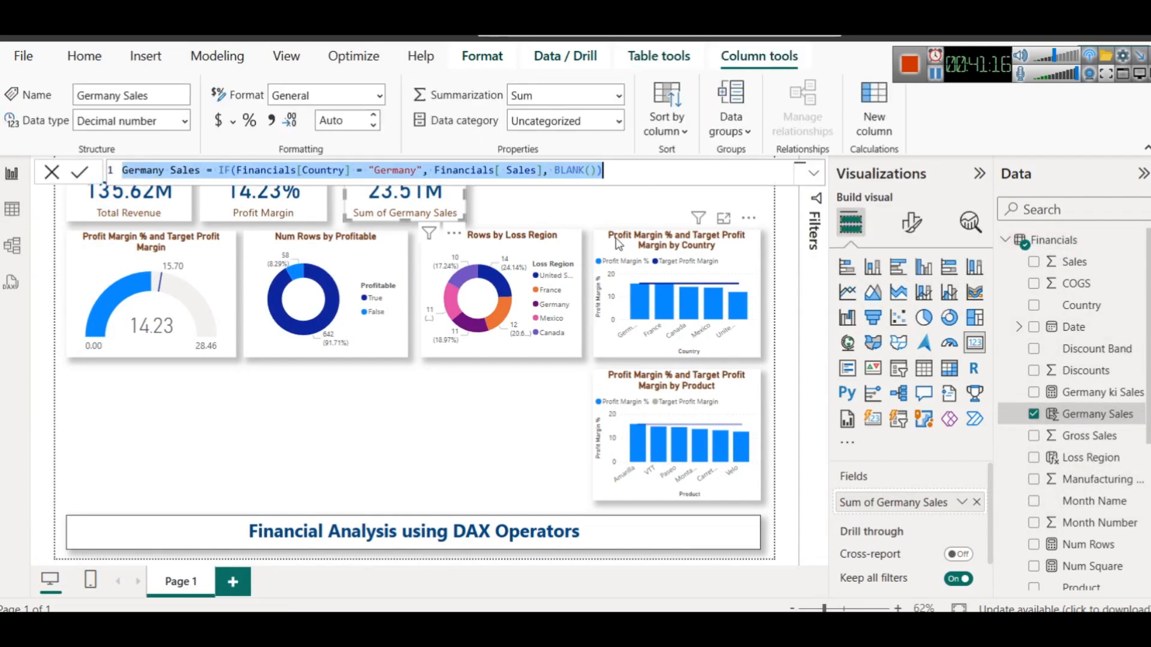
Add a new measure to Financials, paste the copied Germany Sales formula into it, and change its name to Europe Sales
right_click(1036, 239)
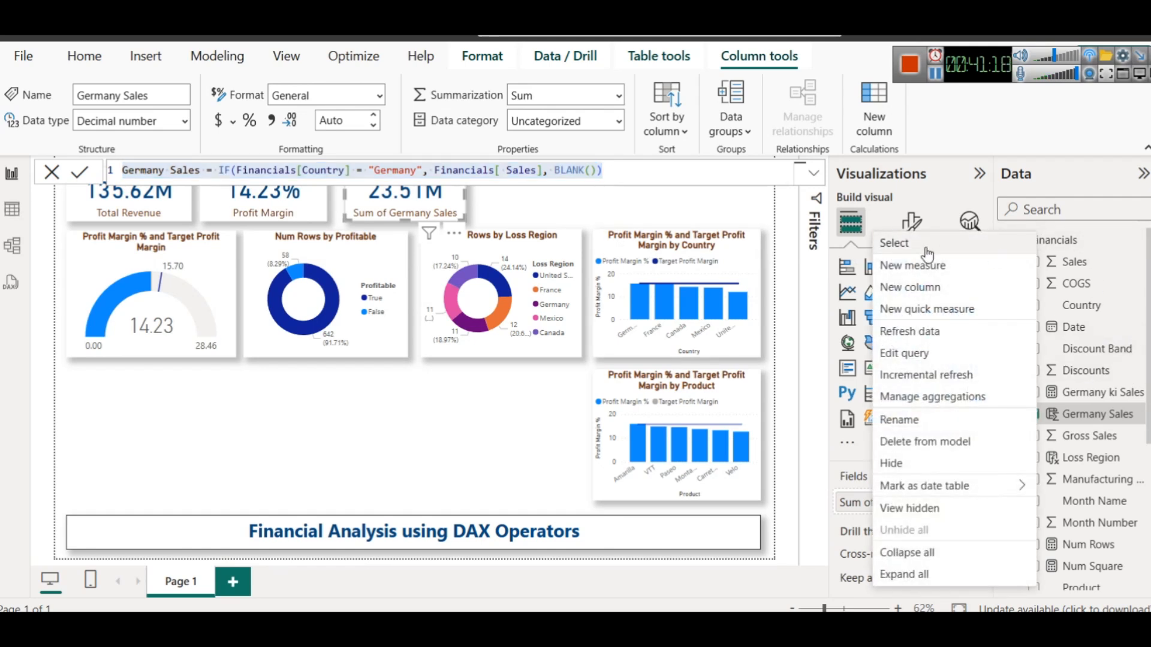
left_click(942, 265)
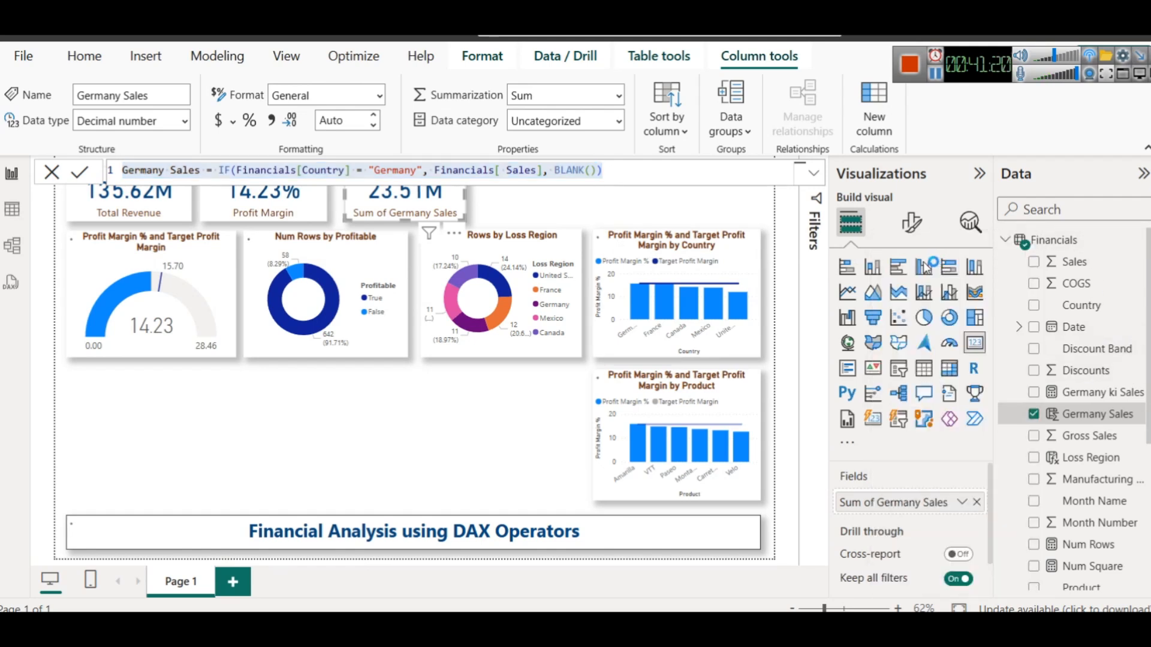
key("ctrl+a")
key("ctrl+v")
double_click(136, 171)
type("Europe")
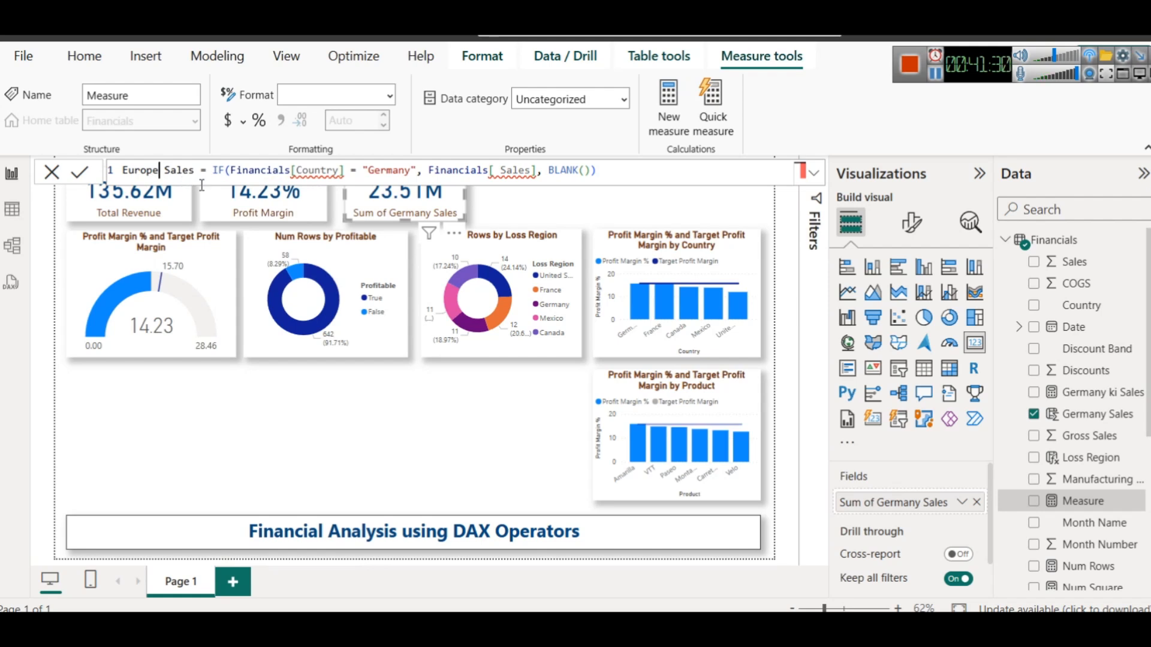
Copy the whole Europe Sales formula, clear it from the measure, and leave the unfinished measure
key("ctrl+a")
key("ctrl+c")
key("BackSpace")
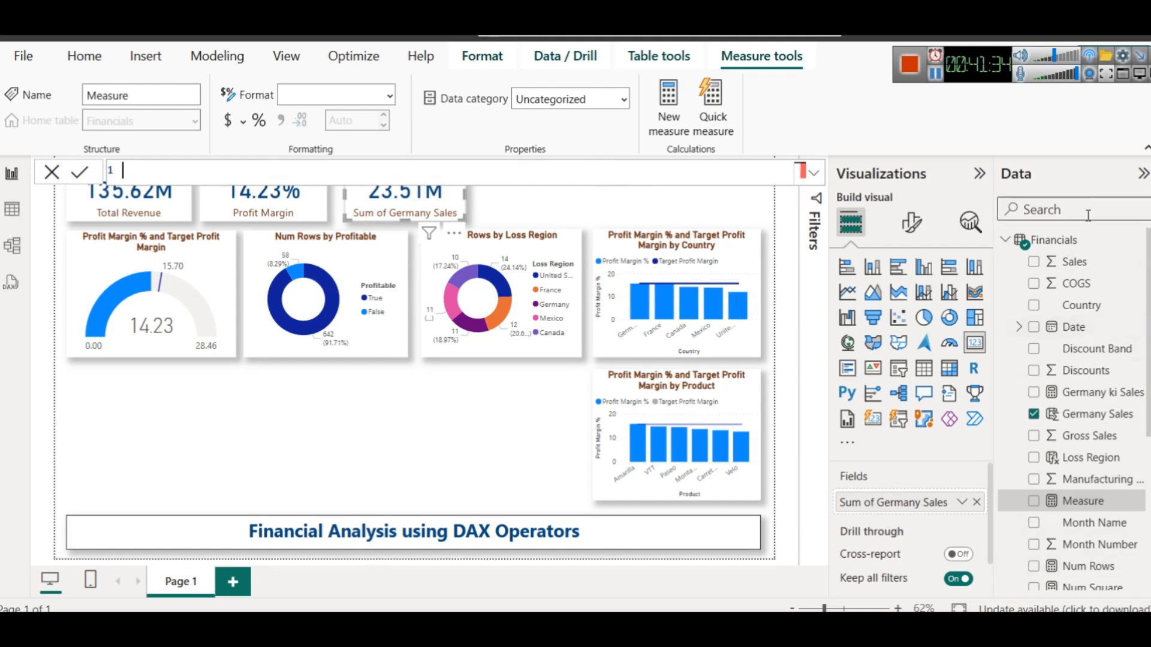
left_click(1057, 244)
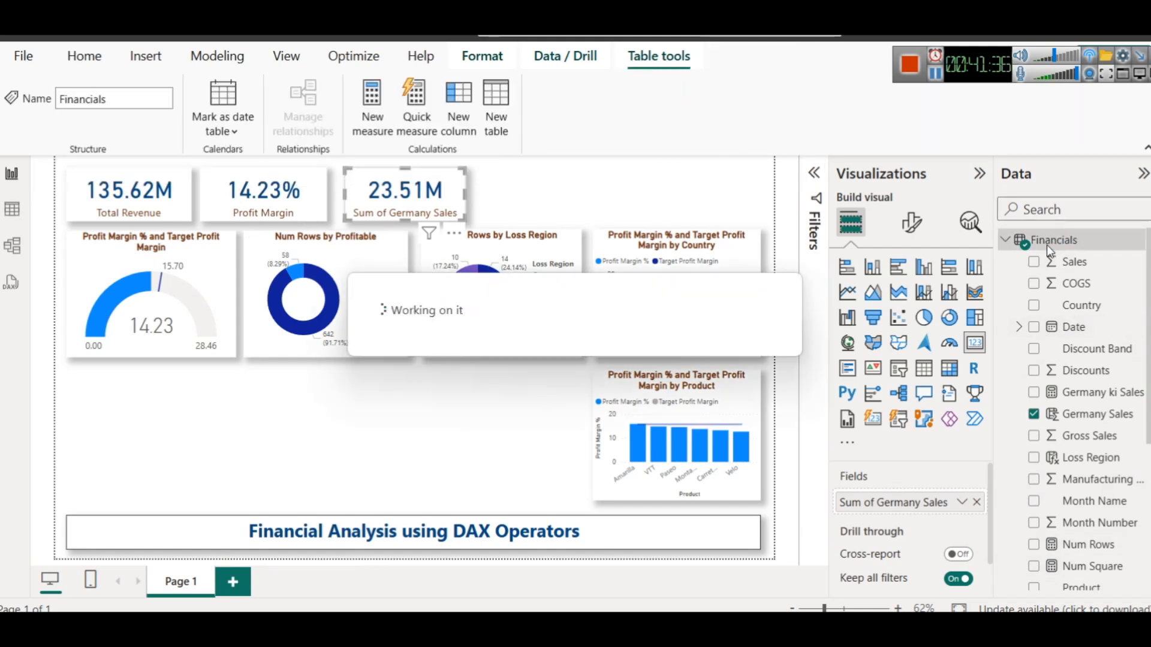
Add a new calculated column to the Financials table and paste the copied Europe Sales formula into it
right_click(1048, 248)
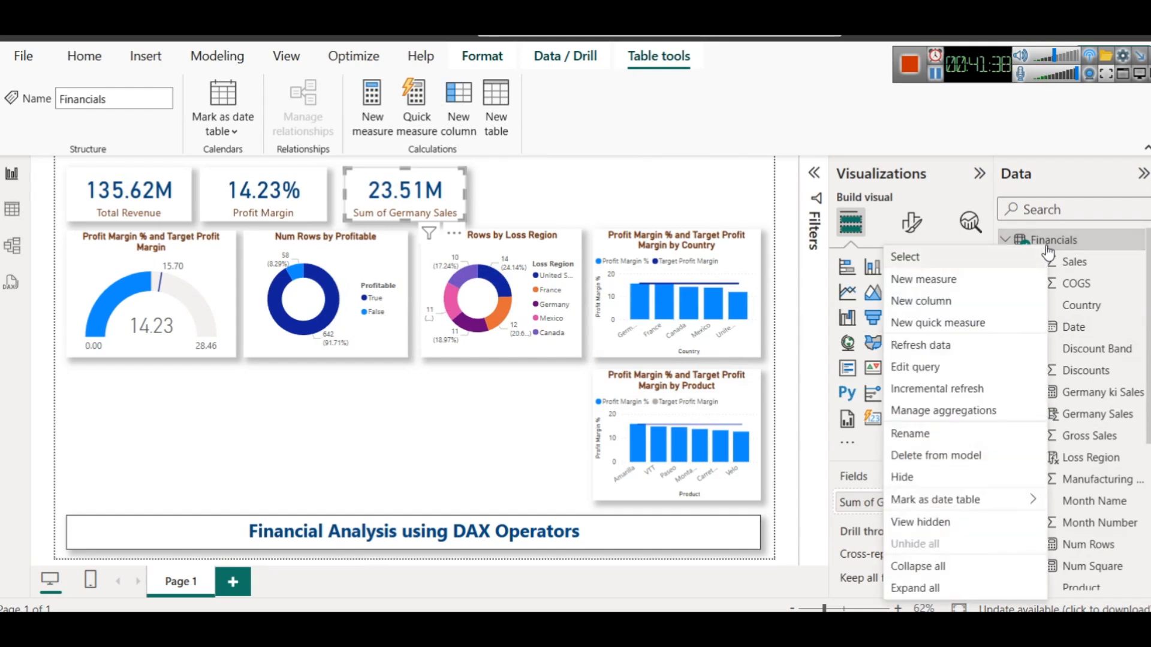
left_click(962, 302)
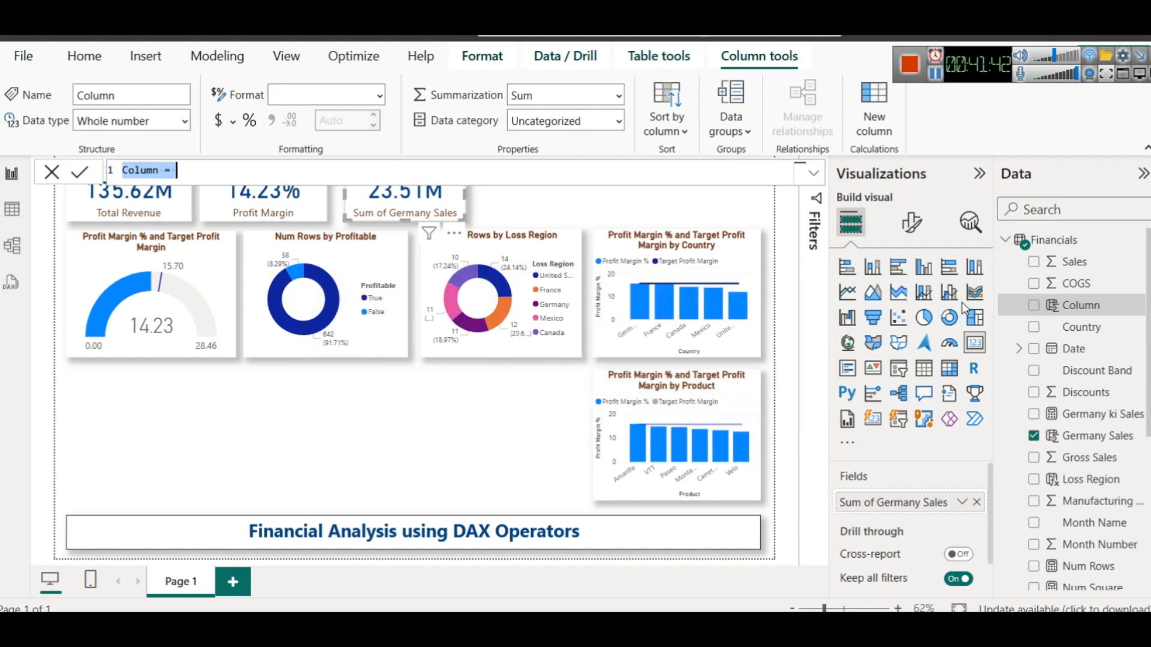
key("ctrl+v")
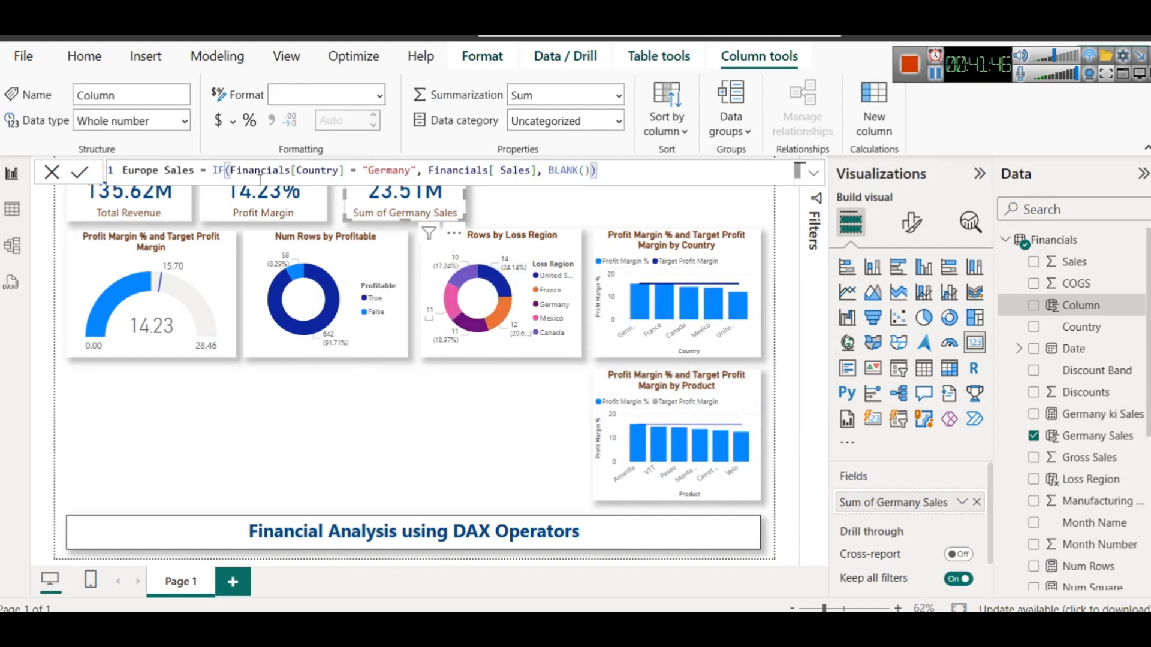
Extend the Europe Sales IF condition after "Germany" with || Financials[Country] = "France"
left_click(416, 170)
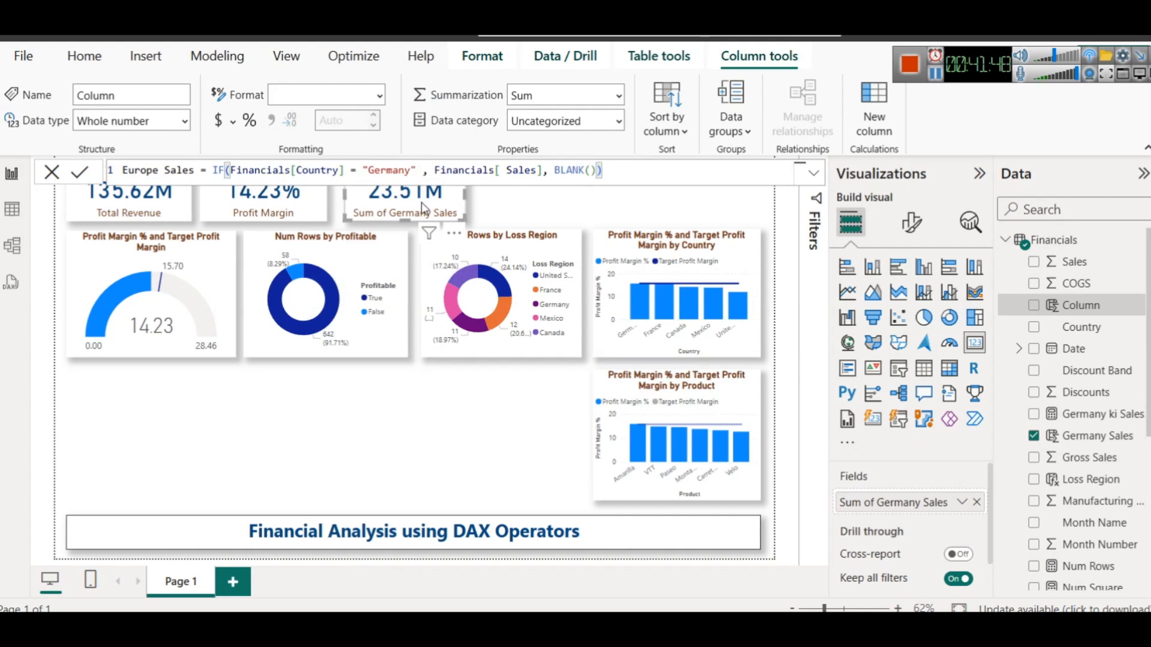
type("||")
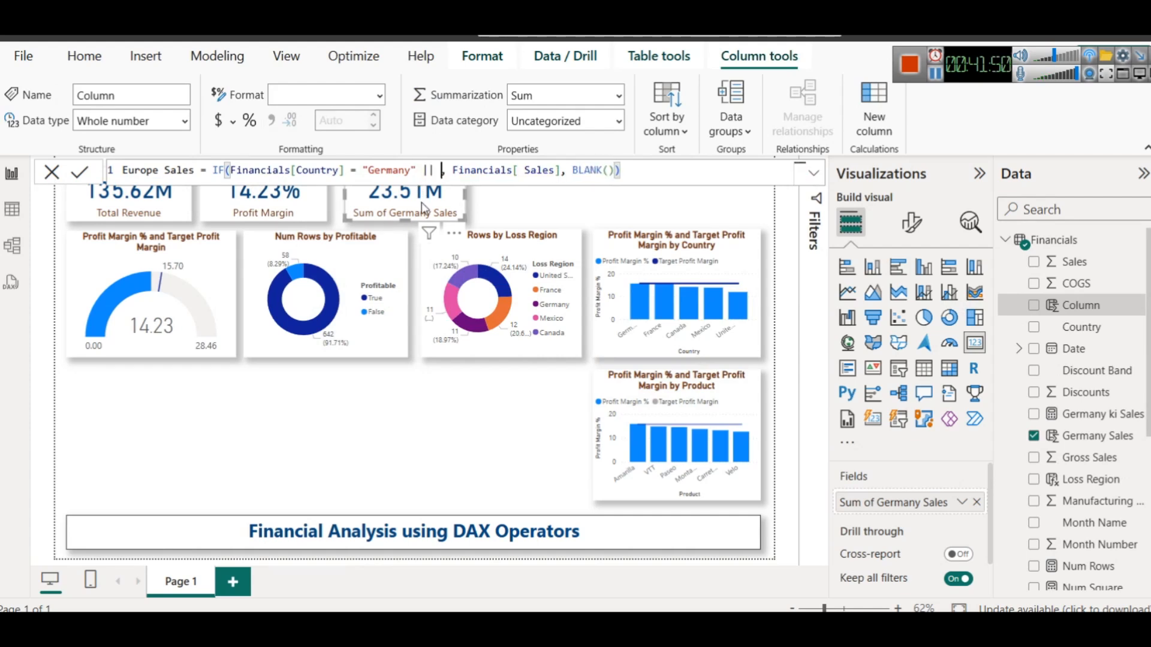
left_click_drag(418, 169, 230, 169)
key("ctrl+c")
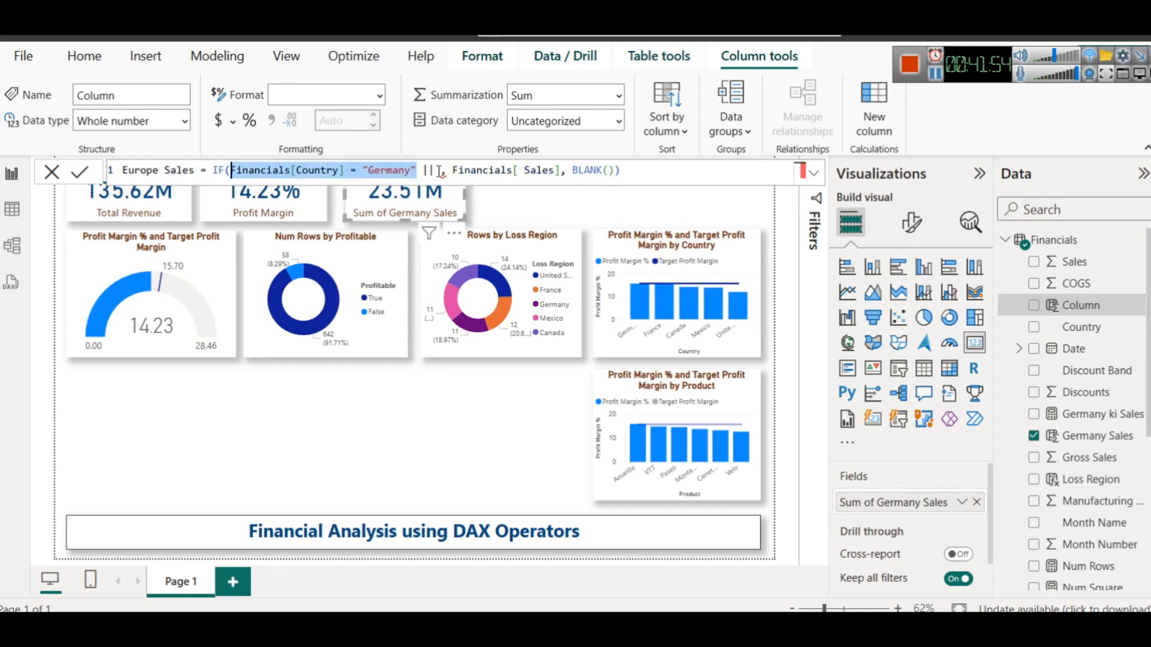
left_click(433, 170)
key("ctrl+v")
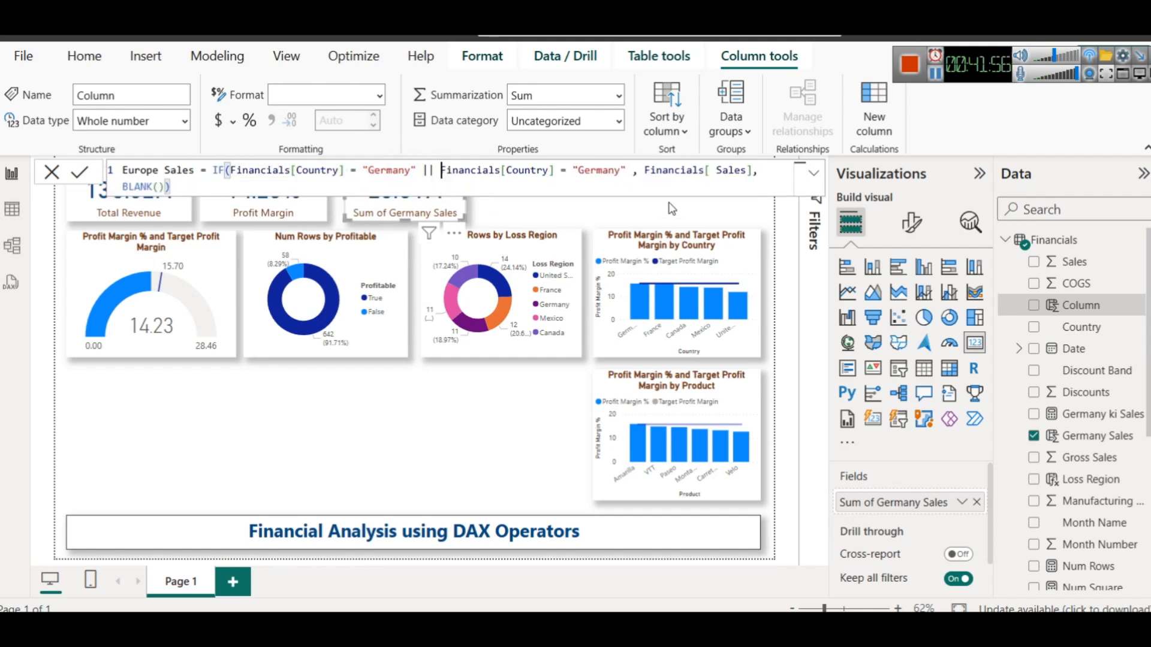
double_click(611, 171)
type("France")
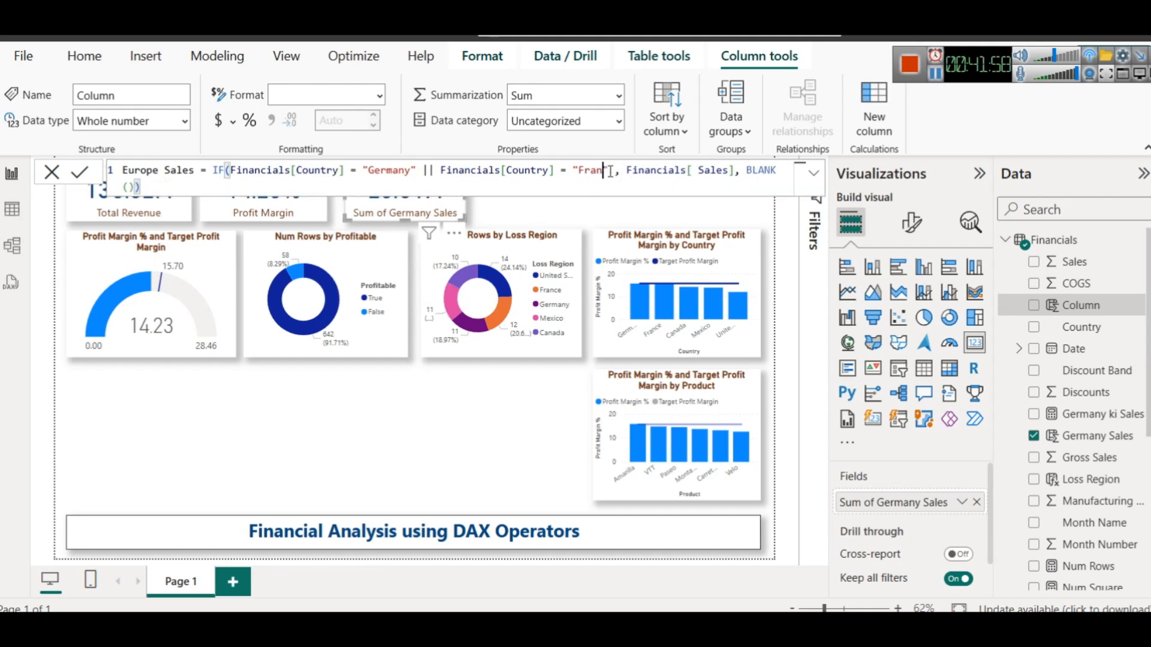
left_click(686, 170)
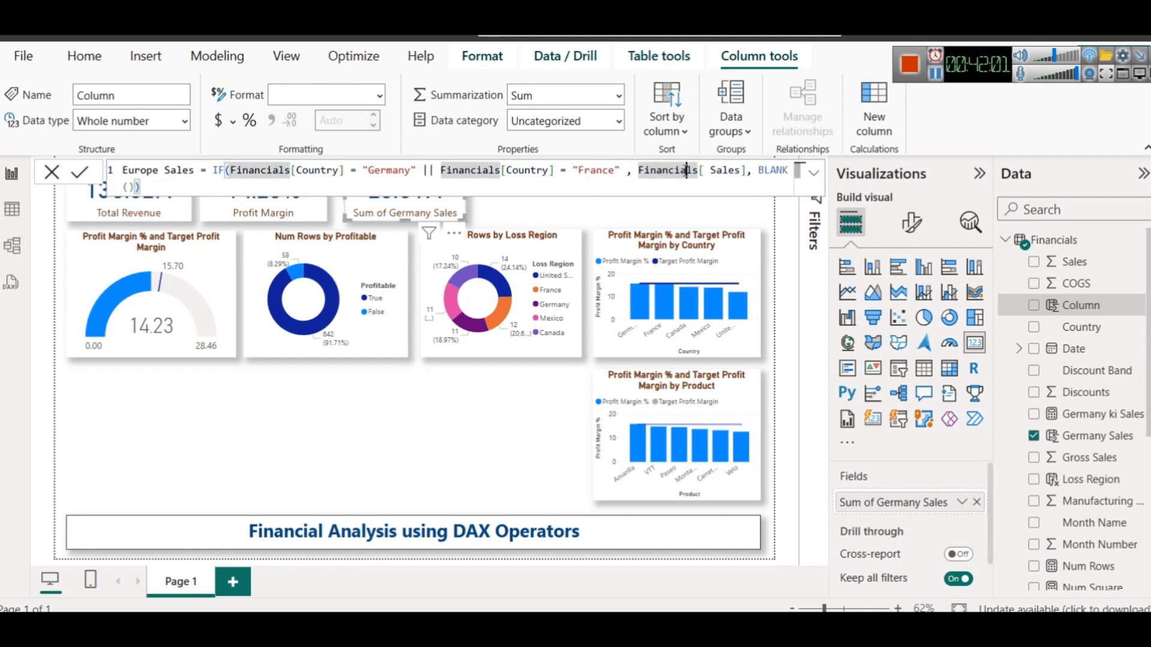
left_click(753, 170)
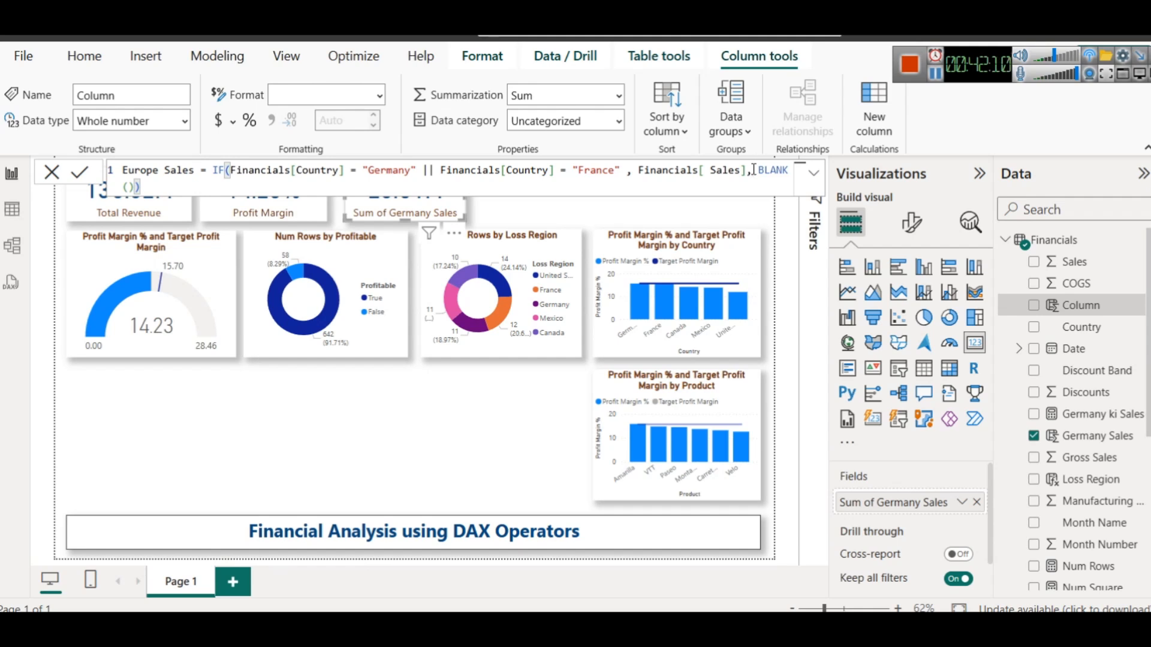
left_click(232, 168)
type("(")
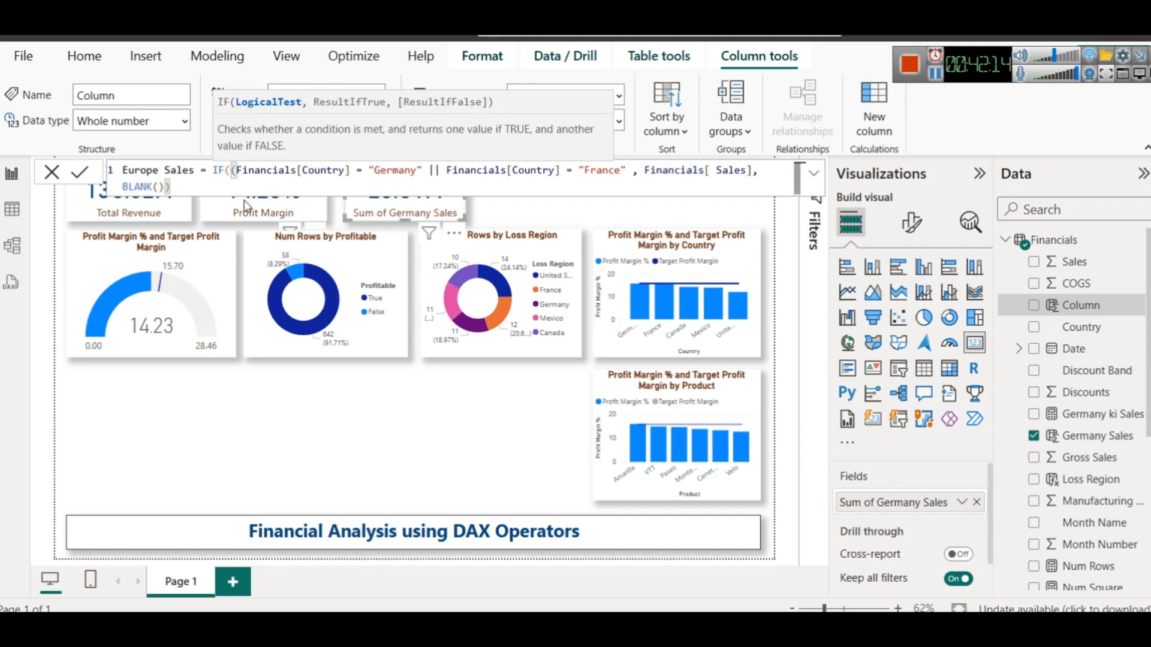
key("BackSpace")
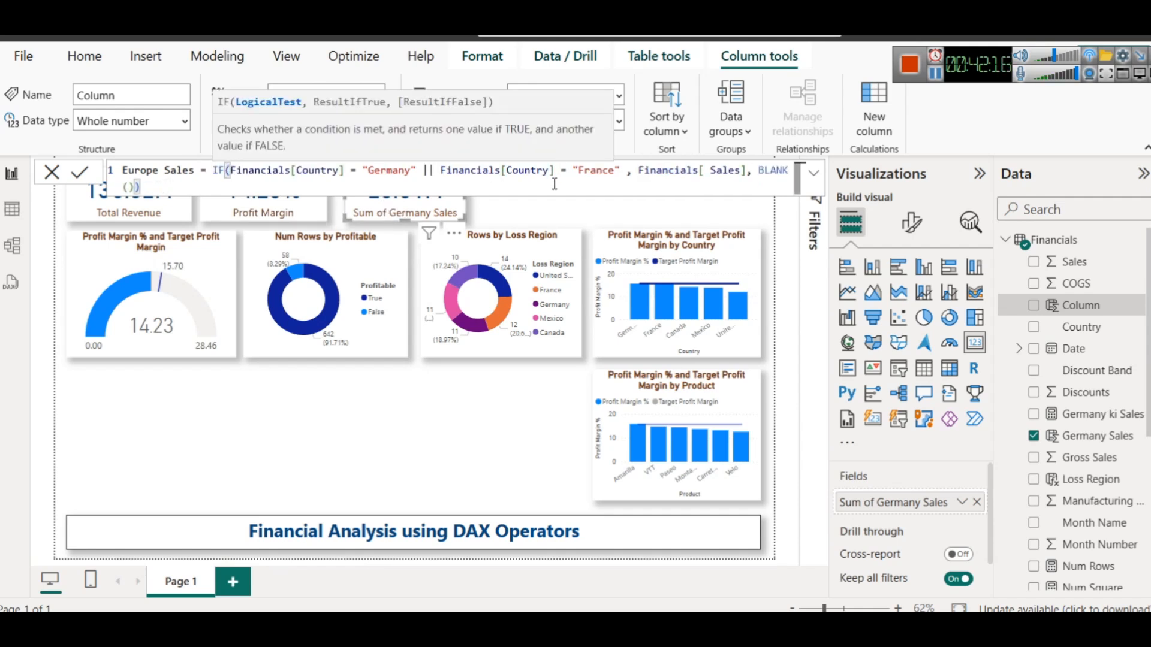
Copy the whole Europe Sales formula and paste it into the maths note in Notepad, a few lines below the Profit Margin % formula
left_click(555, 184)
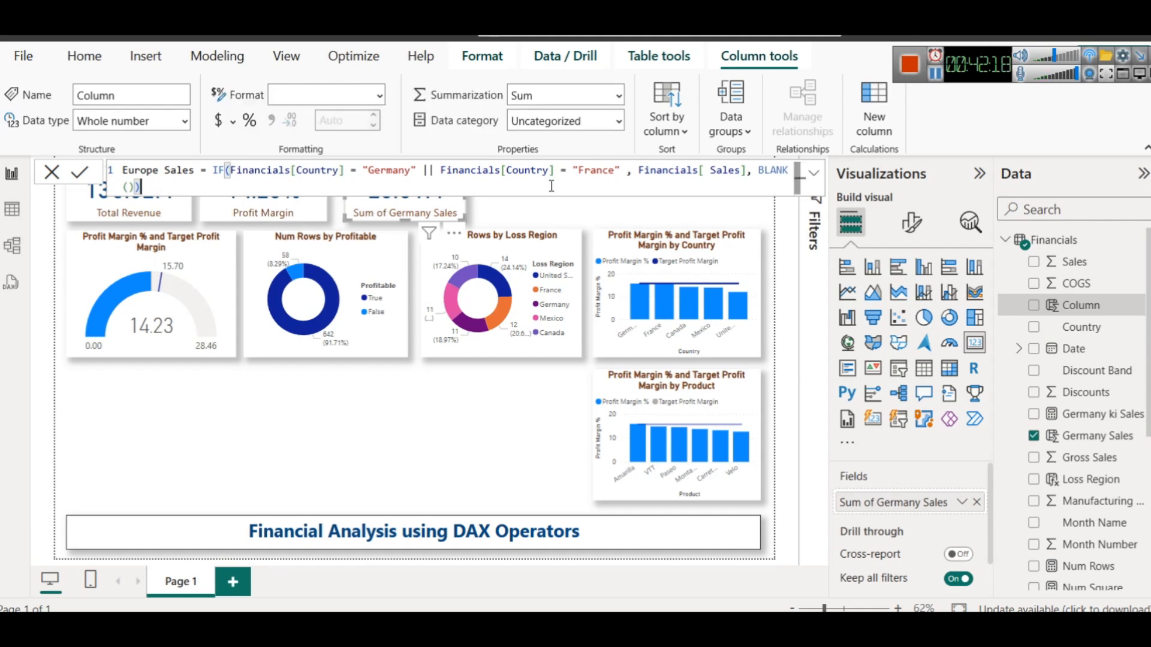
key("ctrl+a")
key("ctrl+c")
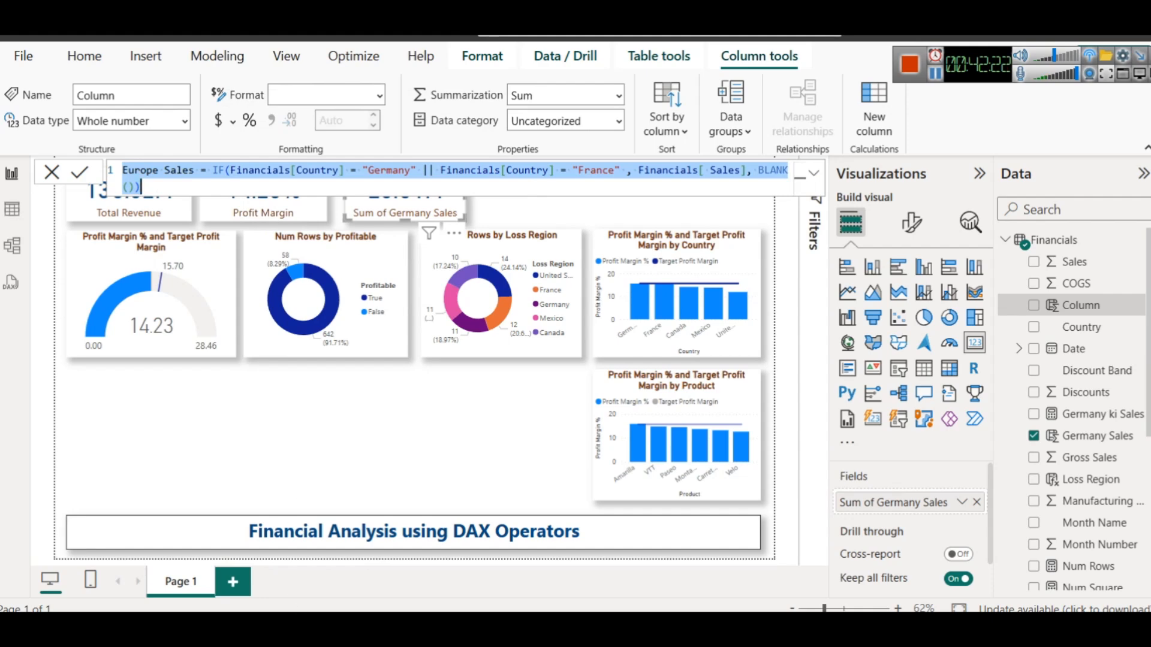
left_click(314, 528)
left_click(910, 428)
key("Return")
key("Return")
key("Return")
key("ctrl+v")
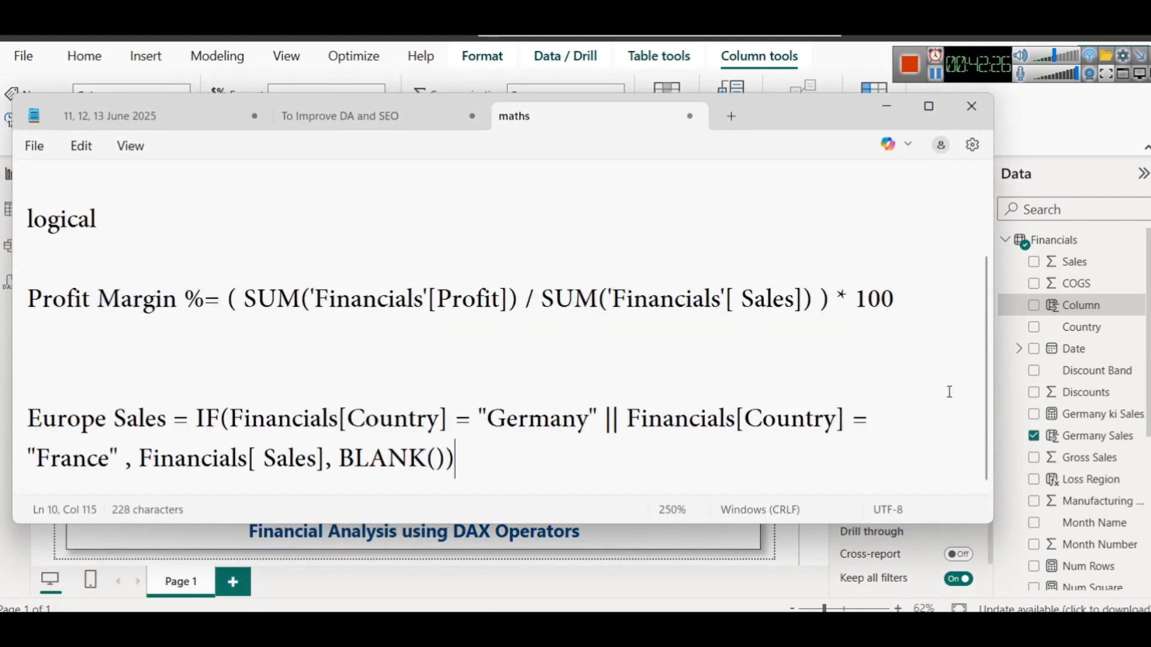
Break the noted Europe Sales formula onto a new line after IF(, select the formula text, and switch back to Power BI
left_click(935, 76)
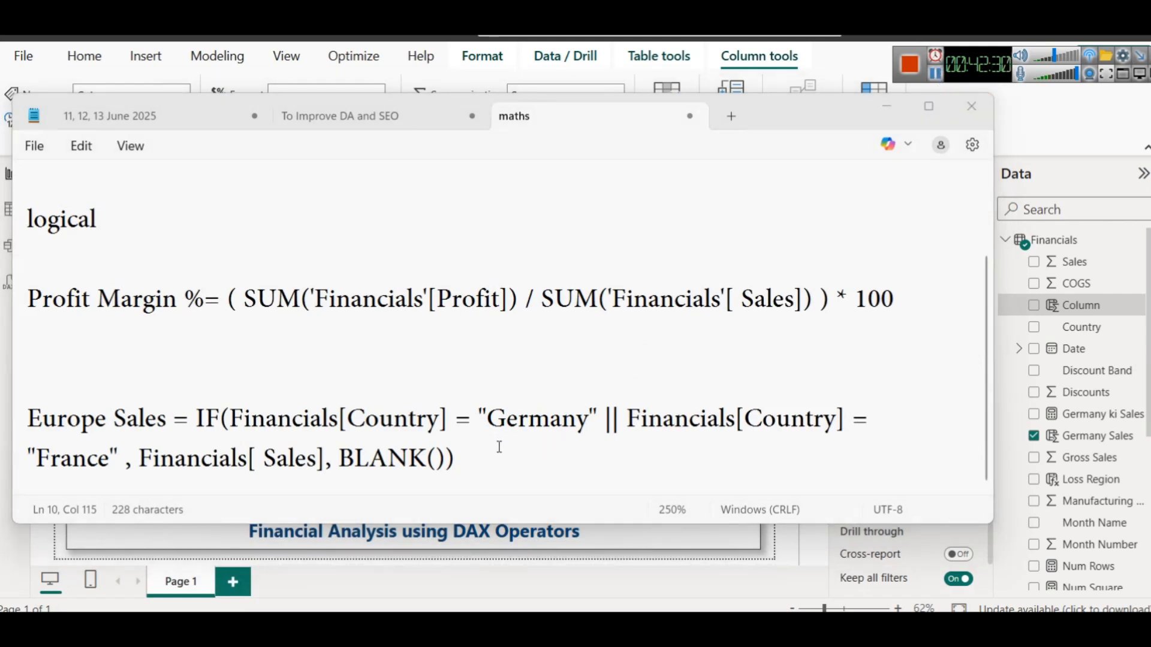
left_click(226, 414)
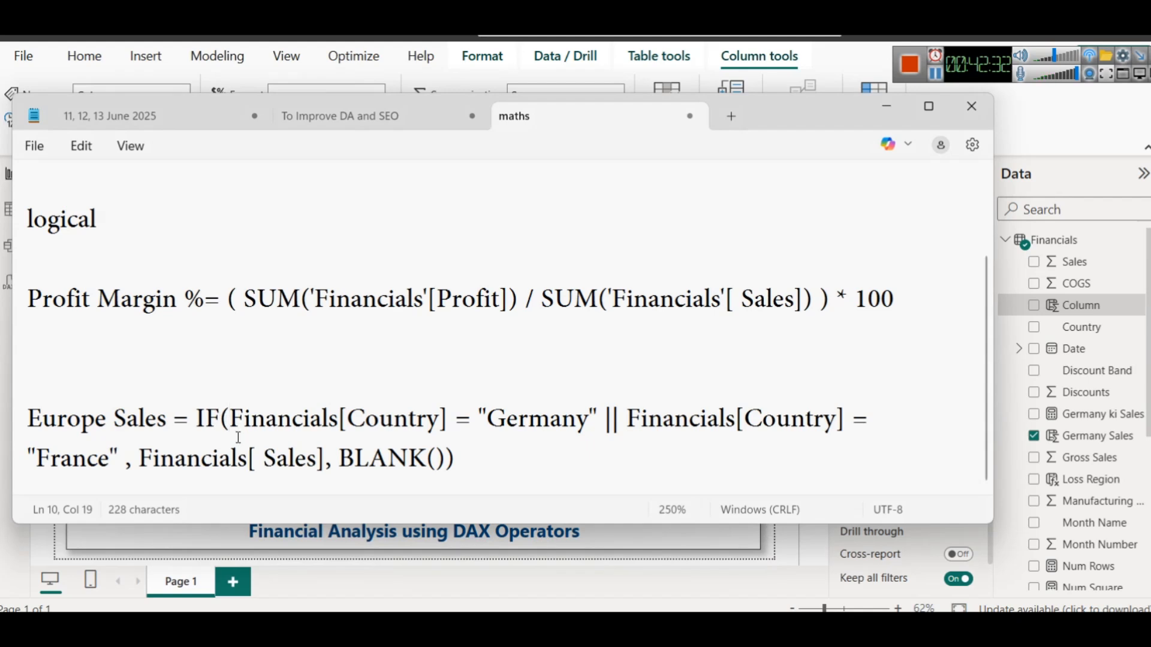
key("Return")
scroll(322, 376, "down", 1)
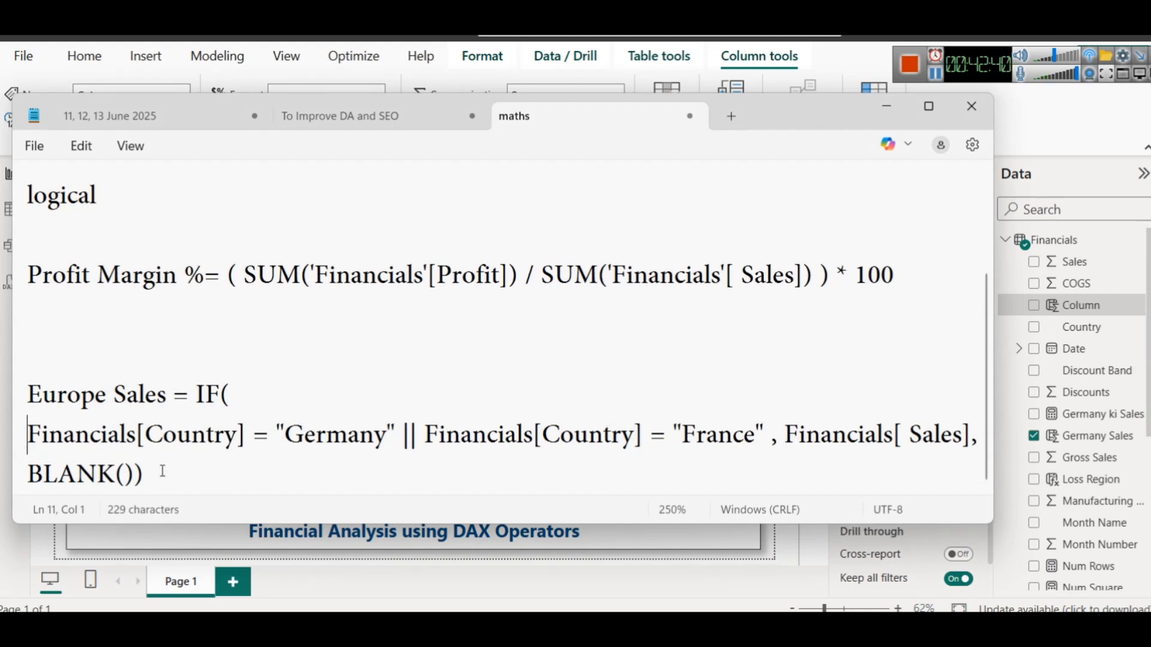
left_click_drag(162, 472, 33, 412)
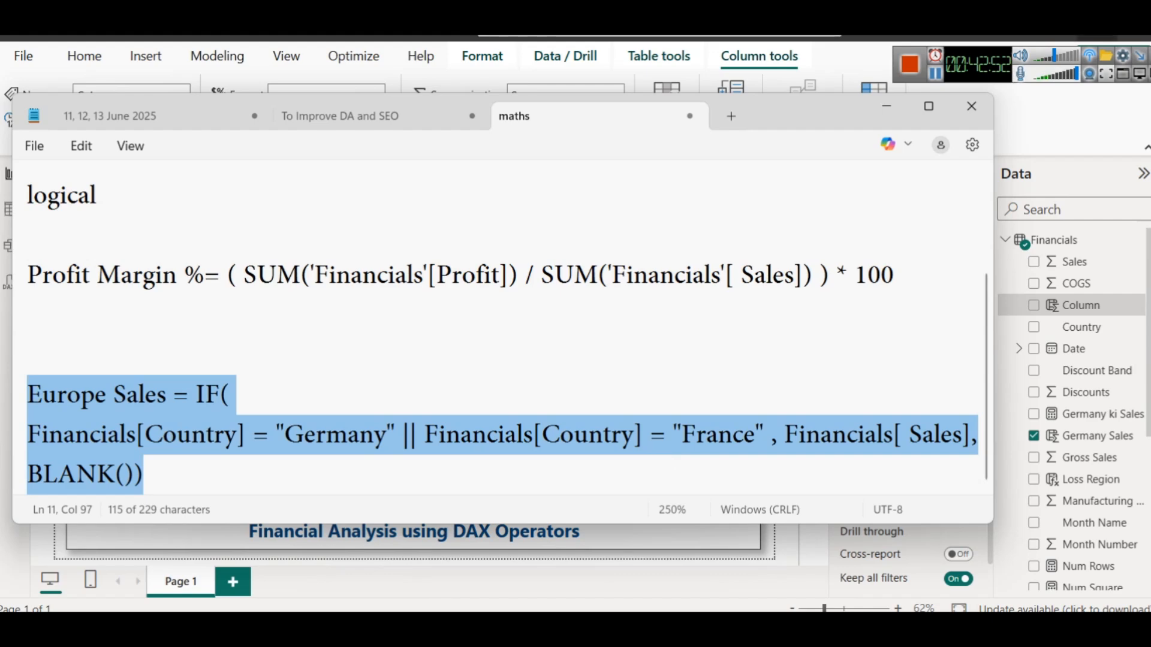
left_click(891, 100)
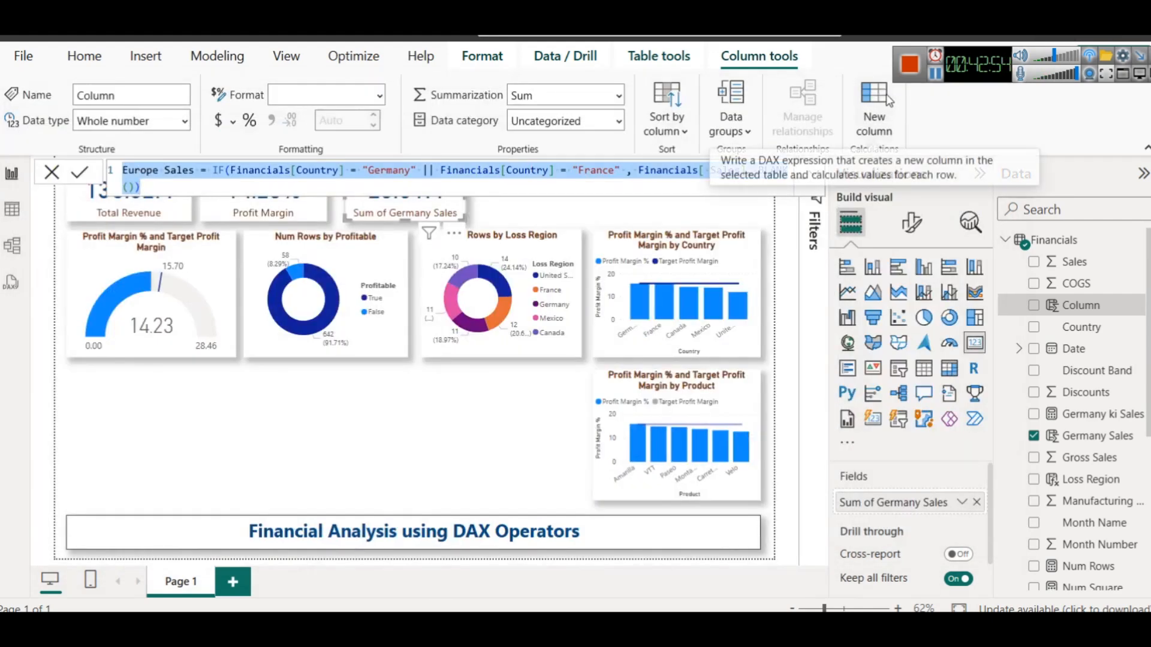
Change both country comparisons in the Europe Sales formula to the not-equal operator <> and commit the column
left_click(518, 183)
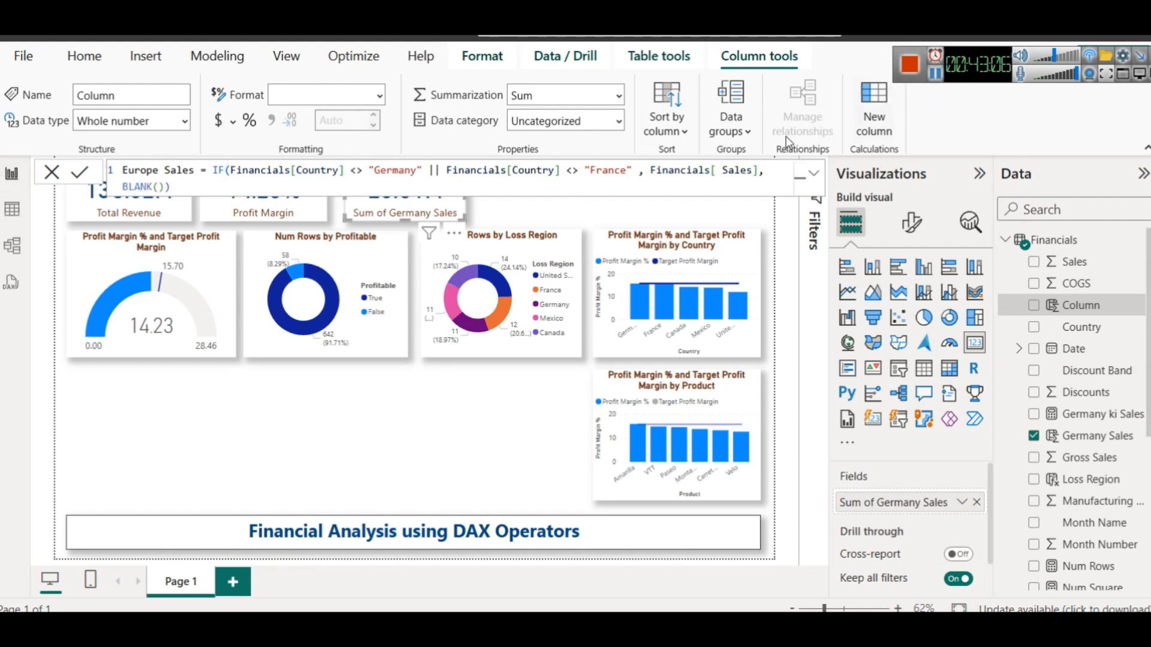
left_click(363, 173)
key("Return")
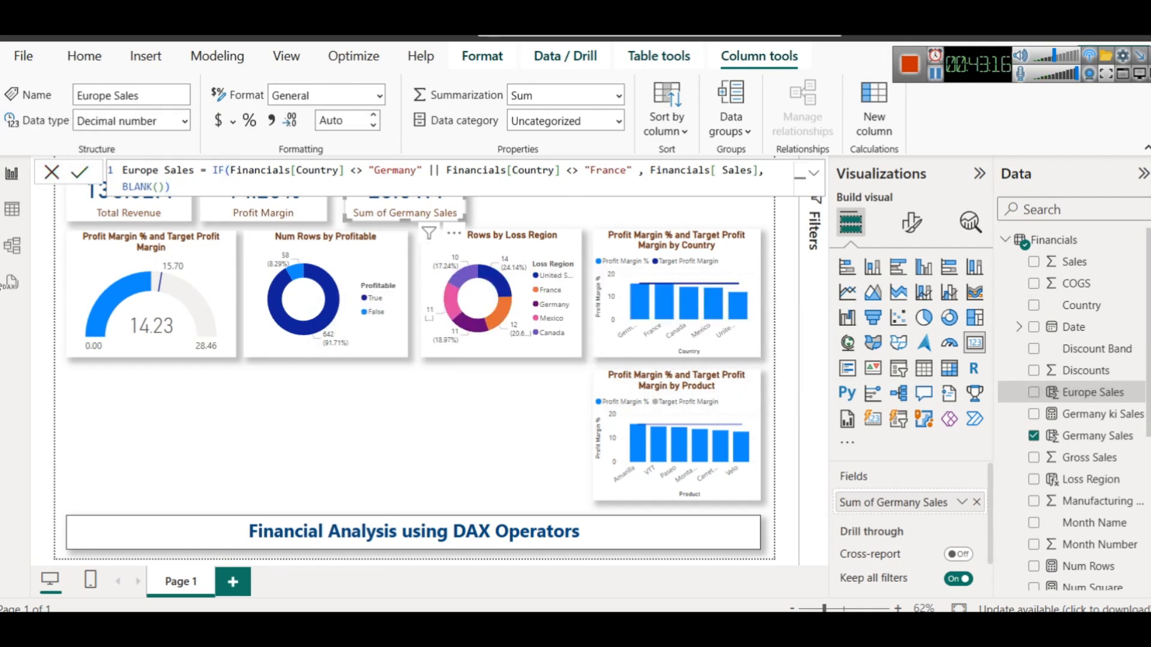
Open the Financials table data and examine the Europe Sales values beside the Germany Sales column
left_click(12, 209)
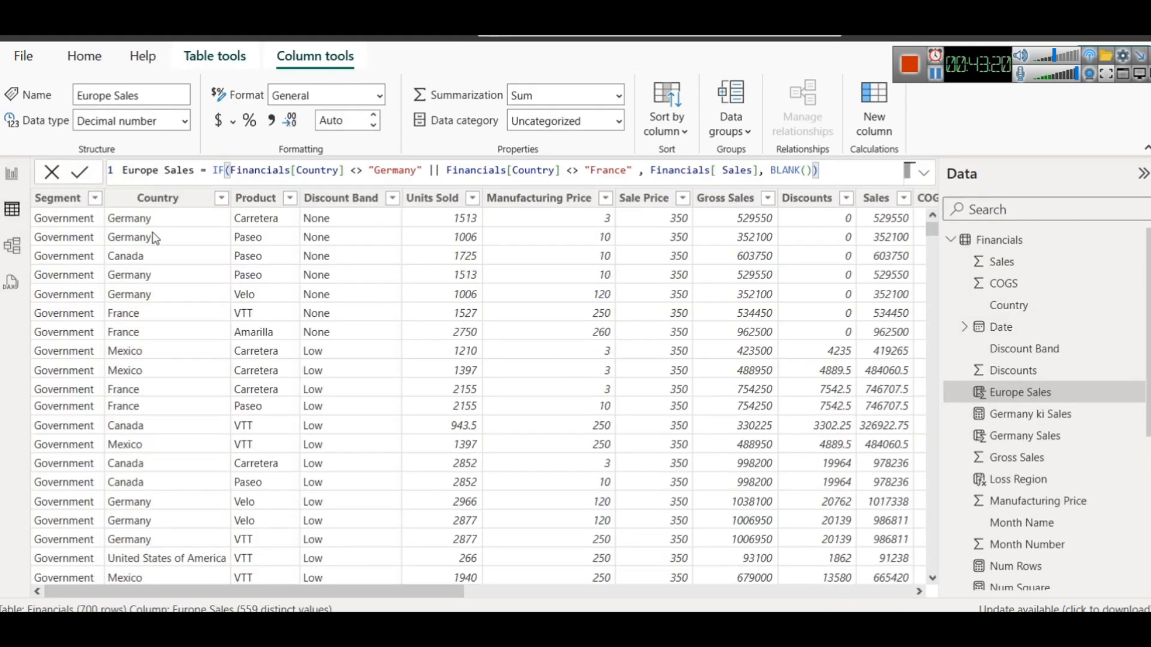
left_click_drag(397, 587, 887, 571)
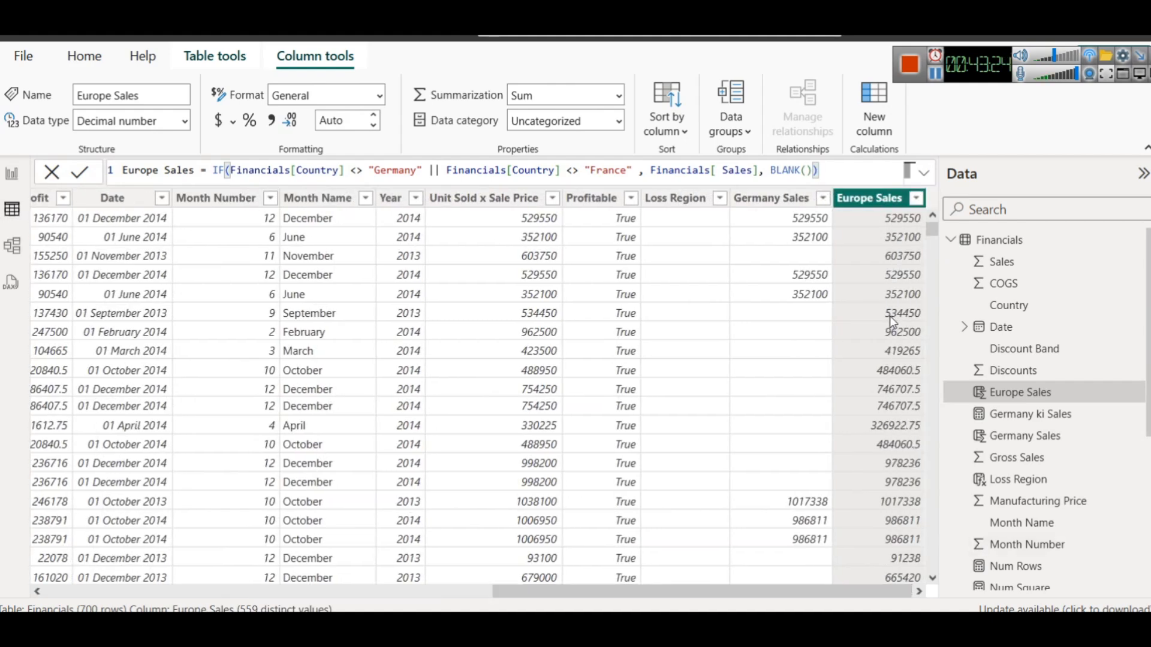
scroll(891, 318, "down", 8)
scroll(891, 318, "down", 20)
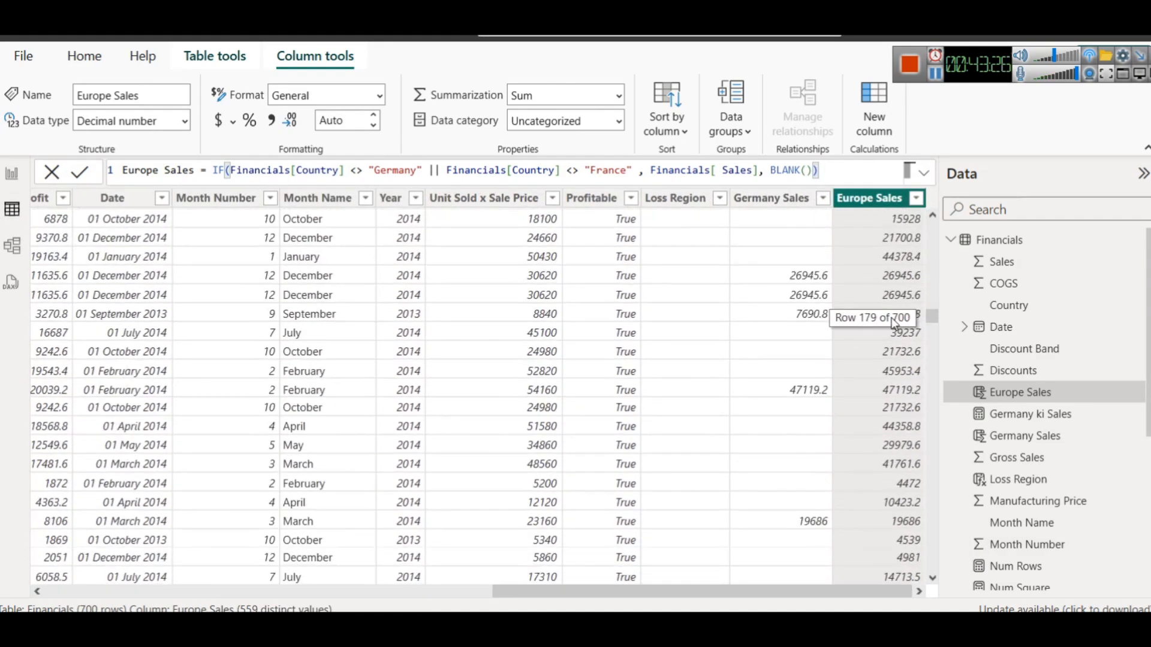
scroll(887, 312, "up", 20)
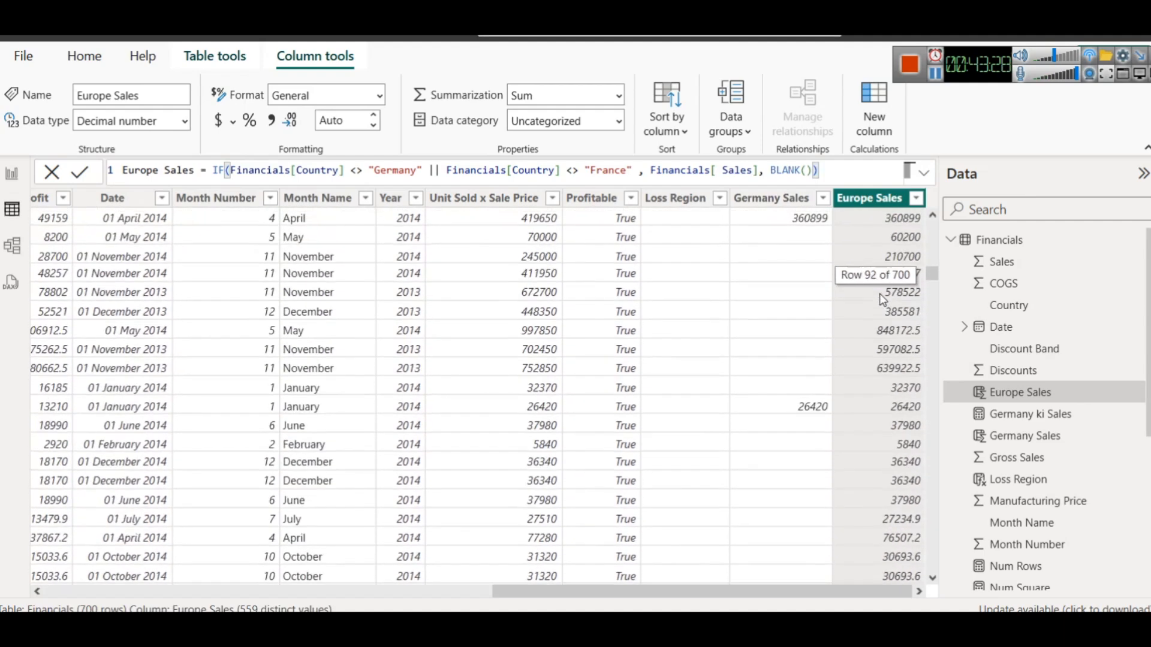
scroll(879, 297, "up", 7)
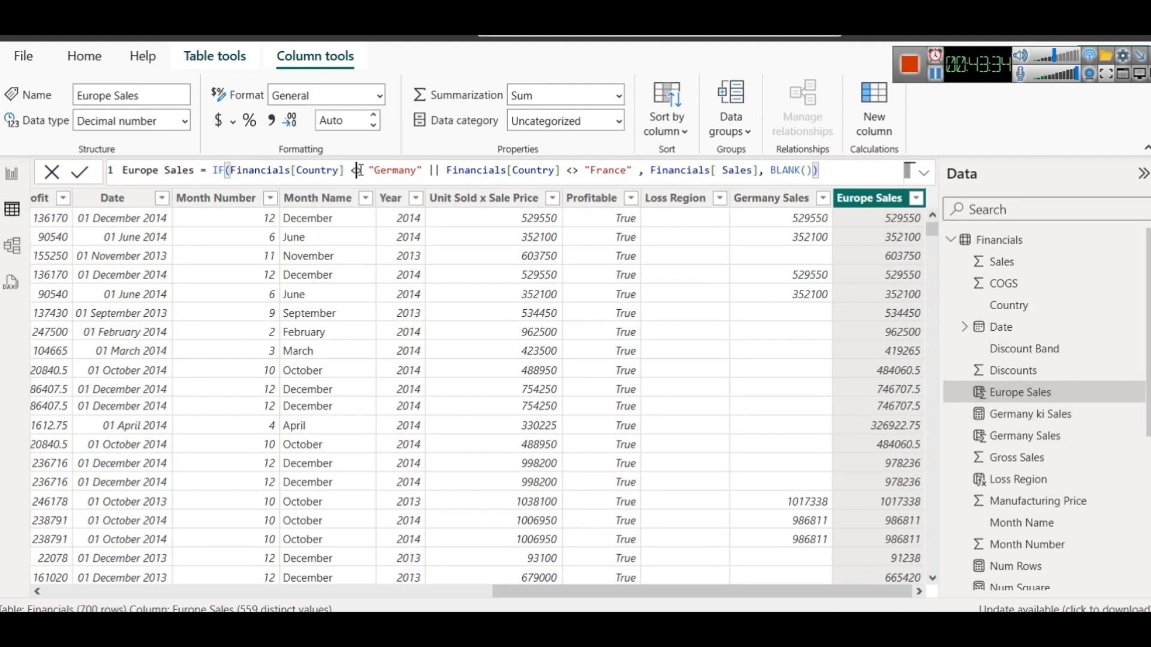
Set both country comparisons in the Europe Sales formula to = and commit the formula
key("BackSpace")
key("BackSpace")
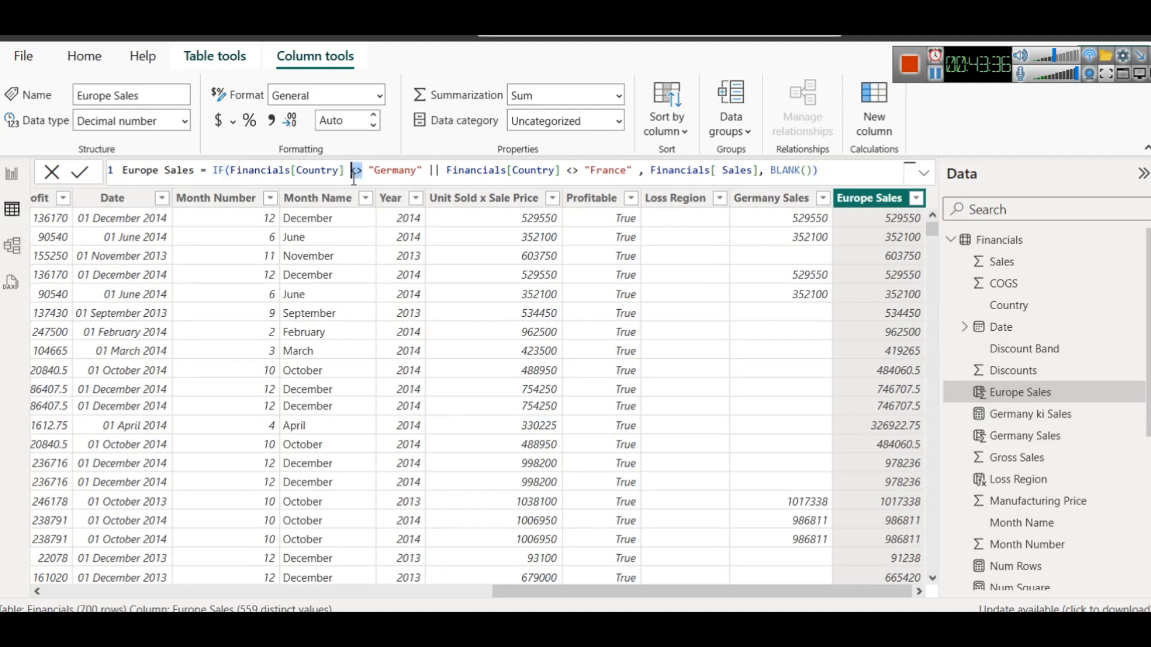
type("=")
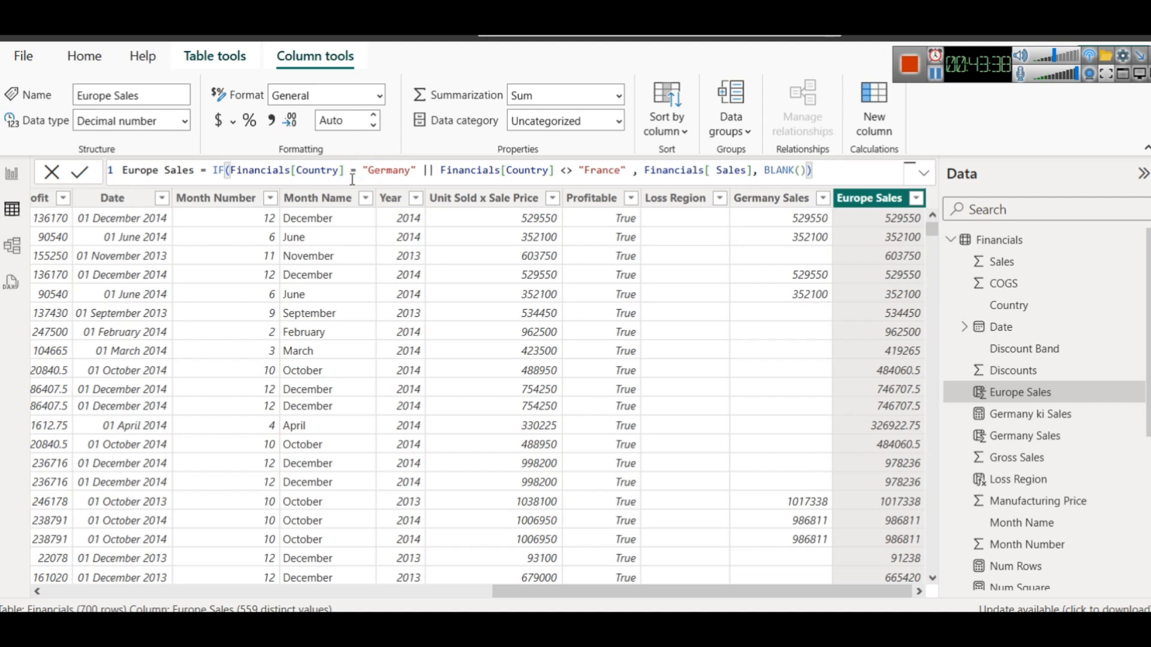
left_click_drag(574, 173, 561, 174)
type("=")
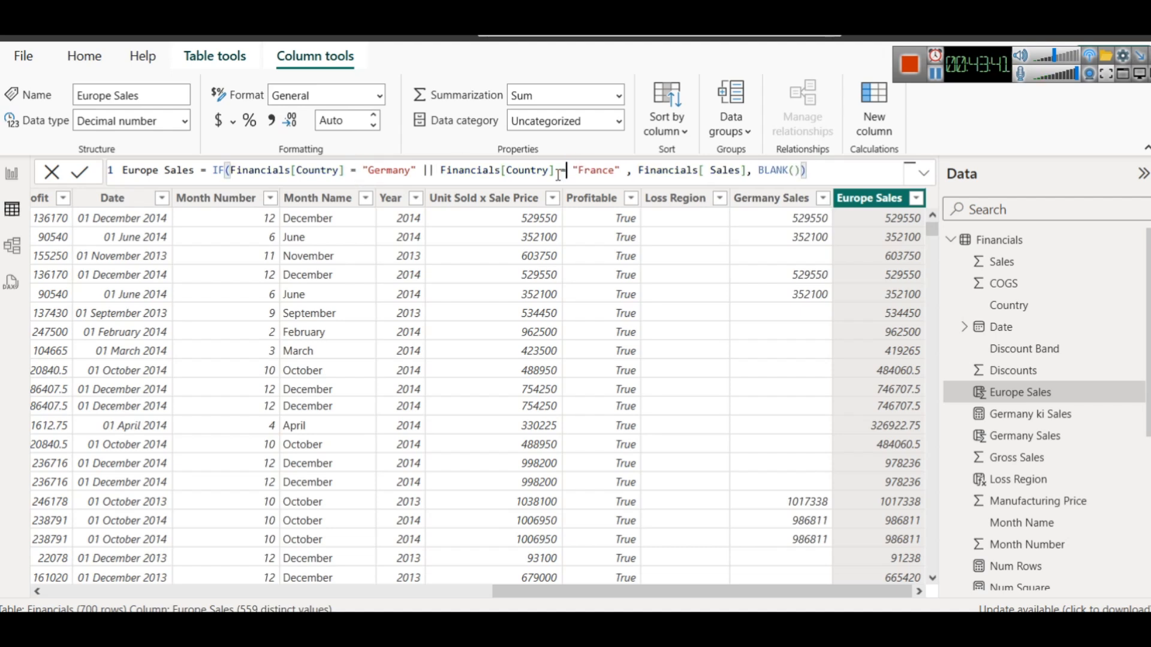
left_click(80, 172)
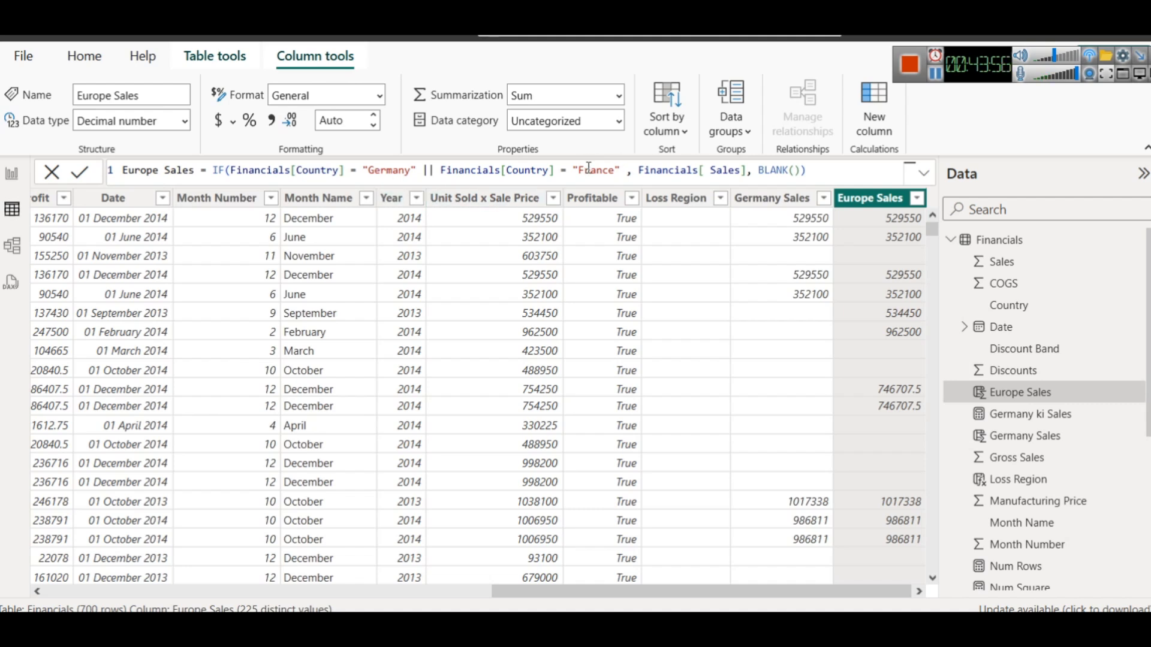
Examine the formula's || operator and check the Country column's values in the Financials table data
double_click(424, 172)
left_click_drag(653, 594, 205, 529)
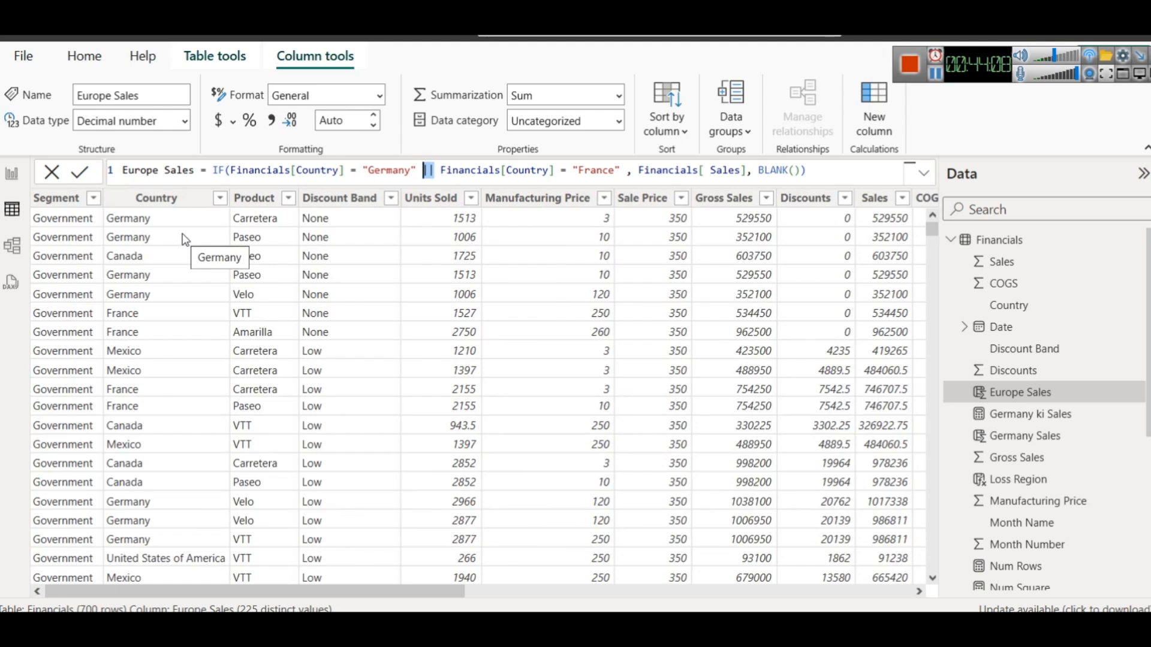
left_click(148, 221)
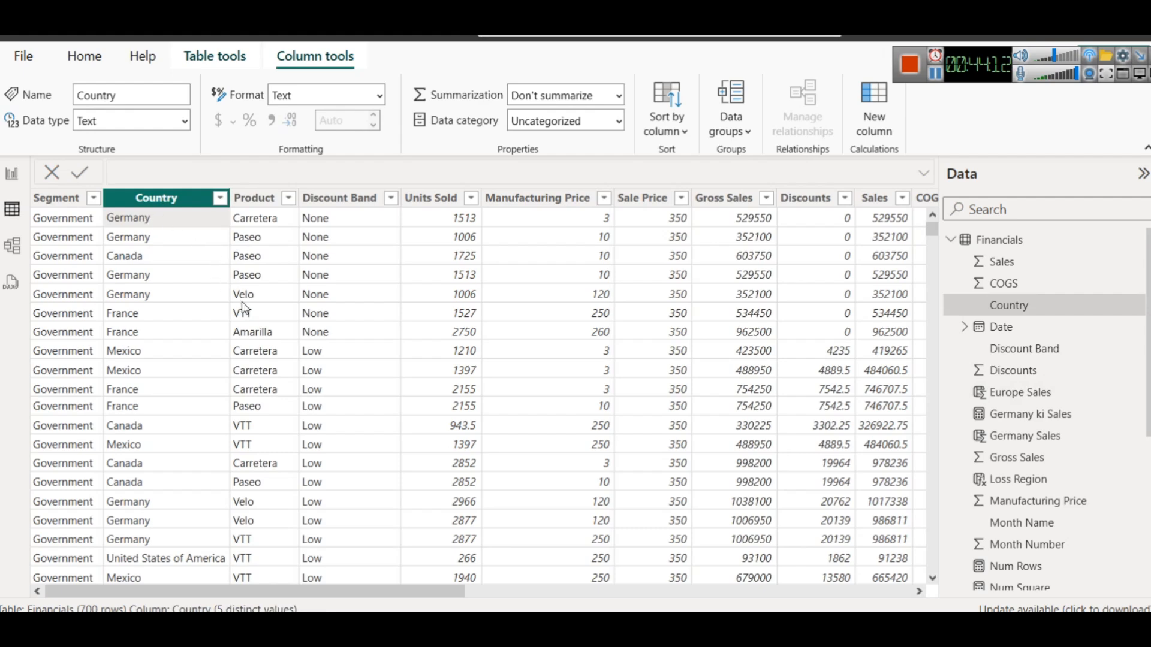
left_click(445, 359)
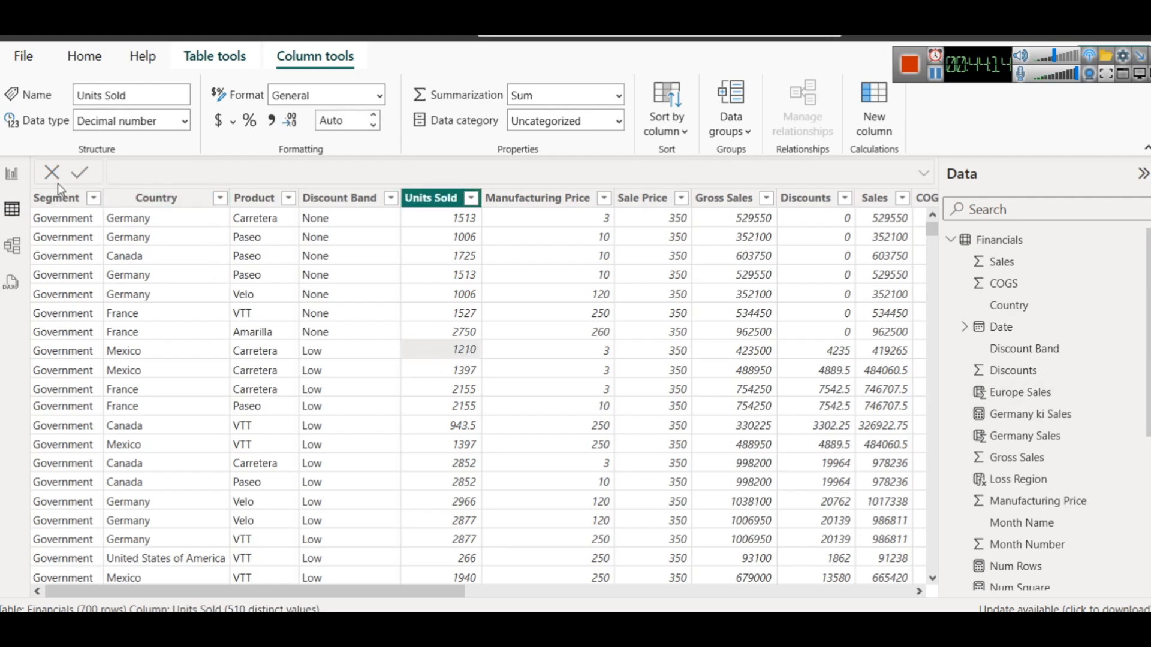
Return to the report page and open the Germany Sales column's formula from the Financials fields
left_click(12, 174)
scroll(1091, 390, "down", 5)
scroll(1103, 392, "up", 5)
left_click(1095, 436)
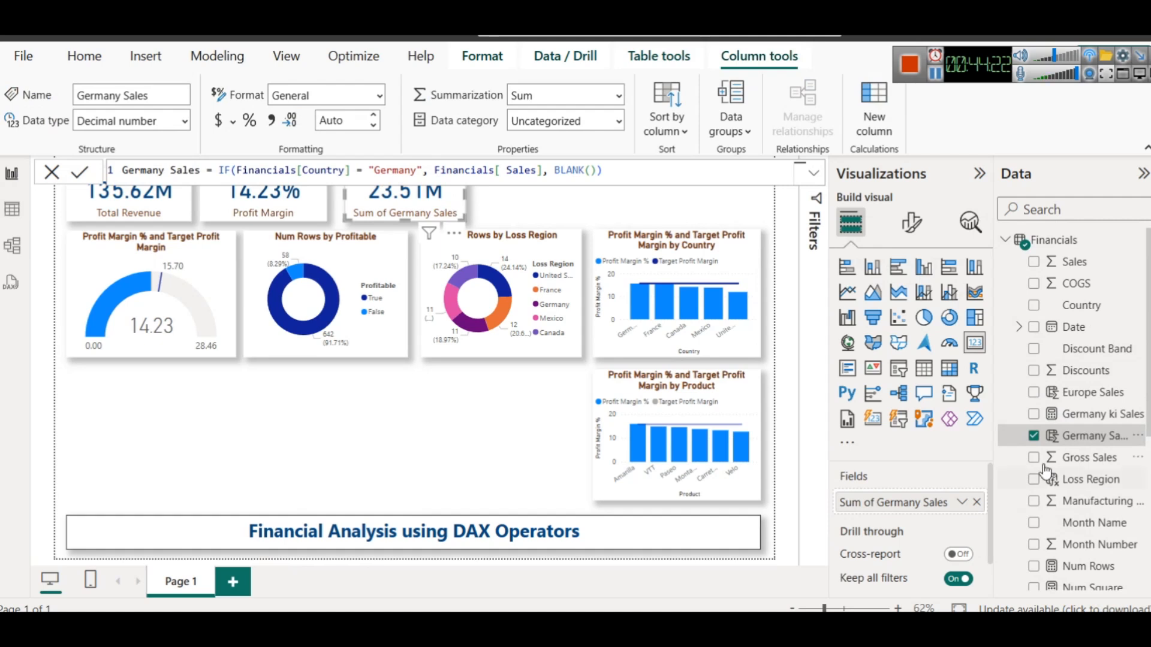
Open the Europe Sales column's formula from the Financials fields
scroll(1045, 472, "down", 5)
scroll(1114, 468, "up", 5)
left_click(1091, 394)
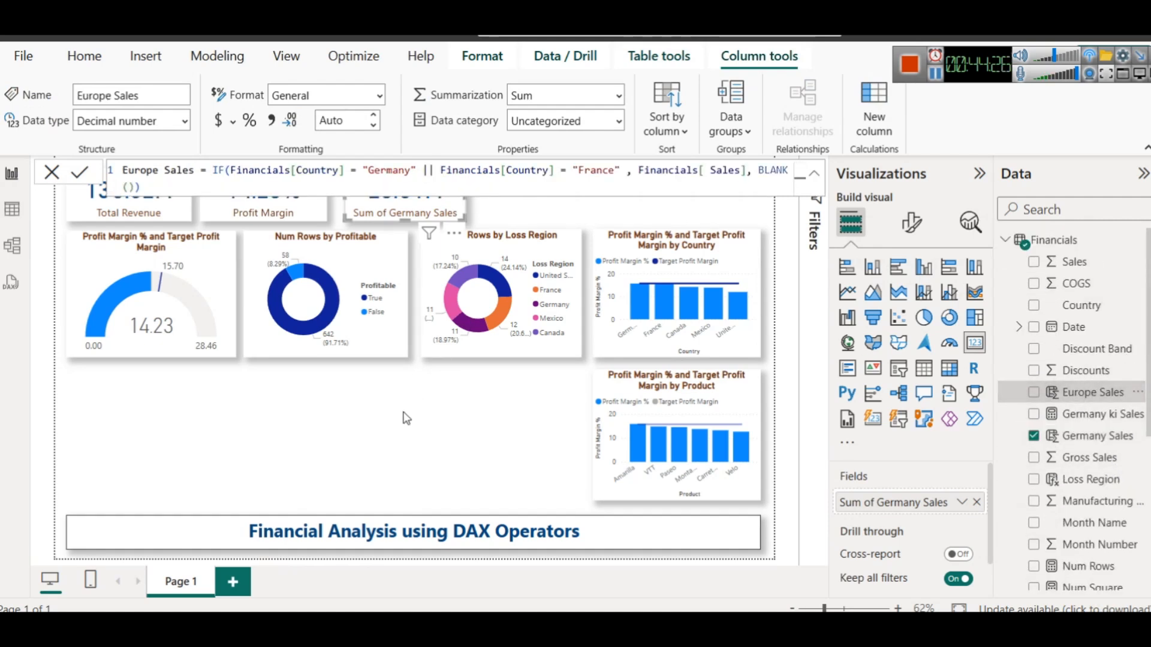
Duplicate the Sum of Germany Sales card, place the copy beside it, and replace its field with Europe Sales
left_click(407, 431)
left_click(413, 219)
key("ctrl+v")
left_click_drag(414, 216, 535, 201)
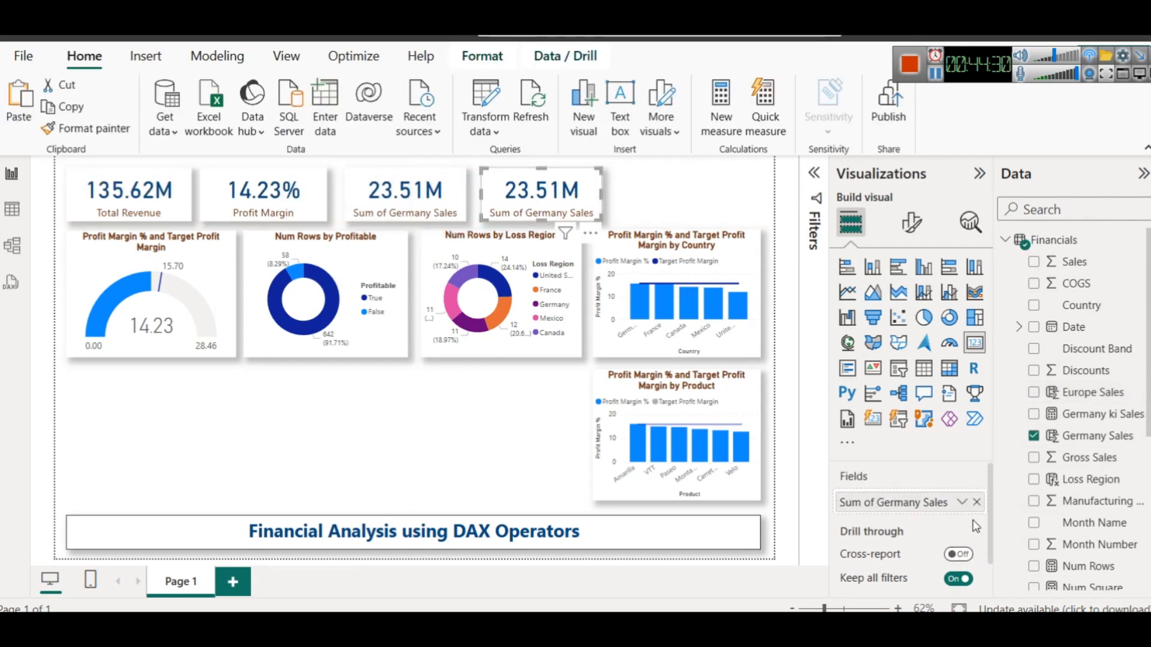
left_click(976, 502)
left_click_drag(1097, 394, 935, 501)
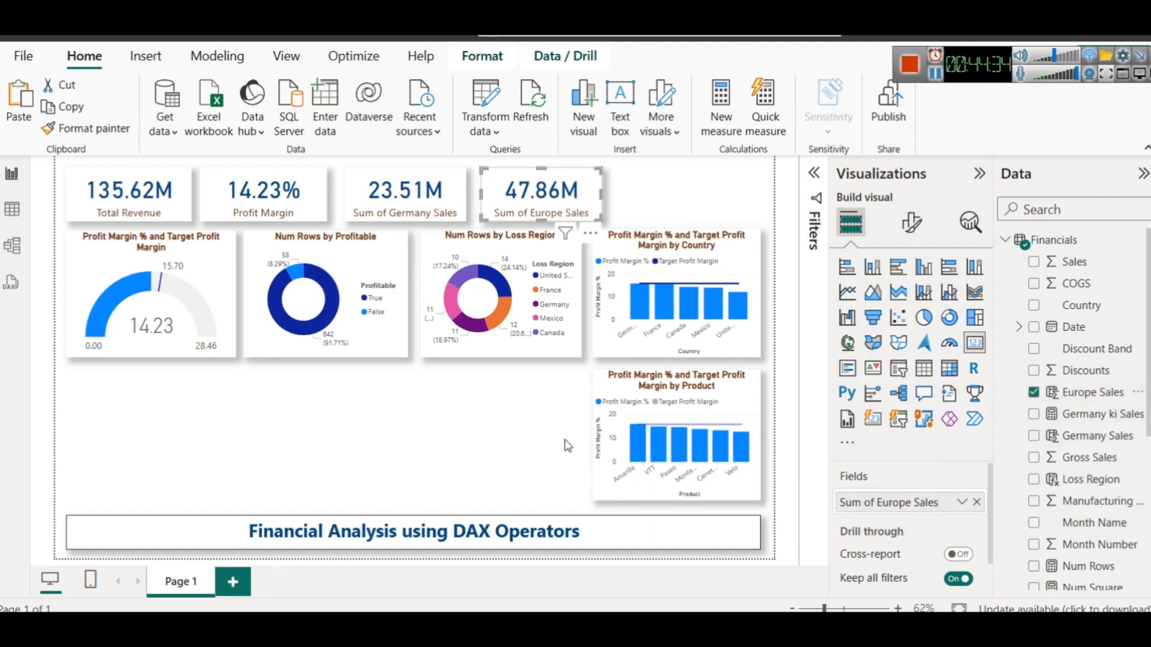
left_click(451, 451)
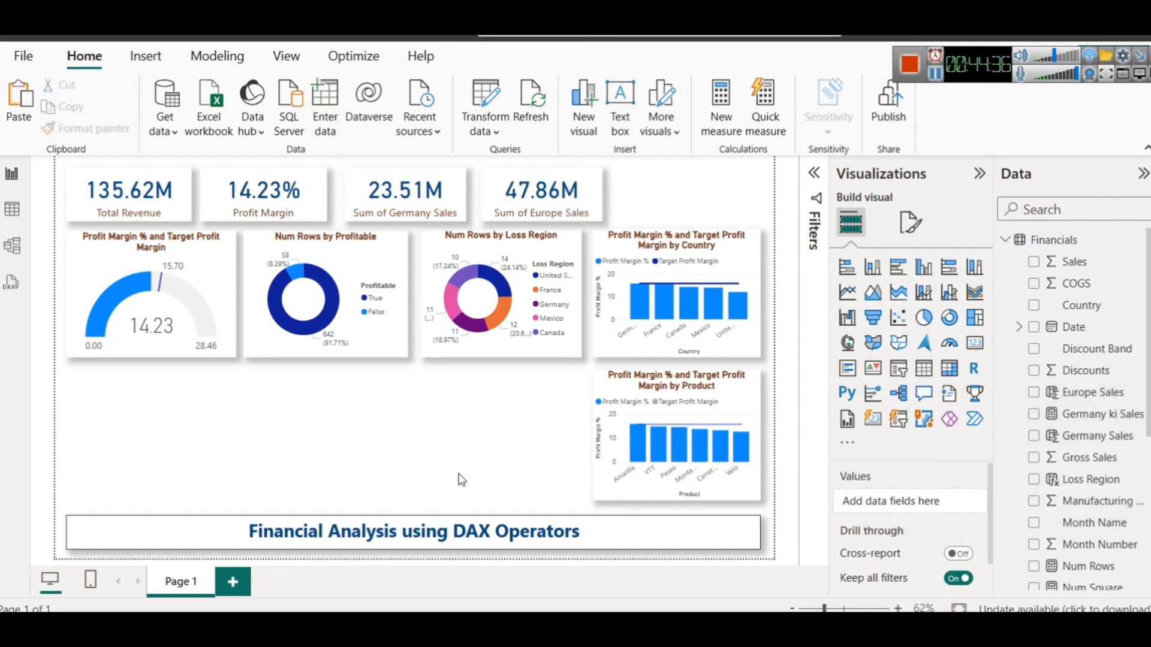
Duplicate the Num Rows by Profitable donut chart, place the copy below the gauge, and stretch it to match the row's height
left_click(340, 217)
left_click(390, 406)
left_click(154, 340)
left_click(305, 312)
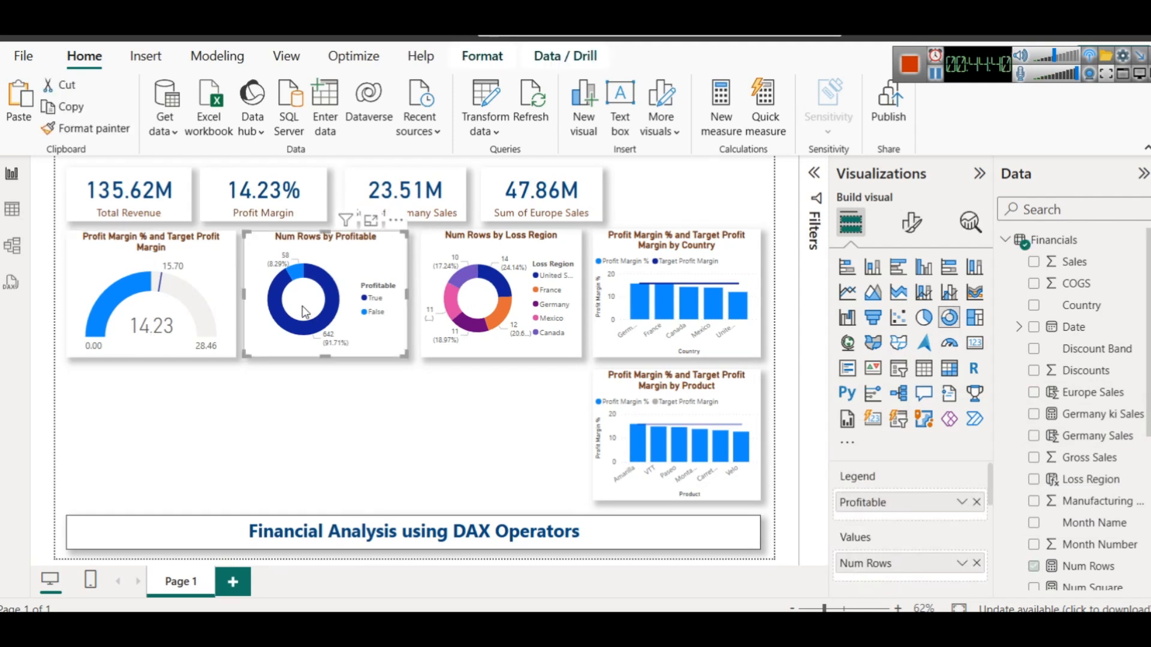
left_click_drag(306, 312, 126, 443)
left_click_drag(236, 431, 240, 430)
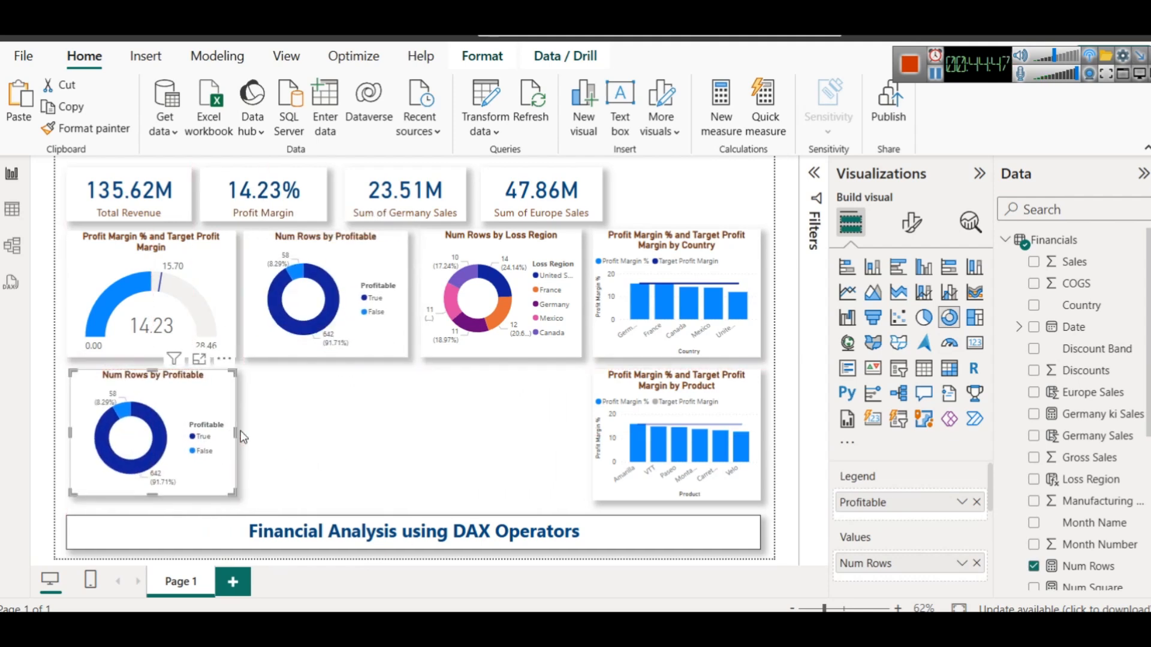
left_click(159, 504)
left_click(154, 488)
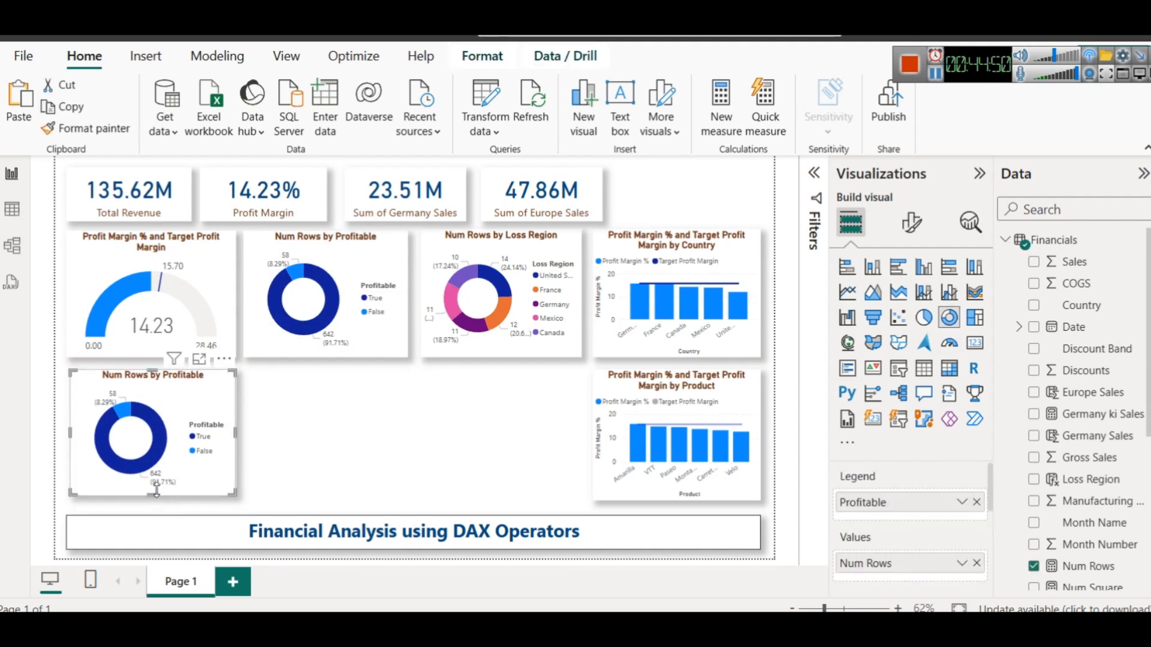
left_click_drag(155, 495, 156, 501)
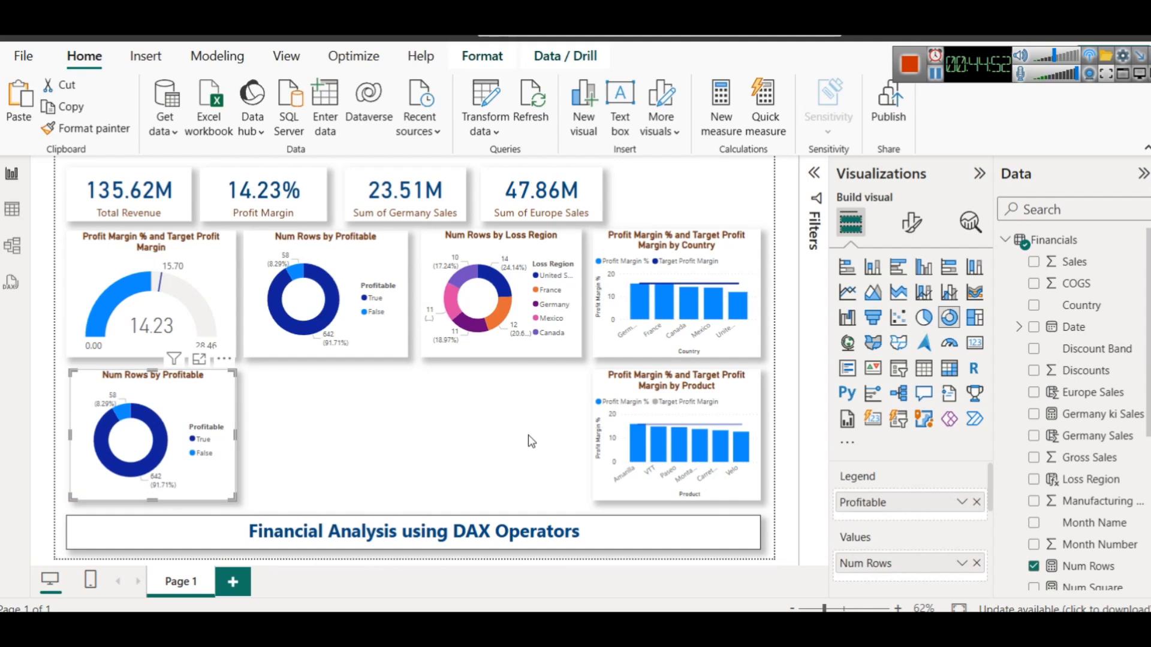
left_click(527, 434)
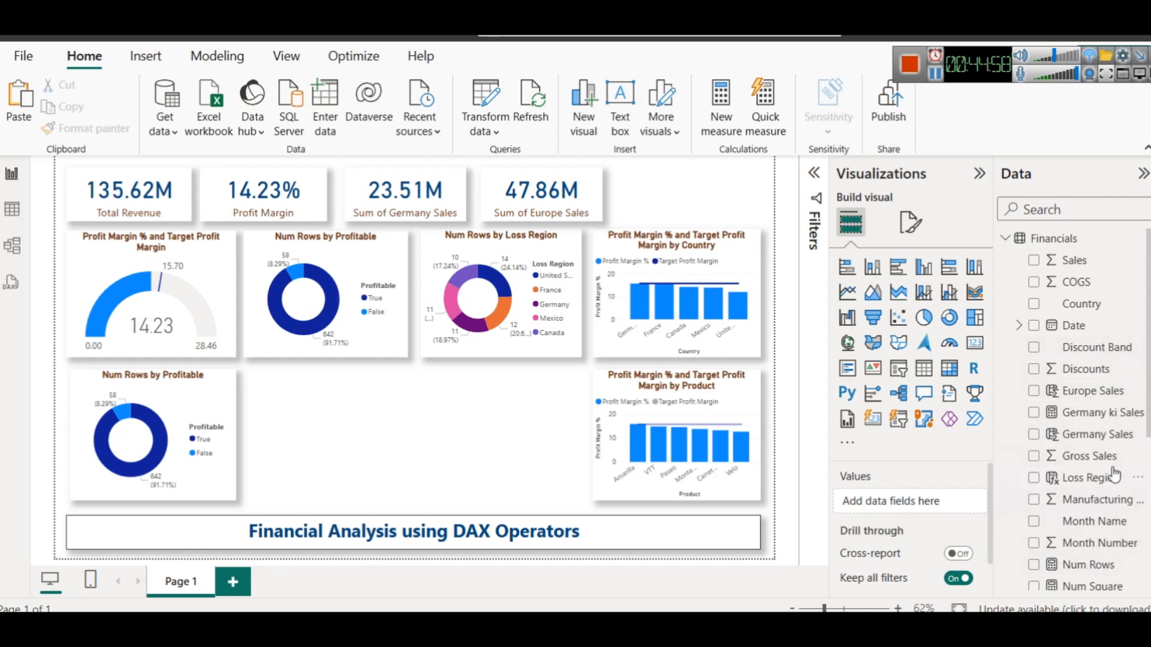
scroll(1114, 467, "down", 3)
left_click_drag(1113, 474, 936, 501)
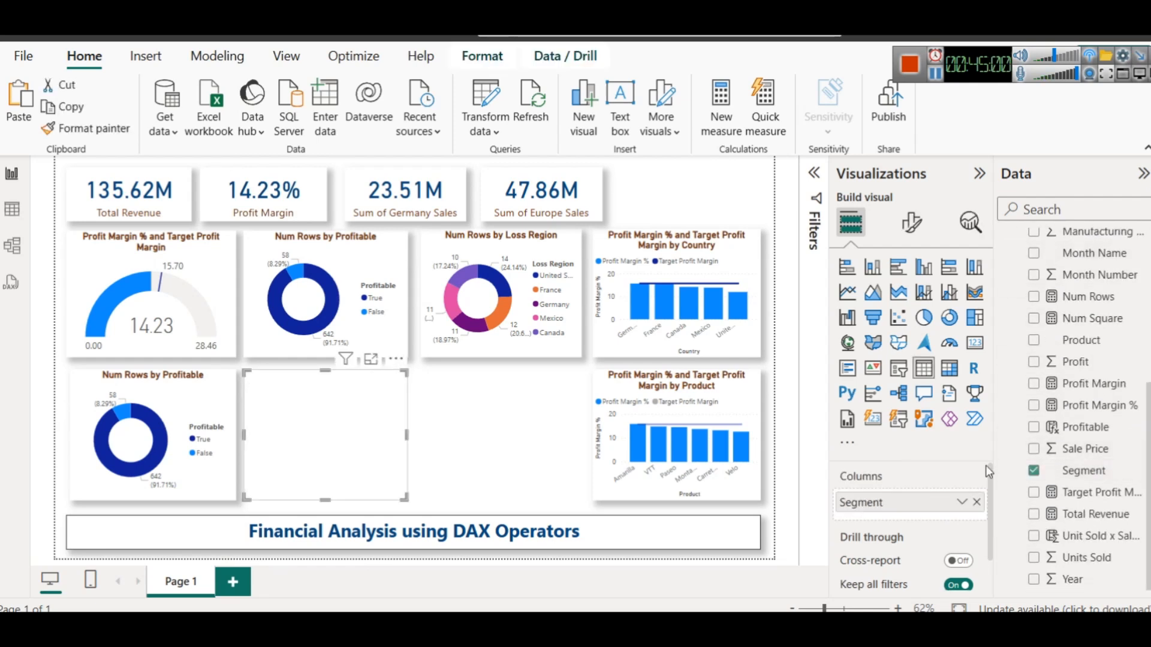
left_click(363, 386)
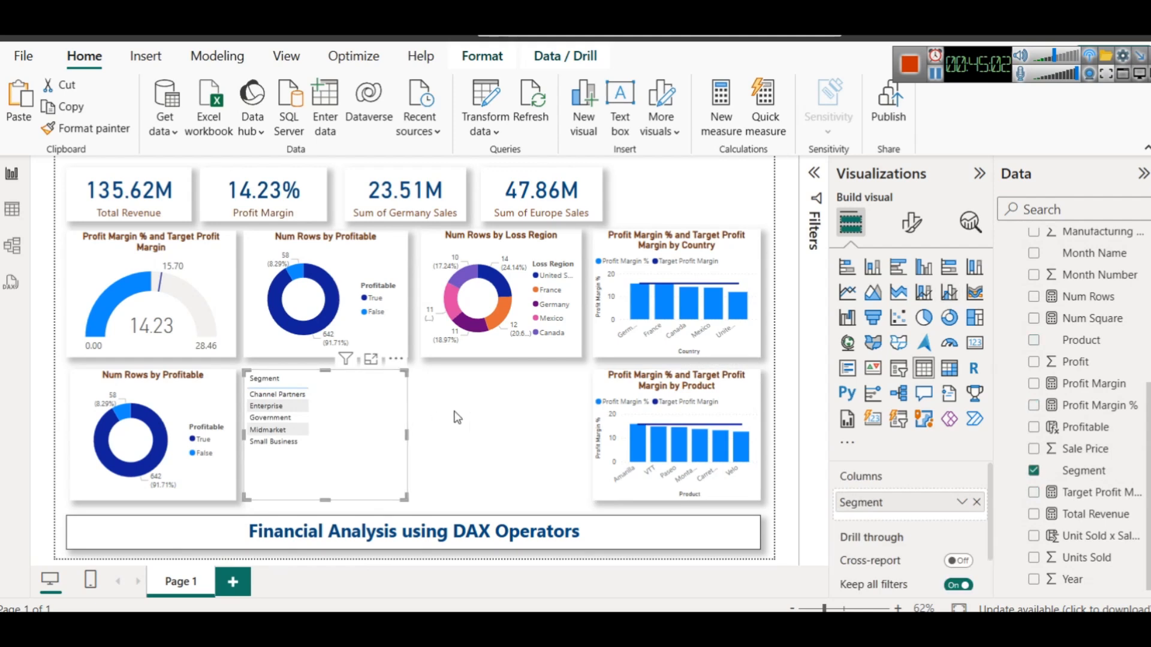
key("Delete")
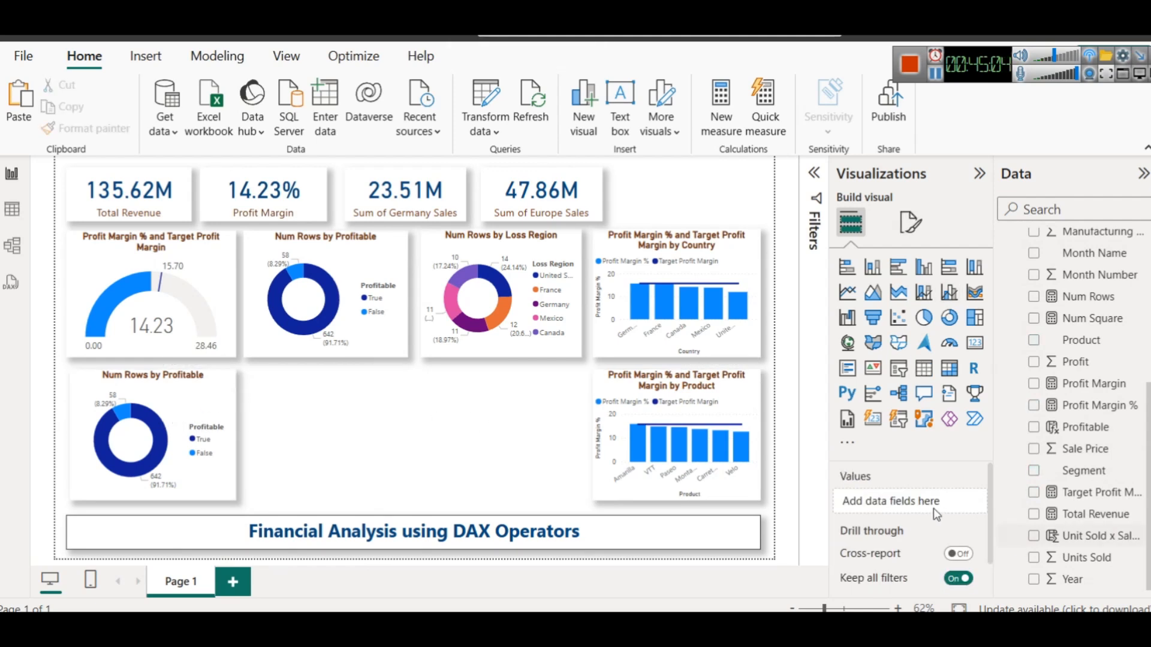
Set the copied donut chart's legend to Segment and its values to Europe Sales
left_click(217, 396)
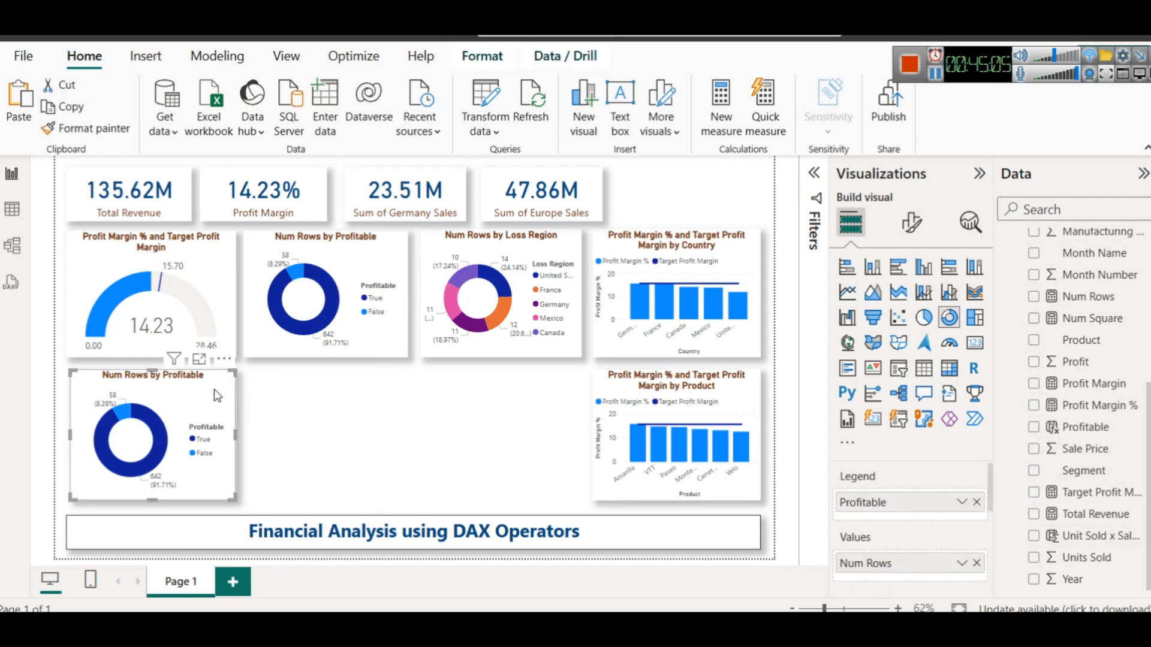
left_click(977, 502)
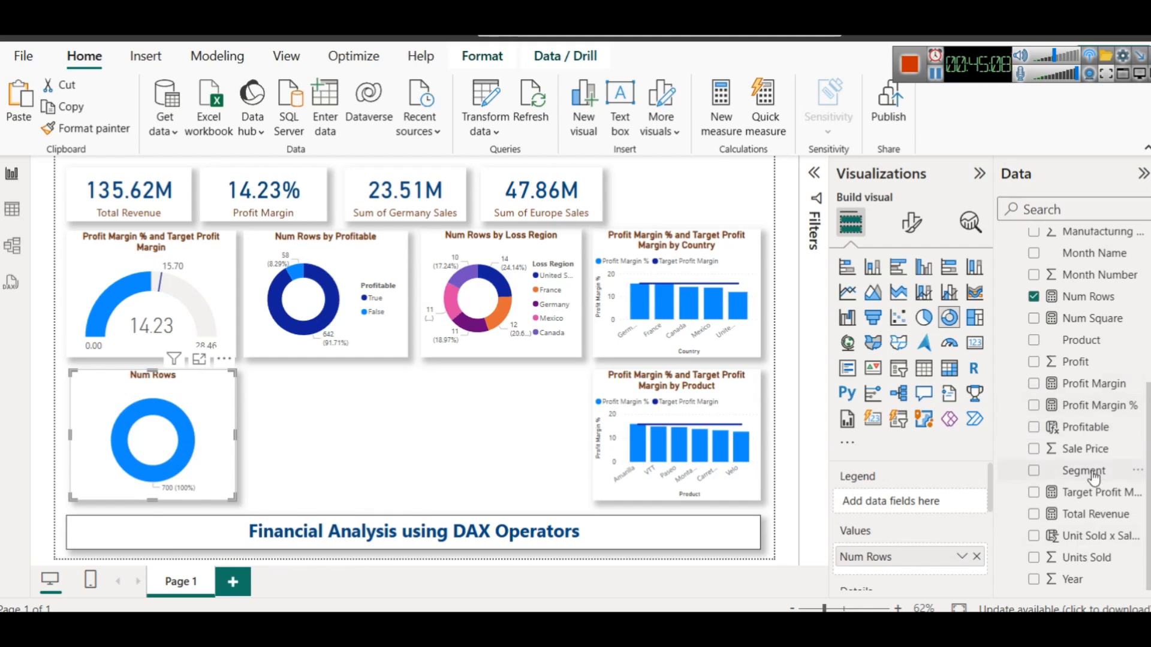
left_click_drag(1095, 474, 860, 508)
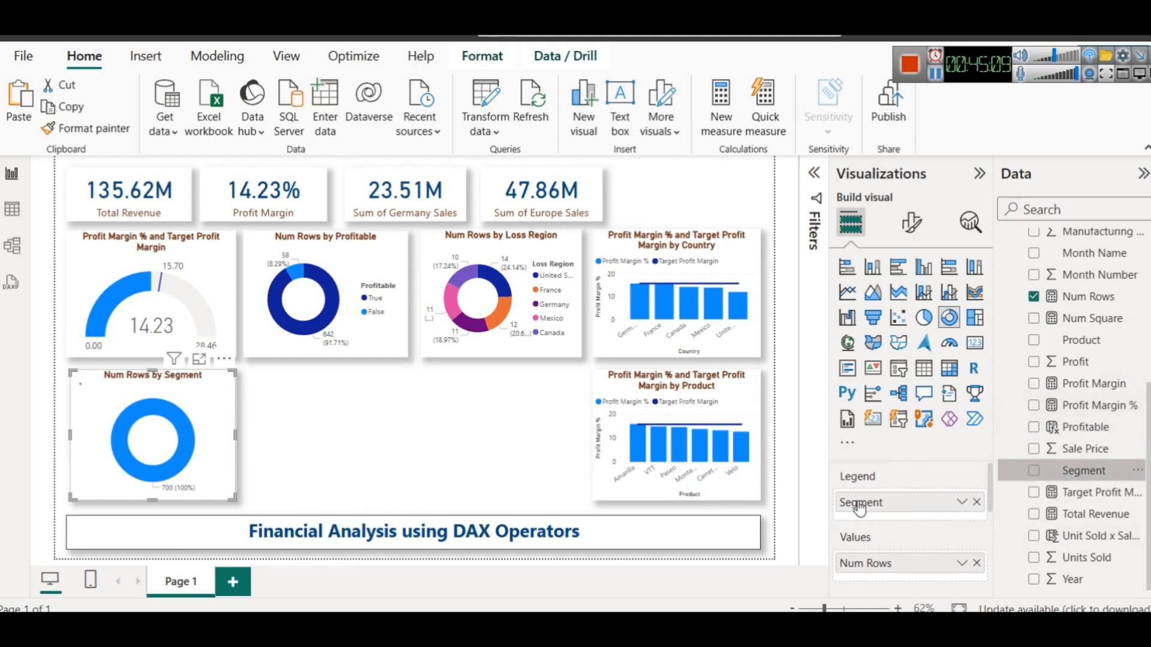
left_click(976, 563)
scroll(1094, 526, "up", 5)
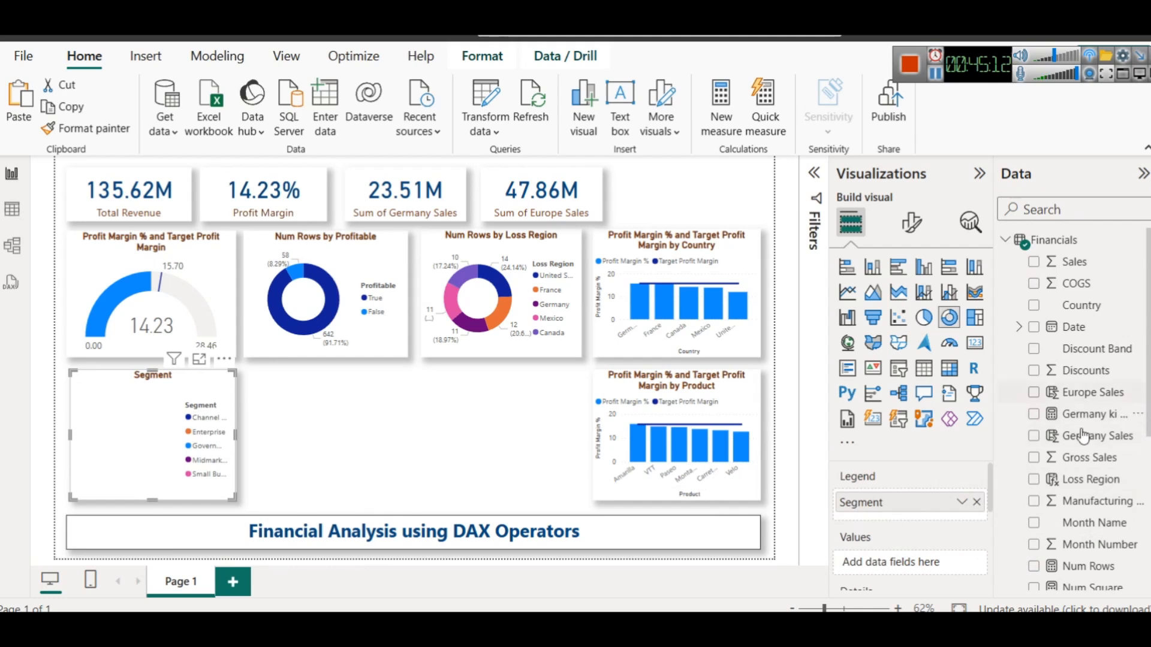
left_click_drag(1088, 393, 914, 562)
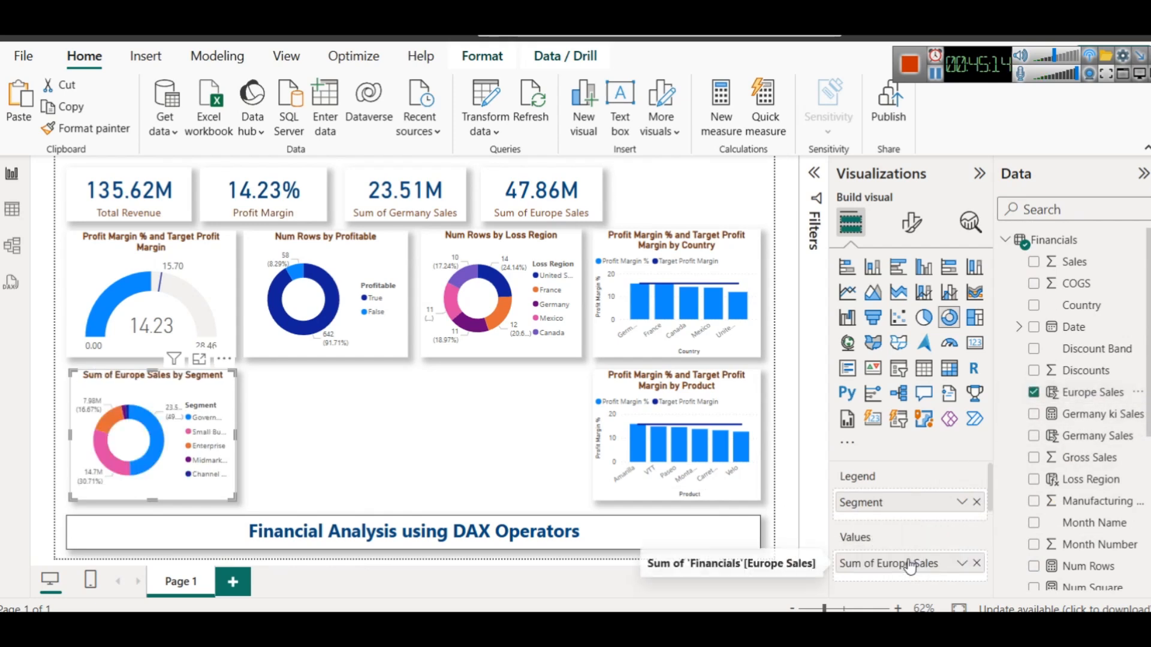
mouse_move(141, 426)
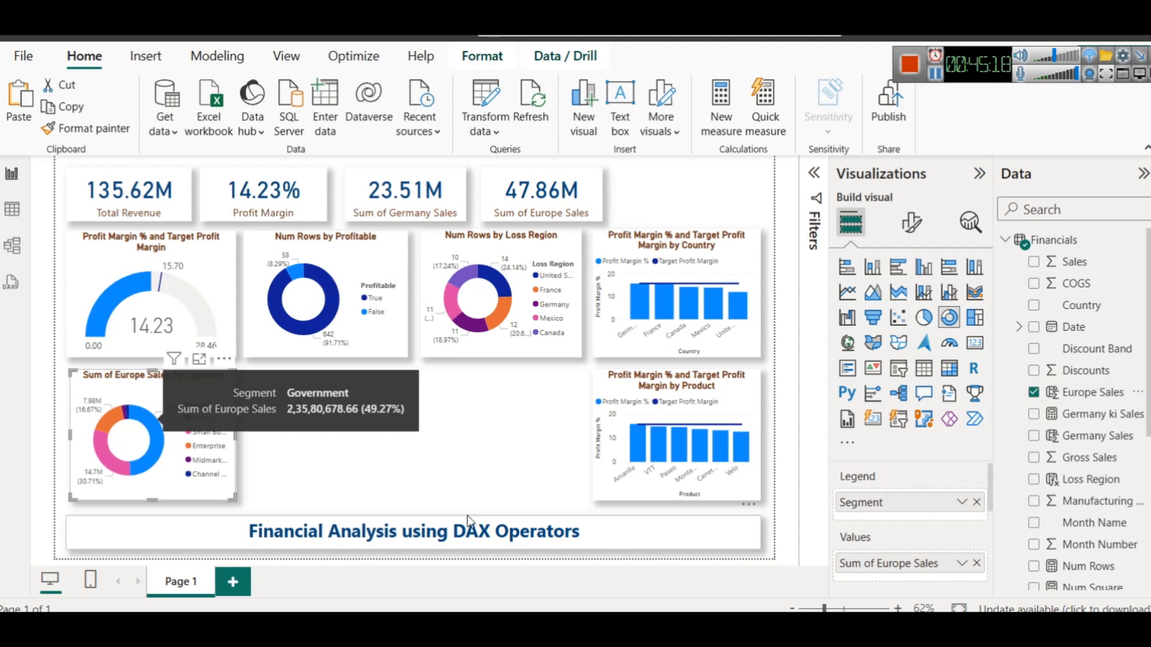
left_click(319, 457)
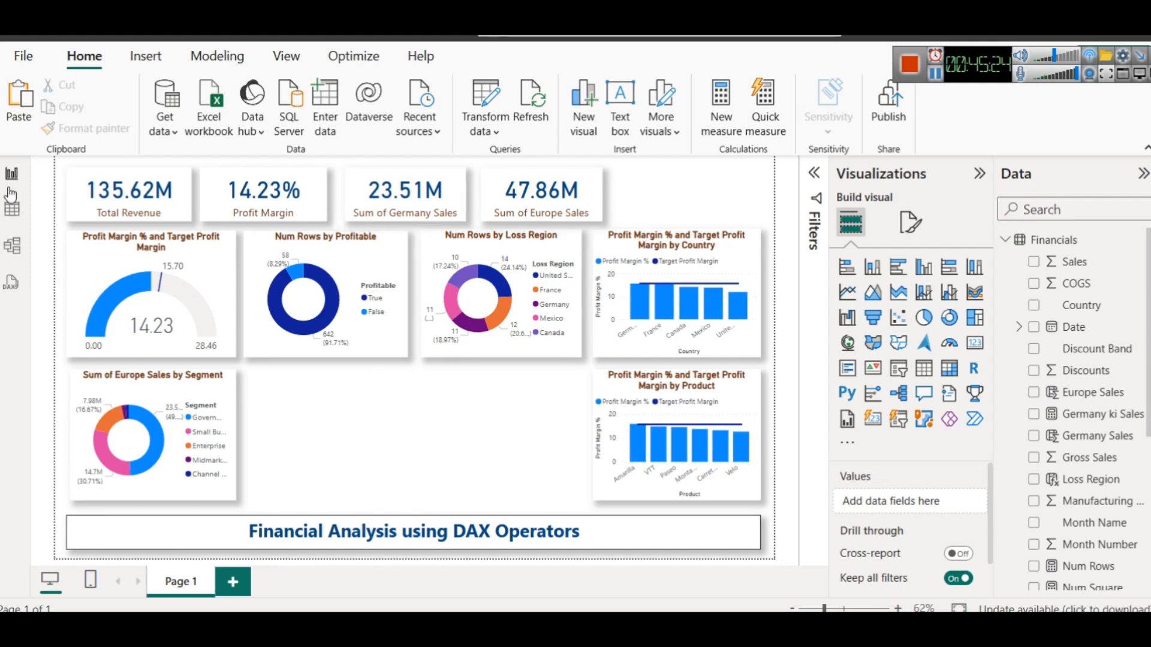
Display the Financials table data and launch Notepad over it
left_click(11, 213)
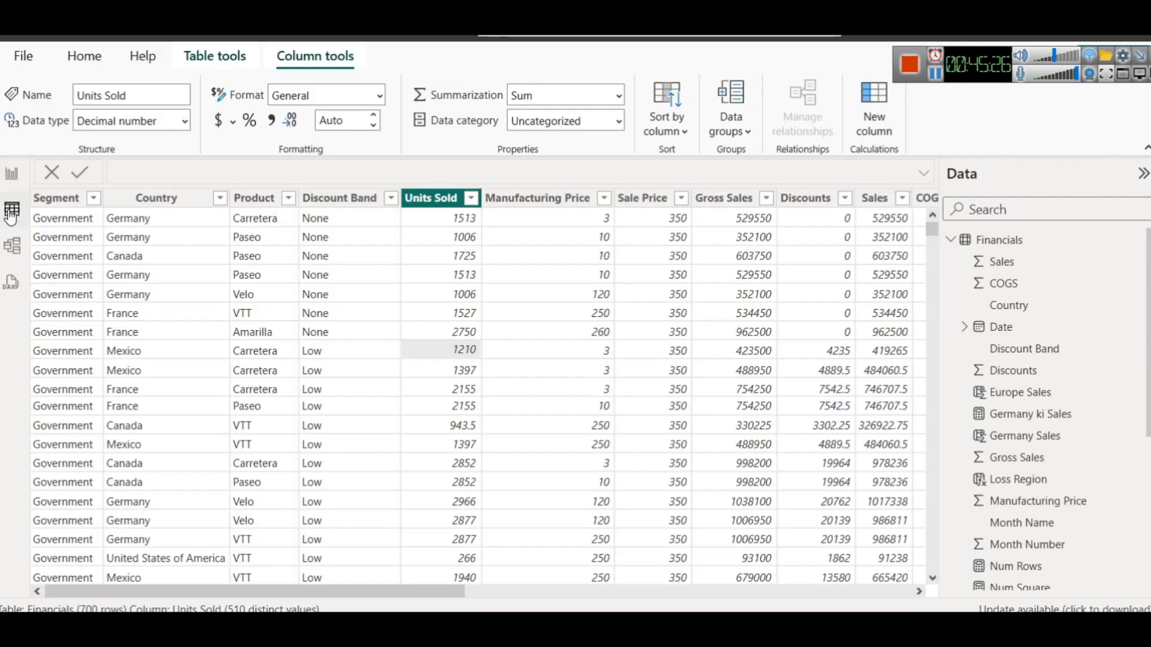
key("super+r")
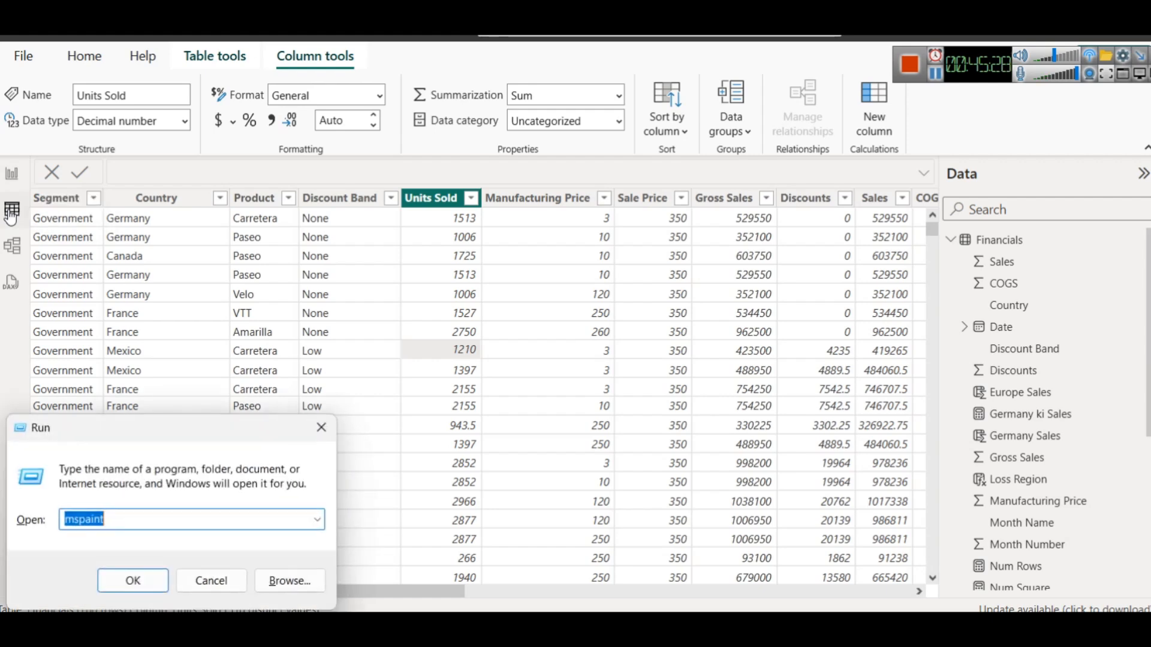
type("notepad")
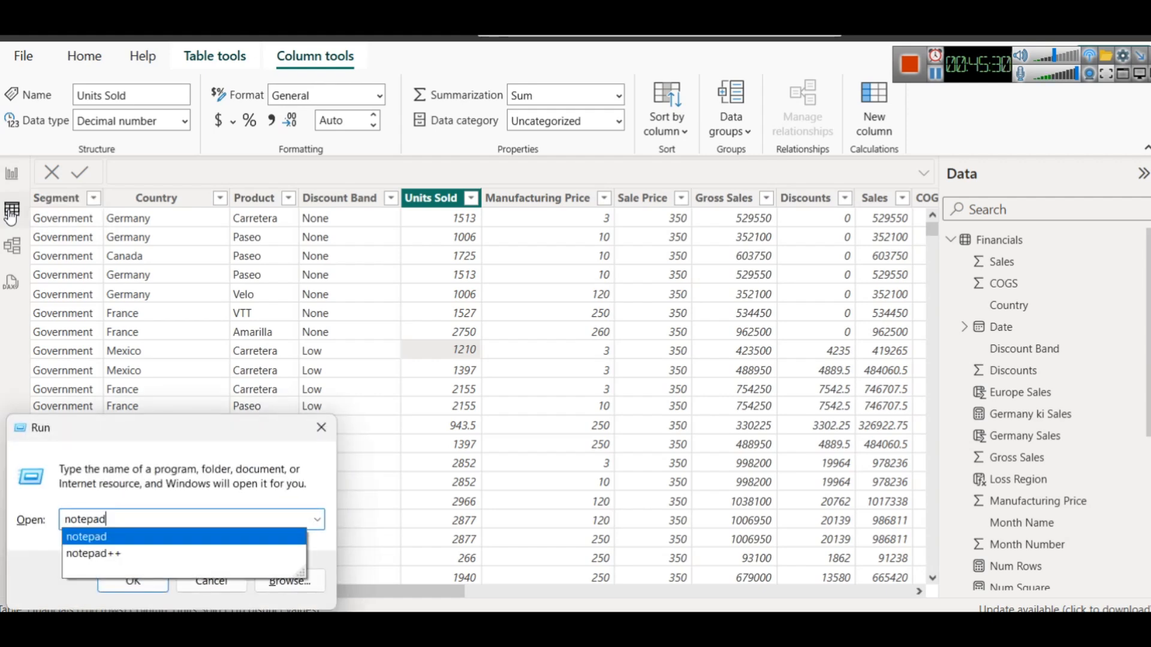
key("Return")
Write the question "Government Segment me Canada ki kitni sales hai" in Notepad, then move the window up and reduce its zoom to 220%
type("Go")
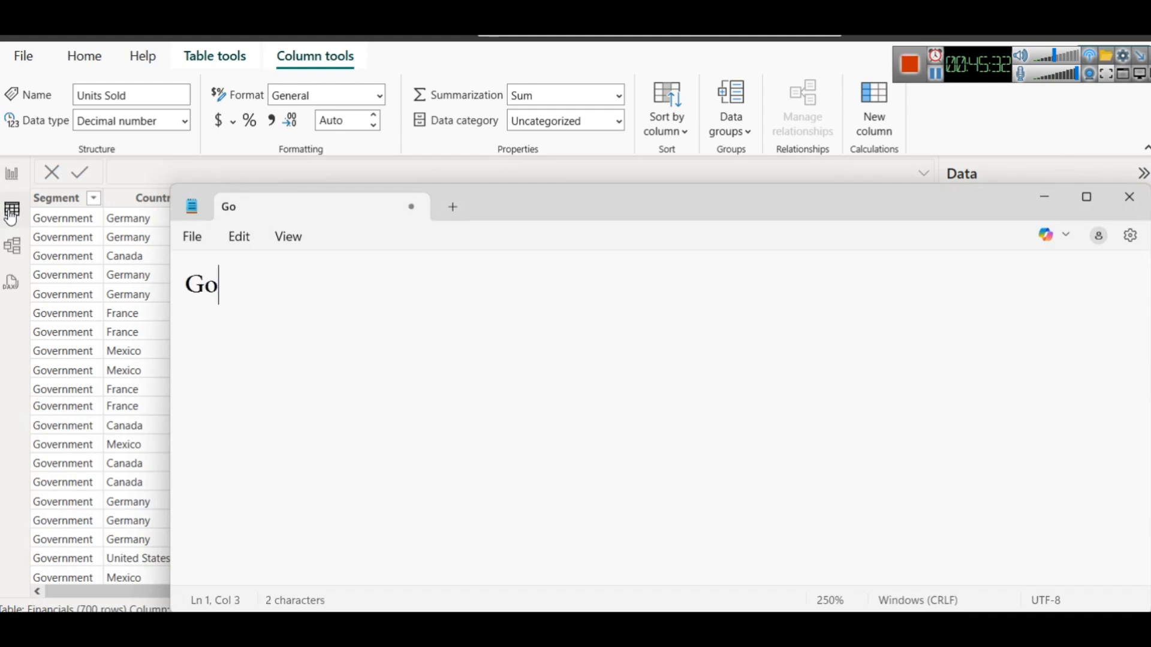
type("vernm,e")
key("BackSpace")
key("BackSpace")
type("ent Segment me")
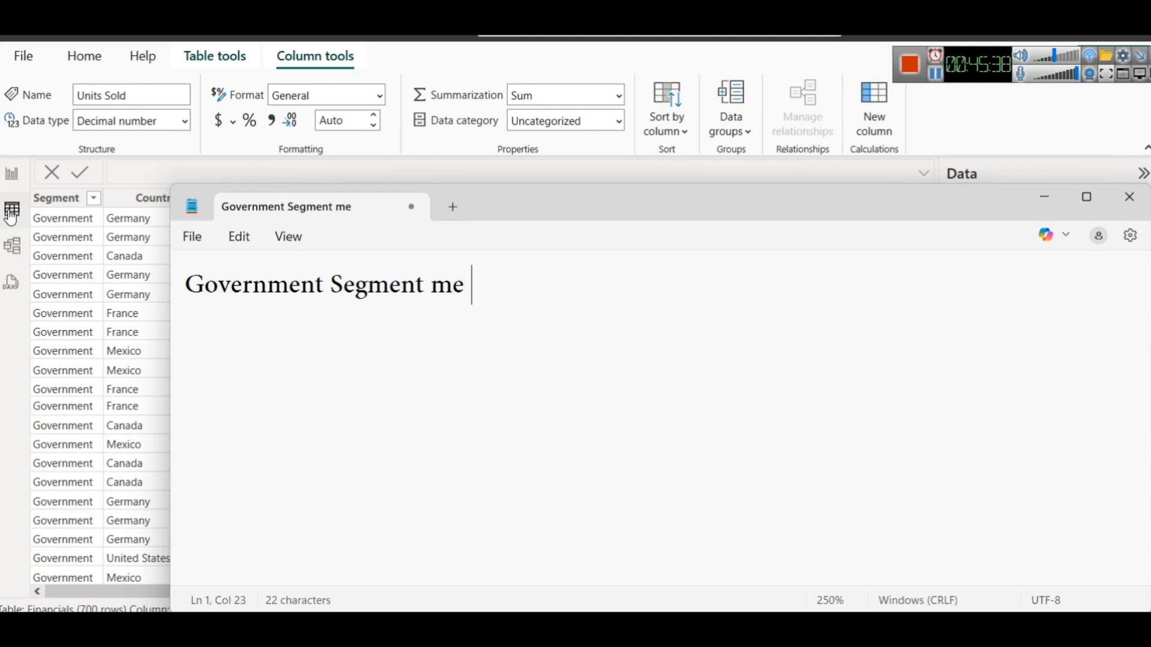
type(" Canaa")
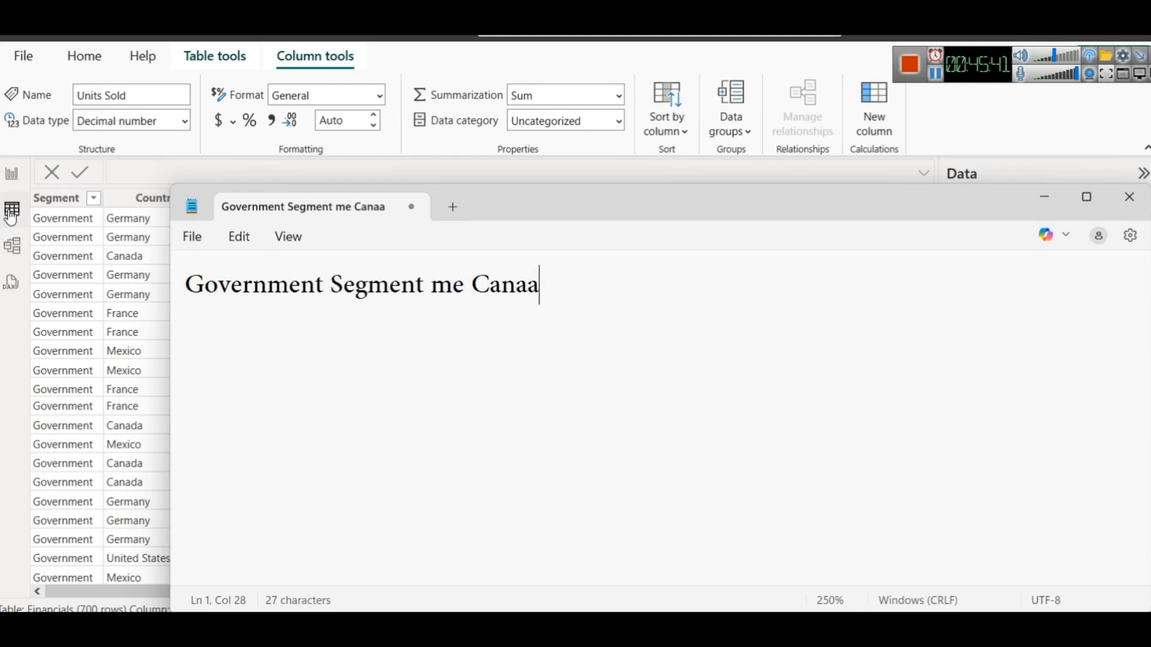
key("BackSpace")
type("da ki k")
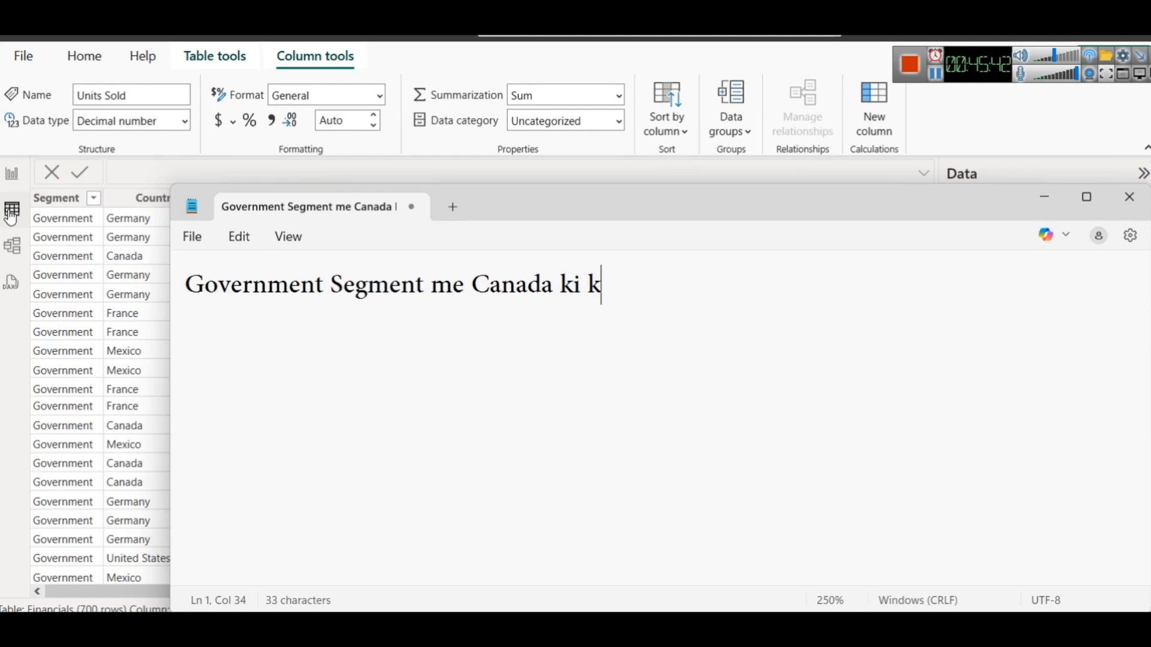
type("itni sales ha")
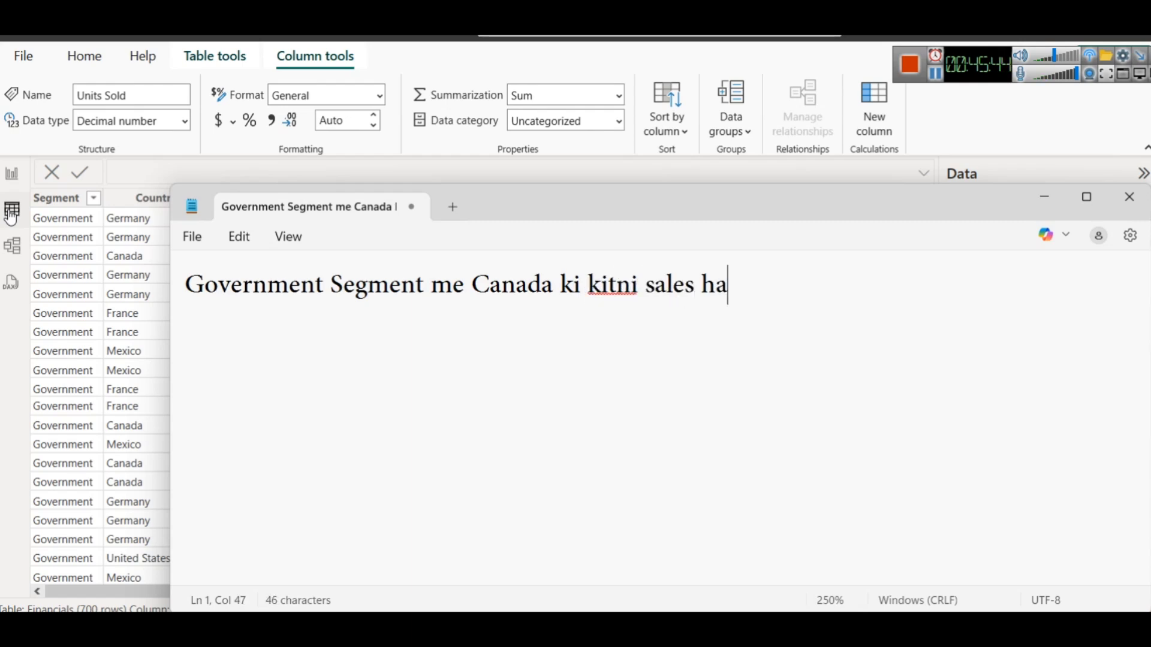
type("i")
left_click_drag(547, 214, 552, 91)
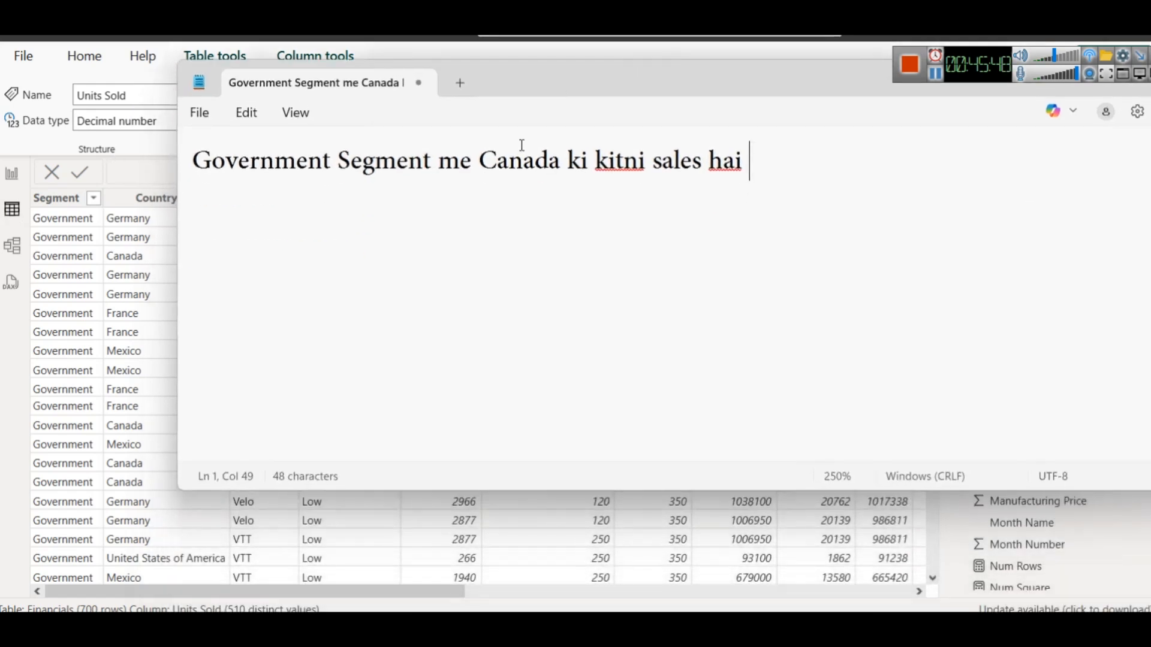
scroll(483, 167, "down", 3)
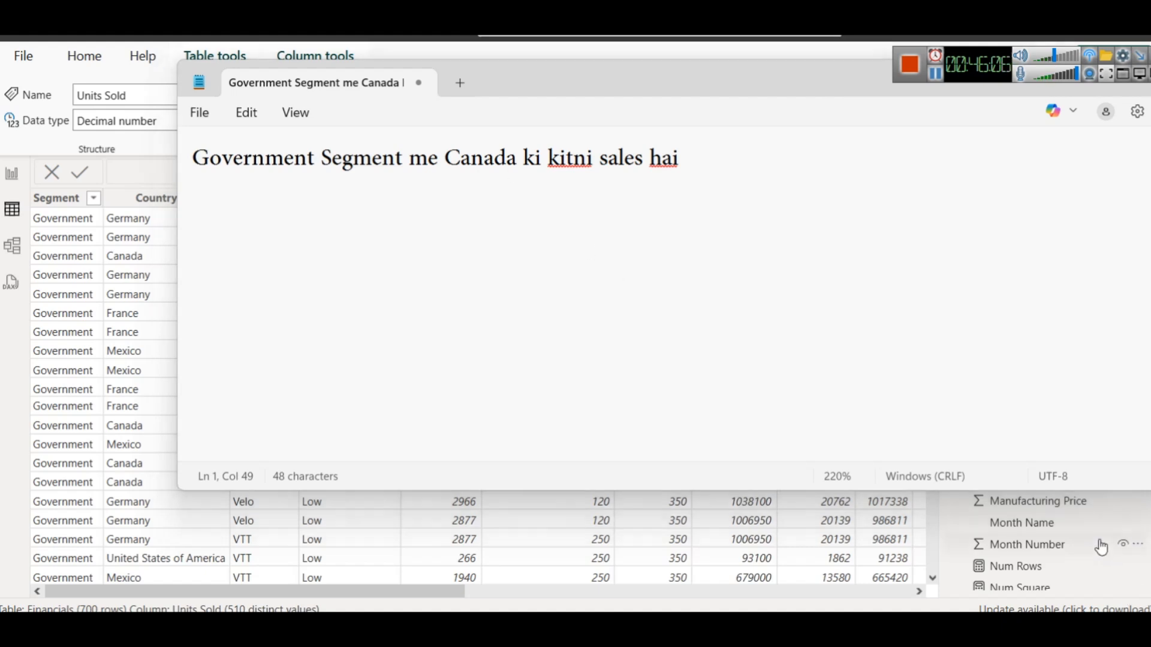
Copy the Germany ki Sales measure's formula into Notepad below the question and change its filtered country to "Canada"
left_click(1027, 543)
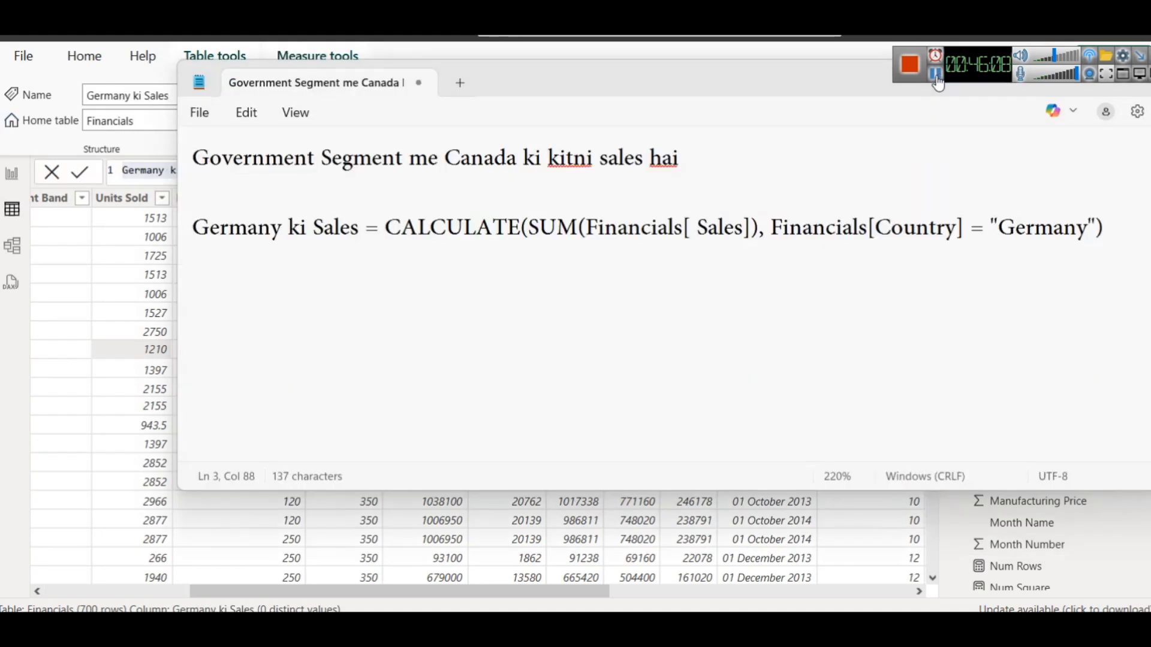
left_click_drag(602, 80, 502, 88)
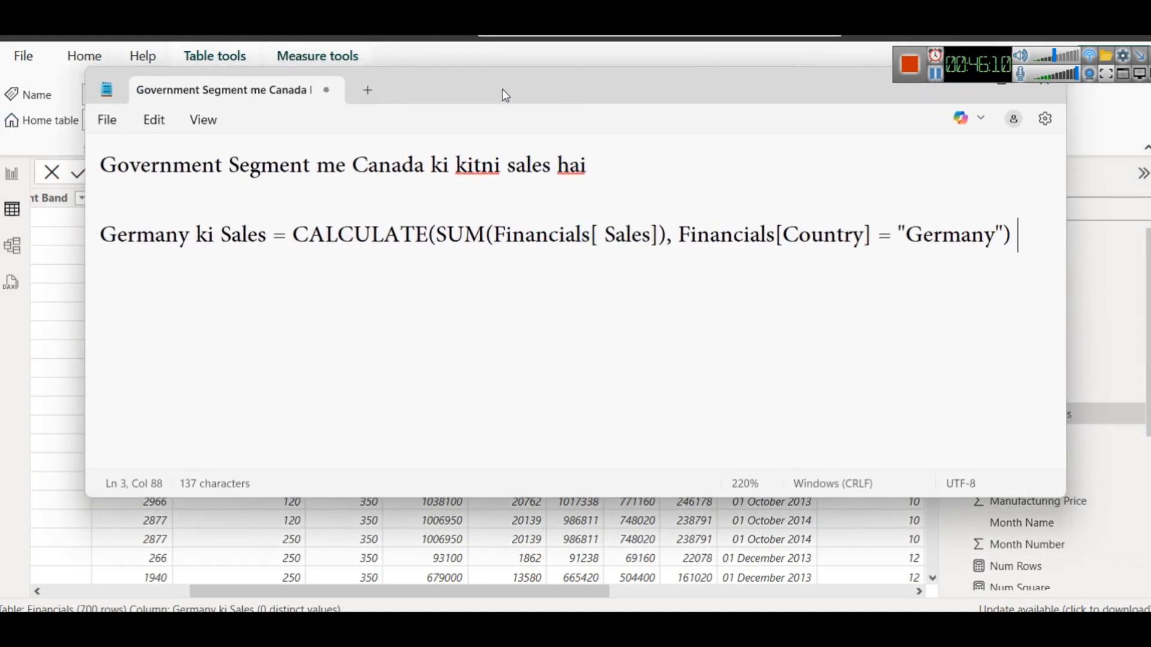
double_click(921, 243)
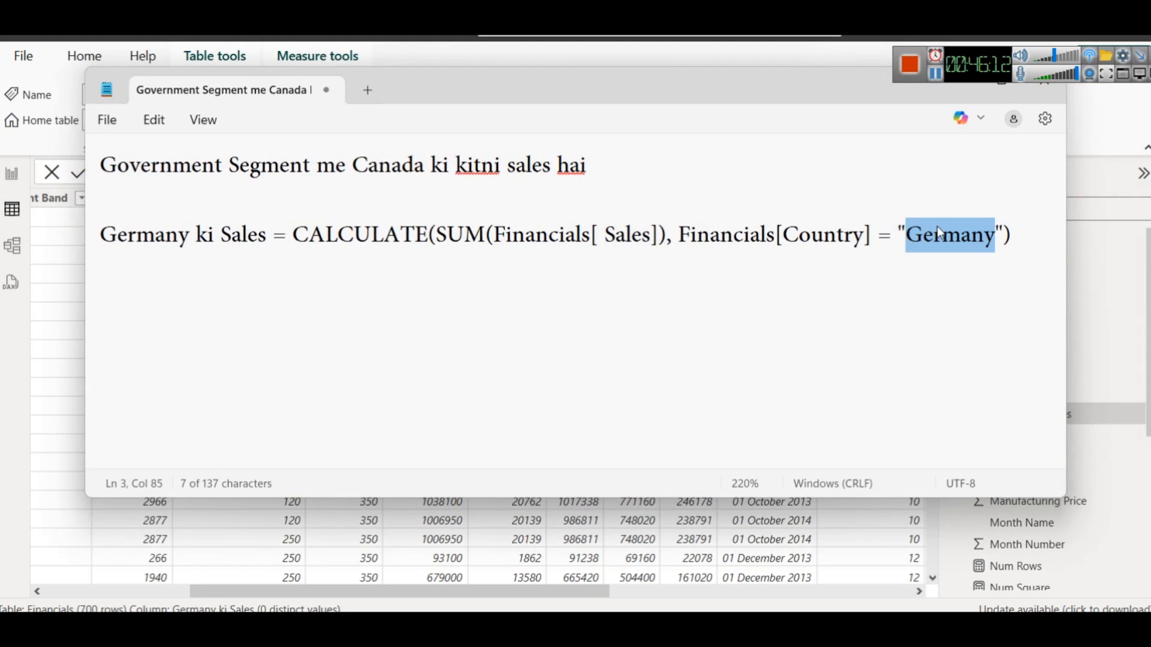
type("Can")
type("ada")
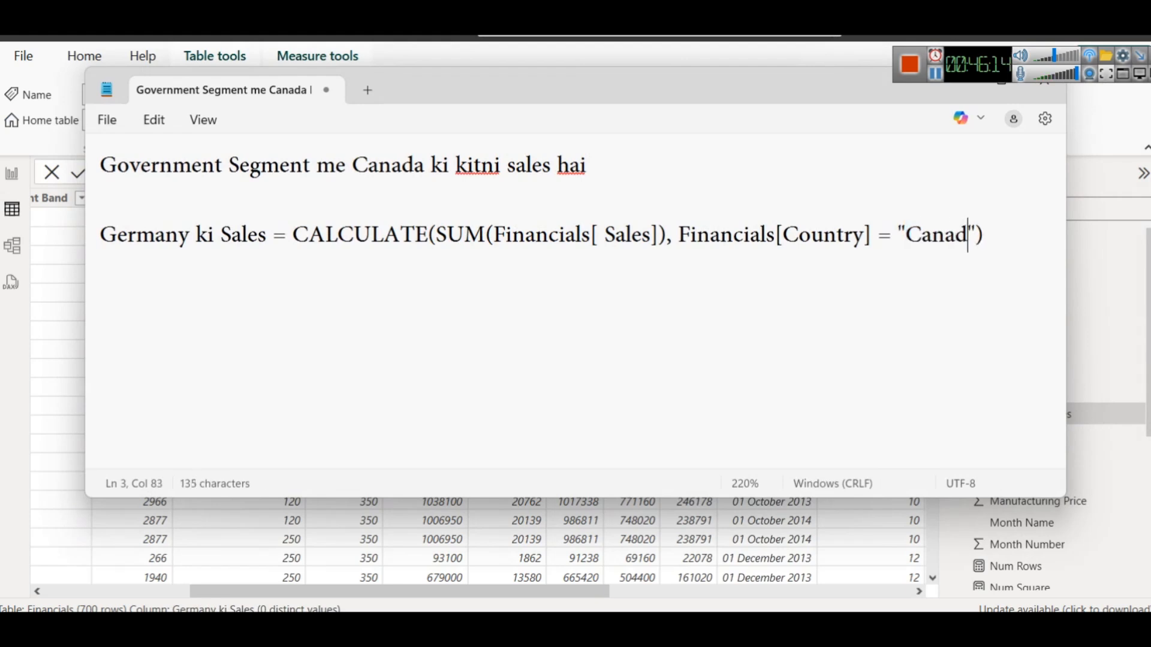
Maximize Notepad and duplicate the condition Financials[Country] = "Canada" directly before the existing one in the formula
double_click(793, 94)
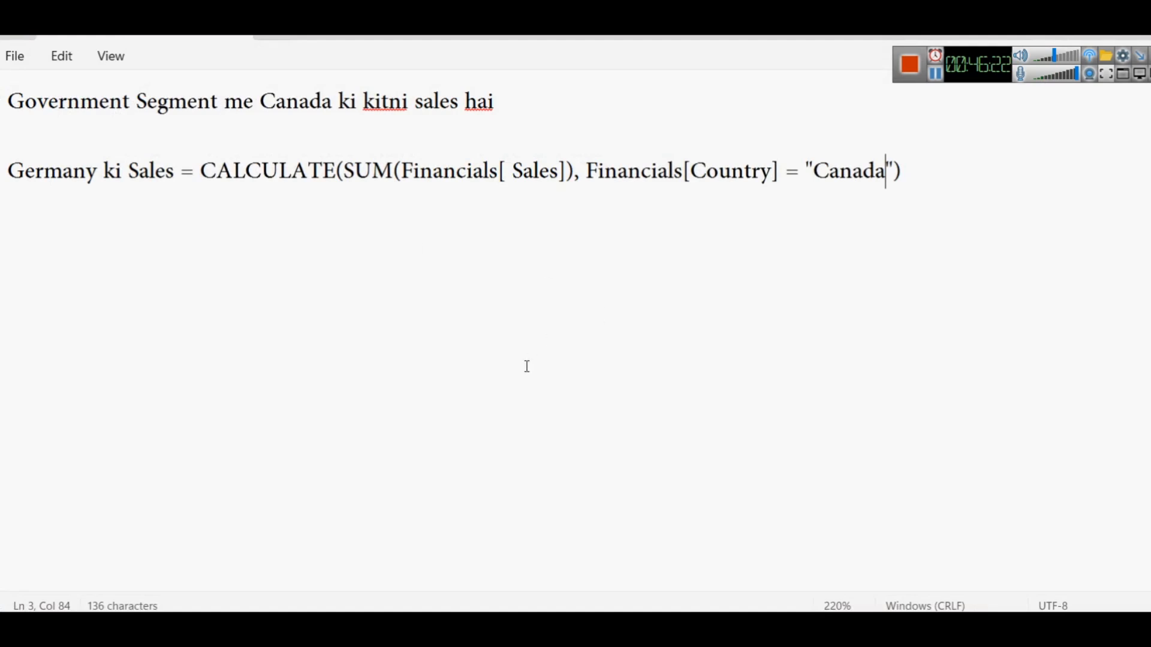
left_click_drag(591, 170, 893, 172)
key("ctrl+c")
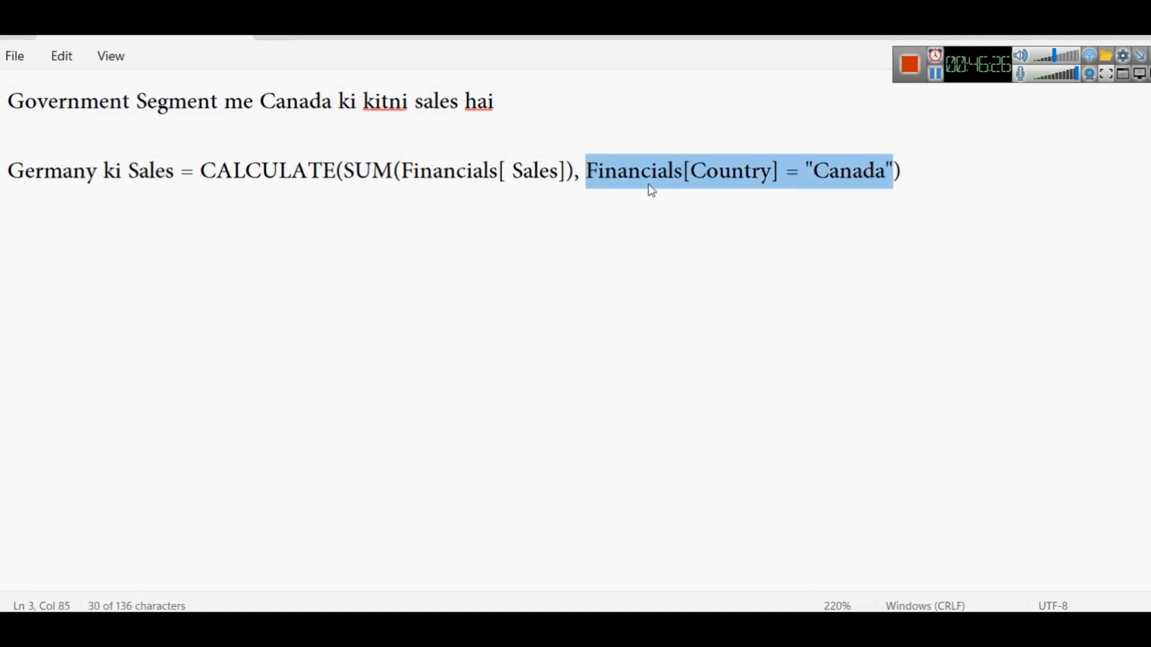
left_click(586, 162)
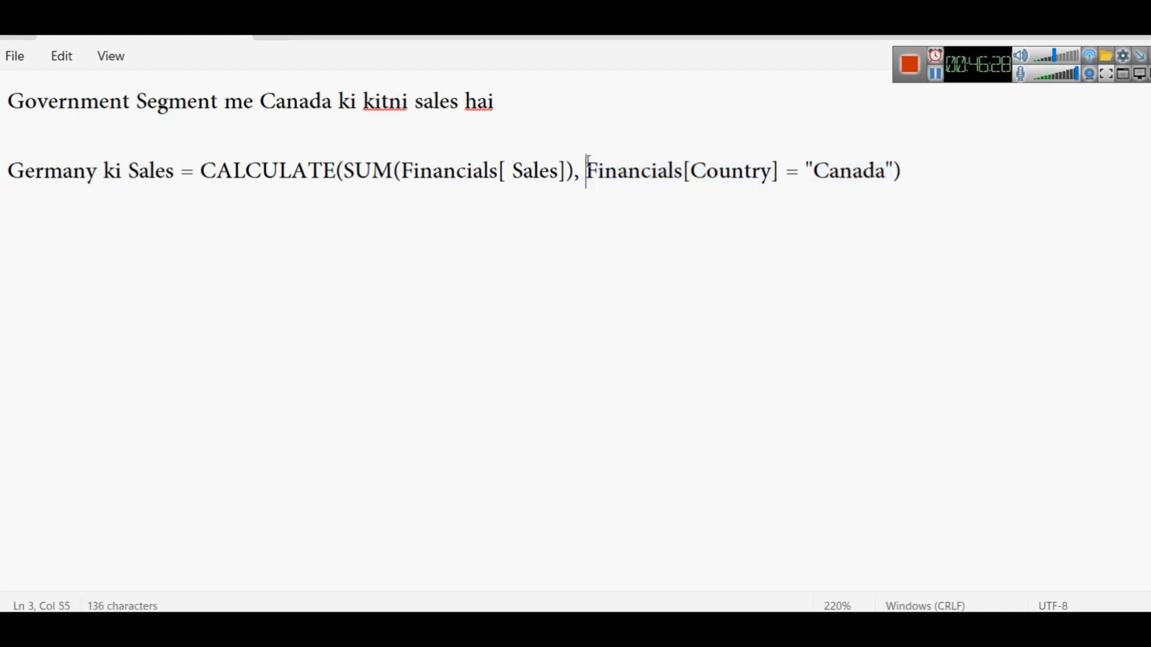
key("ctrl+v")
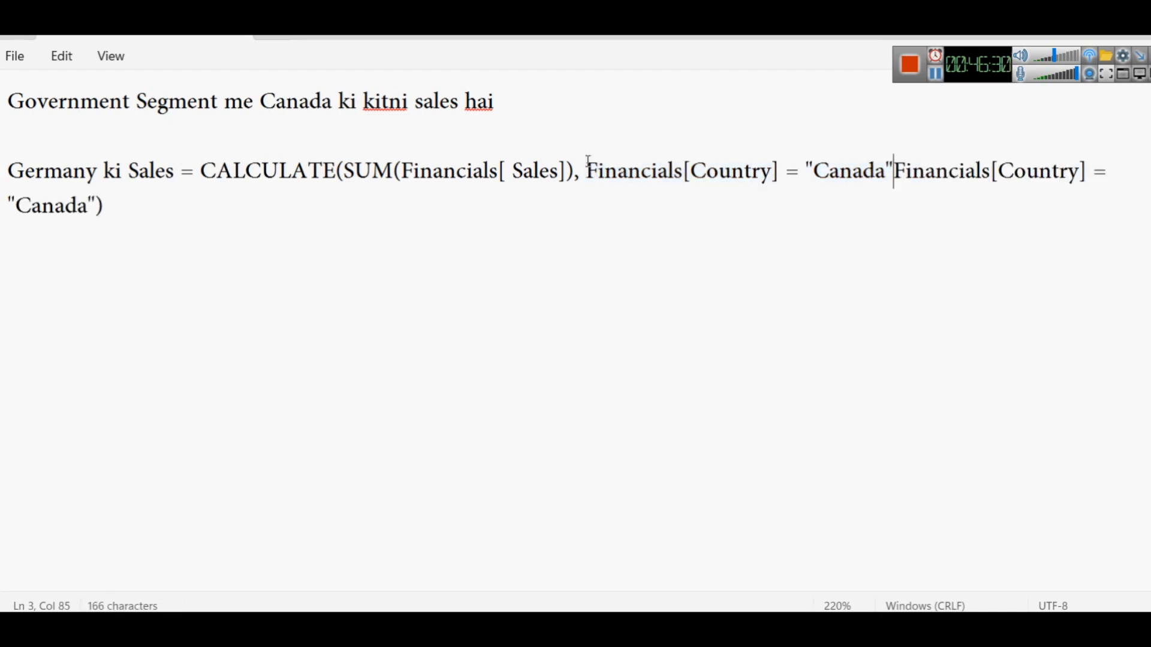
Change the column in the formula's first filter condition to Segment
double_click(733, 169)
type("Segme")
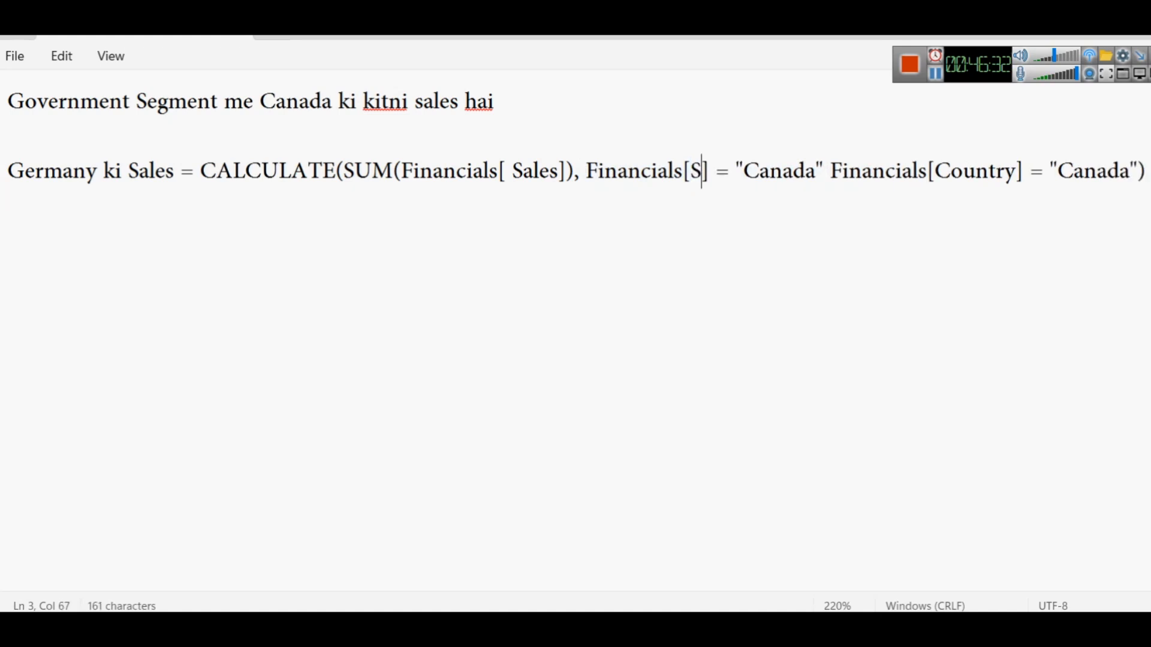
key("BackSpace")
key("BackSpace")
type("me")
key("BackSpace")
key("BackSpace")
type("ment")
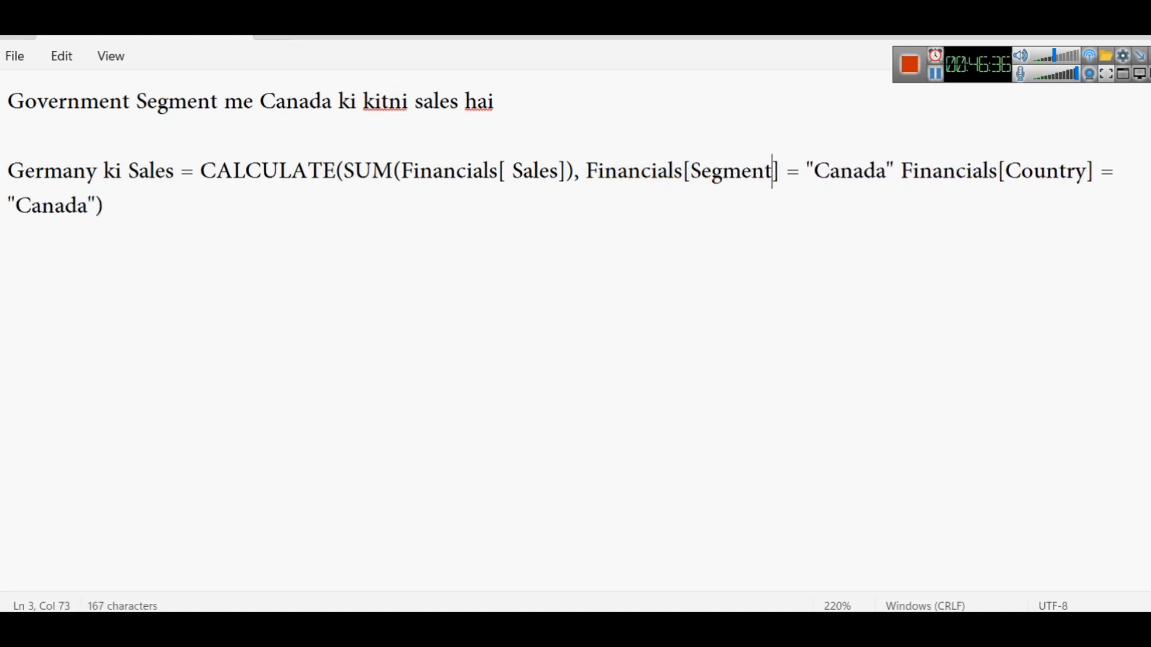
Set the Segment condition's value to "Government", join both conditions with &&, and move them onto a new line after the SUM argument
double_click(842, 174)
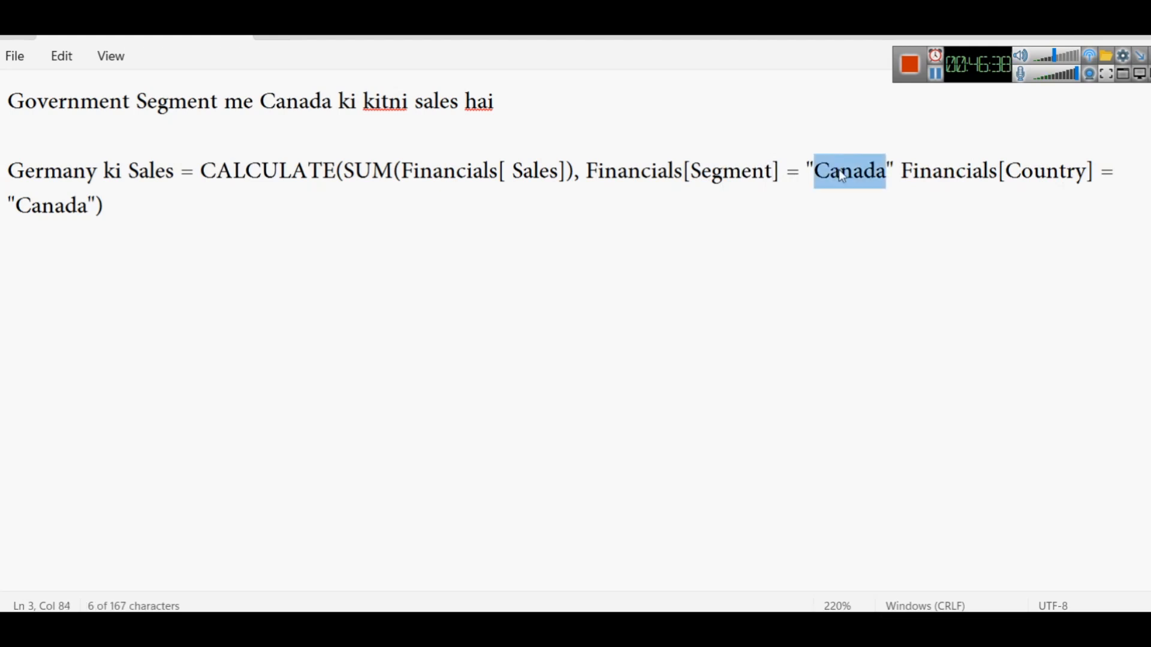
type("Gover")
type("nment")
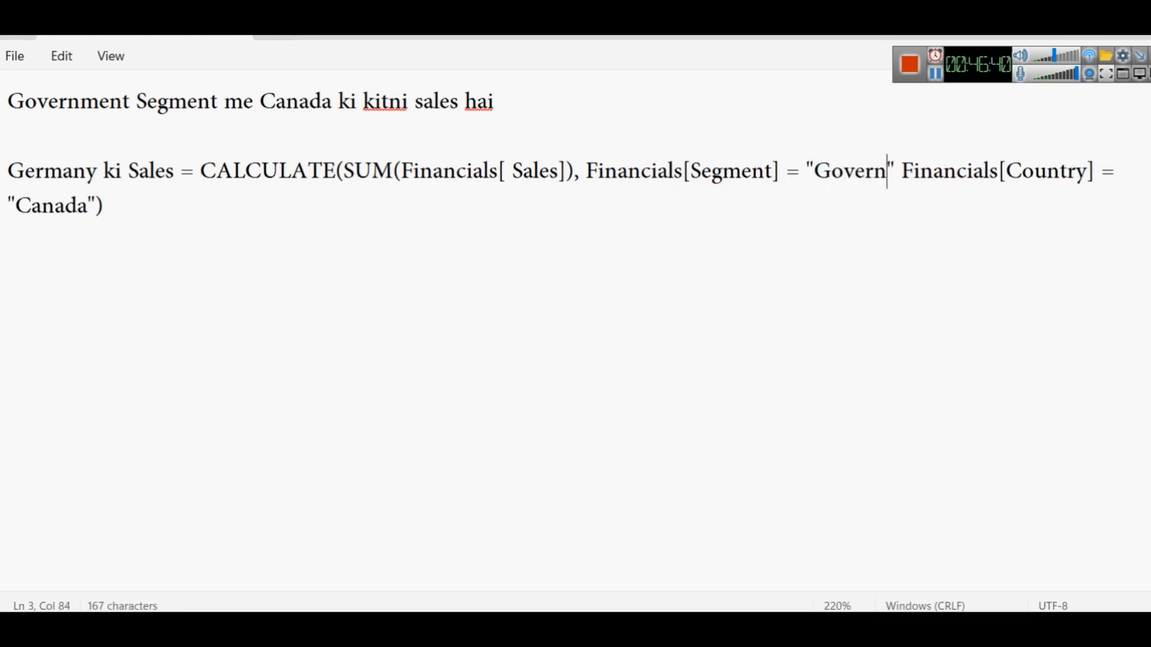
key("Right")
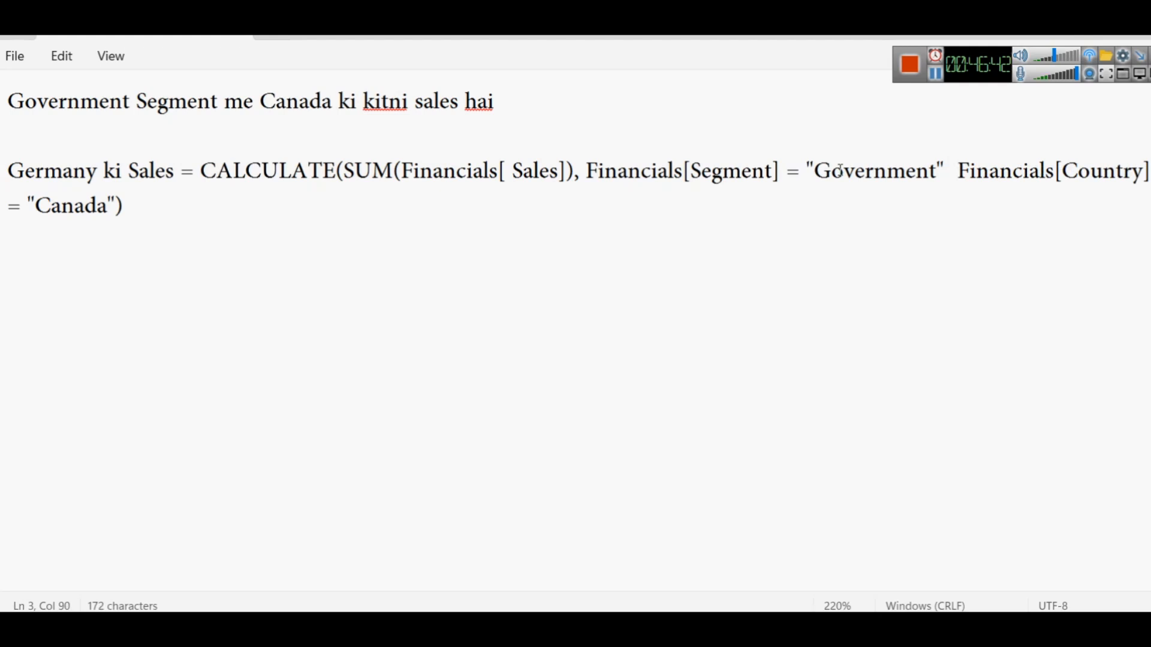
type("&&")
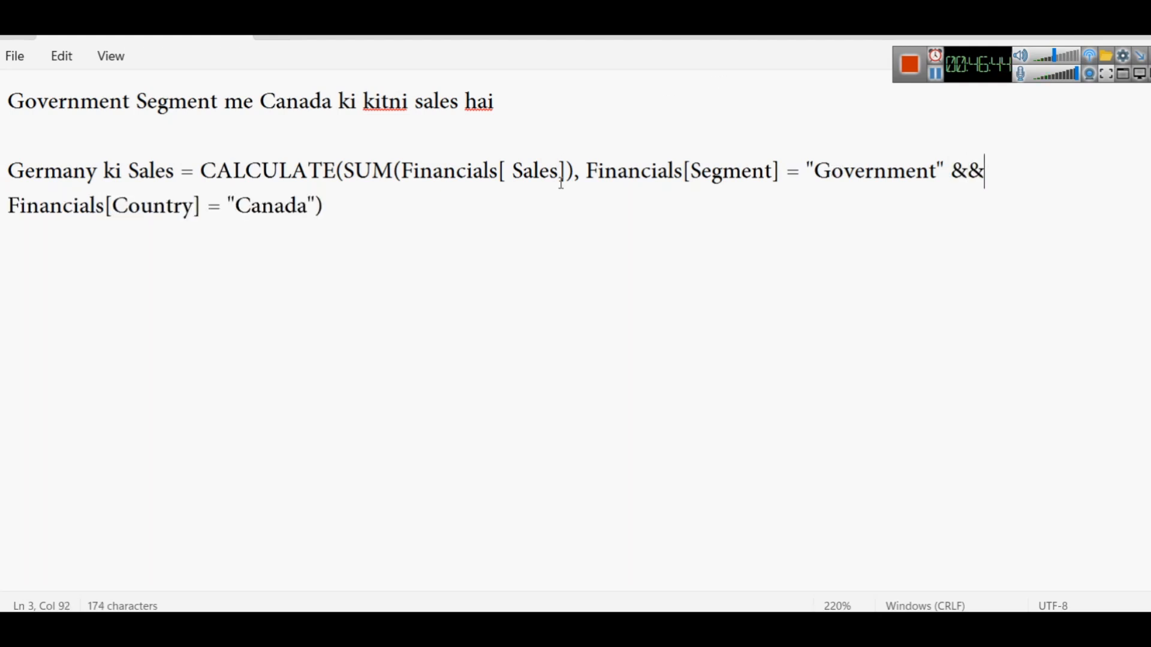
left_click(584, 170)
key("Return")
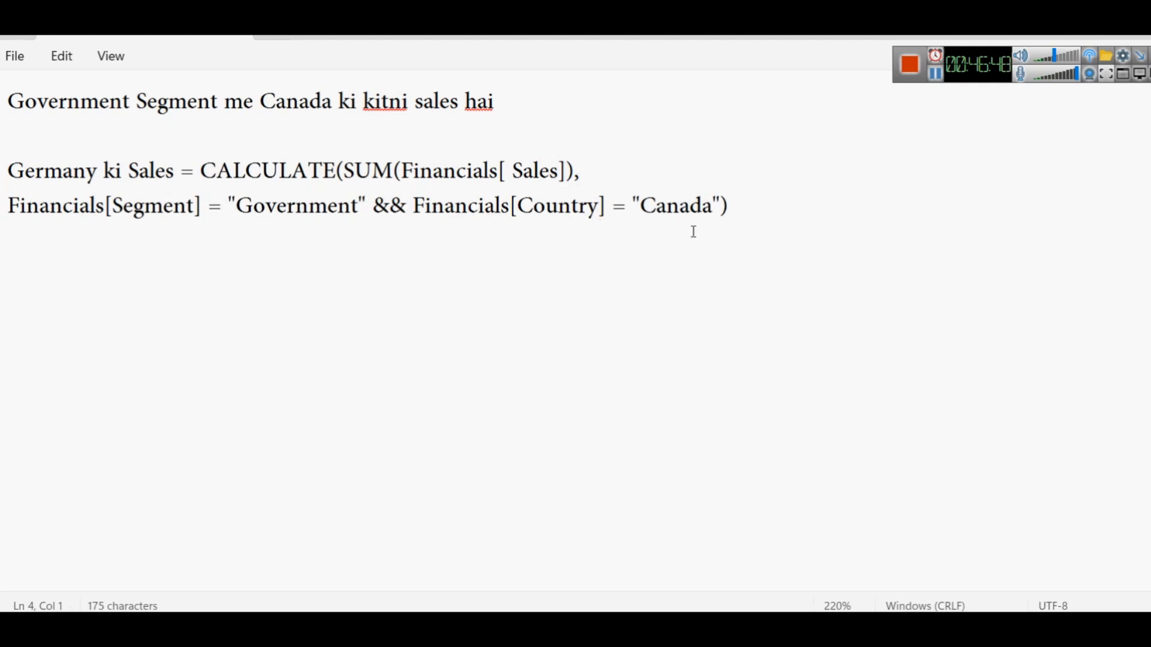
Copy the complete two-line CALCULATE formula from Notepad and switch back to the Financials table in Power BI
left_click_drag(871, 224, 14, 176)
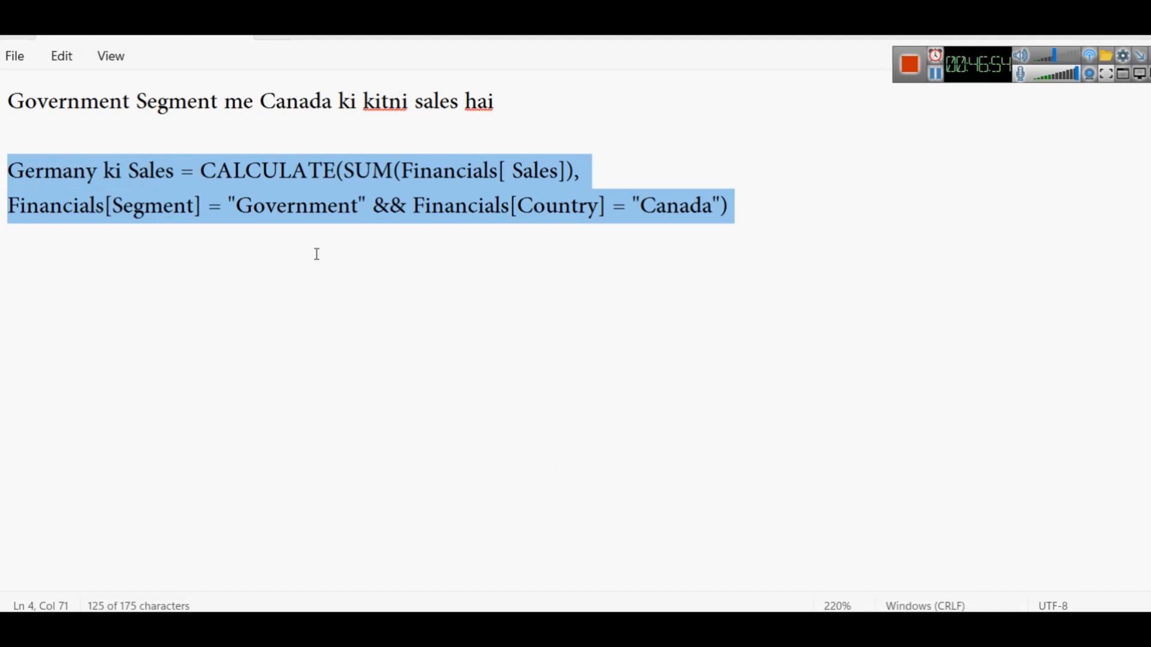
left_click(298, 255)
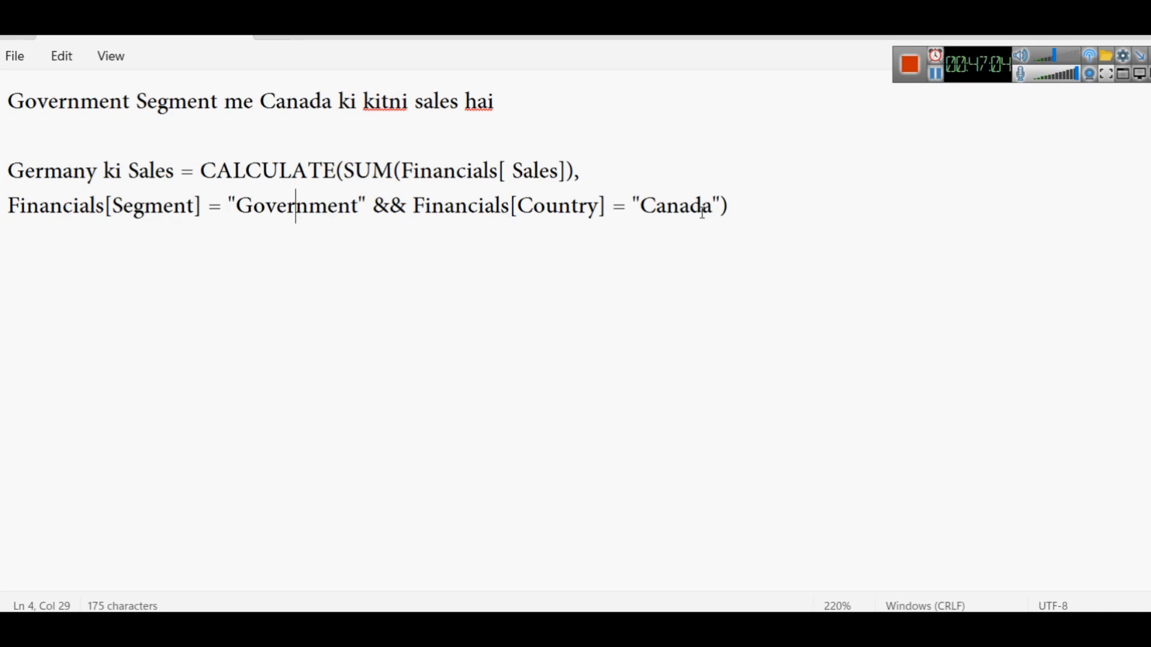
left_click_drag(724, 207, 10, 244)
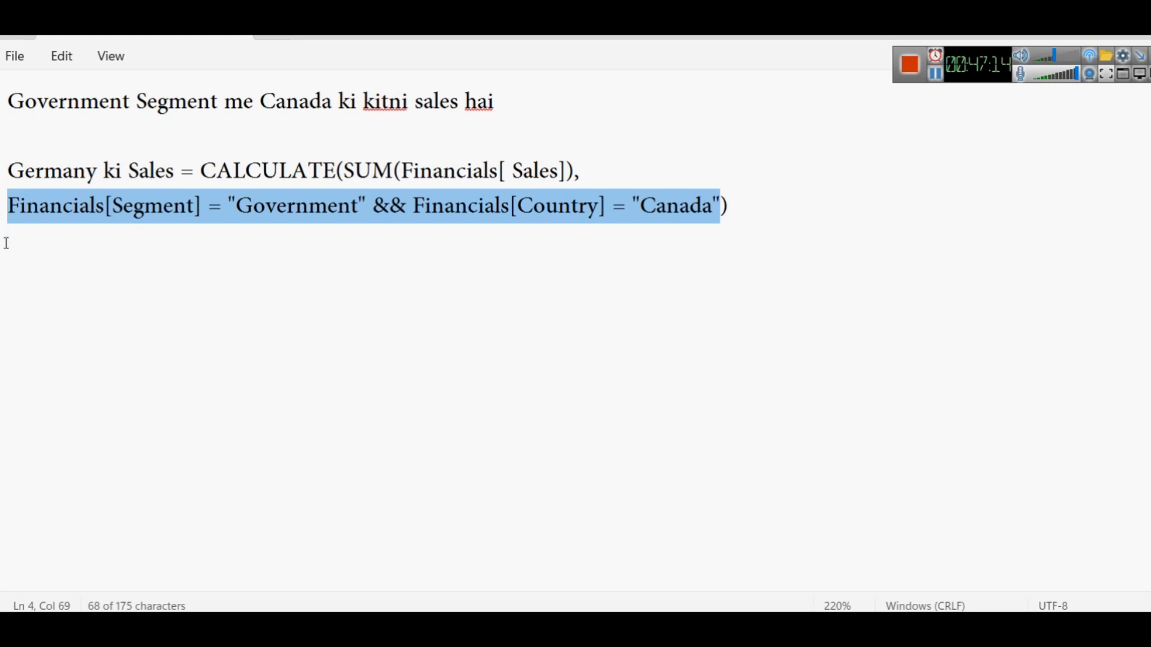
left_click(750, 203)
key("shift+Home")
key("shift+Up")
key("ctrl+c")
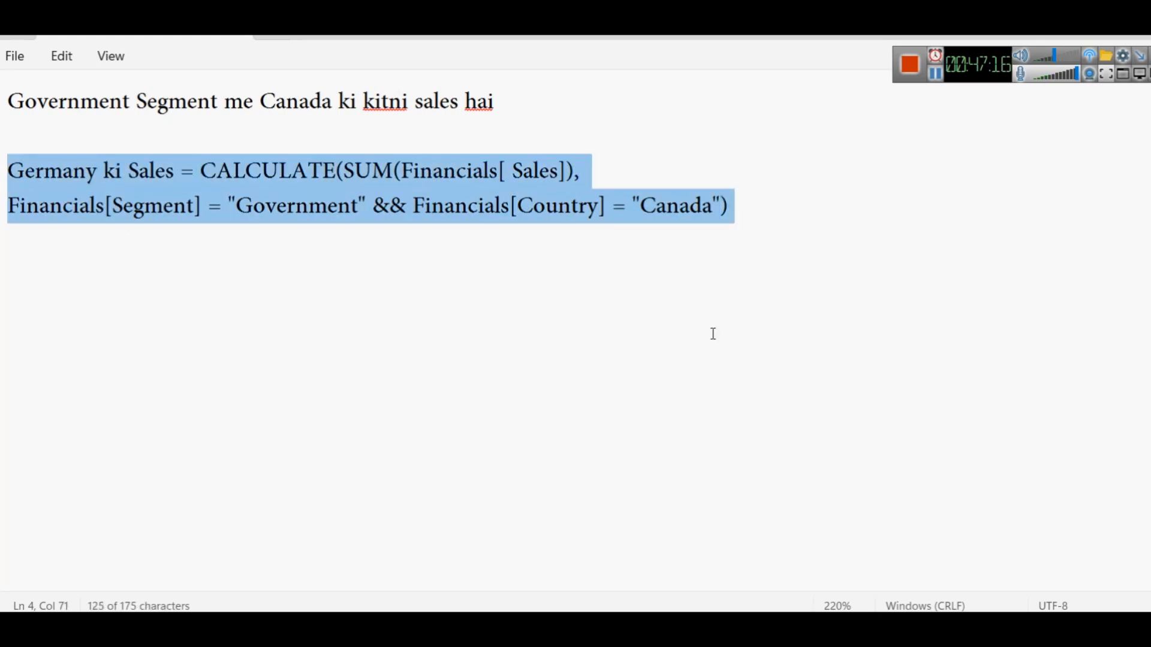
left_click(505, 555)
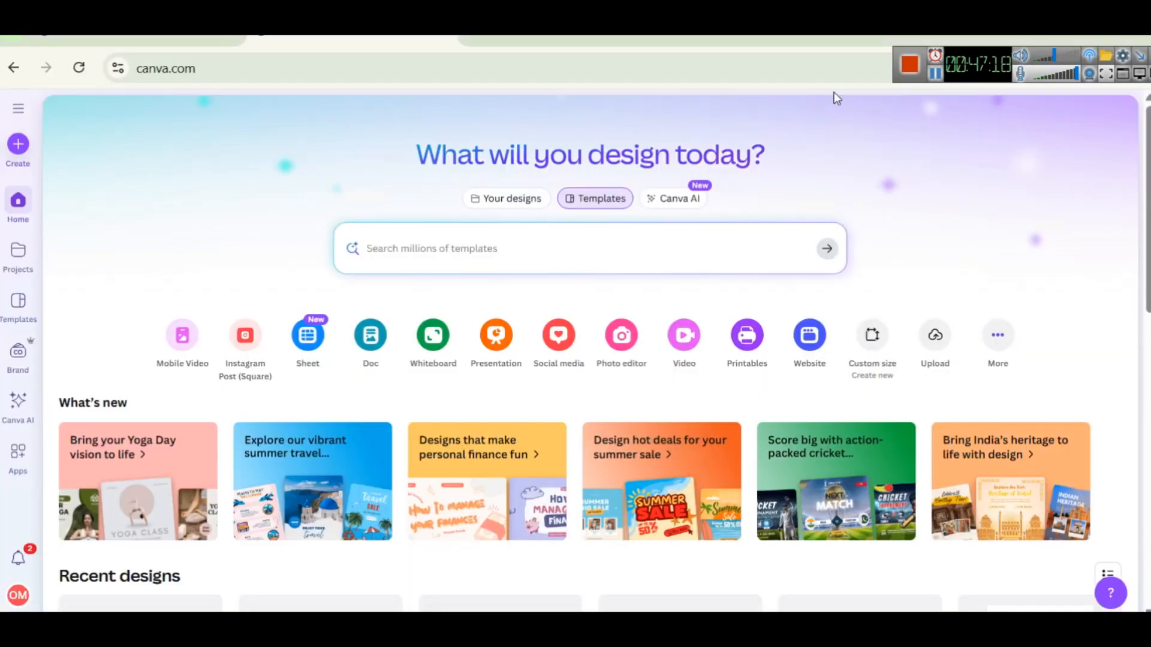
left_click(933, 75)
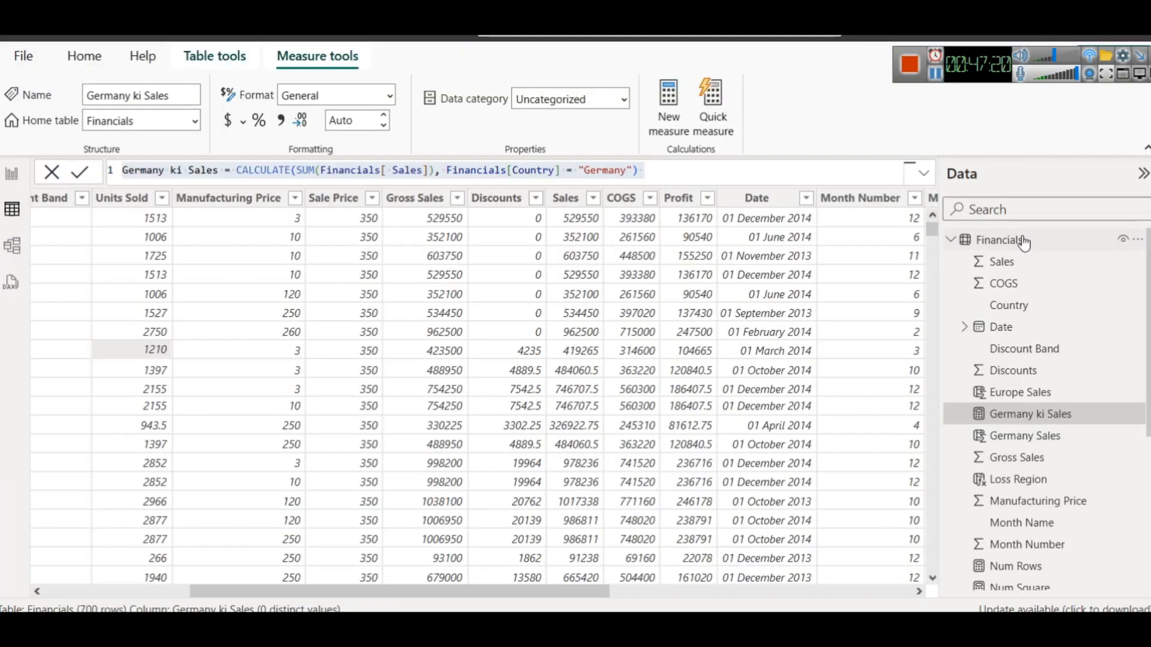
Add a new calculated column to the Financials table using the copied formula
right_click(963, 242)
key("Escape")
key("ctrl+v")
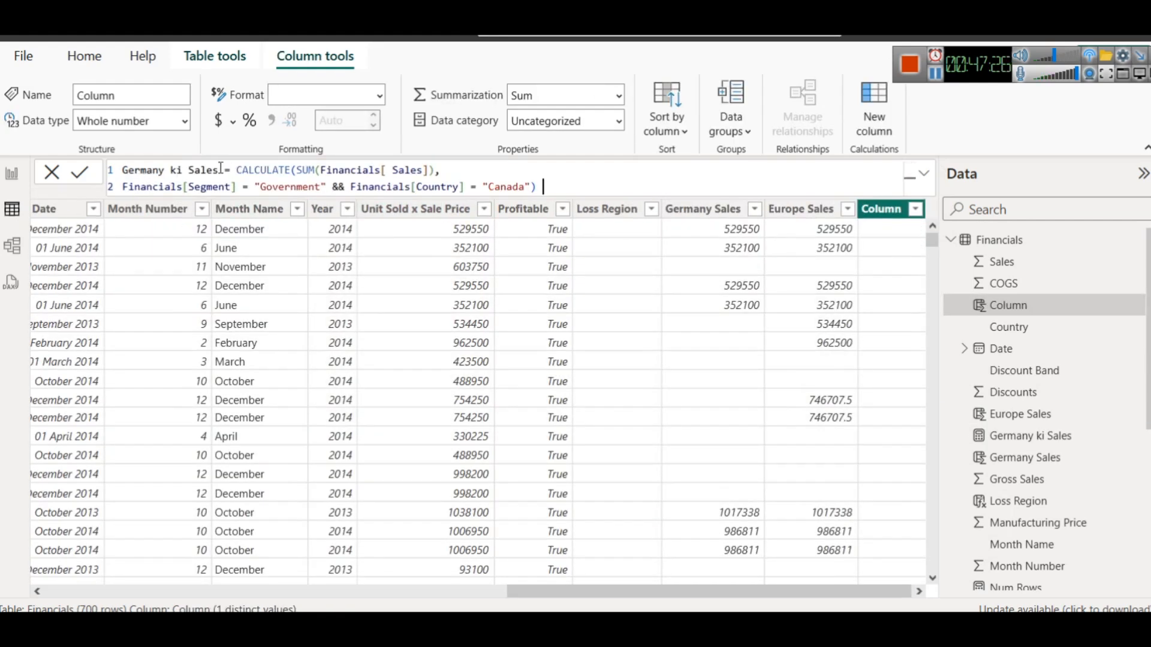
Rename the formula's column to Canada Gov Sales and commit the formula
double_click(136, 170)
type("Can Gov")
double_click(175, 170)
key("BackSpace")
key("BackSpace")
left_click(138, 171)
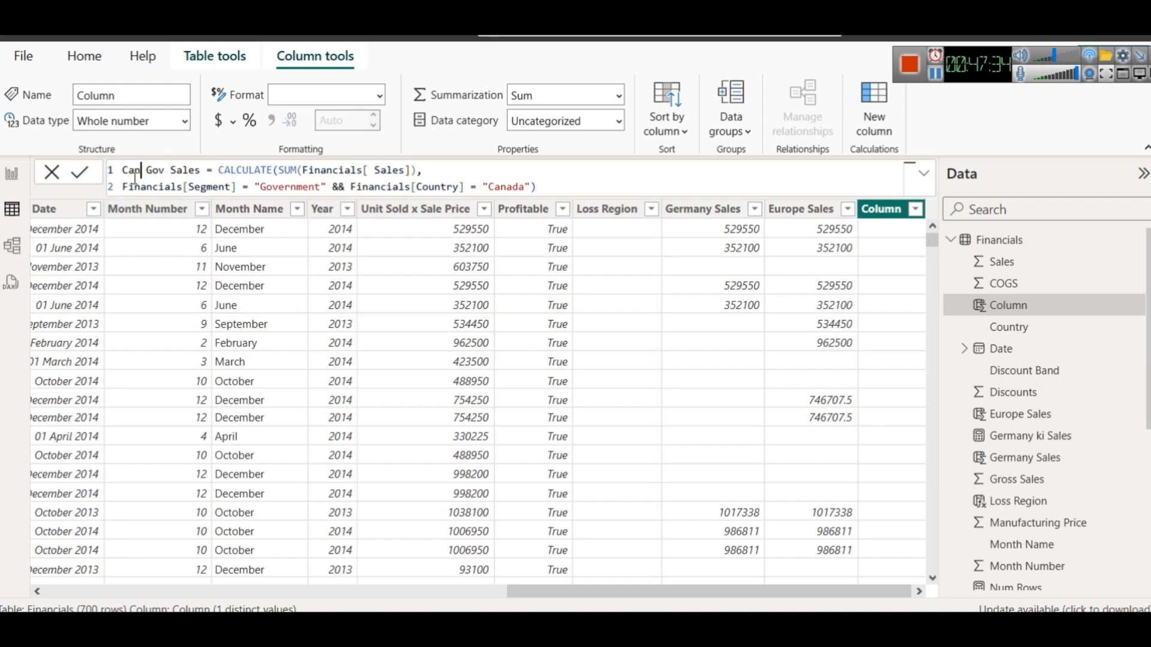
type("ada")
left_click(83, 173)
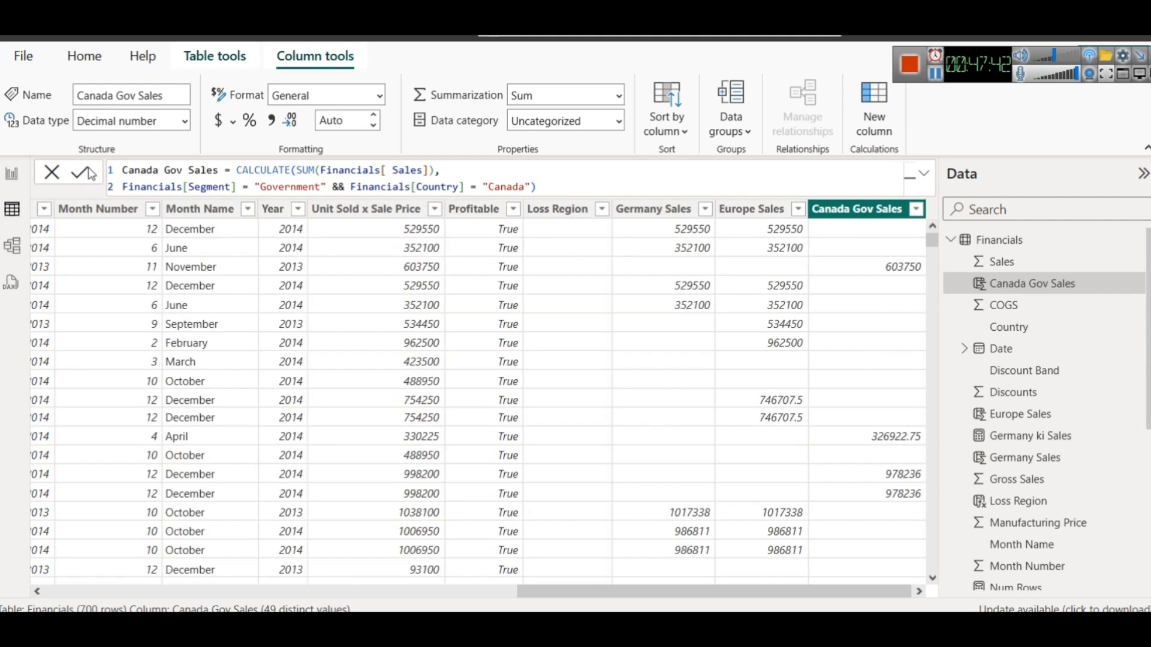
Copy the Canada Gov Sales formula, clear it from the column, and delete the column from the model
key("ctrl+a")
key("ctrl+c")
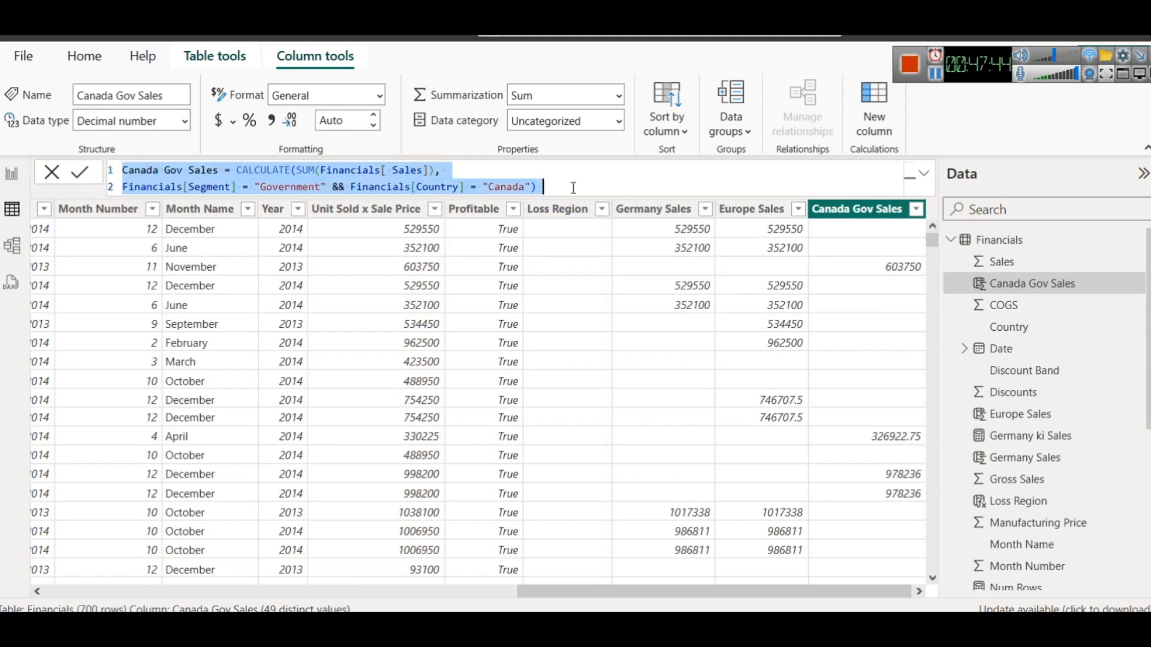
key("Delete")
key("Return")
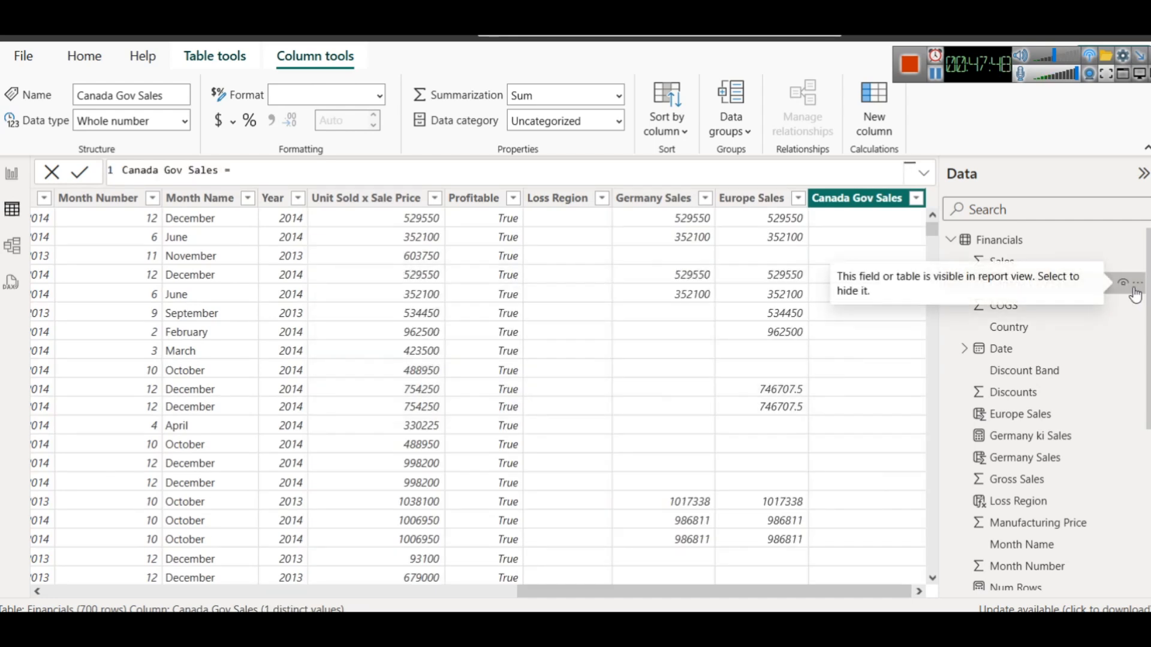
right_click(1130, 285)
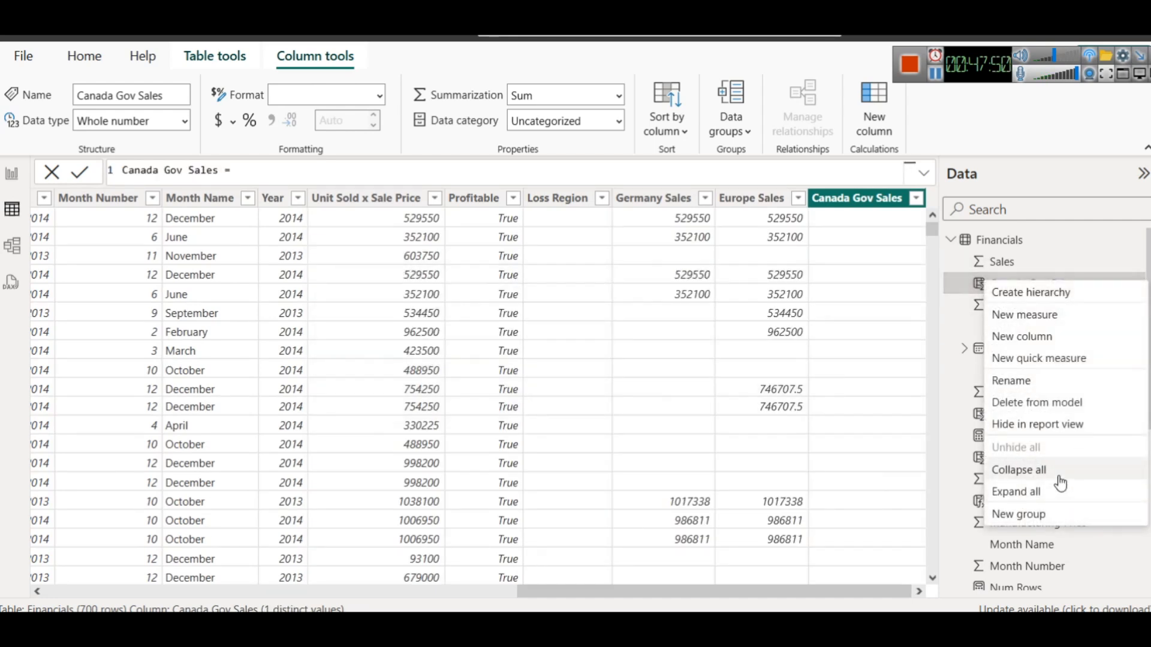
left_click(1046, 404)
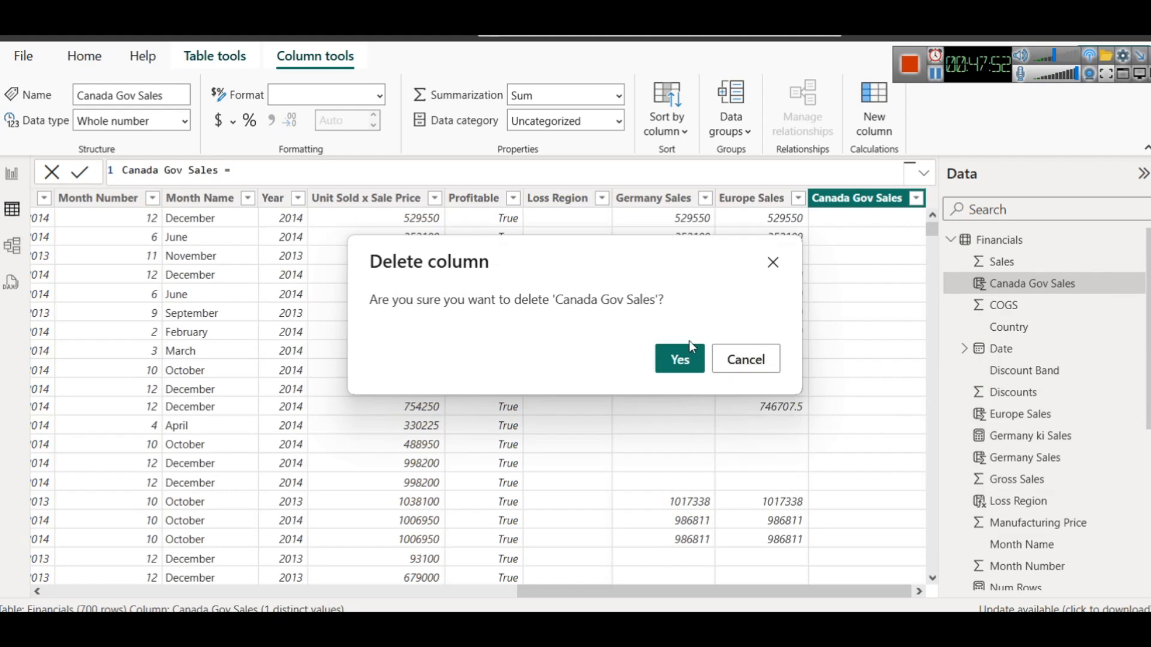
left_click(682, 359)
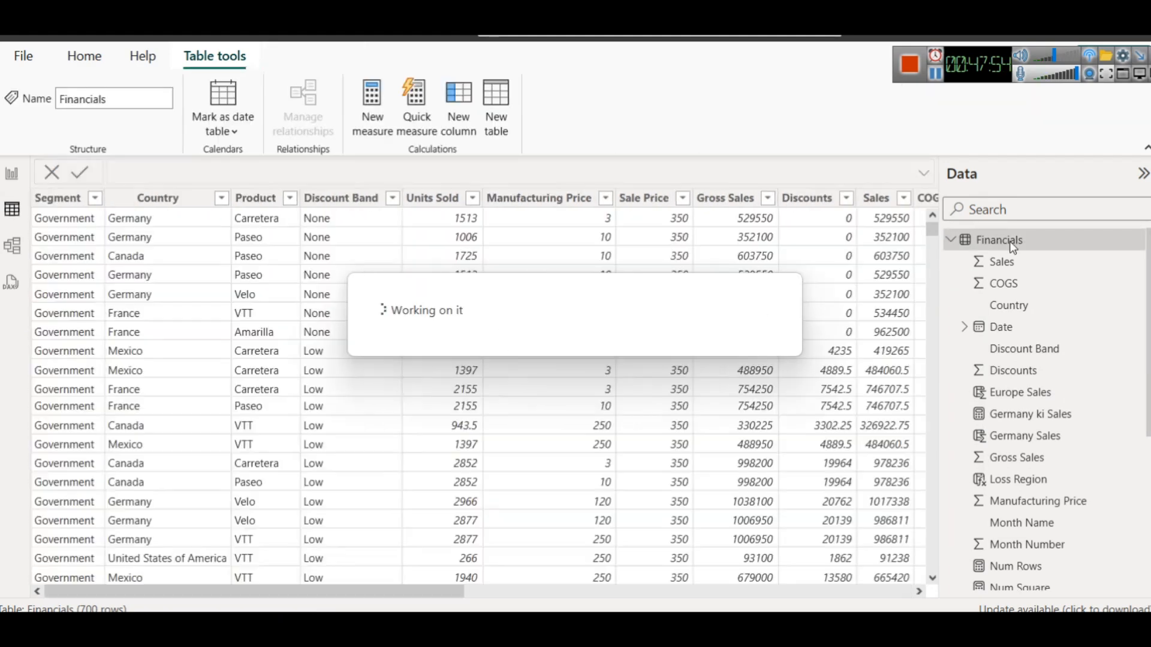
Create a new measure in the Financials table from the copied Canada Gov Sales formula and commit it
right_click(1004, 248)
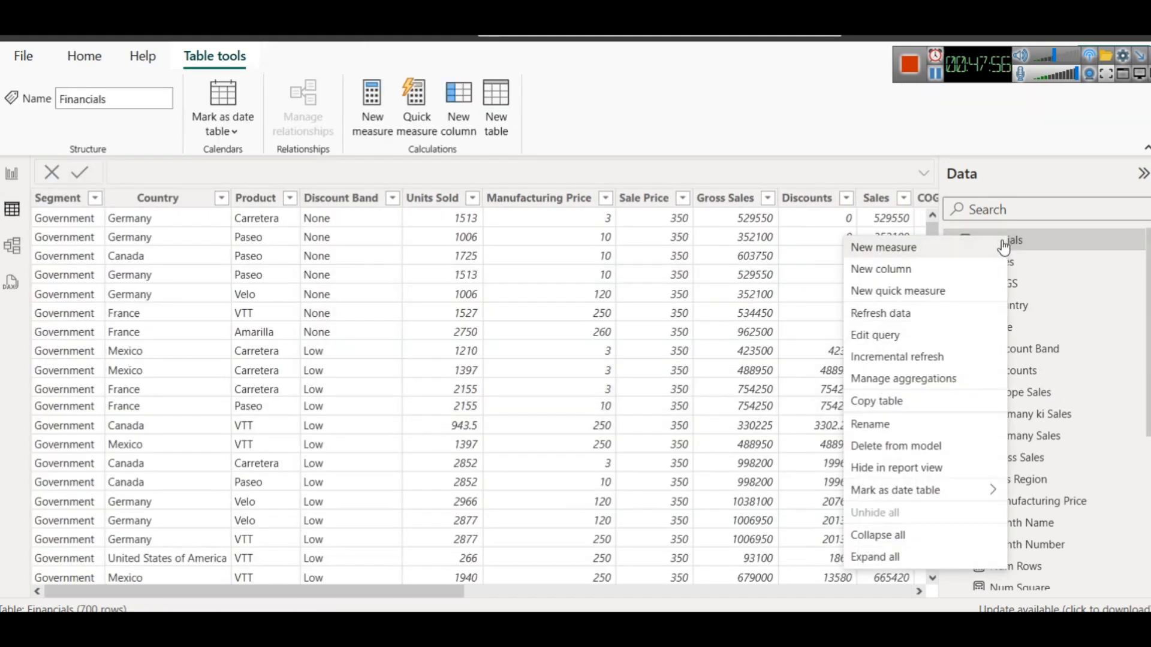
left_click(969, 247)
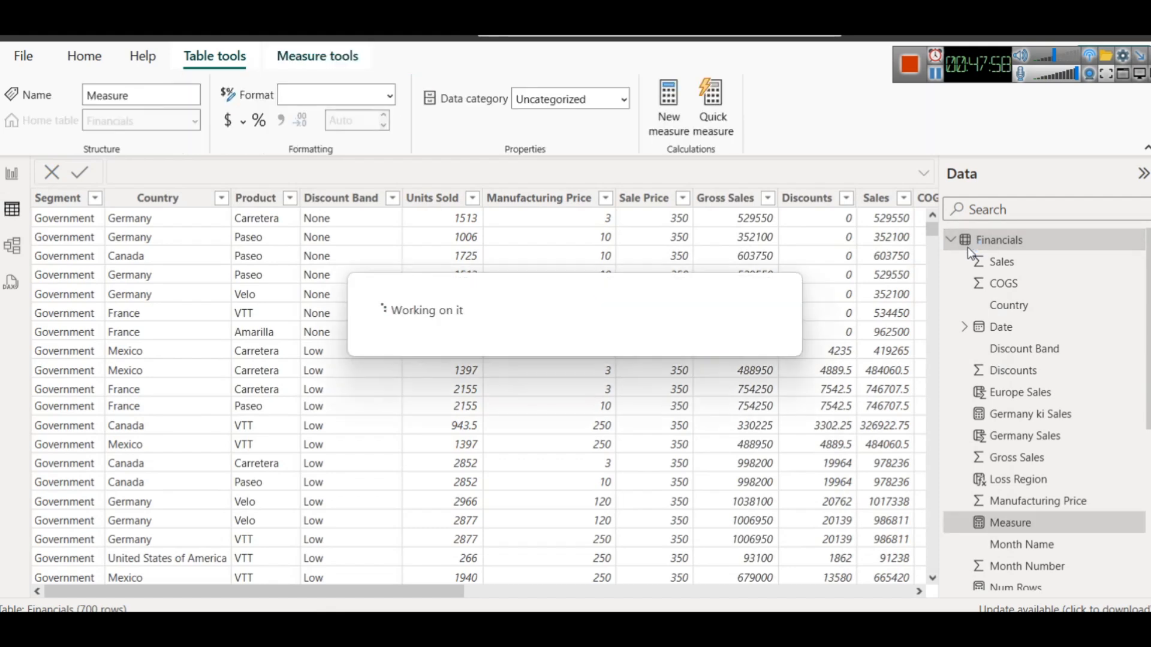
key("ctrl+v")
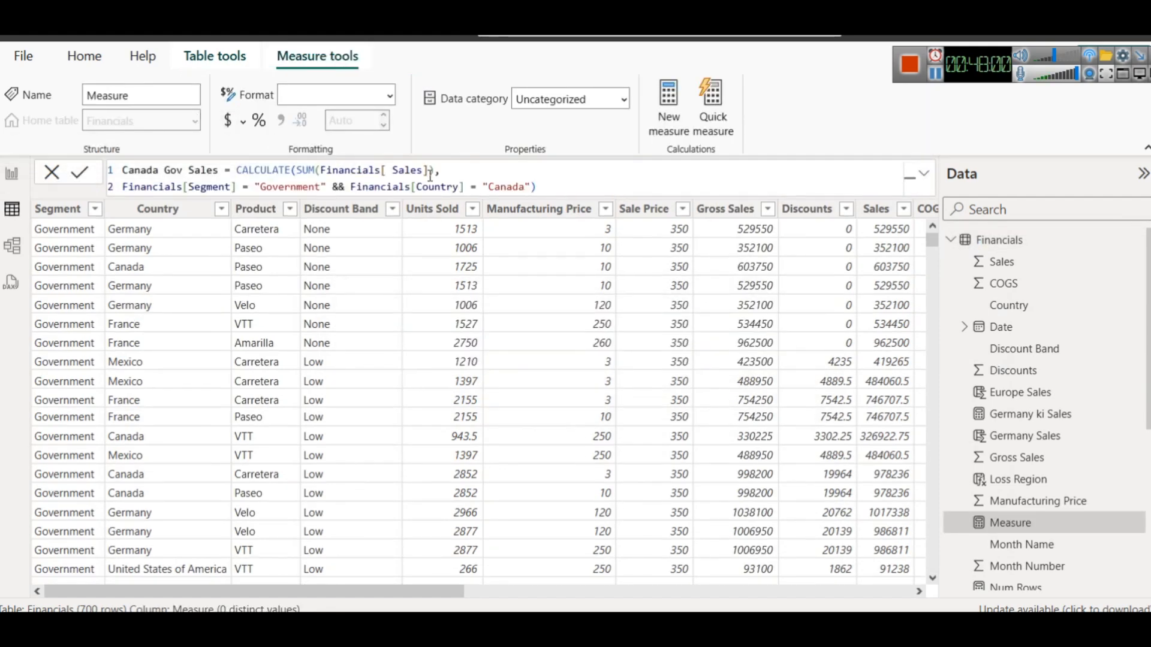
left_click(83, 178)
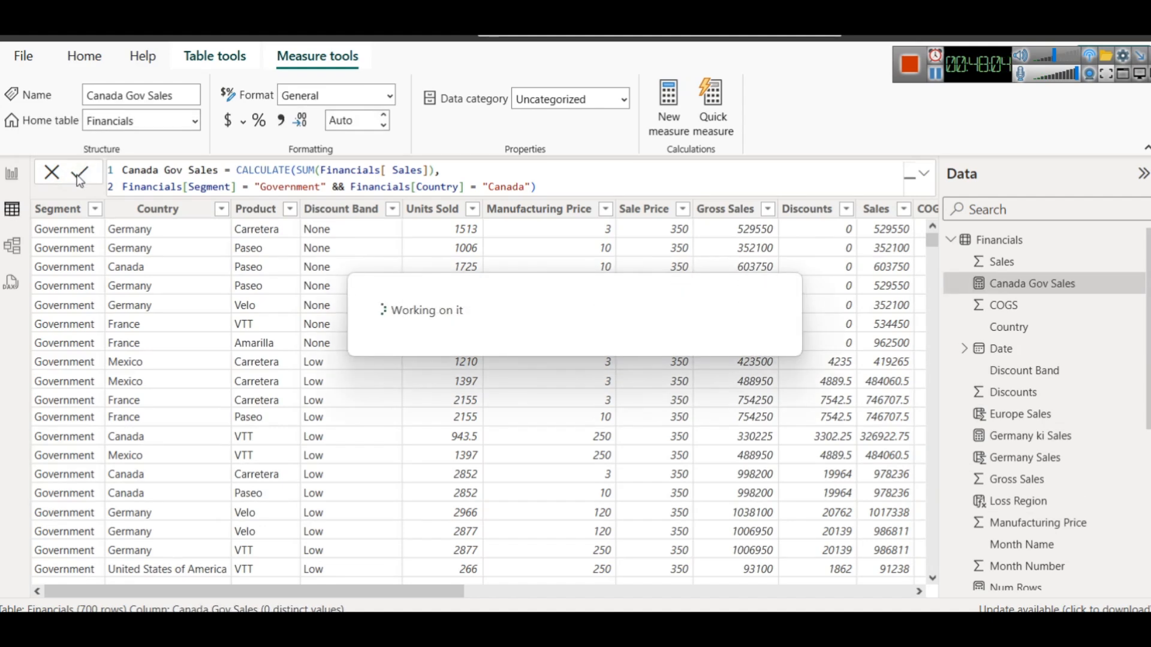
Duplicate the Europe Sales card on the report page, place it at the end of the card row, and replace its field with Canada Gov Sales
left_click(12, 174)
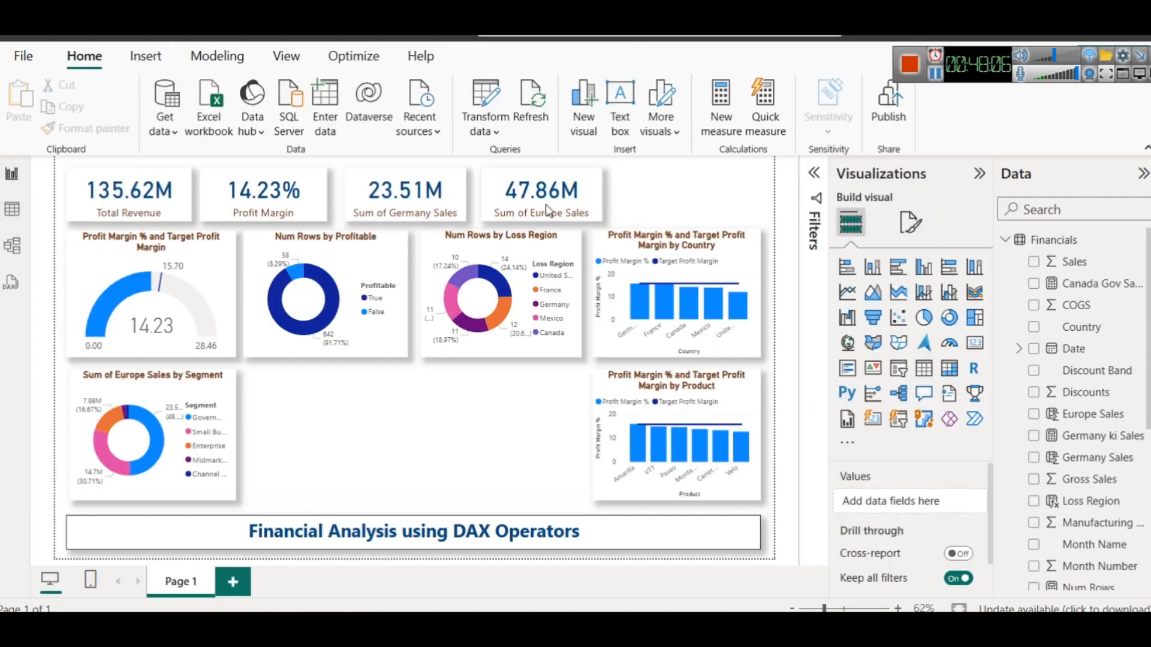
left_click(563, 194)
key("ctrl+c")
key("ctrl+v")
left_click_drag(562, 194, 712, 187)
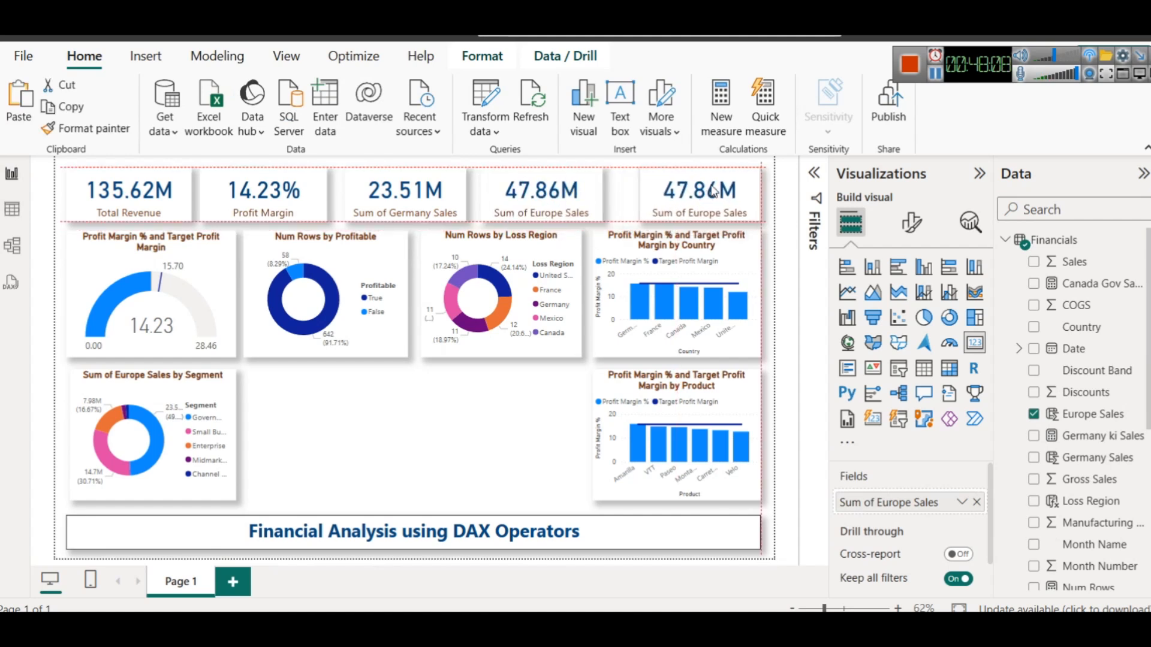
left_click(977, 502)
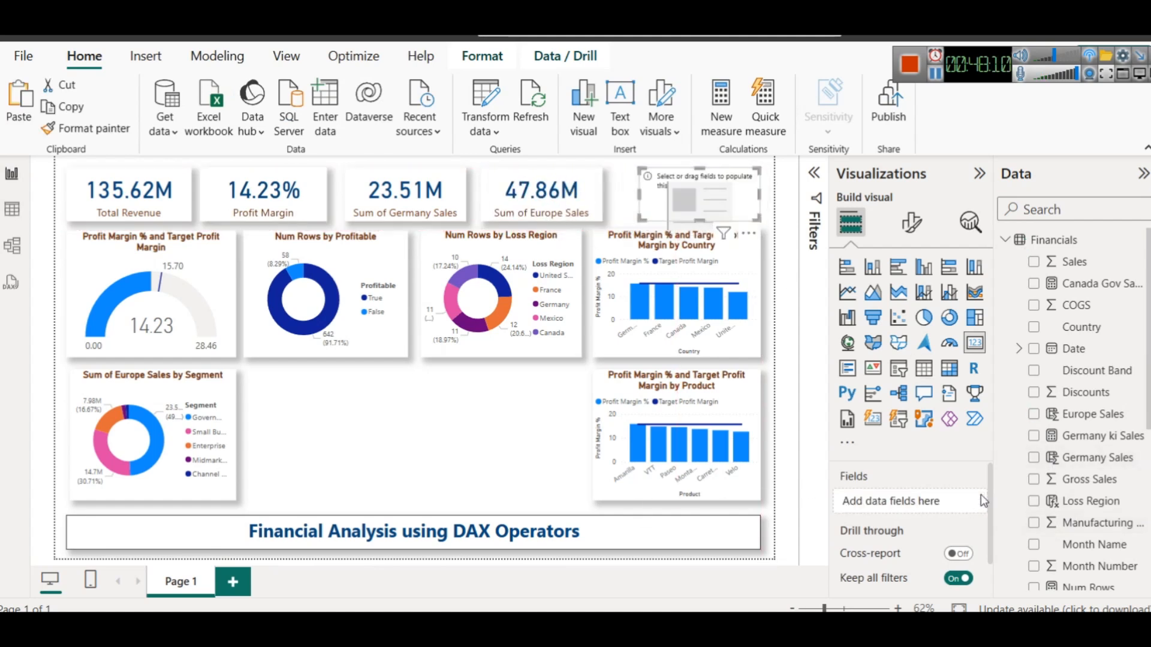
left_click_drag(1100, 286, 890, 504)
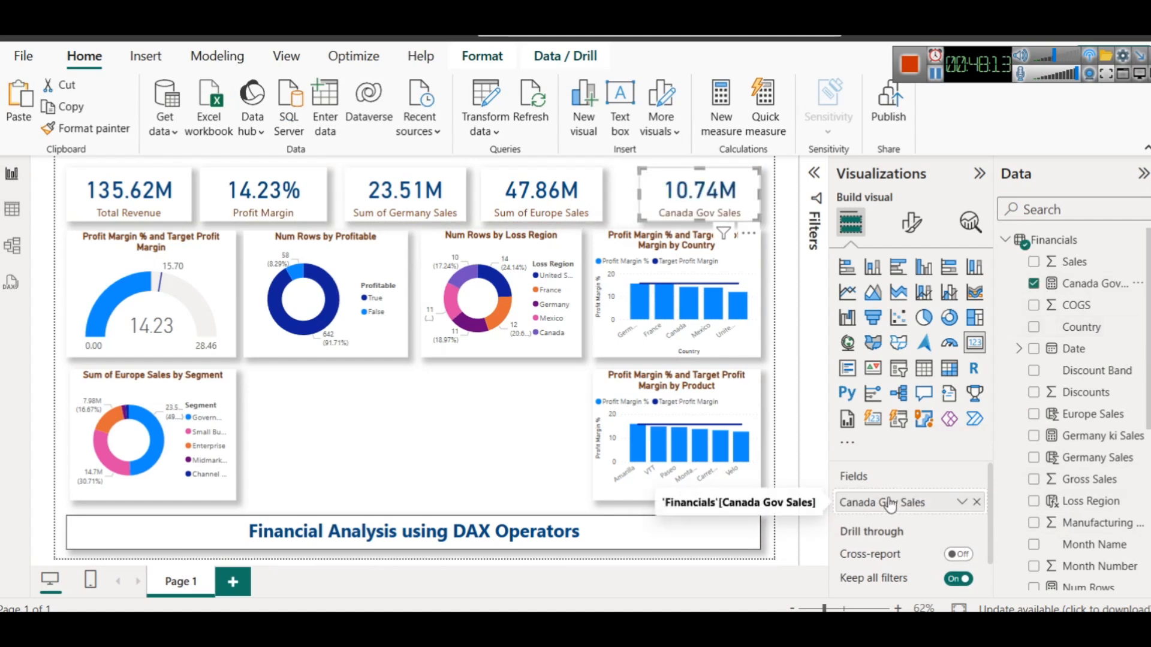
Reposition the Europe Sales and Germany Sales cards to even out the spacing in the card row
left_click(553, 196)
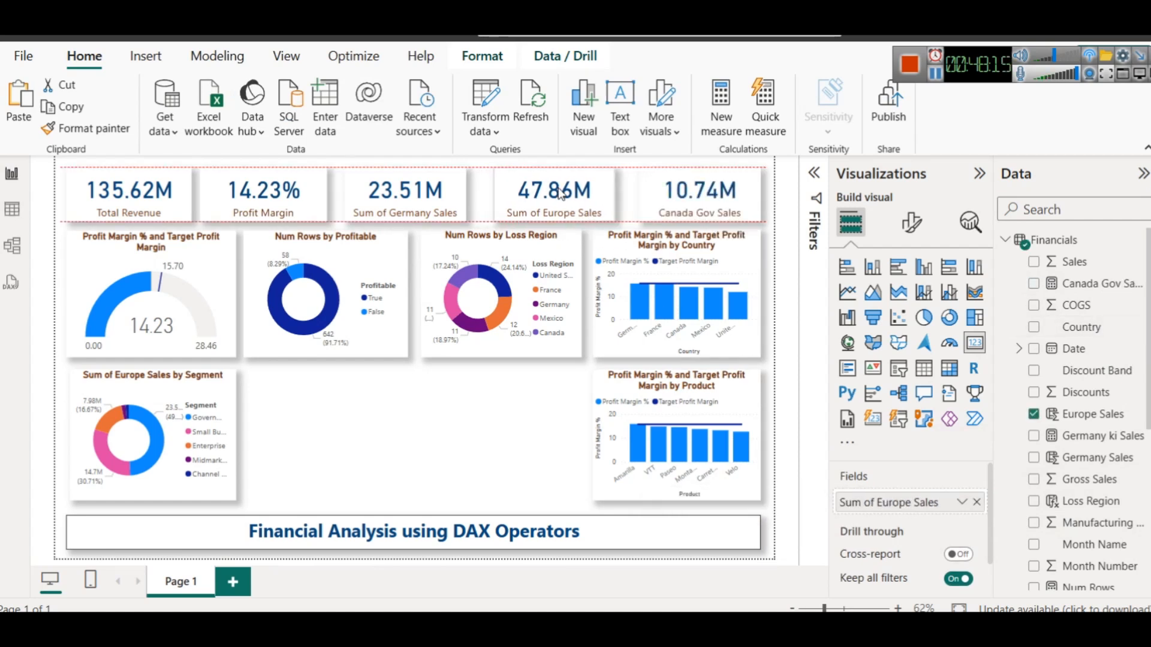
left_click(386, 188)
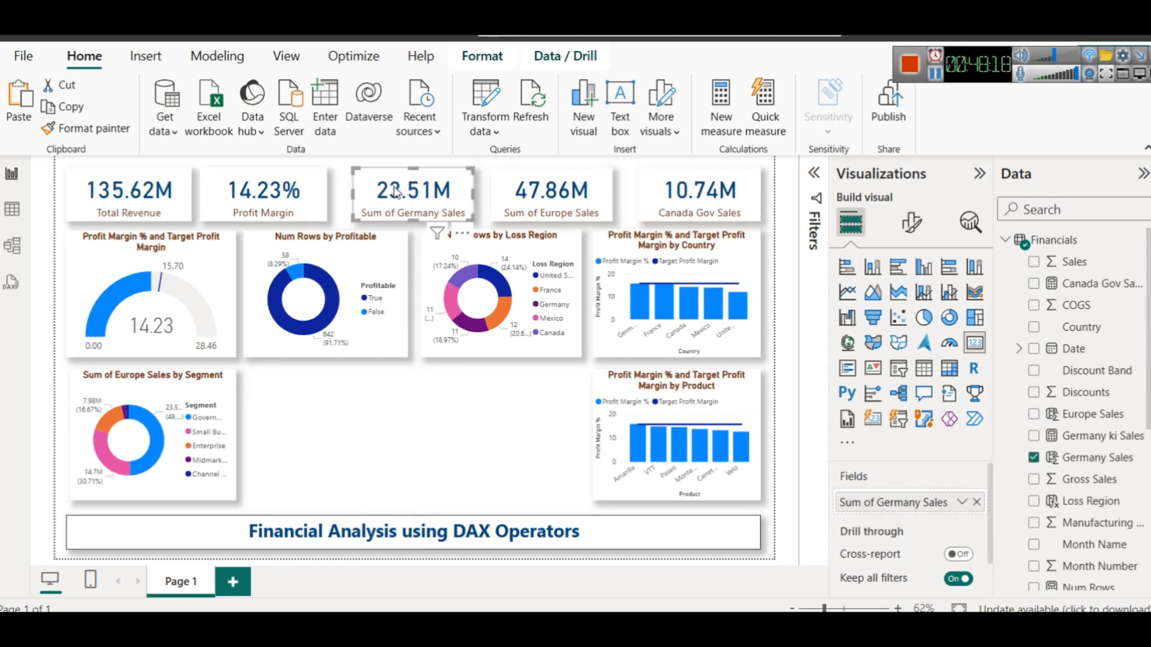
left_click(463, 458)
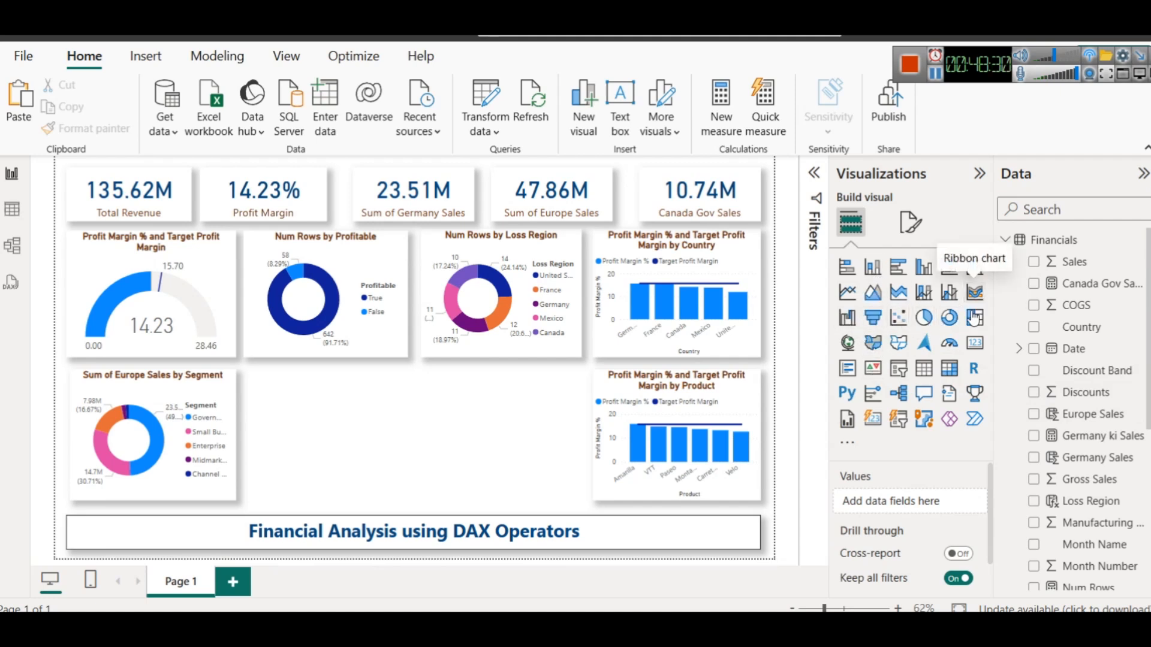
Insert a ribbon chart in the empty space beside the Europe Sales by Segment donut and put Segment on its X-axis
left_click(974, 292)
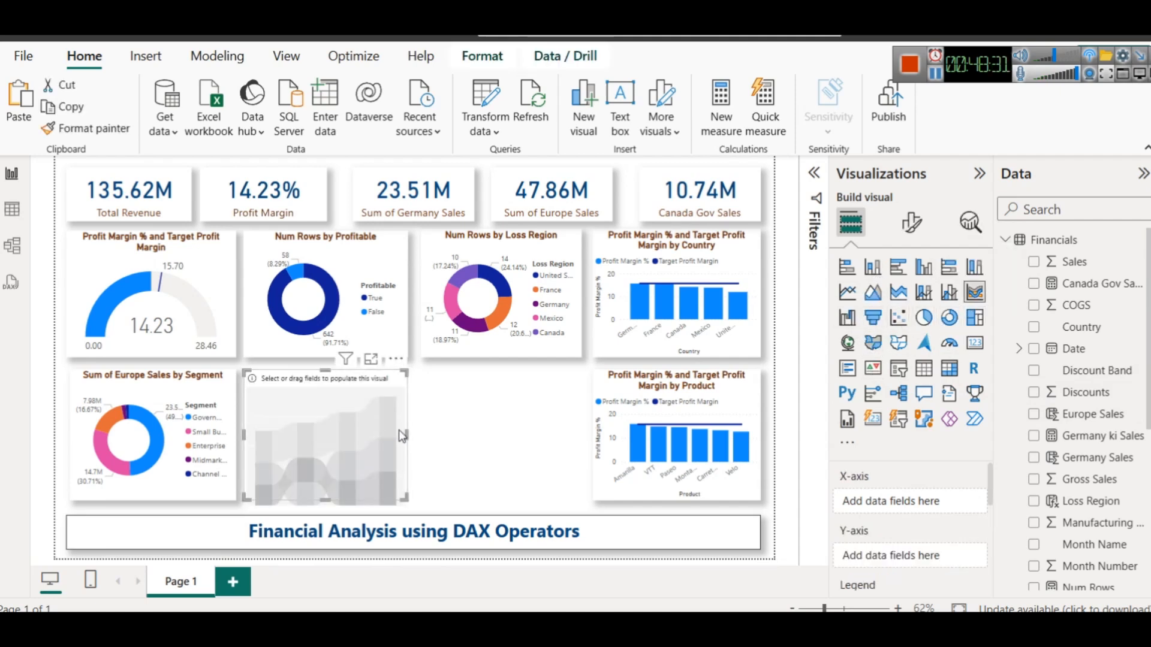
left_click(479, 414)
left_click(309, 431)
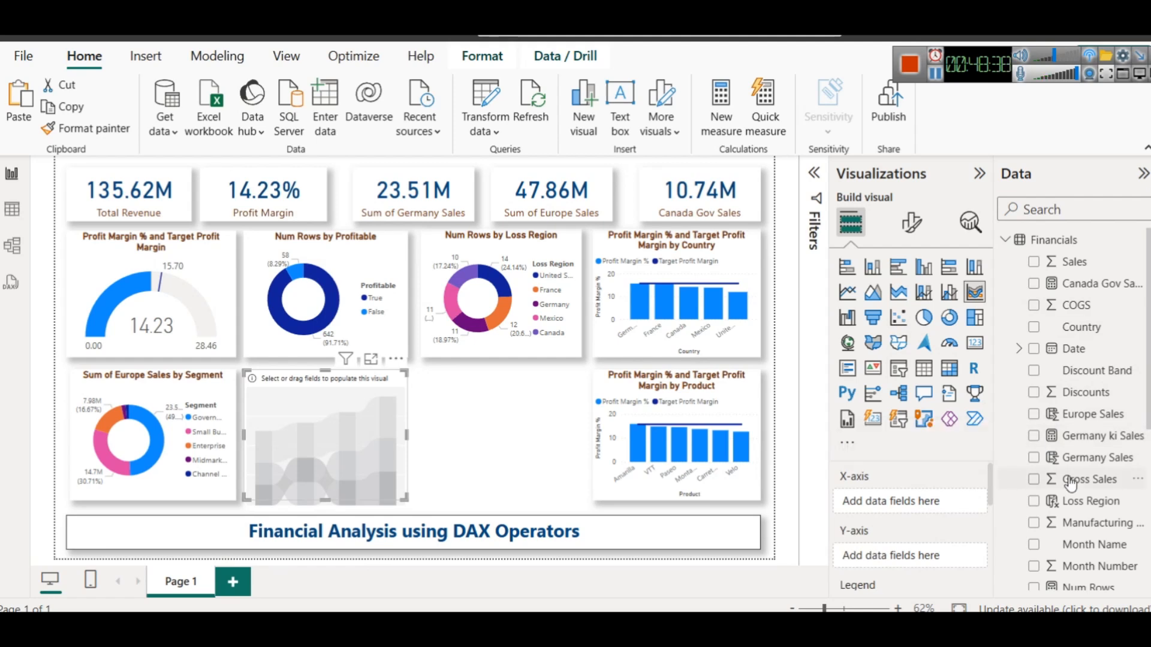
scroll(1099, 543, "down", 5)
scroll(1099, 542, "down", 1)
left_click_drag(1084, 471, 903, 499)
scroll(941, 523, "down", 2)
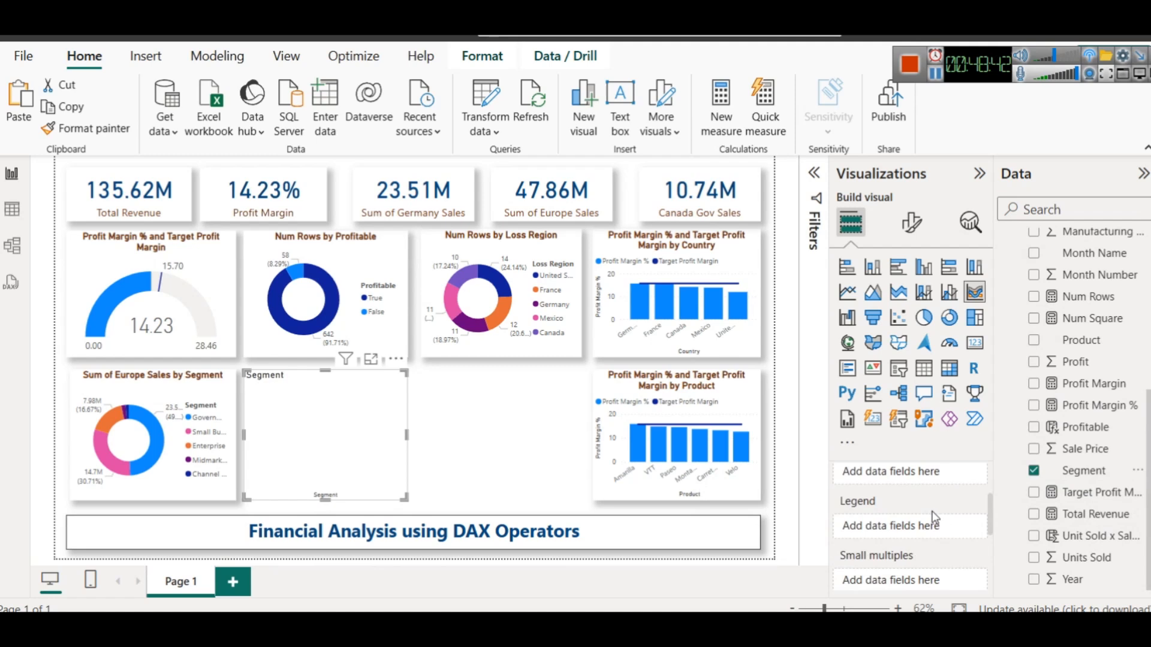
Set Country as the ribbon chart's legend and Sales as its Y-axis, keeping only Segment on the X-axis
scroll(1075, 479, "up", 6)
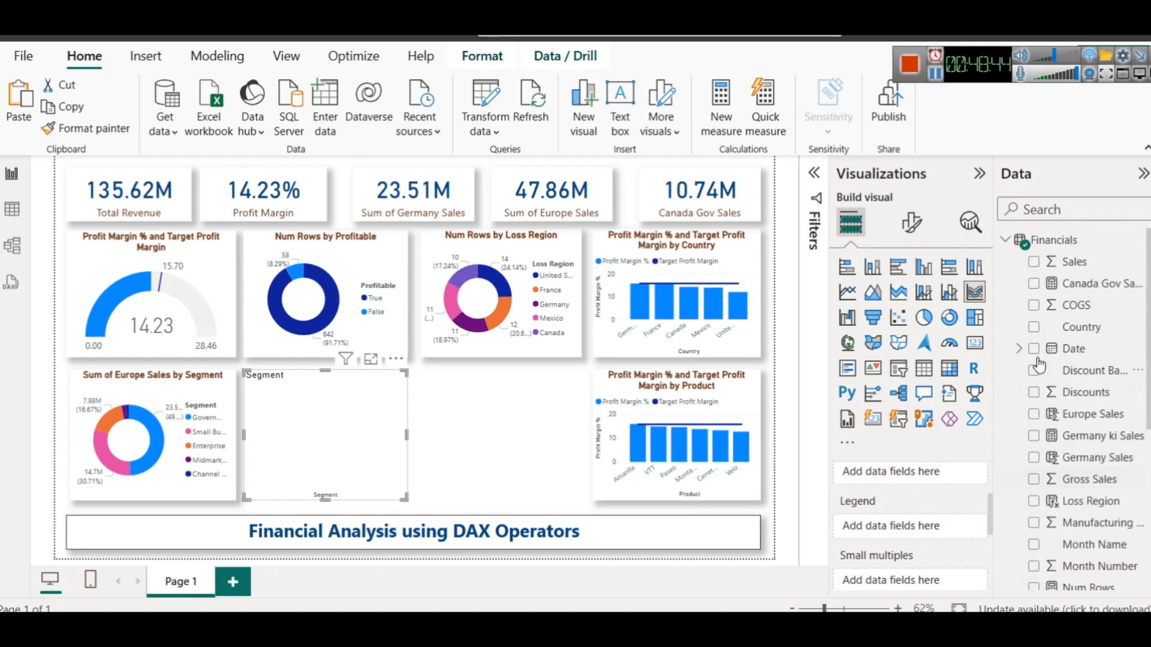
left_click_drag(1085, 328, 913, 521)
scroll(909, 521, "up", 1)
scroll(910, 522, "down", 1)
scroll(885, 501, "up", 1)
scroll(887, 502, "down", 1)
left_click_drag(1066, 264, 922, 477)
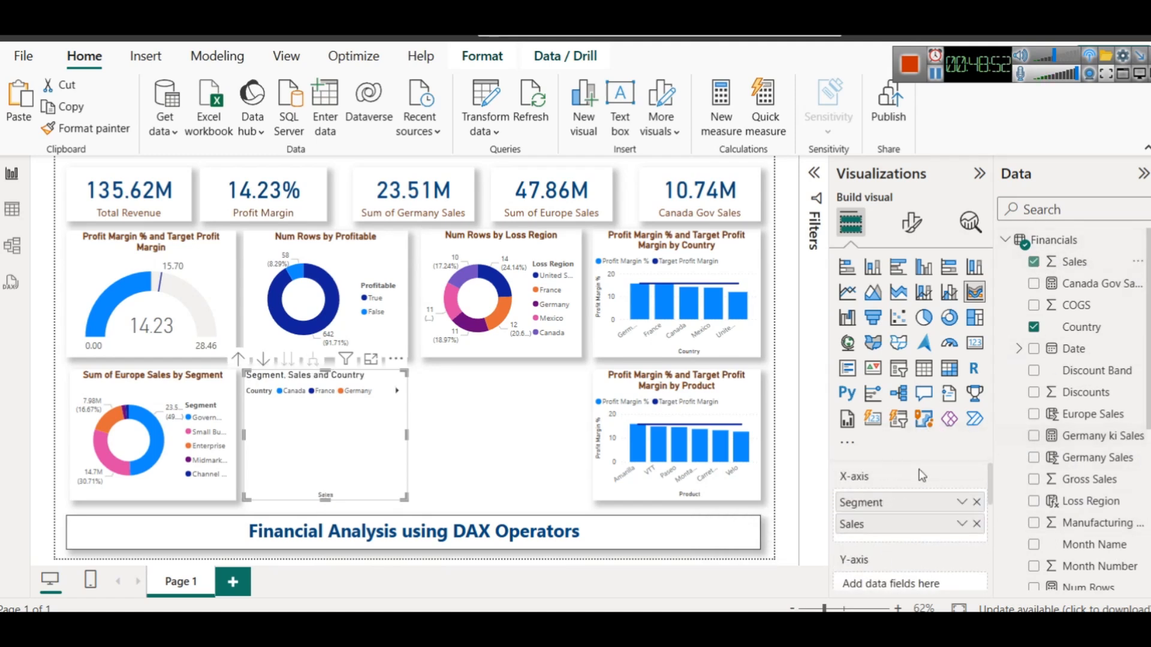
left_click(976, 527)
left_click_drag(1079, 265, 929, 563)
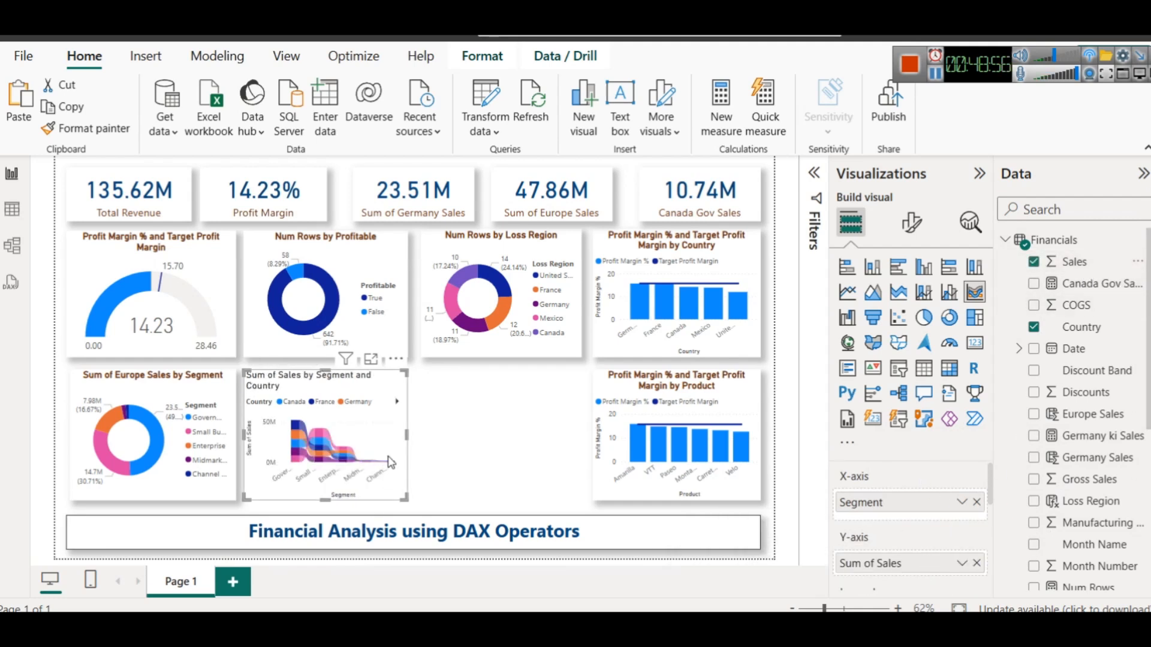
Widen the ribbon chart to fill the gap before the Product chart and copy the Europe Sales donut's formatting onto it
left_click_drag(448, 436, 581, 431)
left_click(169, 399)
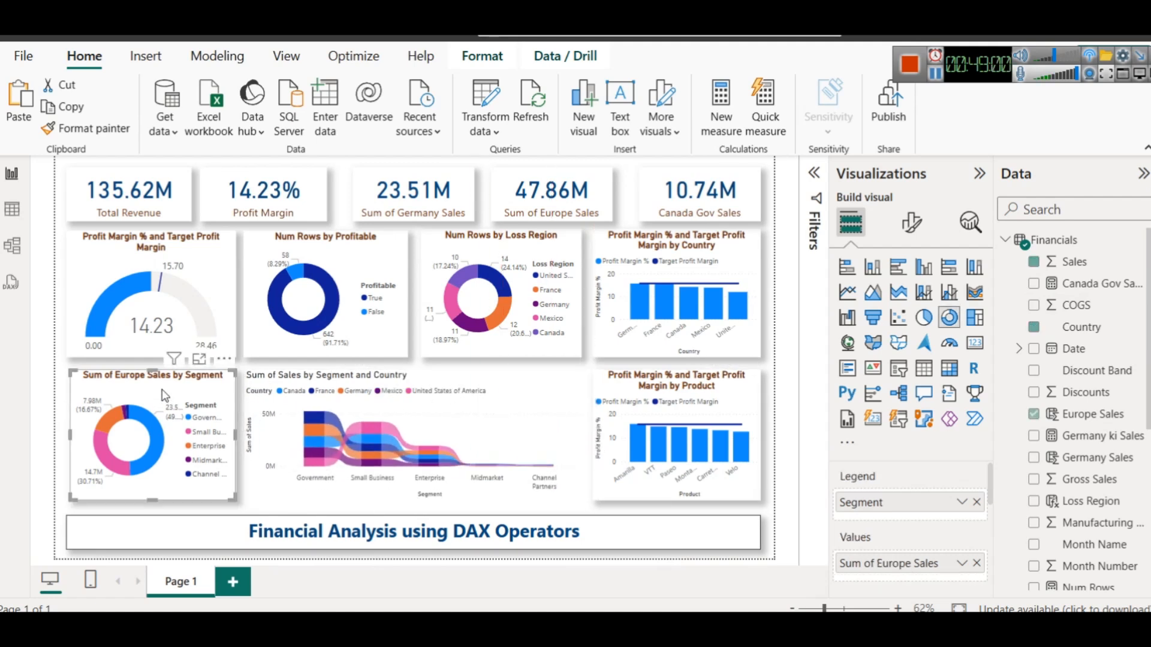
left_click(89, 125)
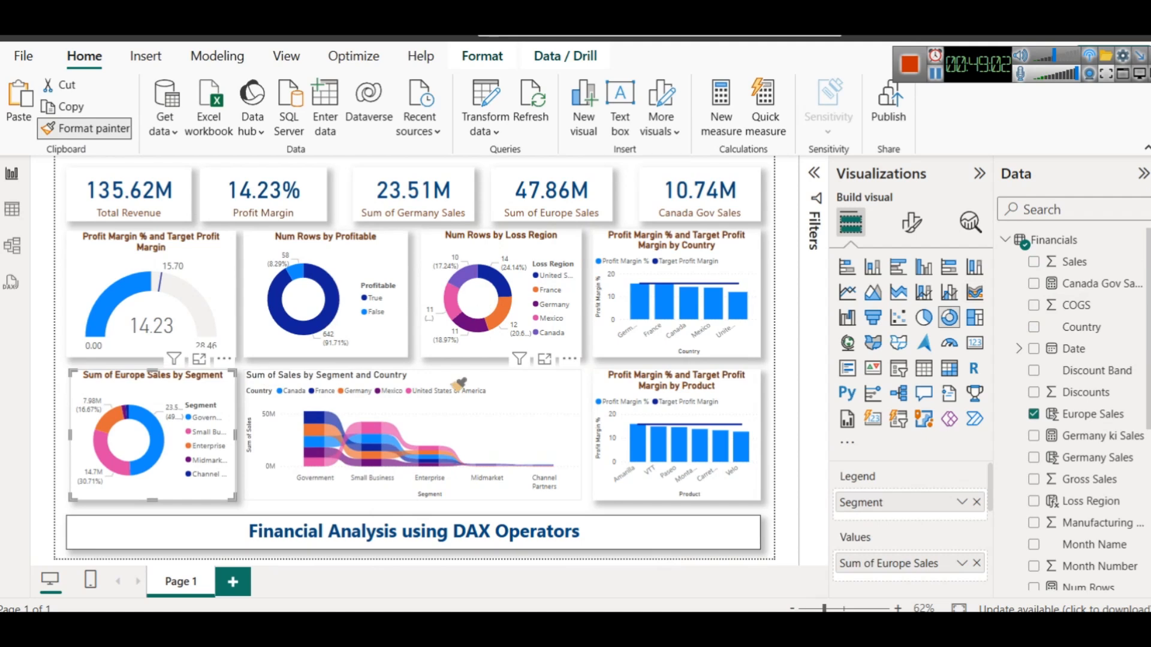
left_click(452, 382)
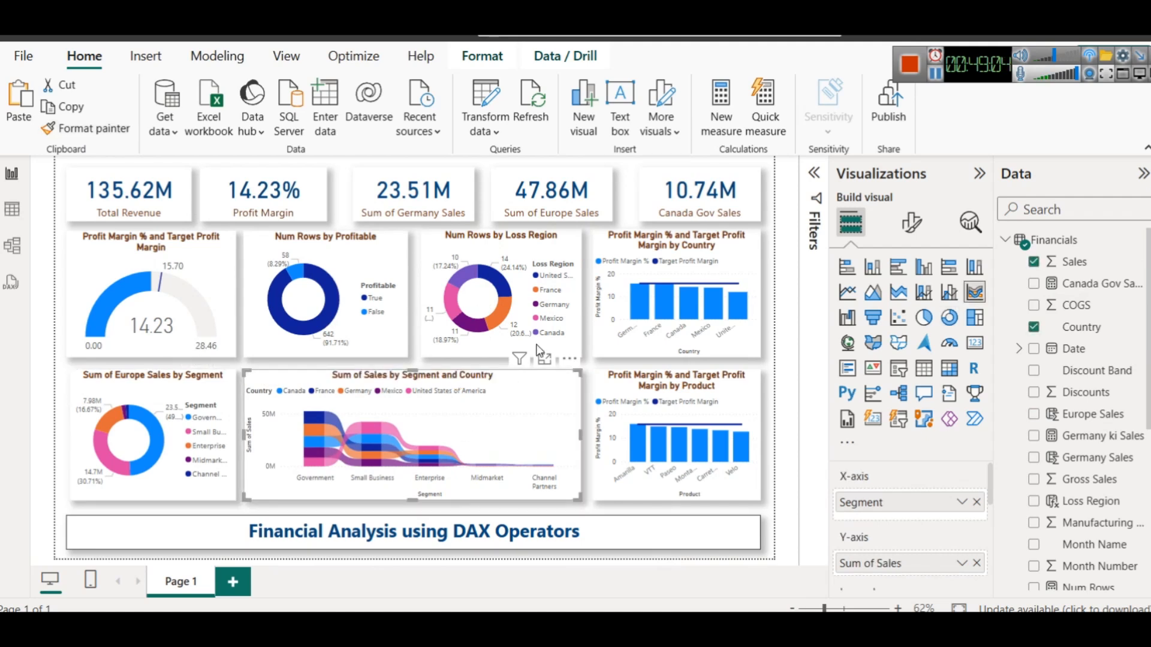
Examine the Sum of Sales by Segment and Country ribbon chart in focus mode, and return to the report
left_click(546, 360)
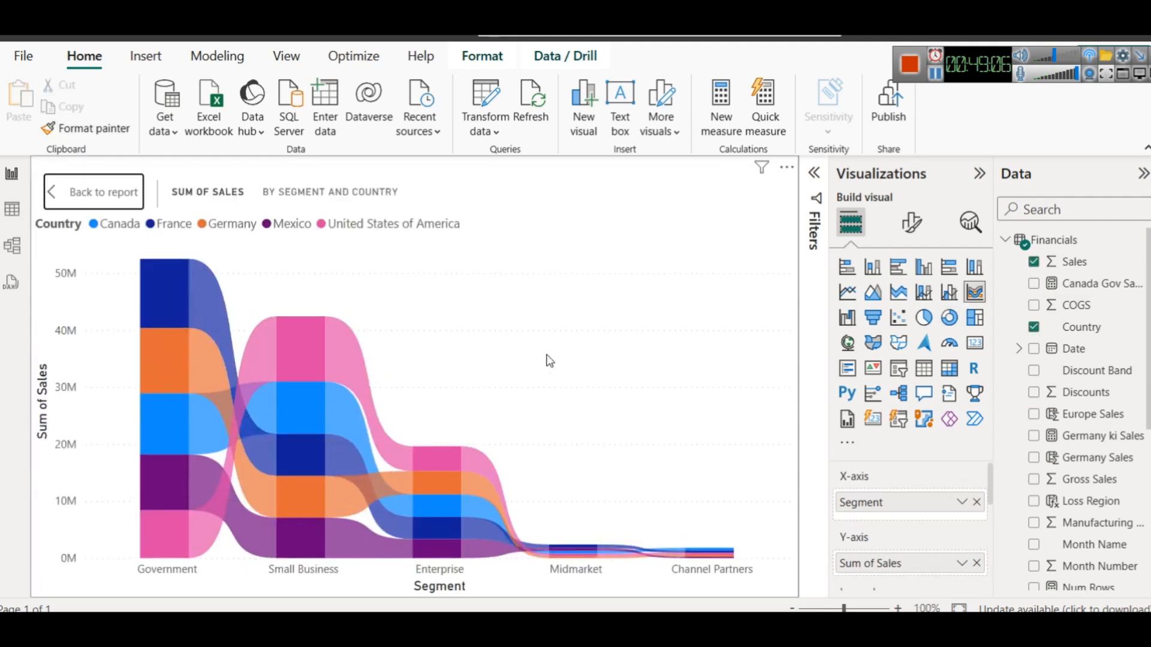
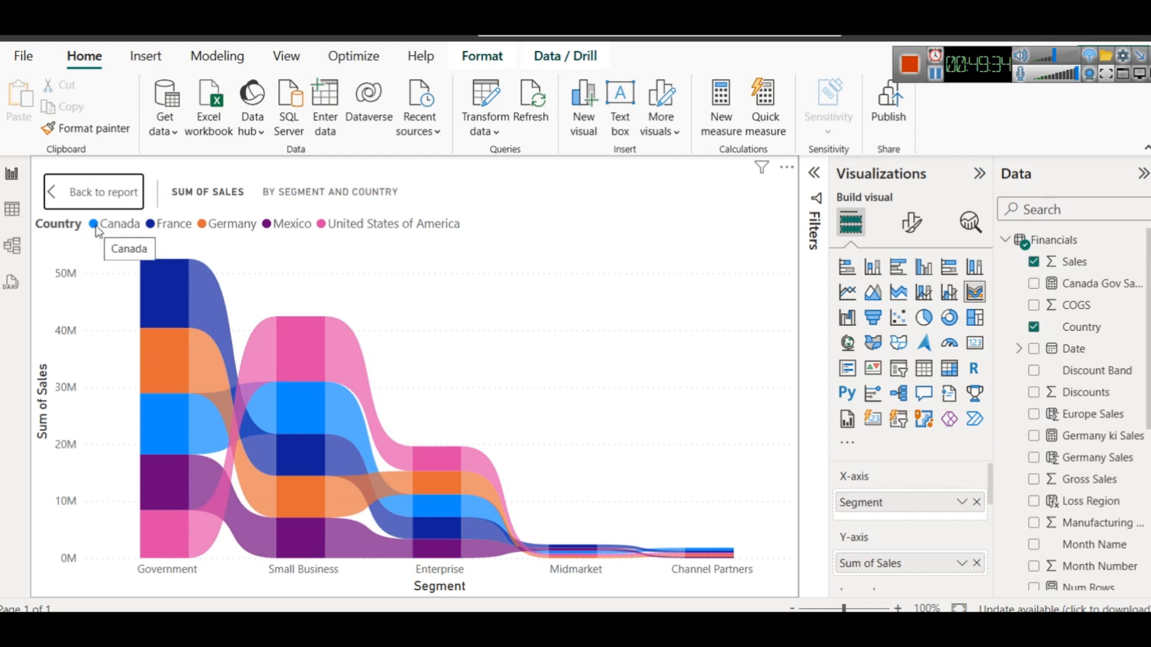
mouse_move(153, 436)
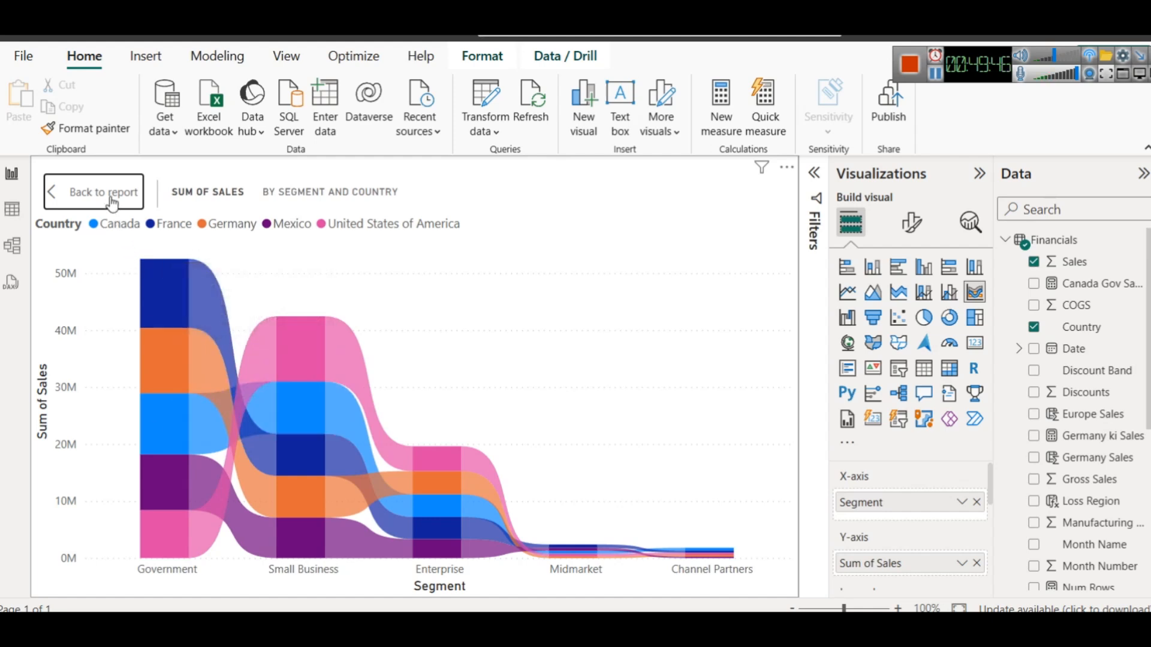
left_click(94, 192)
Review the Europe Sales and Canada Gov Sales cards and the formula of the Canada Gov Sales measure
left_click(695, 200)
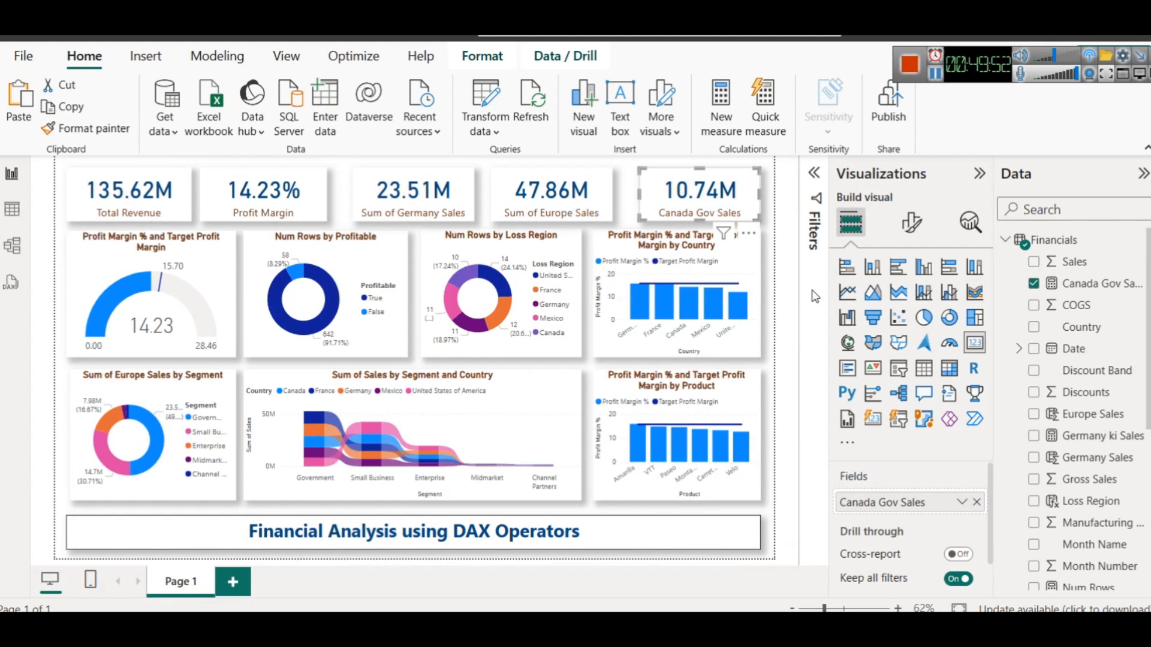
left_click(555, 198)
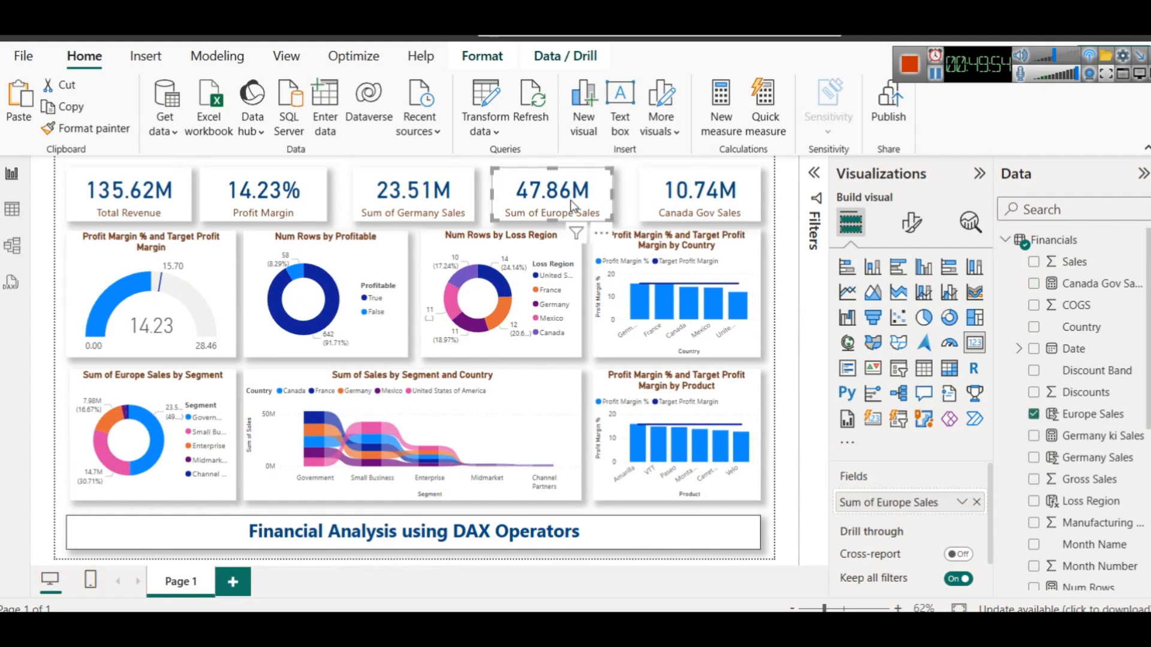
left_click(717, 190)
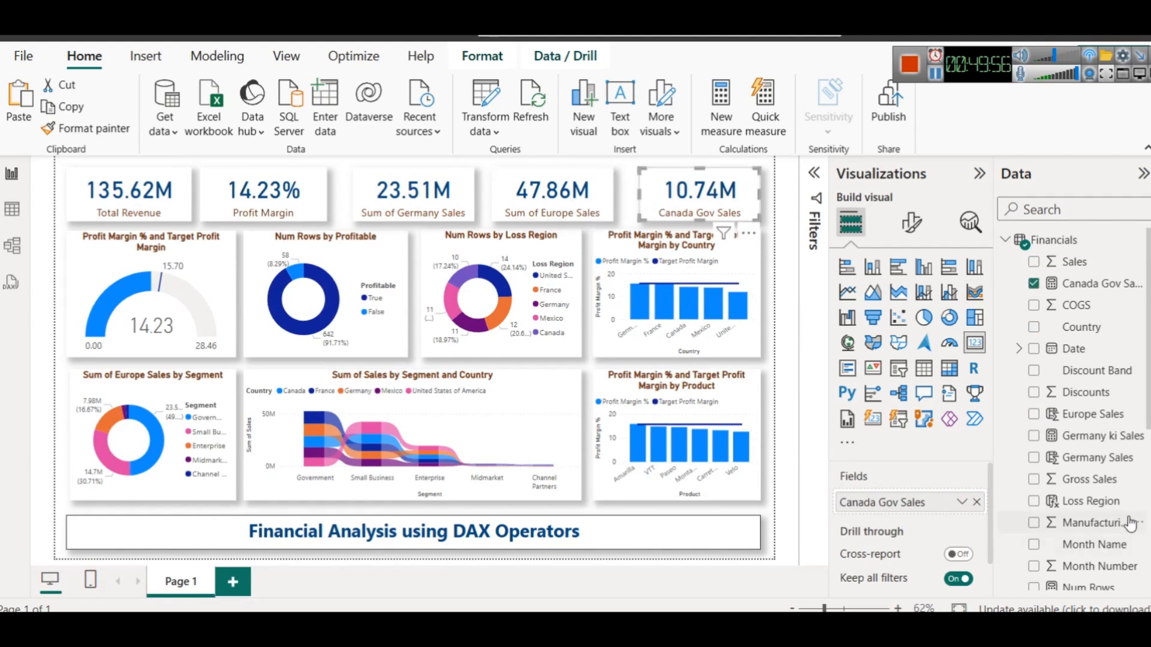
scroll(1129, 524, "down", 5)
scroll(1109, 503, "up", 5)
left_click(1079, 285)
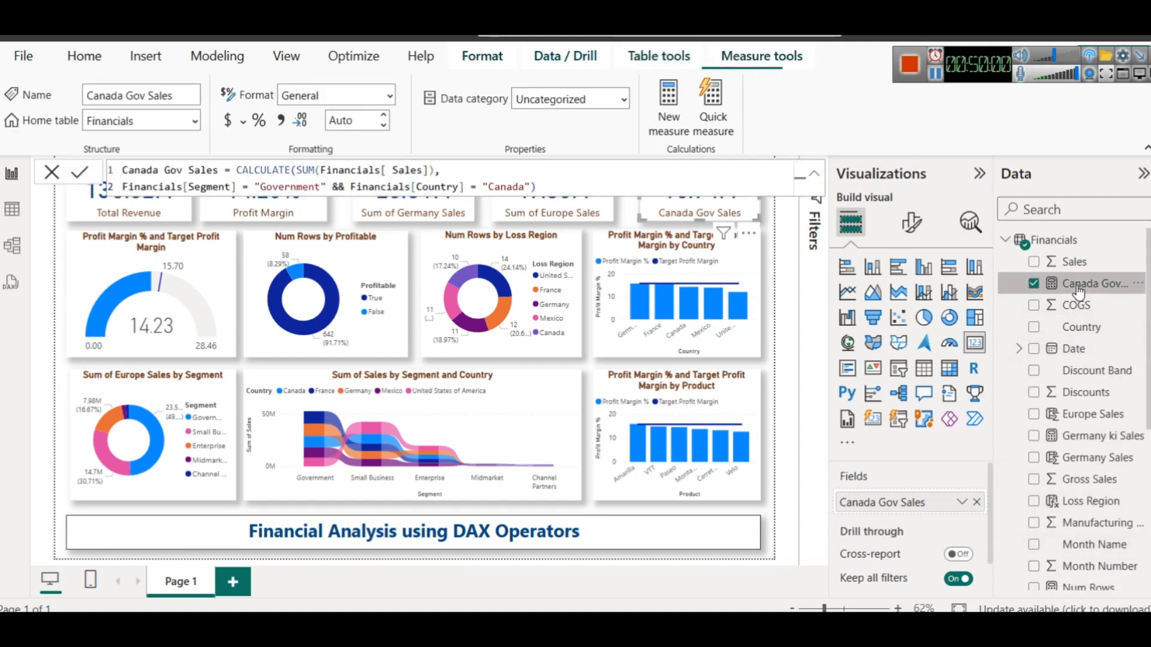
left_click(649, 163)
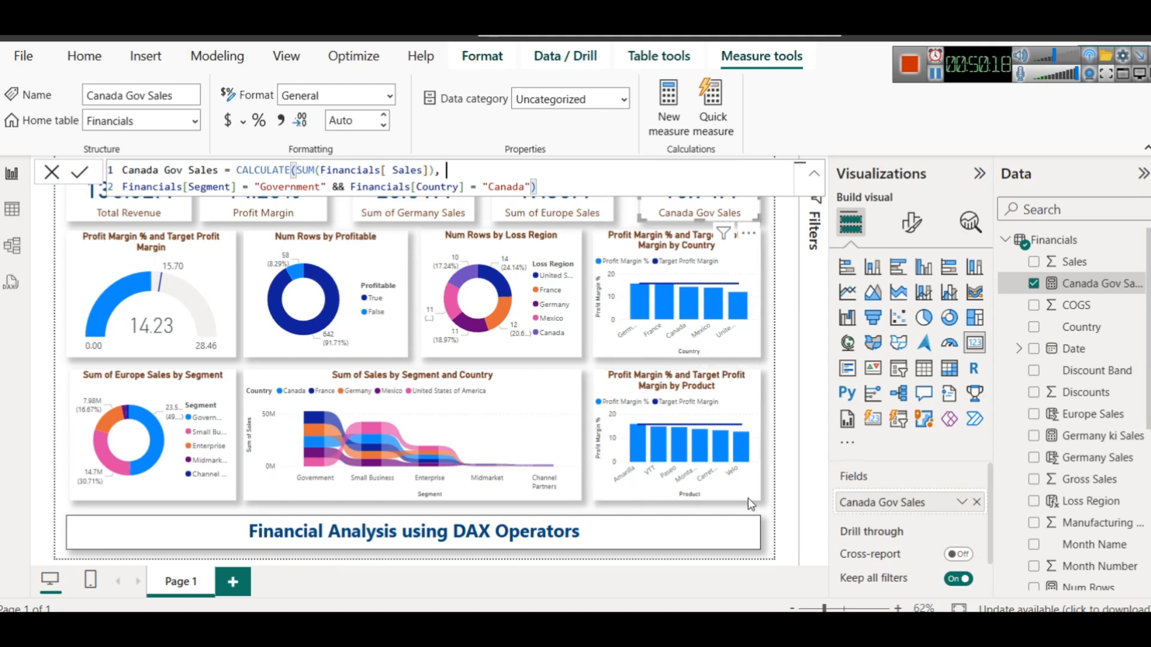
left_click(771, 474)
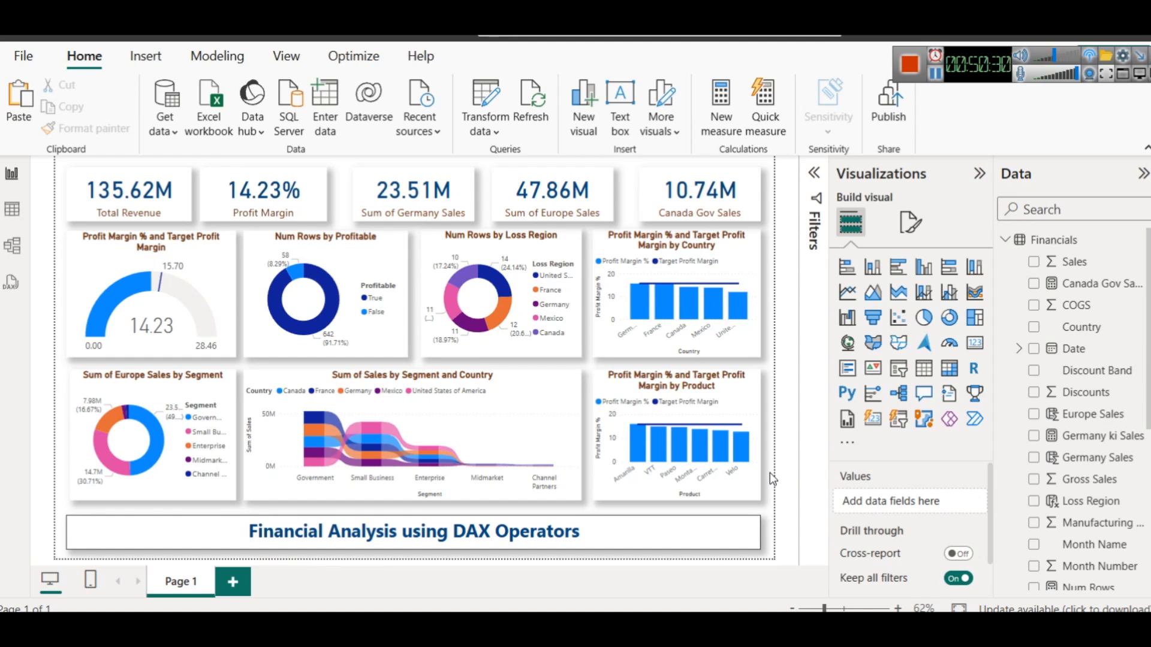
Switch to the DAX operators article in Chrome and review its text concatenation and logical operator examples
scroll(1103, 444, "down", 3)
scroll(1097, 458, "up", 3)
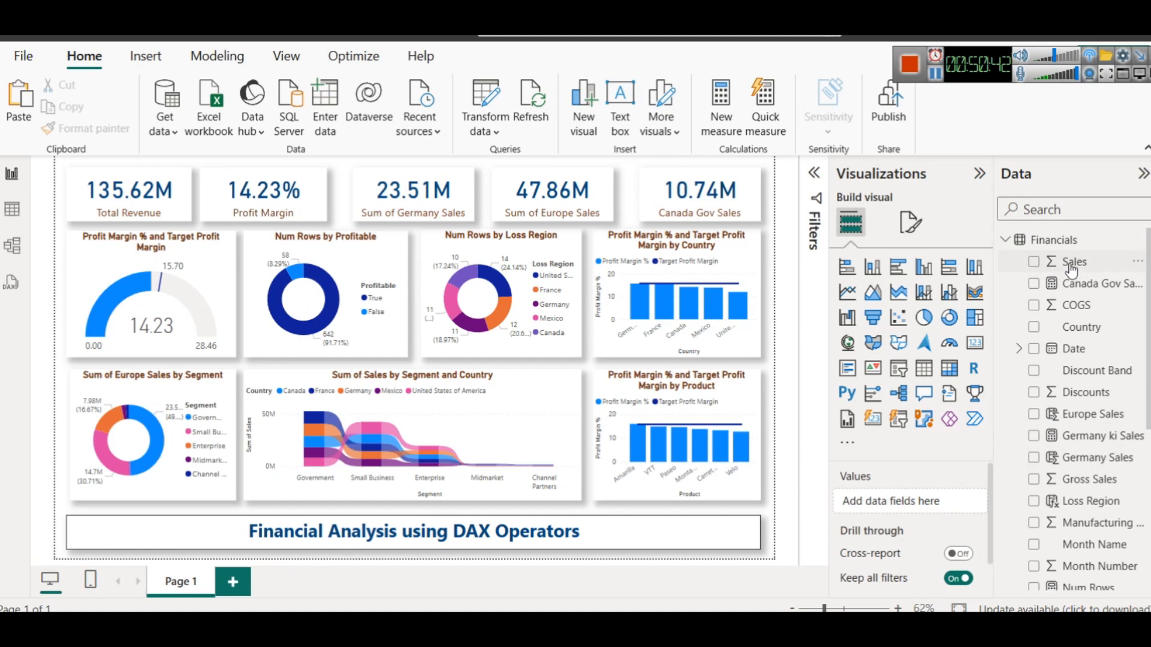
scroll(1059, 264, "down", 5)
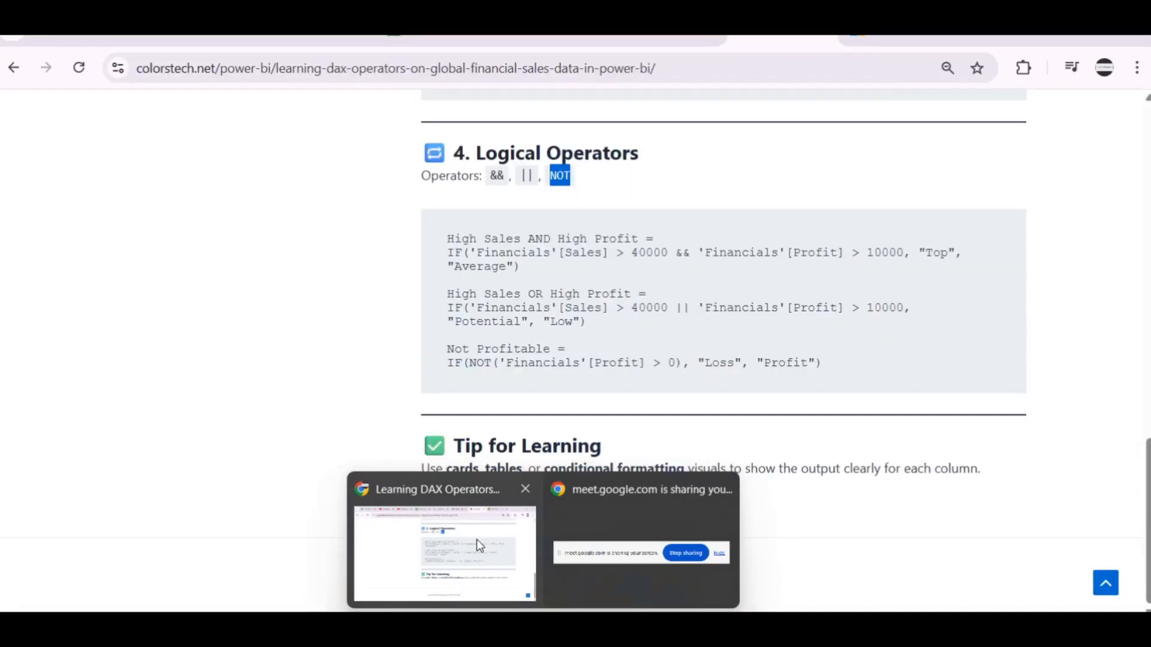
left_click(477, 539)
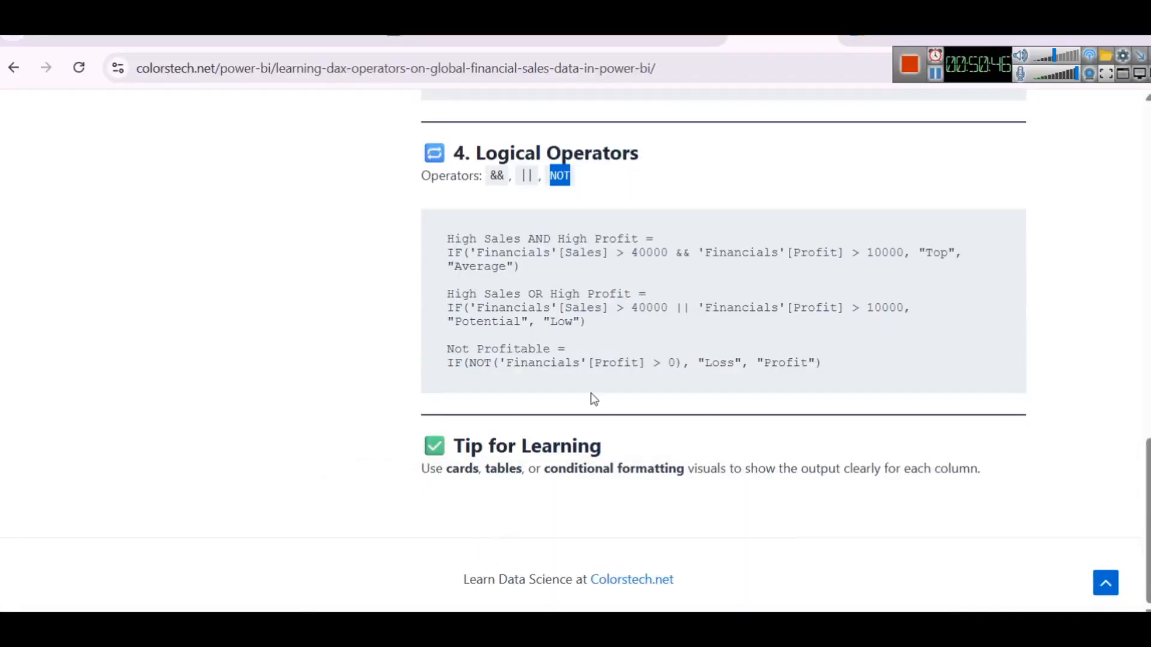
scroll(612, 359, "up", 6)
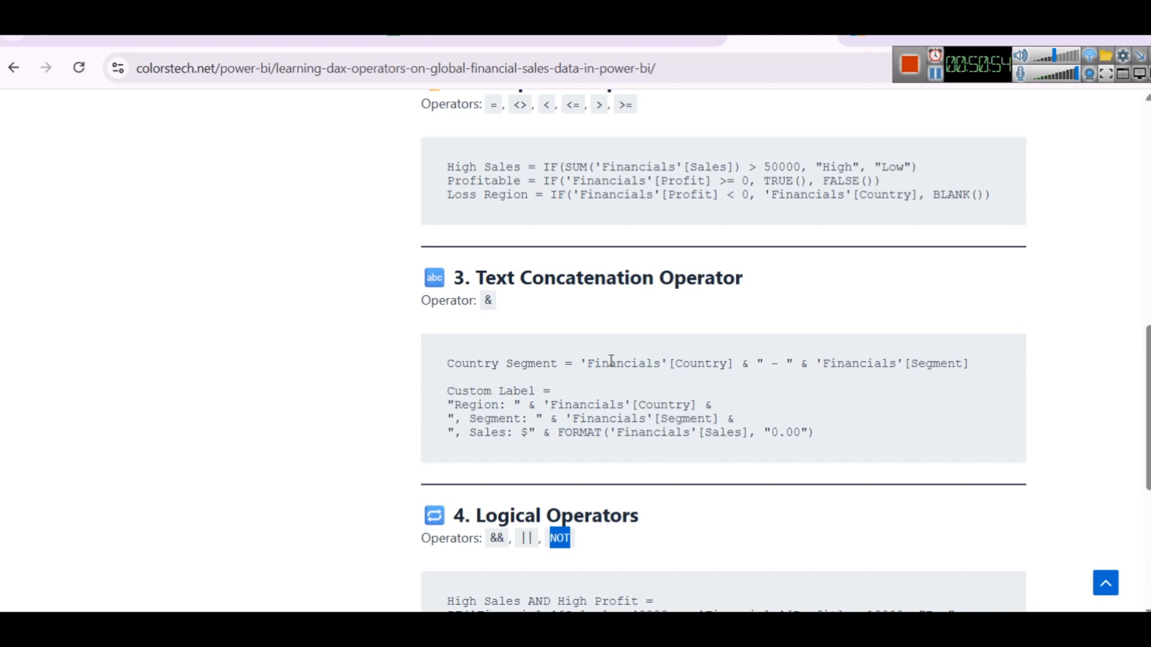
double_click(488, 300)
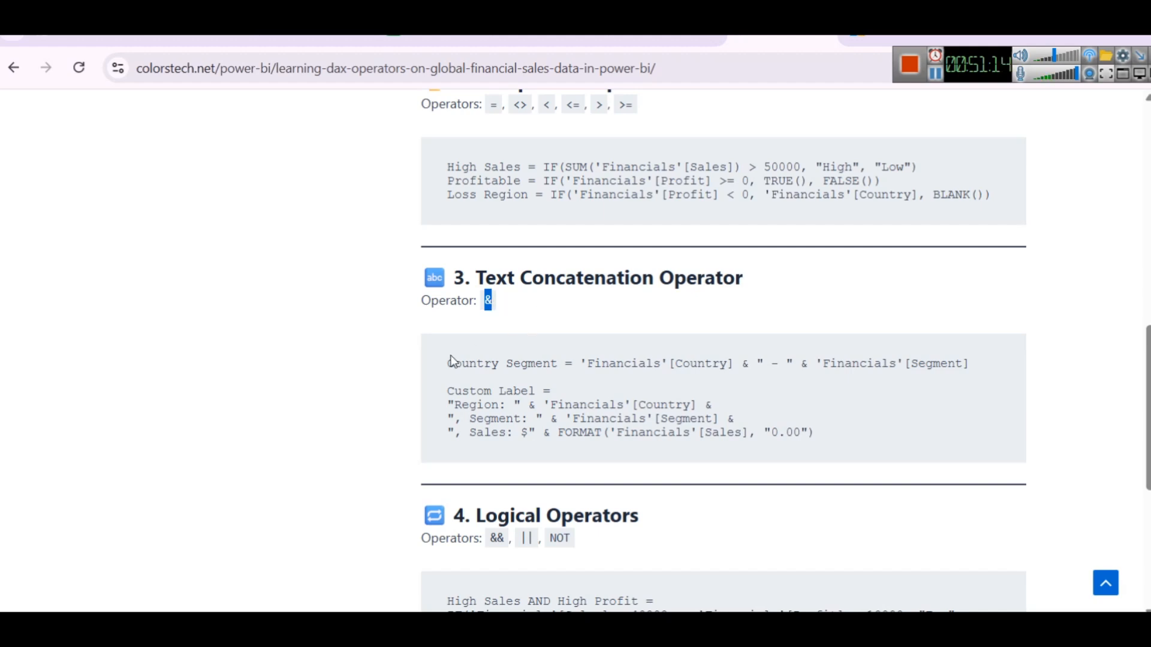
left_click_drag(450, 362, 742, 363)
left_click(971, 384)
scroll(964, 387, "down", 2)
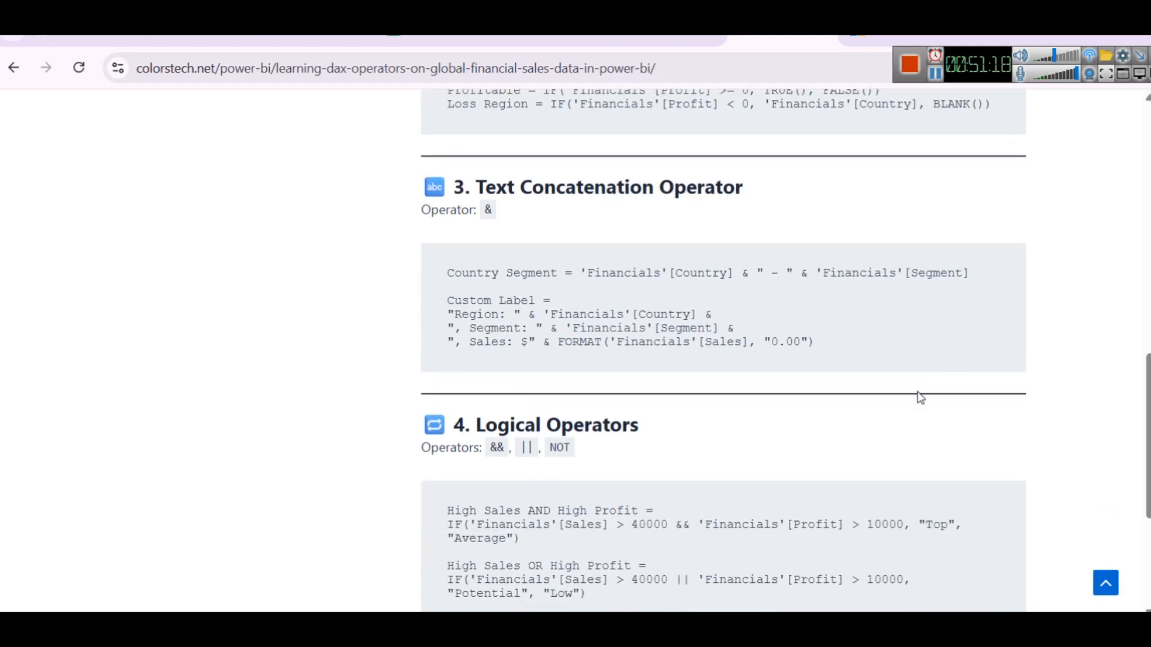
scroll(911, 385, "down", 2)
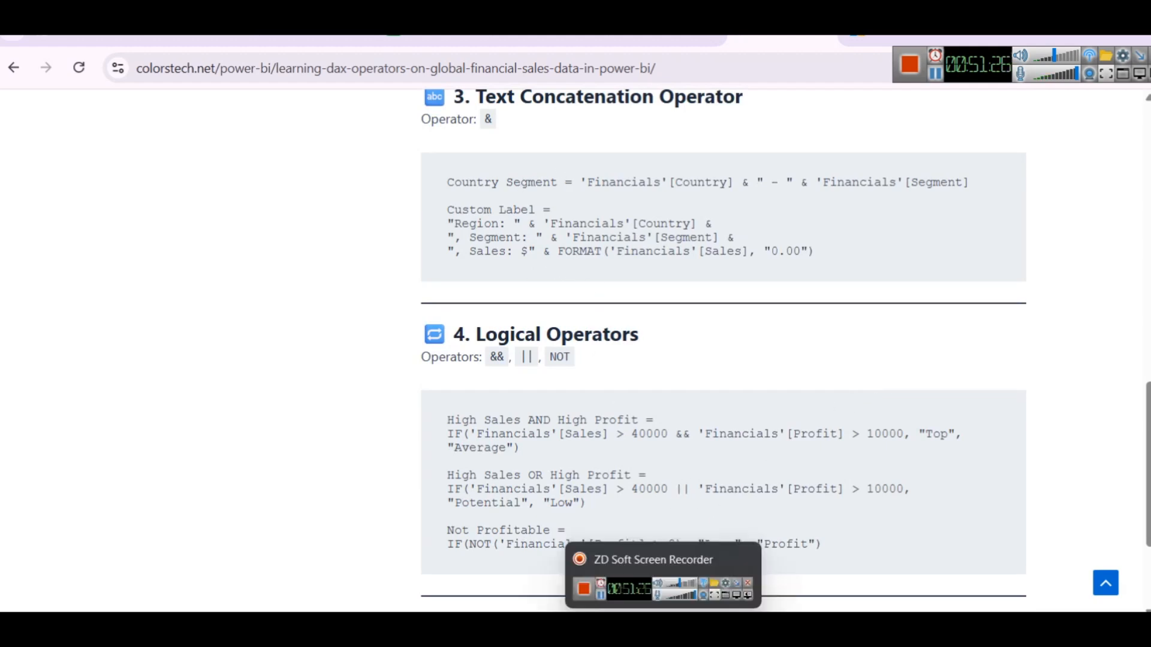
Switch back to Power BI and show the Financials data in Table view
left_click(651, 625)
left_click(12, 209)
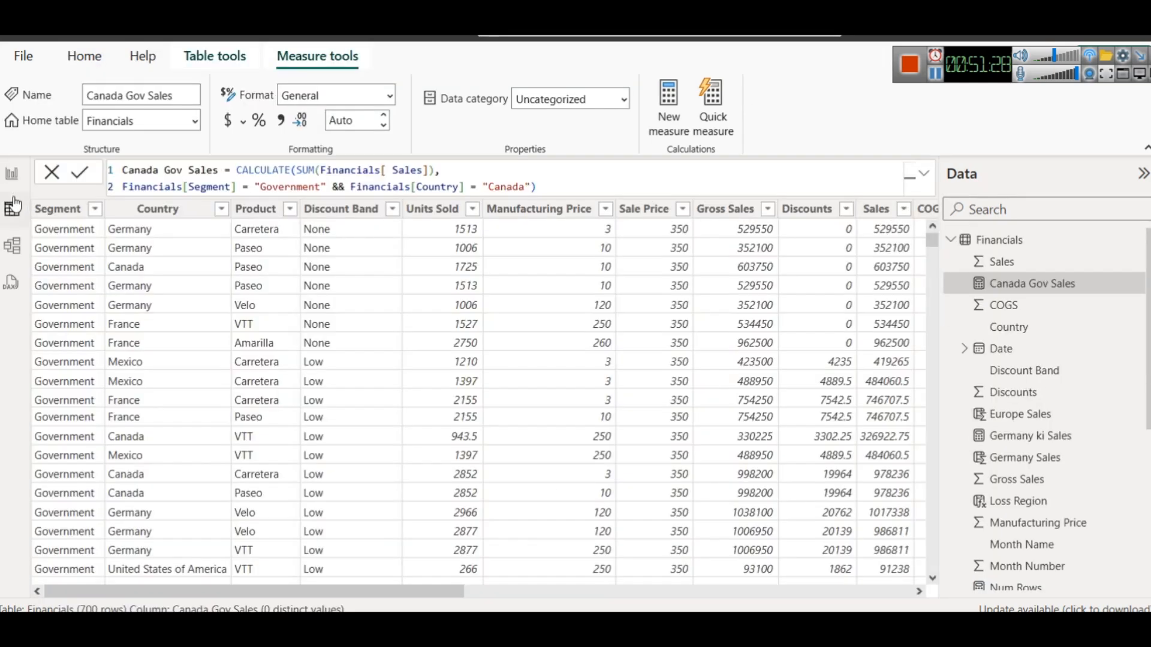
left_click(672, 176)
Open a blank Notepad document and place it so the table's Segment and Country columns stay visible
key("super+r")
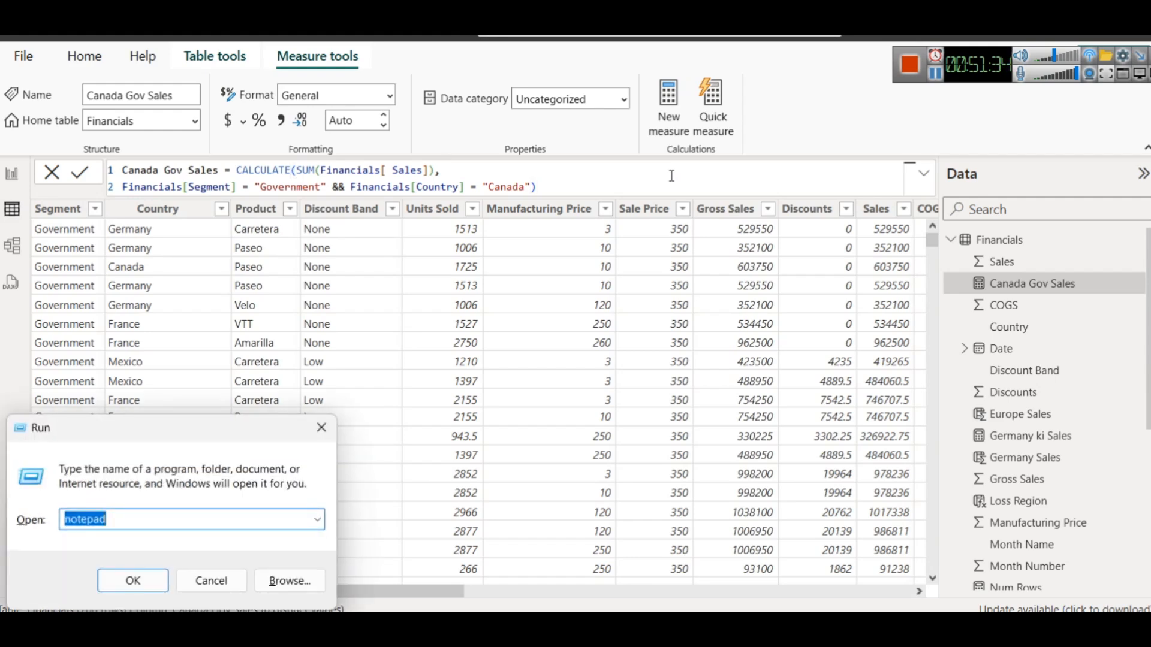
key("Return")
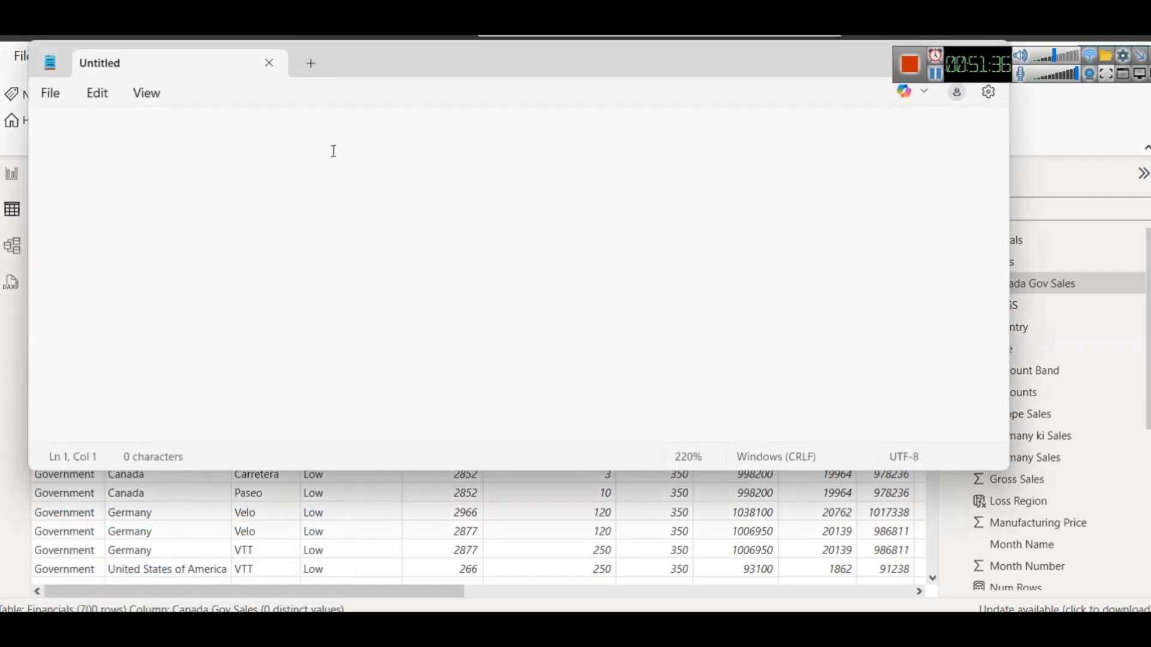
left_click_drag(372, 64, 589, 169)
scroll(537, 264, "down", 7, "ctrl")
Write "Government Segment ki Canada Country me" on the first line of the blank Notepad document
type("Government Segment ke")
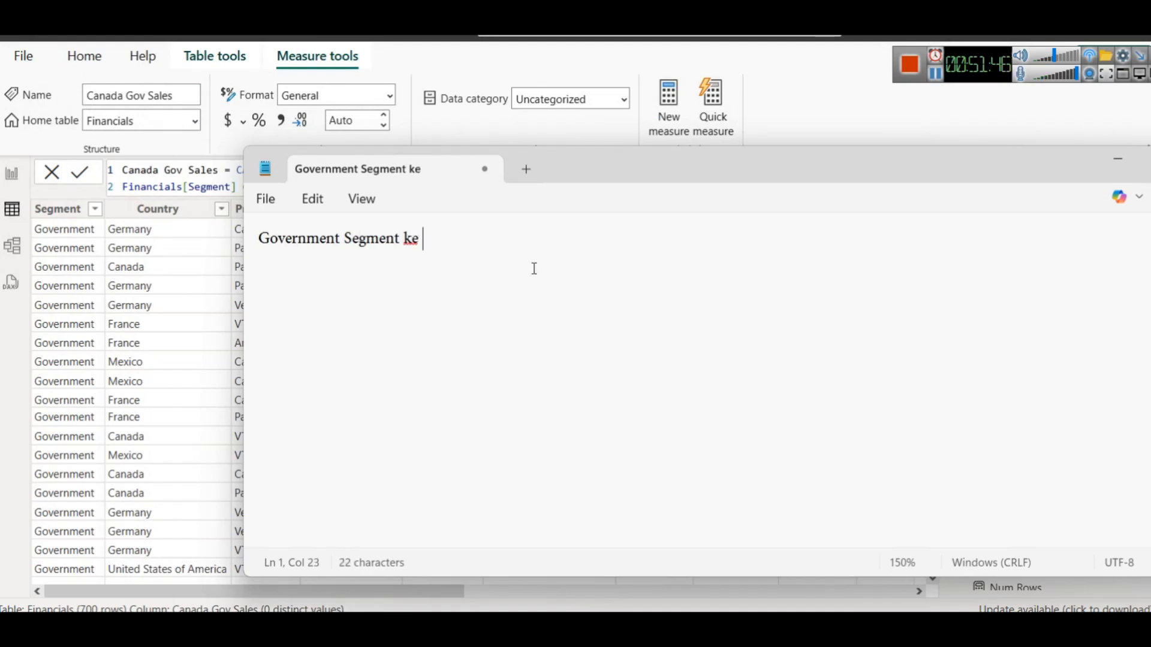
key("BackSpace")
key("BackSpace")
type("i Canada ")
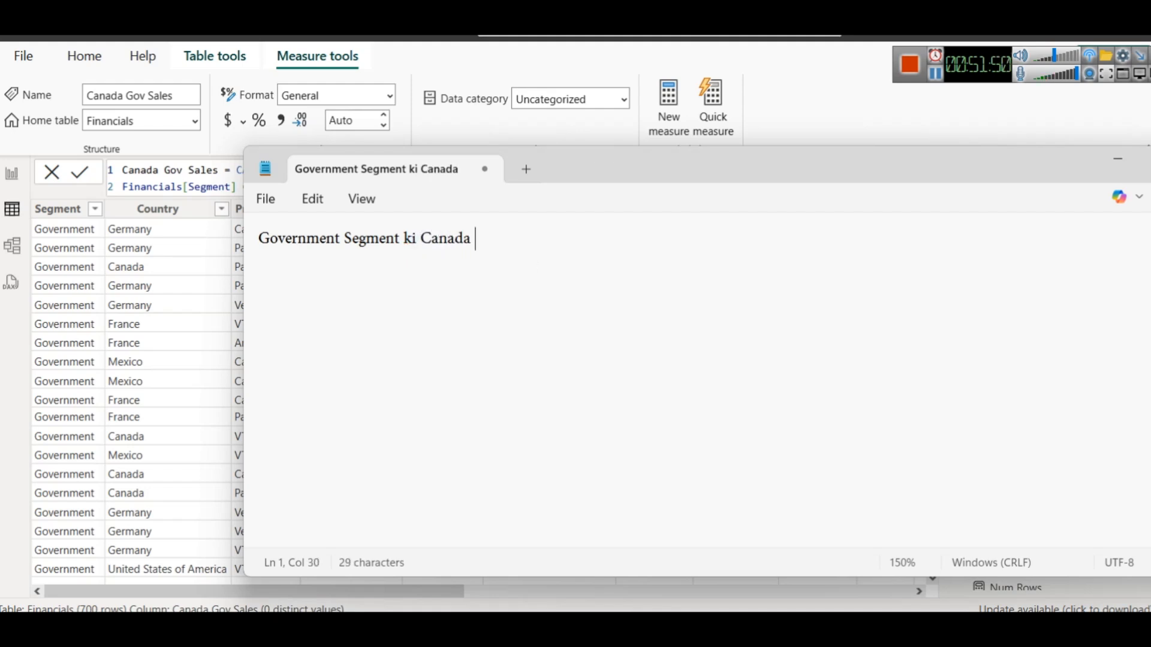
type("Countrt")
key("BackSpace")
key("BackSpace")
type("t")
key("BackSpace")
key("BackSpace")
type("y me ")
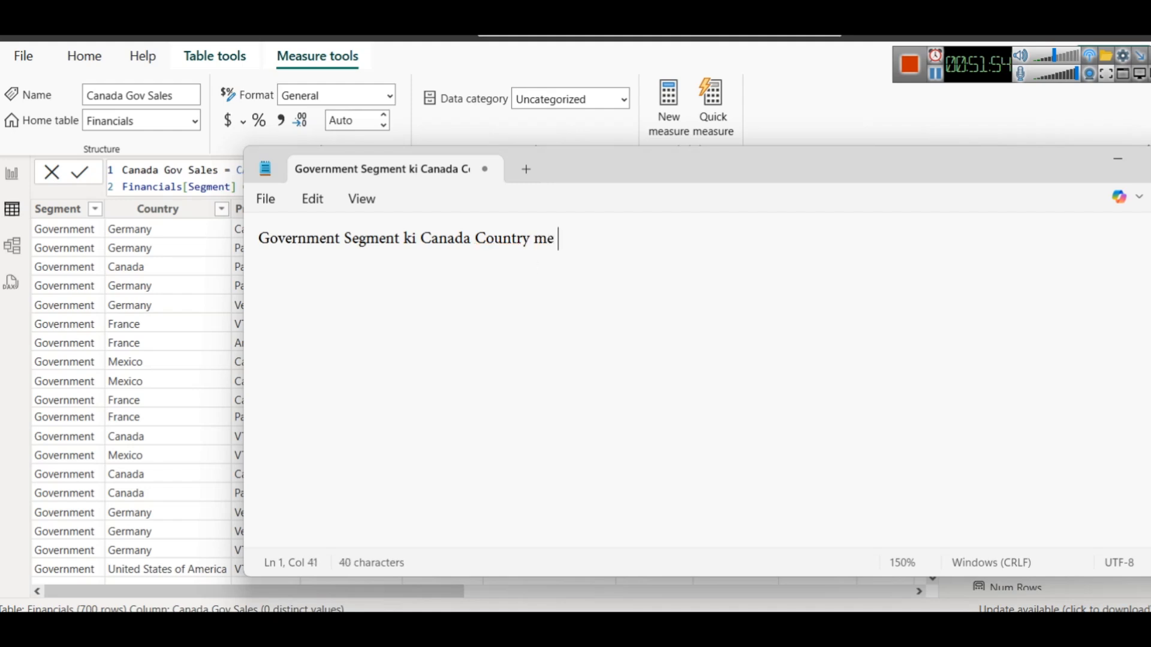
Complete the sentence with "50000 ki Sales hui" and leave a blank line below it
type("50000 ki S")
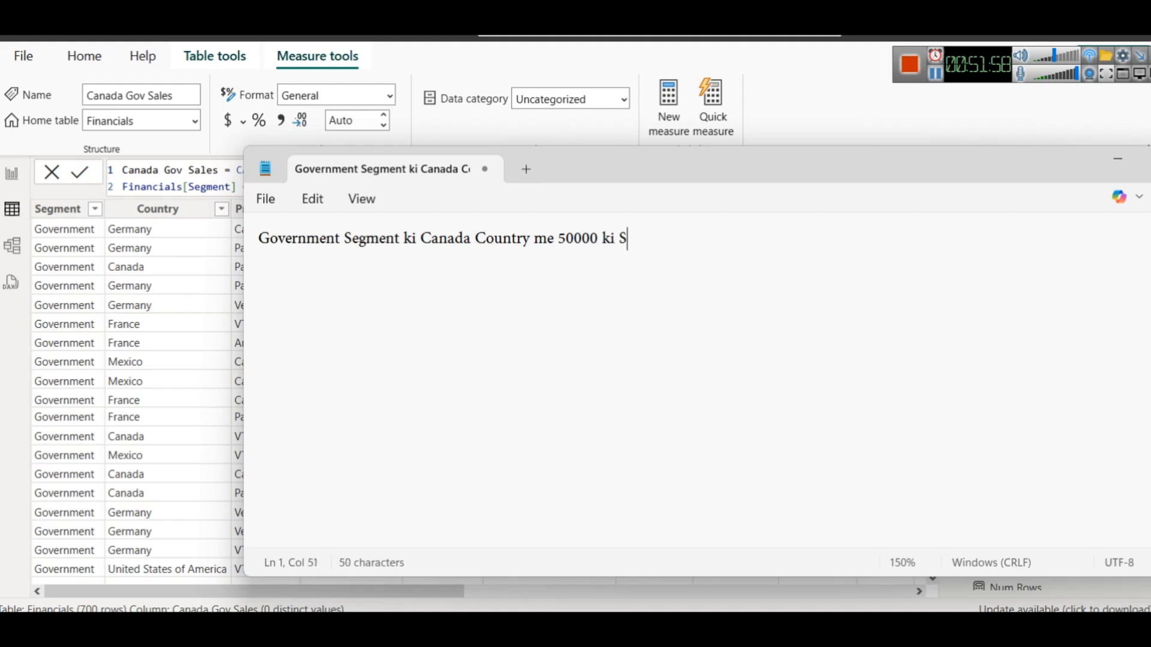
type("ales huu")
key("BackSpace")
type("i")
key("Return")
key("Return")
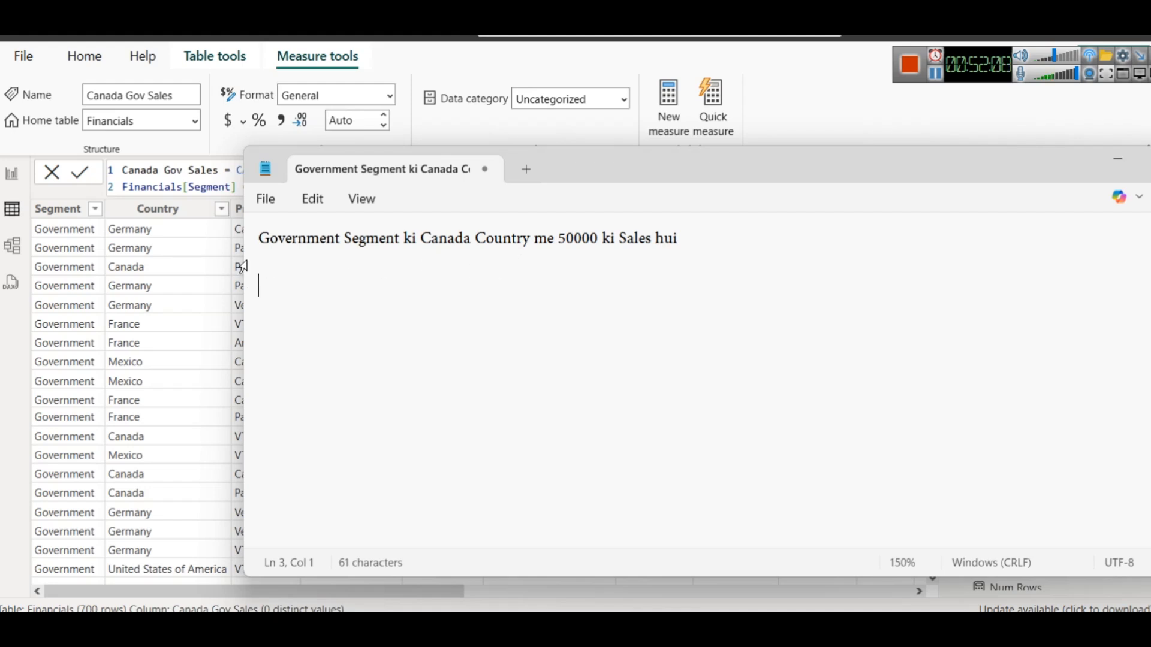
Enclose the words Government and Canada in the first sentence in double quotation marks
left_click(262, 243)
type("\"")
left_click(349, 238)
type("\"")
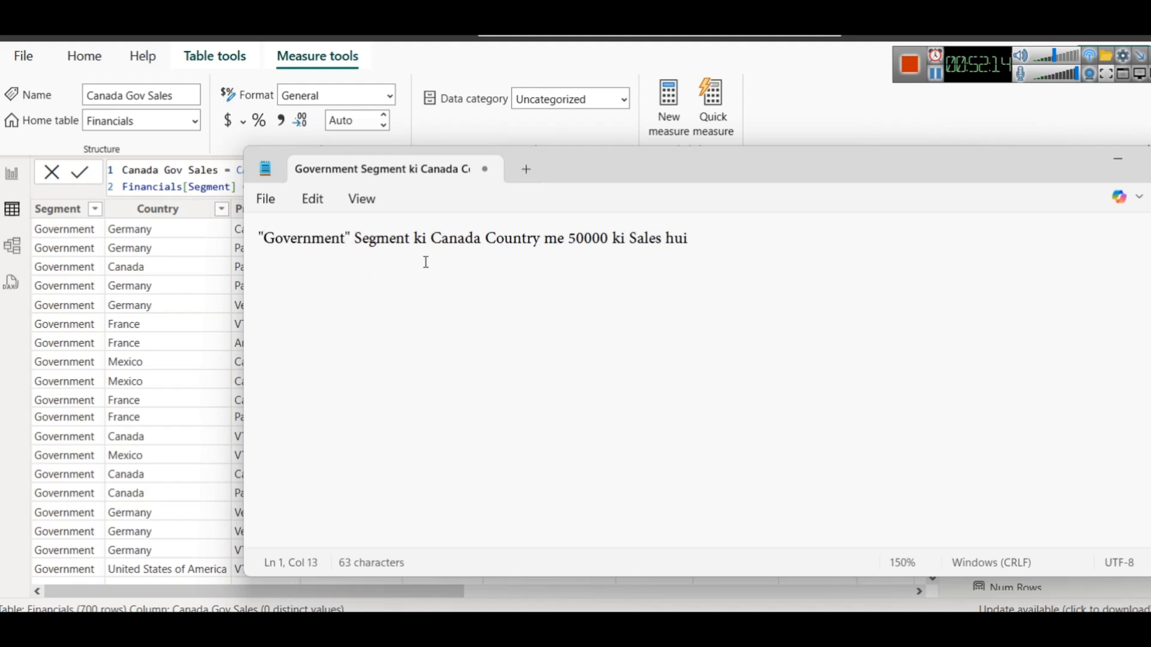
left_click(432, 239)
type("\"")
key("Right")
key("Right")
key("Right")
key("Right")
key("Right")
key("Right")
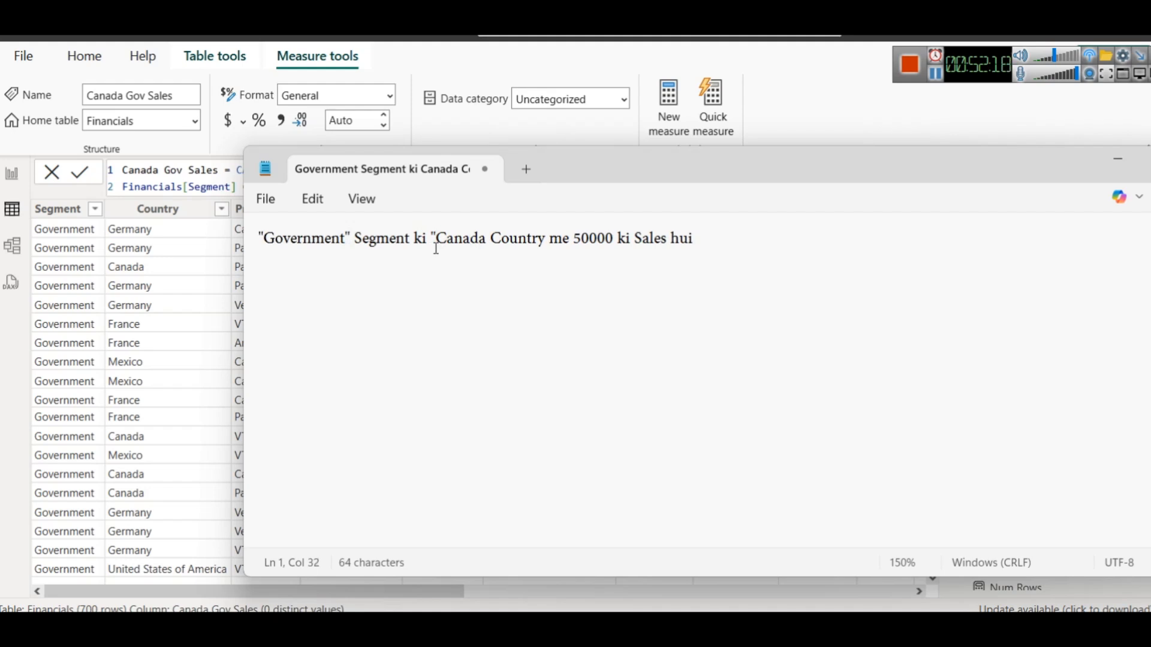
type("\"")
Enclose the number 50000 in the first sentence in double quotation marks
left_click(586, 240)
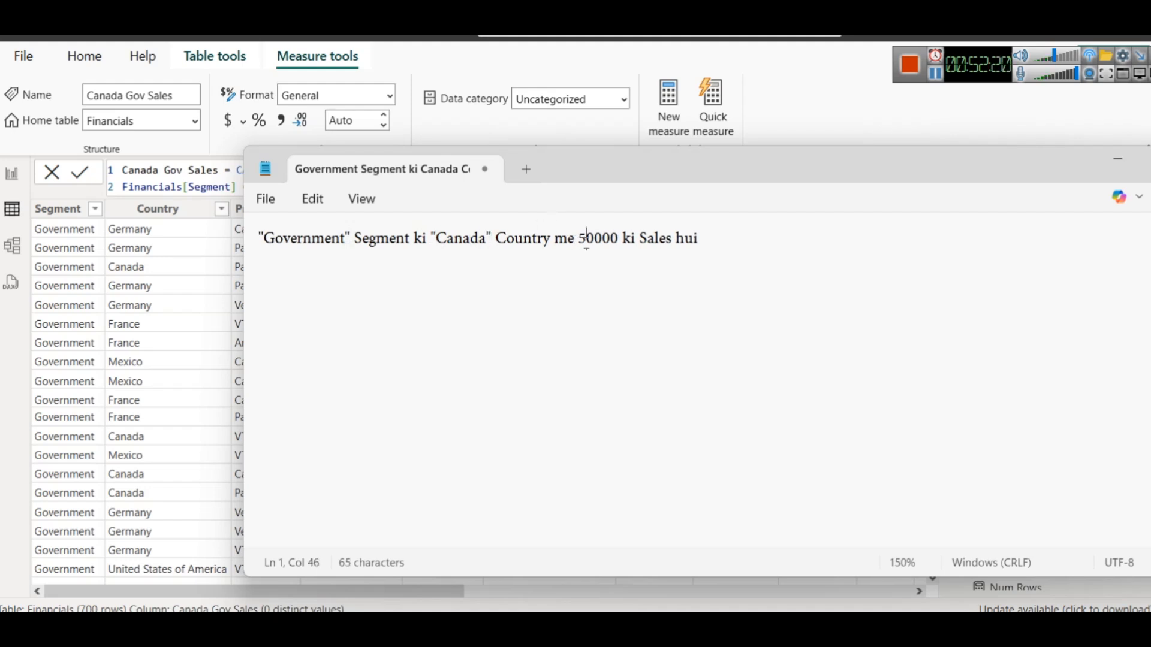
key("Left")
type("\"")
key("Right")
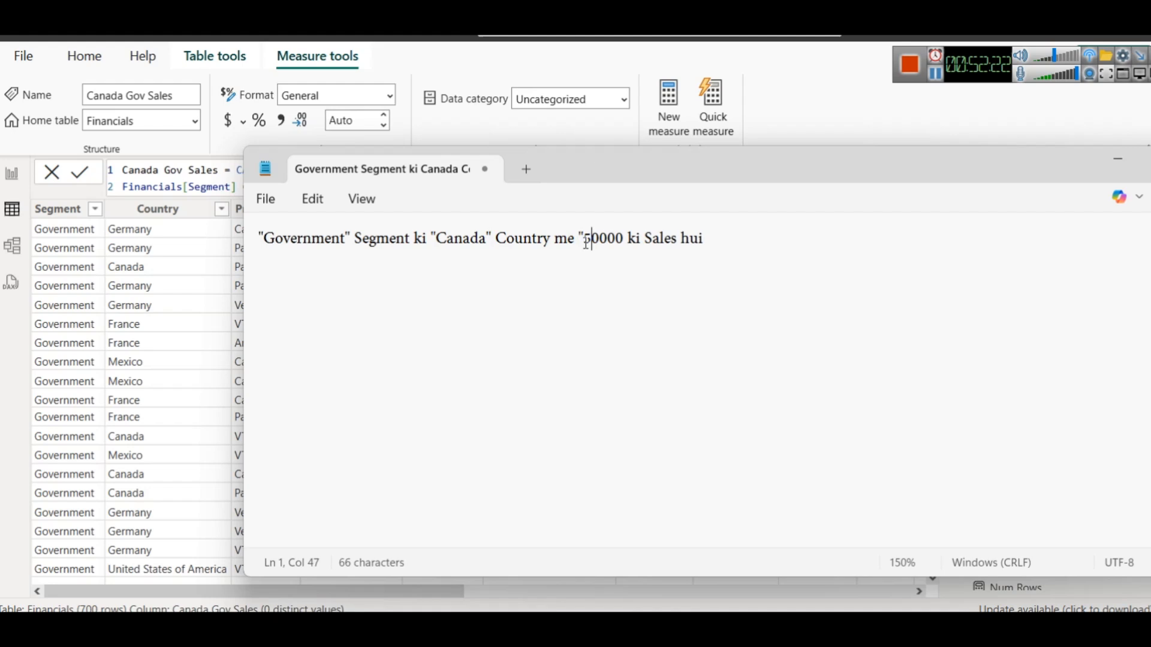
key("Right")
key("Right")
key("Right")
key("Right")
type("\"")
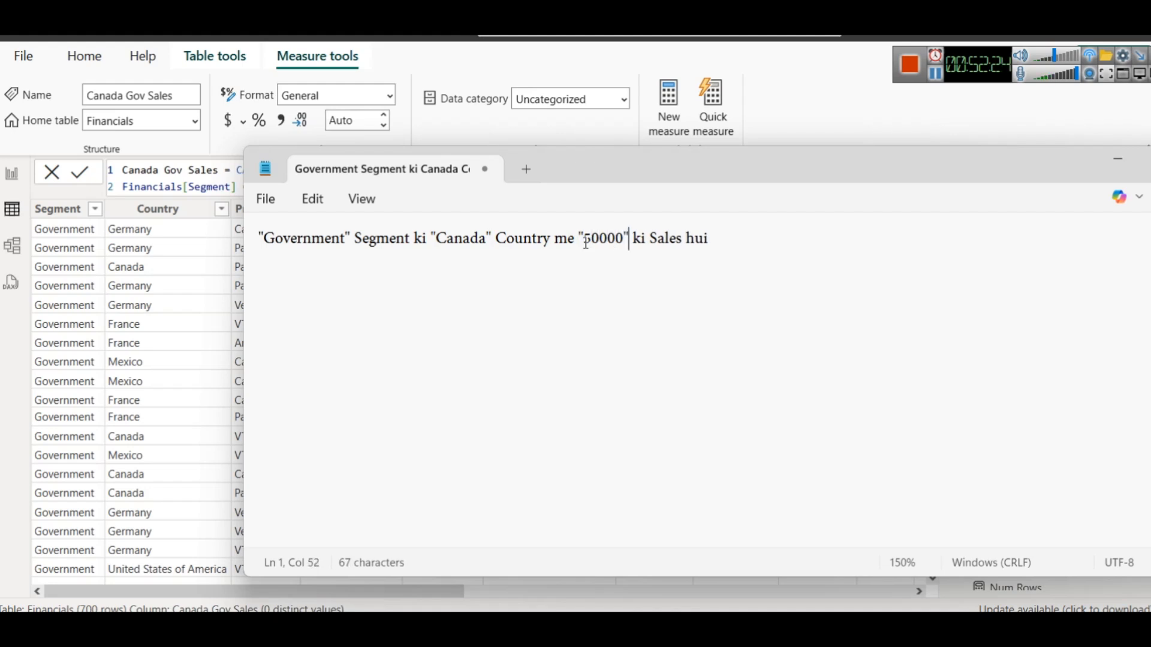
Add the article's formula Country Segment = 'Financials'[Country] & " - " & 'Financials'[Segment] below the sentence, followed by a new line
left_click(863, 262)
key("Return")
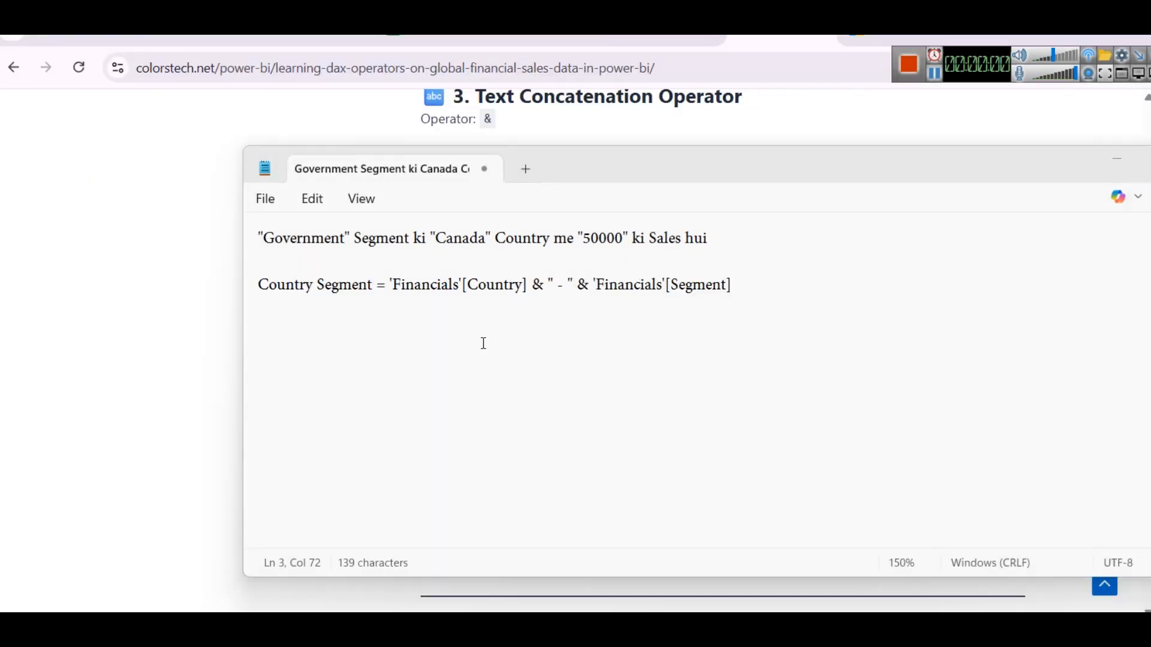
left_click(484, 342)
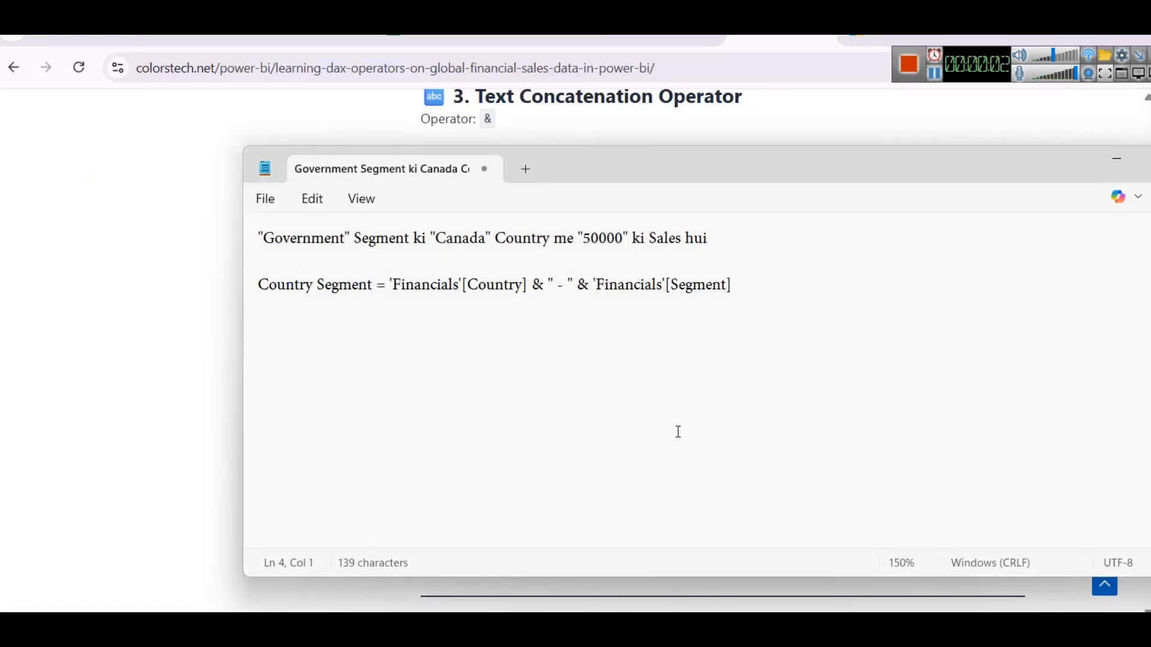
Start a new formula Hamara Label = two lines below, copying 'Financials'[Segment] in from the Country Segment formula
key("Return")
type("H")
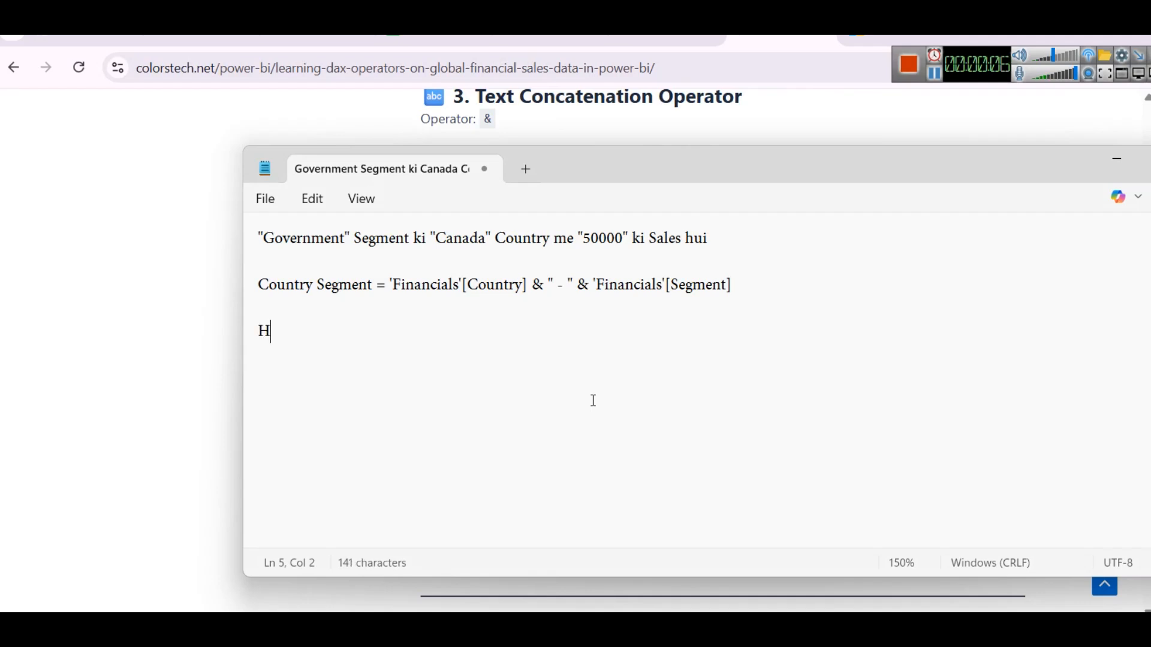
type("amara ")
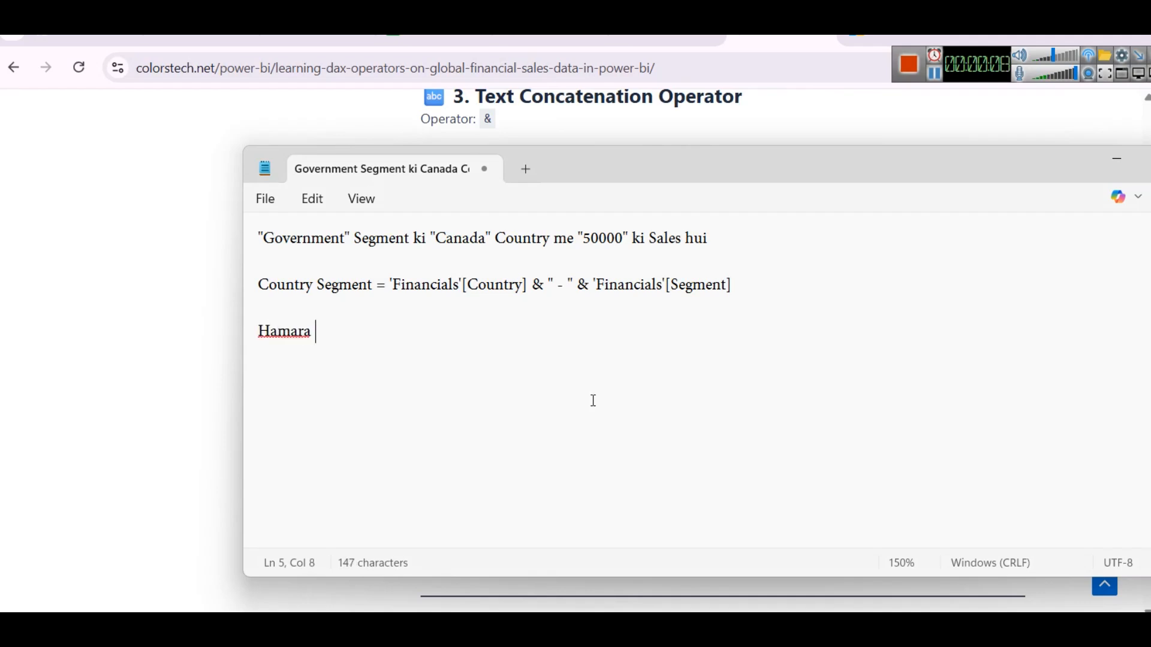
type("Label =")
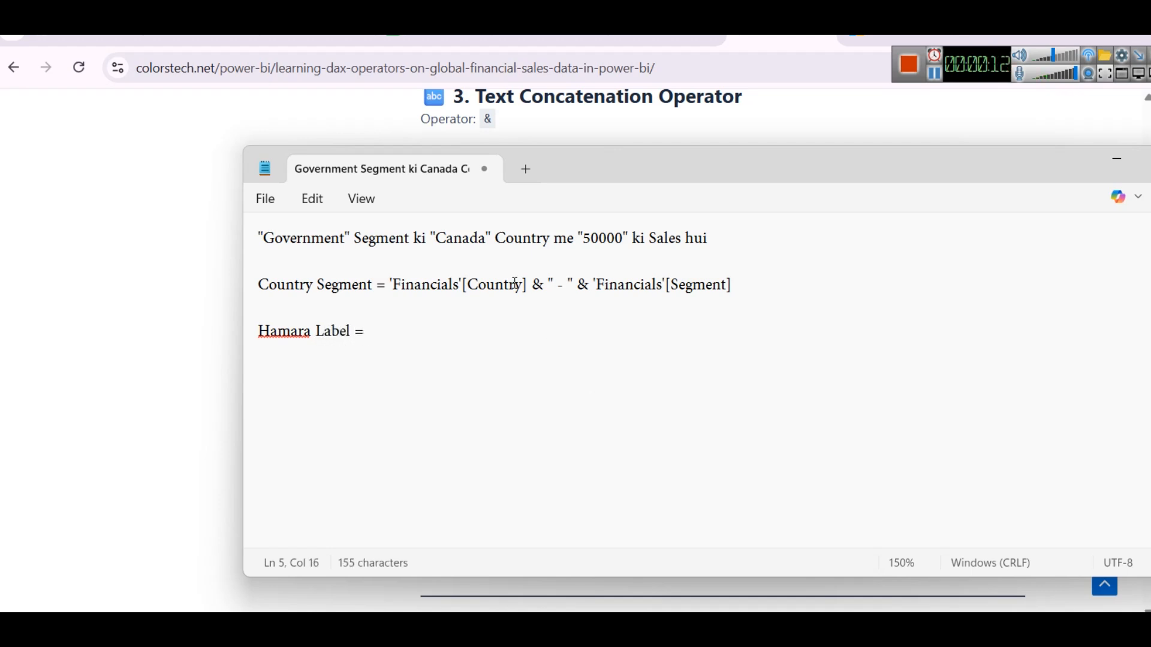
left_click_drag(390, 285, 487, 285)
left_click_drag(593, 285, 498, 321)
key("ctrl+c")
left_click(452, 330)
key("ctrl+v")
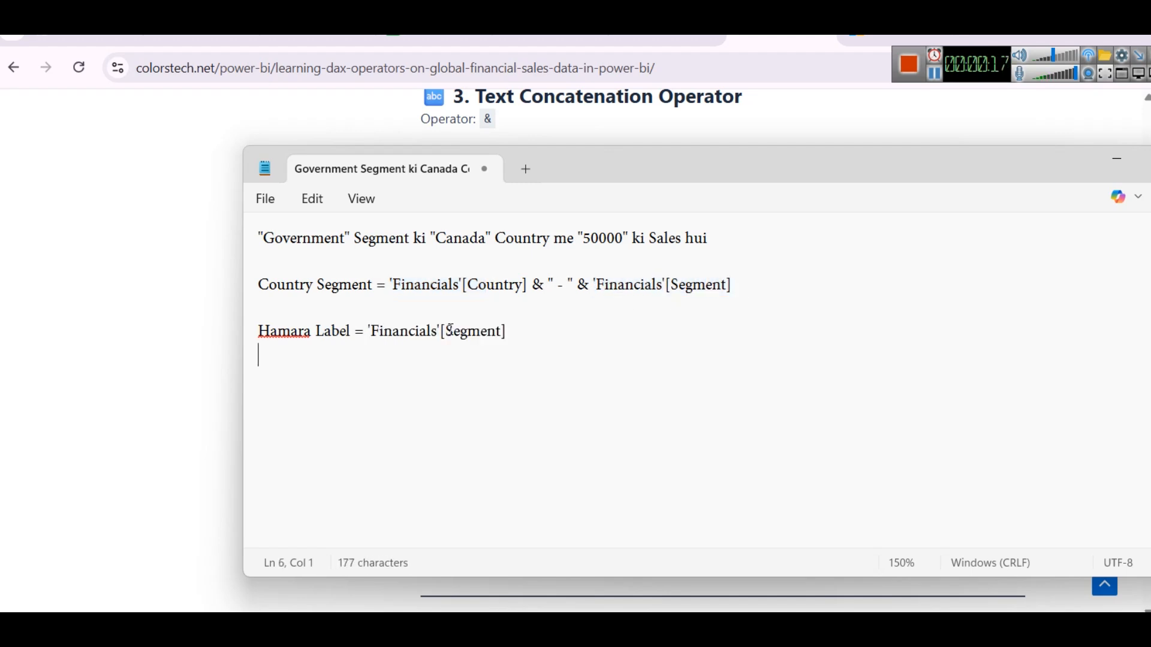
Append & " Segment ki" after 'Financials'[Segment] in the Hamara Label formula
double_click(276, 240)
left_click(564, 327)
type("& ")
type("\"\"")
type(" Segme")
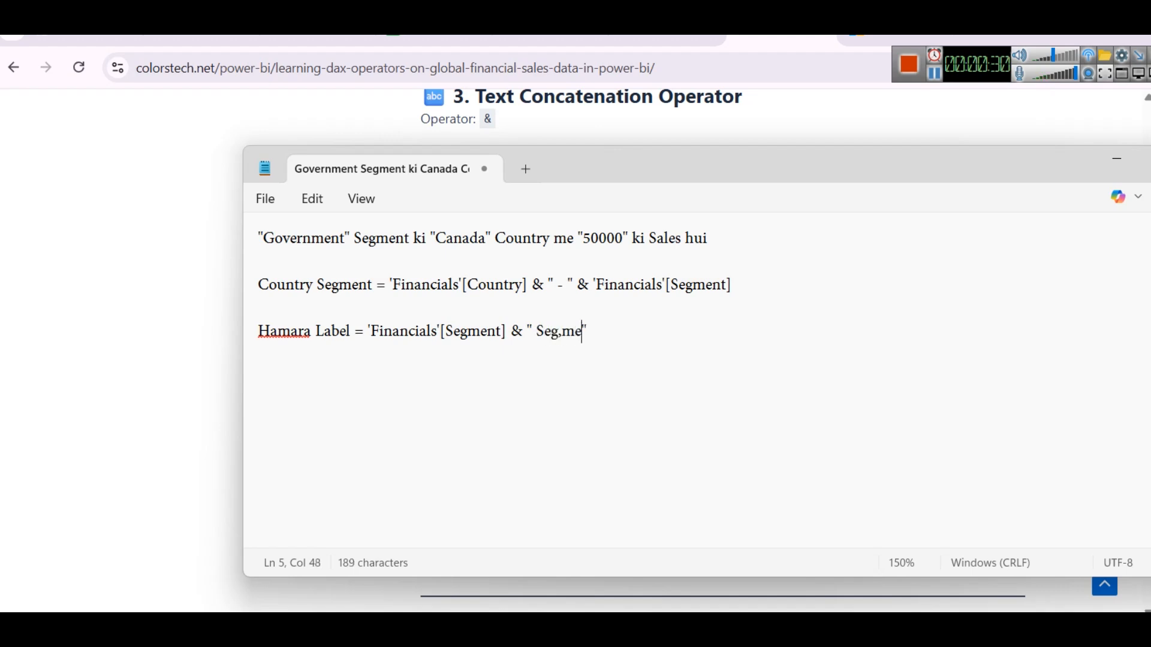
key("BackSpace")
key("BackSpace")
type("ment ki\"")
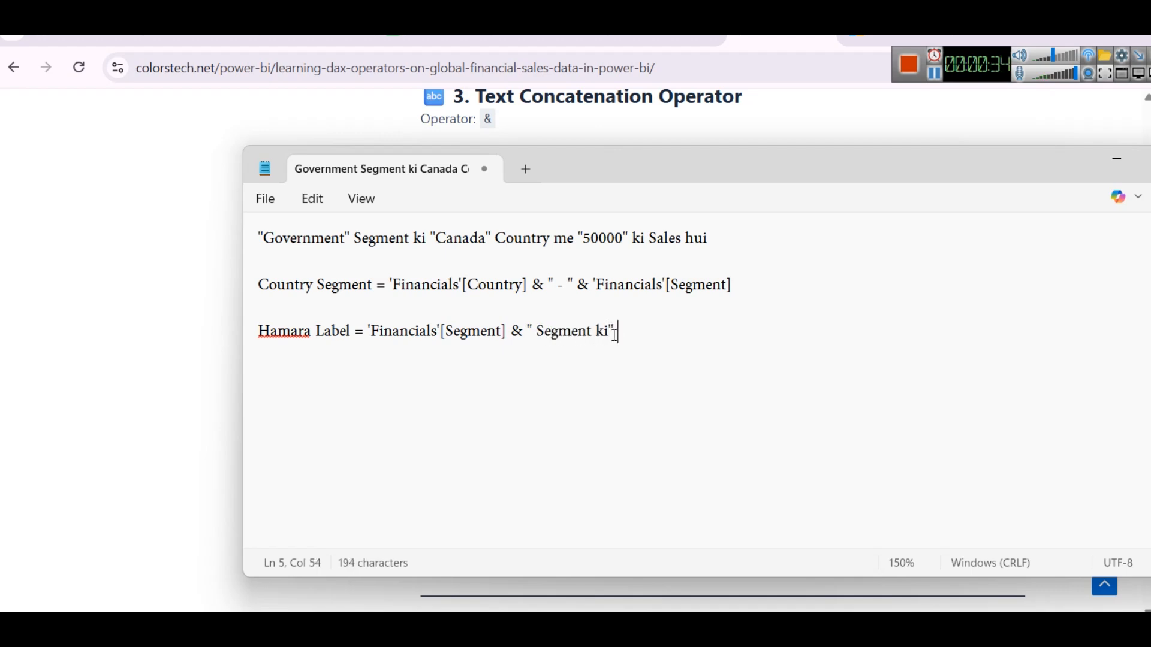
Add another & to the Hamara Label formula and a trailing space inside the quoted " Segment ki " text
type(" &")
left_click_drag(364, 327, 513, 329)
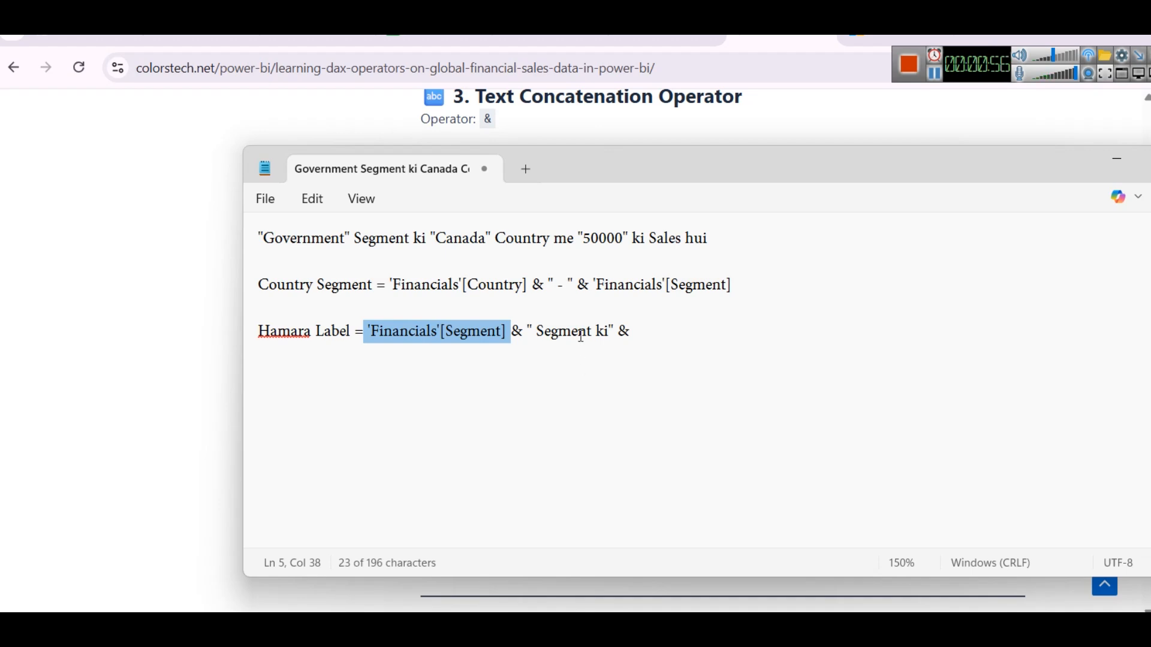
left_click(609, 331)
left_click_drag(611, 345, 539, 340)
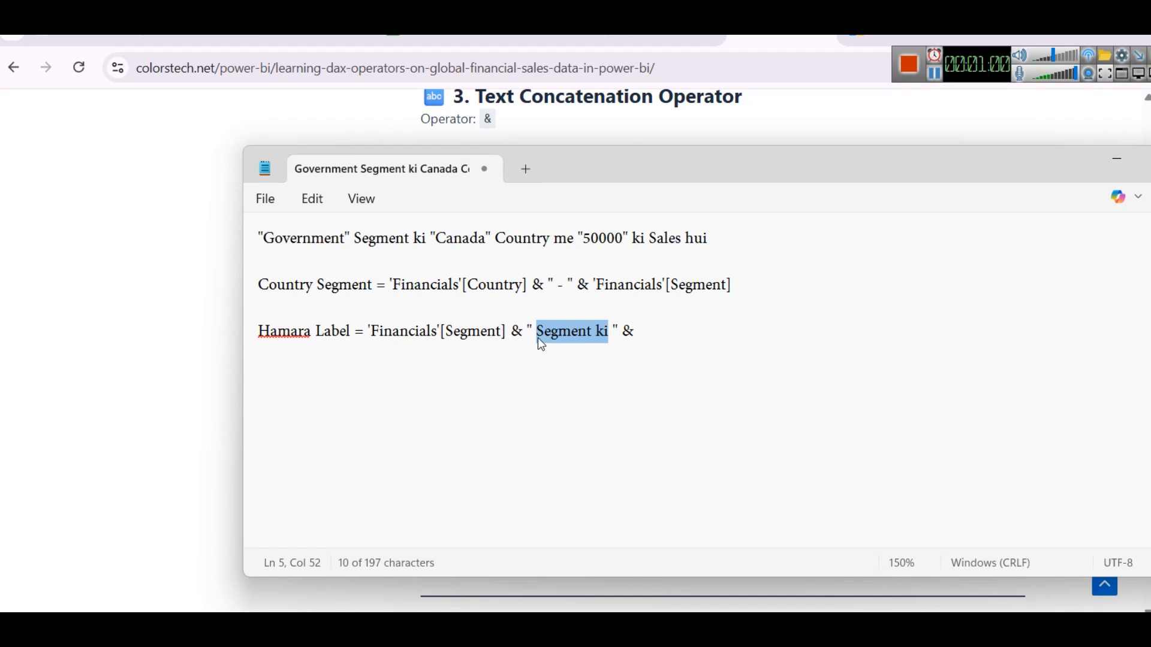
left_click(670, 327)
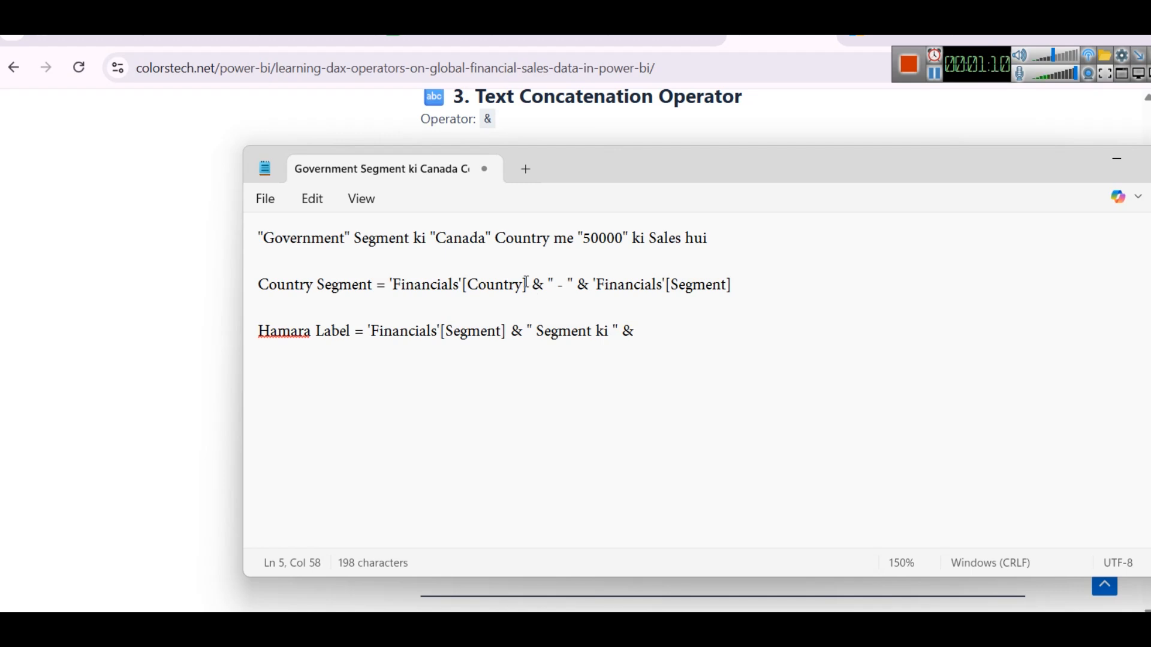
Append a copy of 'Financials'[Country] and the text & " Country me " to the Hamara Label formula
left_click_drag(529, 285, 412, 298)
key("ctrl+c")
left_click(648, 331)
key("ctrl+v")
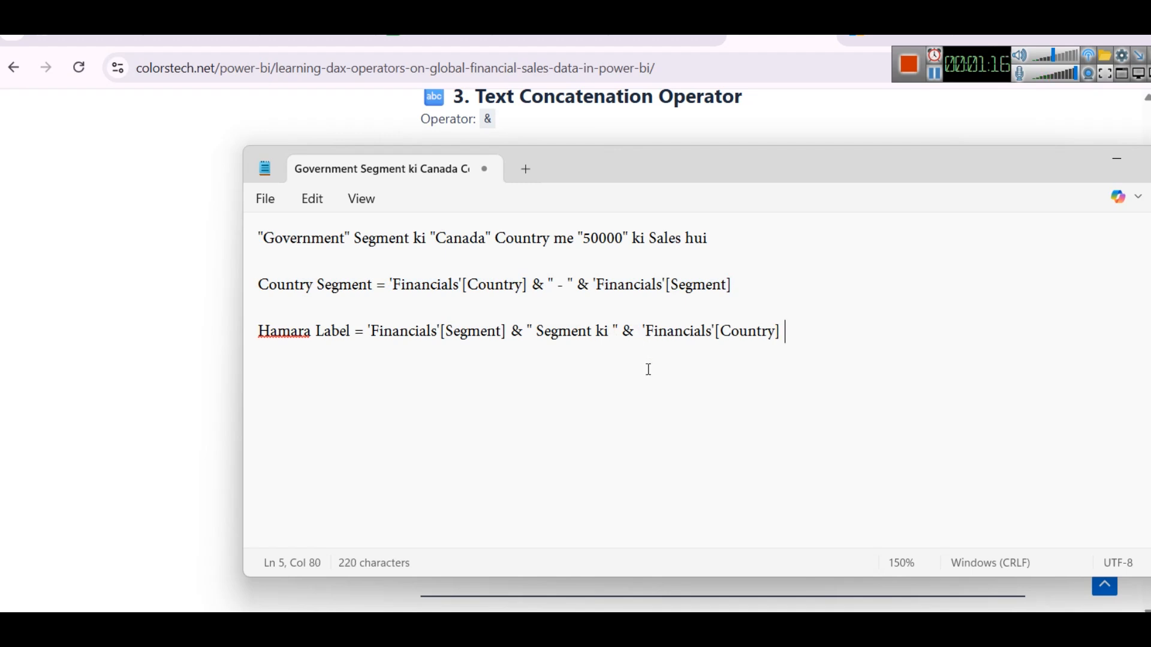
type("& \" C\"")
key("Left")
key("Left")
type("Country me")
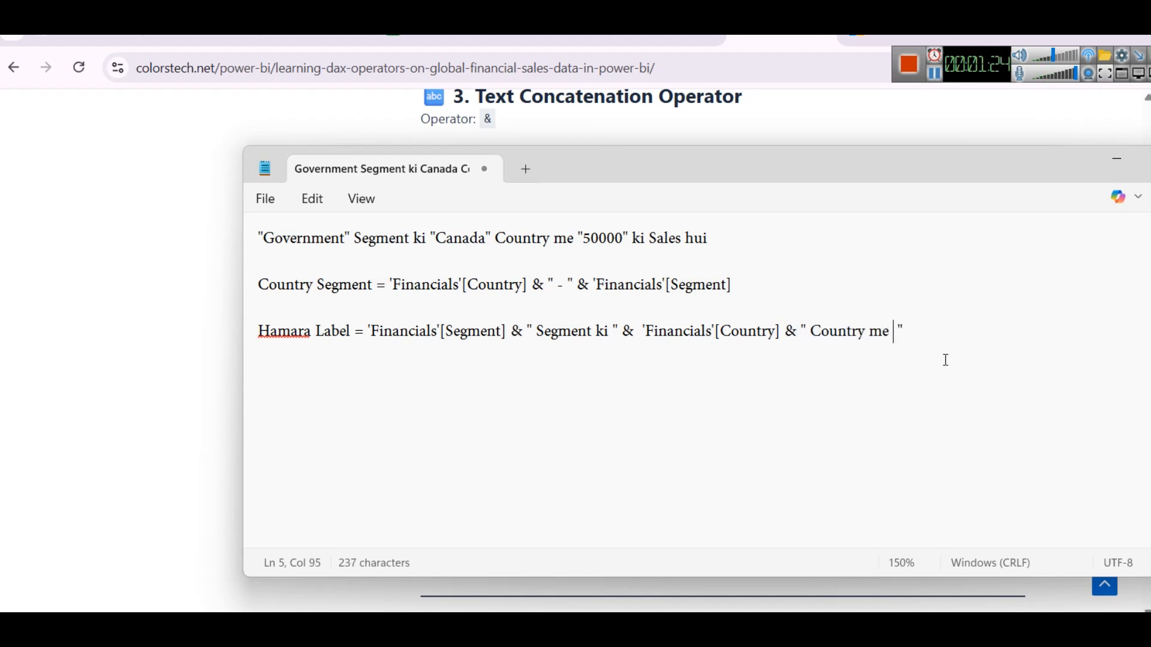
Append & and a copy of 'Financials'[Segment] to the end of the Hamara Label formula
left_click(921, 337)
type("&")
left_click_drag(767, 285, 591, 284)
left_click(968, 330)
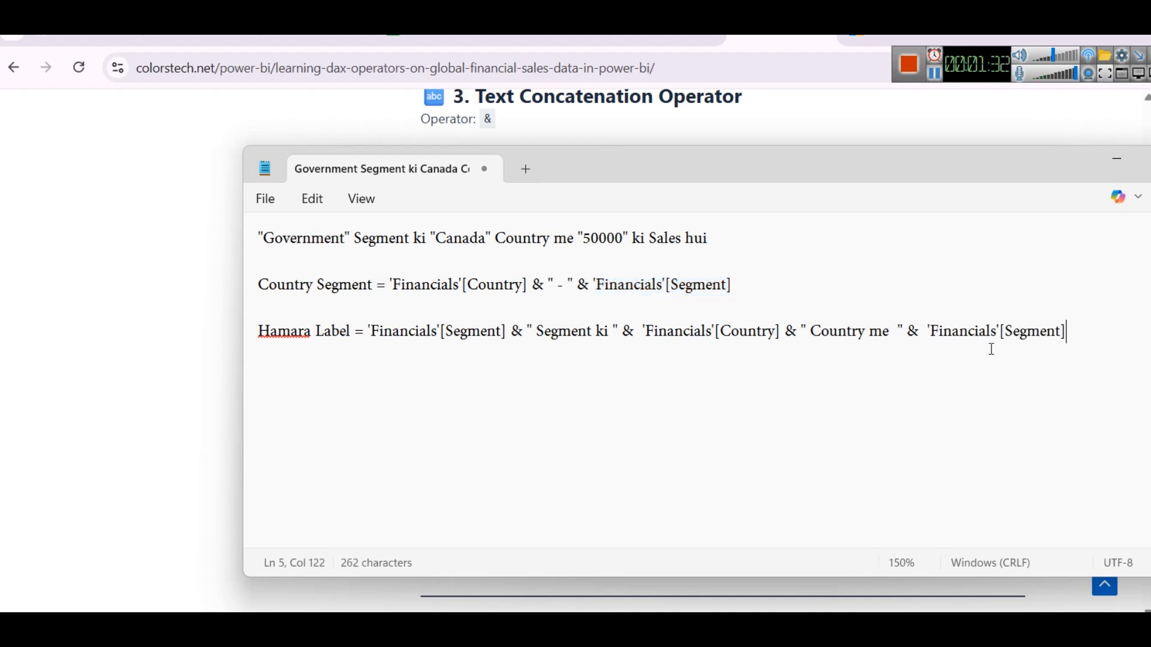
Change the last column reference in the Hamara Label formula from Segment to Sales
left_click(1007, 331)
key("Right")
key("Right")
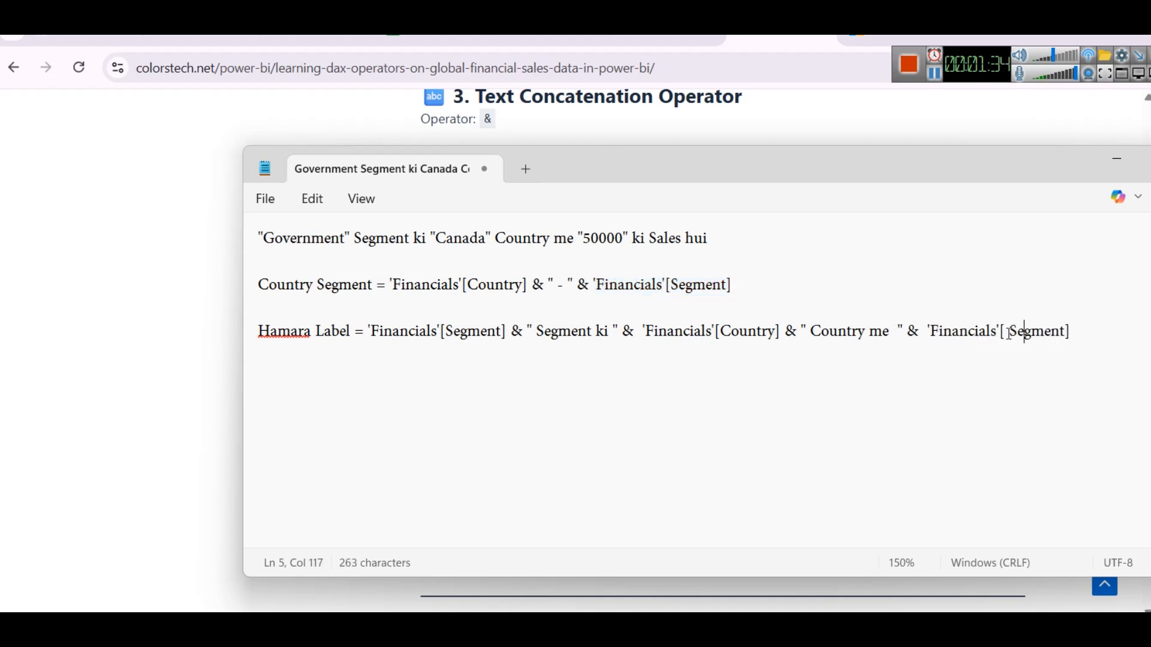
key("shift+Right")
key("shift+Right")
key("shift+Right")
key("shift+Right")
key("shift+Right")
key("BackSpace")
key("BackSpace")
type("ales")
key("Down")
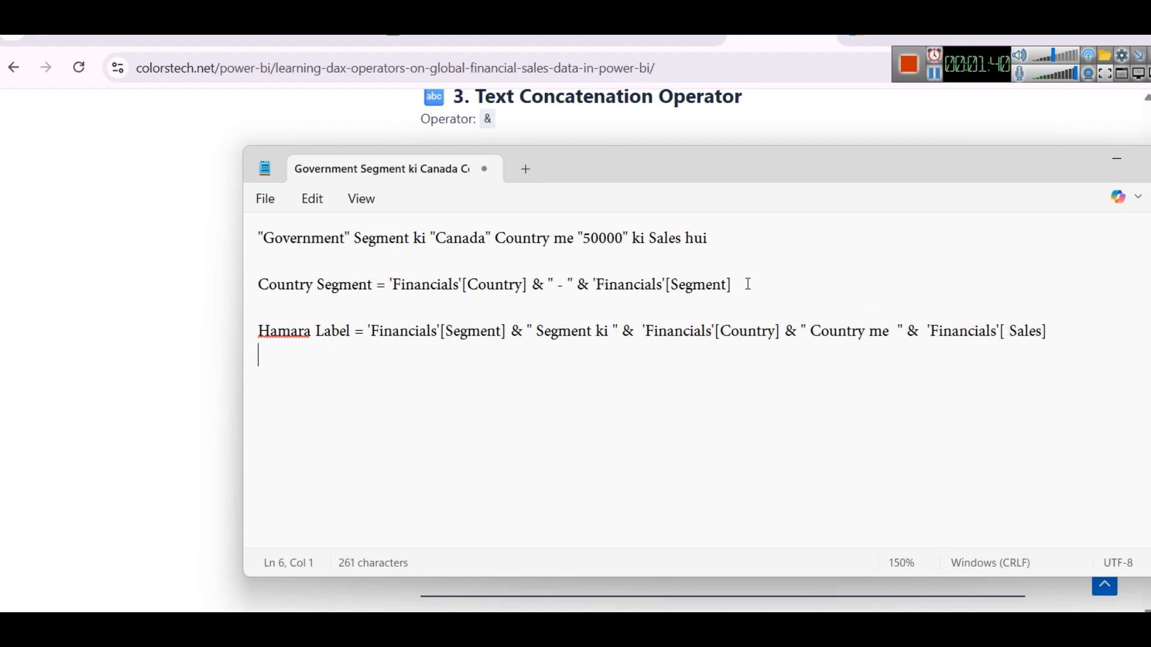
Widen the Notepad window and finish the Hamara Label formula with & " ki sales hui", leaving a blank line below
left_click_drag(237, 240, 88, 239)
key("Up")
key("End")
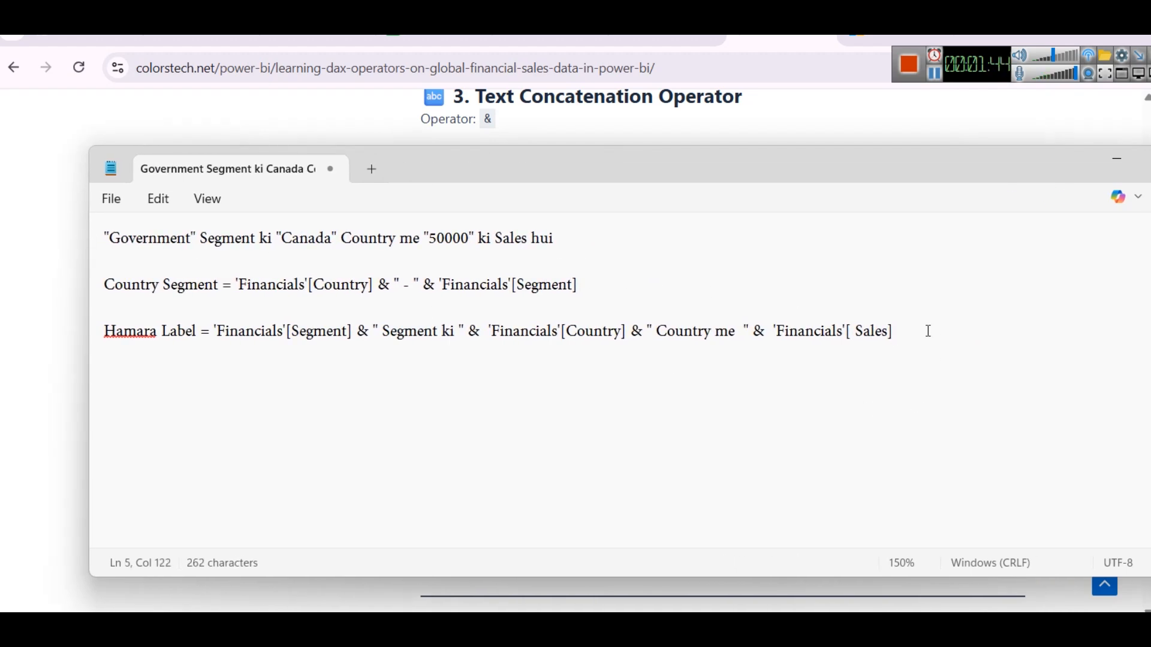
type("& \"\"")
key("Left")
type("ki sales hui")
key("Return")
key("Return")
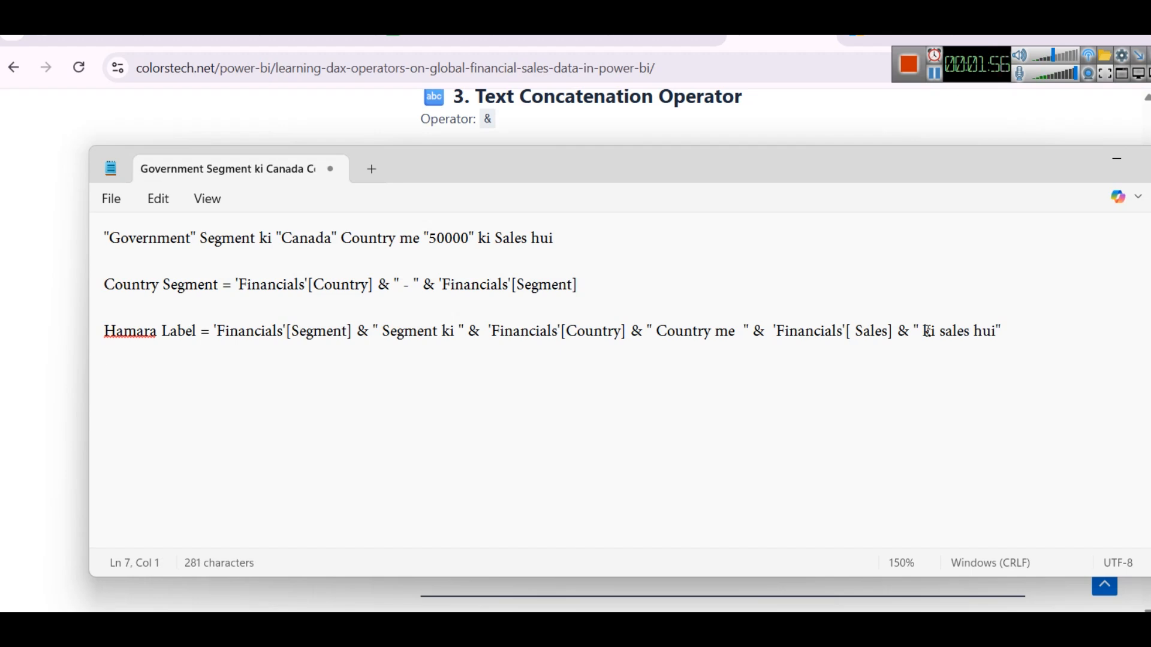
Add the line var fname = "Sachin" below the Hamara Label formula
type("var fname = \"Sac\"")
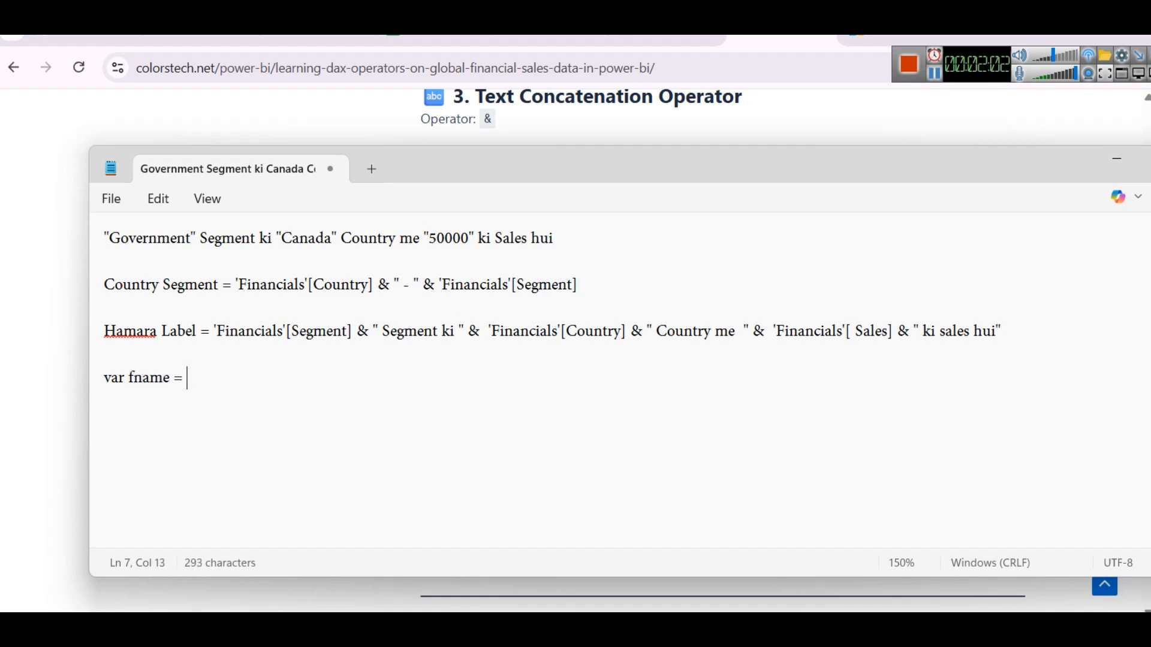
key("Left")
type("Sachin")
key("Right")
key("Return")
Add the line var lname = "Tendulkar" under the fname line and leave a blank line below
type("var lname")
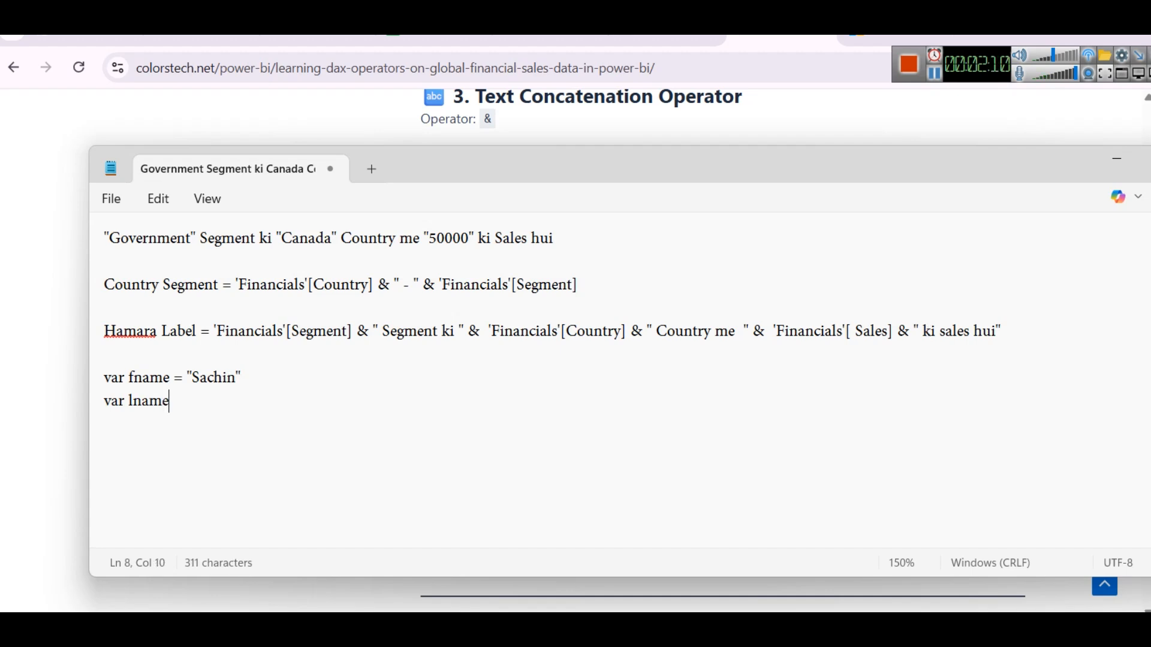
type(" = \"Tendul\"")
key("Left")
type("Tendulkar")
key("Right")
key("Return")
key("Return")
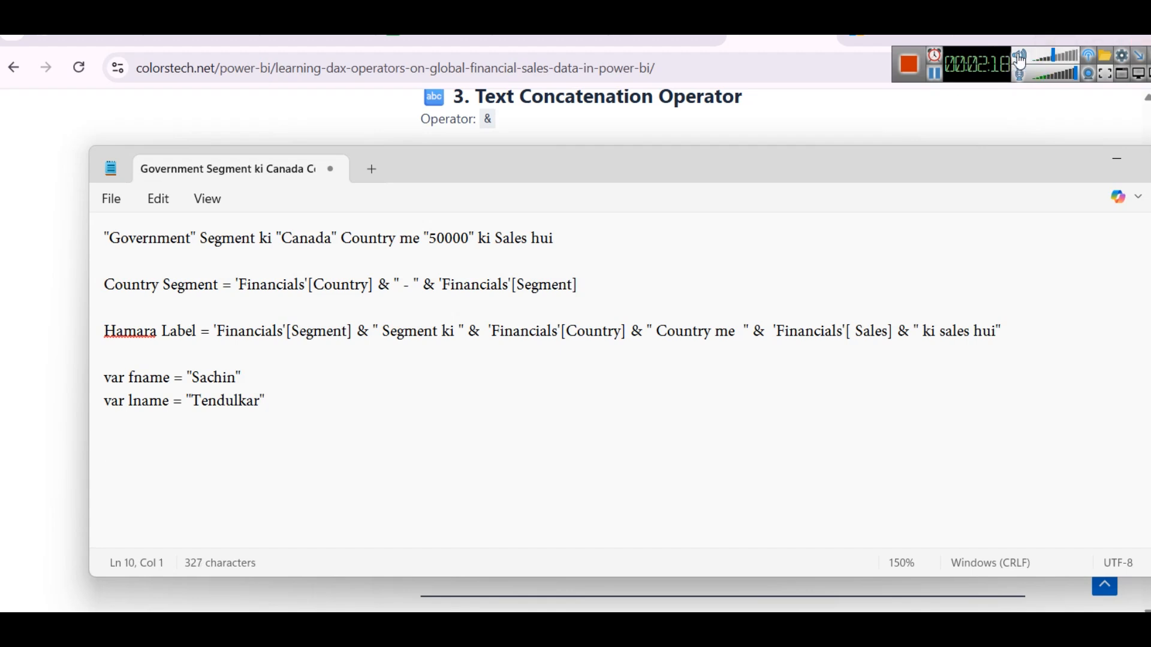
Start a fullname = line below the variables and remove the var keyword from the fname and lname lines
left_click(108, 446)
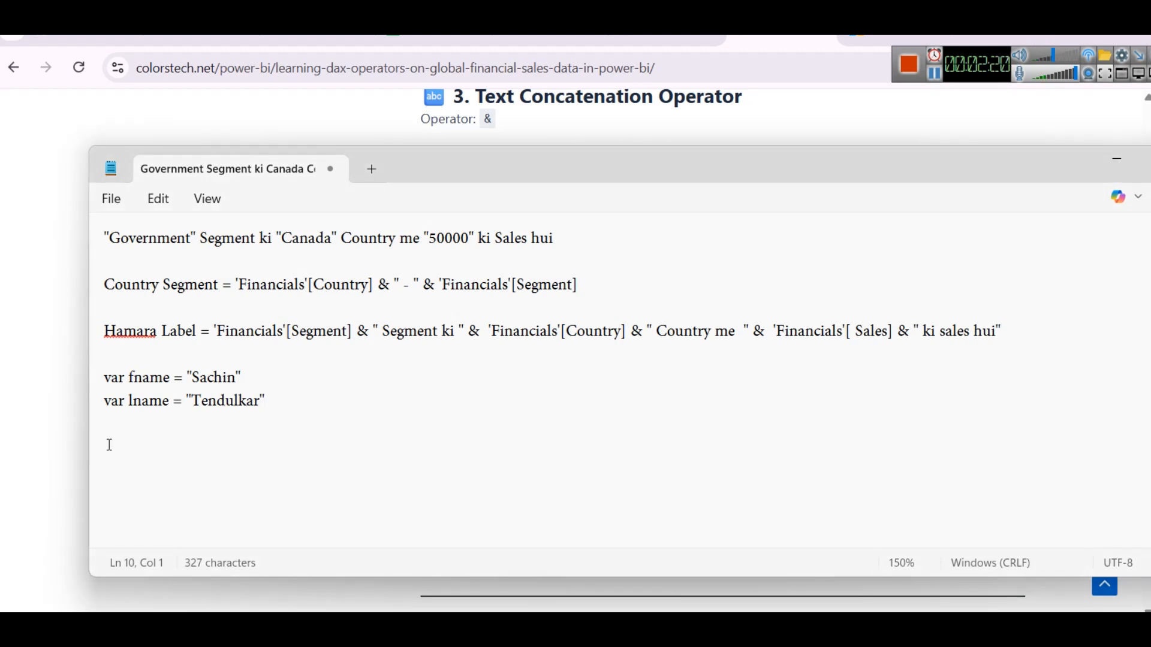
type("fullname =")
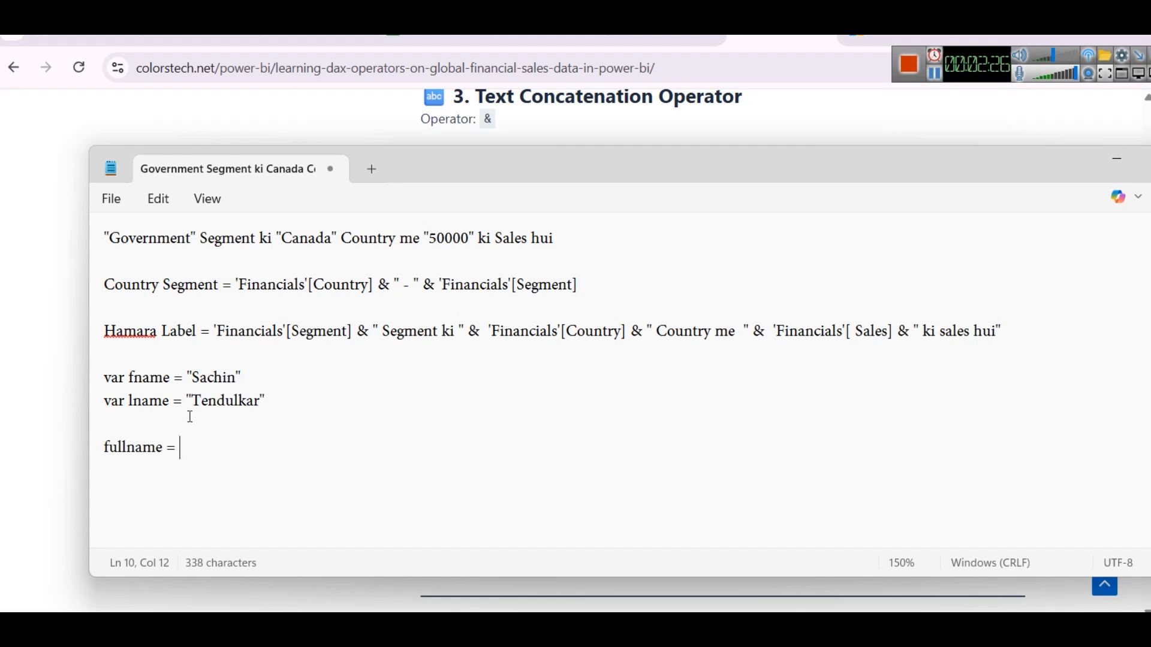
double_click(124, 379)
key("BackSpace")
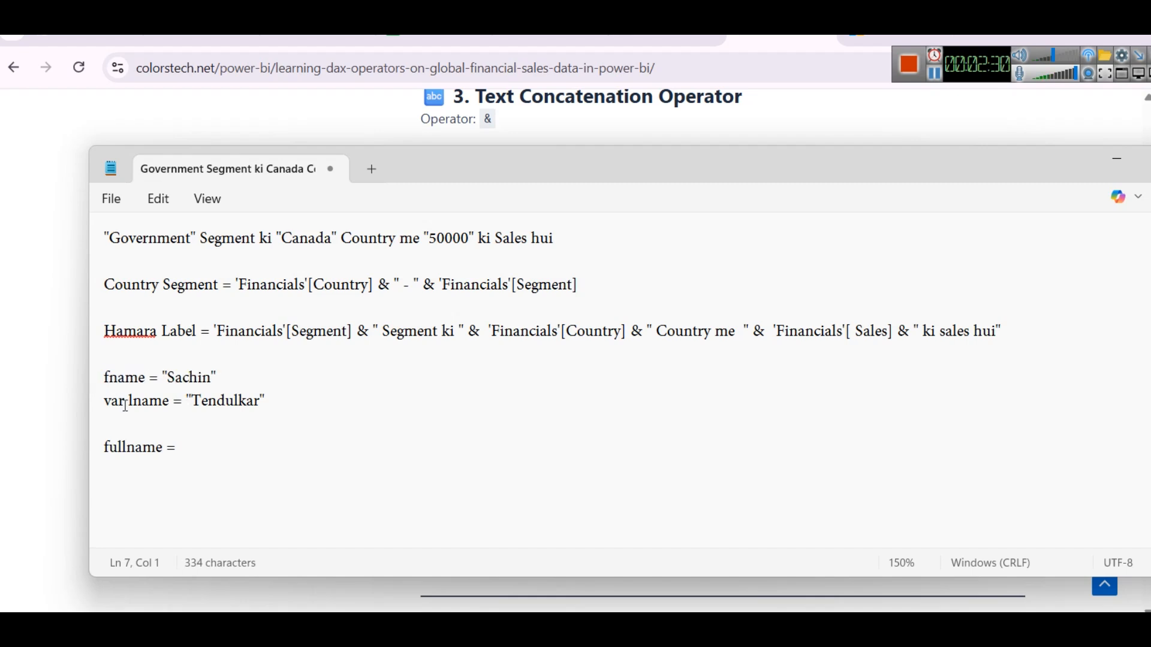
double_click(120, 401)
key("BackSpace")
left_click(223, 454)
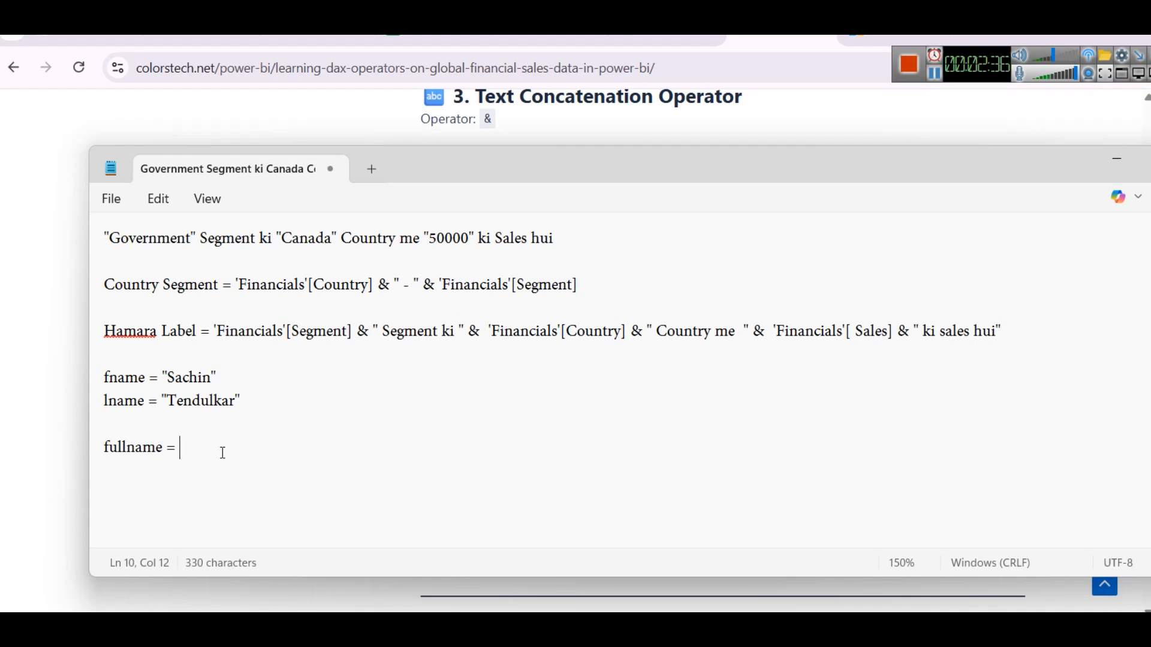
Complete the fullname formula as [fname] & " " & [lname]
type("[fname] & \" \"")
key("Left")
key("Right")
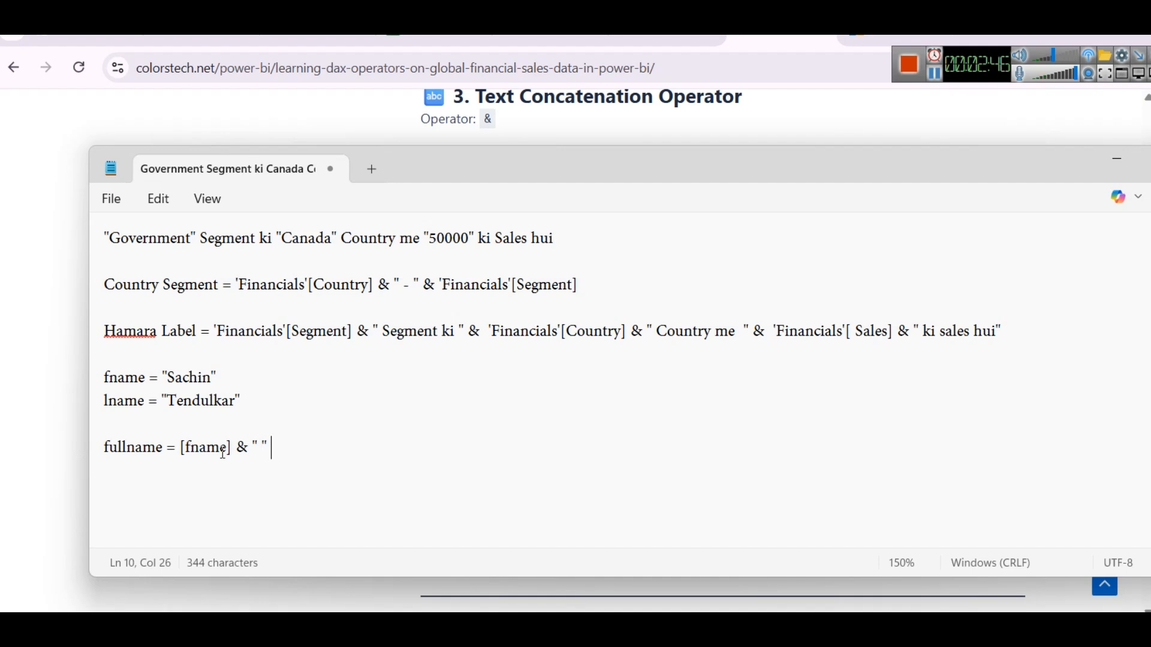
type("[]")
key("Left")
key("Left")
type("&")
left_click_drag(233, 451, 263, 456)
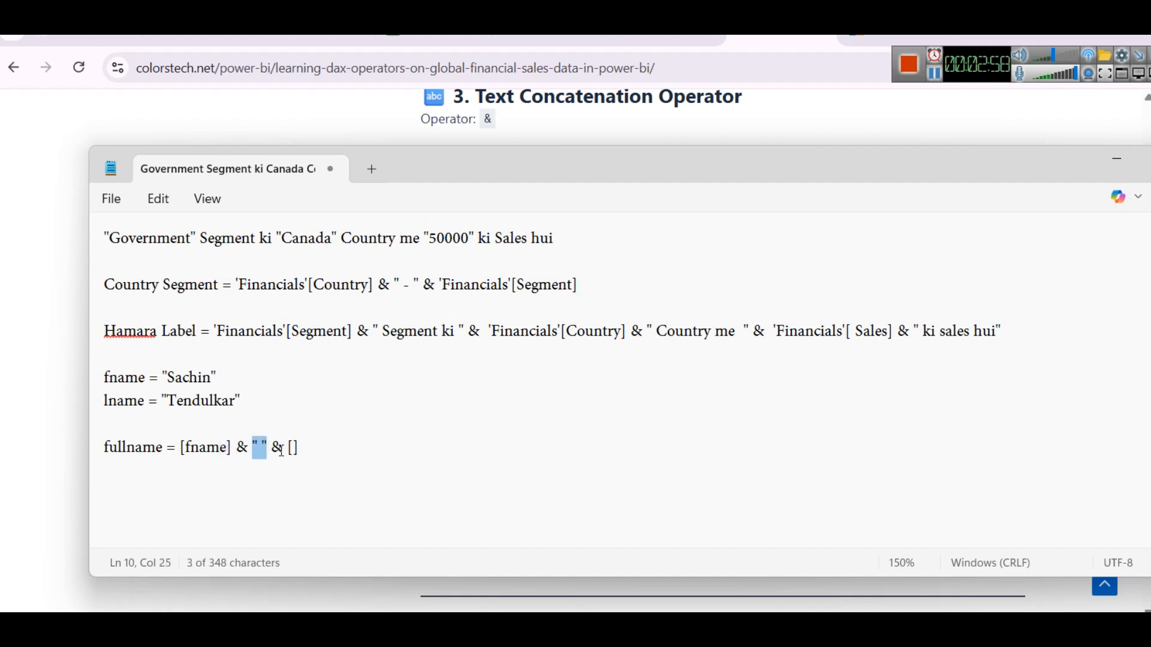
left_click_drag(282, 448, 275, 453)
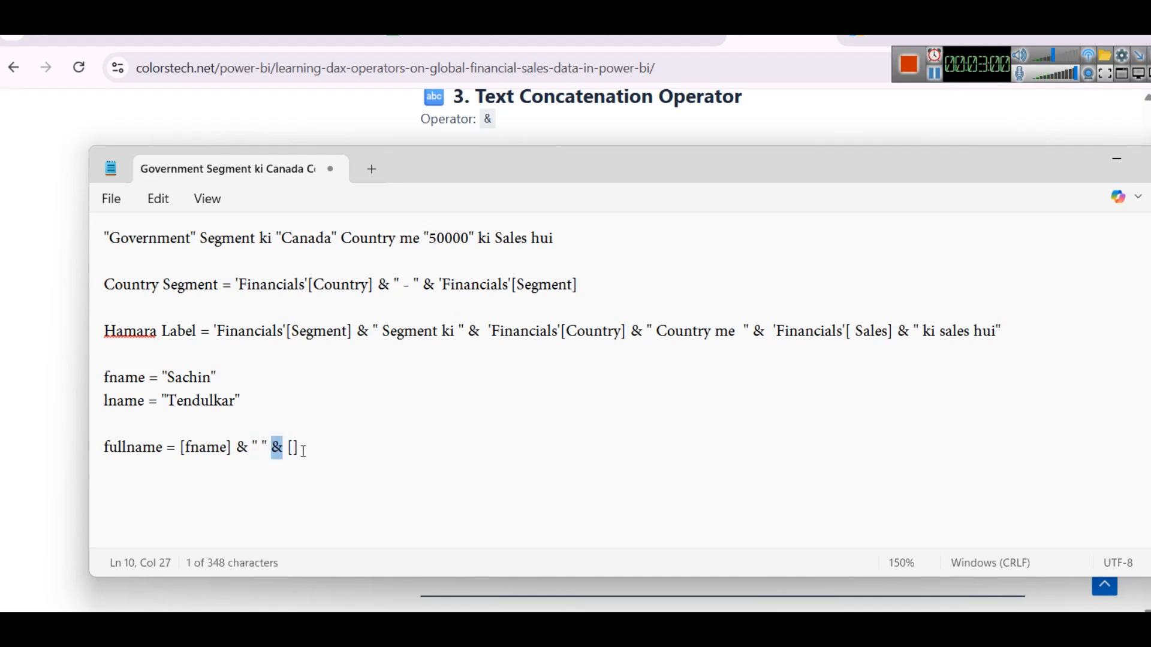
left_click(294, 448)
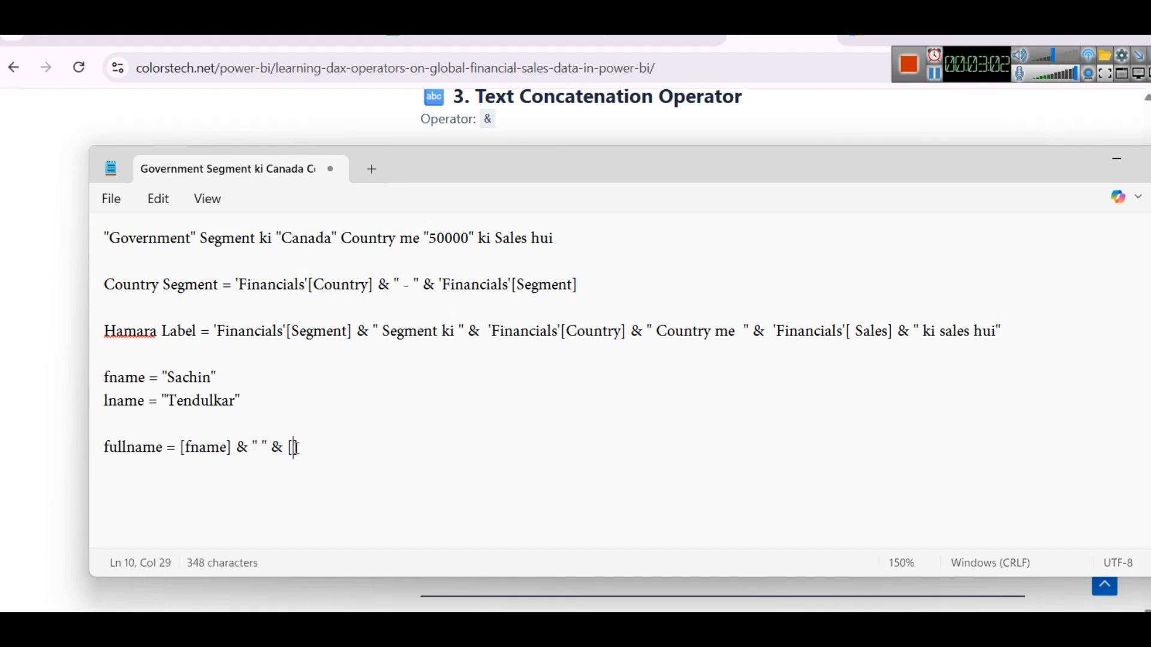
type("lname")
left_click(371, 458)
Try a hyphen in place of the space between the two quotation marks in the fullname formula
left_click(262, 448)
key("BackSpace")
key("BackSpace")
type("-")
key("BackSpace")
key("BackSpace")
key("BackSpace")
left_click(344, 448)
Copy the fname, lname and fullname lines and switch to the report view in Power BI
left_click_drag(388, 458, 2, 398)
key("ctrl+c")
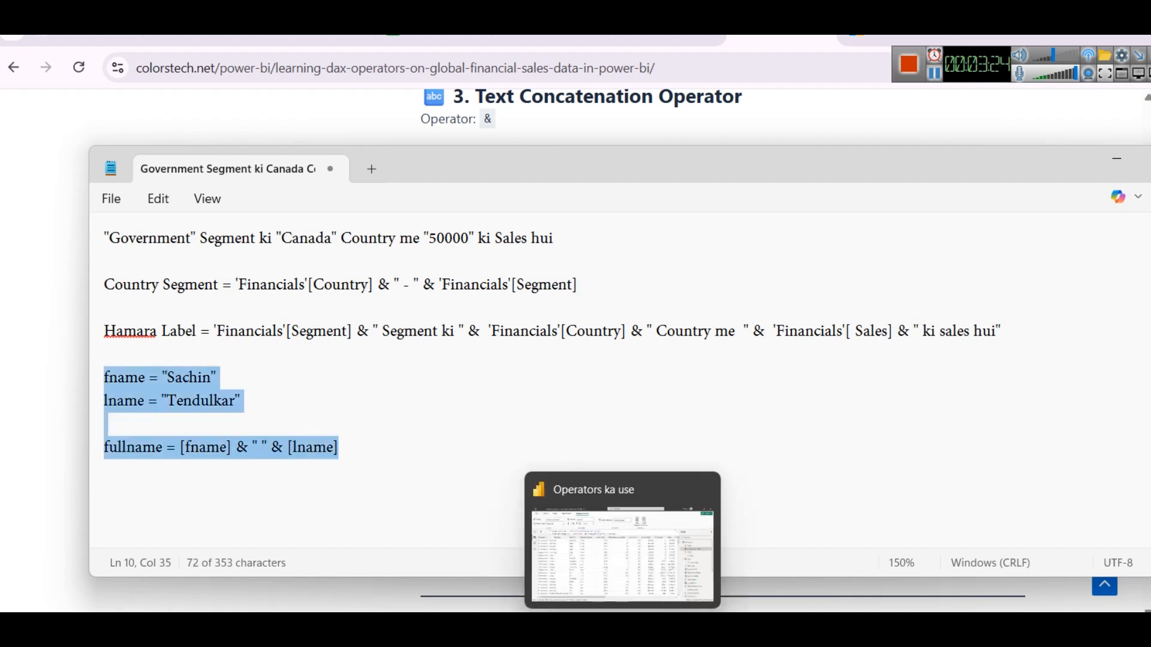
left_click(611, 514)
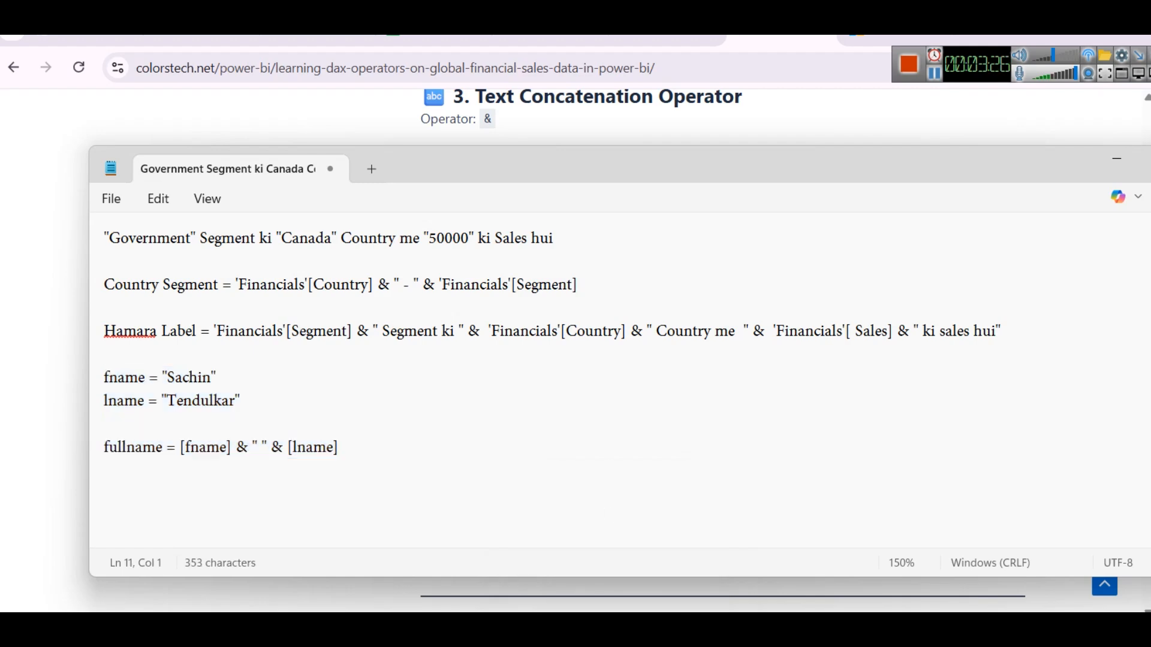
key("alt+Tab")
left_click(13, 176)
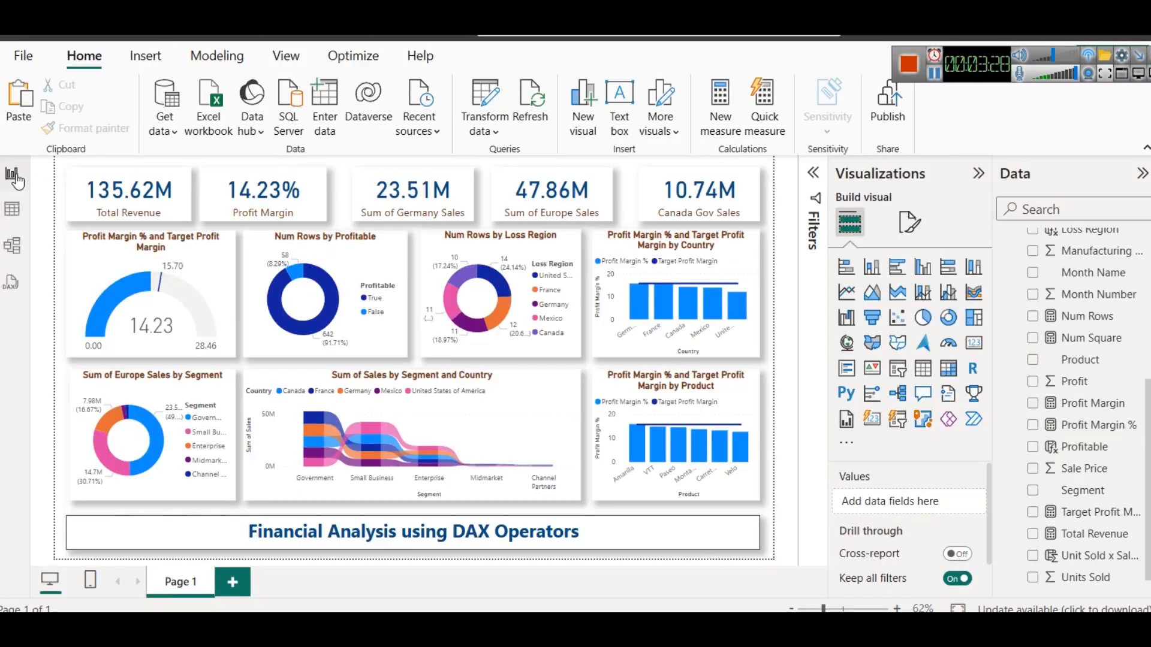
Create a new measure in the Financials table and replace its formula with the copied fname, lname and fullname lines
scroll(1109, 273, "up", 5)
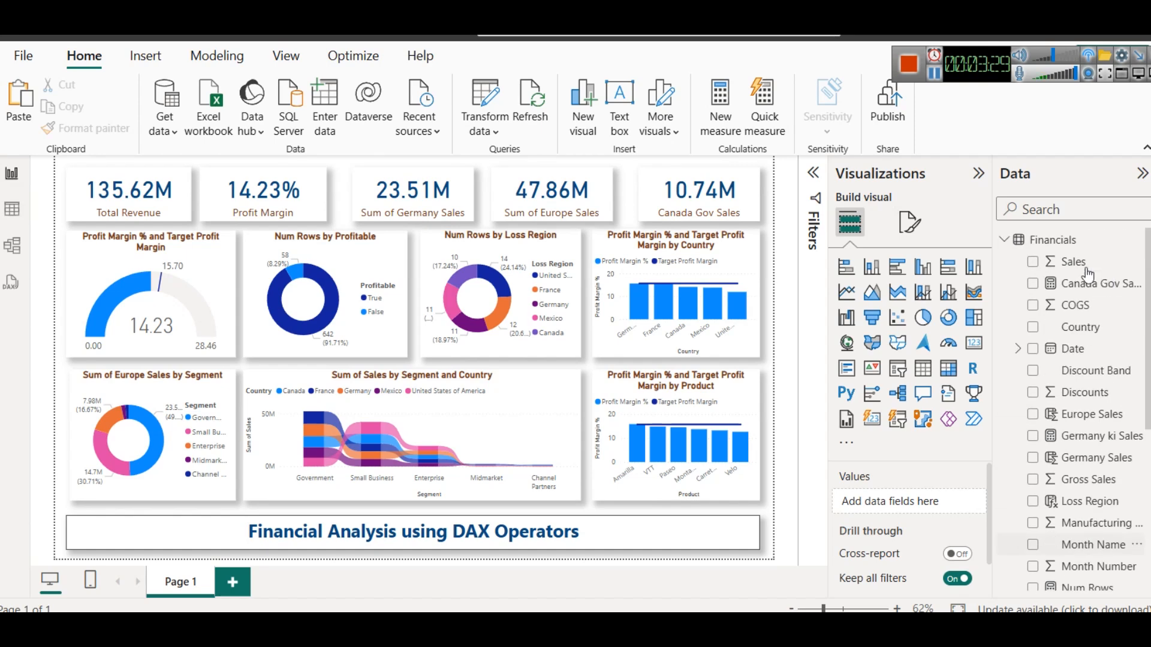
right_click(1073, 245)
left_click(990, 274)
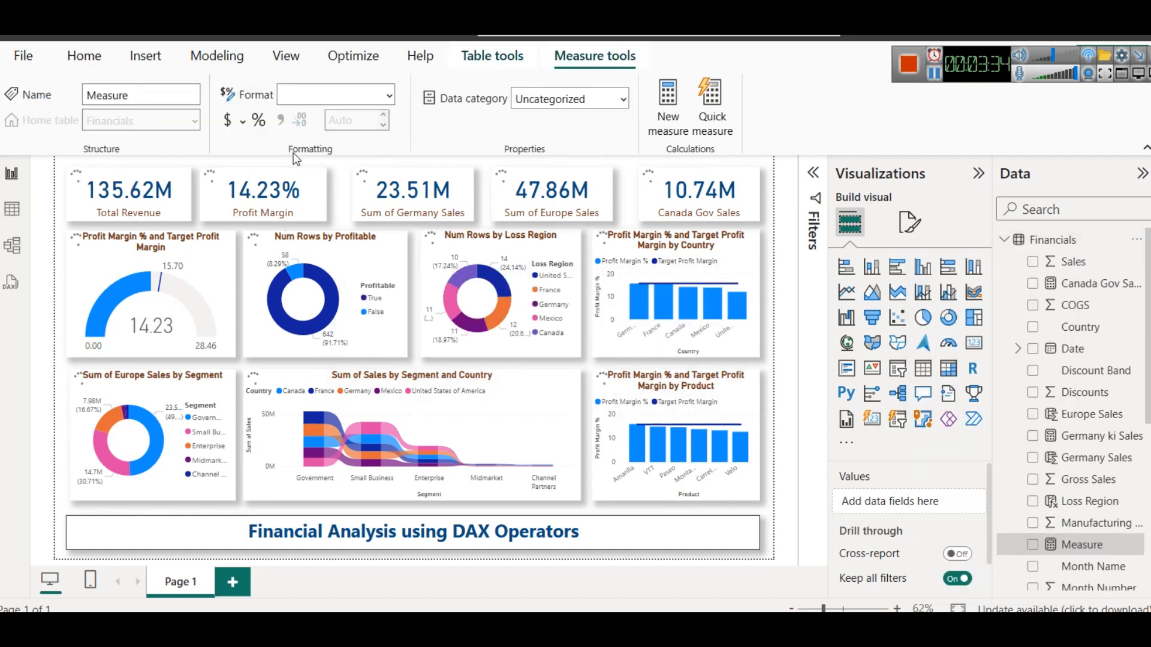
key("ctrl+a")
key("ctrl+v")
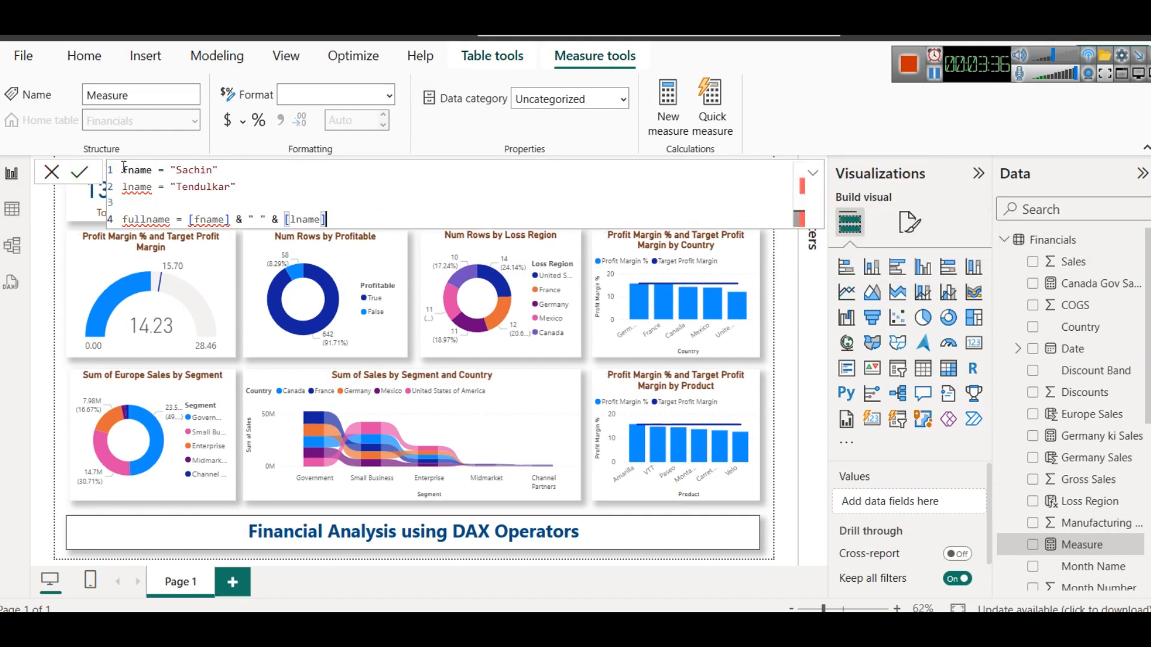
Put the var keyword before fname and lname in the measure formula
type("var")
key("BackSpace")
key("BackSpace")
key("BackSpace")
key("BackSpace")
left_click(124, 171)
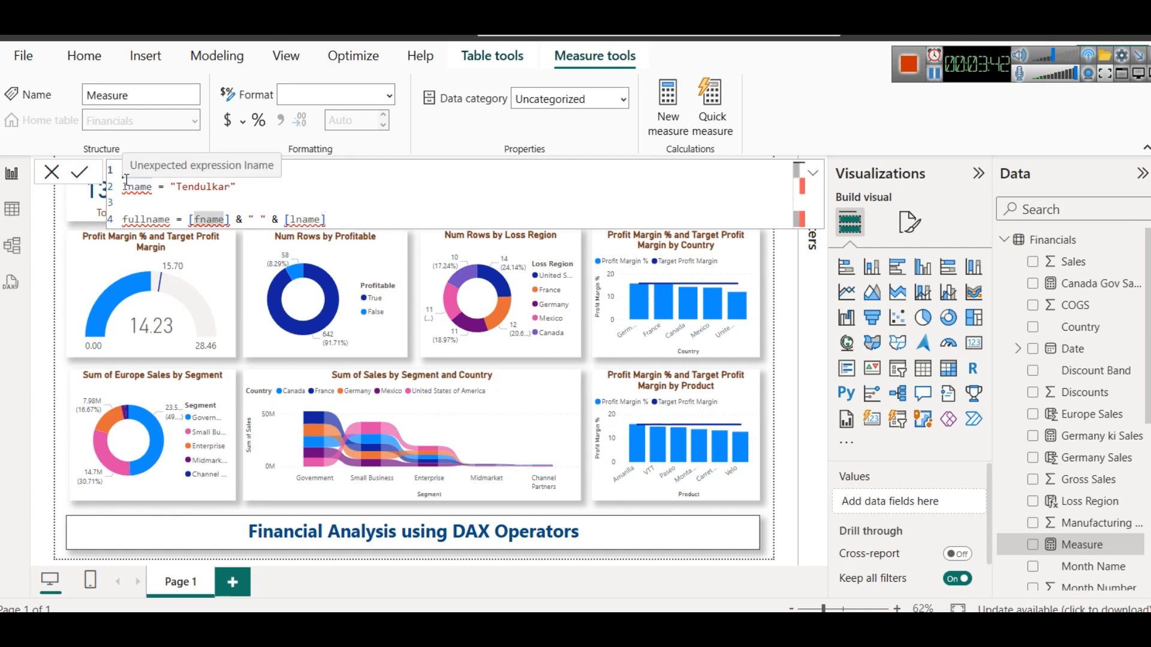
type("var")
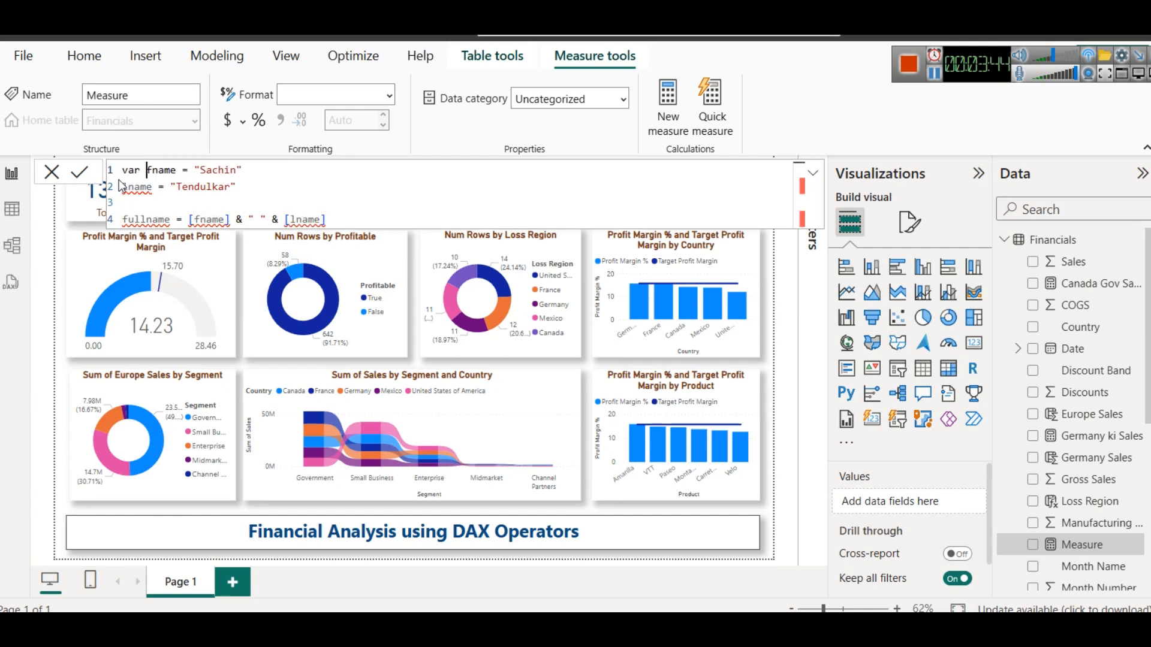
double_click(137, 170)
type("VAR")
key("ctrl+z")
left_click(123, 186)
type("var")
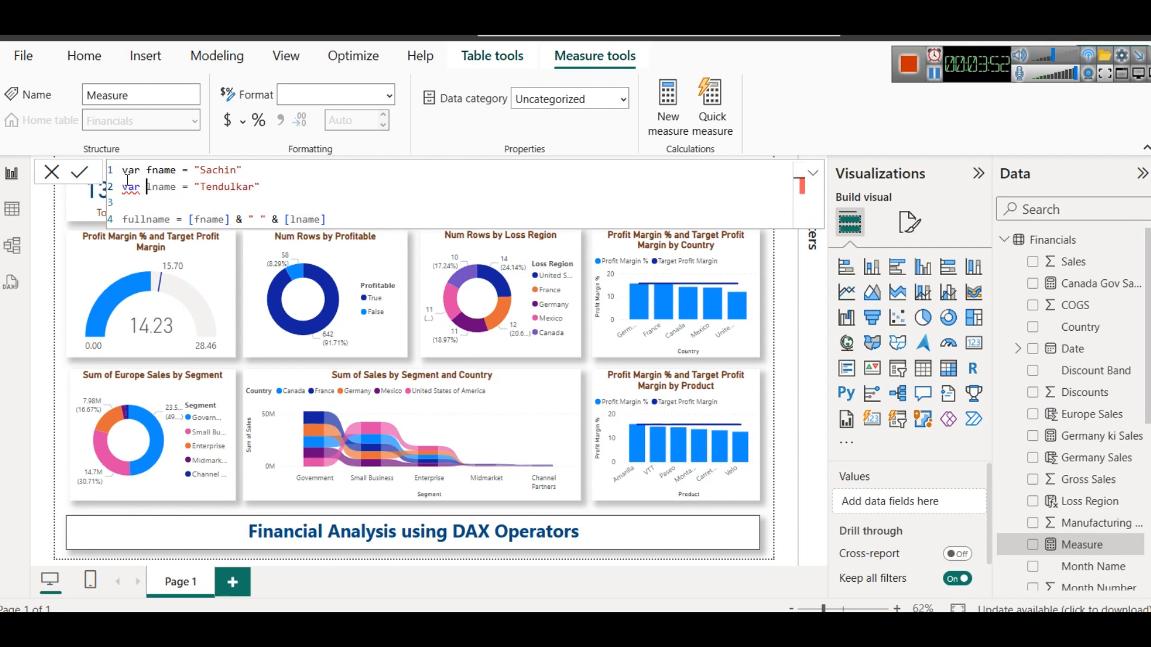
Remove the square brackets around fname and lname in the measure's fullname line
left_click(263, 218)
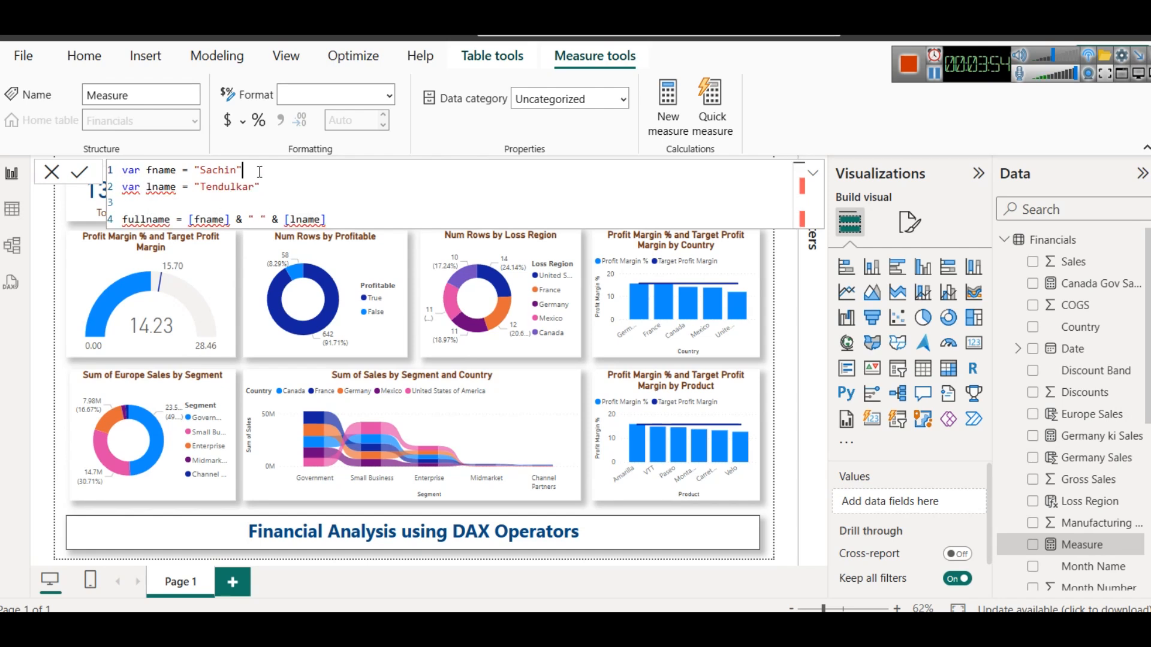
left_click(191, 219)
key("BackSpace")
key("BackSpace")
left_click(324, 219)
key("BackSpace")
left_click(278, 220)
key("BackSpace")
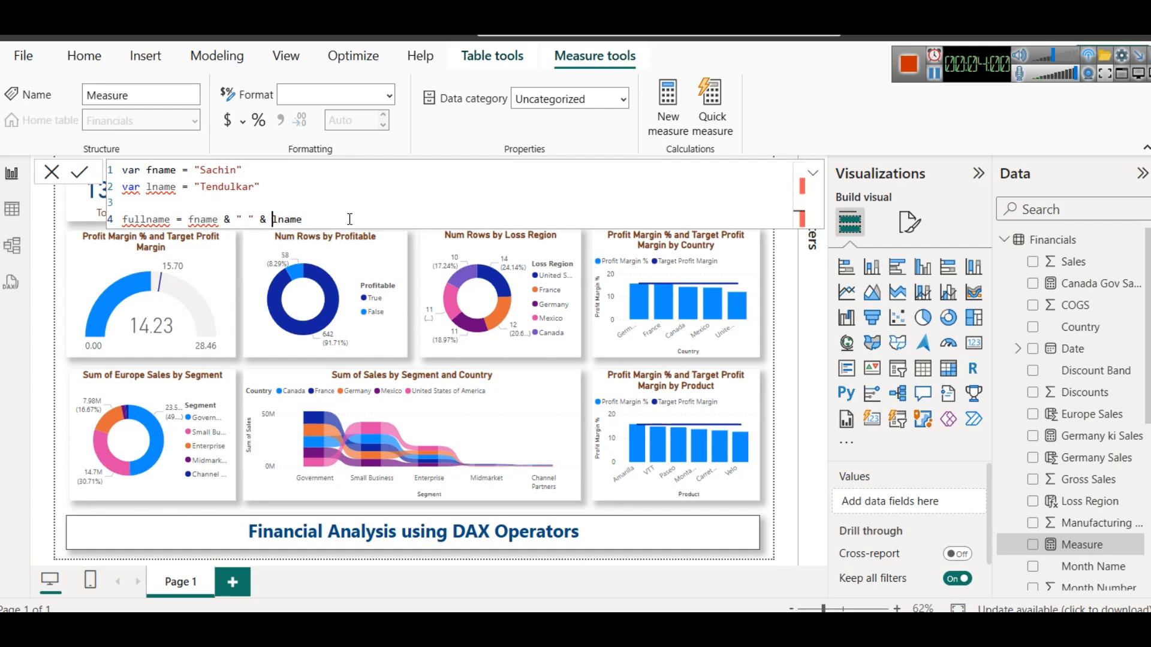
Clear the entire formula of the new measure
left_click(348, 219)
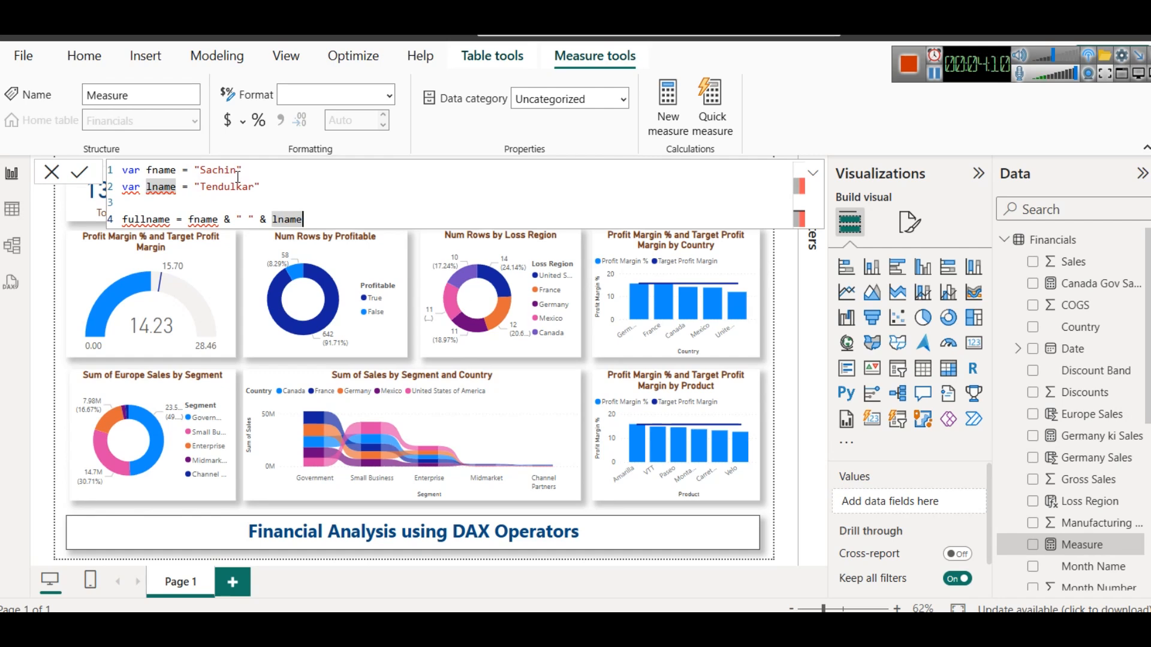
key("ctrl+a")
key("BackSpace")
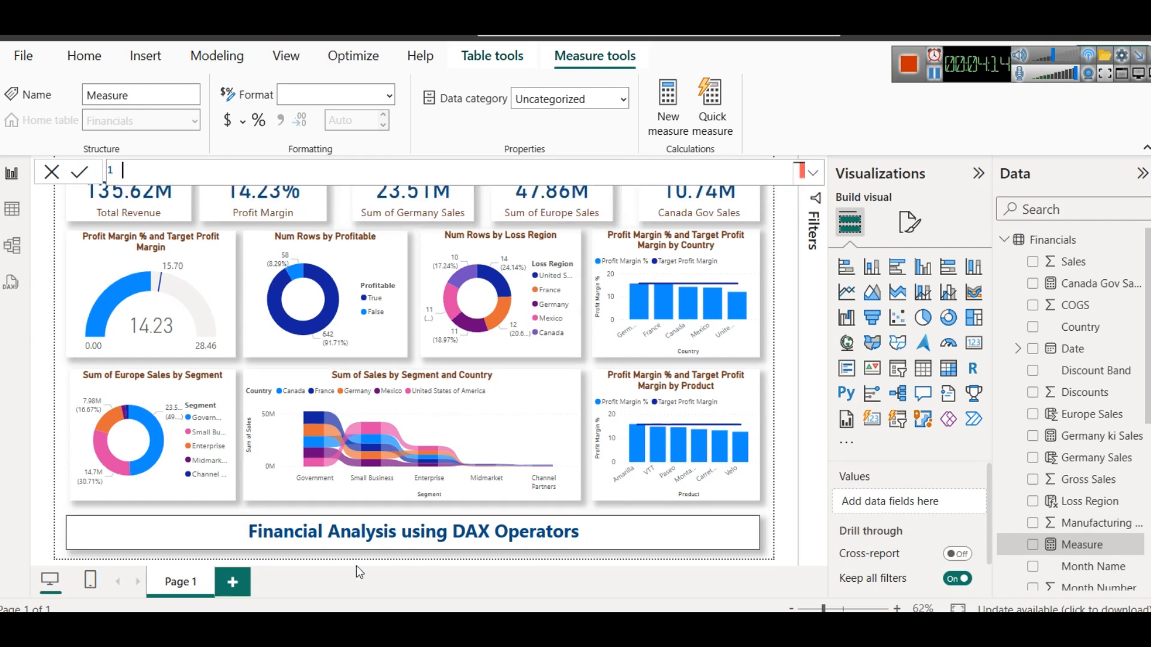
Switch to Notepad and break the Hamara Label formula after " Segment ki ", pushing the rest several lines down
left_click(680, 558)
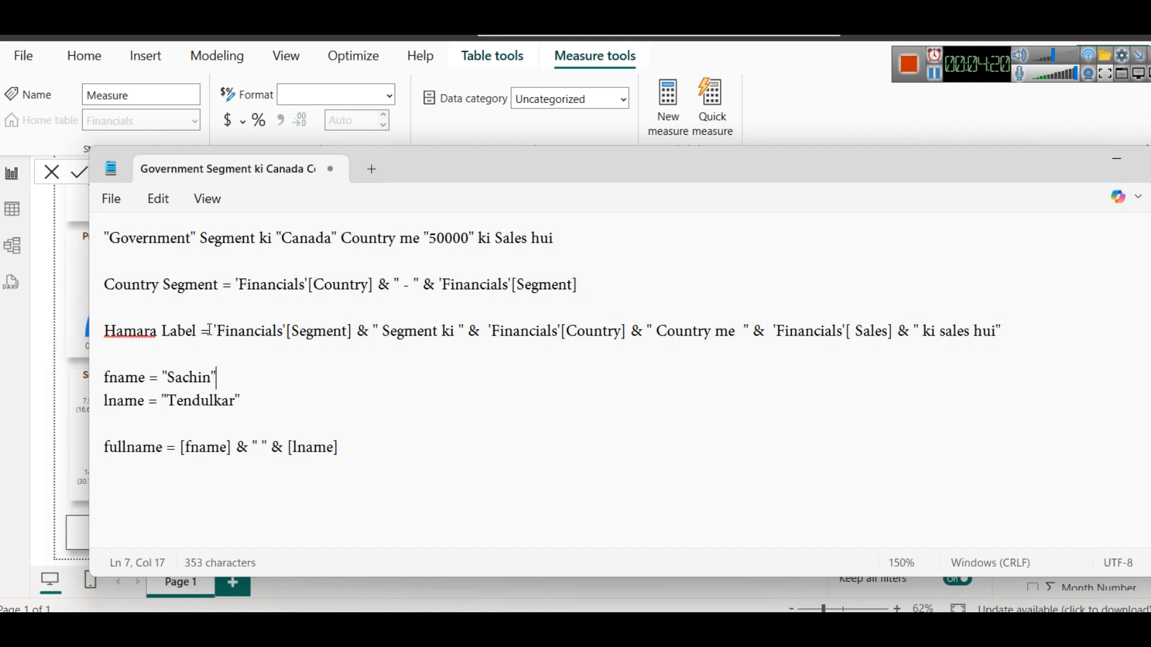
left_click_drag(210, 331, 350, 331)
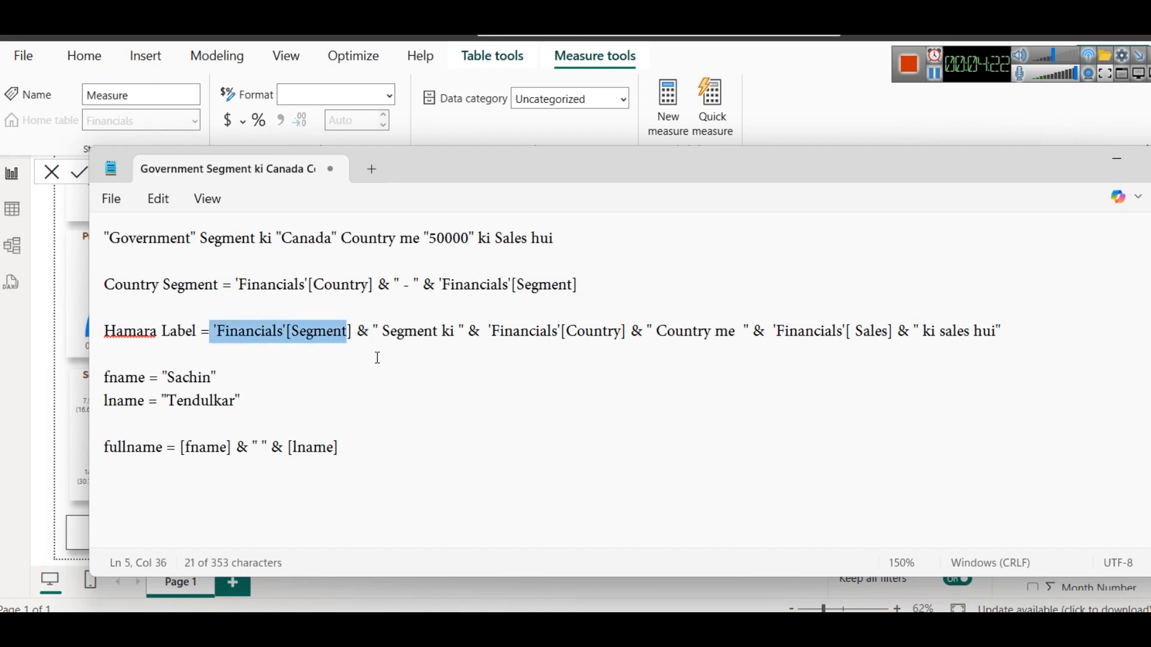
left_click(464, 327)
left_click_drag(467, 329, 193, 331)
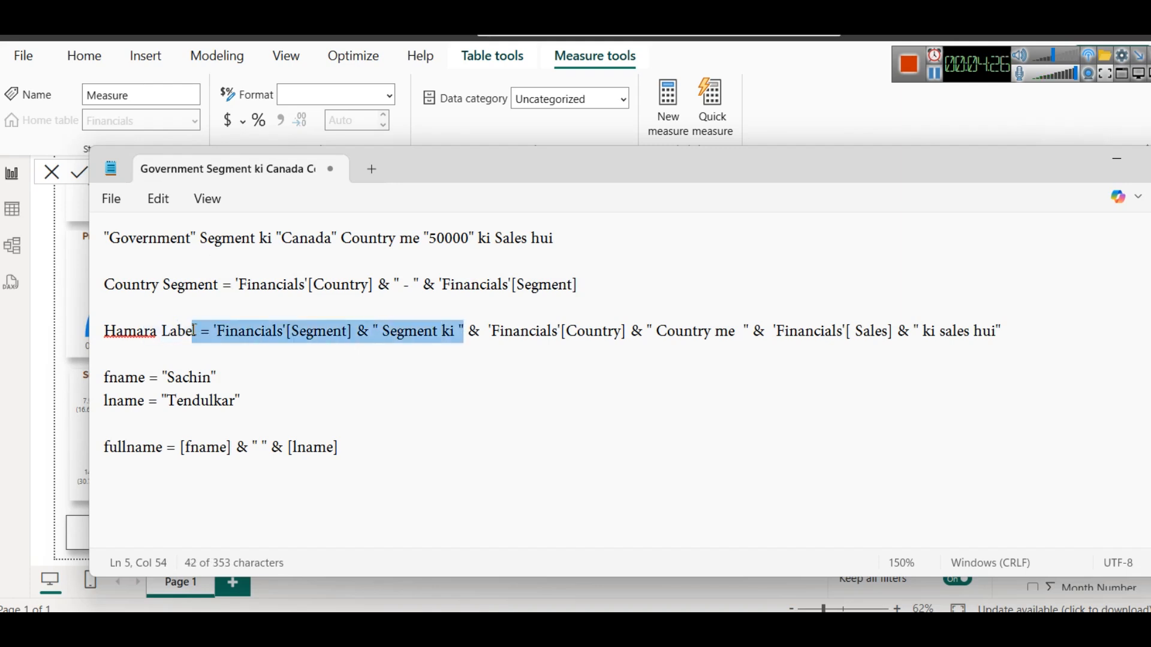
left_click(470, 339)
key("Return")
key("Return")
key("Return")
key("Return")
key("Return")
key("Return")
key("Return")
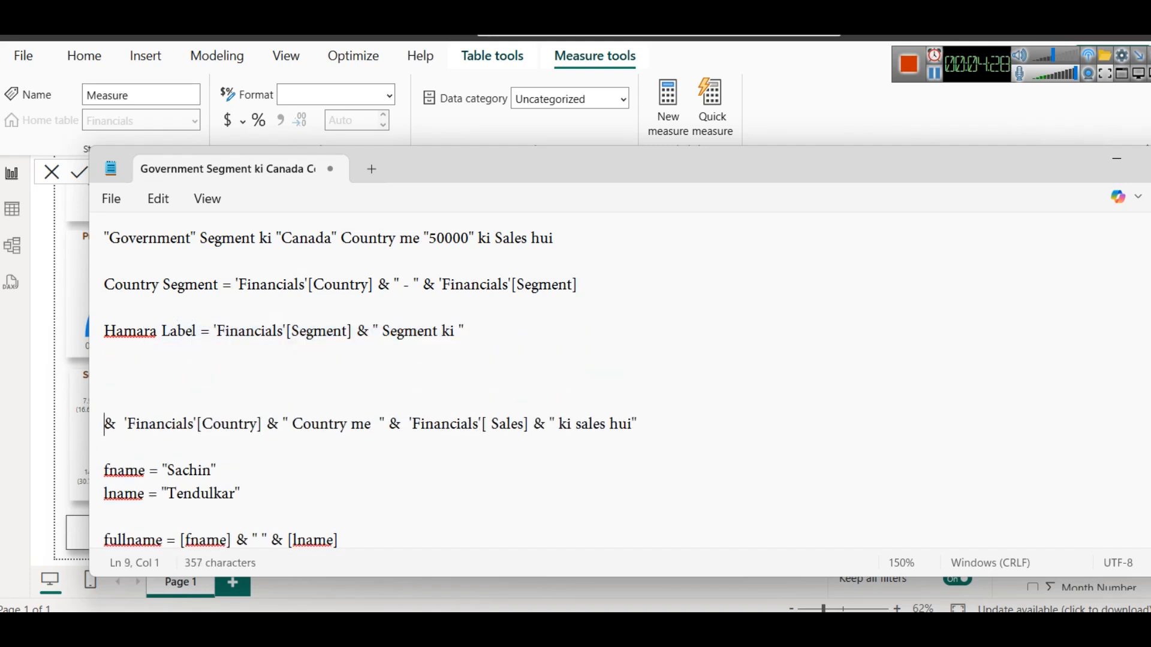
key("Return")
key("Return")
key("Return")
Add the example result Government Segment ki two lines below the shortened Hamara Label formula
left_click(470, 298)
key("shift+Down")
key("shift+Down")
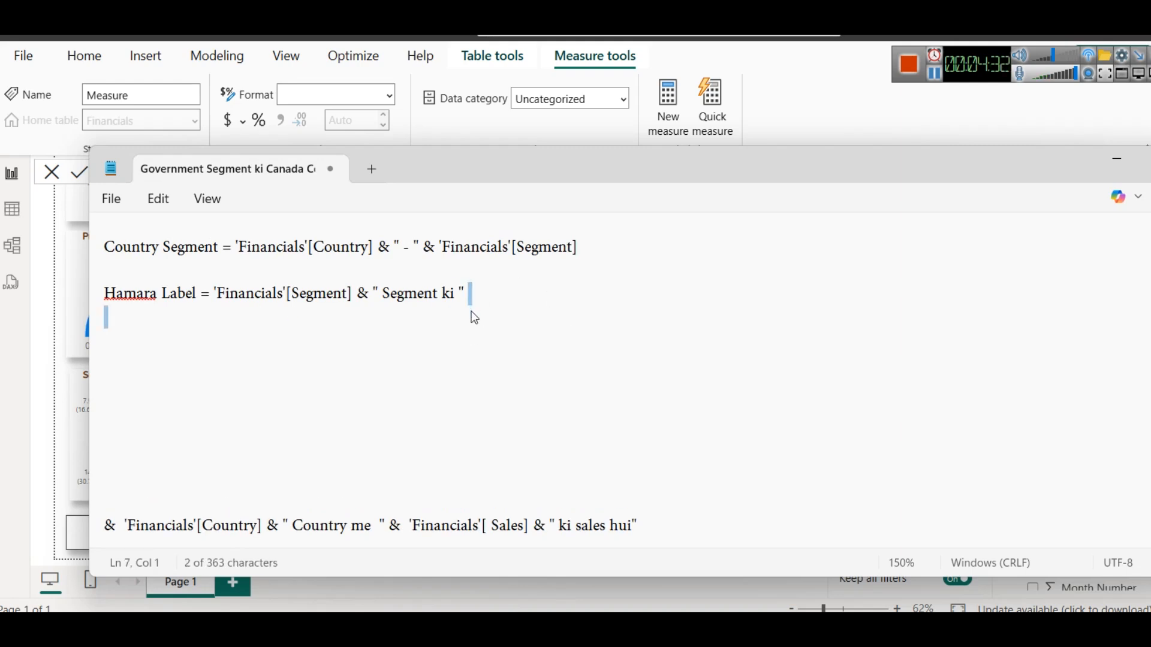
left_click_drag(470, 294, 83, 291)
left_click(605, 332)
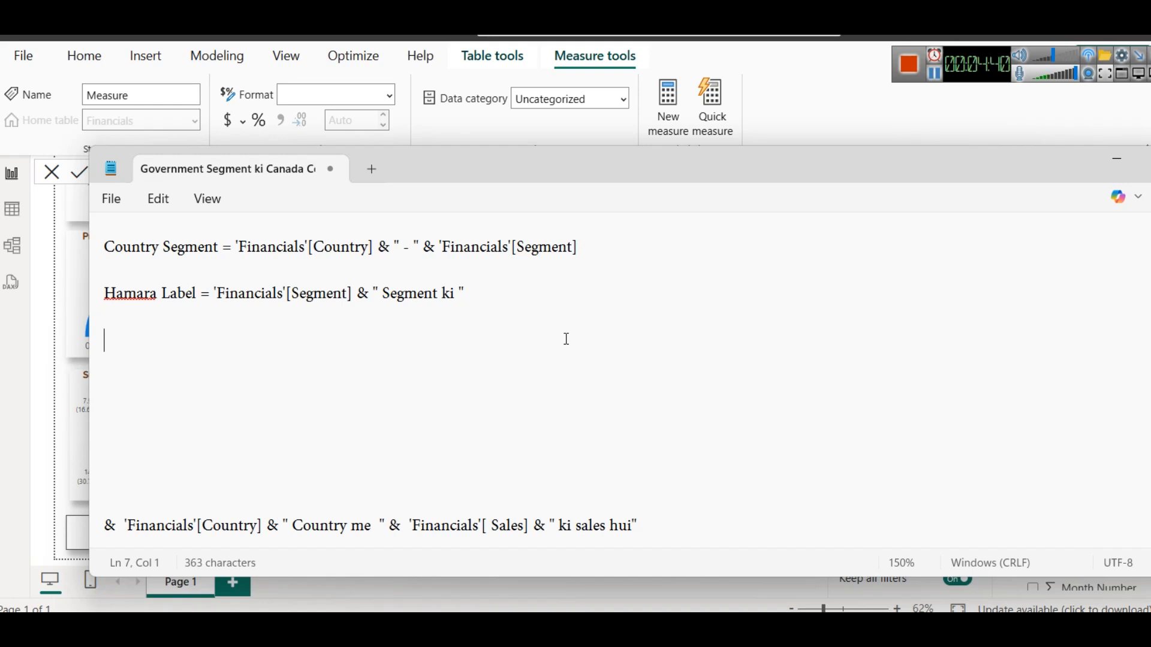
type("Government ")
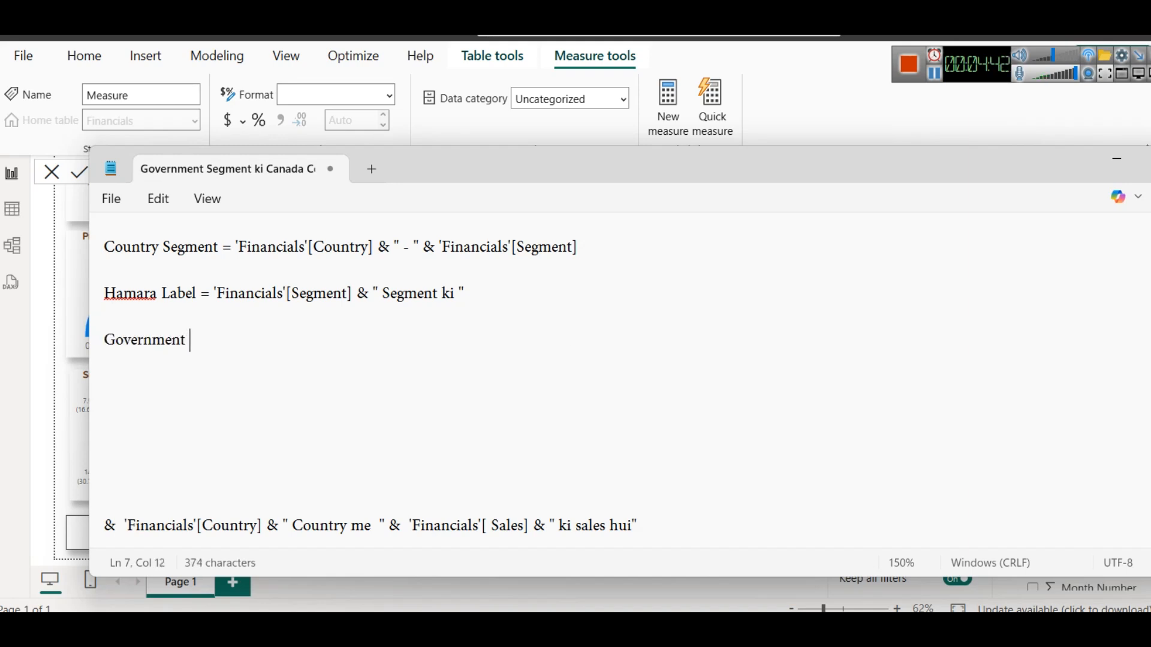
type("segment ki")
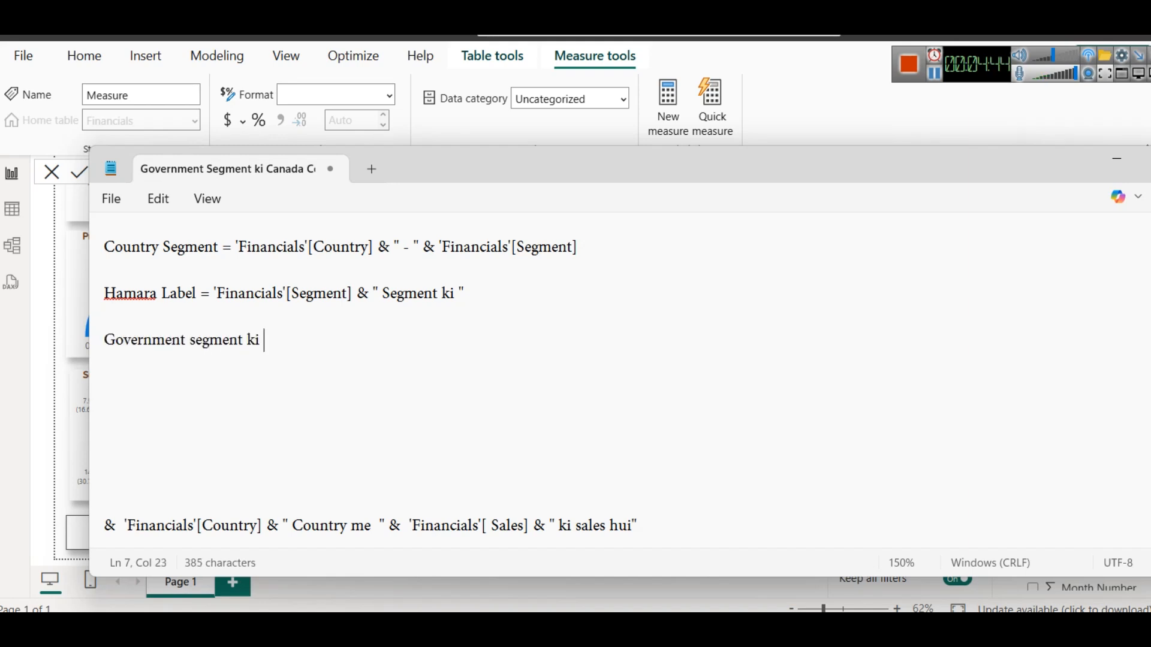
key("Left")
key("Left")
key("Left")
key("Left")
key("Left")
key("Left")
key("Left")
key("Left")
key("Left")
key("Left")
key("shift+Left")
type("S")
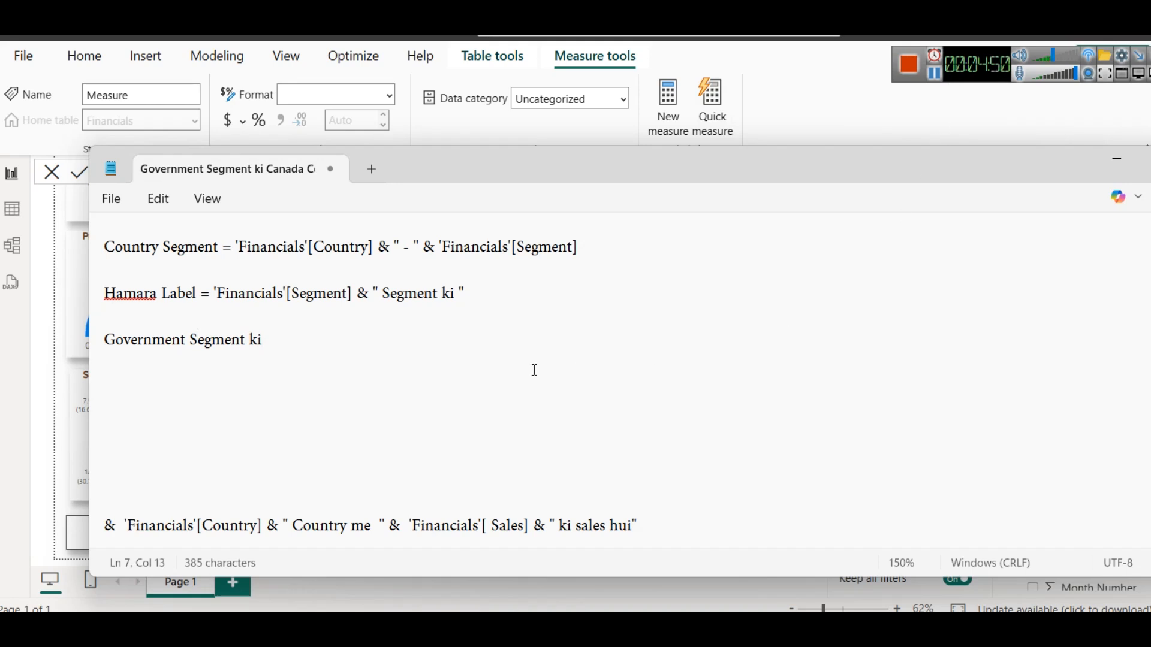
left_click_drag(333, 349, 118, 355)
left_click(308, 345)
Move & 'Financials'[Country] from the split-off part to the end of the Hamara Label line
left_click_drag(106, 524, 270, 525)
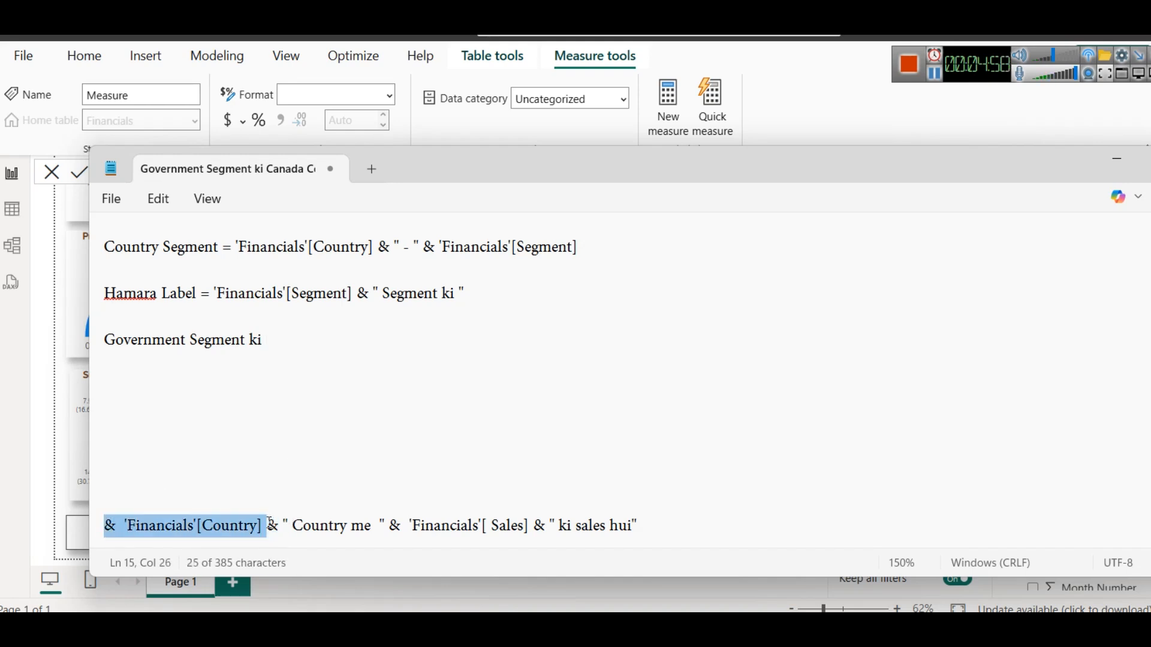
key("ctrl+x")
left_click(521, 293)
key("ctrl+v")
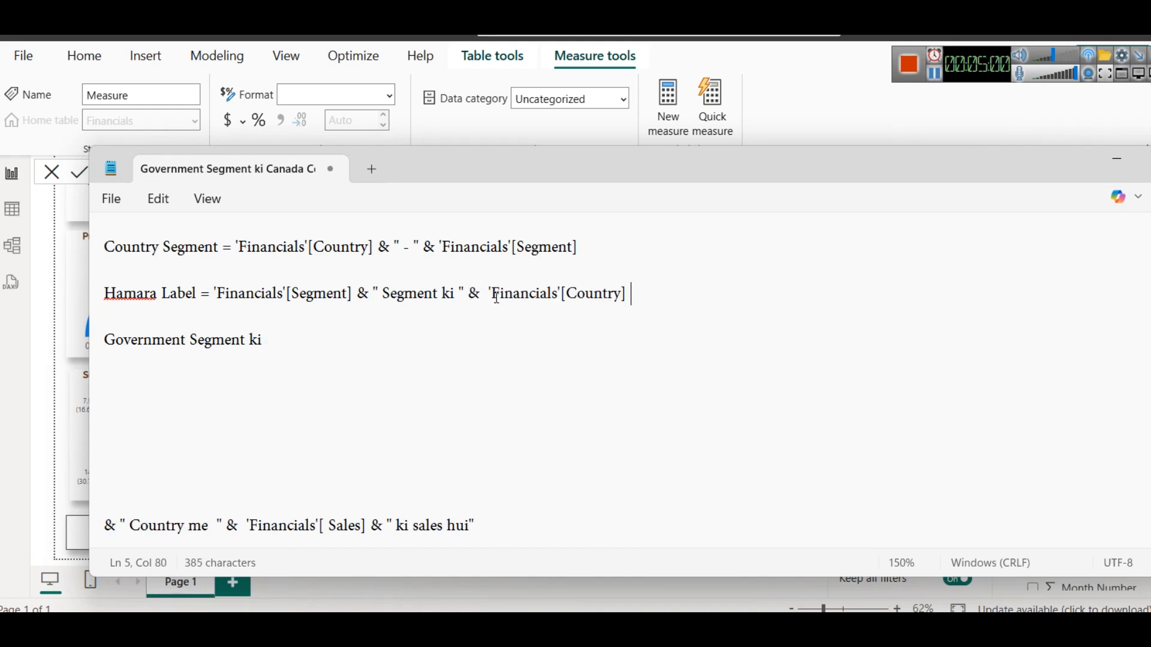
Delete the Government Segment ki example and leave a blank line under the Hamara Label formula
left_click(372, 346)
scroll(403, 345, "up", 1)
scroll(403, 347, "down", 3)
scroll(402, 340, "up", 3)
left_click_drag(353, 372, 99, 376)
key("BackSpace")
key("BackSpace")
key("BackSpace")
key("BackSpace")
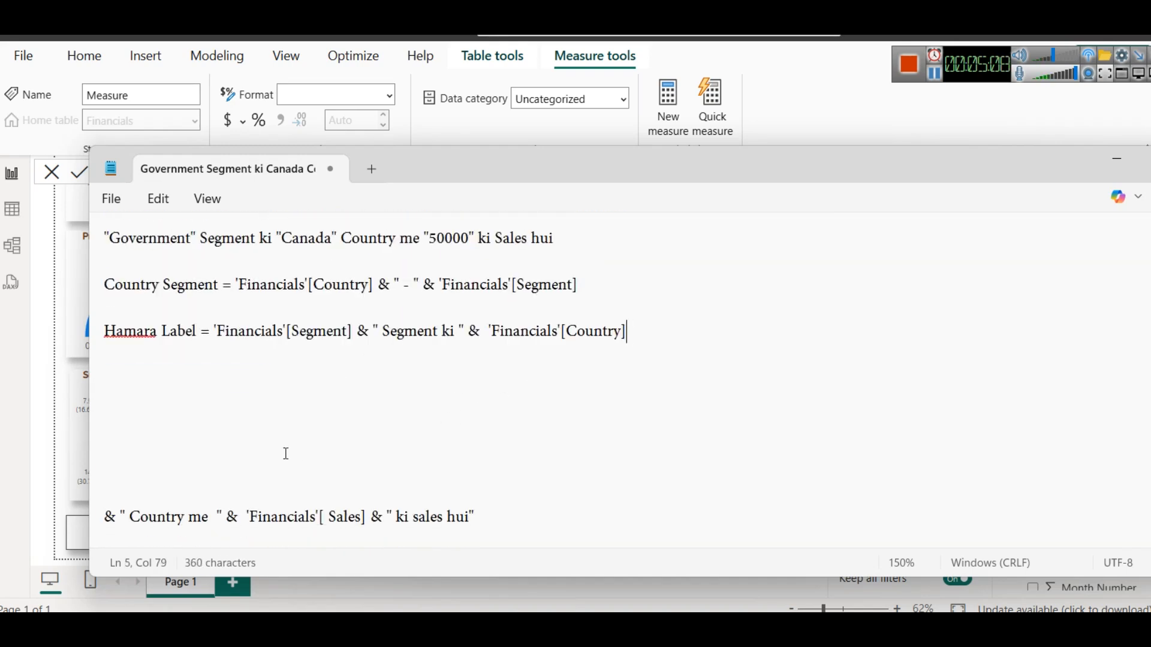
key("Return")
key("Return")
Rejoin the split-off part starting with & " Country me " to the end of the Hamara Label formula line
scroll(252, 437, "down", 3)
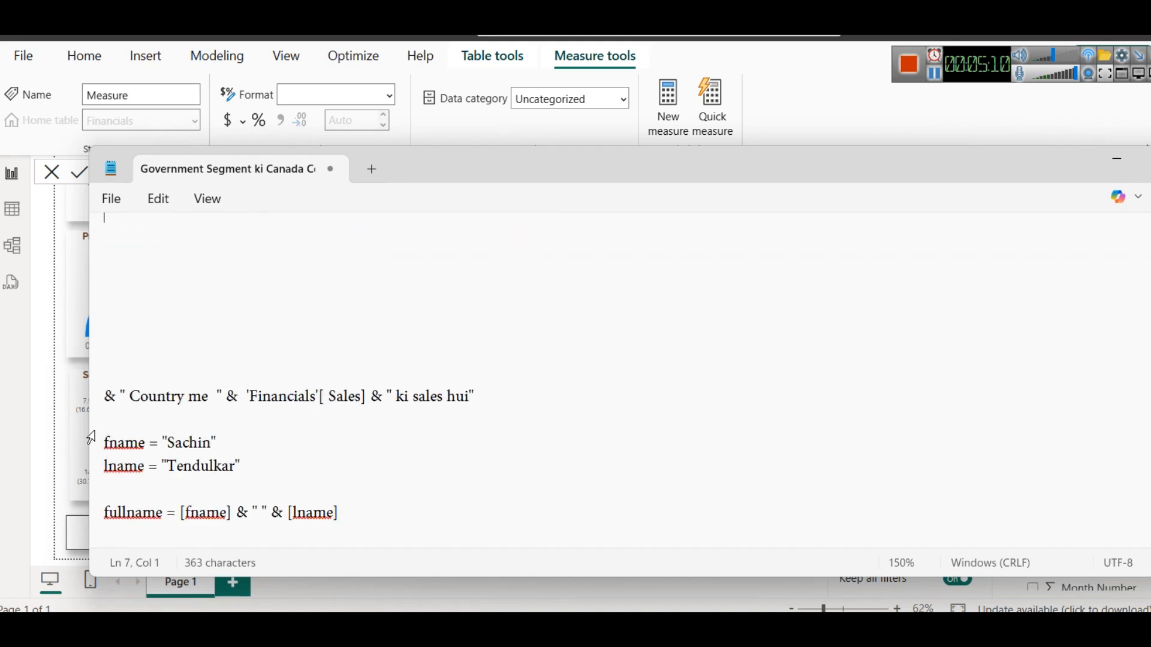
left_click(110, 389)
key("BackSpace")
key("BackSpace")
key("BackSpace")
key("BackSpace")
key("BackSpace")
key("BackSpace")
key("BackSpace")
key("BackSpace")
key("BackSpace")
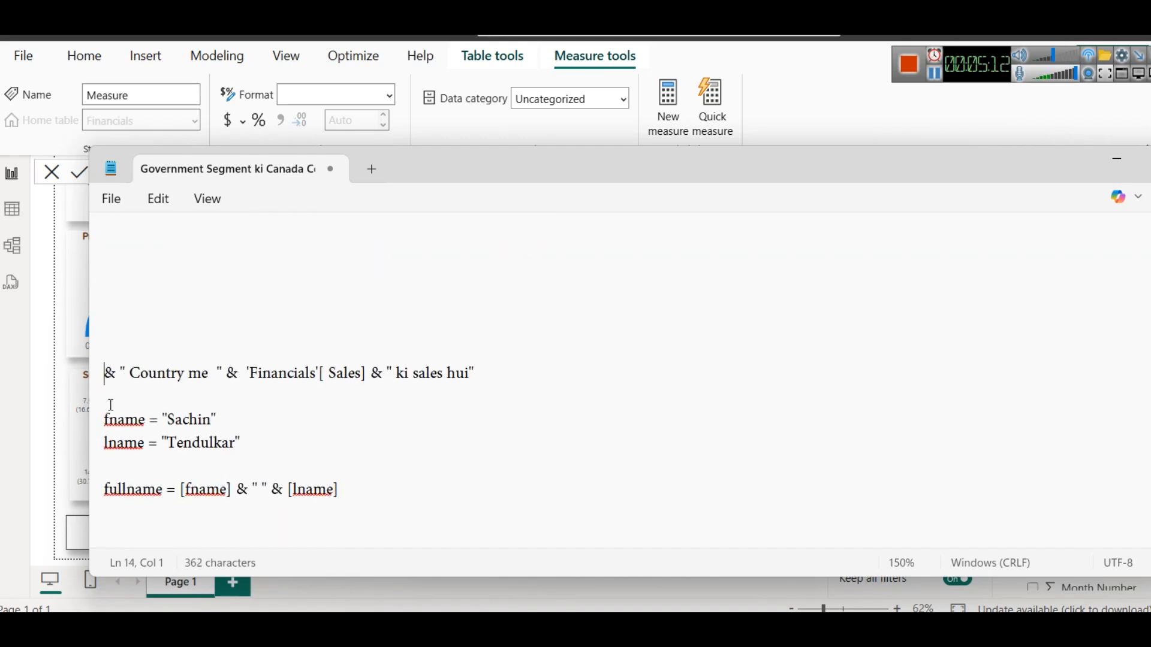
key("BackSpace")
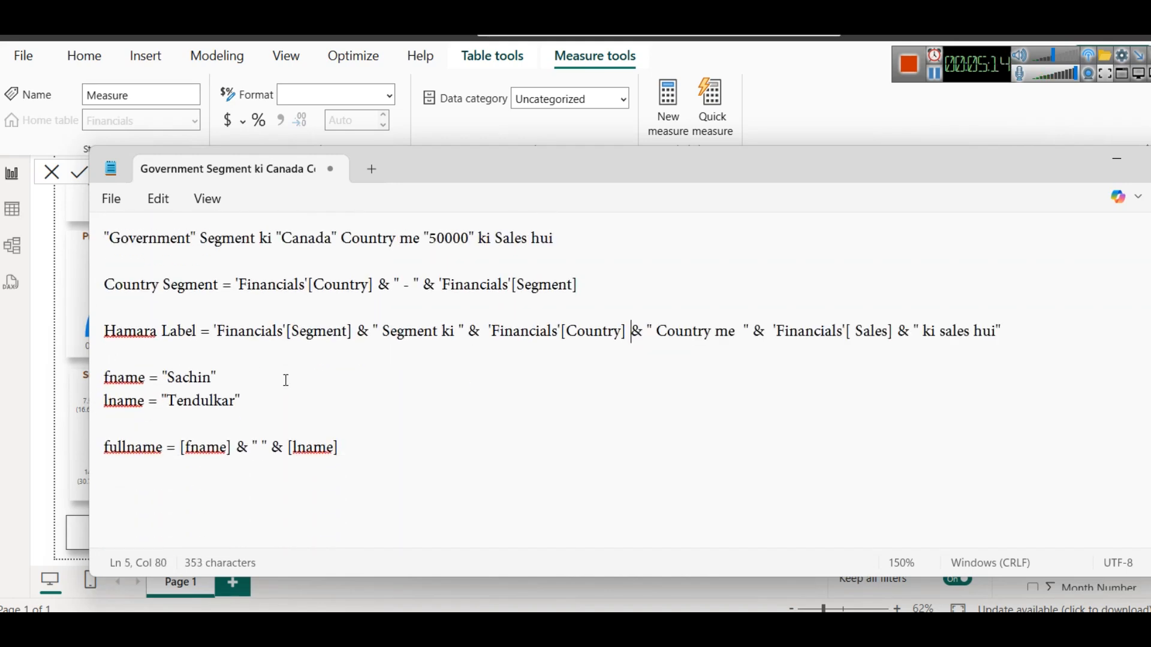
Copy the complete Hamara Label formula and switch to the Power BI report
left_click_drag(1037, 331, 76, 339)
key("ctrl+c")
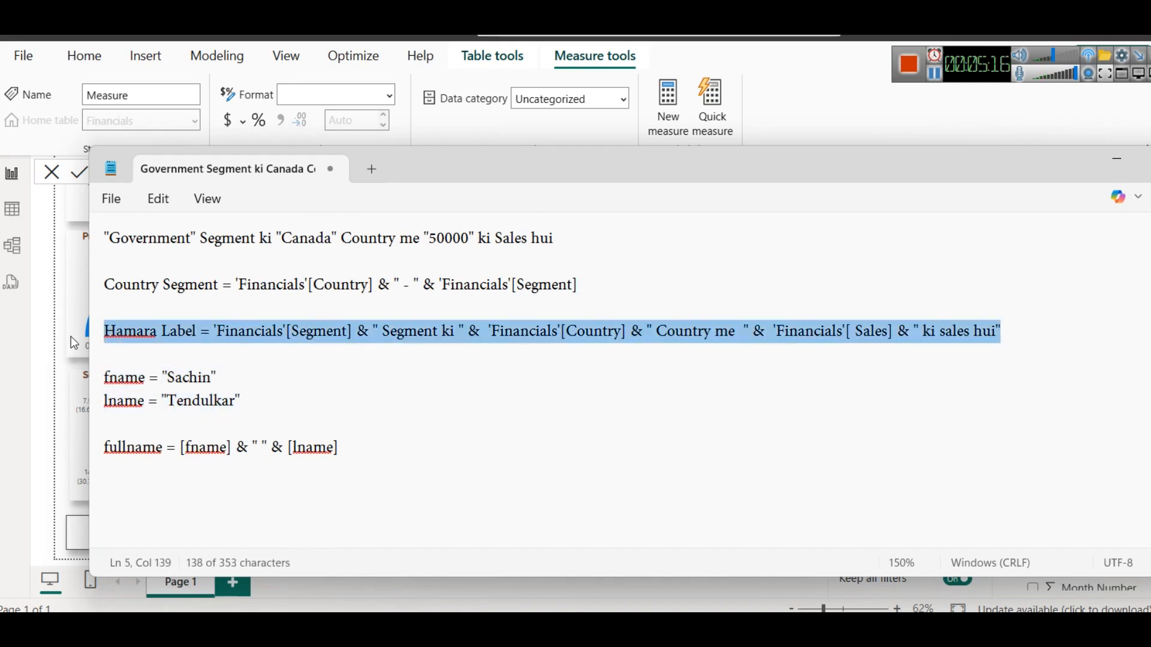
left_click(32, 229)
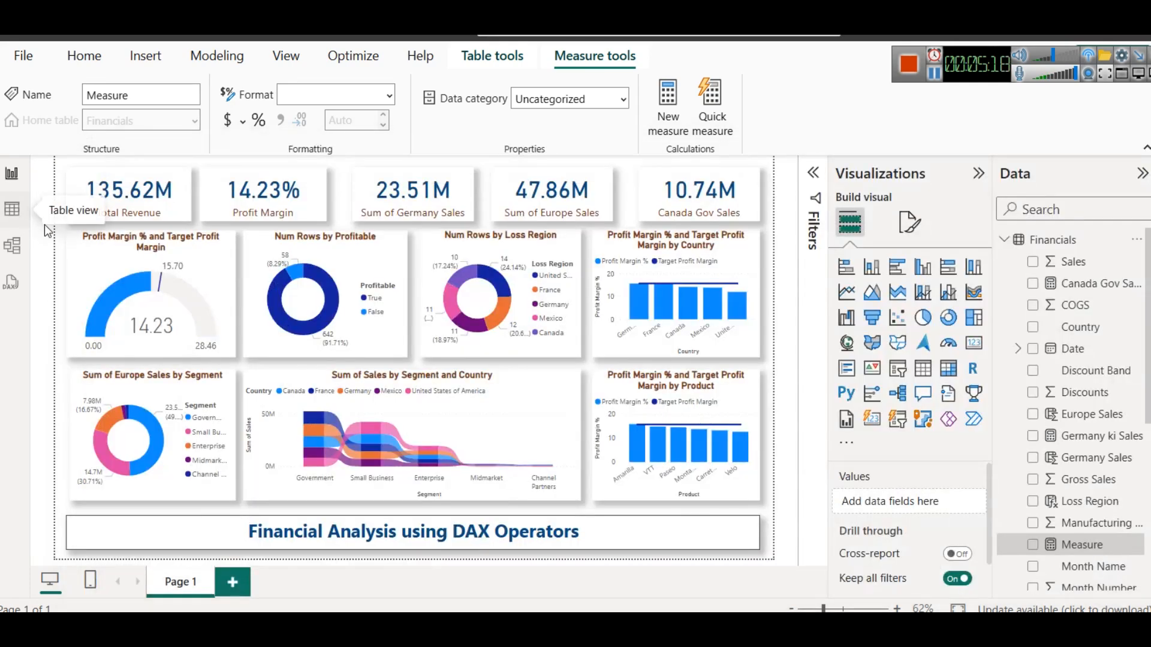
left_click(1059, 241)
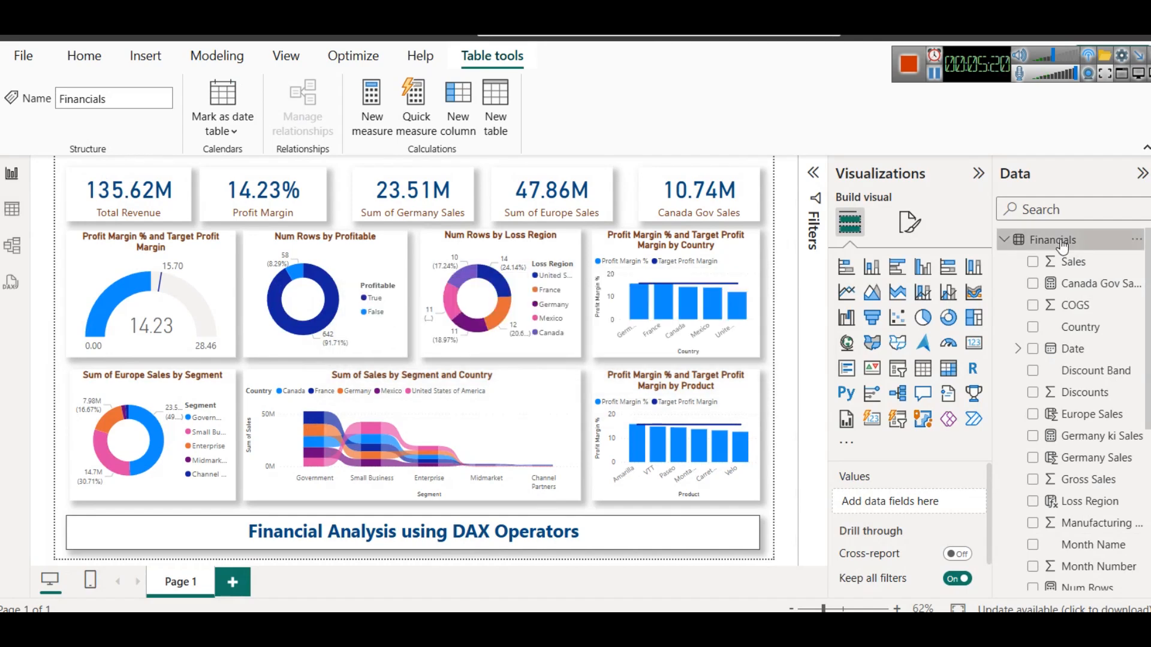
right_click(1063, 243)
left_click(938, 276)
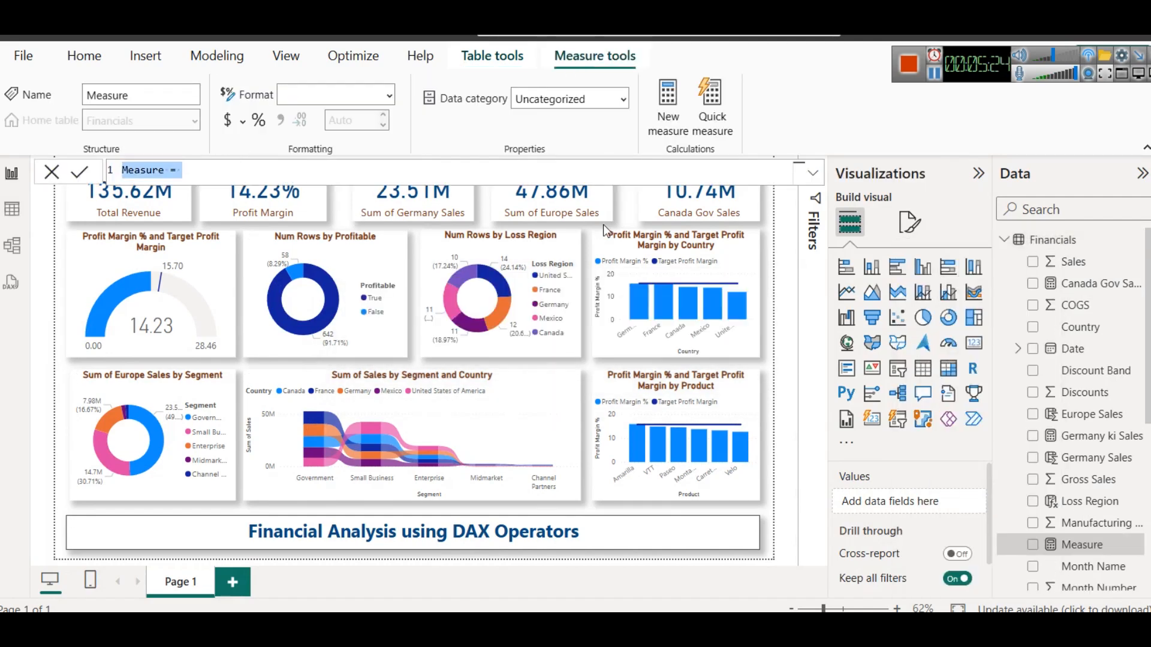
left_click(52, 172)
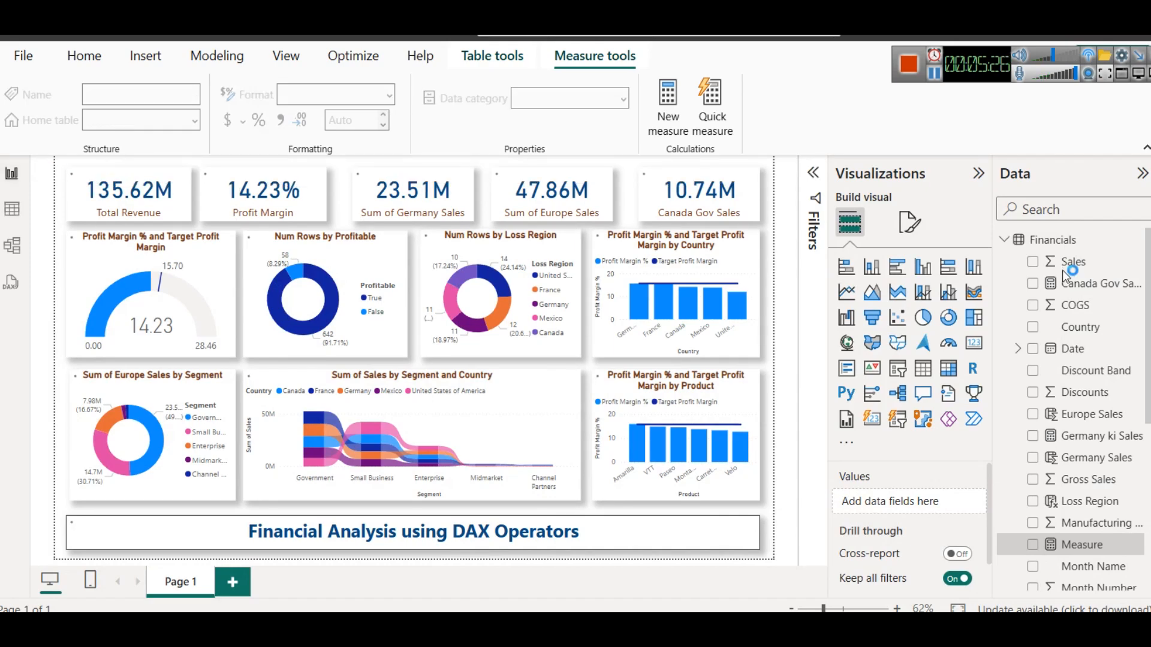
Create a calculated column in the Financials table from the copied Hamara Label formula joining Segment, Country and Sales
left_click(1056, 243)
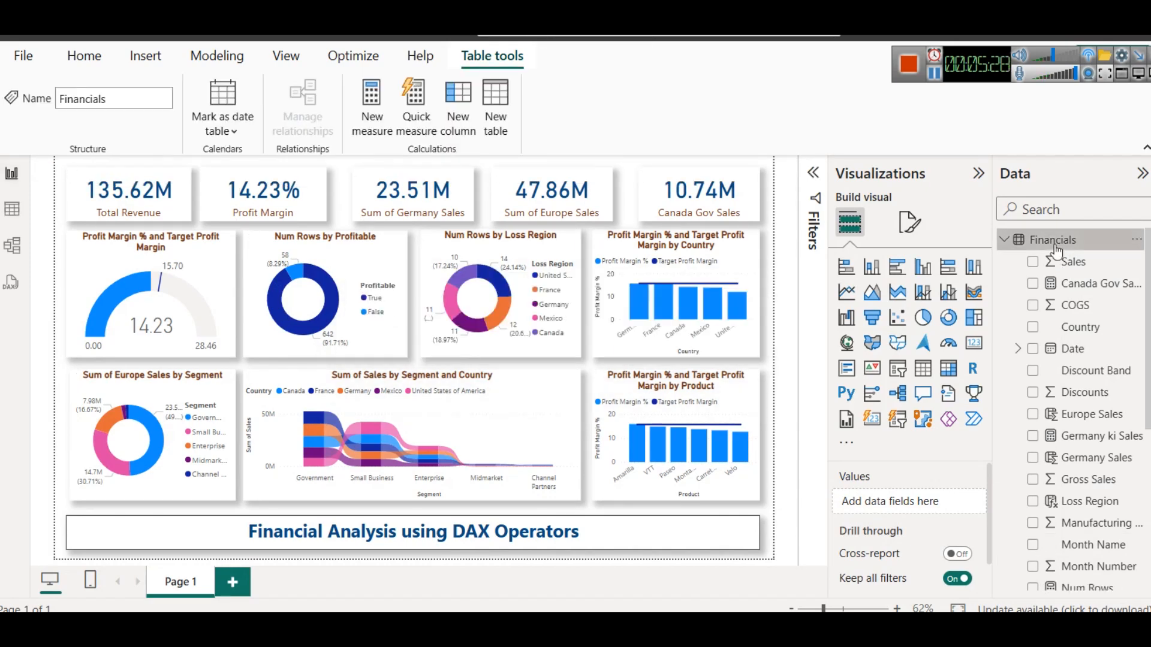
right_click(1057, 250)
left_click(945, 302)
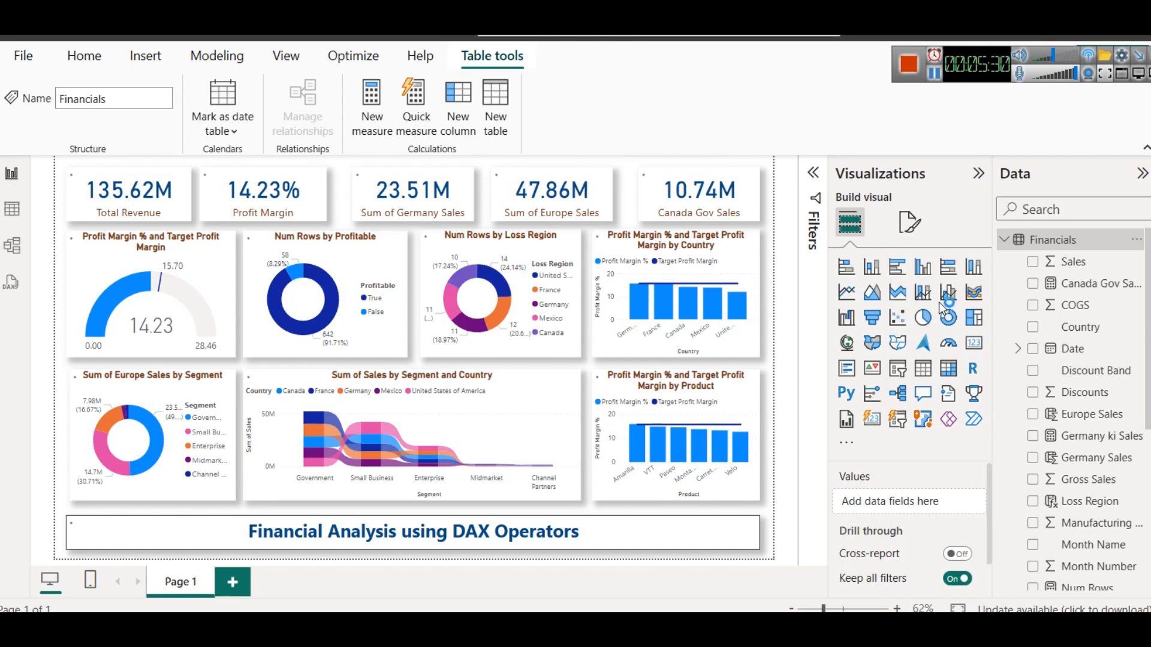
key("ctrl+a")
key("ctrl+v")
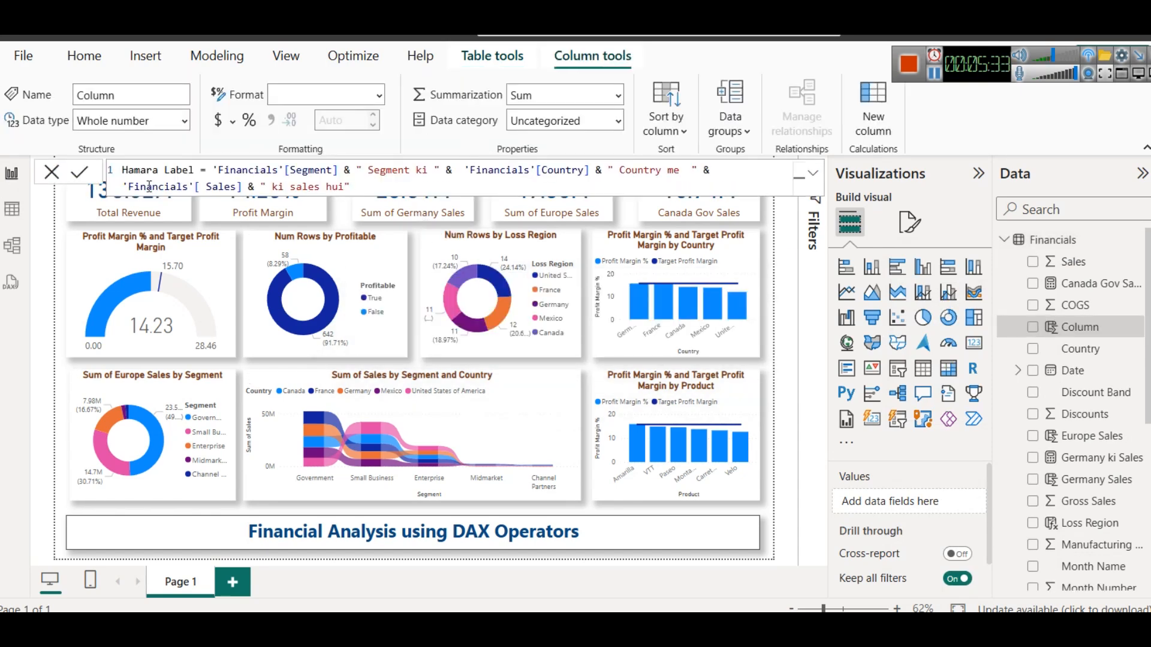
left_click(85, 172)
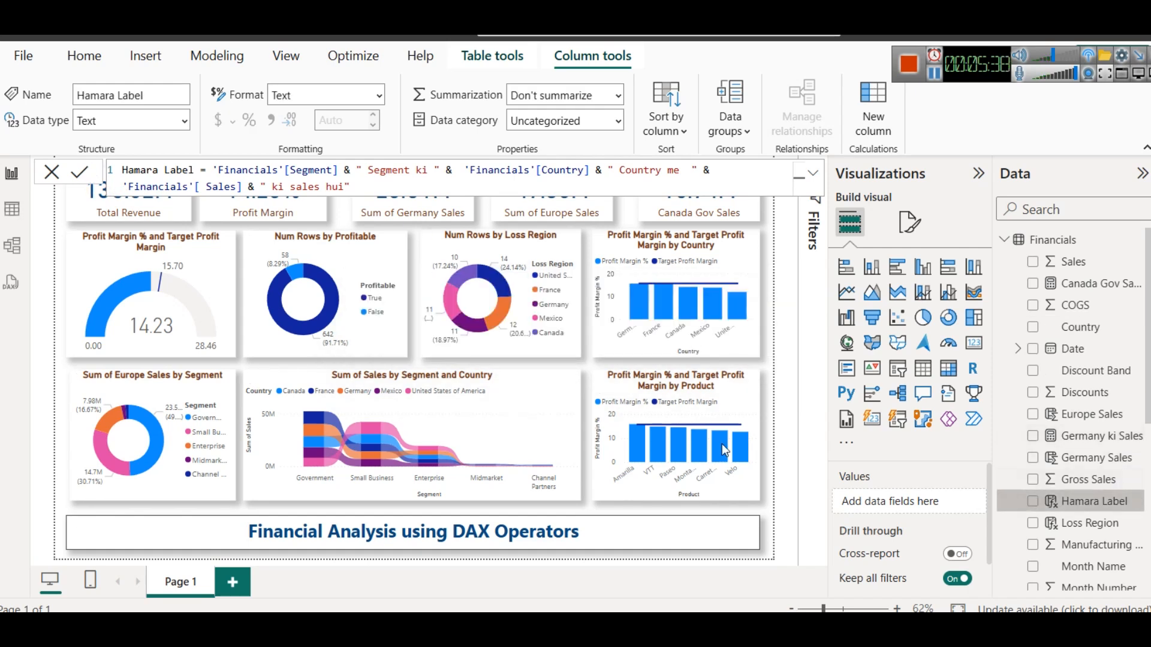
Show the Financials data in Table view and examine the values of the Hamara Label column
left_click(8, 221)
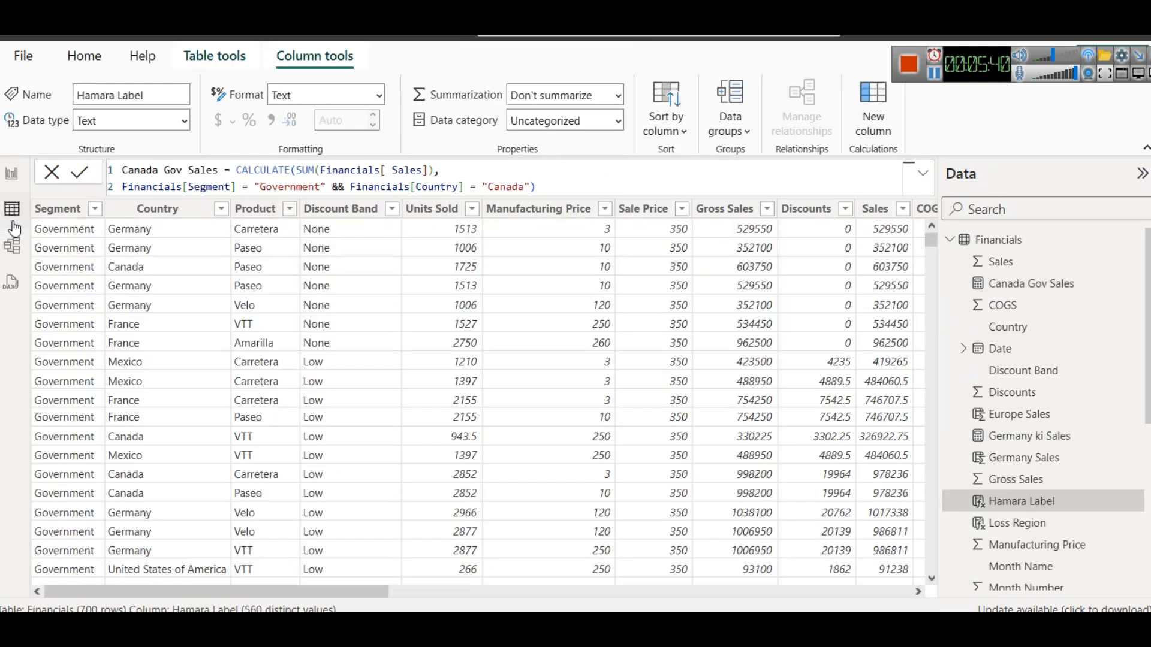
left_click(903, 593)
left_click(902, 594)
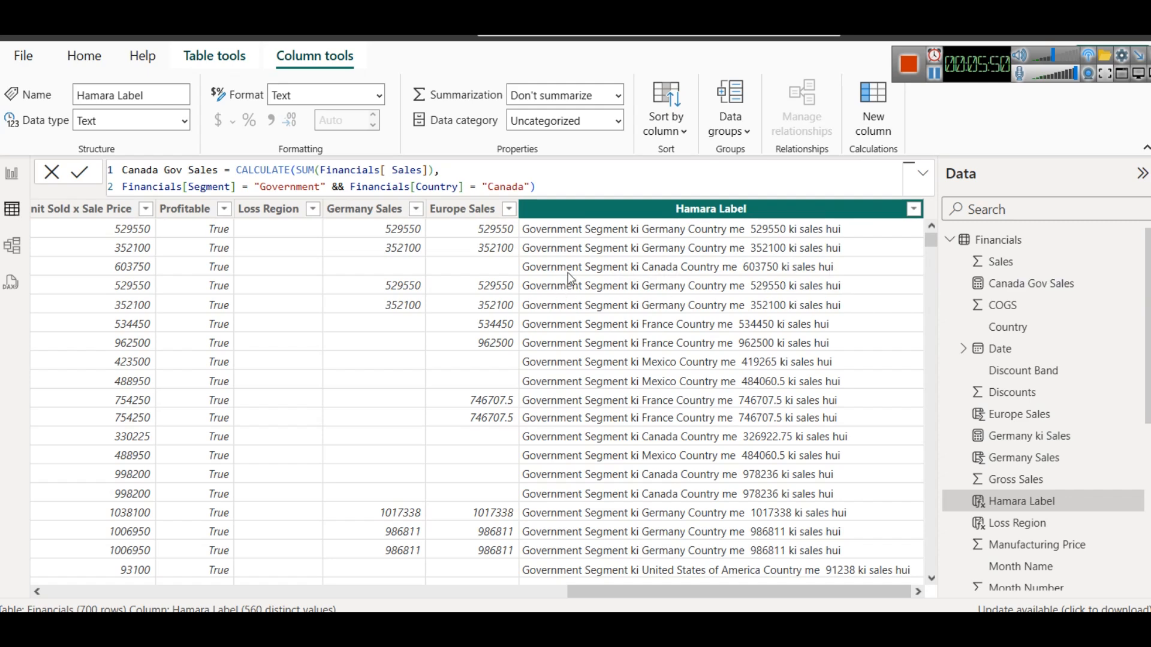
scroll(831, 386, "down", 5)
scroll(829, 381, "down", 1)
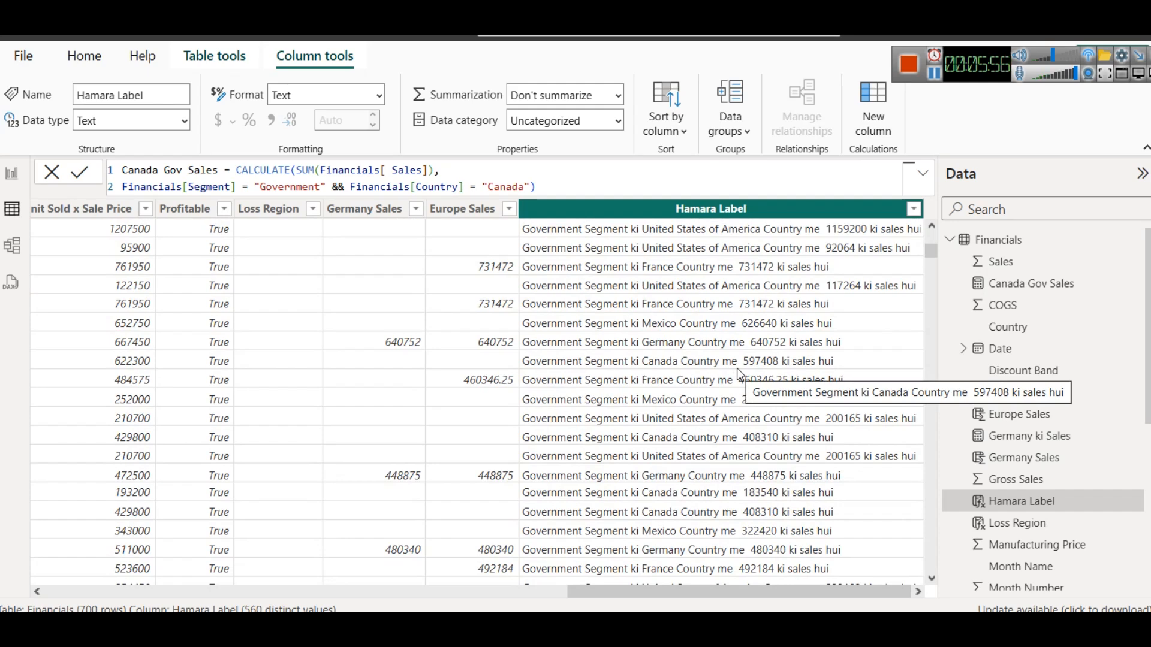
scroll(737, 368, "up", 7)
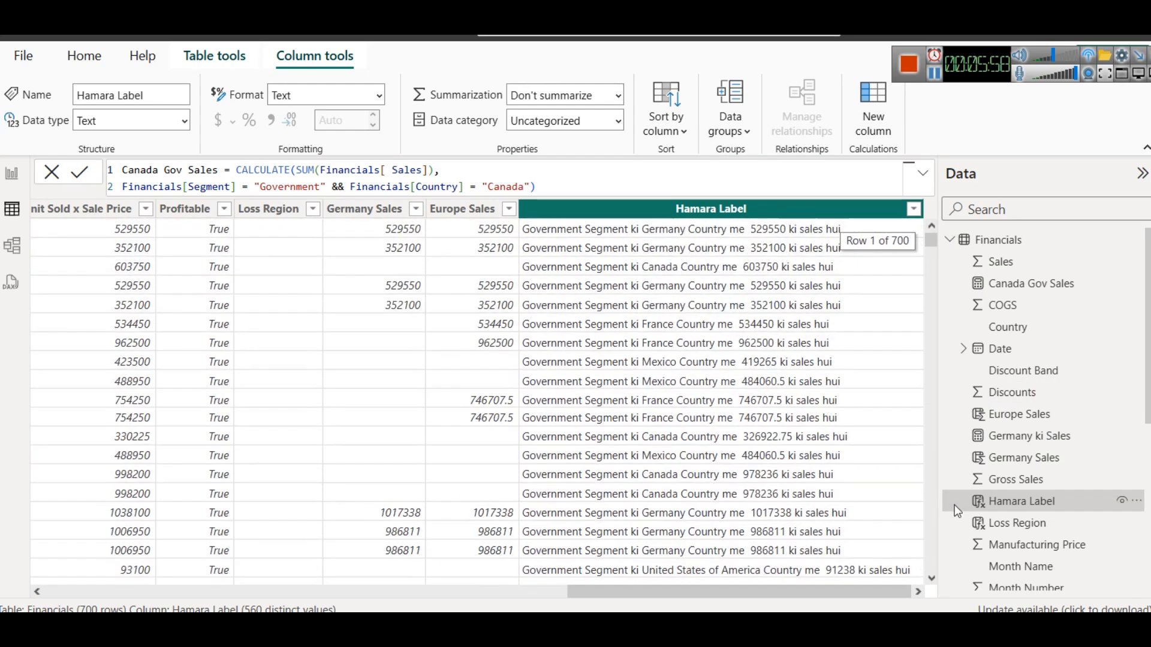
In the Hamara Label column's formula, replace the text " Segment ki " with "-"
left_click(1009, 503)
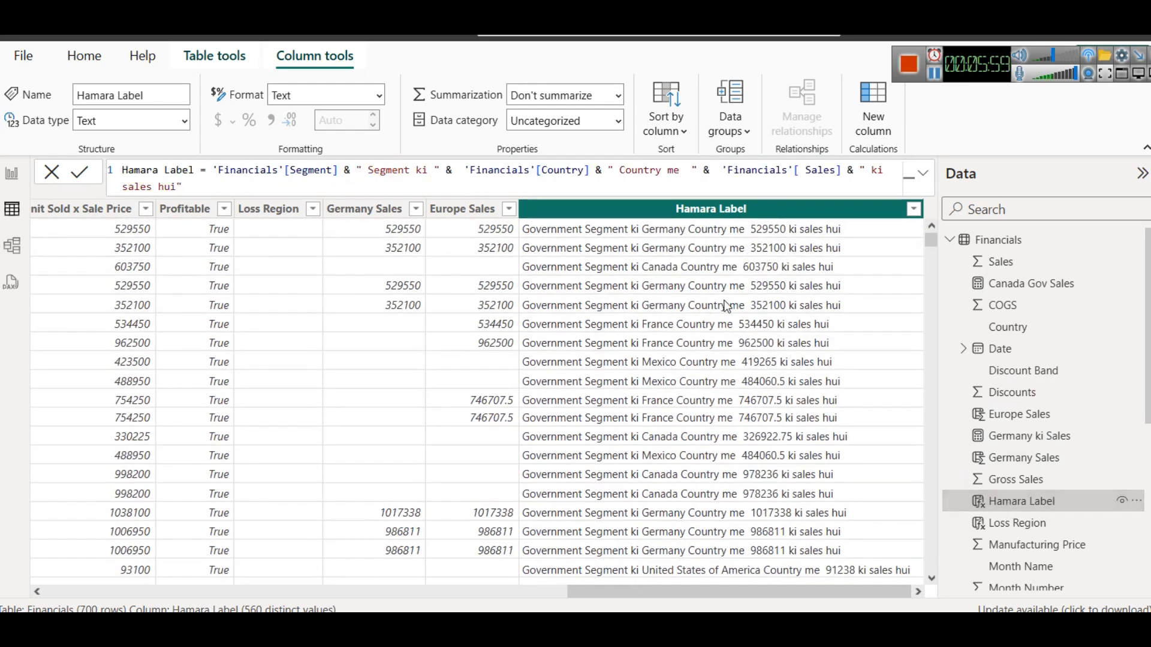
left_click(496, 187)
left_click_drag(447, 172, 486, 204)
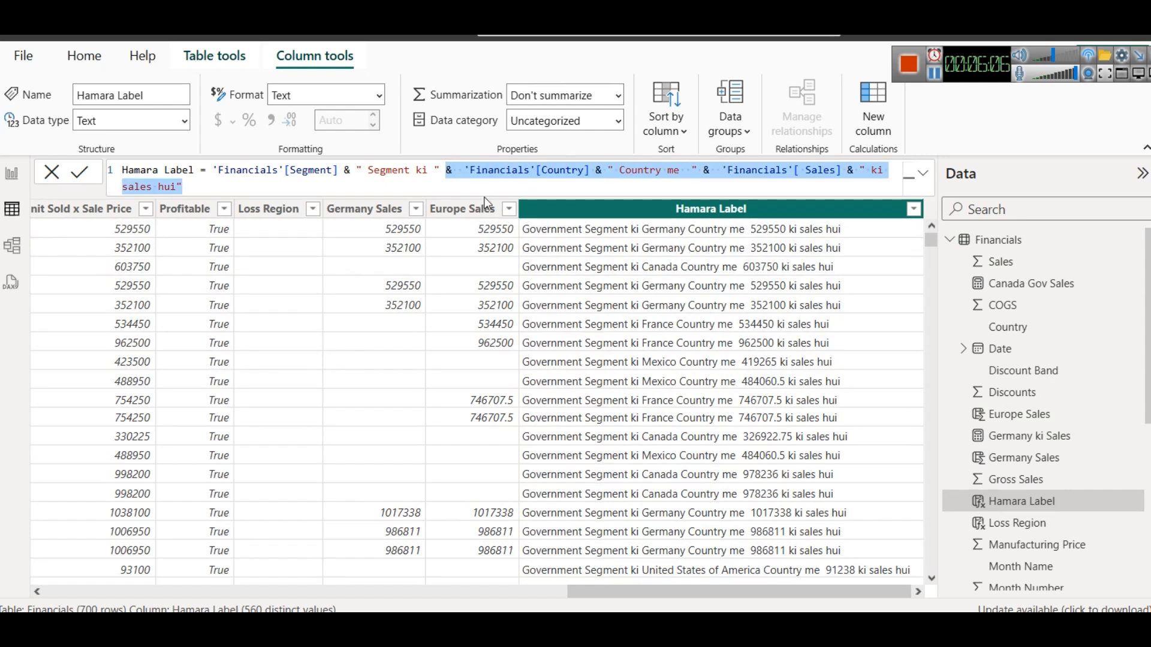
left_click(482, 189)
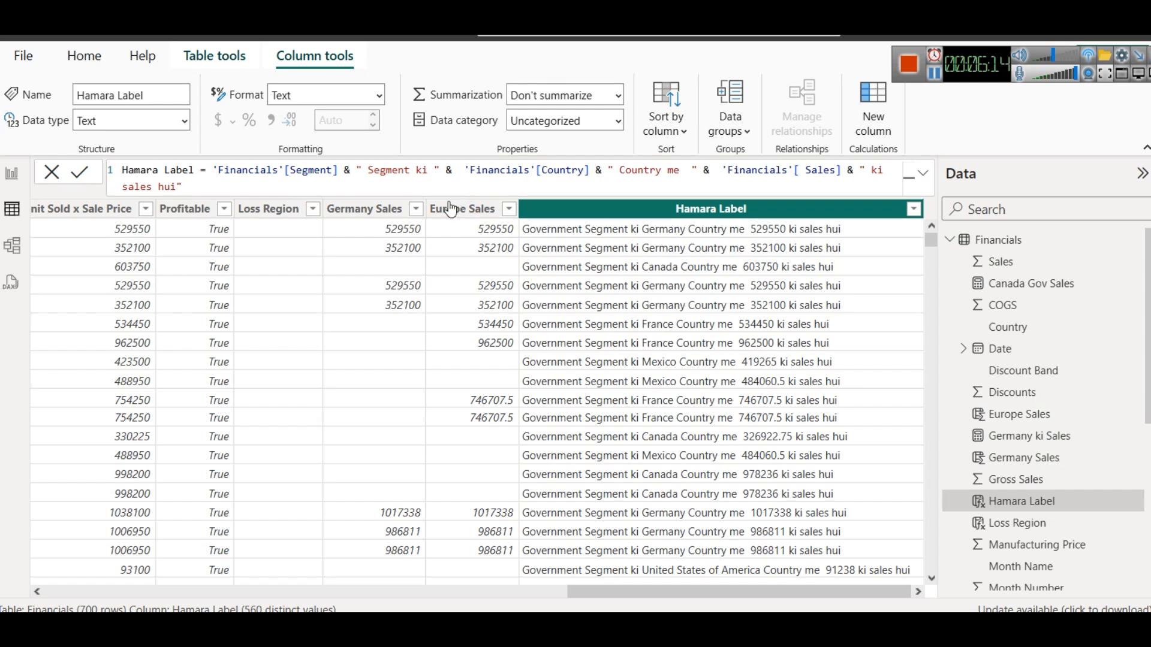
left_click_drag(370, 171, 435, 172)
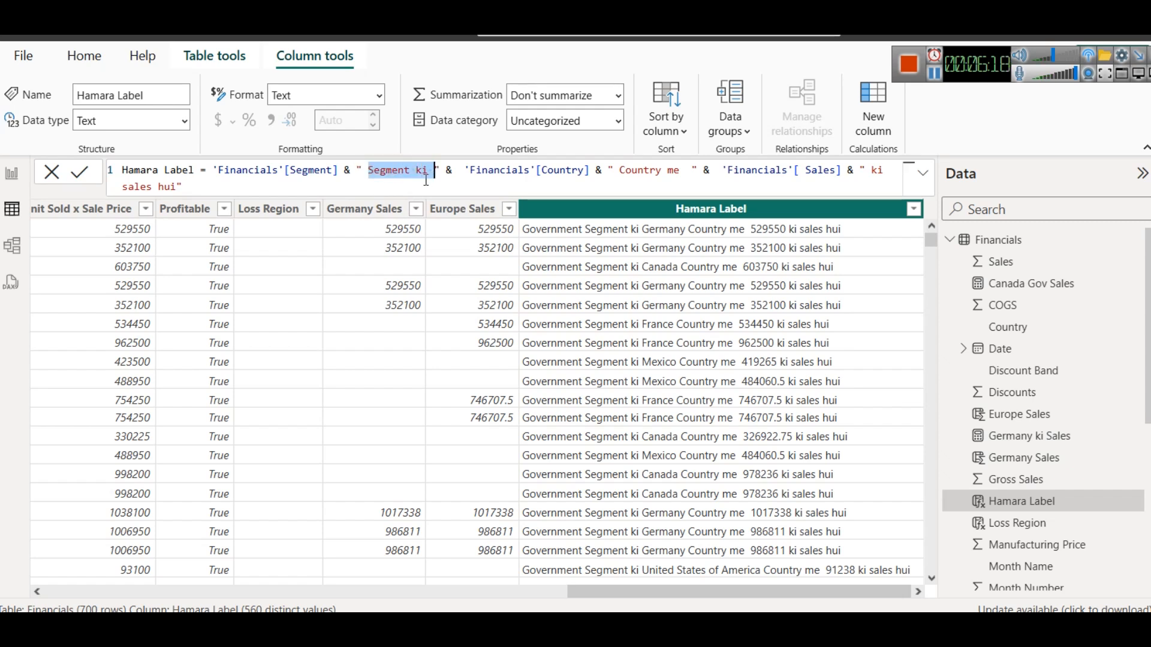
key("BackSpace")
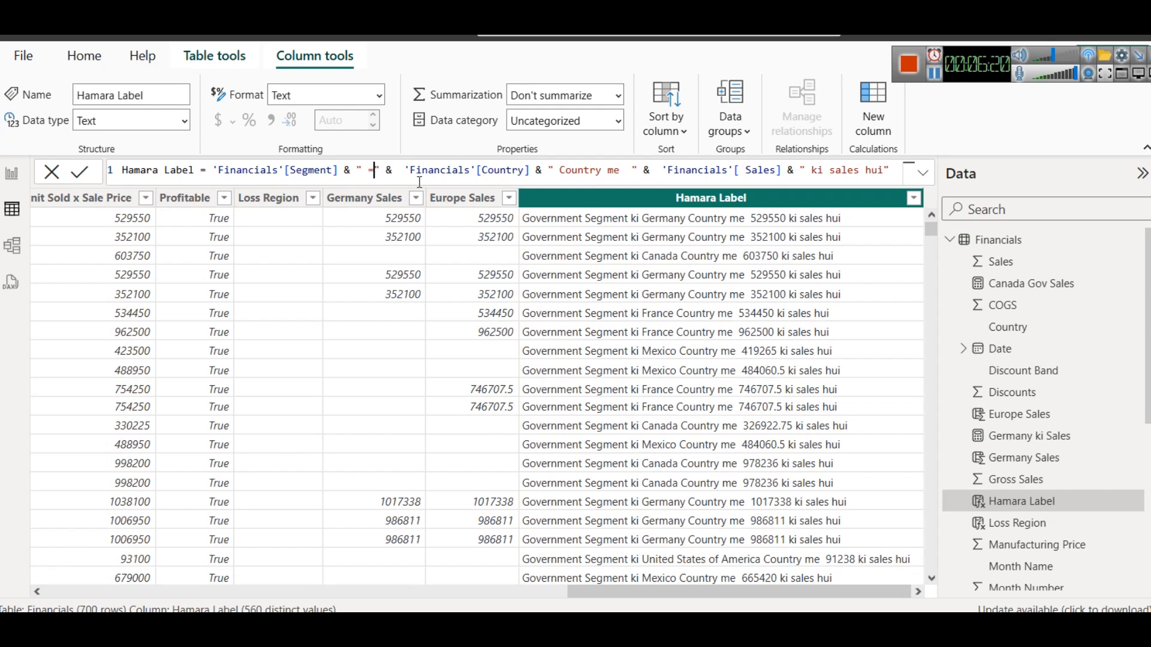
type("-")
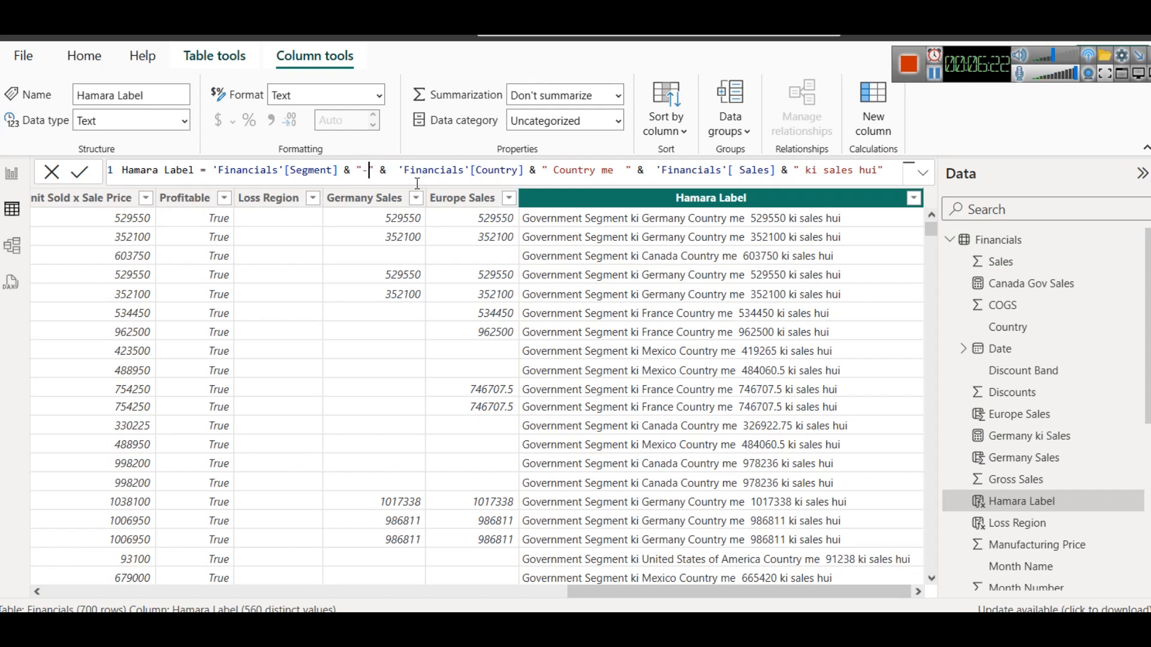
Remove everything after 'Financials'[Country] from the Hamara Label formula and apply the shortened version
left_click_drag(550, 169, 885, 171)
key("BackSpace")
key("BackSpace")
key("BackSpace")
key("BackSpace")
key("BackSpace")
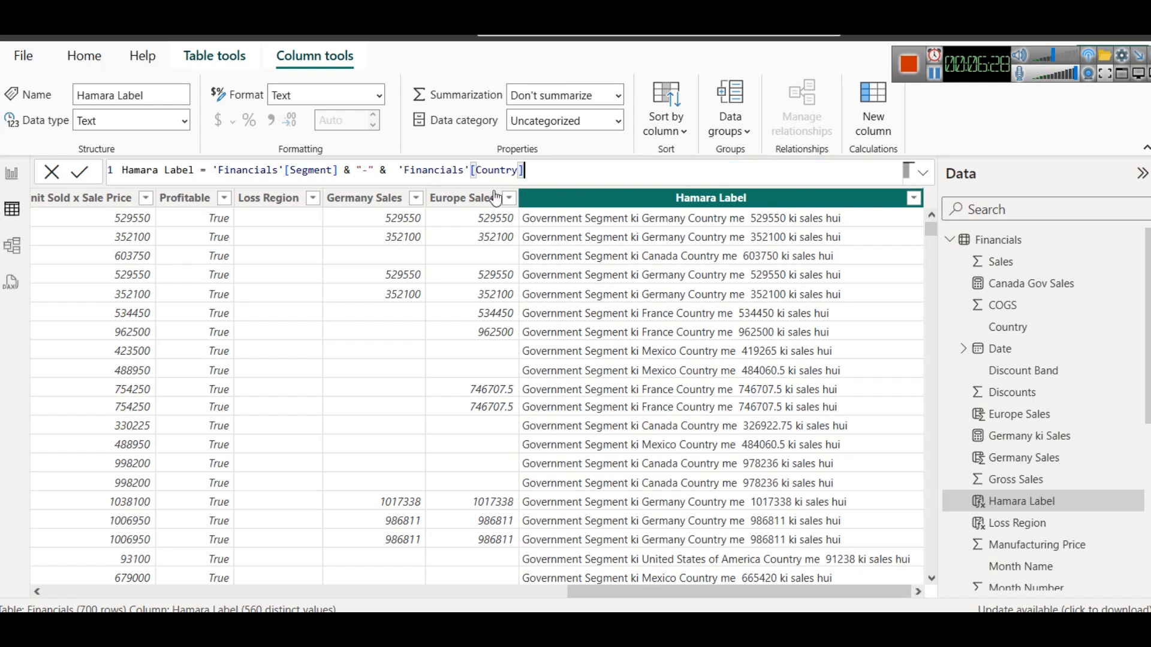
left_click(87, 172)
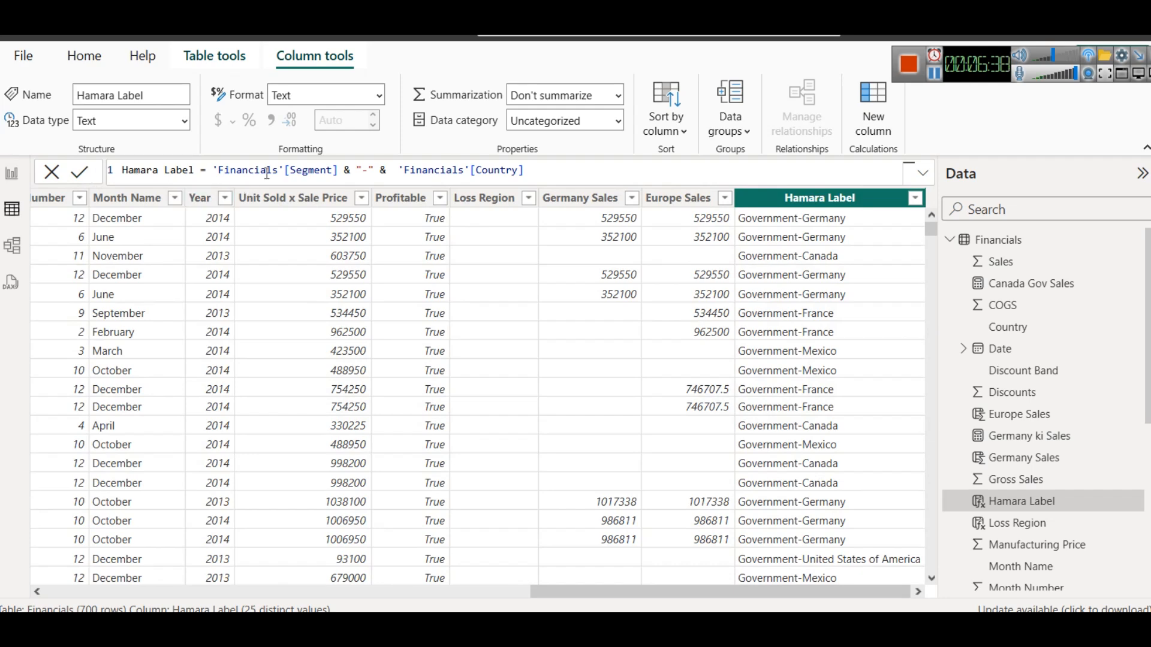
Examine the segment-country combinations in the Hamara Label column across the rows of the Financials table
scroll(799, 391, "down", 15)
scroll(799, 391, "down", 20)
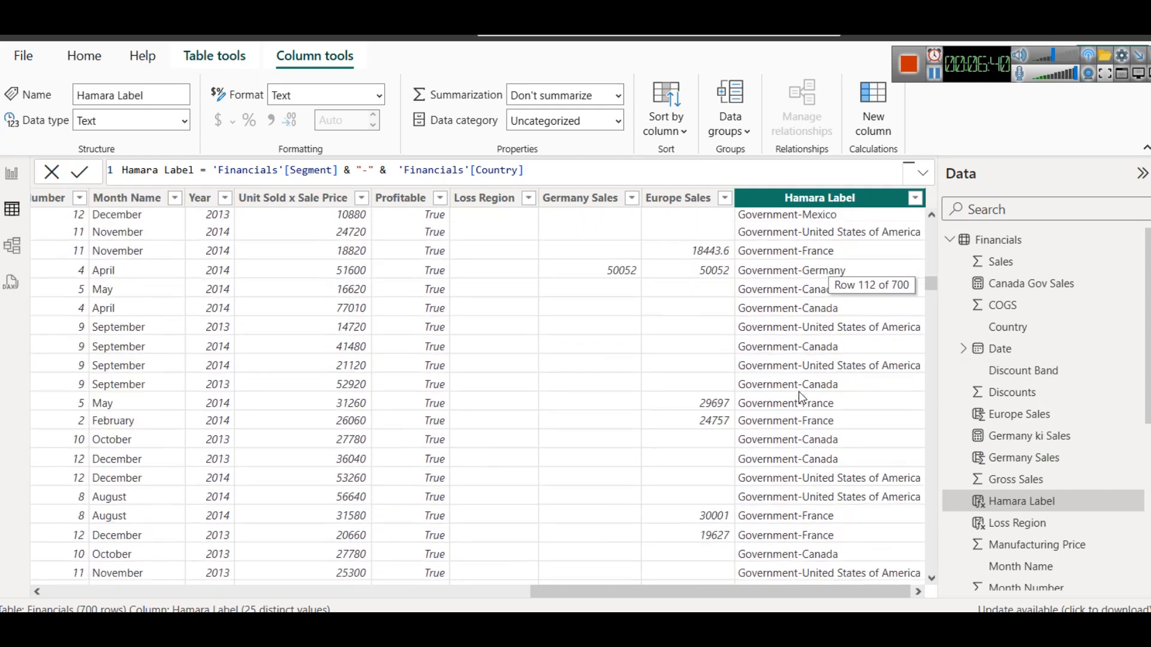
scroll(798, 394, "down", 10)
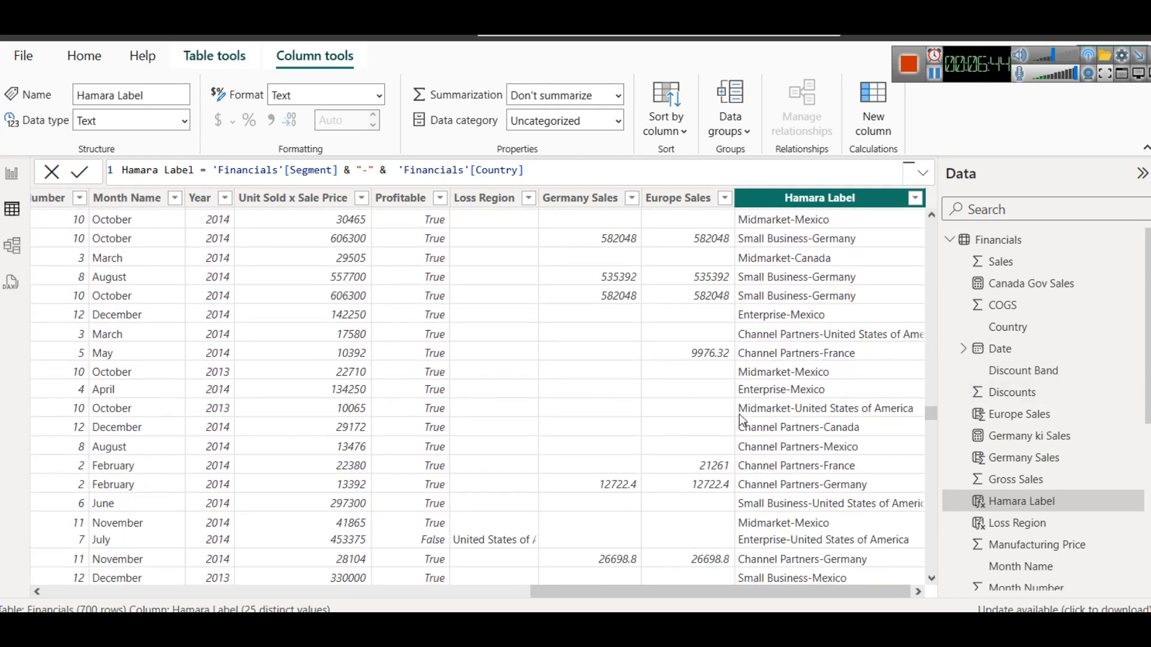
left_click(556, 171)
scroll(819, 379, "up", 3)
scroll(819, 379, "up", 20)
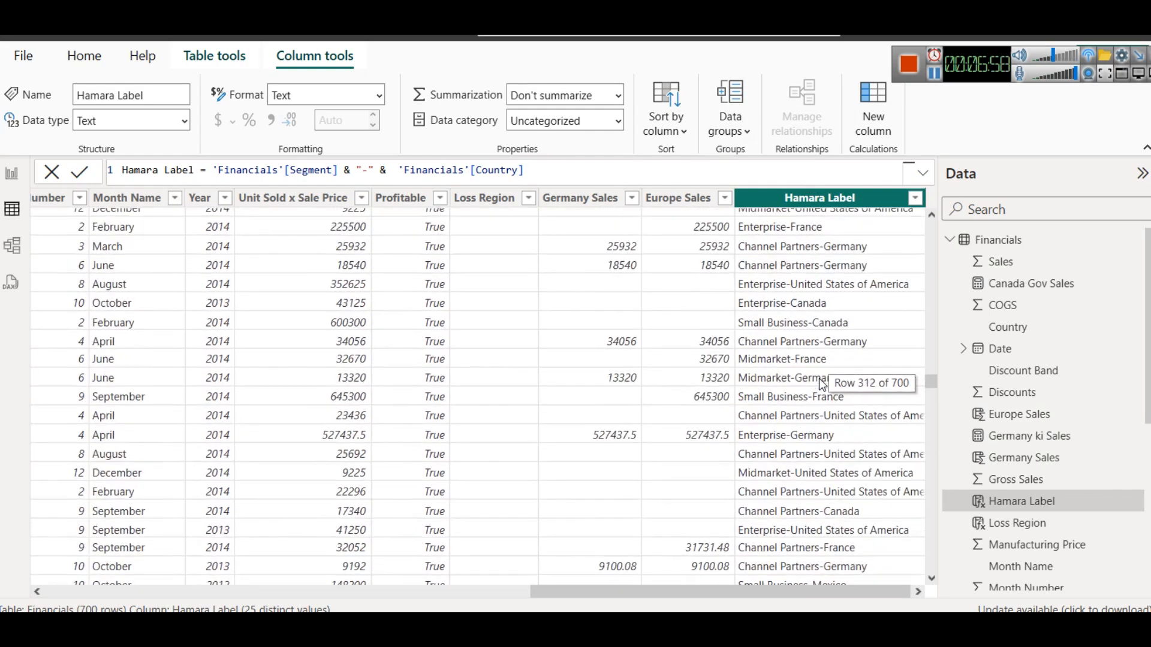
scroll(819, 377, "up", 20)
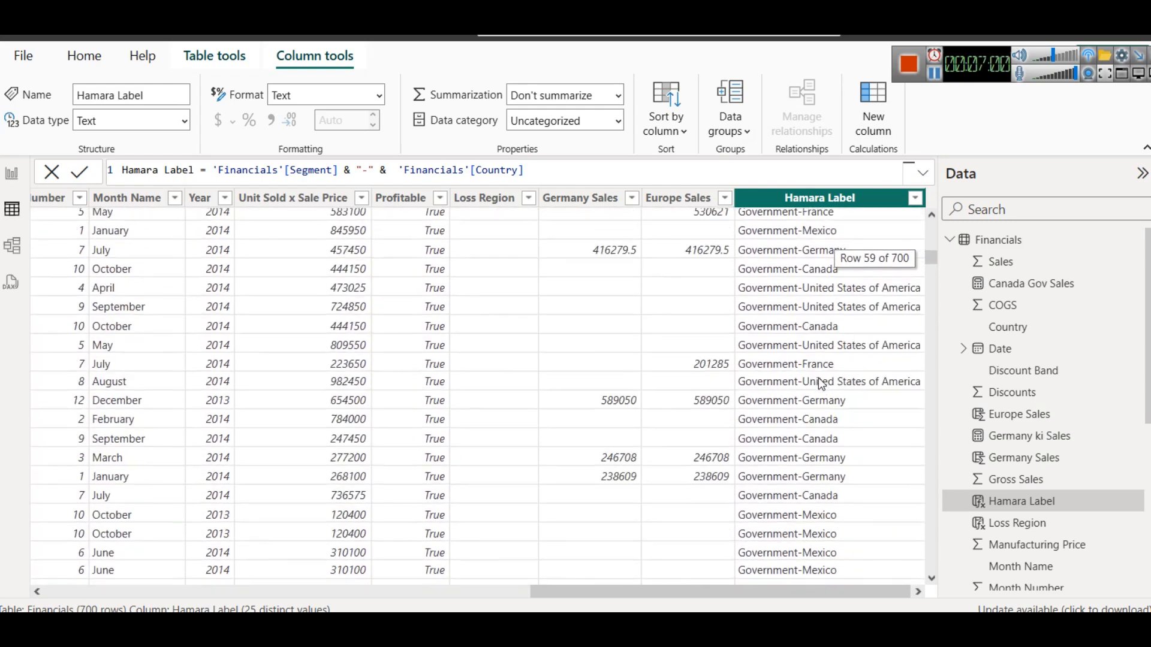
scroll(818, 378, "down", 10)
scroll(818, 379, "down", 13)
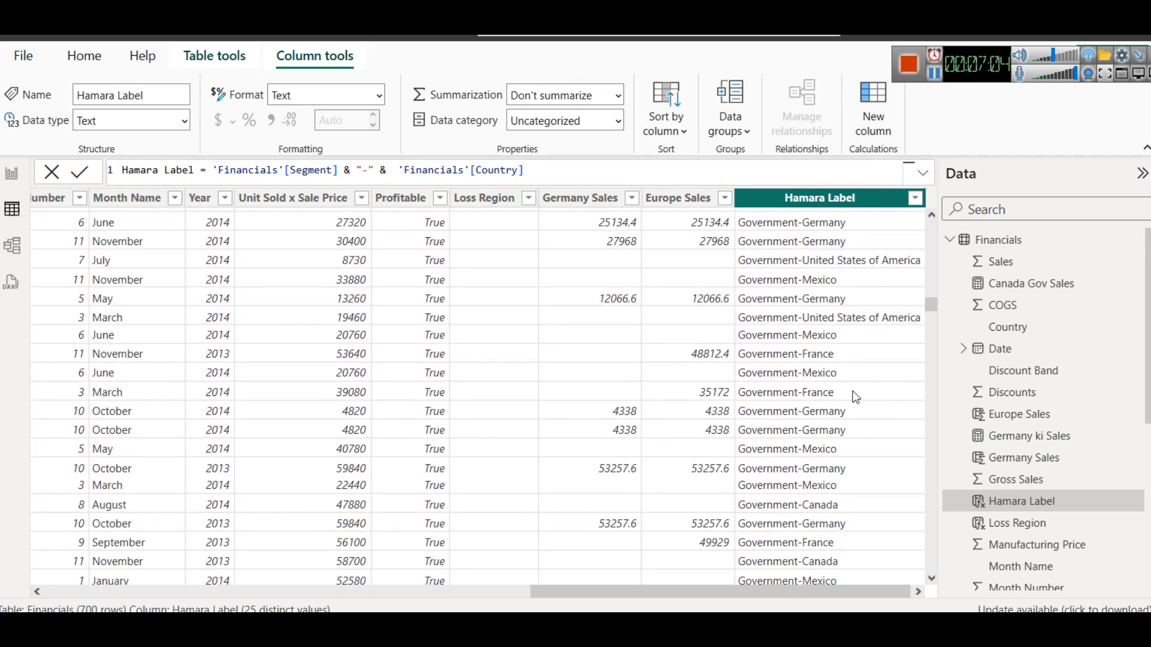
scroll(795, 377, "down", 6)
scroll(833, 419, "down", 7)
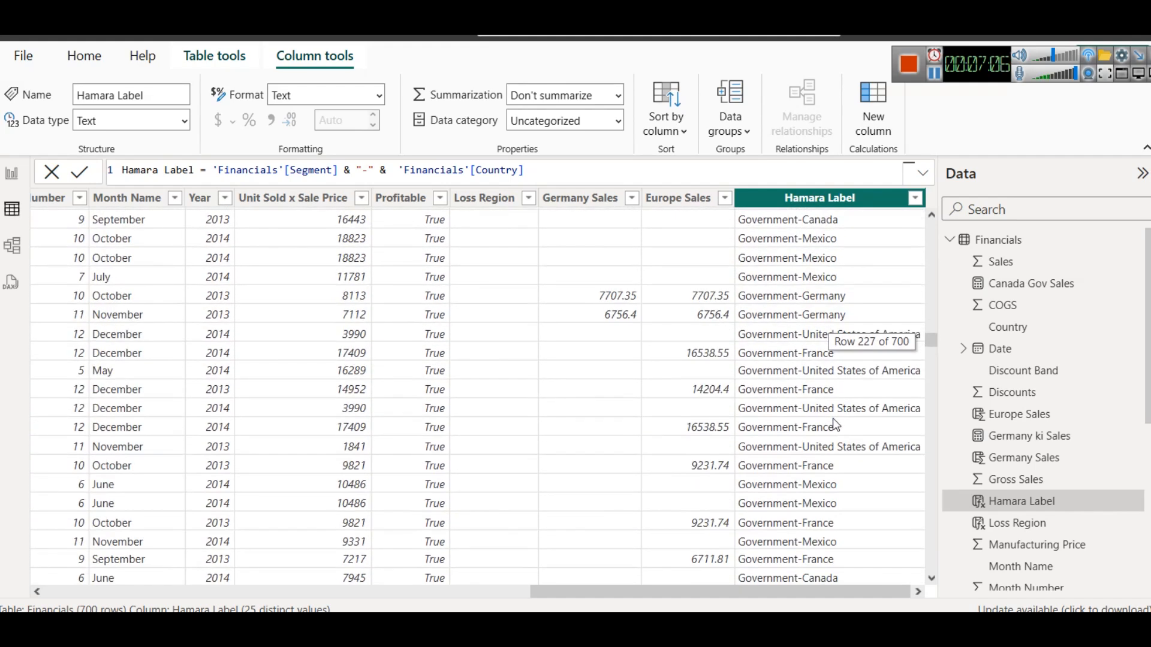
scroll(831, 432, "down", 2)
scroll(828, 430, "down", 6)
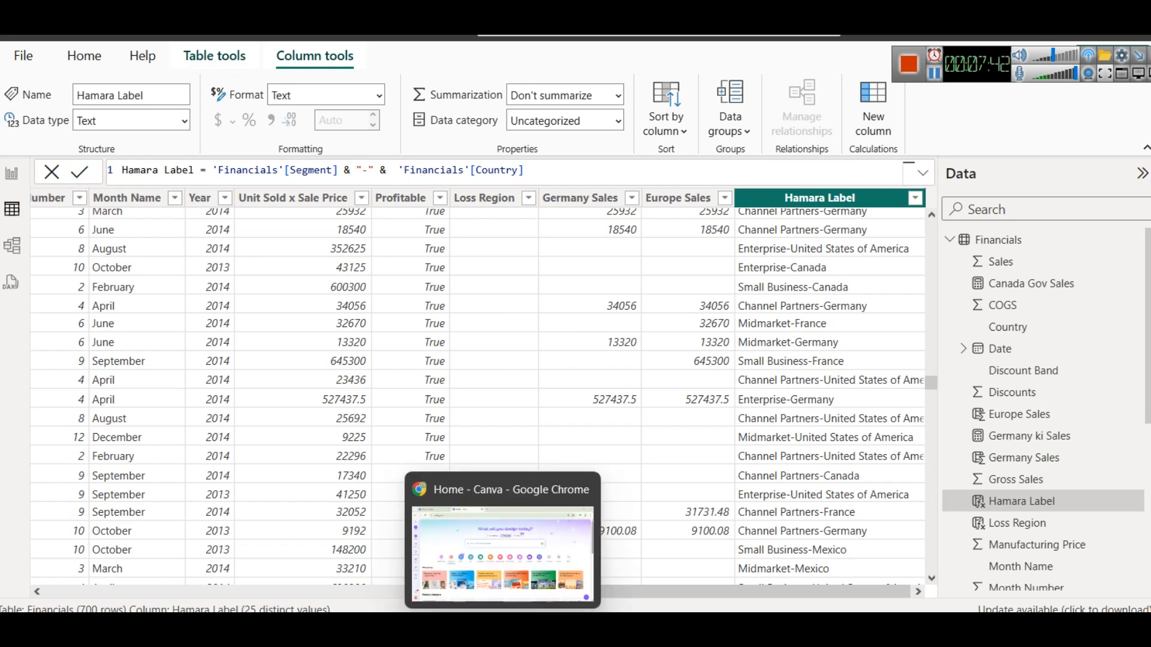
Switch to the Colorstech DAX operators article in Chrome and go to its introductory list of operators
mouse_move(542, 627)
left_click(482, 551)
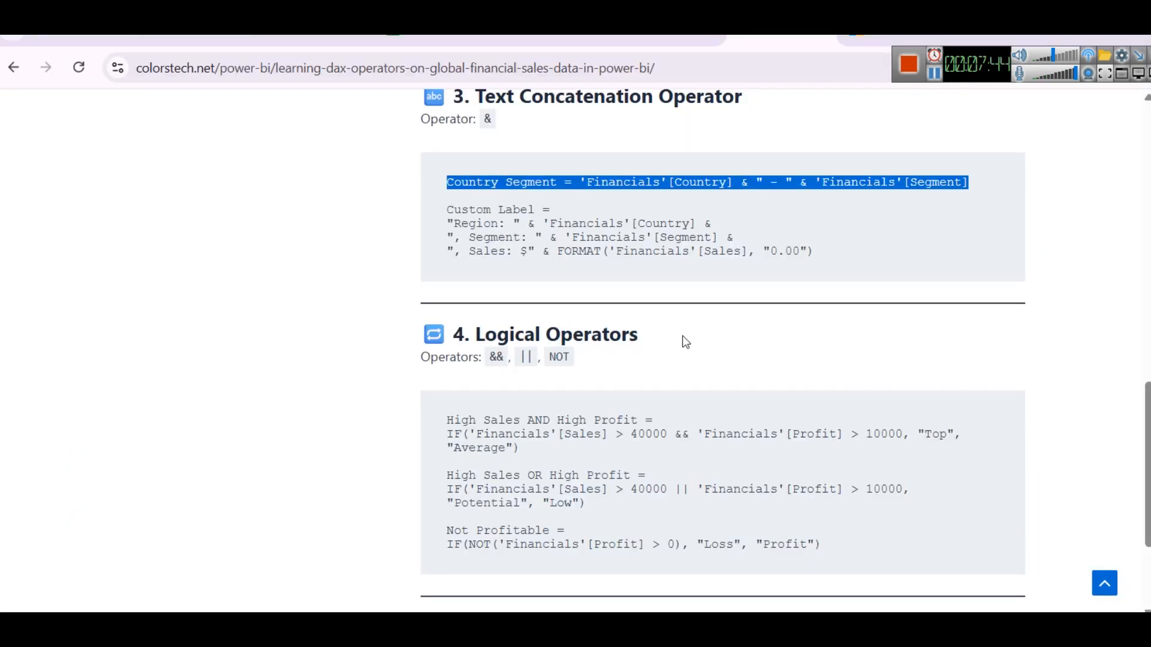
scroll(683, 339, "up", 8)
scroll(686, 342, "up", 7)
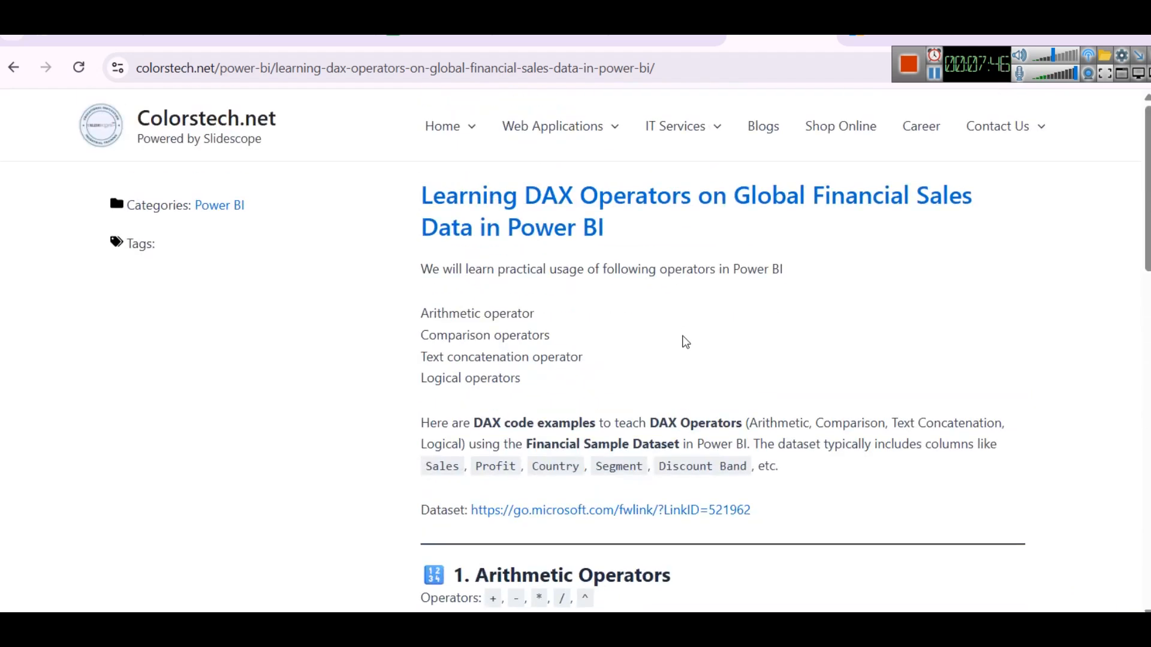